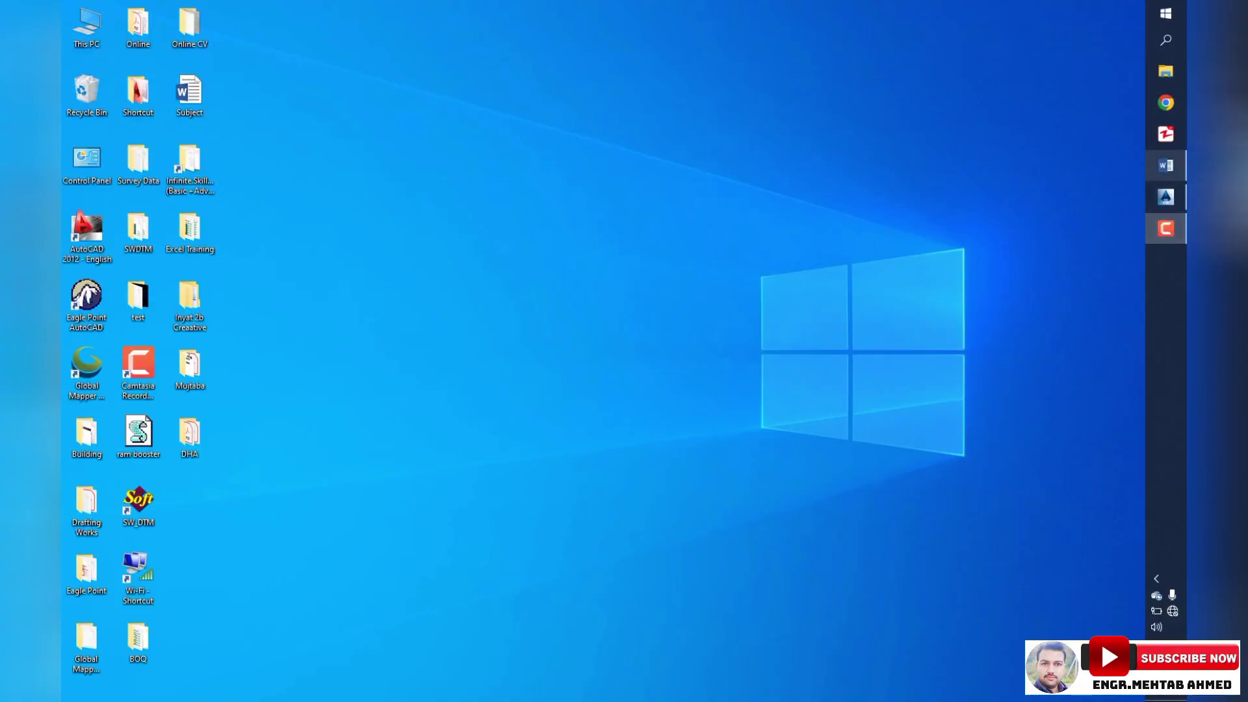
- Restore the Word document 'Subject' that lists the six Civil 3D training topics
left_click(1166, 165)
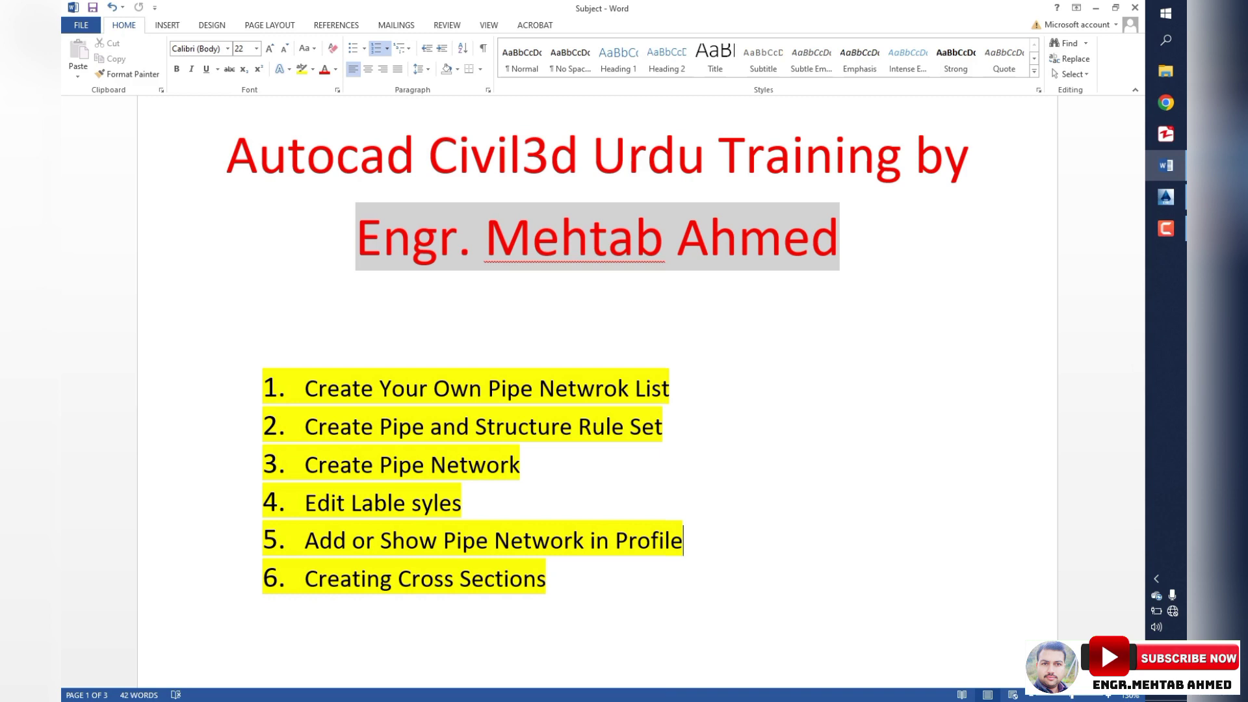
- Scroll the topic list, then bring the empty Civil 3D Drawing1.dwg to the front
scroll(642, 392, "down", 1)
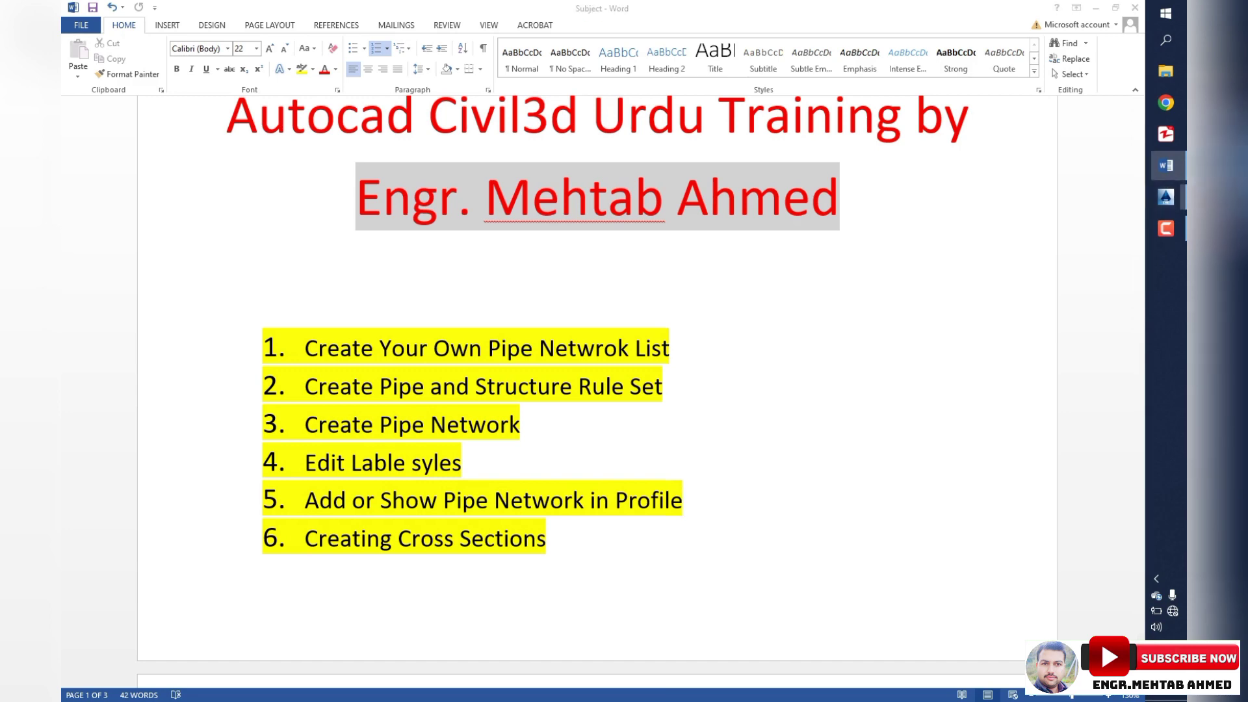
left_click(1166, 196)
left_click(611, 265)
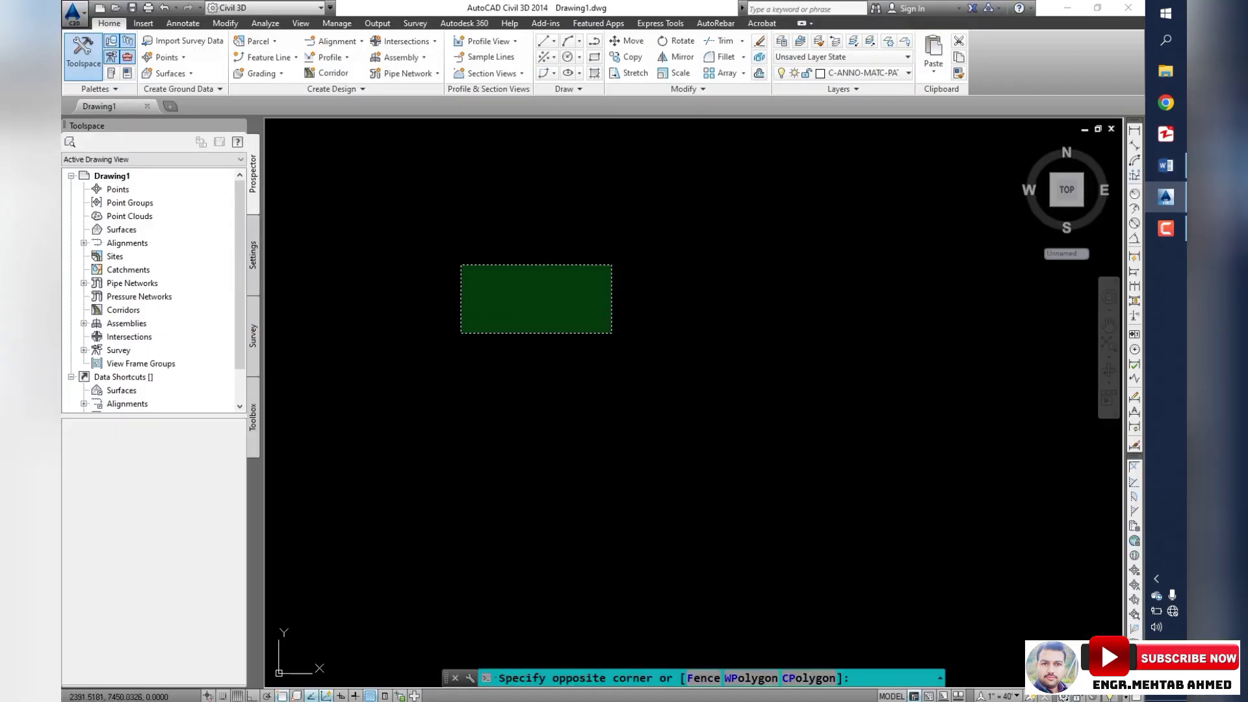
left_click(460, 334)
left_click(537, 284)
left_click(463, 326)
left_click(490, 301)
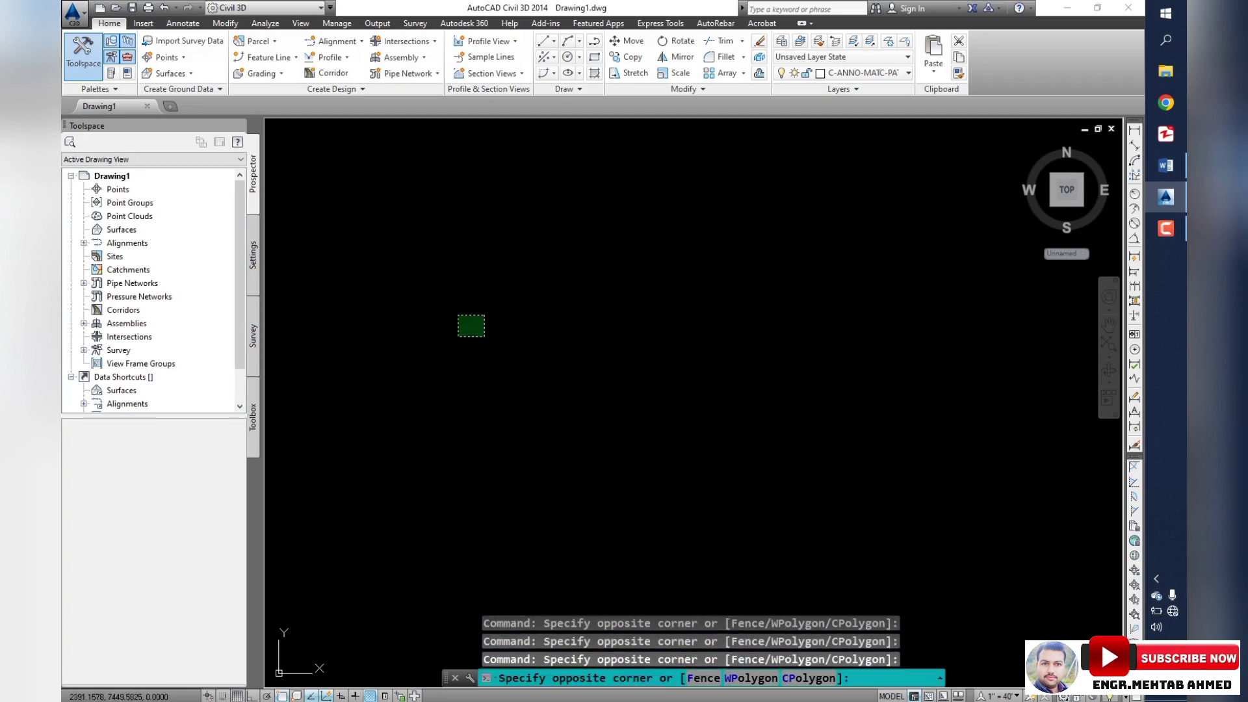
left_click(458, 337)
left_click(400, 313)
left_click(505, 378)
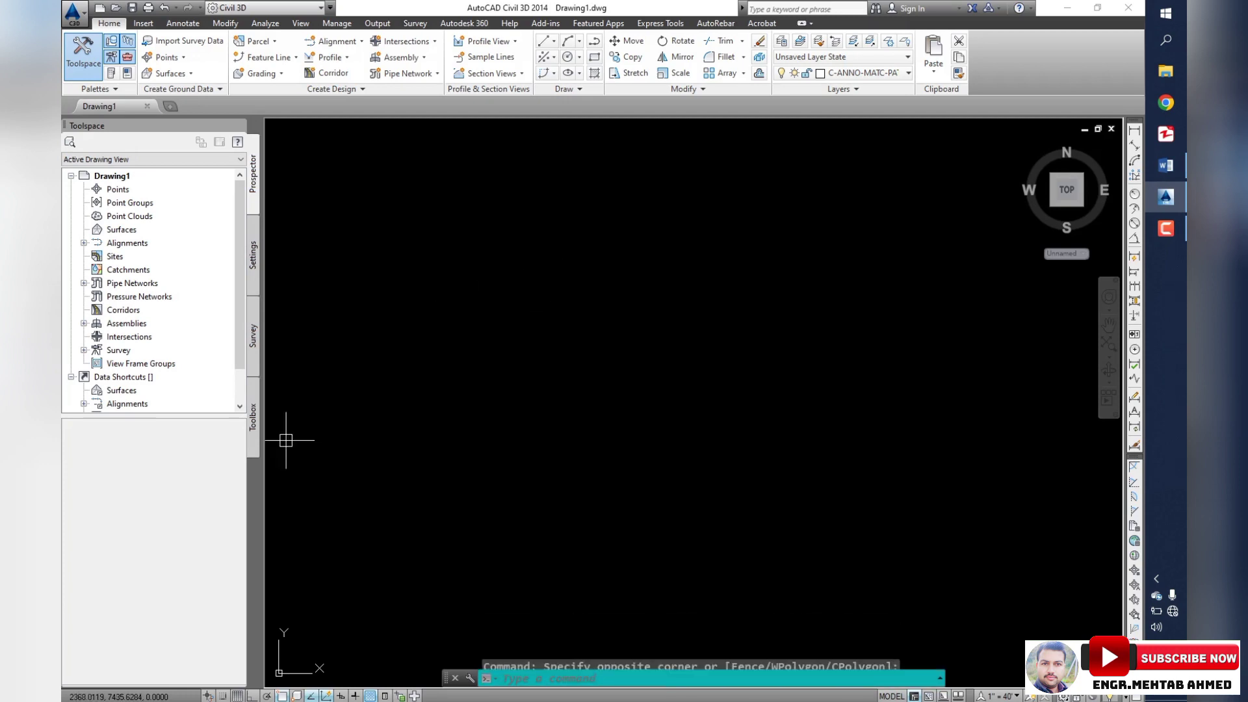
- Import the survey points from Points.txt as ENZ comma-delimited points
right_click(118, 189)
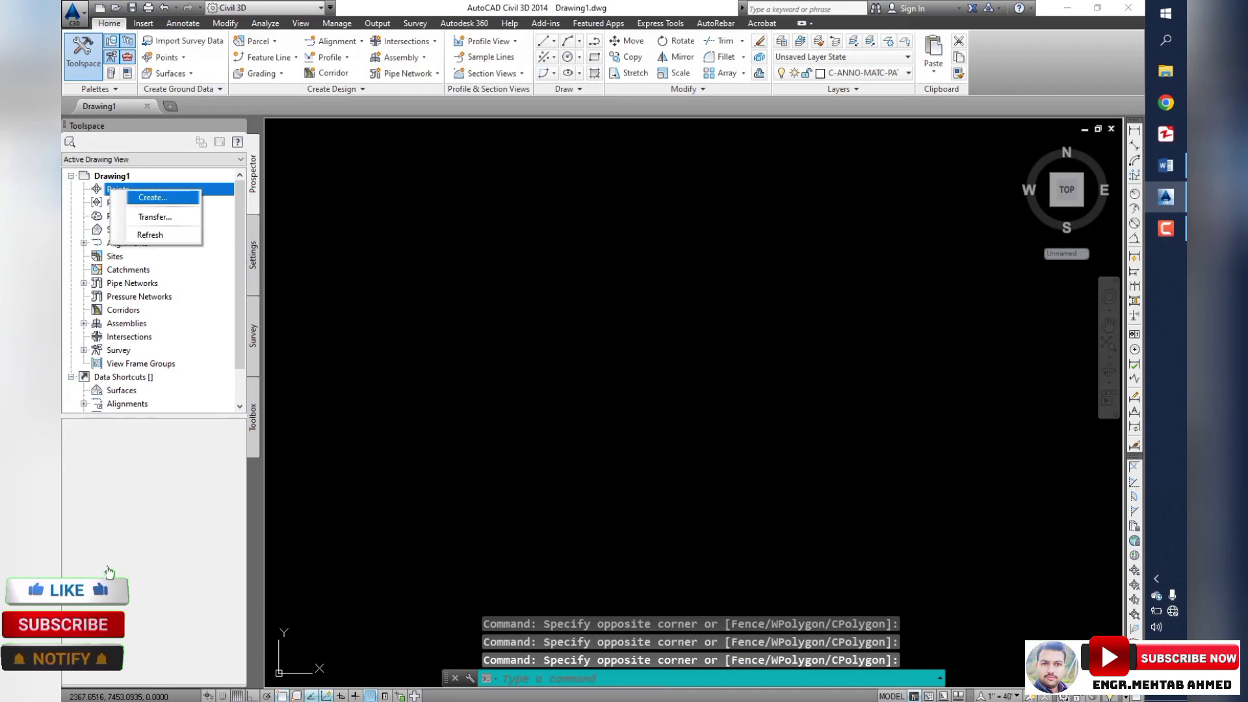
left_click(143, 195)
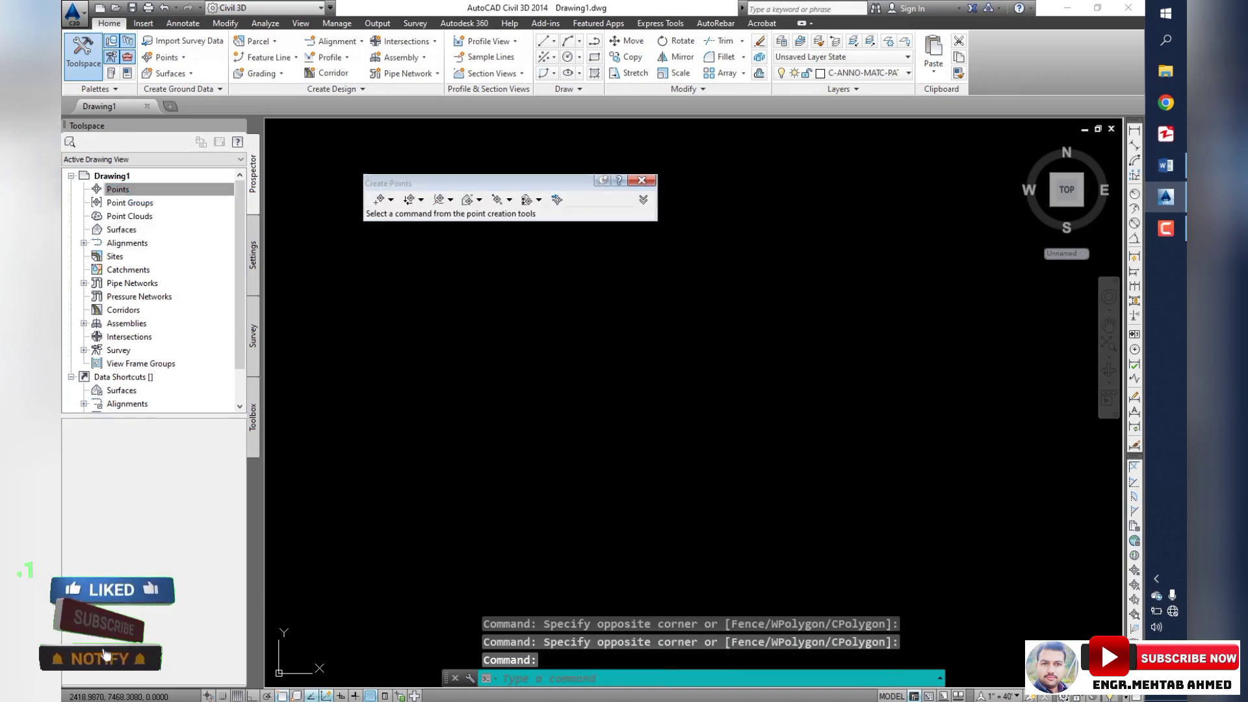
left_click(557, 199)
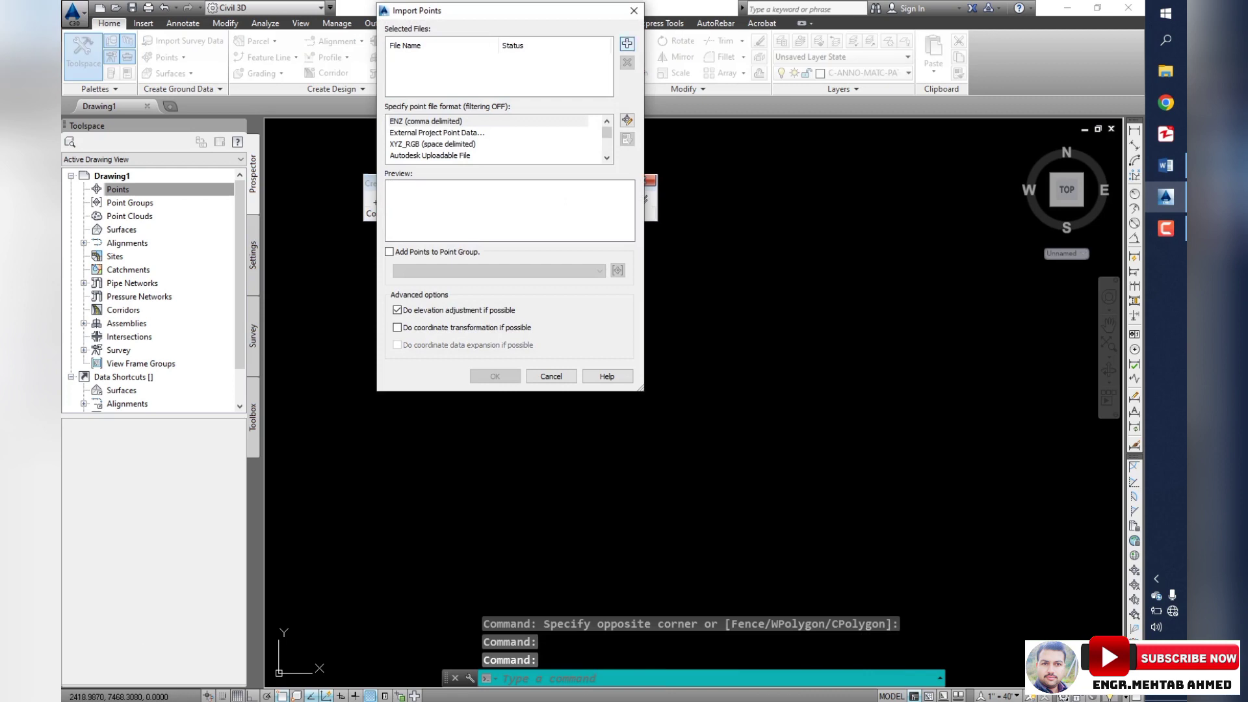
left_click(627, 42)
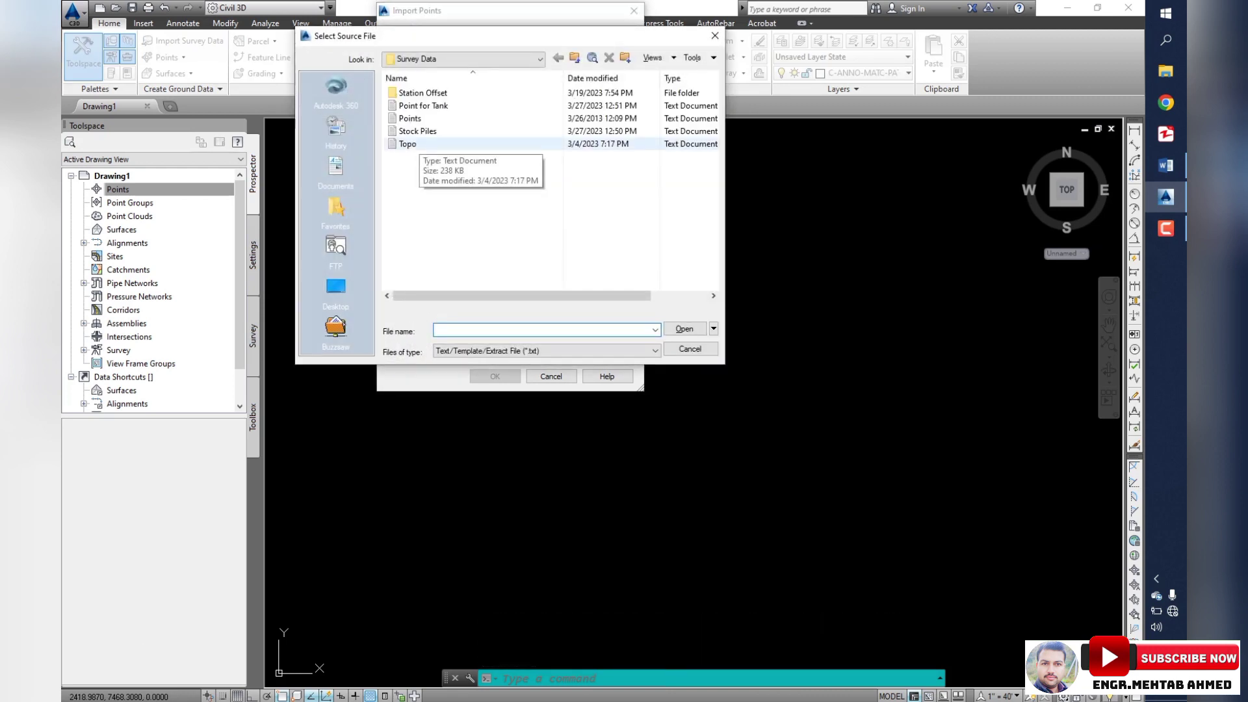
left_click(407, 144)
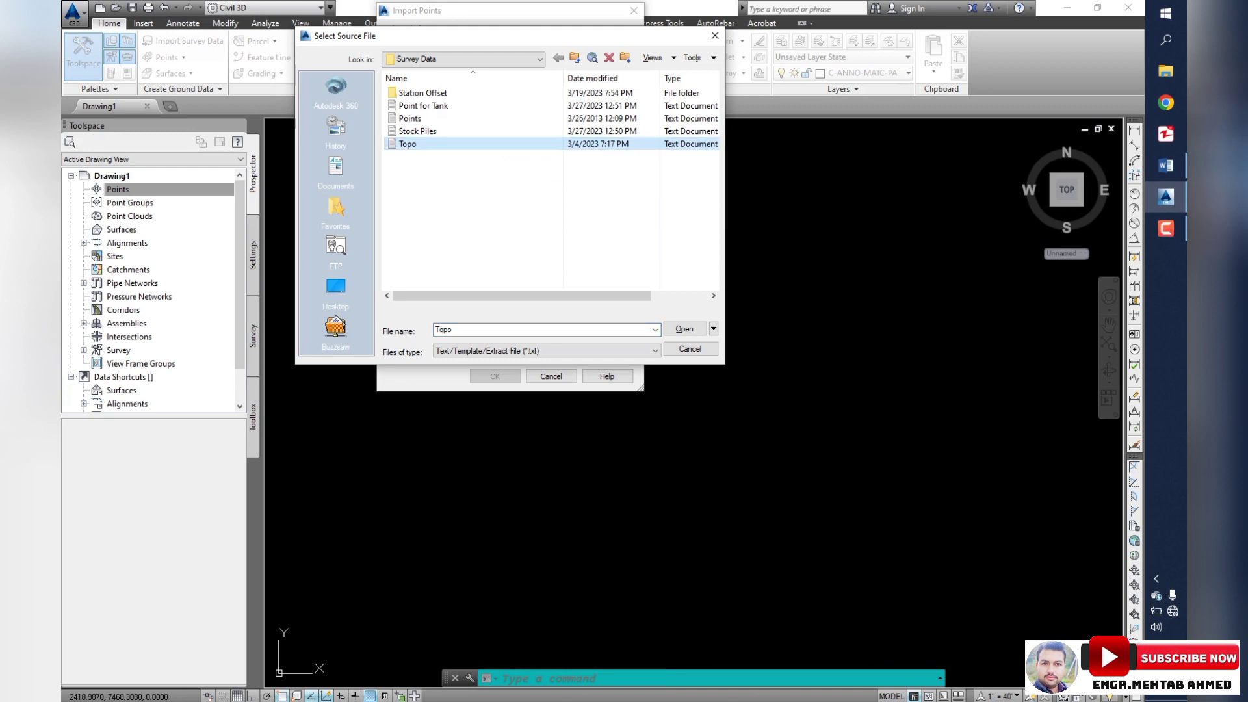
left_click(417, 130)
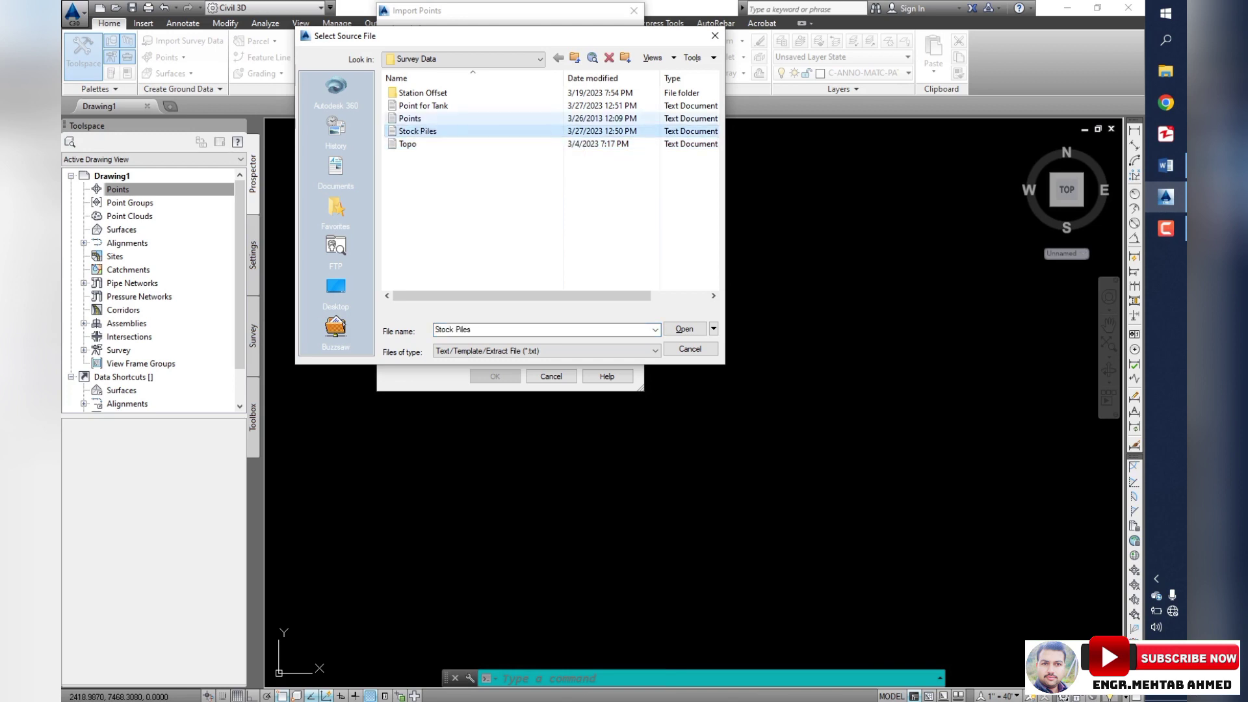
left_click(410, 118)
left_click(685, 329)
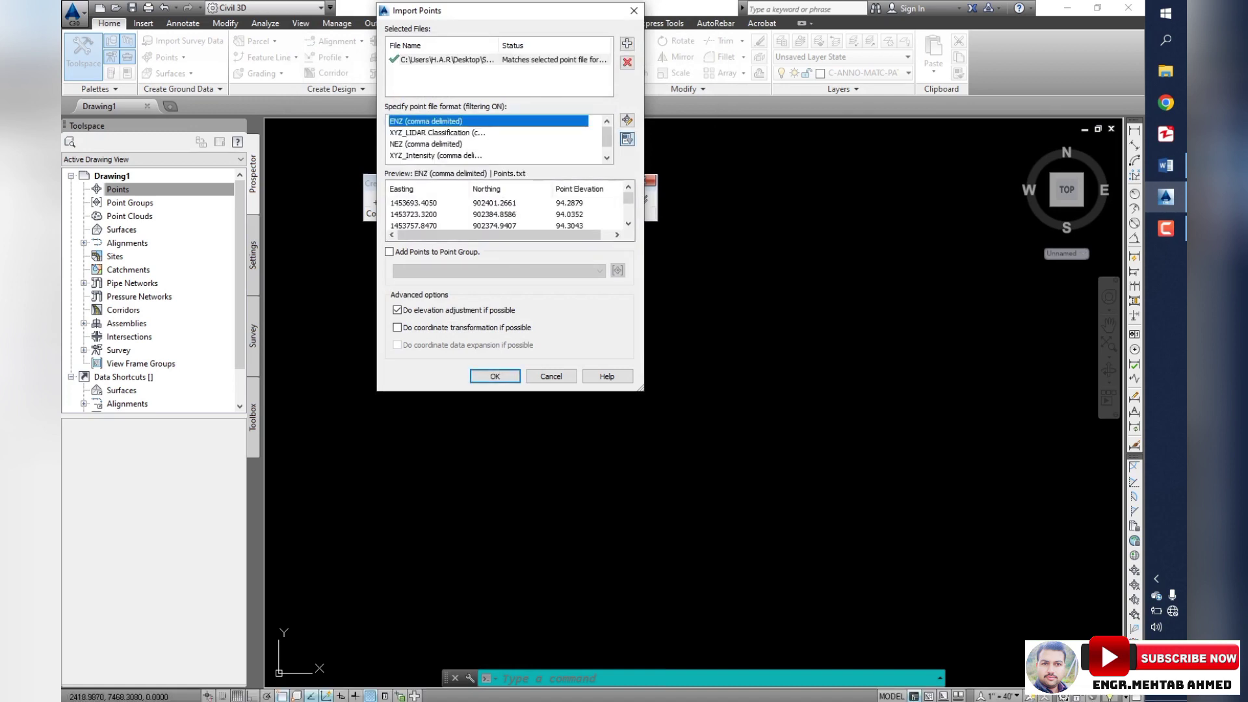
left_click(495, 375)
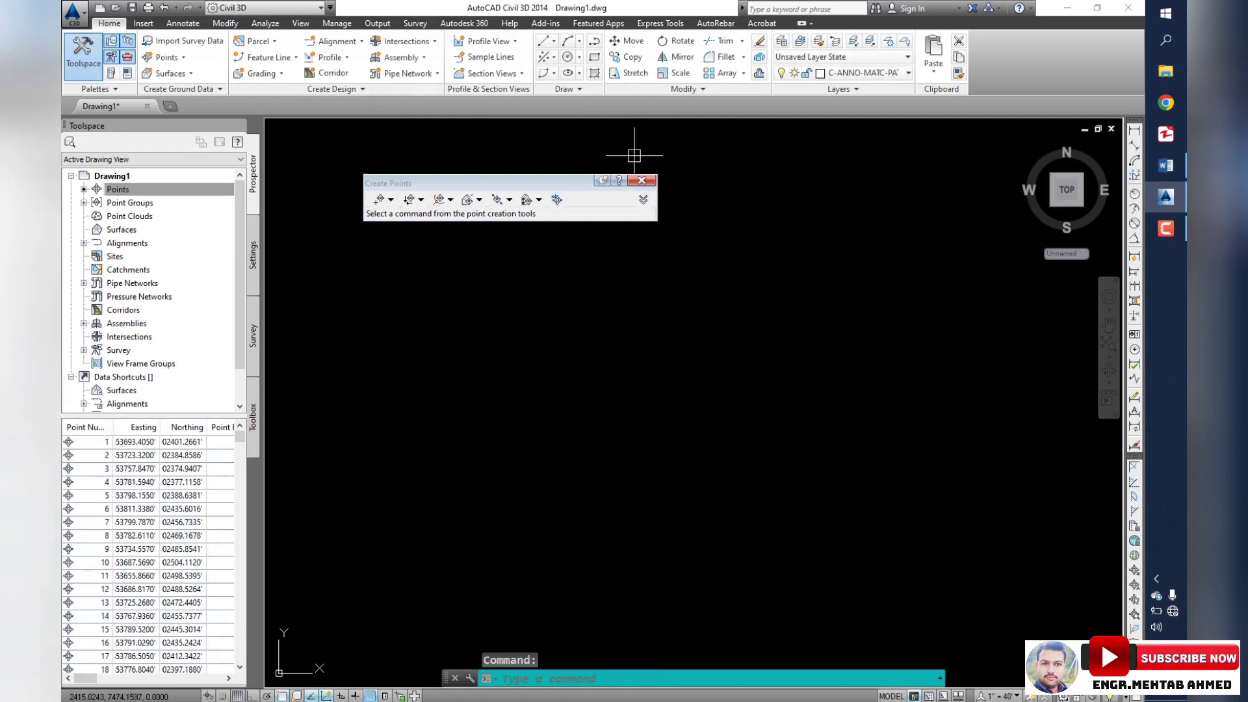
- Close the point tools, zoom to extents, and select the _All Points group
left_click(641, 180)
left_click(608, 260)
left_click(537, 318)
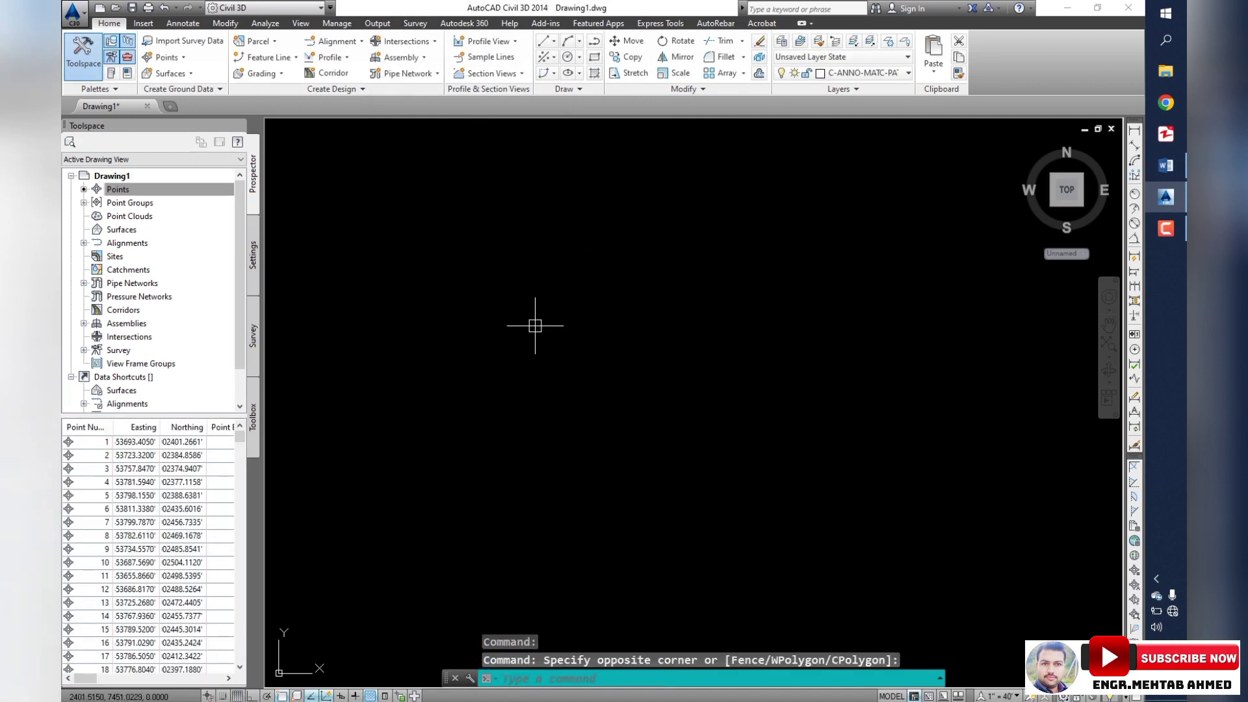
middle_click(549, 336)
middle_click(549, 336)
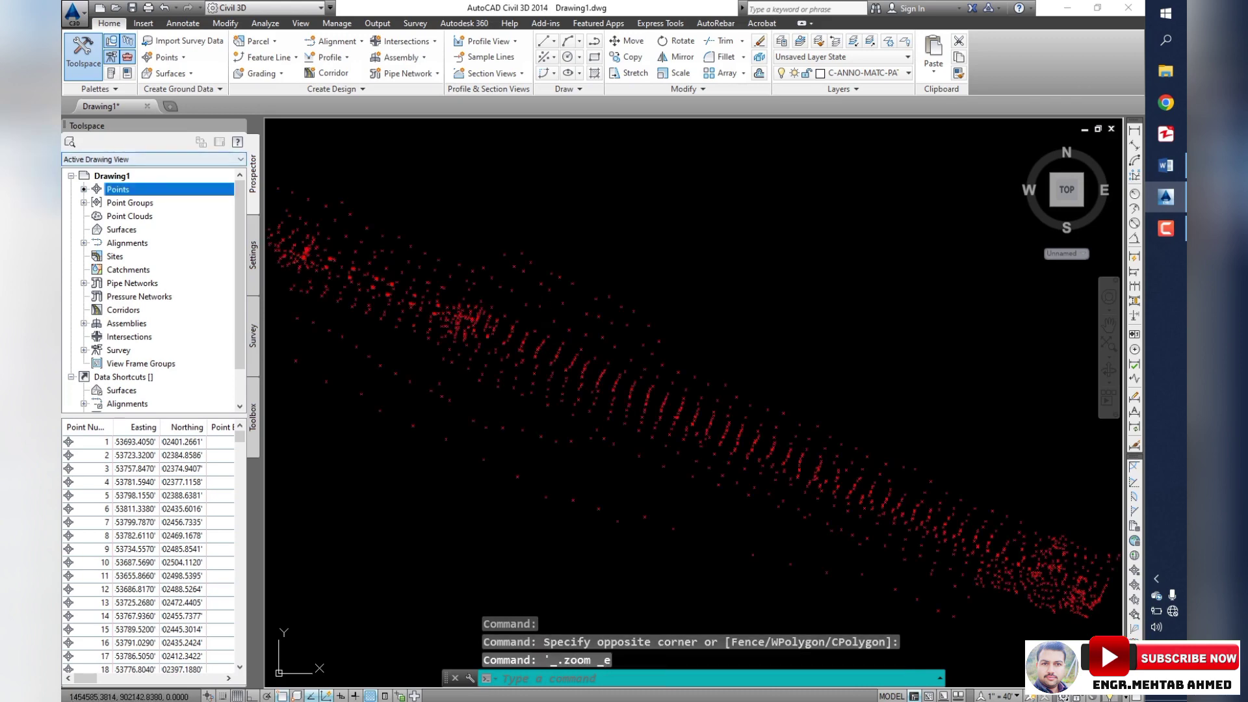
left_click(83, 202)
left_click(138, 215)
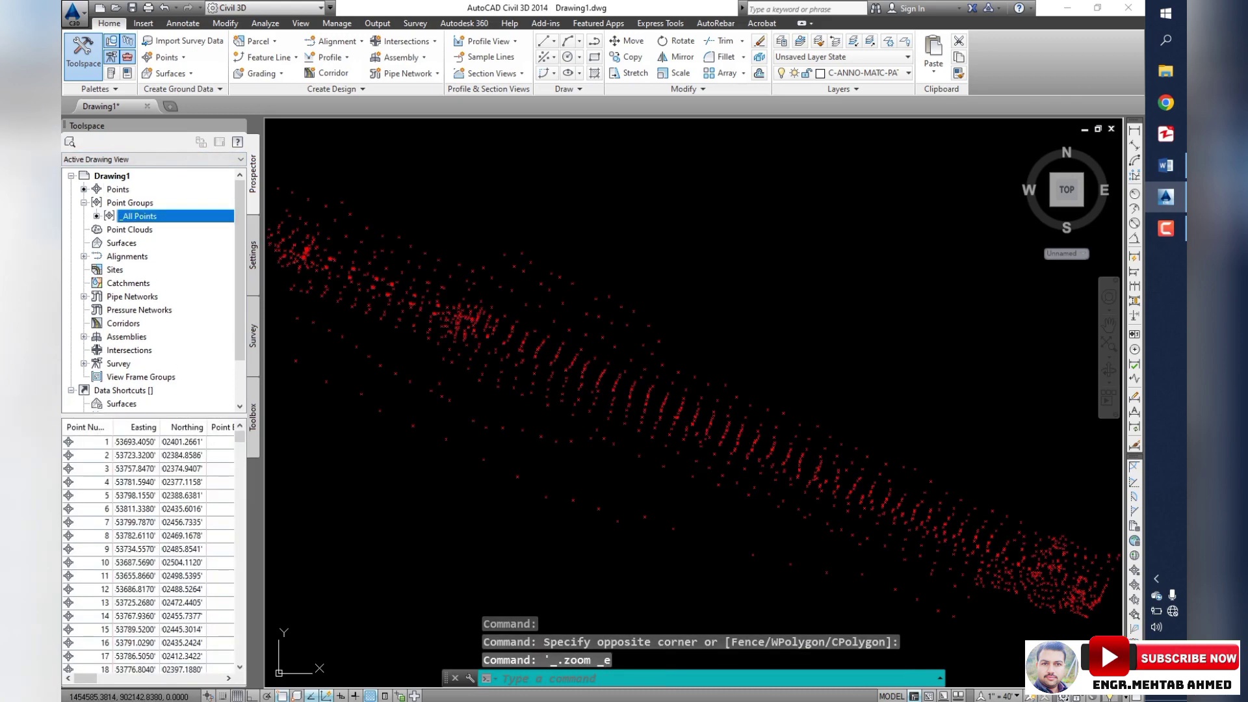
right_click(121, 242)
- Create a new TIN surface and name it EGL
left_click(162, 252)
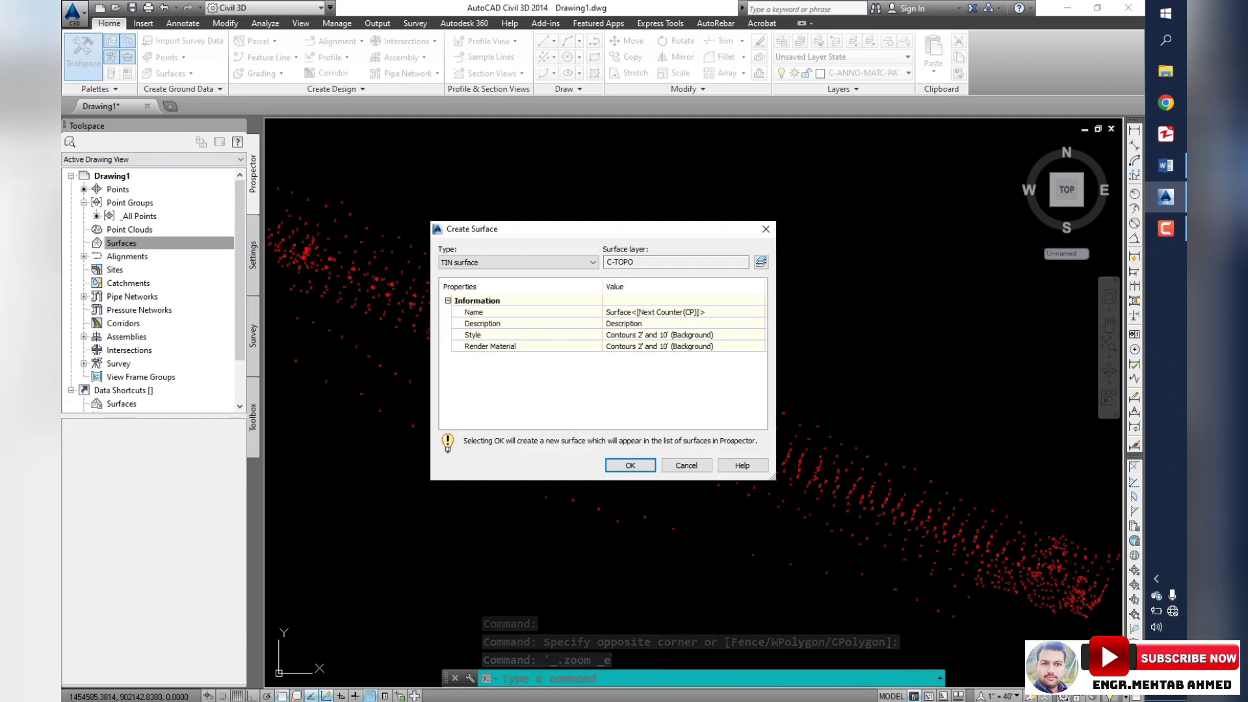
left_click(682, 324)
key("Up")
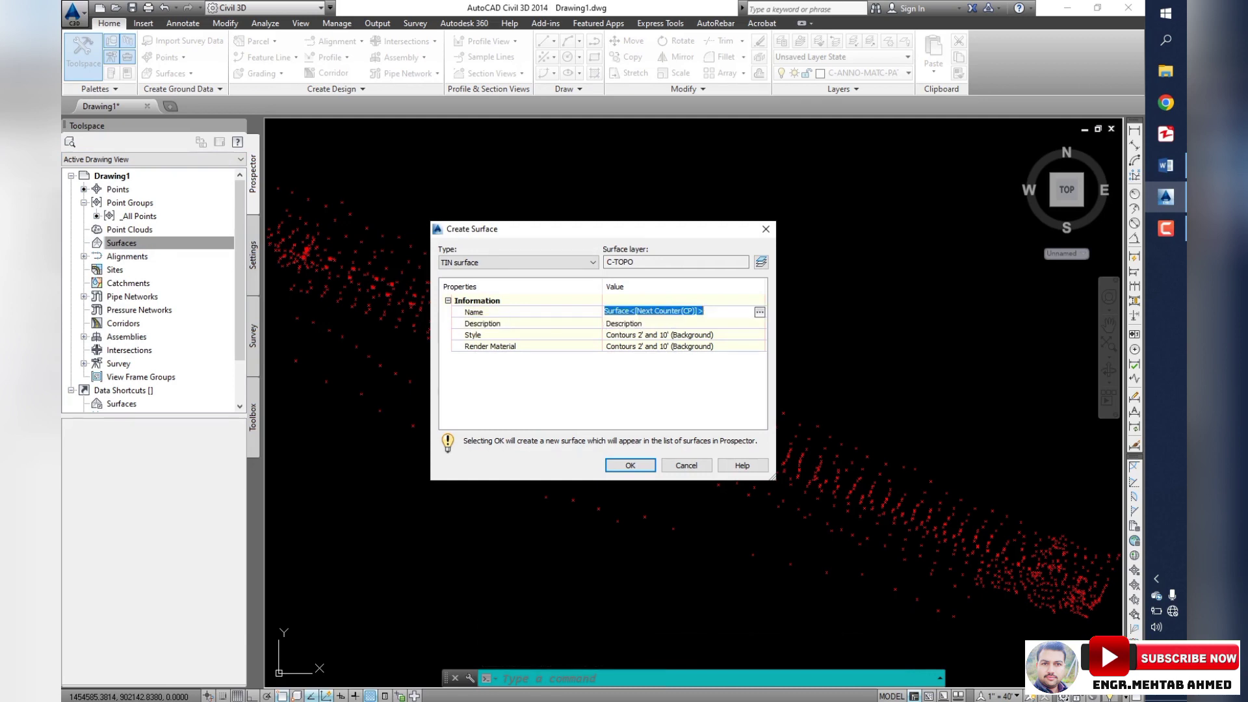
type("EGL")
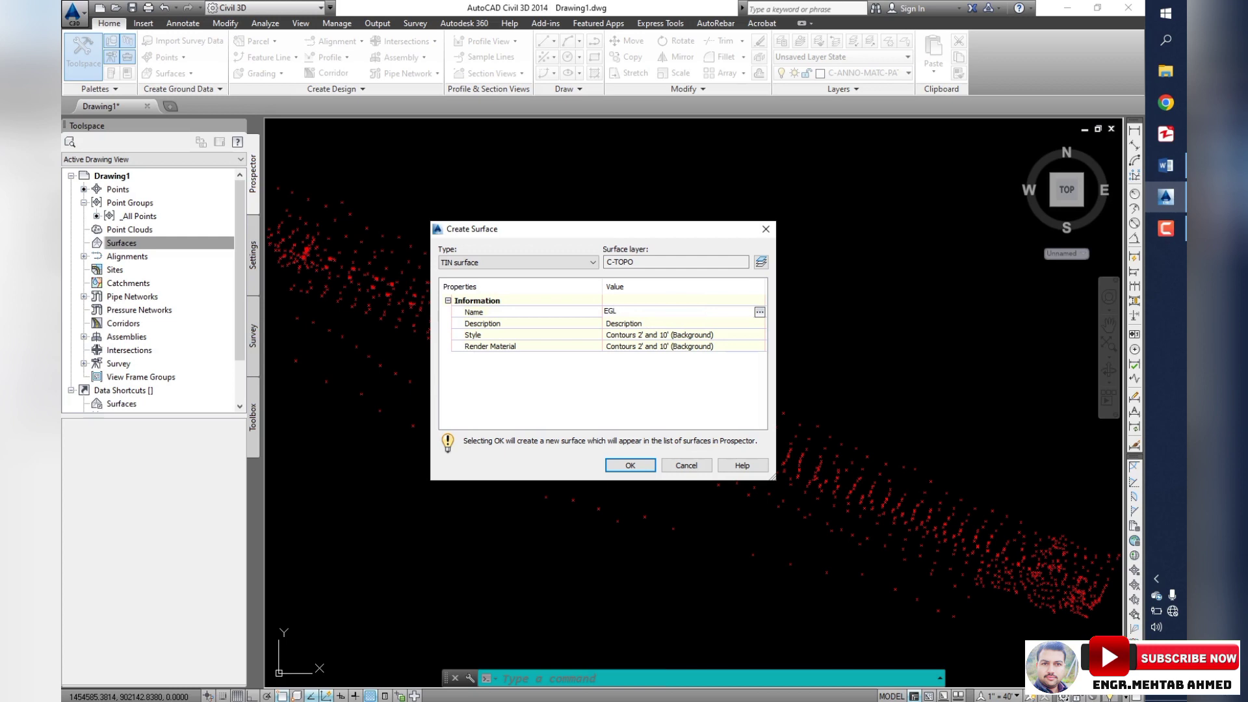
key("Return")
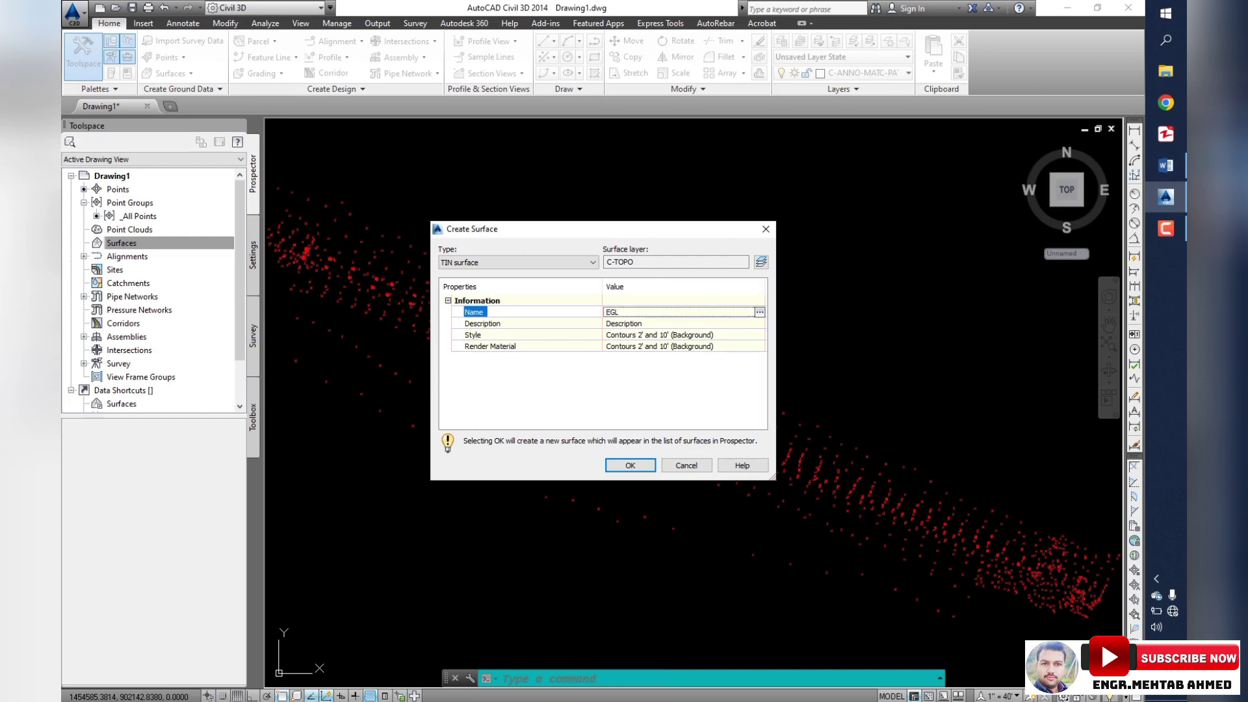
key("Return")
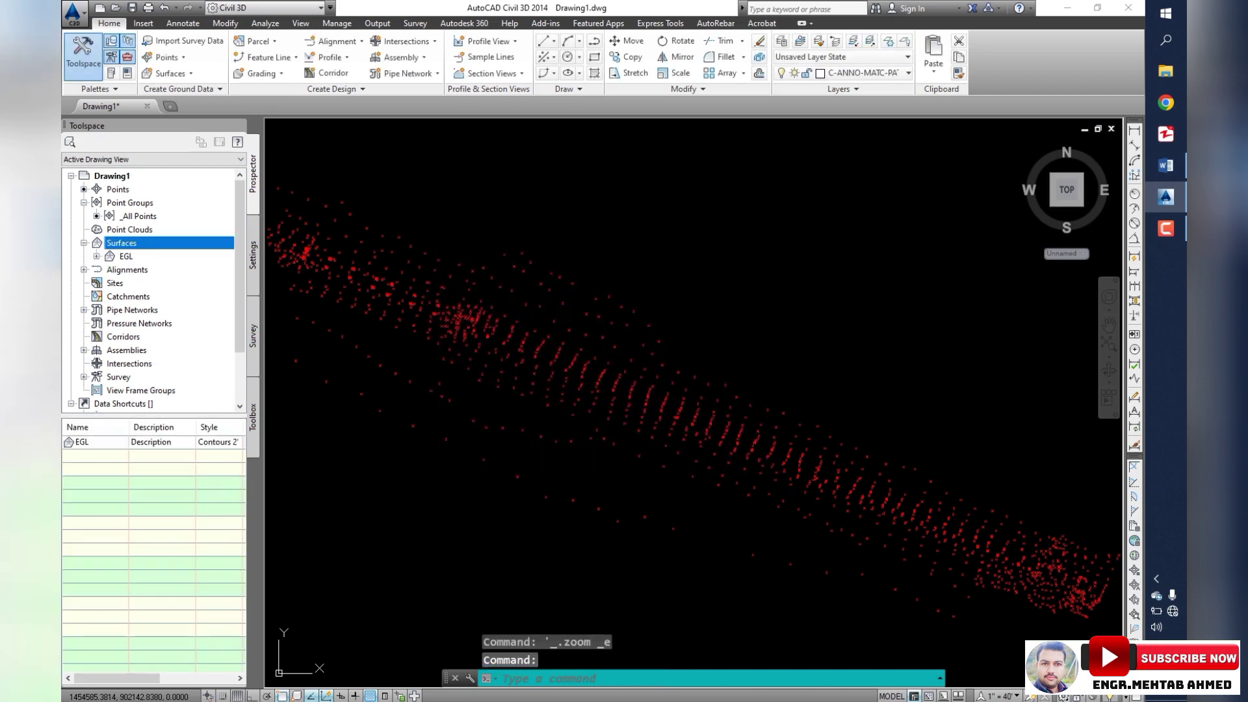
- Add the _All Points group to the EGL surface definition
left_click(97, 256)
left_click(109, 297)
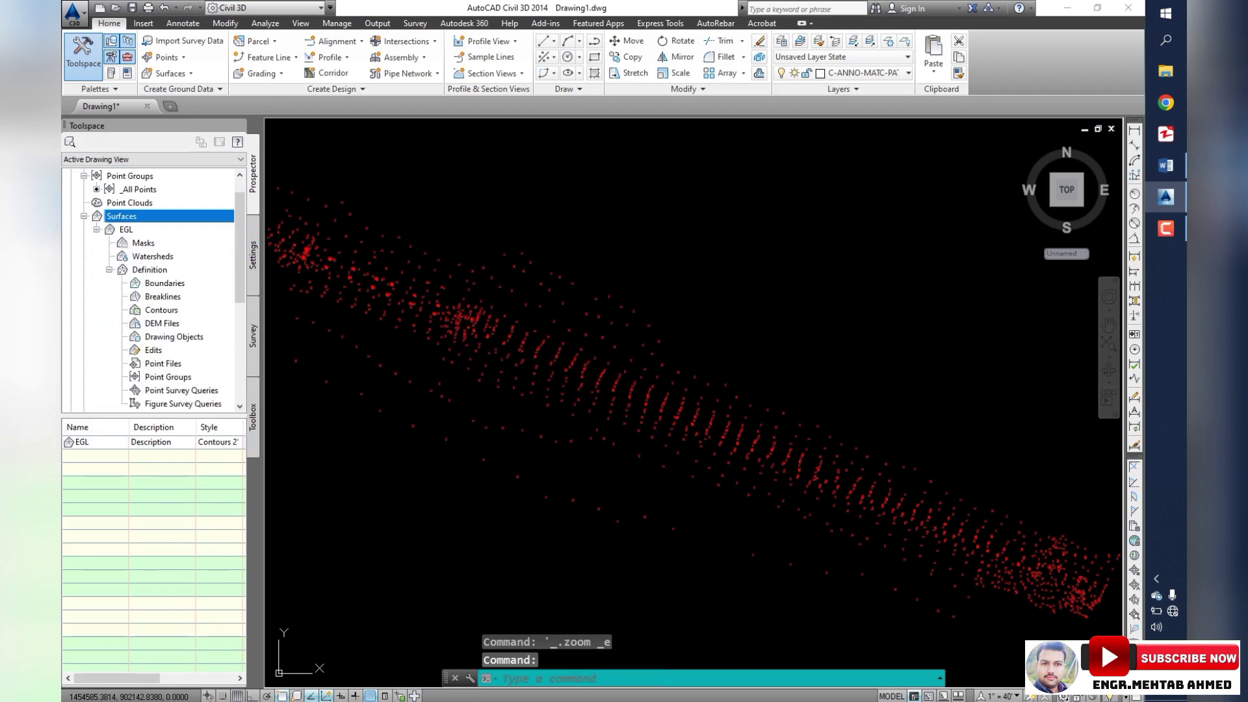
right_click(167, 377)
left_click(212, 387)
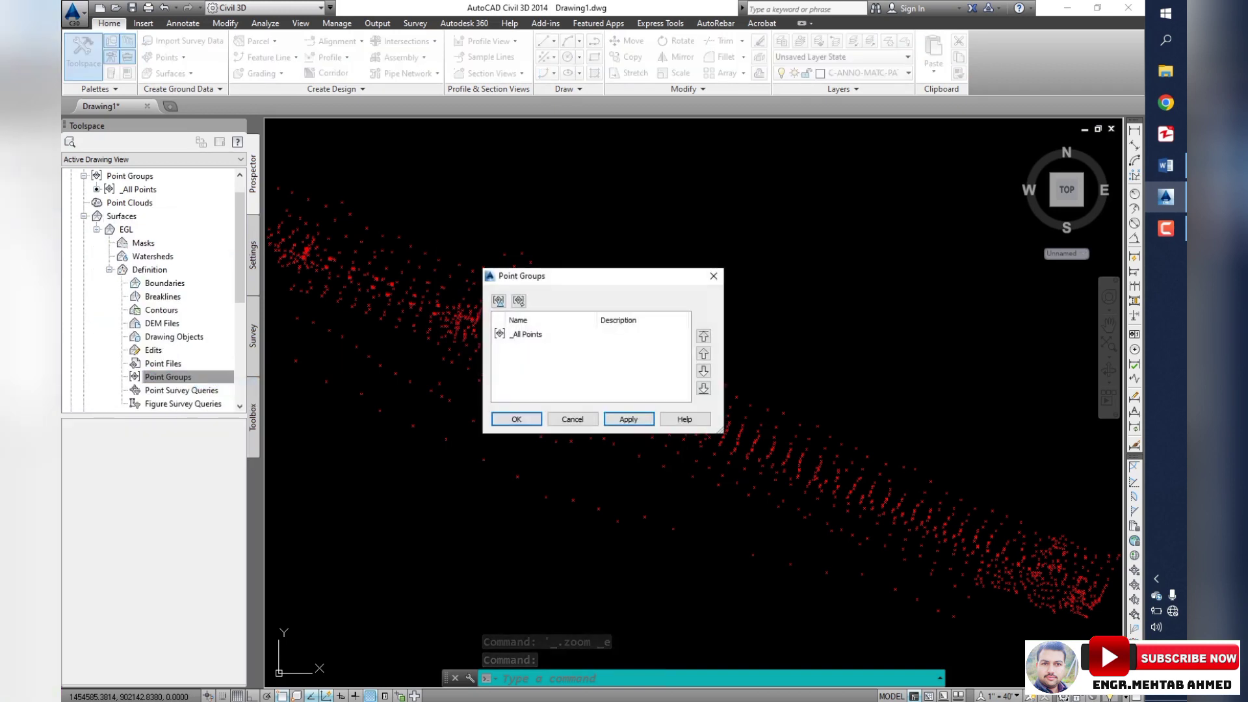
left_click(516, 419)
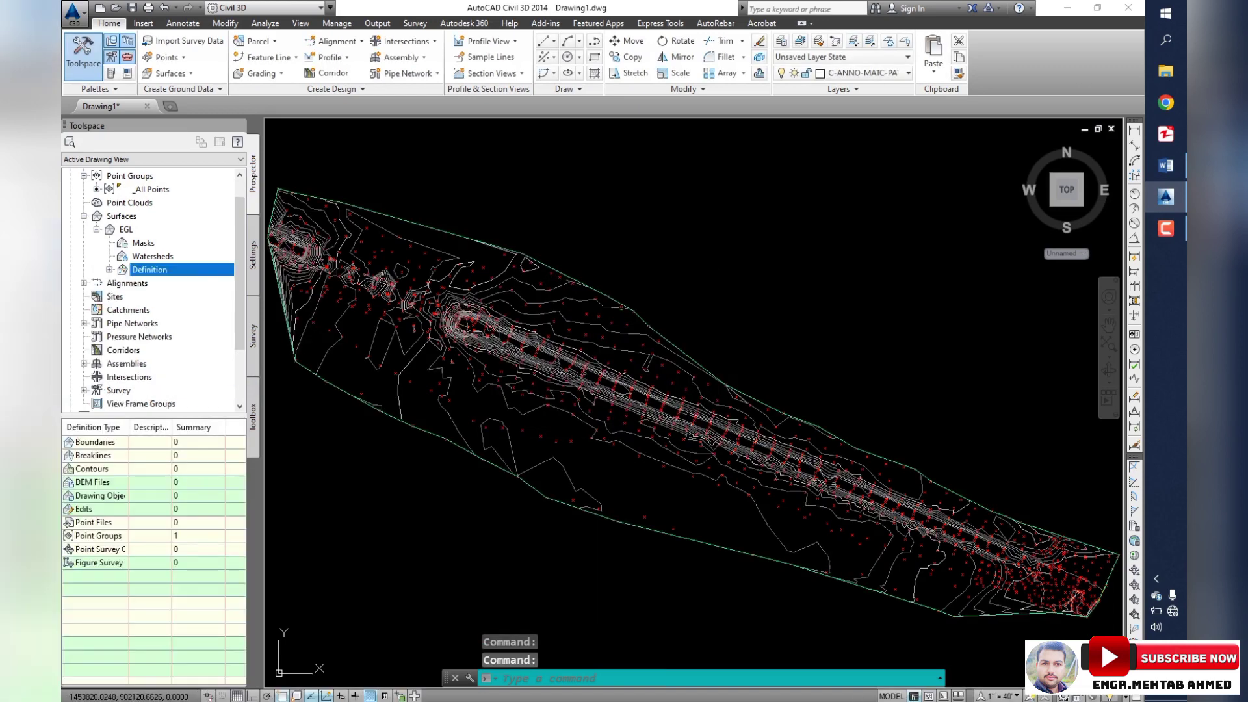
- Collapse the EGL surface tree and select the _All Points point group
left_click(96, 229)
scroll(676, 459, "up", 3)
scroll(676, 459, "down", 5)
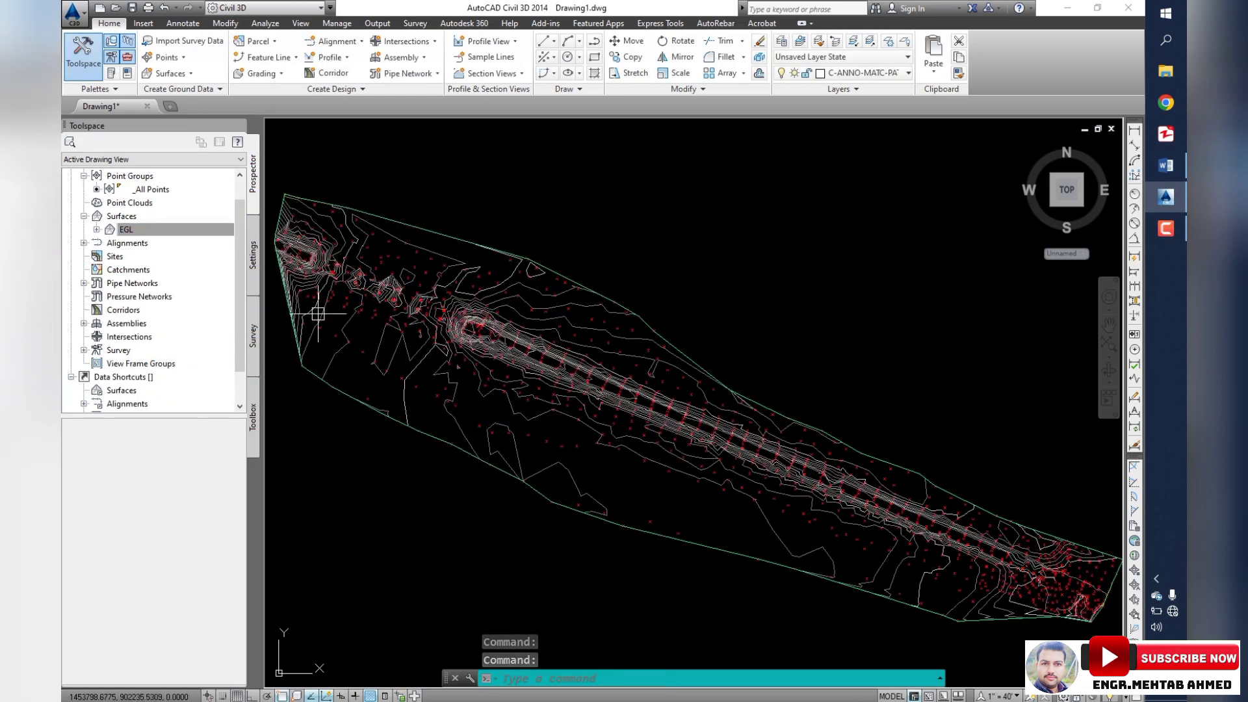
left_click(126, 229)
left_click(151, 189)
right_click(165, 189)
- Change the _All Points group's point style so the survey markers are hidden
left_click(208, 198)
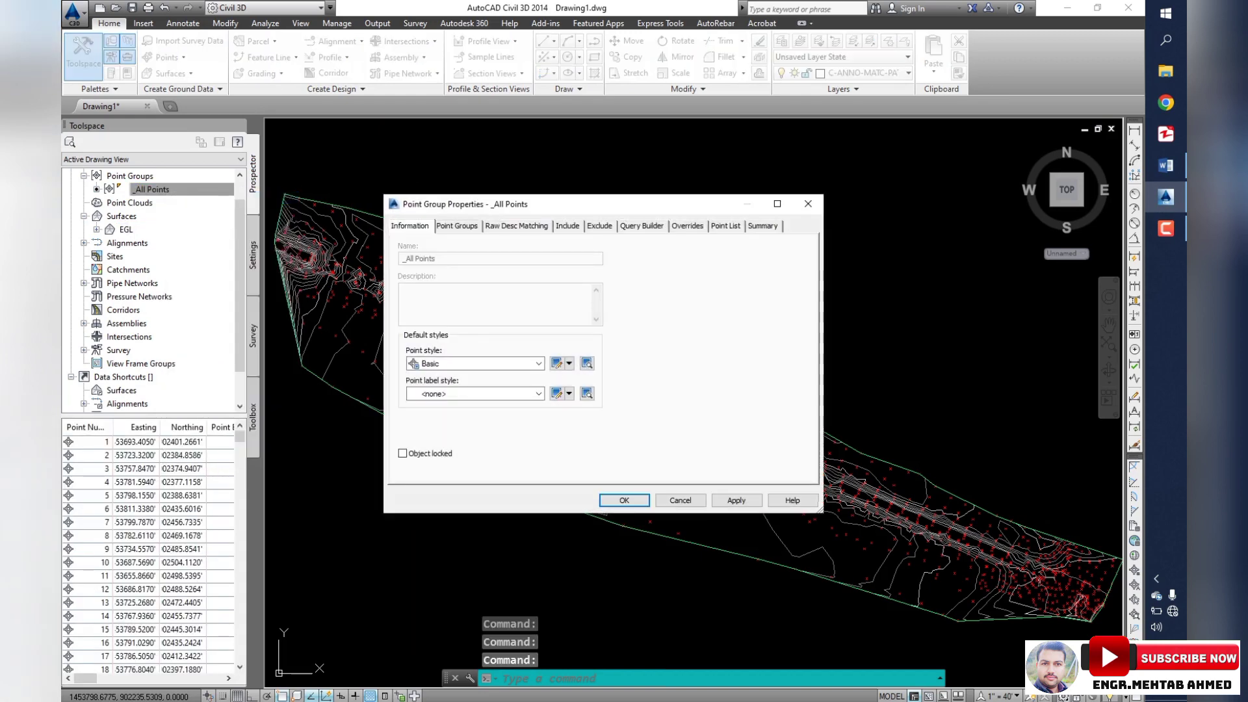
left_click(539, 363)
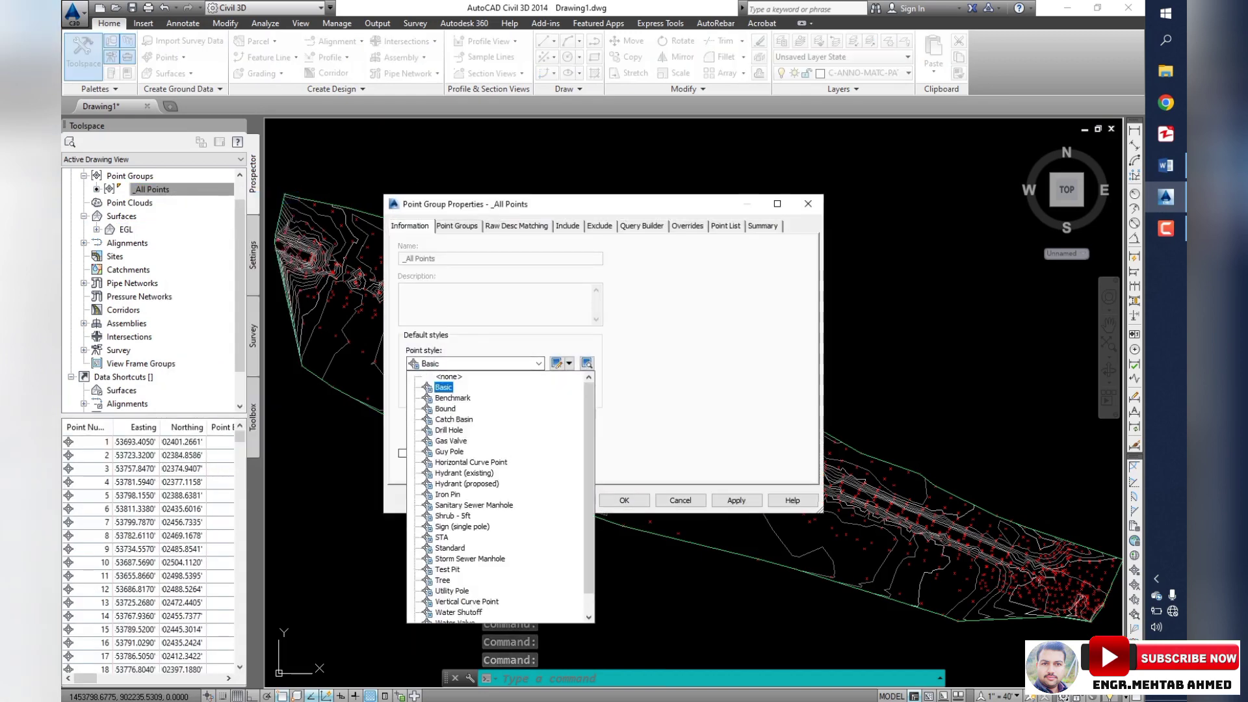
left_click(444, 386)
left_click(624, 500)
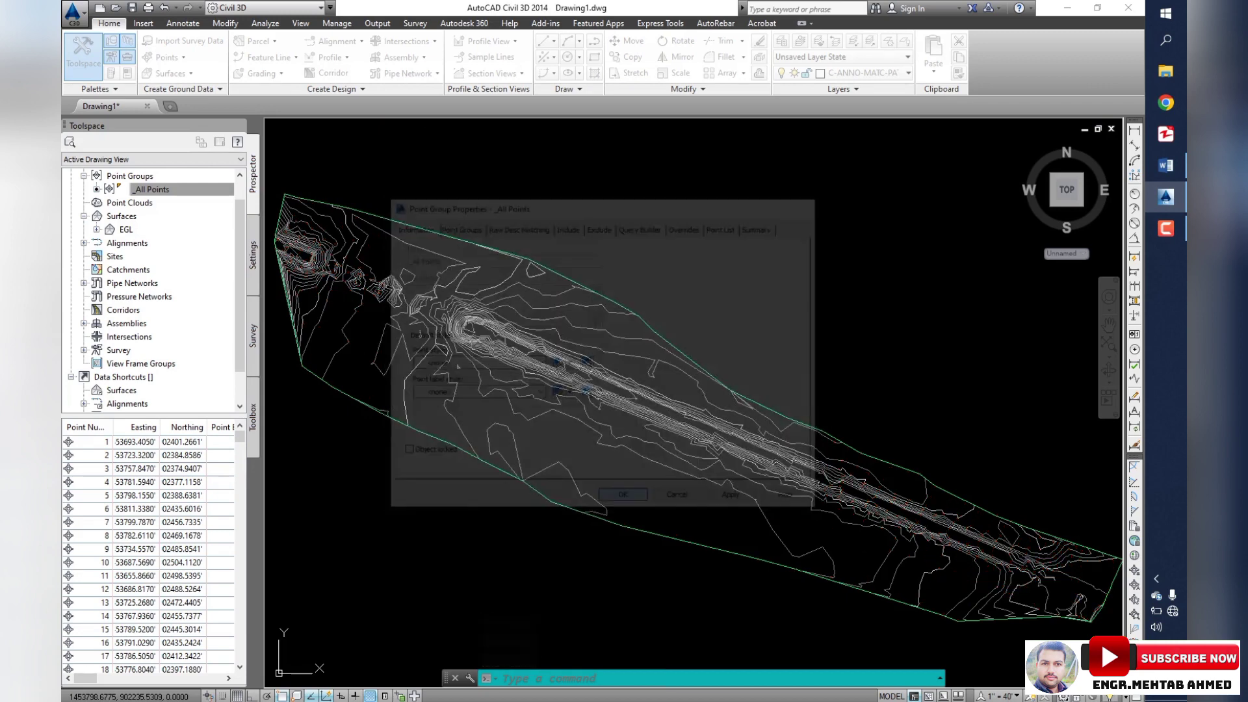
left_click(699, 283)
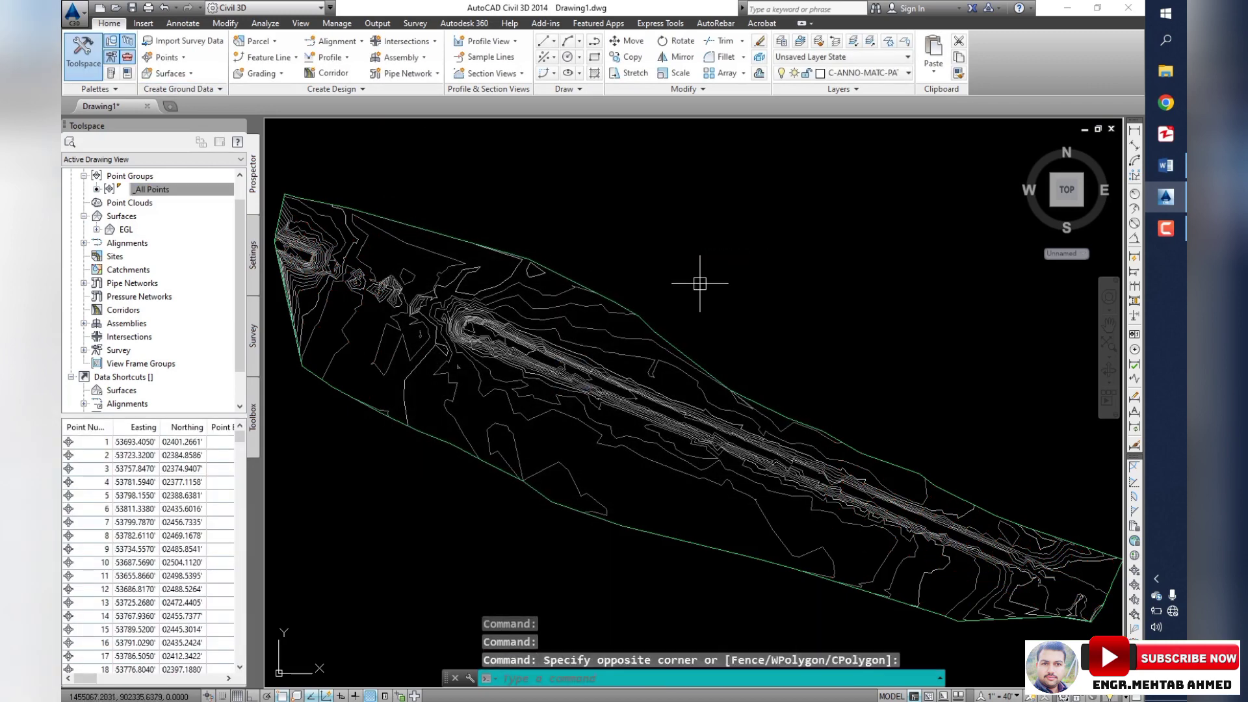
left_click(836, 231)
- Start a polyline (PL) with object snap turned off
left_click(773, 252)
type("p")
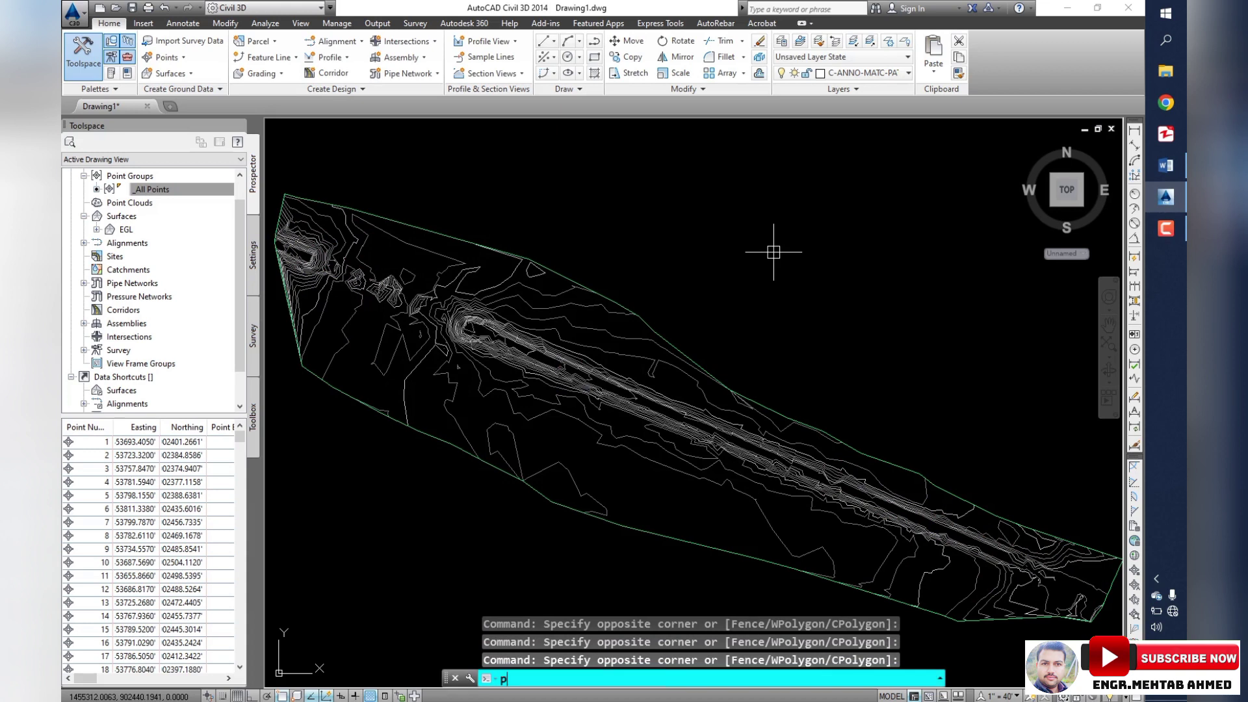
key("Return")
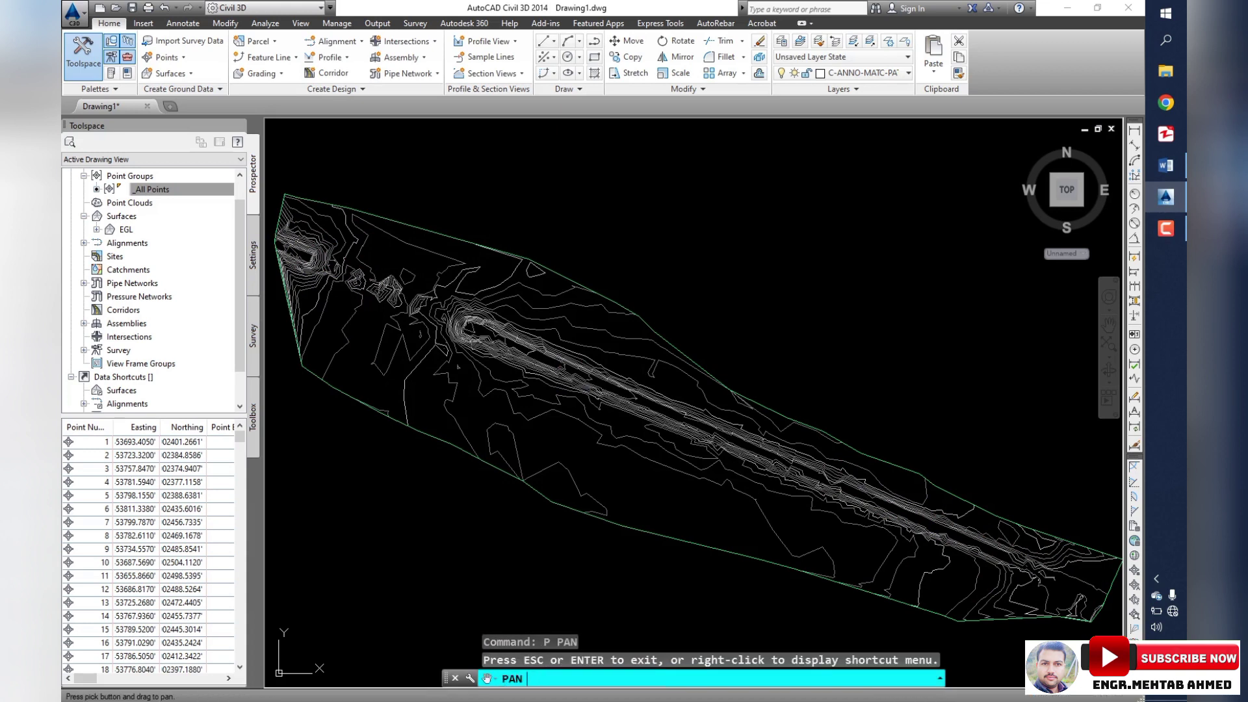
key("Escape")
key("Escape")
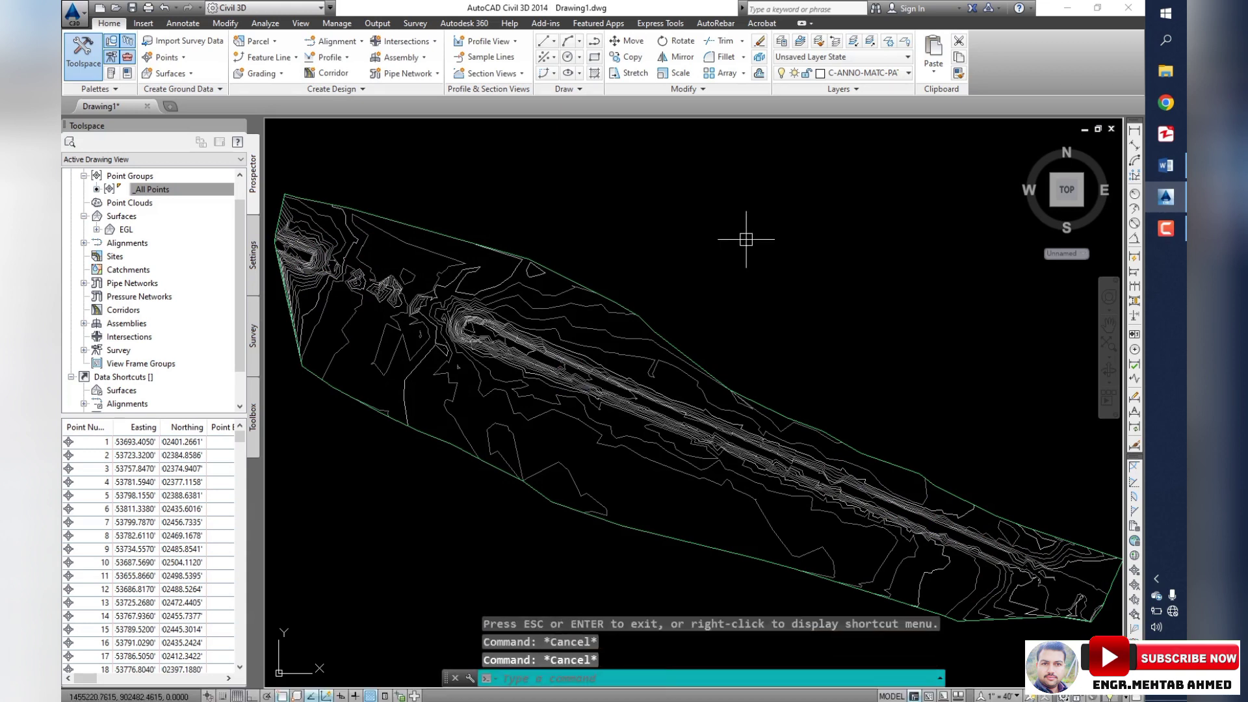
type("pl")
key("Return")
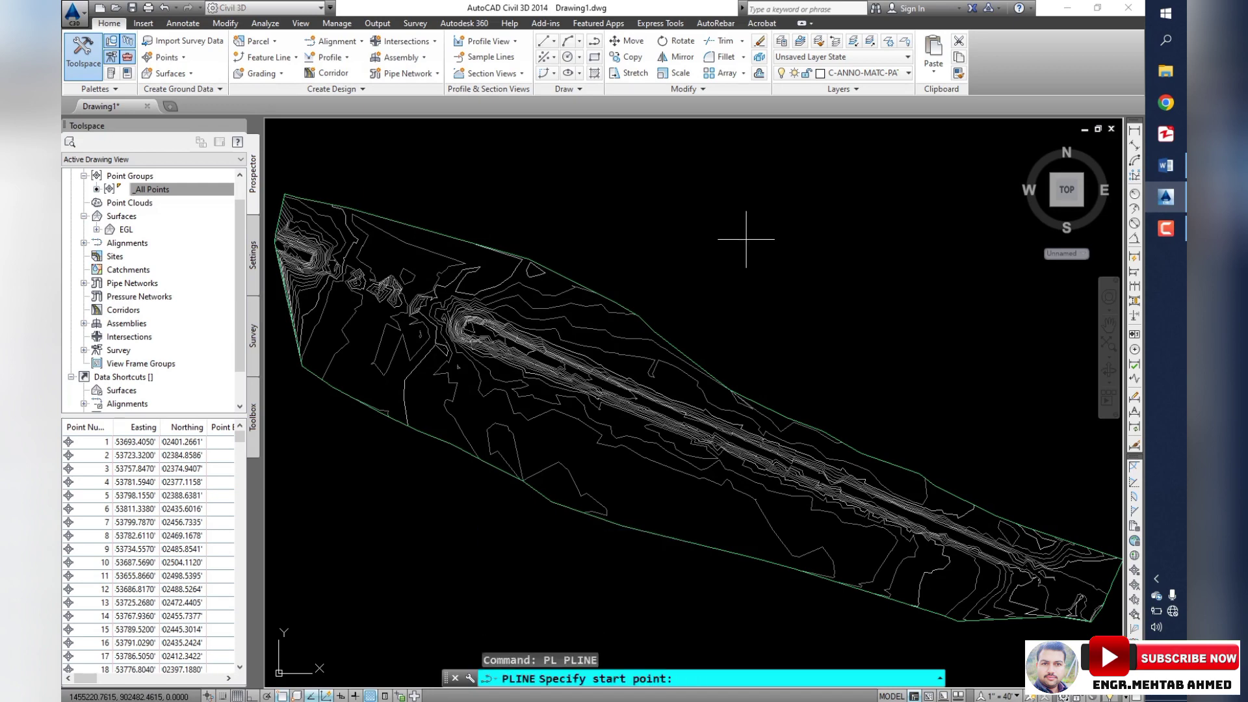
key("F3")
scroll(460, 321, "up", 3)
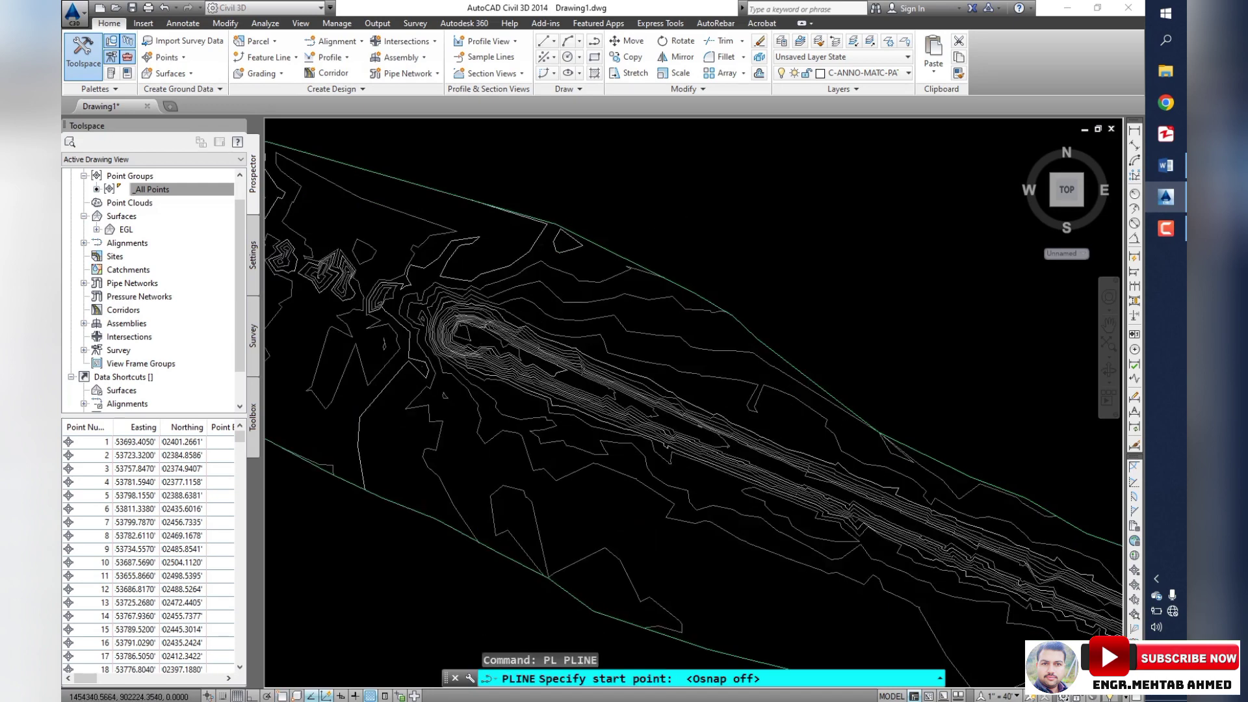
scroll(459, 344, "up", 4)
- Draw two 300-unit polyline segments from a start point on the EGL ridge
left_click(424, 361)
scroll(608, 390, "down", 3)
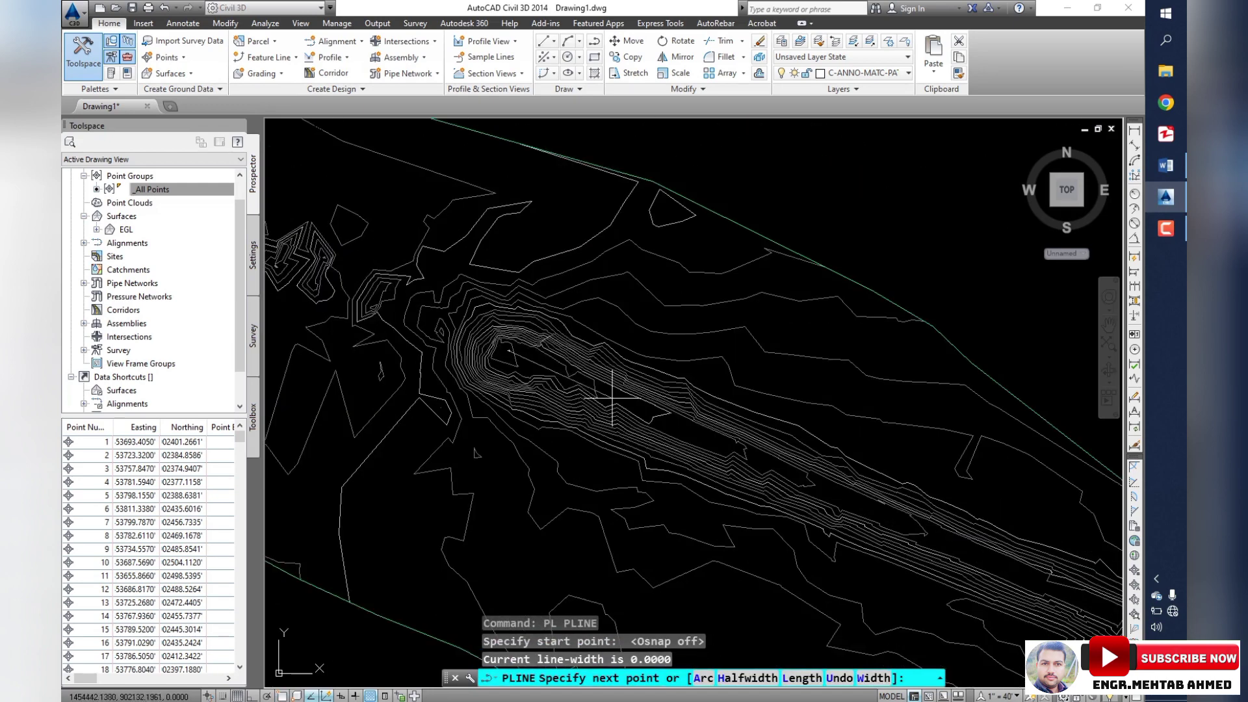
scroll(802, 516, "down", 1)
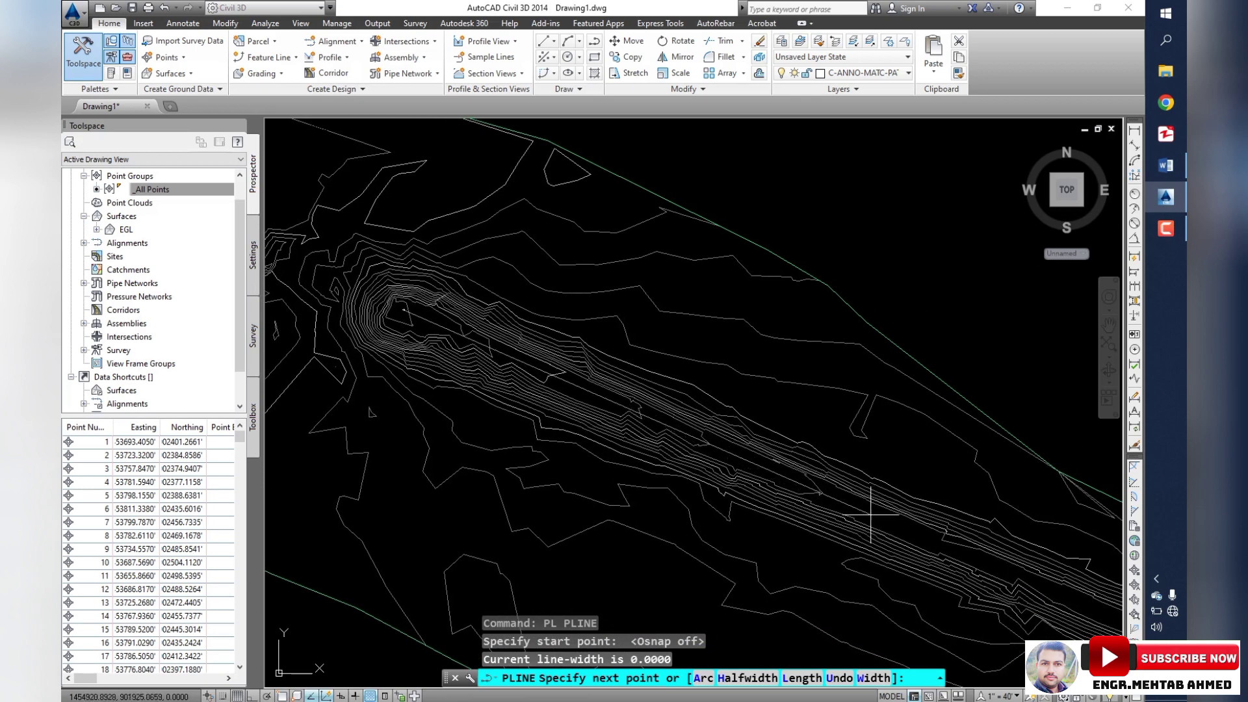
mouse_move(871, 515)
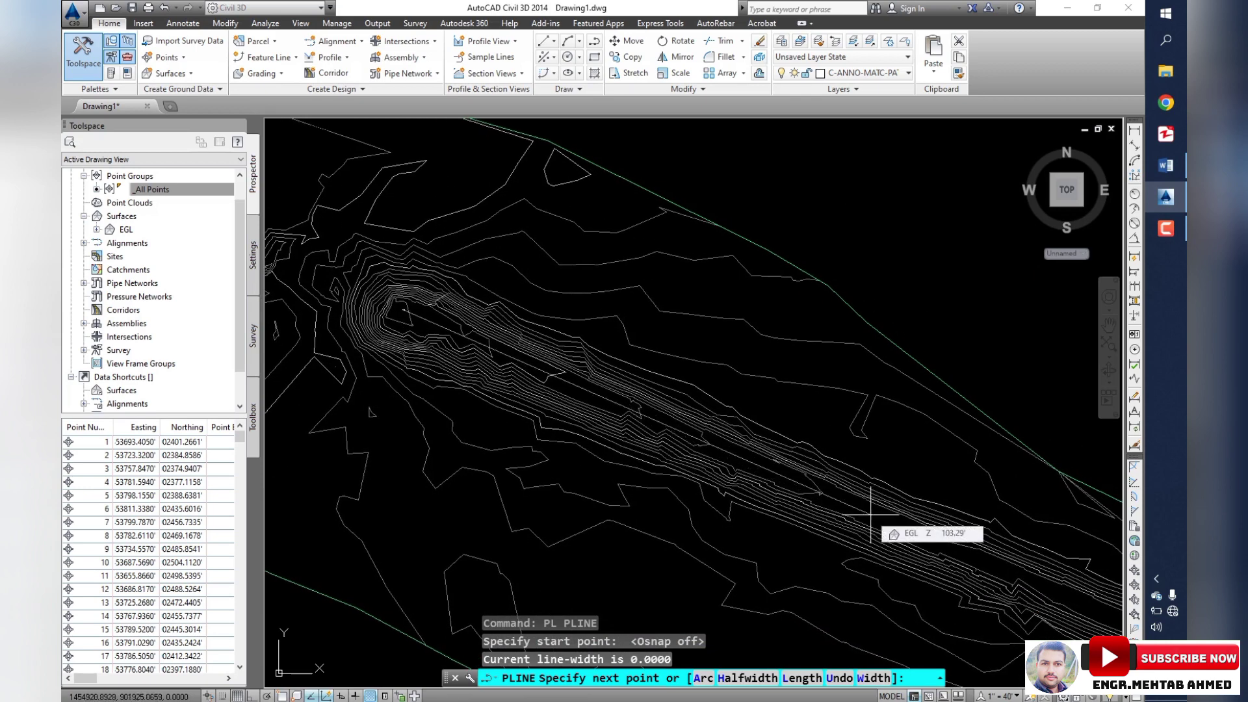
type("300")
key("Return")
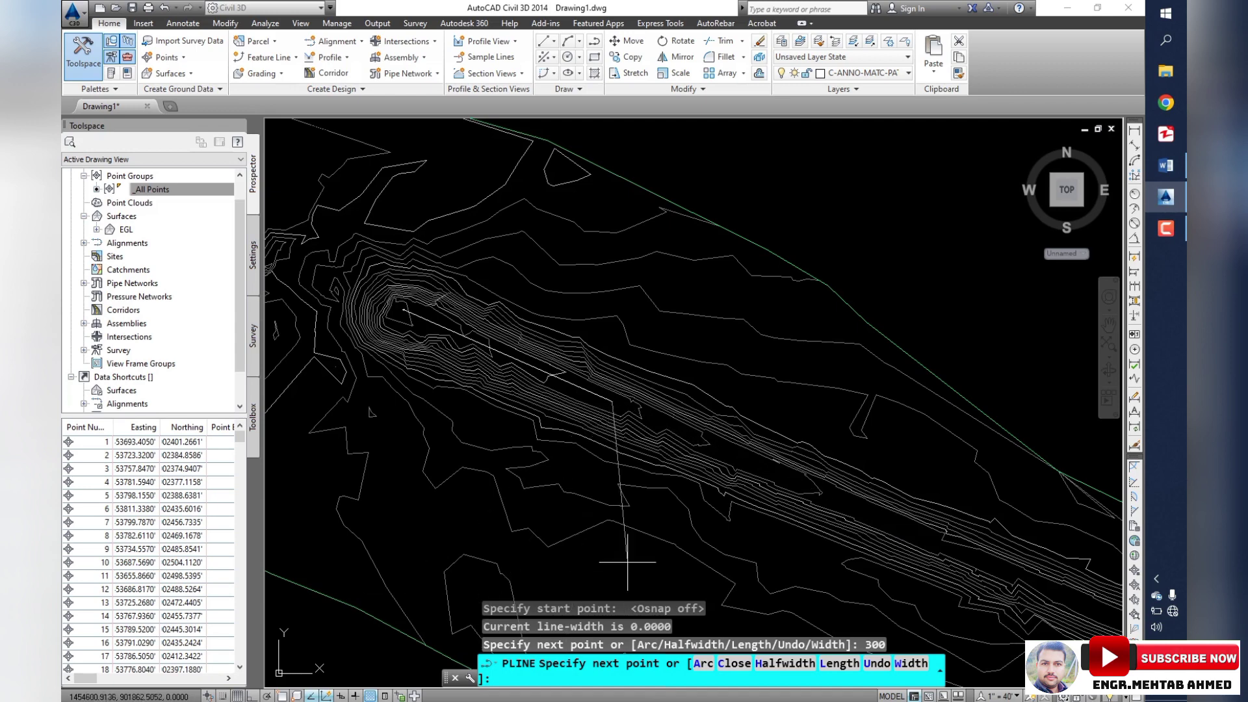
scroll(628, 562, "down", 2)
middle_click_drag(627, 562, 629, 393)
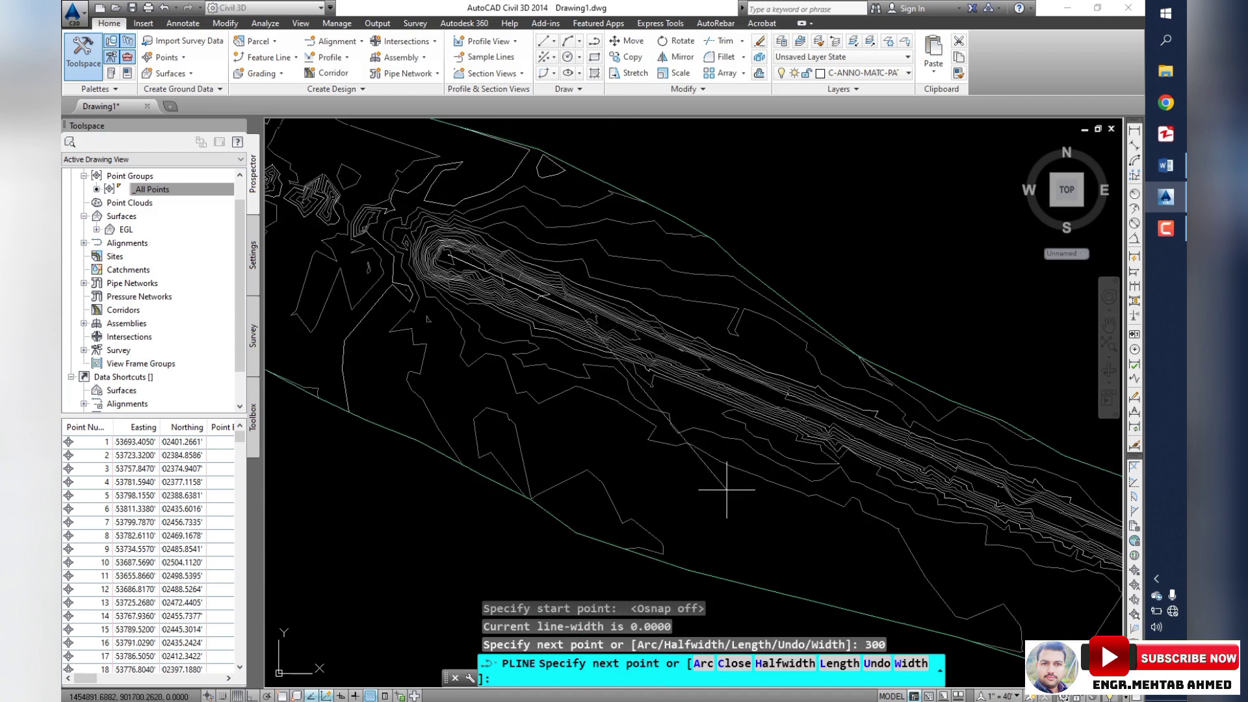
scroll(668, 412, "up", 2)
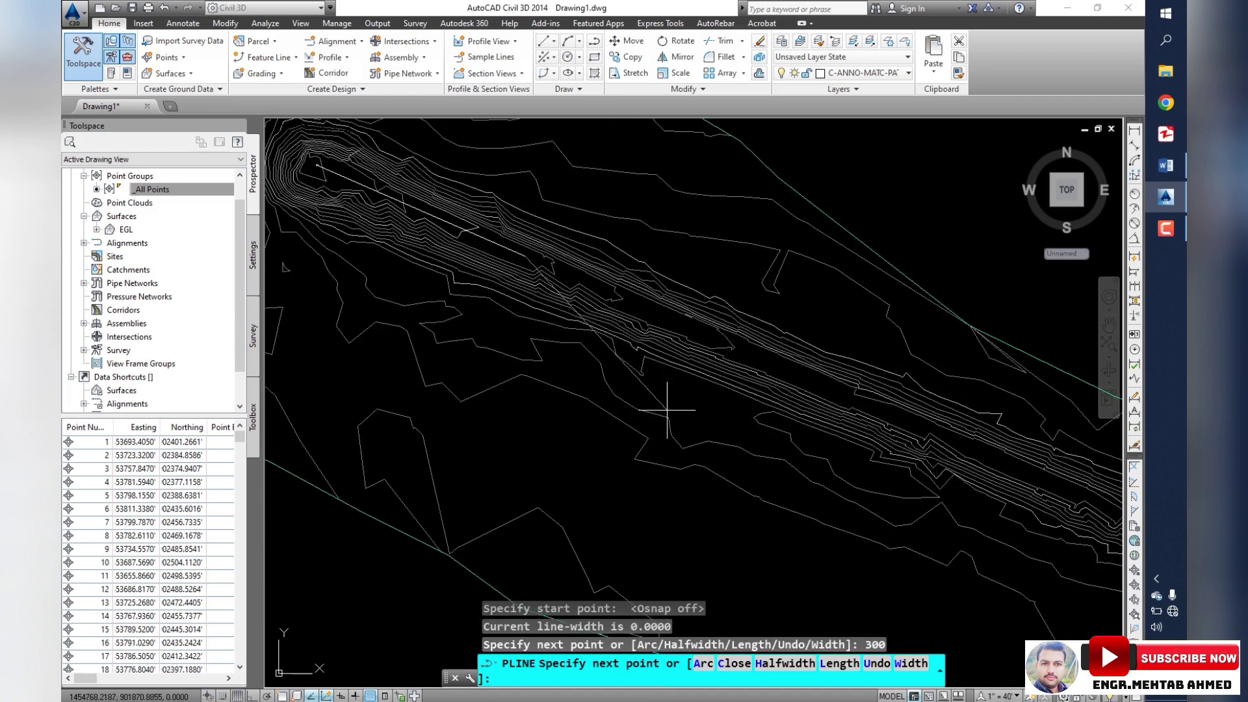
type("300")
key("Return")
key("Return")
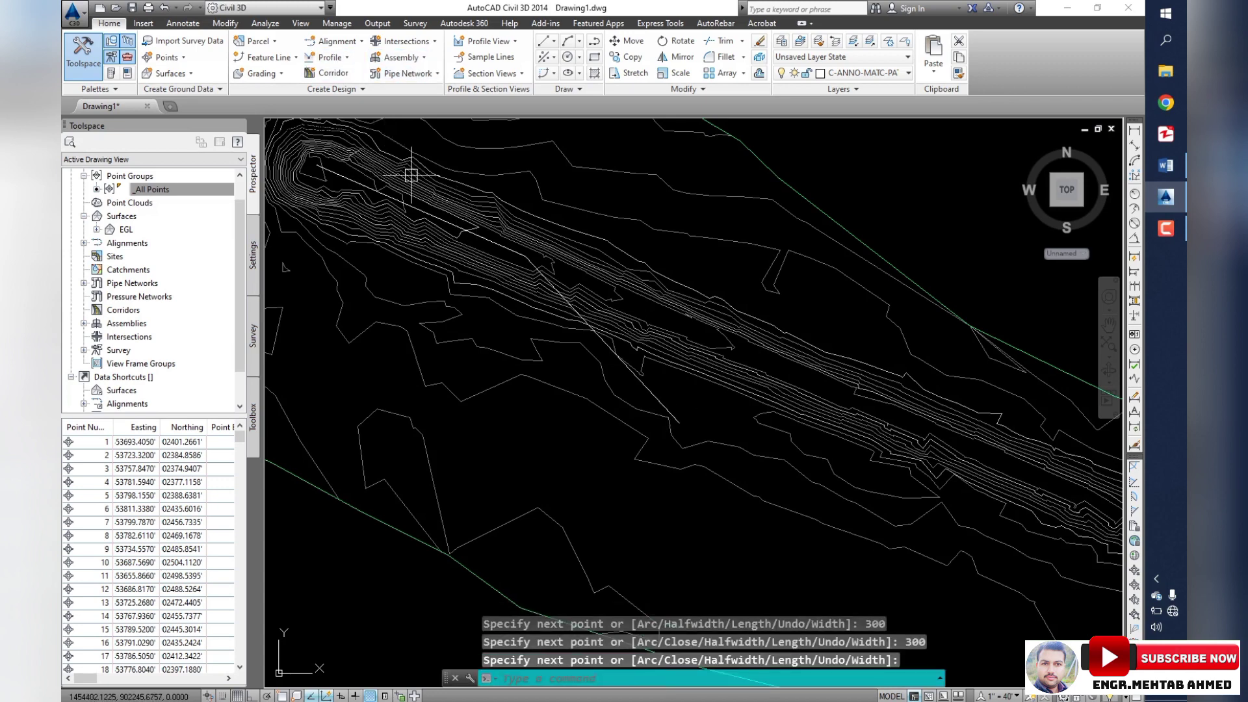
left_click(422, 208)
- Create an alignment from the polyline named Road with the Existing style
key("Escape")
key("Escape")
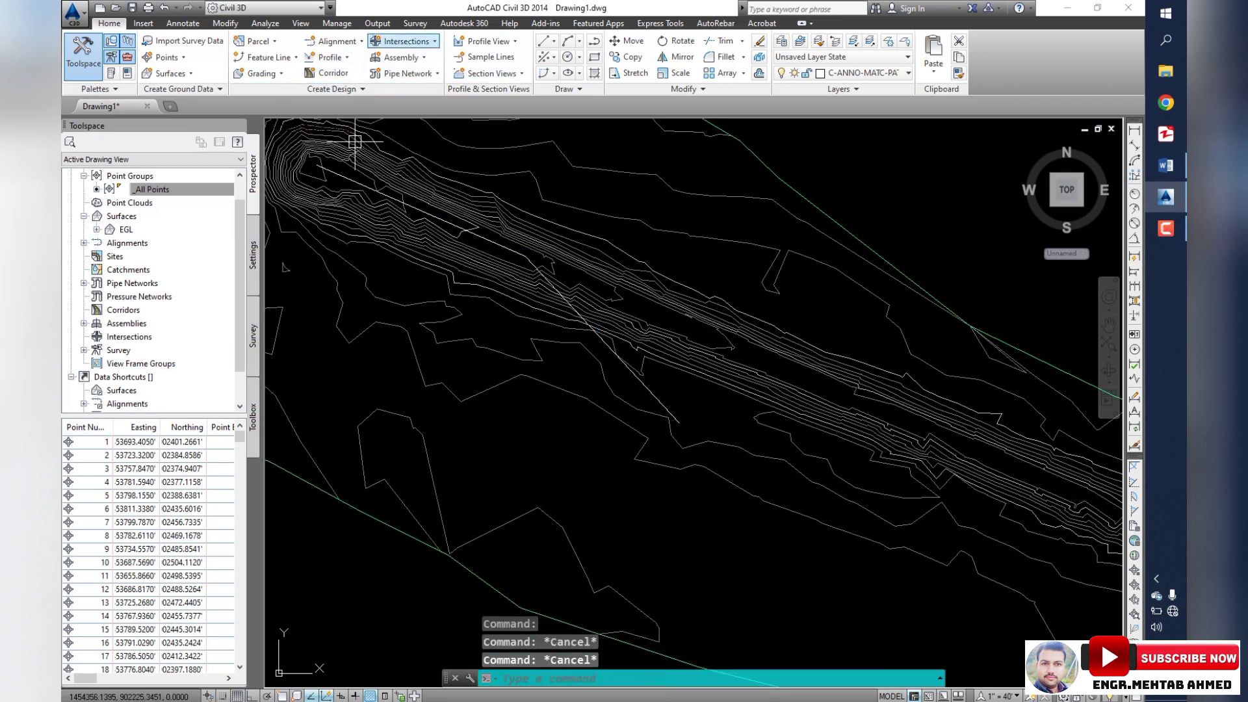
left_click(335, 41)
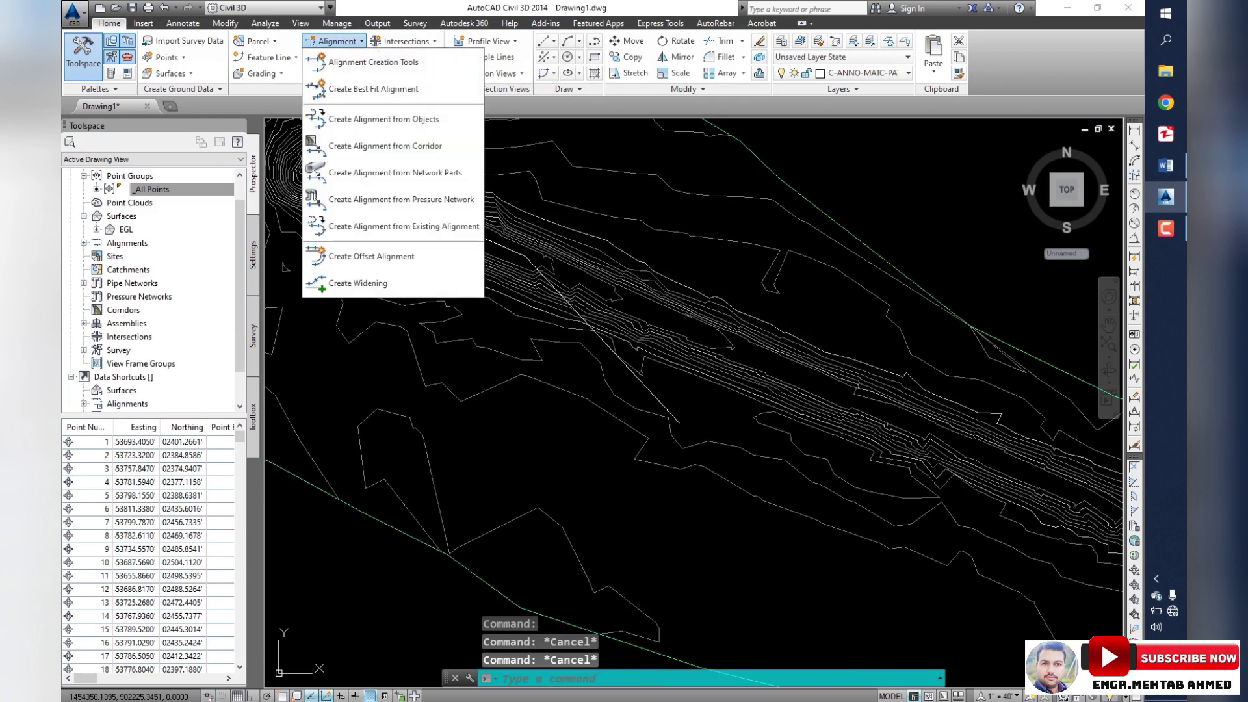
left_click(384, 118)
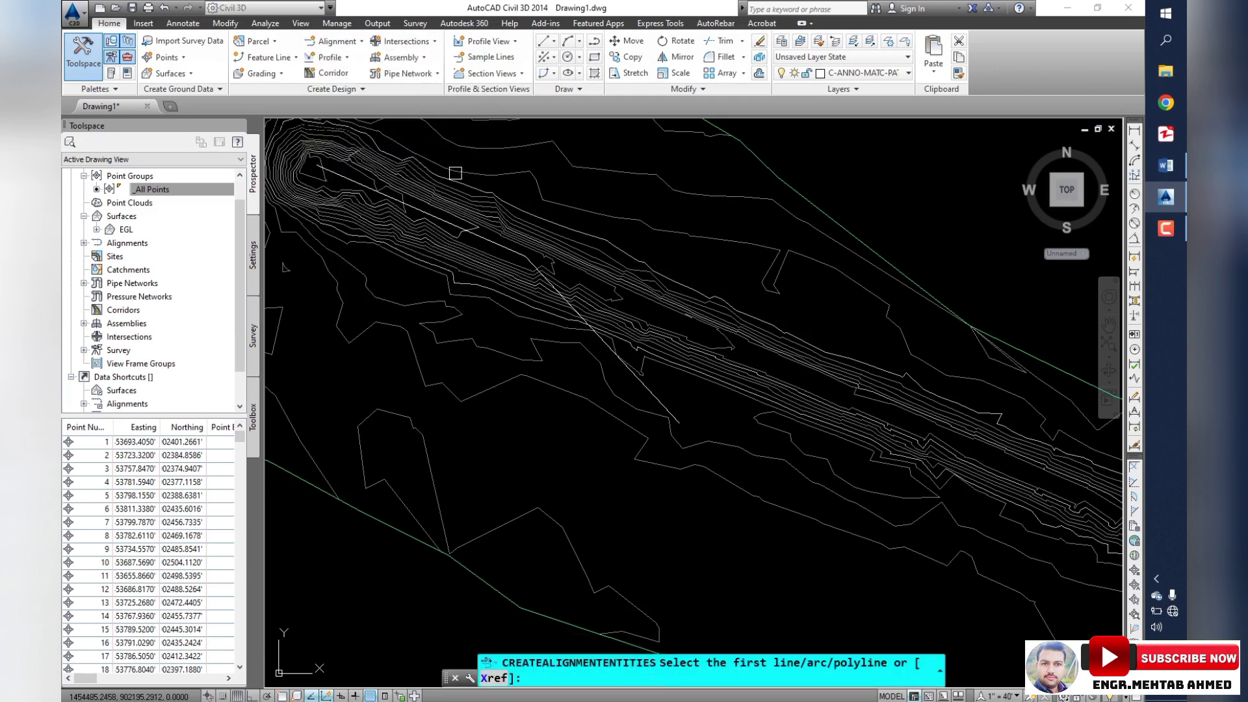
left_click(316, 167)
key("Return")
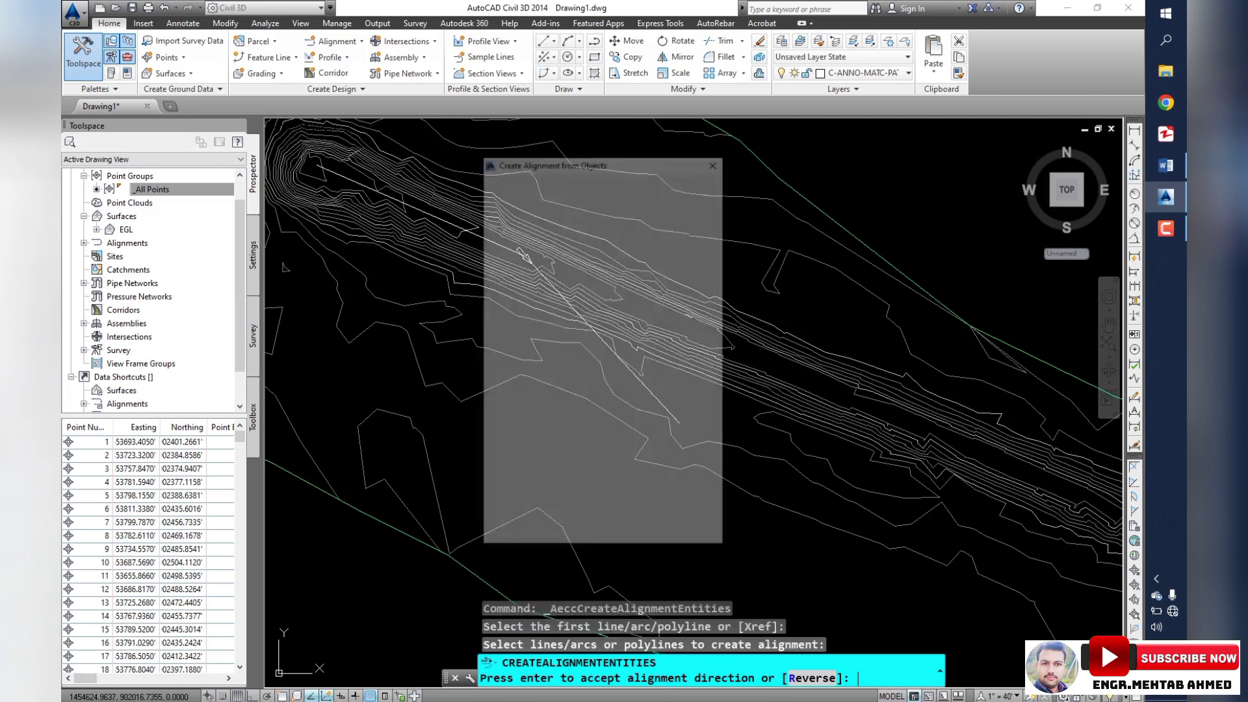
left_click_drag(609, 193, 492, 193)
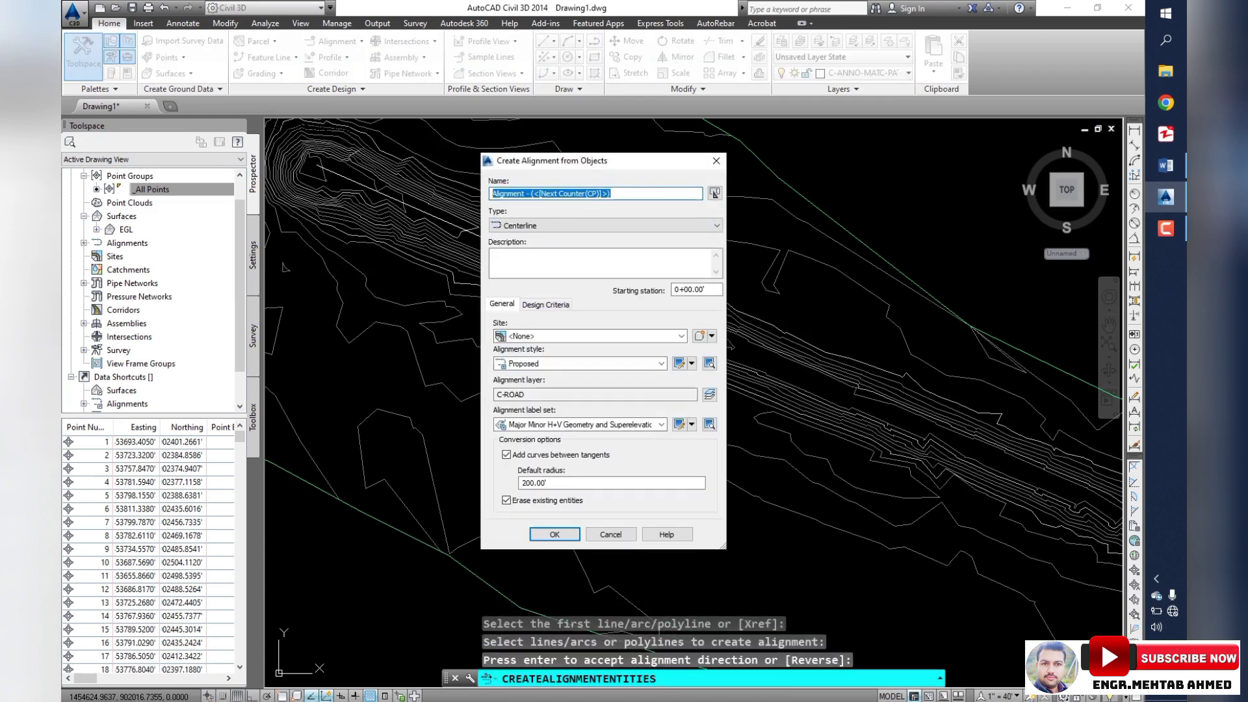
type("Road")
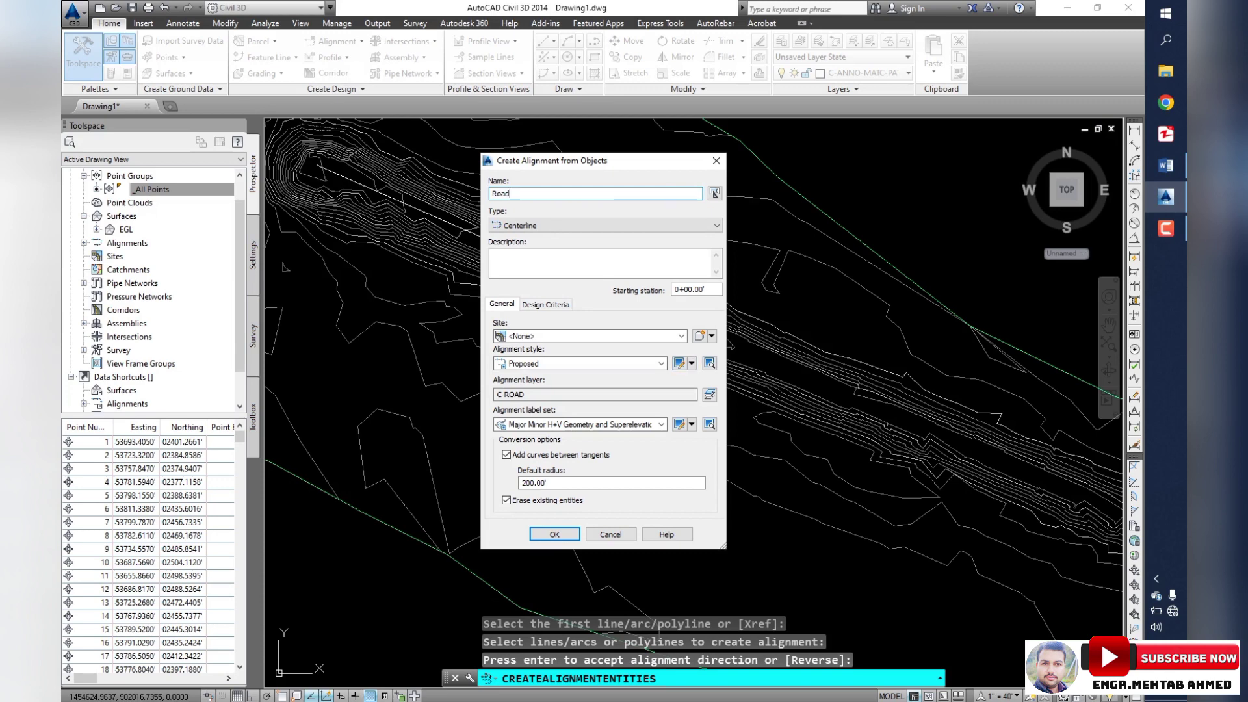
left_click(661, 363)
left_click(527, 387)
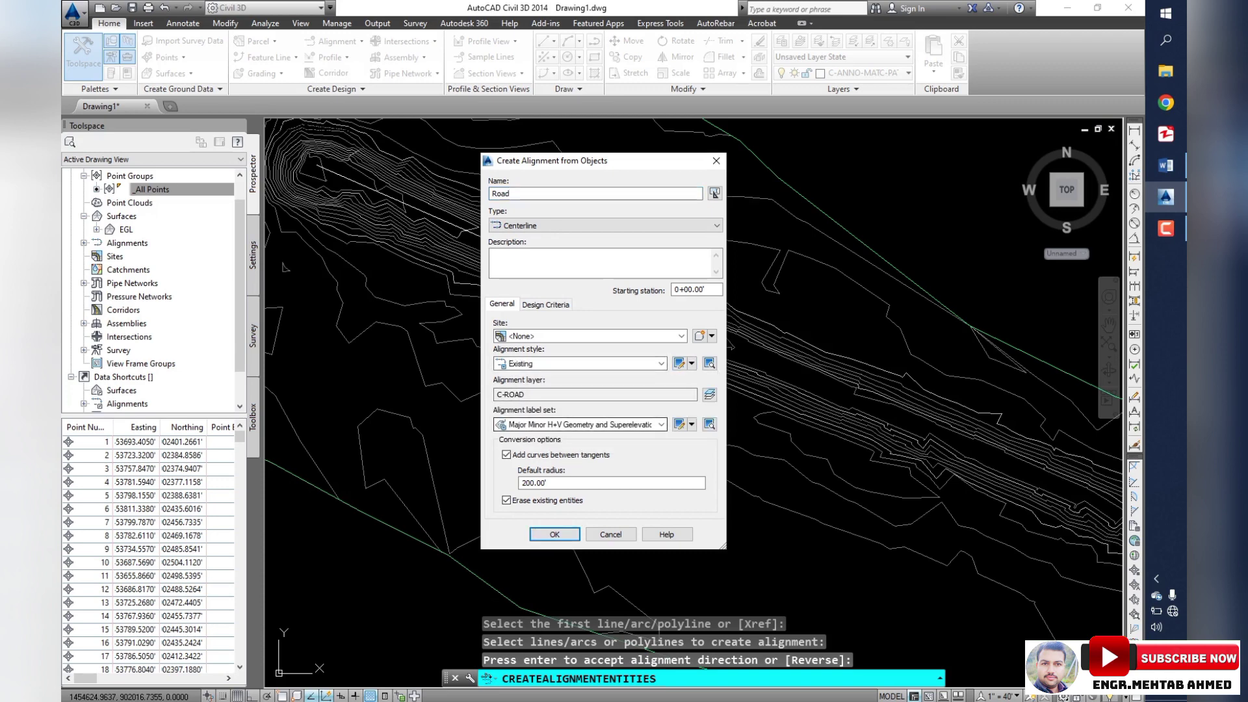
- Remove geometry and superelevation labels and set minor station increment to 20
left_click(678, 424)
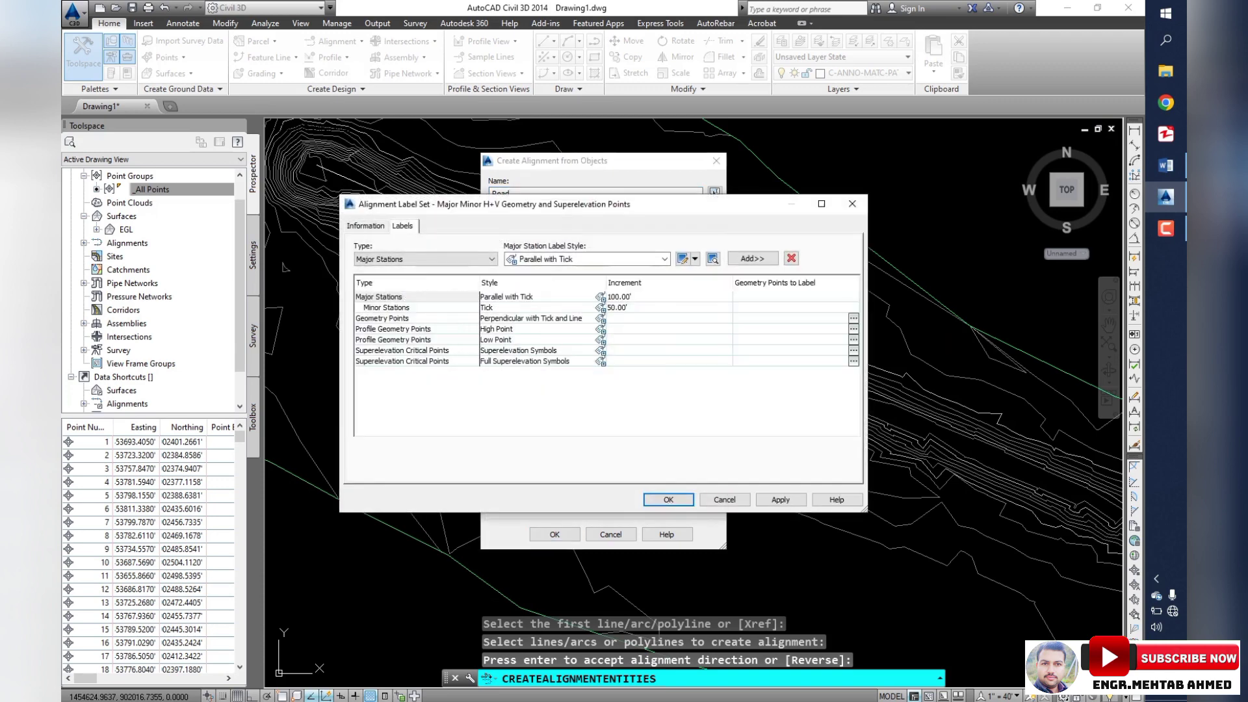
left_click(401, 361)
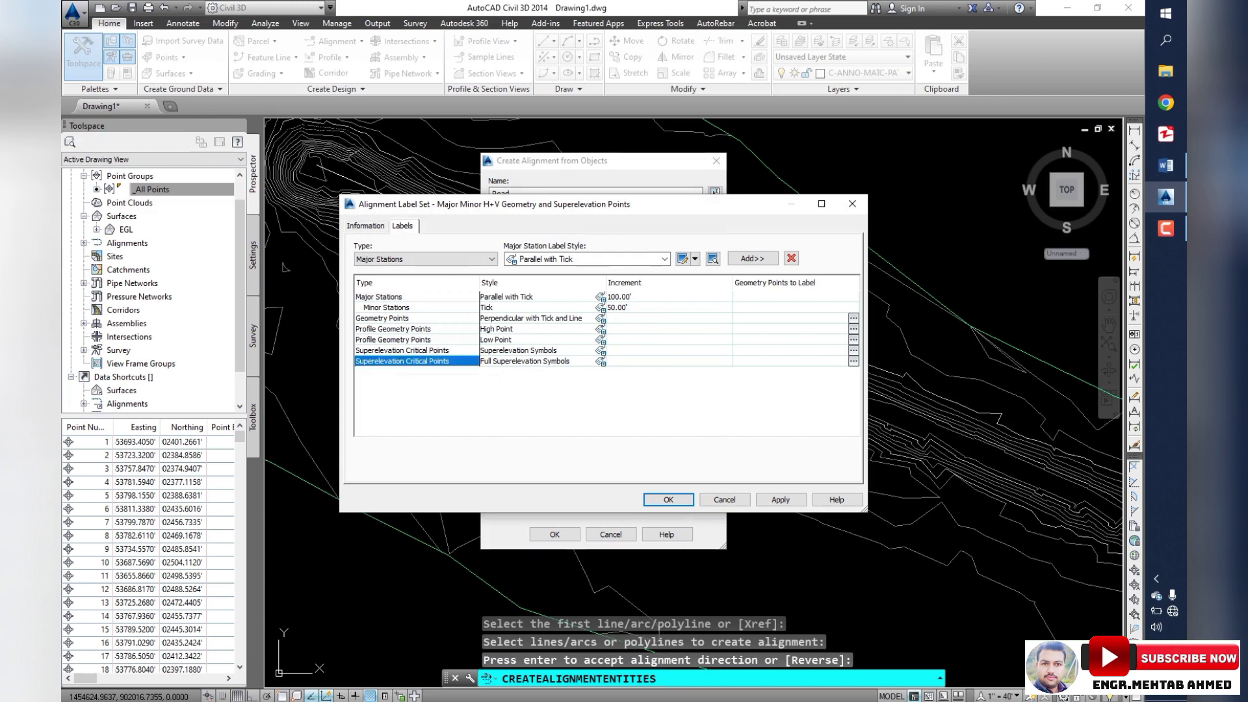
left_click(791, 258)
left_click(791, 258)
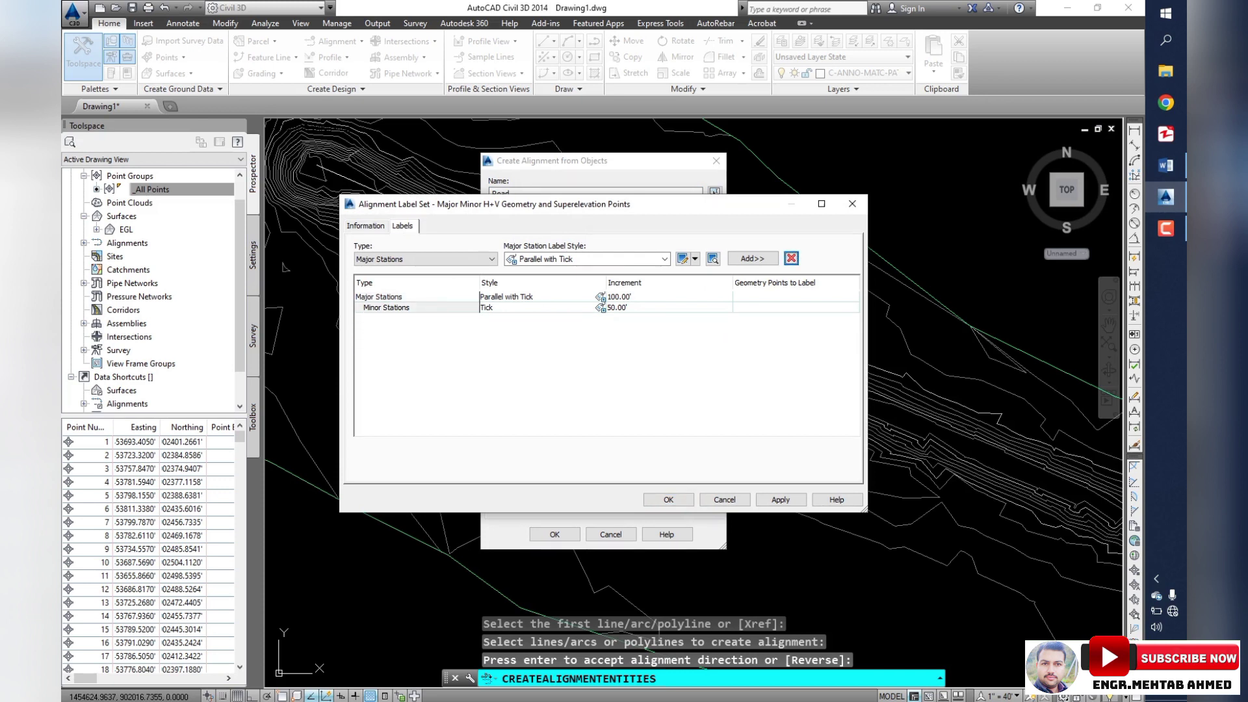
left_click(386, 307)
left_click(618, 307)
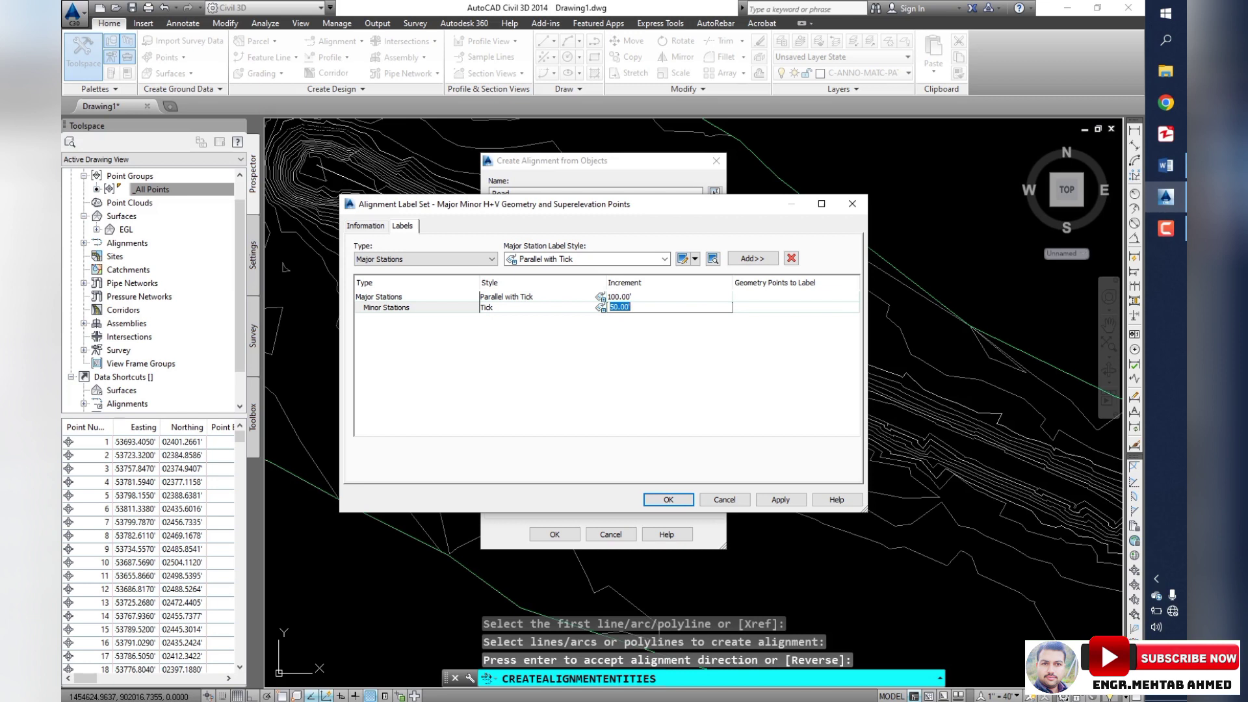
type("20")
key("Up")
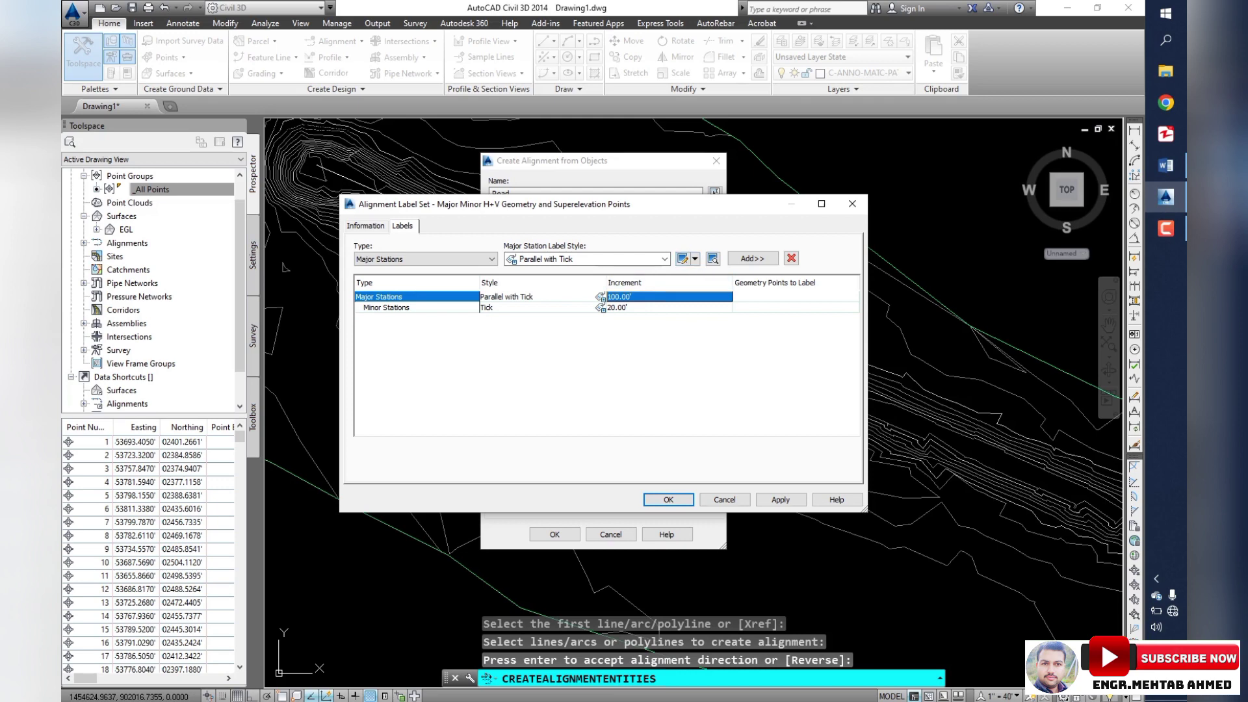
- Make the Parallel with Tick major station labels cyan
left_click(600, 297)
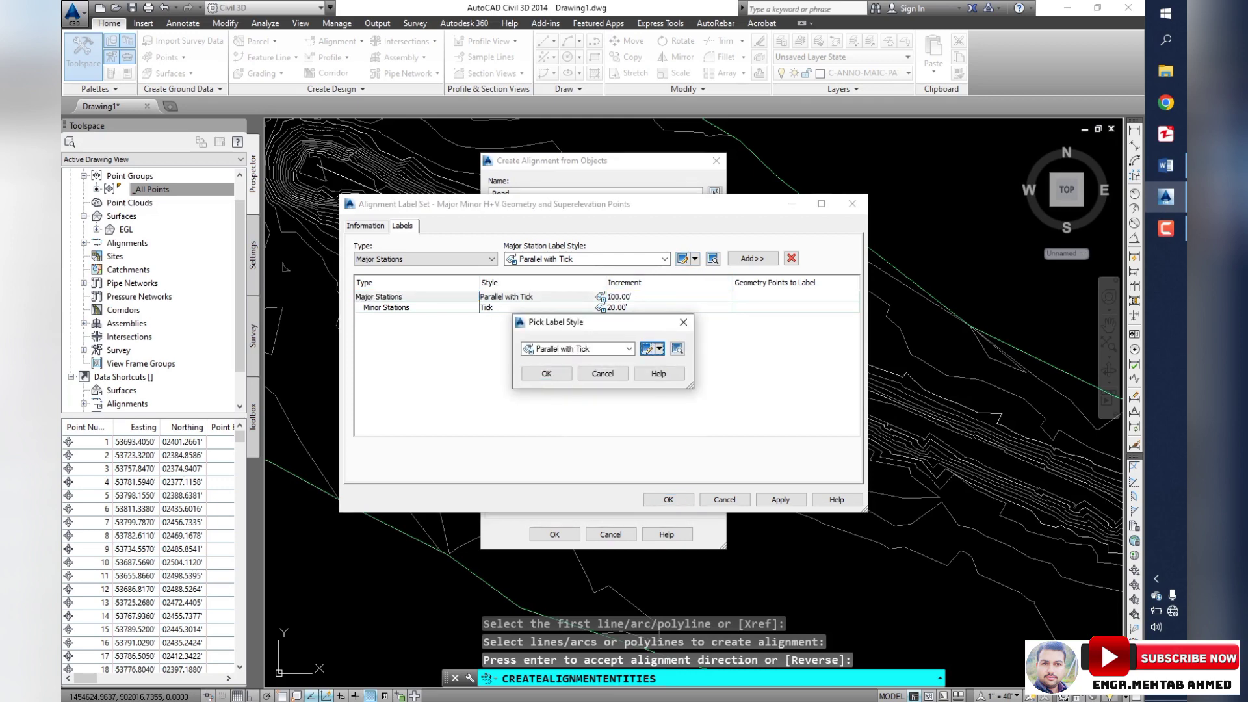
left_click(648, 348)
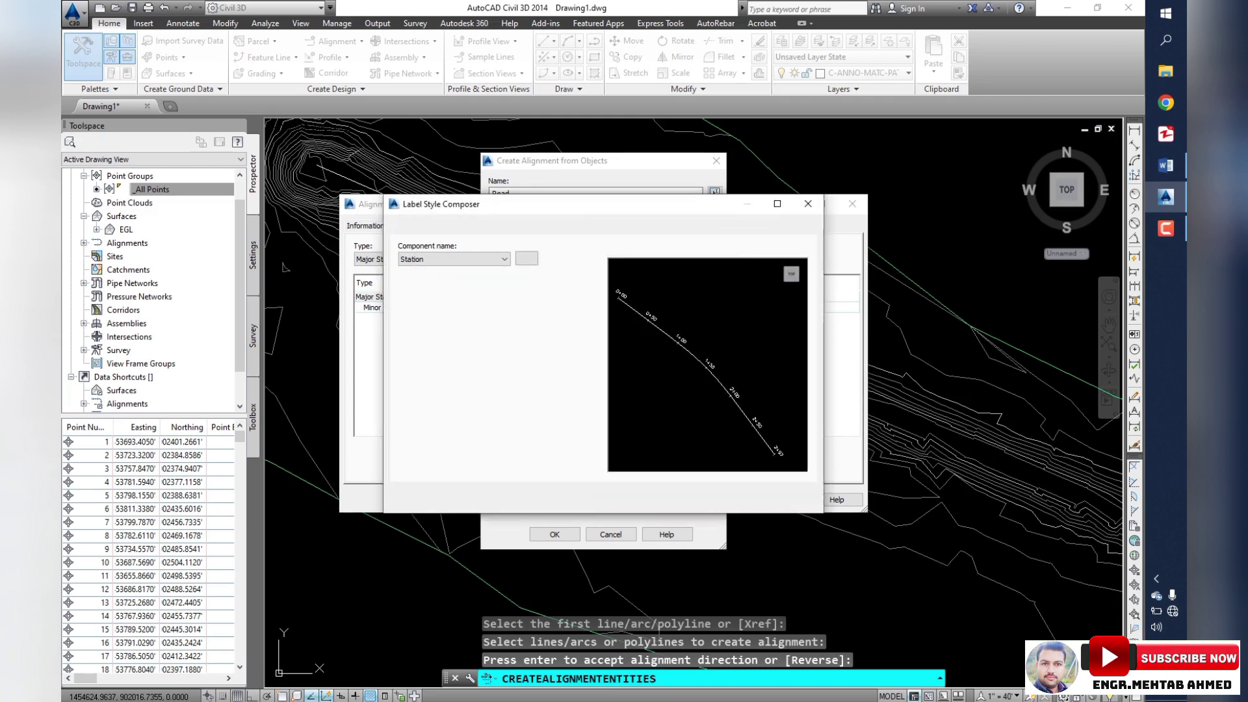
left_click(579, 458)
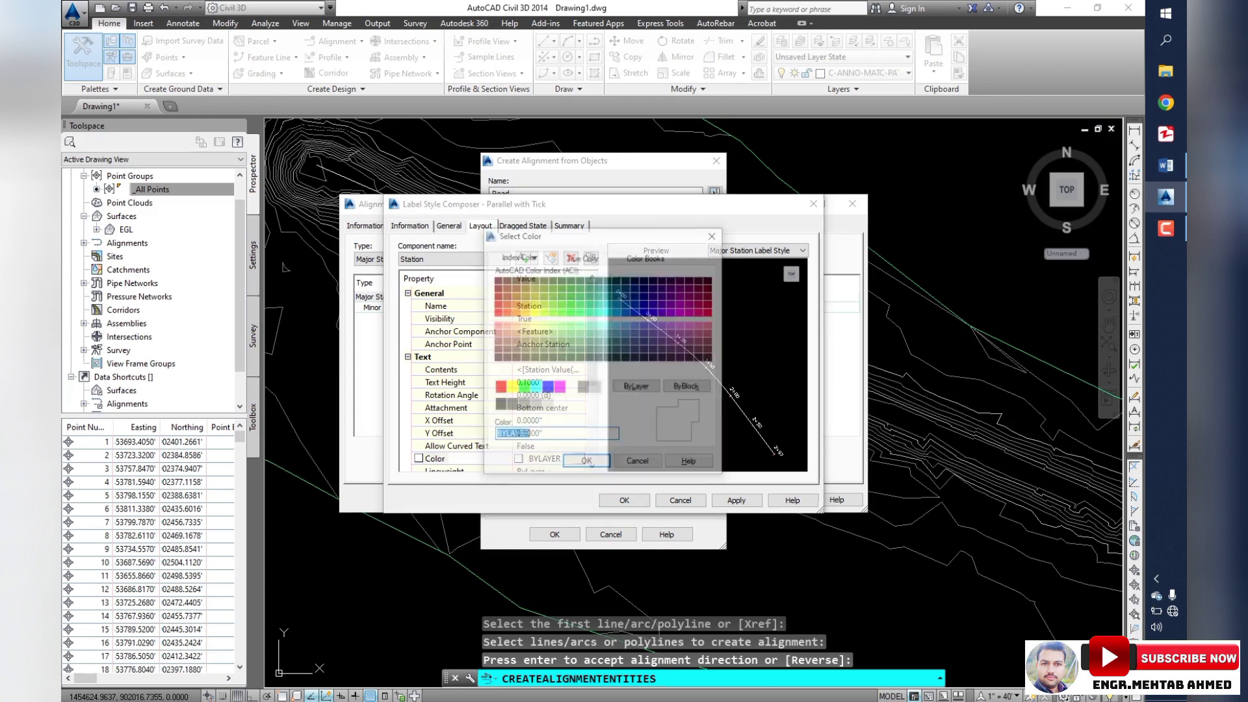
left_click(534, 387)
key("Return")
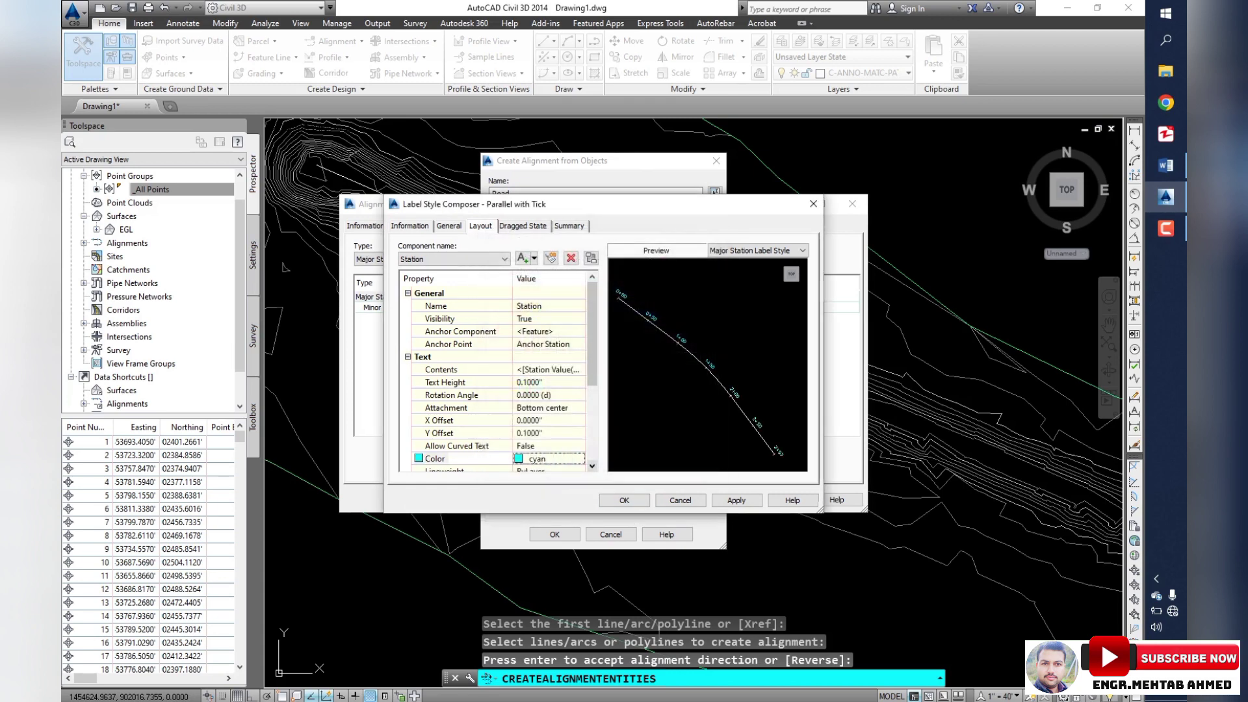
left_click(737, 500)
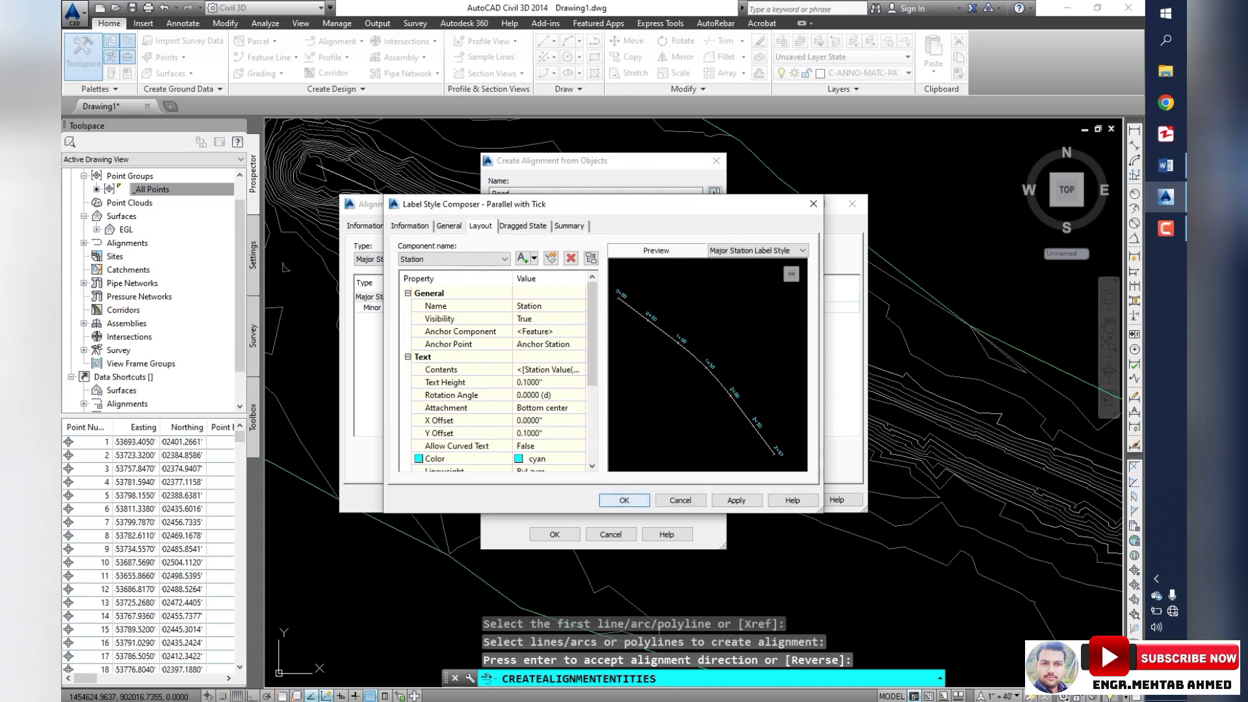
key("Return")
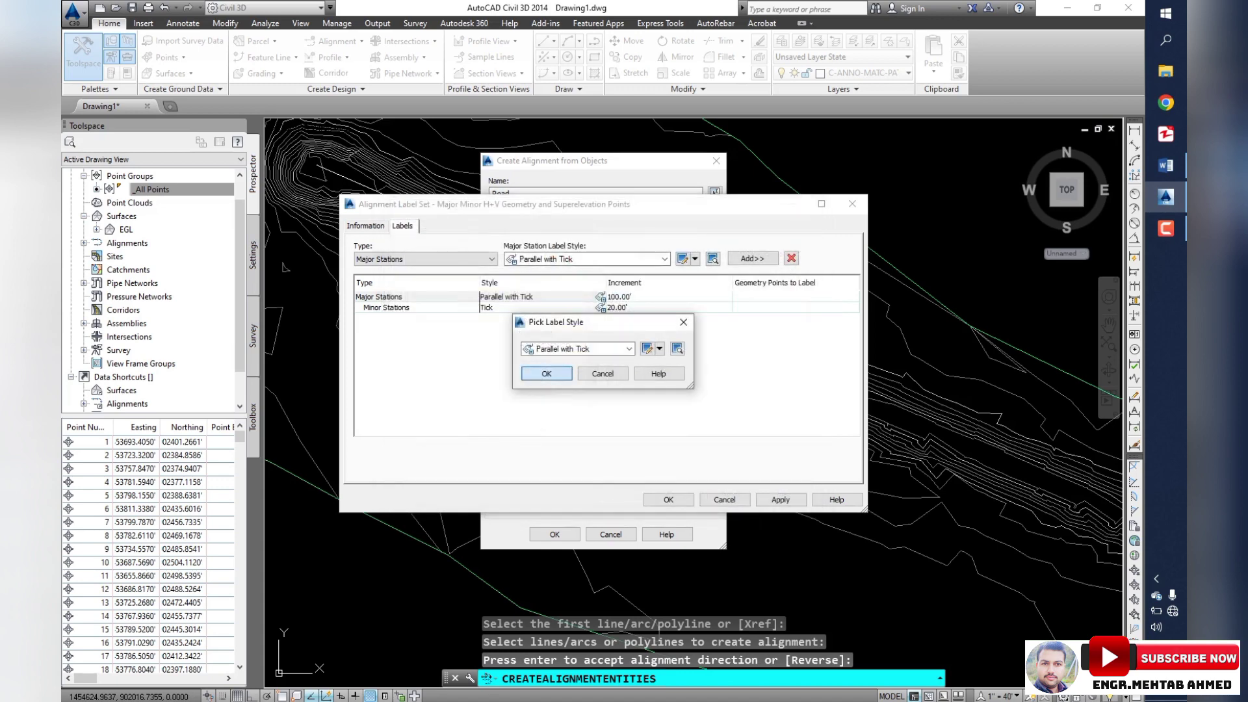
key("Return")
key("Return")
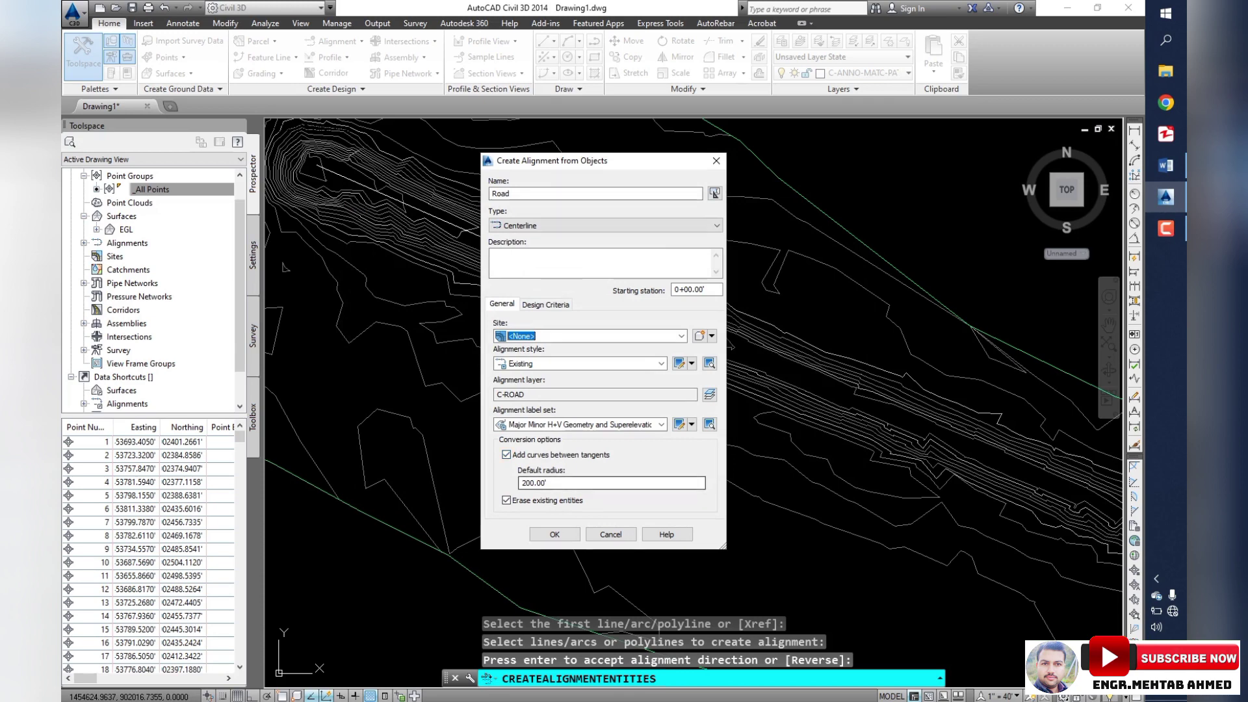
- Keep curves between tangents at the default 200 radius and create the Road alignment
key("alt+a")
key("space")
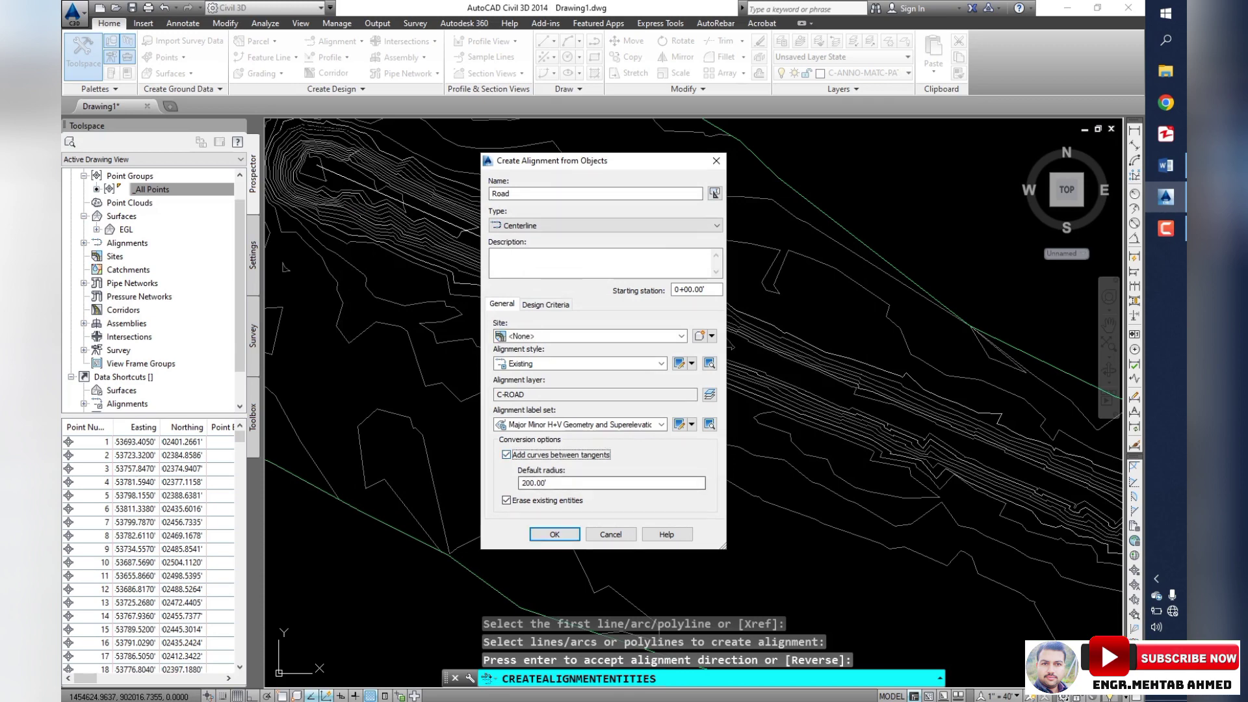
key("Tab")
key("Return")
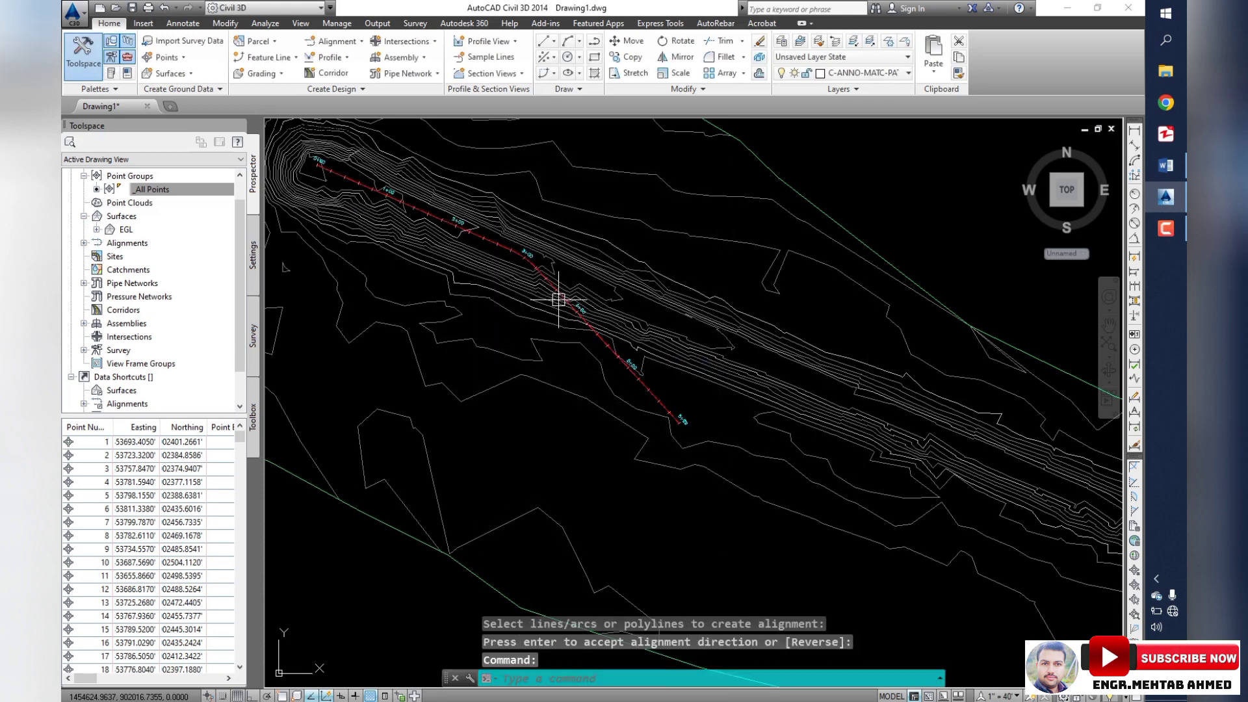
scroll(523, 245, "up", 3)
scroll(613, 371, "up", 3)
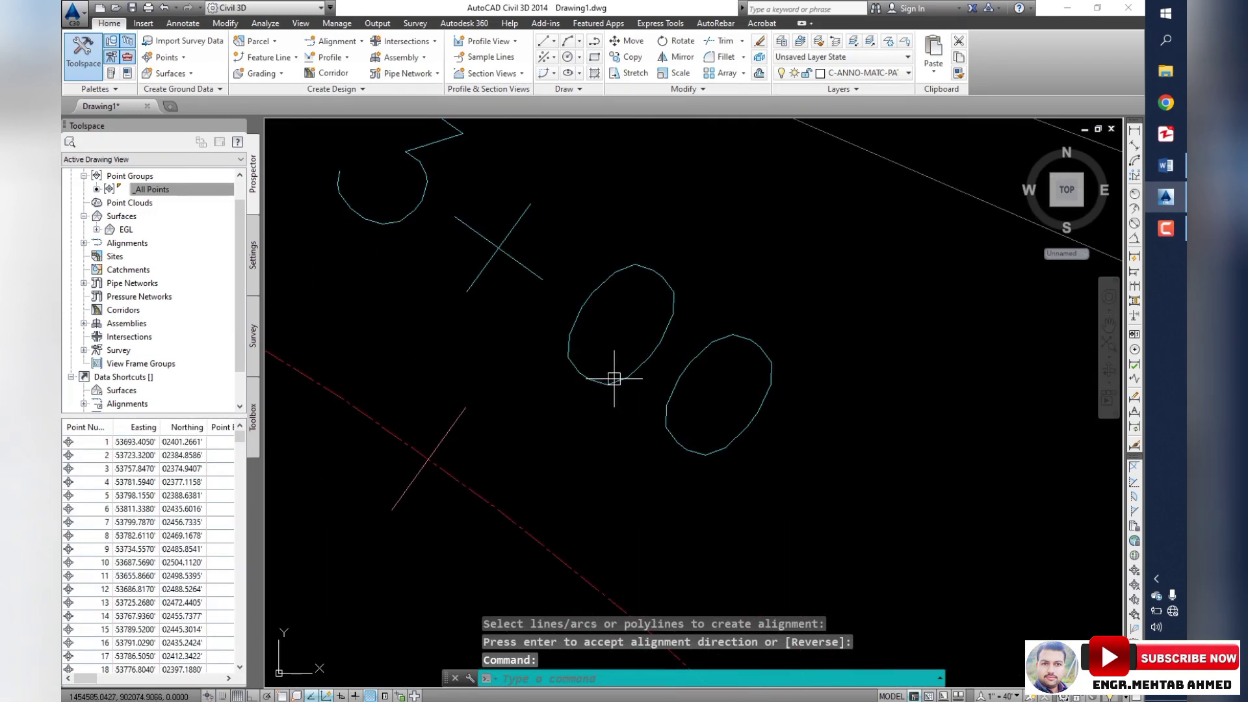
scroll(638, 387, "down", 5)
scroll(588, 387, "down", 2)
scroll(539, 358, "down", 2)
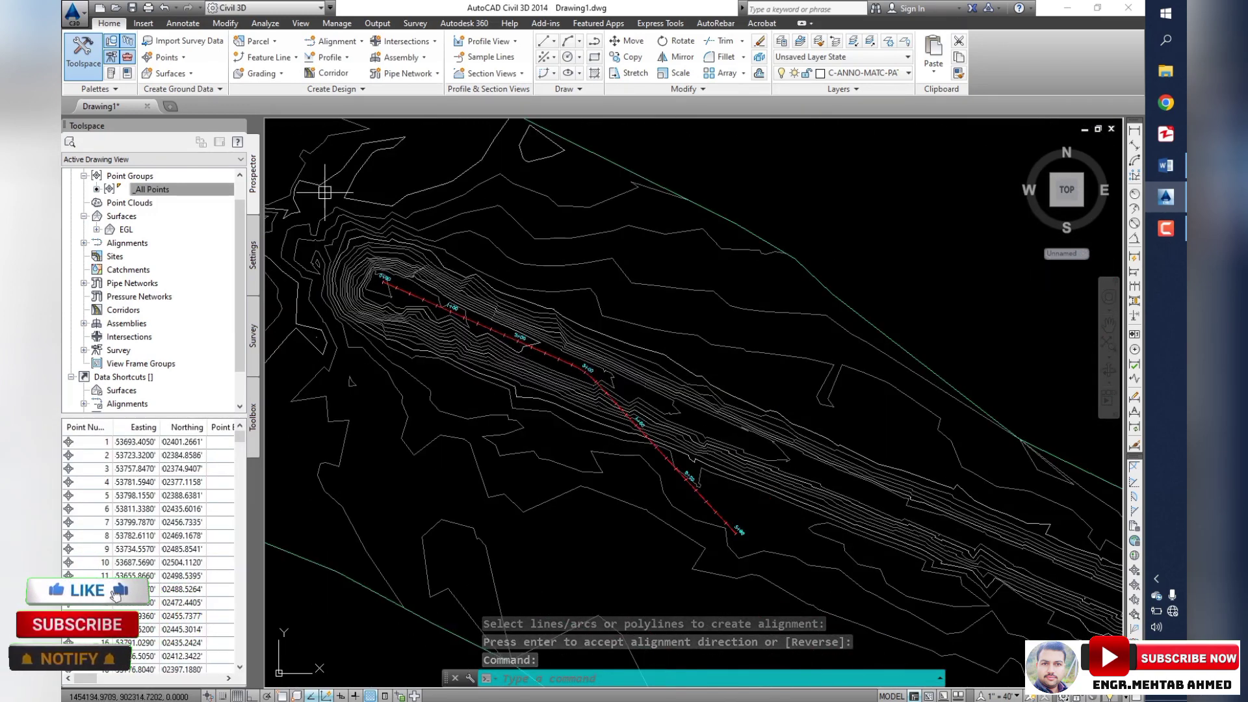
scroll(345, 227, "down", 3)
scroll(403, 208, "down", 2)
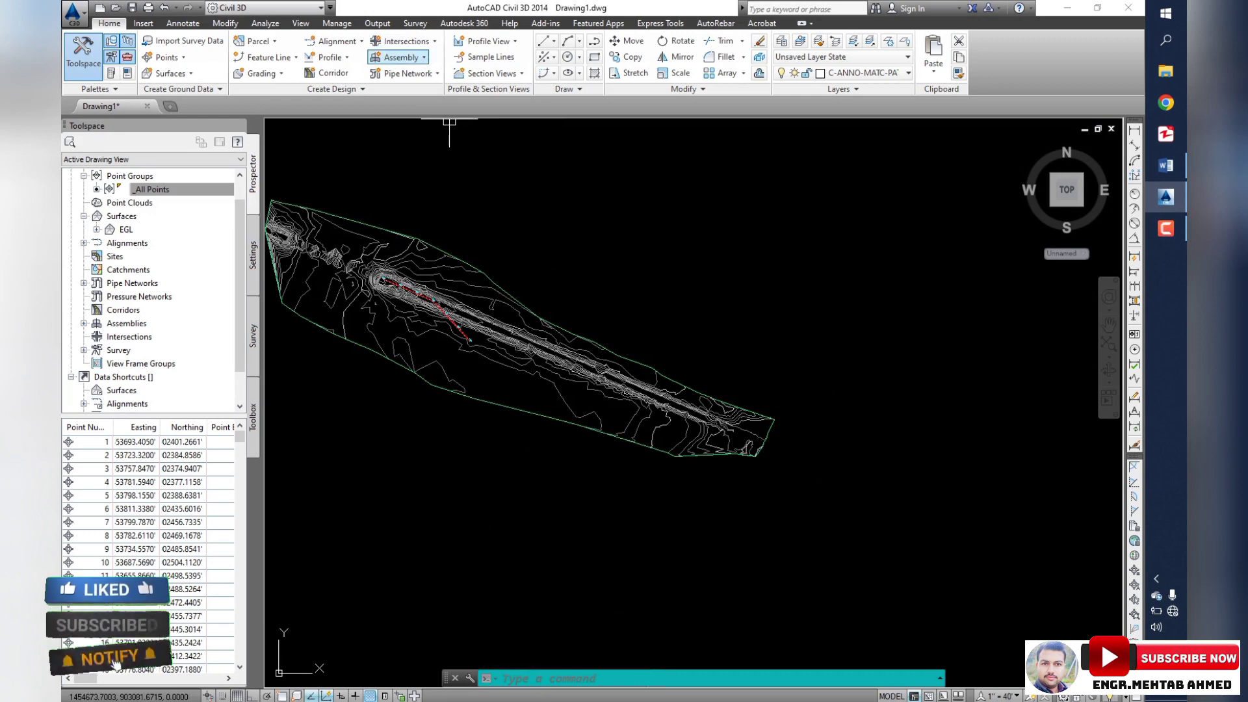
- Sample the EGL surface profile along Road for drawing in a profile view
left_click(330, 57)
left_click(364, 78)
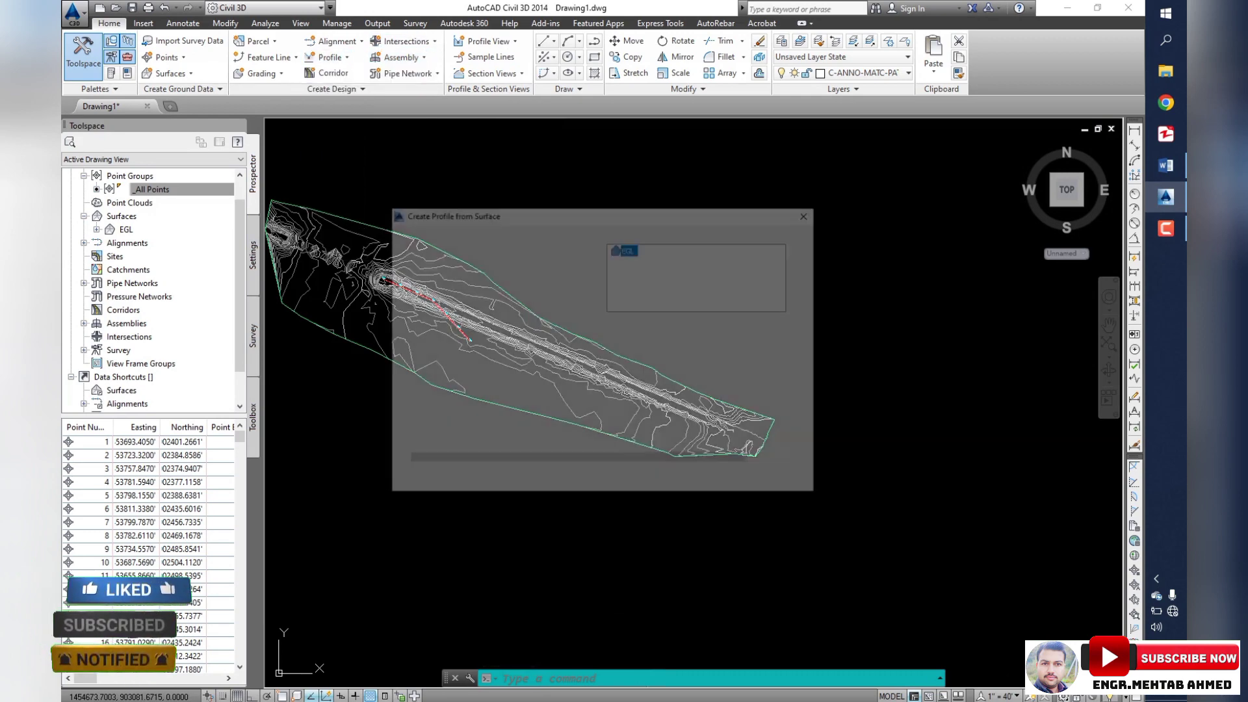
key("Return")
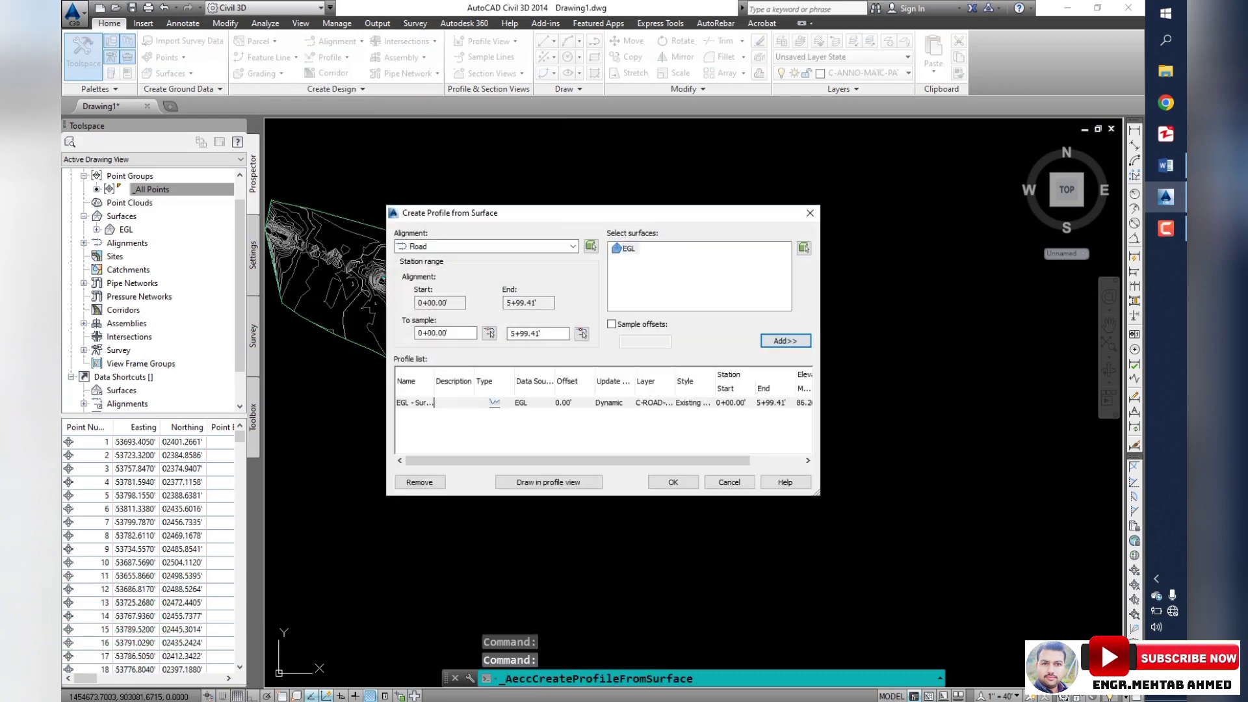
left_click(549, 481)
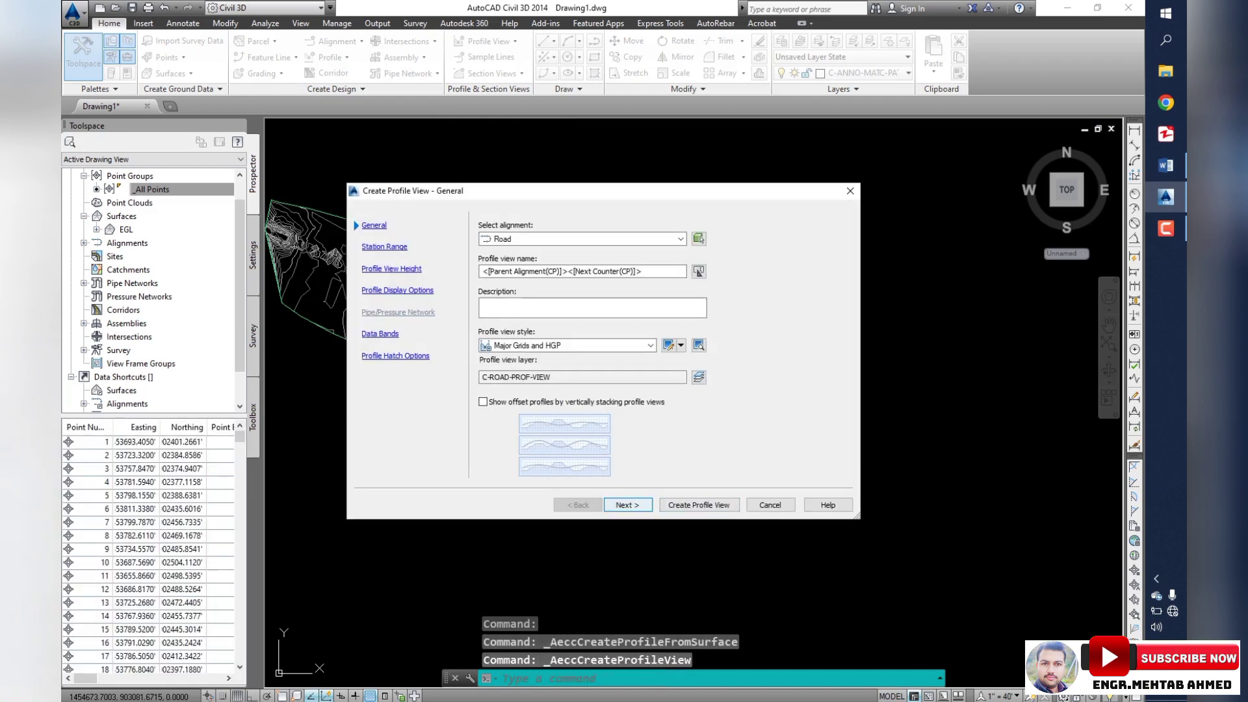
- Choose a profile view style and place the Road profile view in the drawing
left_click(572, 345)
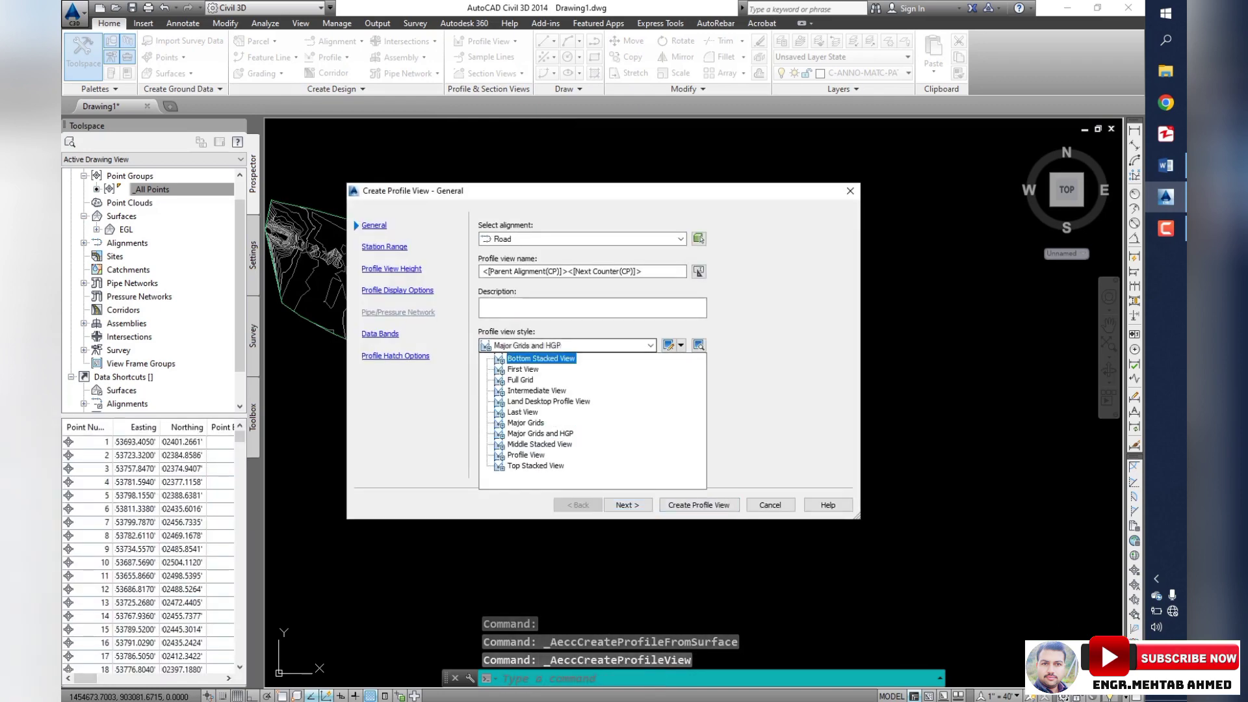
key("Home")
key("Return")
left_click(699, 505)
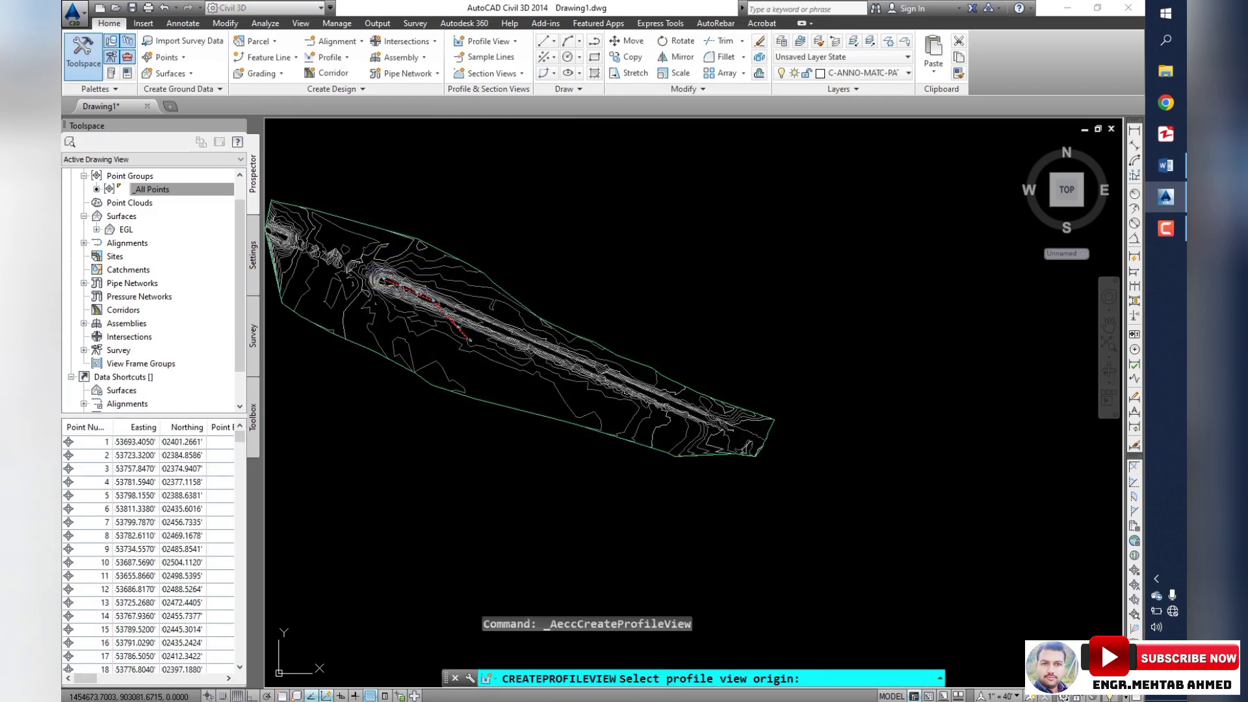
left_click(812, 208)
middle_click_drag(850, 251, 748, 325)
scroll(748, 325, "up", 5)
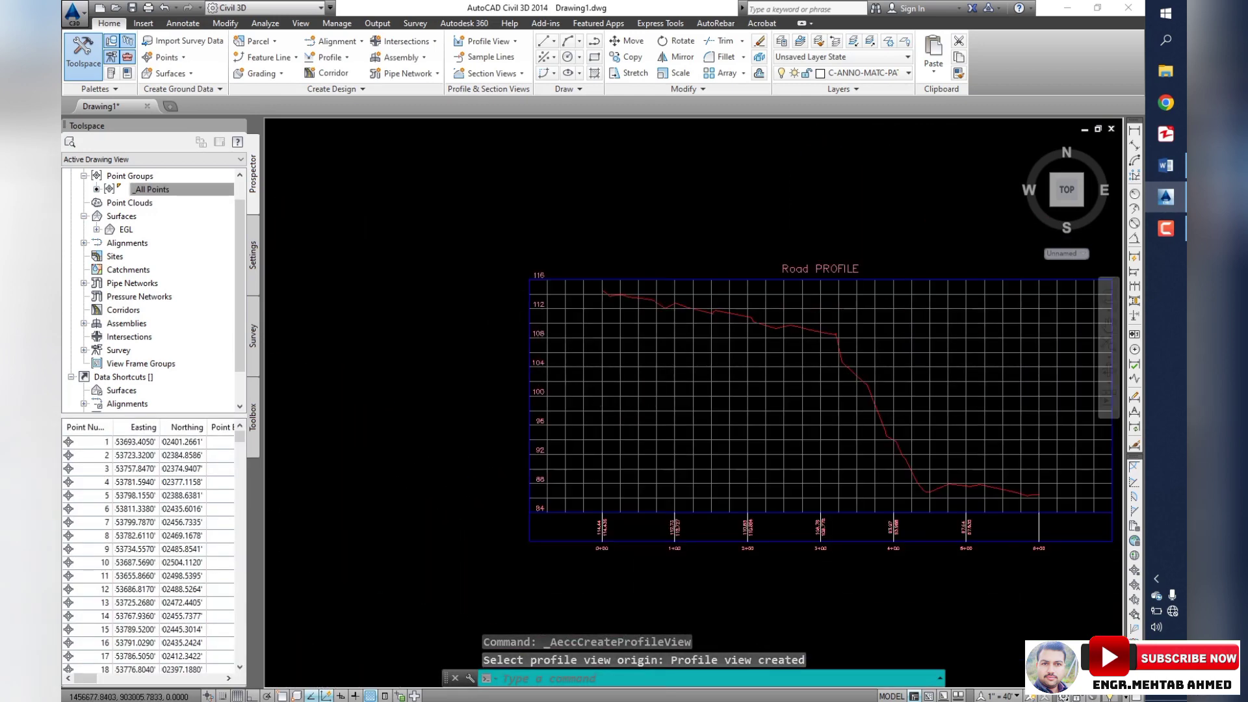
scroll(520, 291, "up", 4)
scroll(502, 293, "down", 8)
scroll(674, 347, "up", 4)
scroll(669, 348, "up", 3)
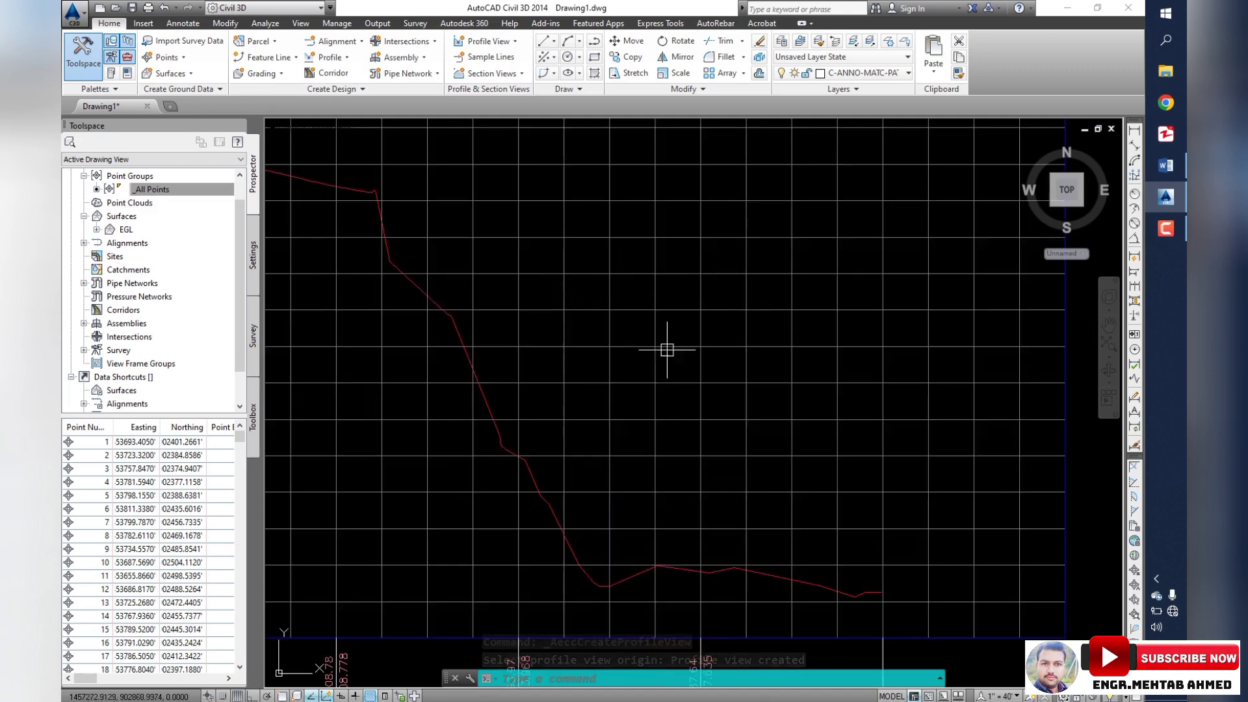
scroll(702, 371, "down", 3)
scroll(738, 392, "down", 3)
scroll(580, 453, "up", 6)
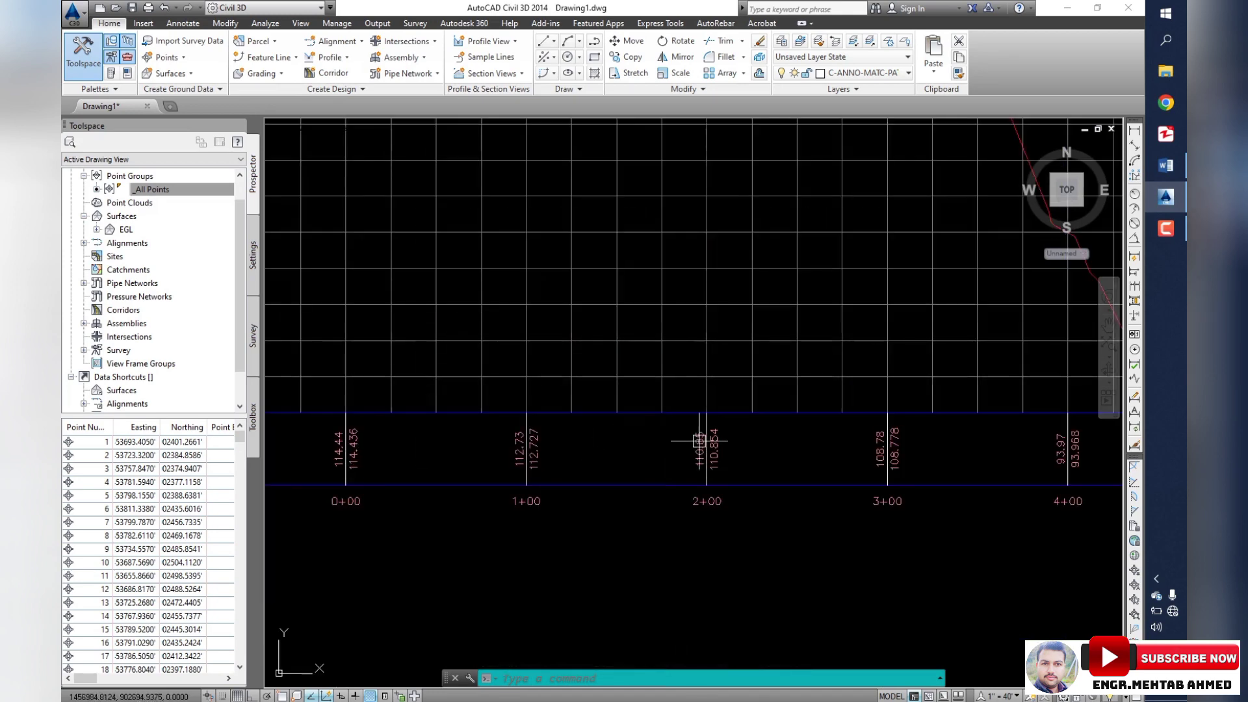
scroll(689, 429, "down", 3)
scroll(673, 397, "down", 4)
left_click(668, 375)
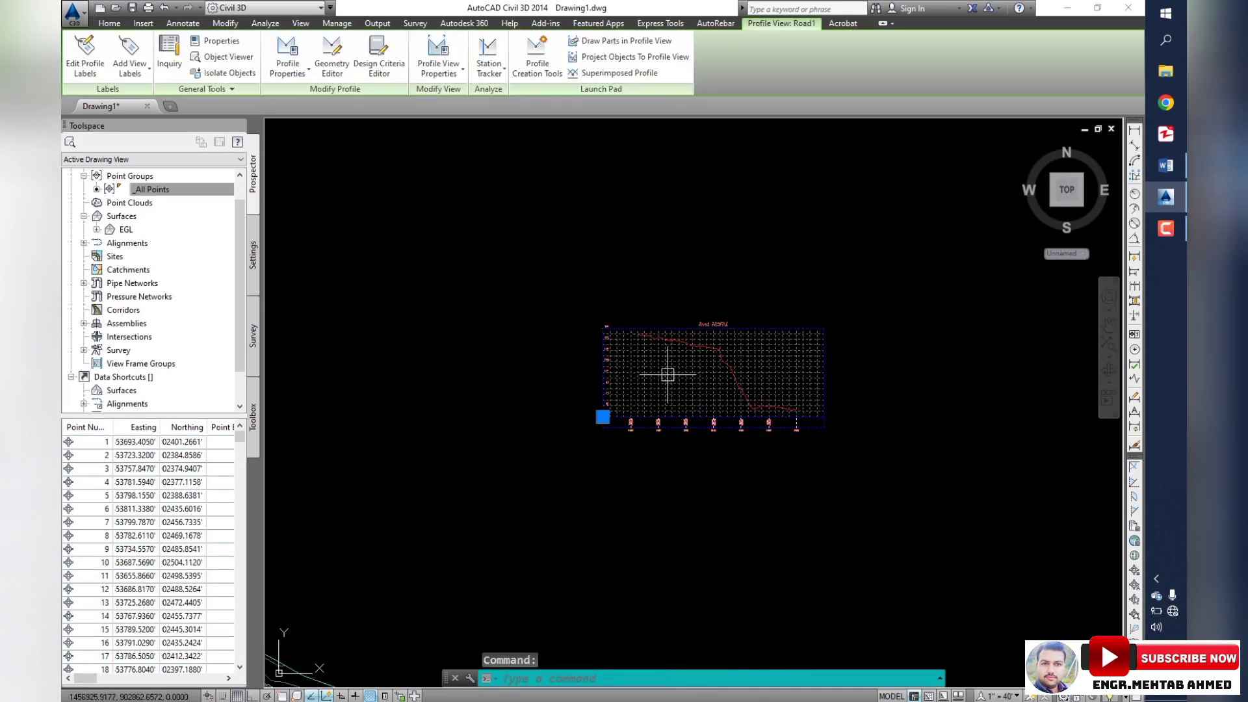
- Name the new profile 'Design profile' and trim its label set to line labels only
left_click(538, 57)
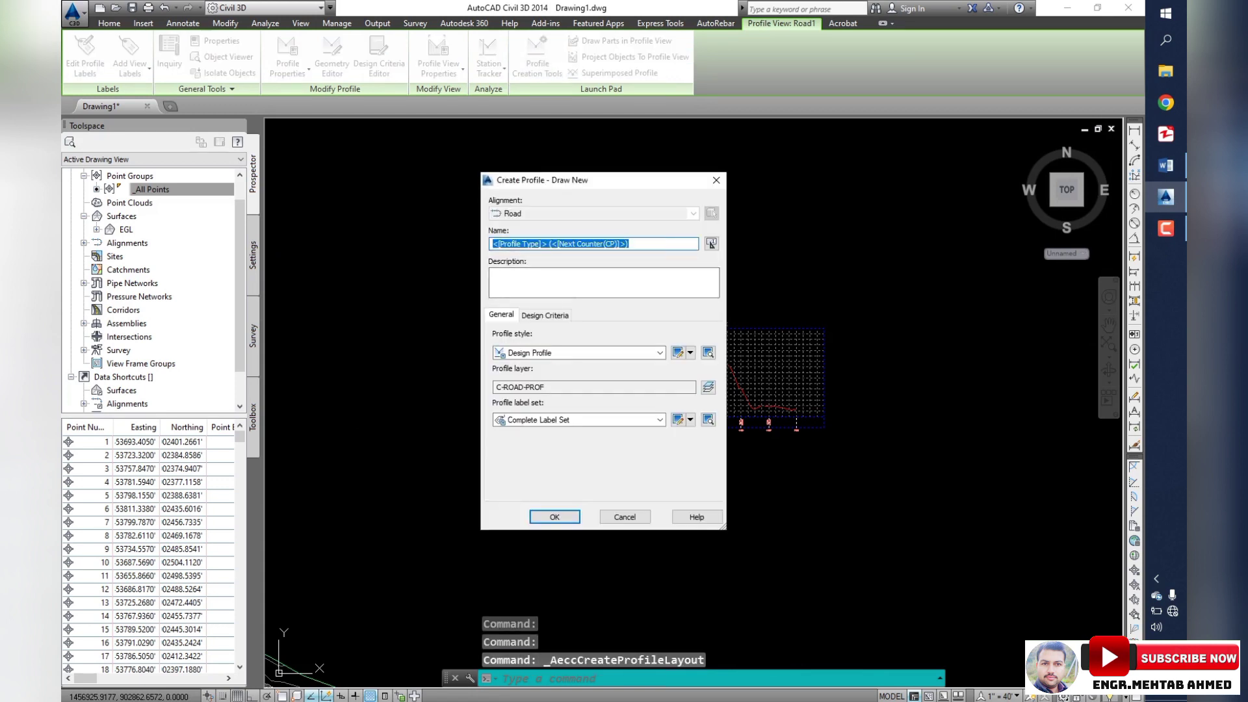
type("Design")
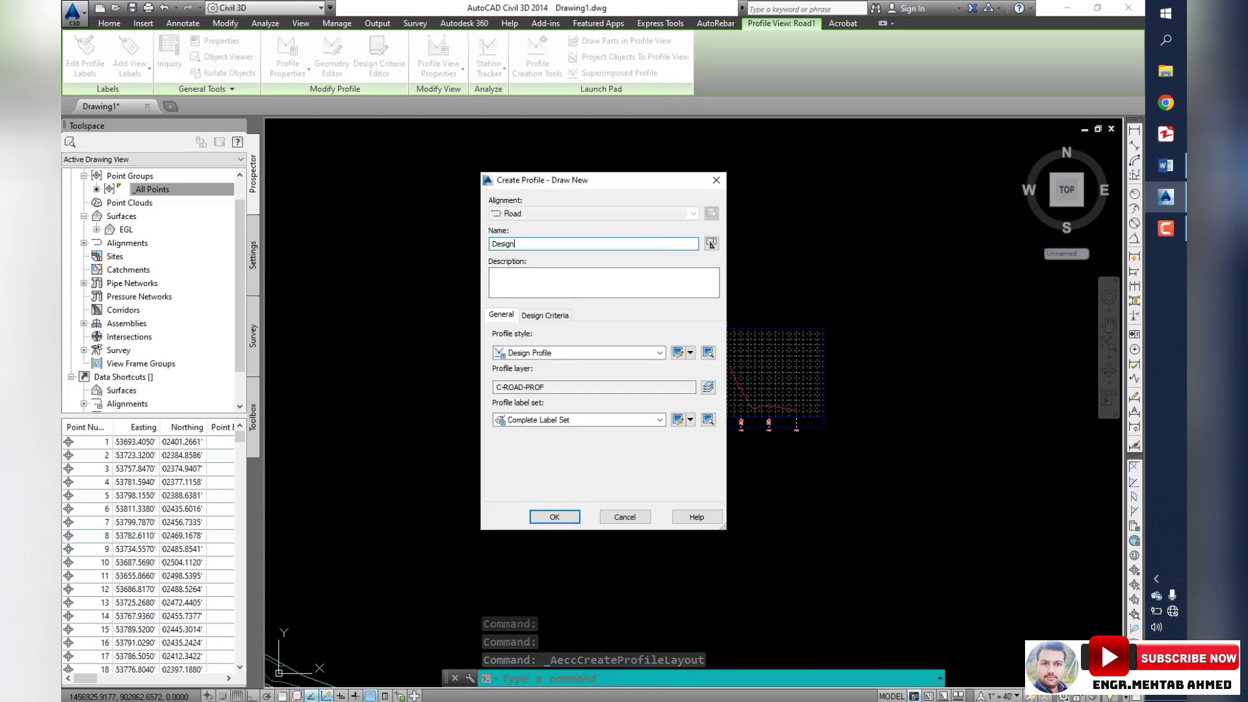
type(" profile")
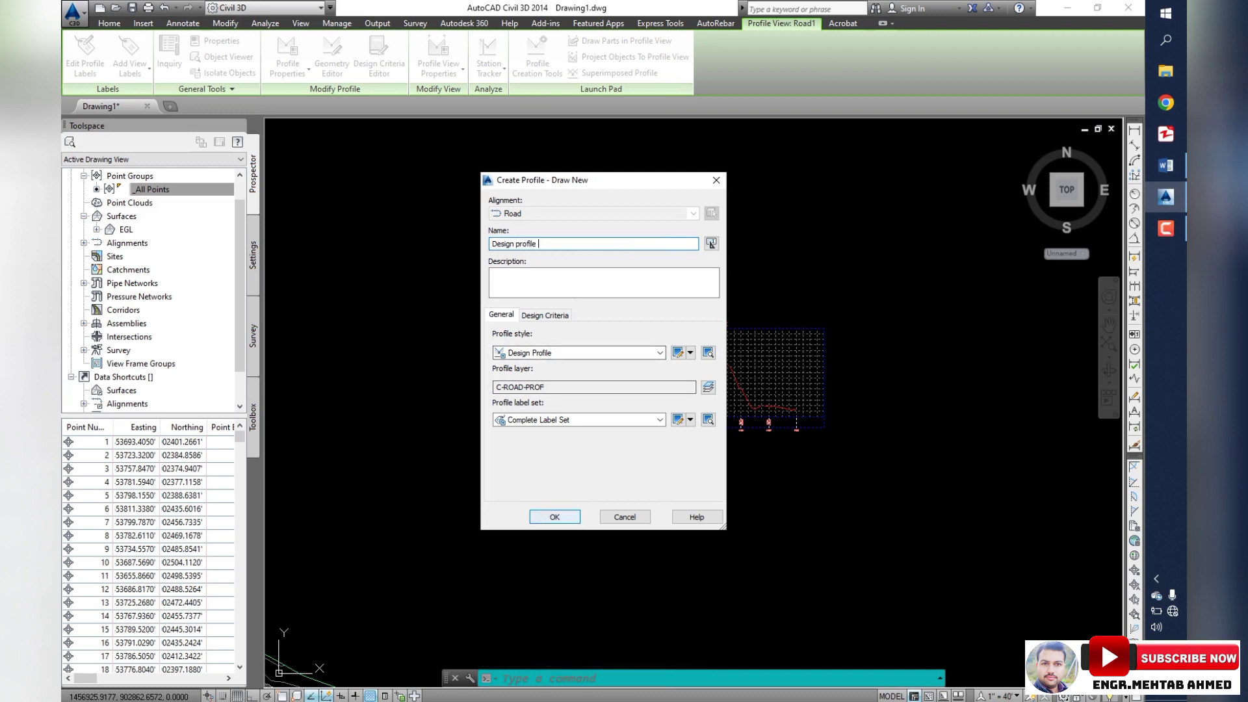
key("Tab")
key("Tab")
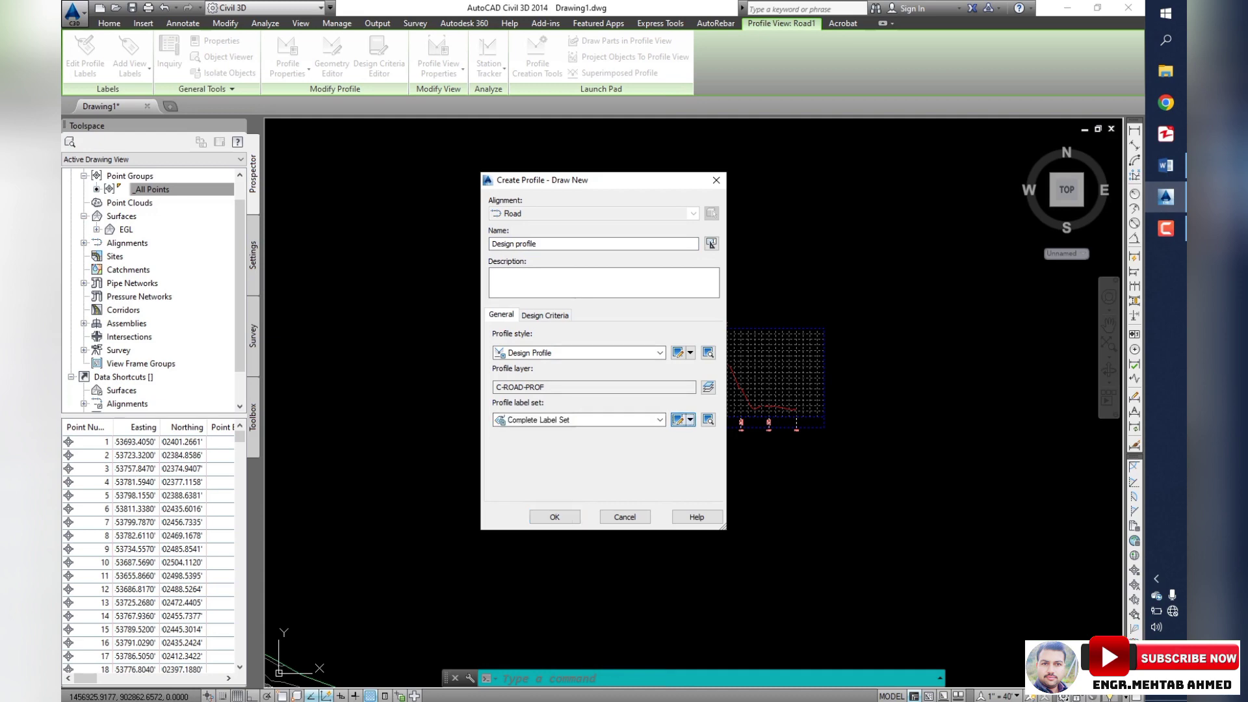
key("space")
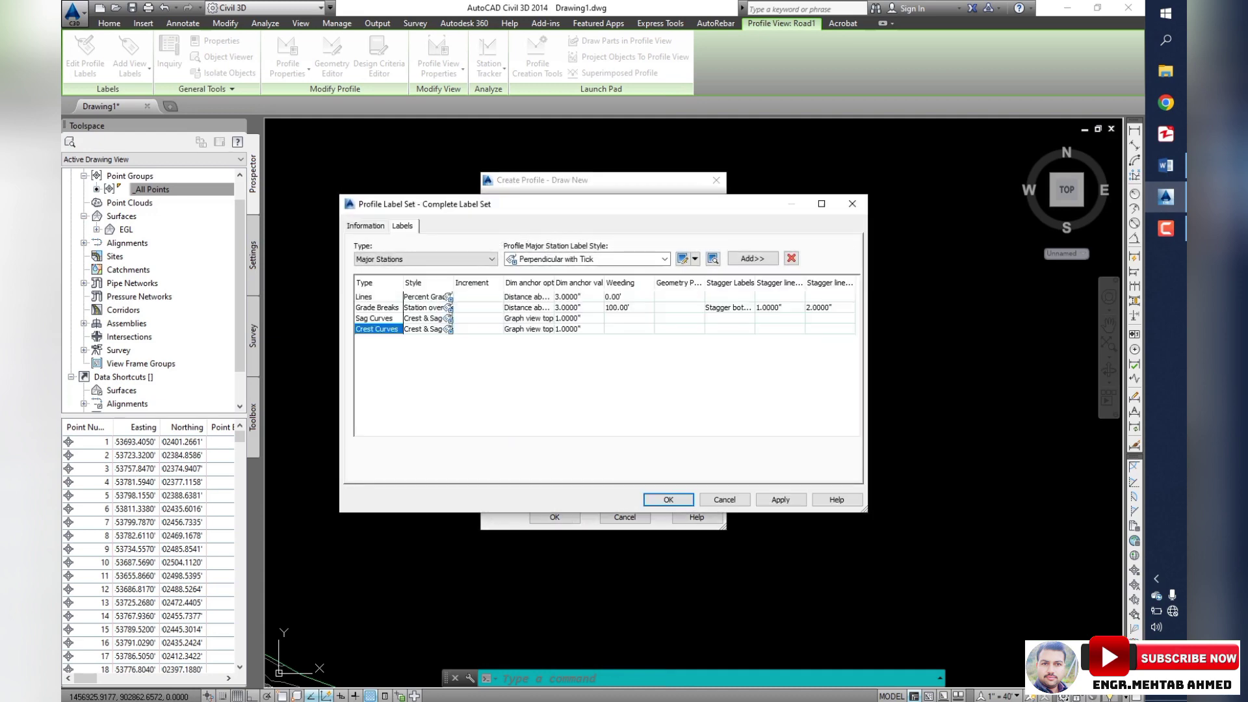
left_click(791, 258)
left_click(791, 258)
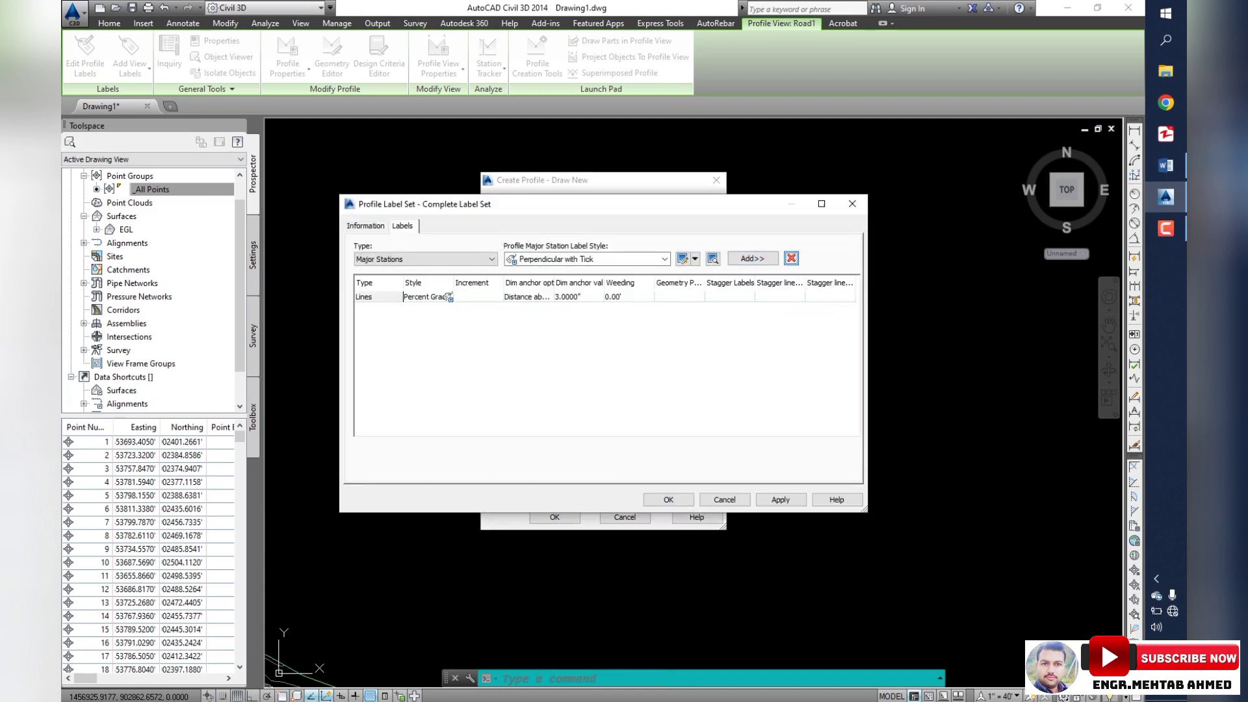
key("Return")
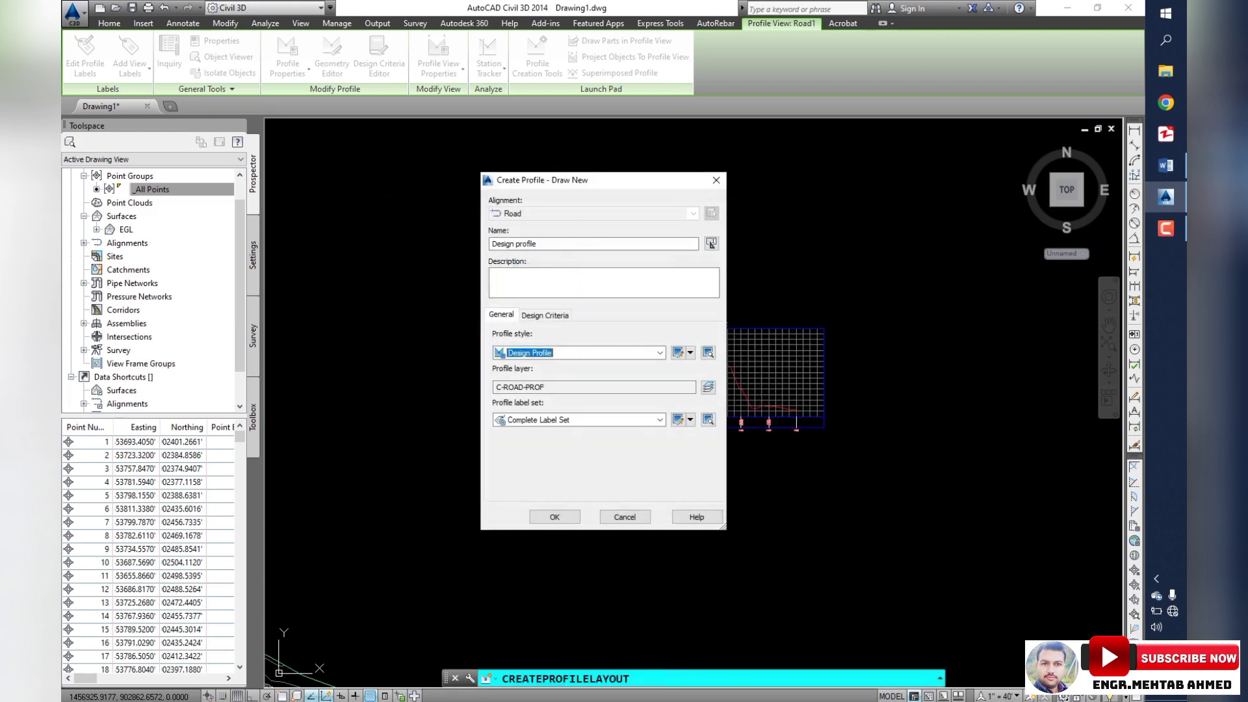
key("Tab")
key("Tab")
- Make the Percent Grade line label text green and create the Design profile
key("Return")
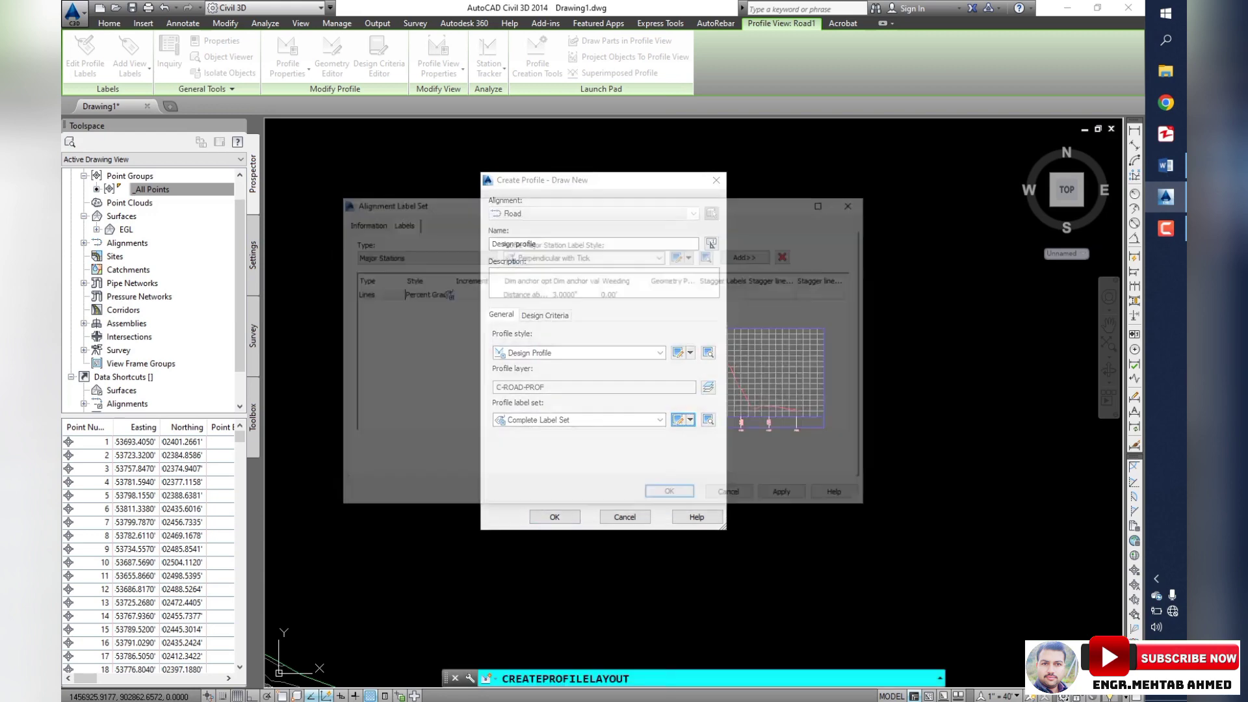
left_click(449, 297)
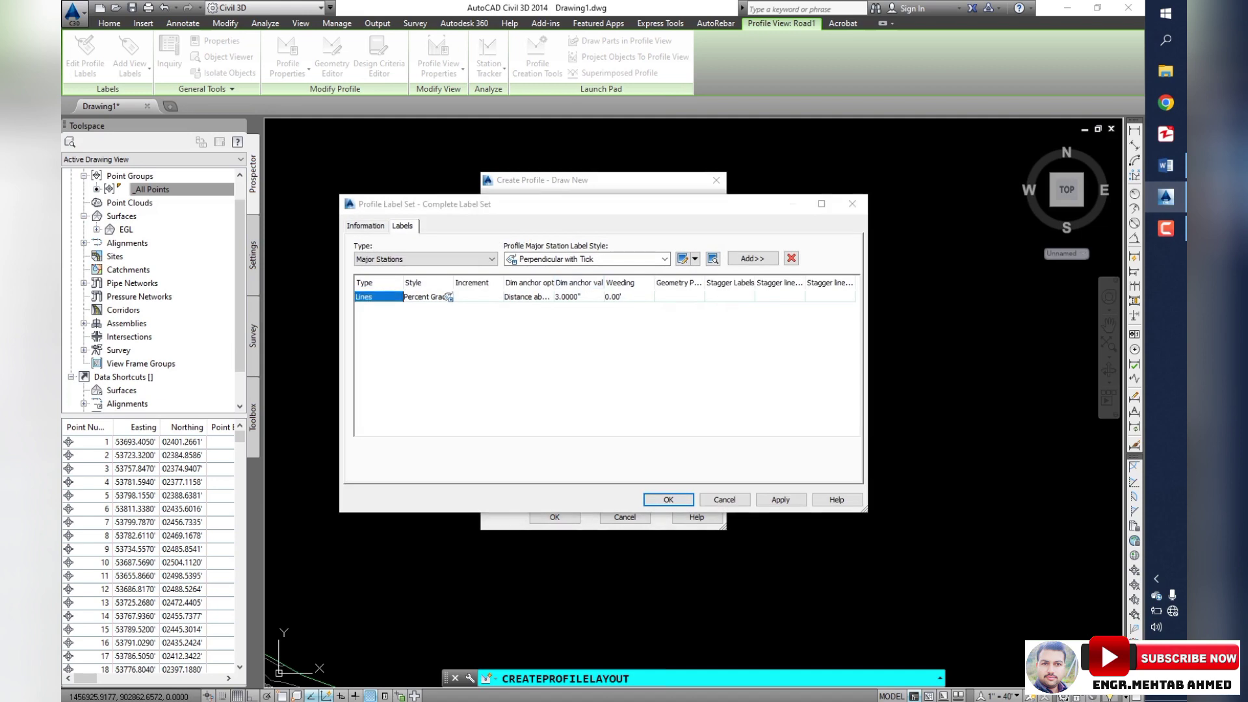
left_click(647, 348)
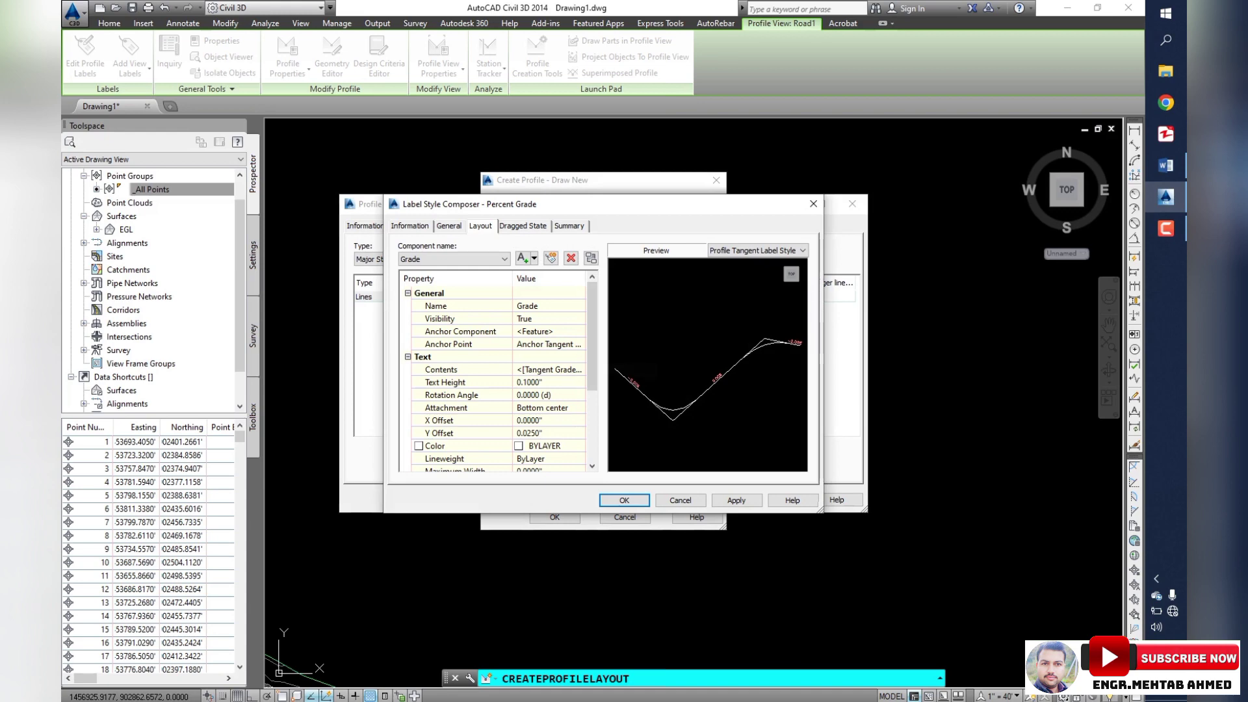
left_click(579, 446)
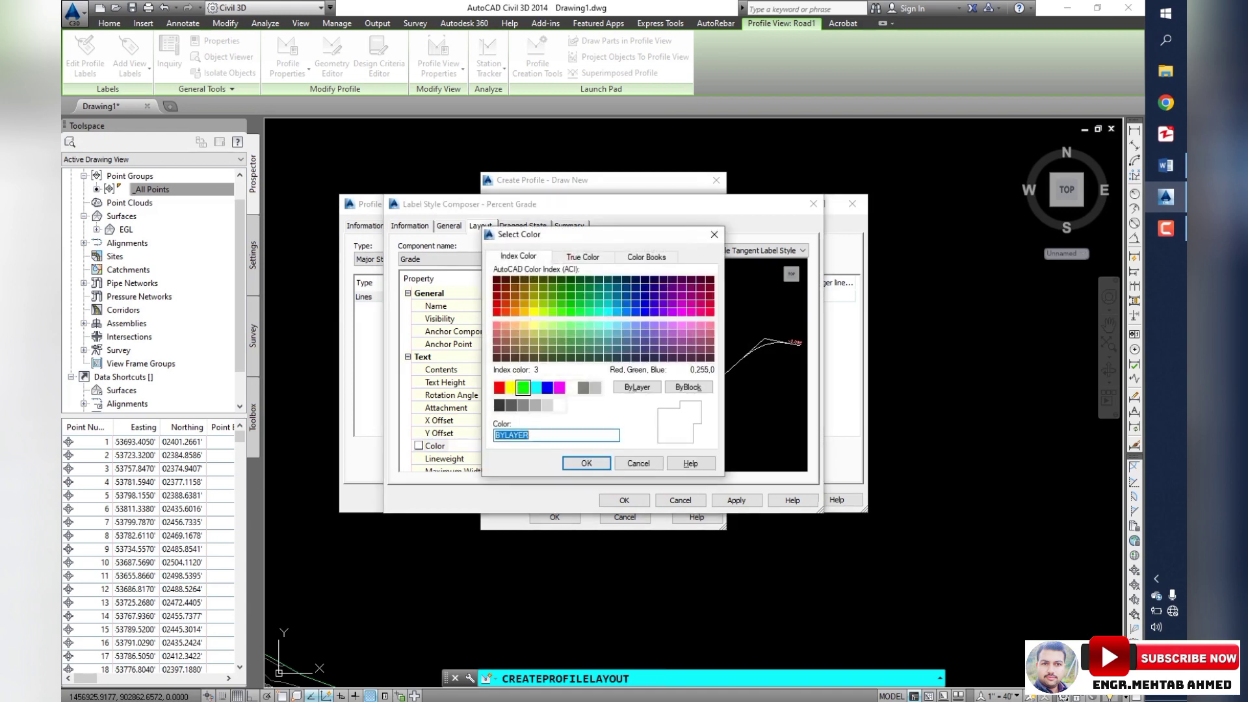
left_click(523, 387)
left_click(587, 463)
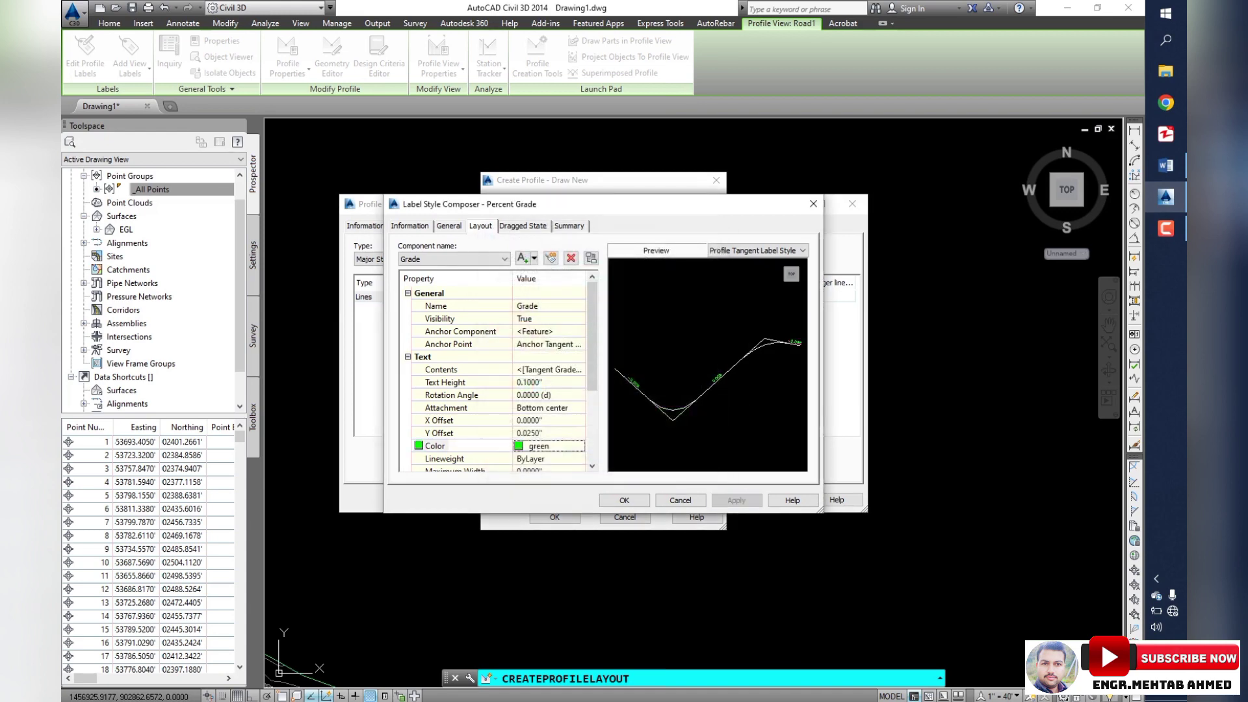
left_click(624, 500)
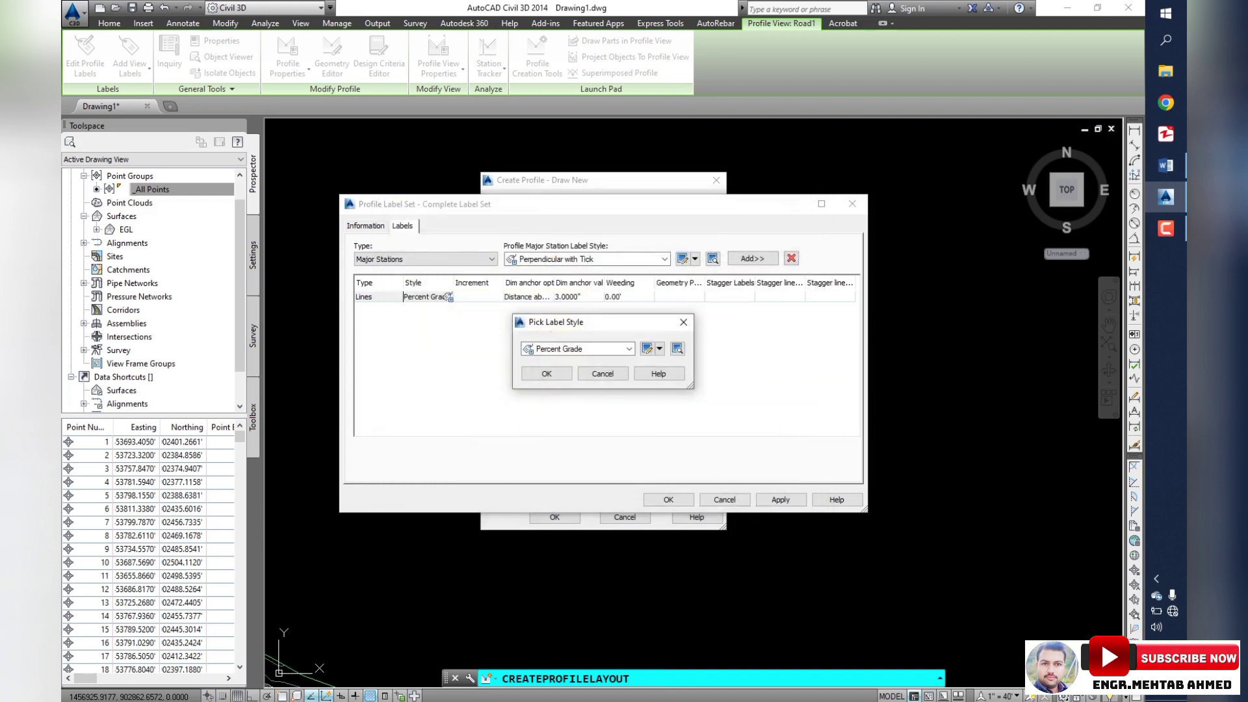
left_click(547, 374)
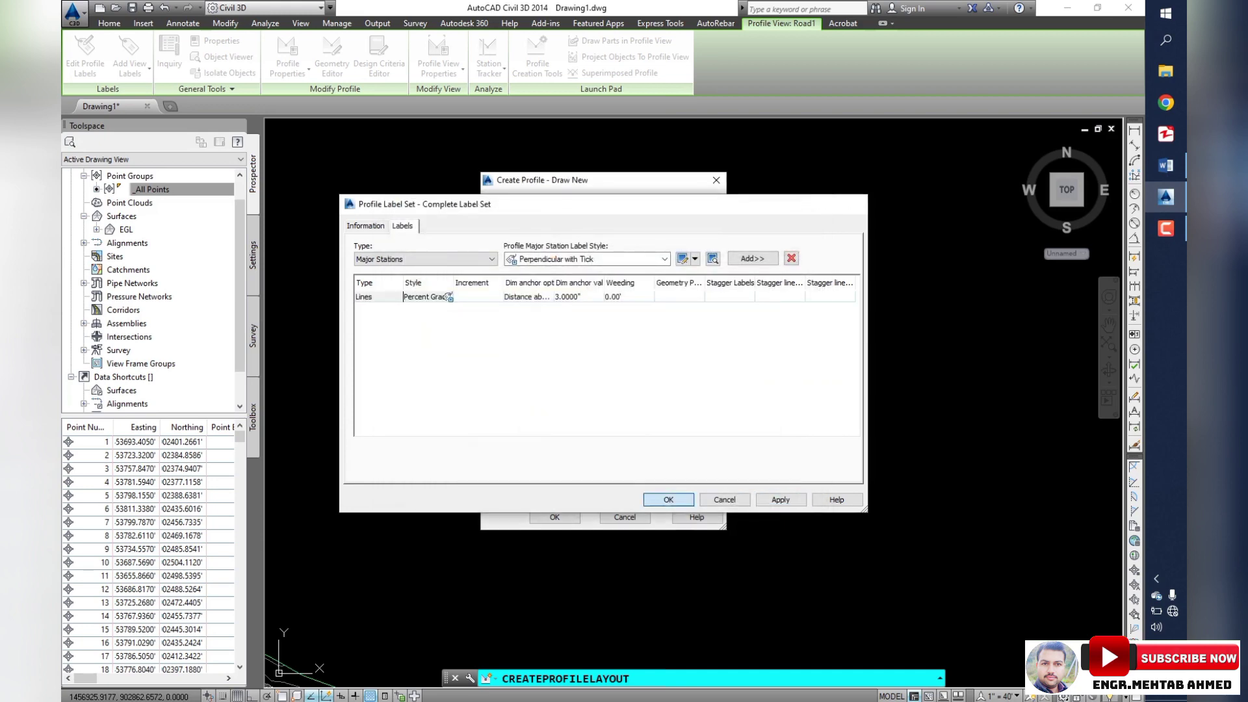
left_click(668, 500)
left_click(554, 517)
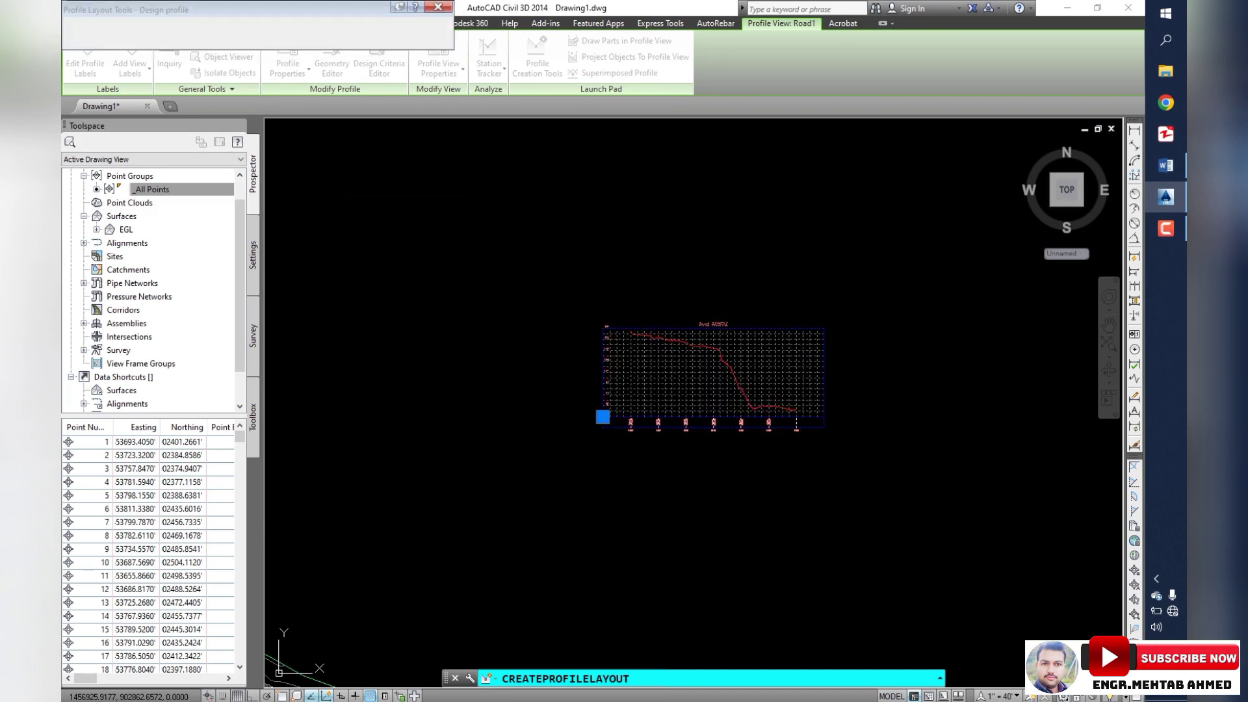
- Switch the profile layout tool to Draw Tangents with Curves
left_click(85, 26)
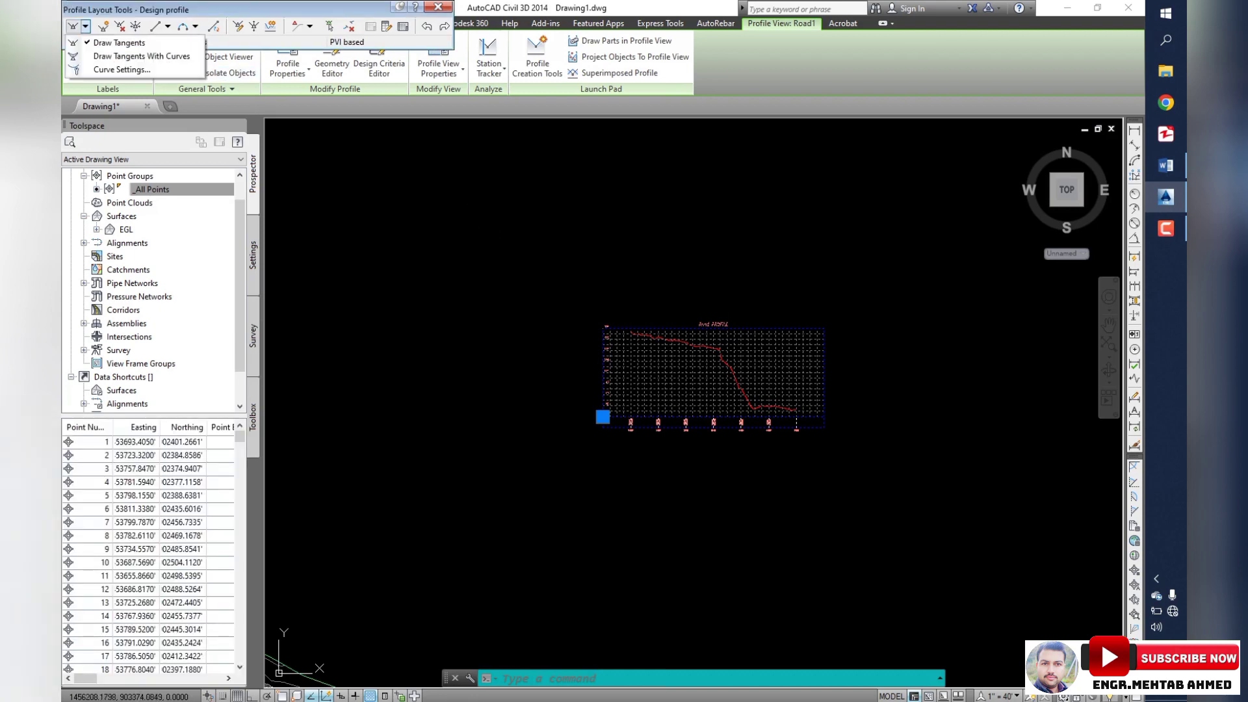
left_click(141, 56)
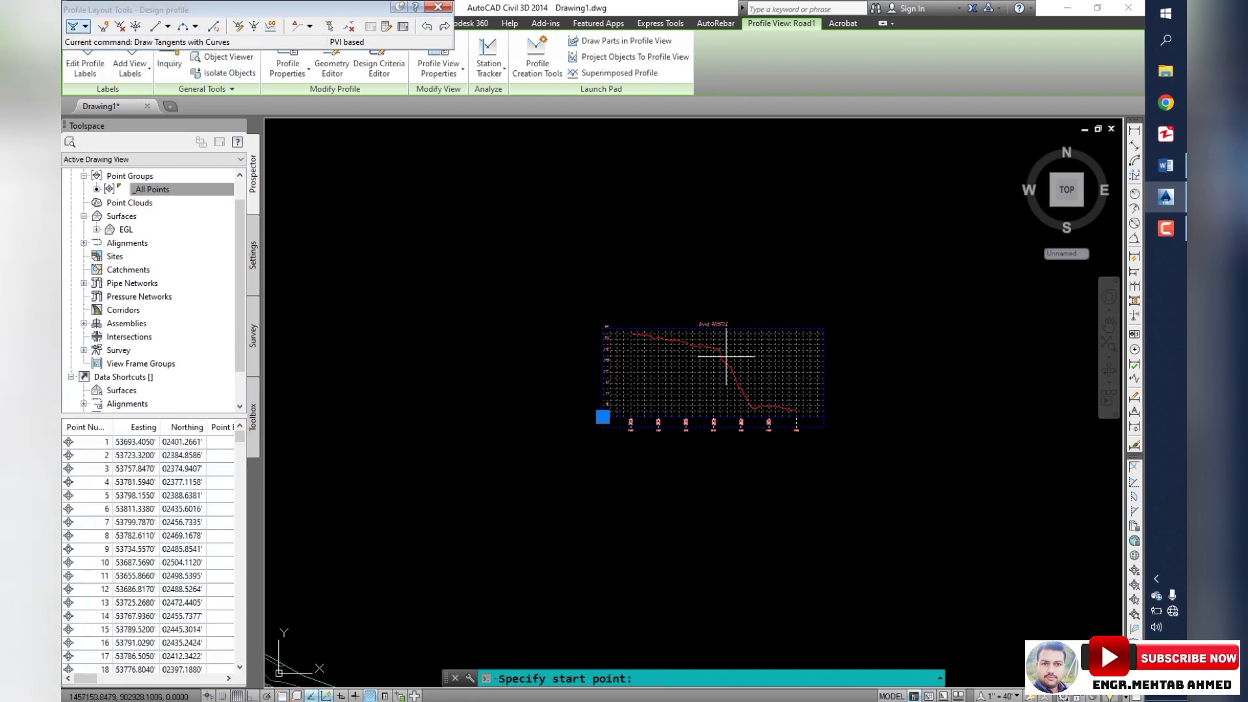
scroll(540, 292, "up", 5)
scroll(540, 293, "up", 3)
scroll(410, 265, "up", 3)
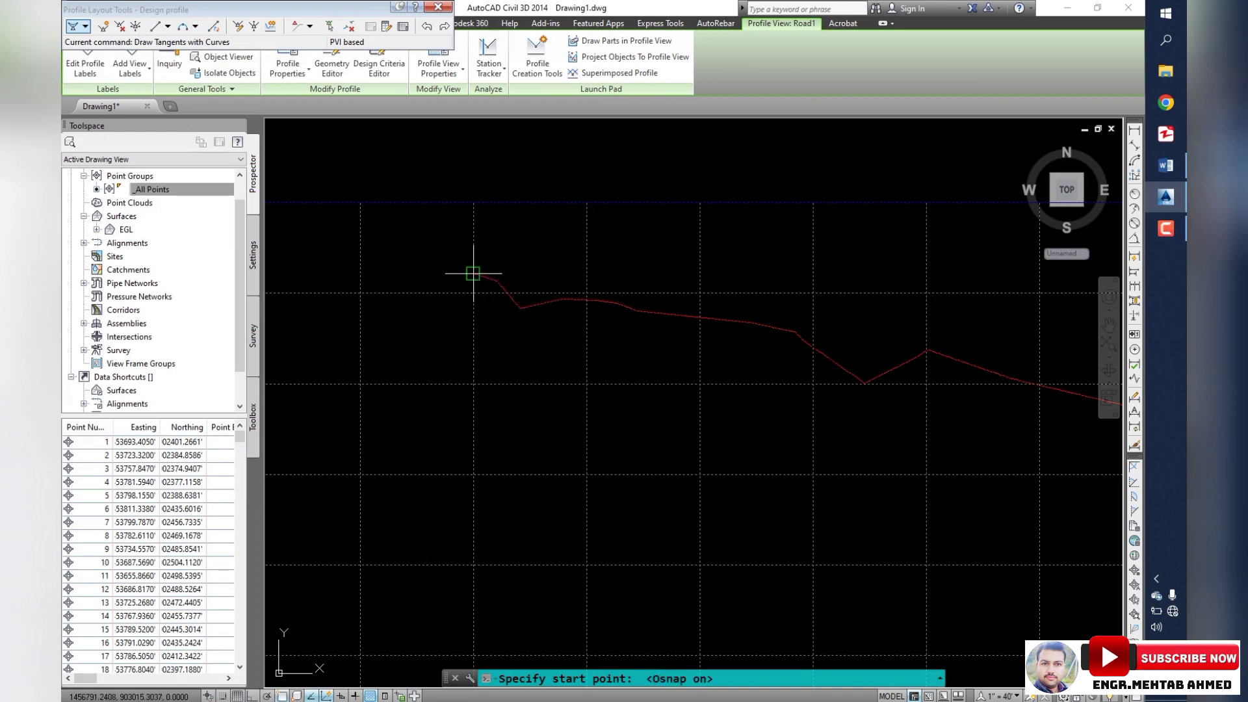
- Draw the design grade from the ground profile's start to its right end (-4.70%, -4.62%)
left_click(471, 273)
scroll(470, 277, "down", 5)
scroll(482, 362, "down", 1)
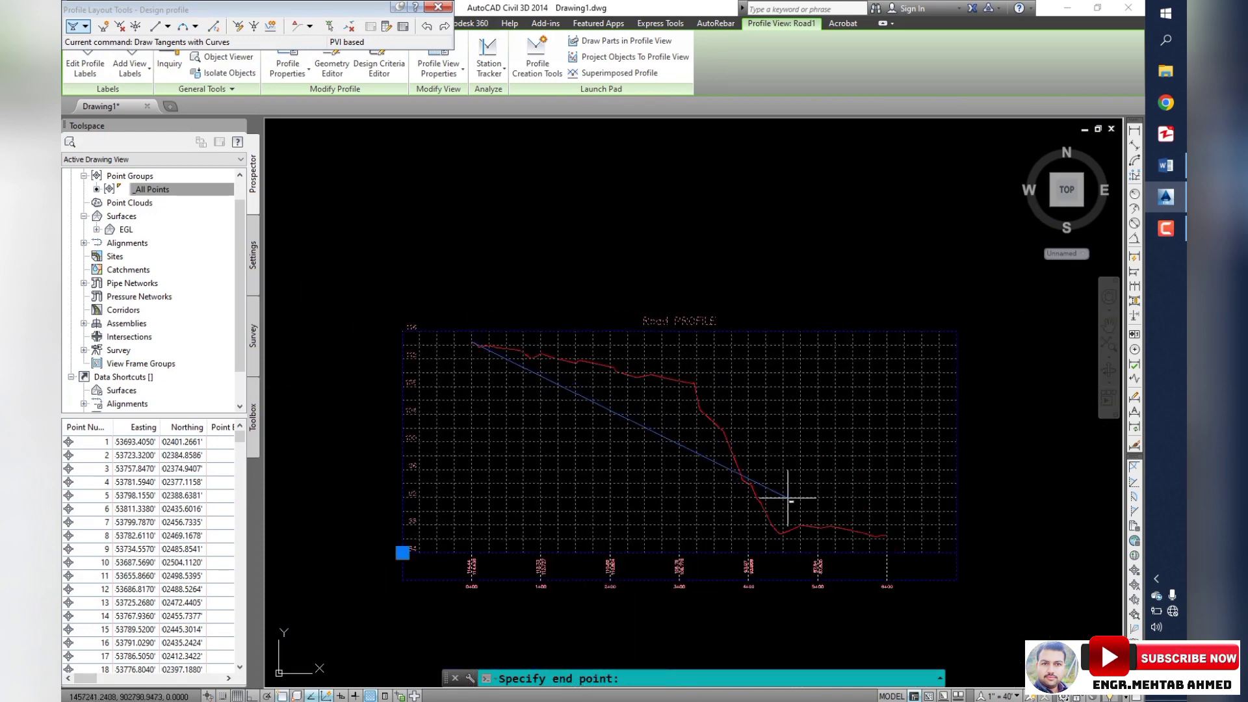
scroll(731, 468, "up", 1)
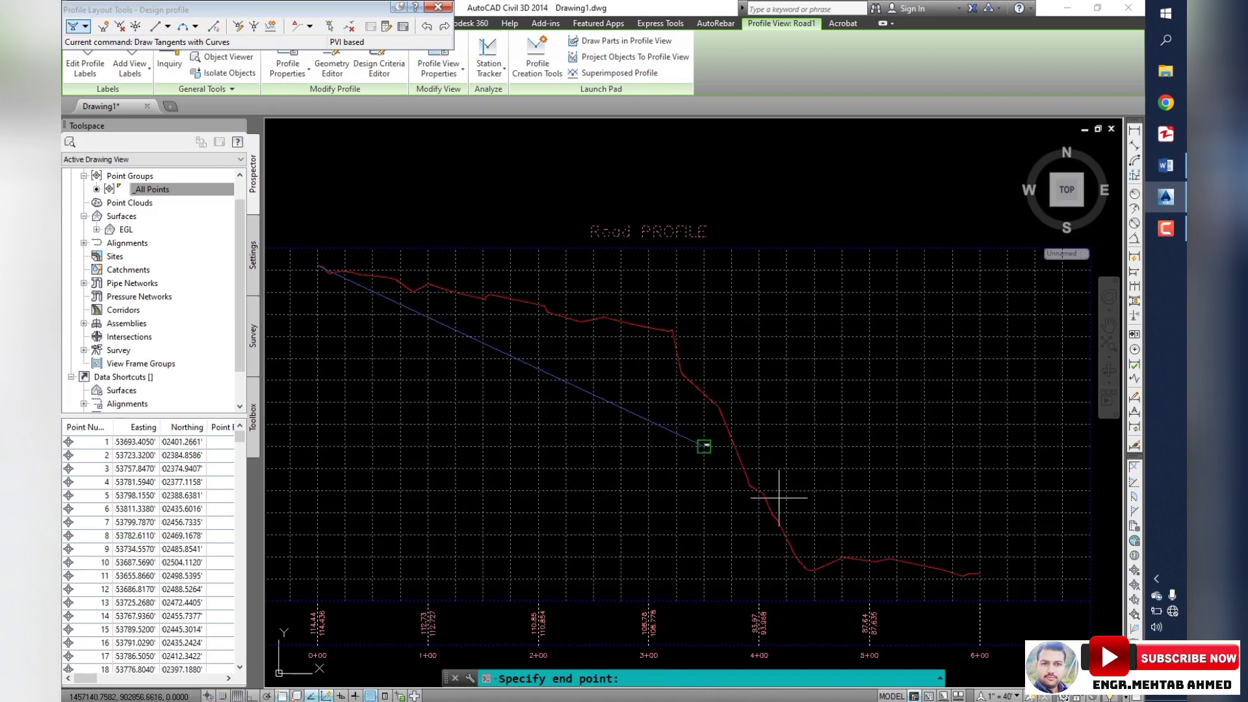
scroll(1006, 577, "up", 3)
scroll(988, 578, "up", 2)
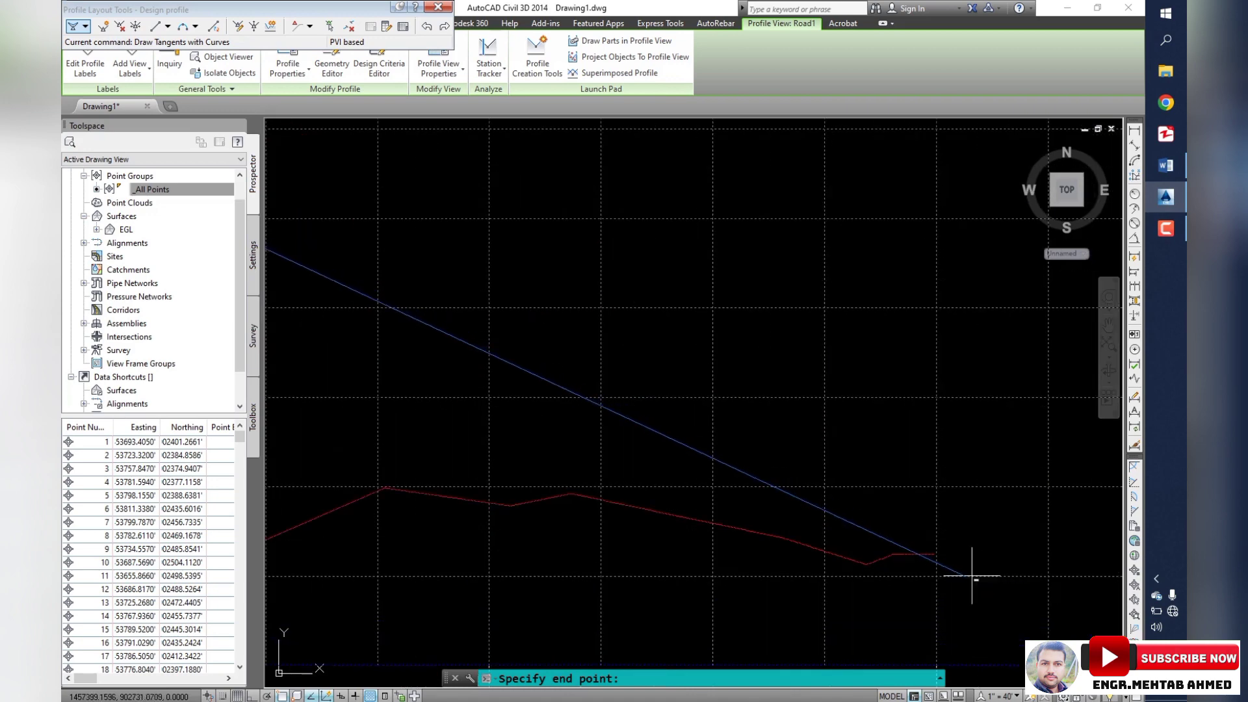
left_click(934, 554)
key("Return")
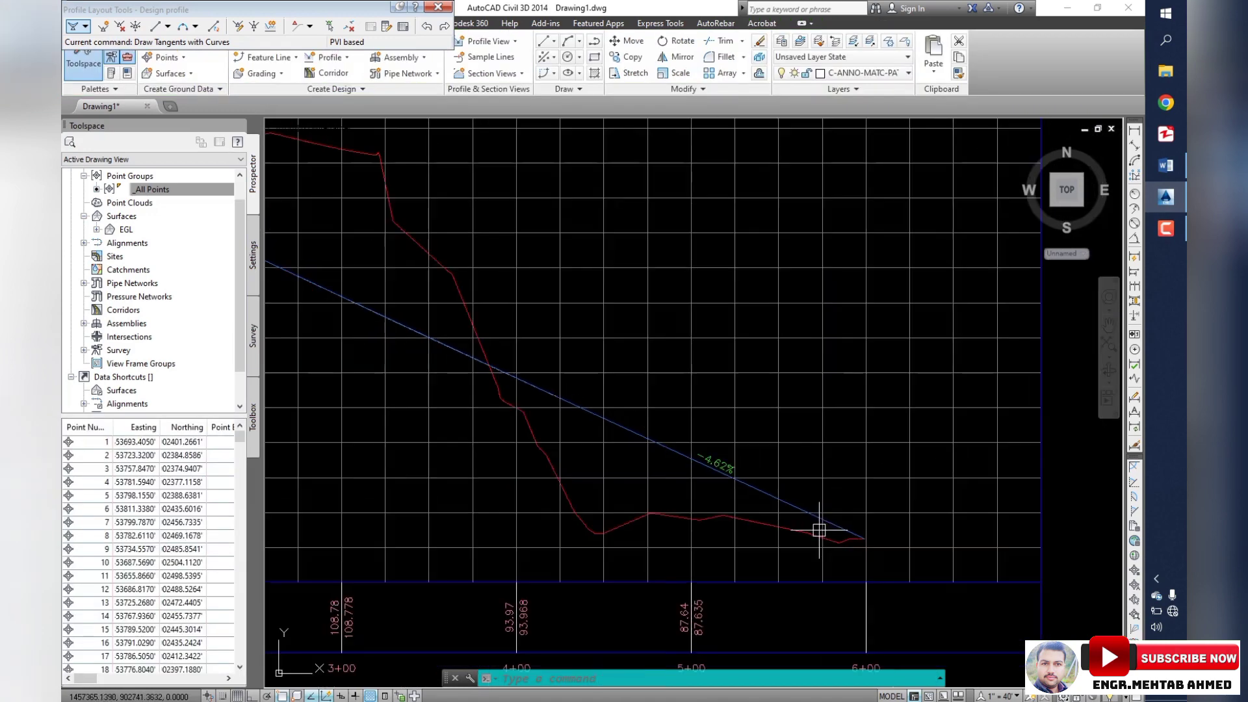
scroll(715, 468, "down", 3)
scroll(507, 354, "up", 3)
scroll(508, 356, "up", 2)
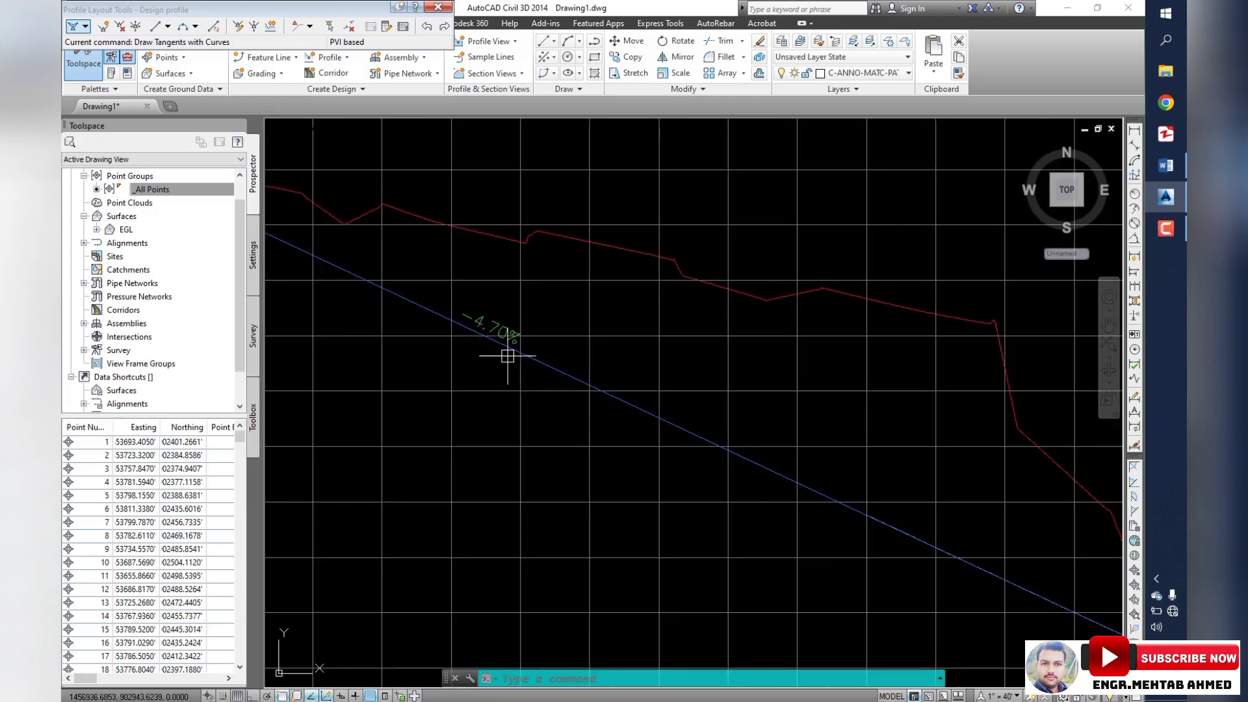
scroll(500, 344, "down", 5)
scroll(617, 380, "up", 1)
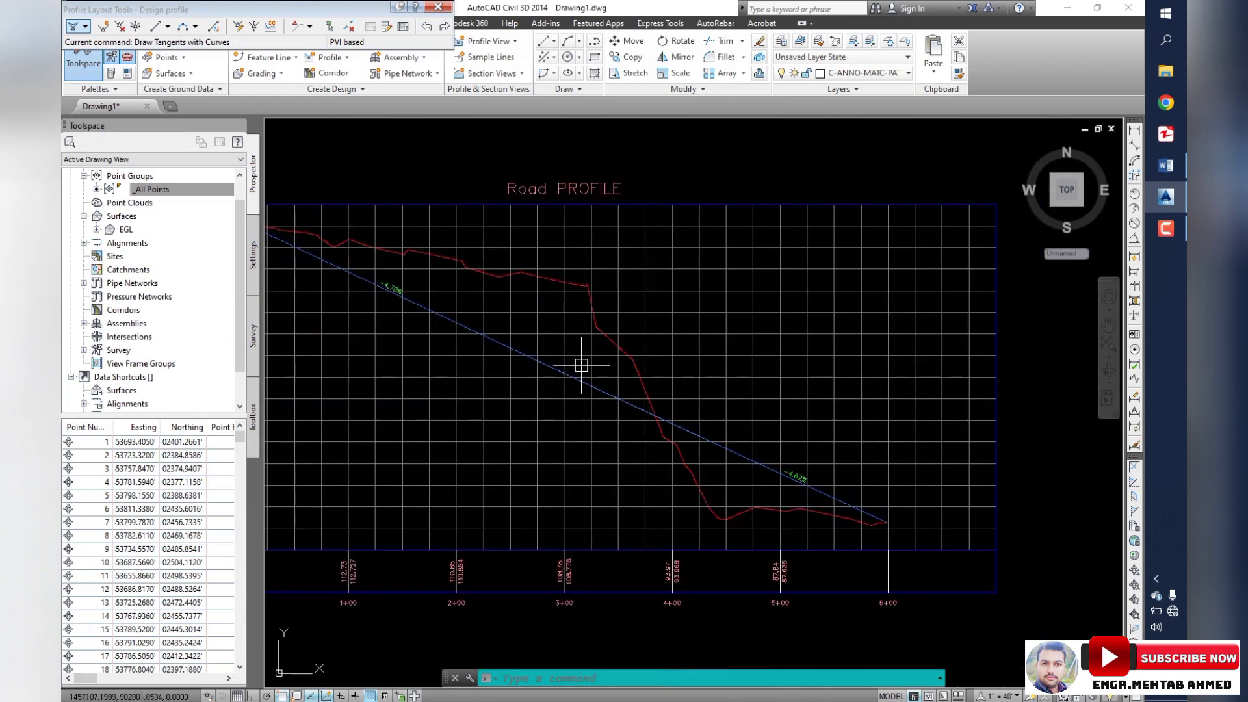
scroll(716, 390, "down", 2)
- Turn off the horizontal and vertical grid in the Road PROFILE view style, then finish the layout
left_click(715, 354)
right_click(717, 358)
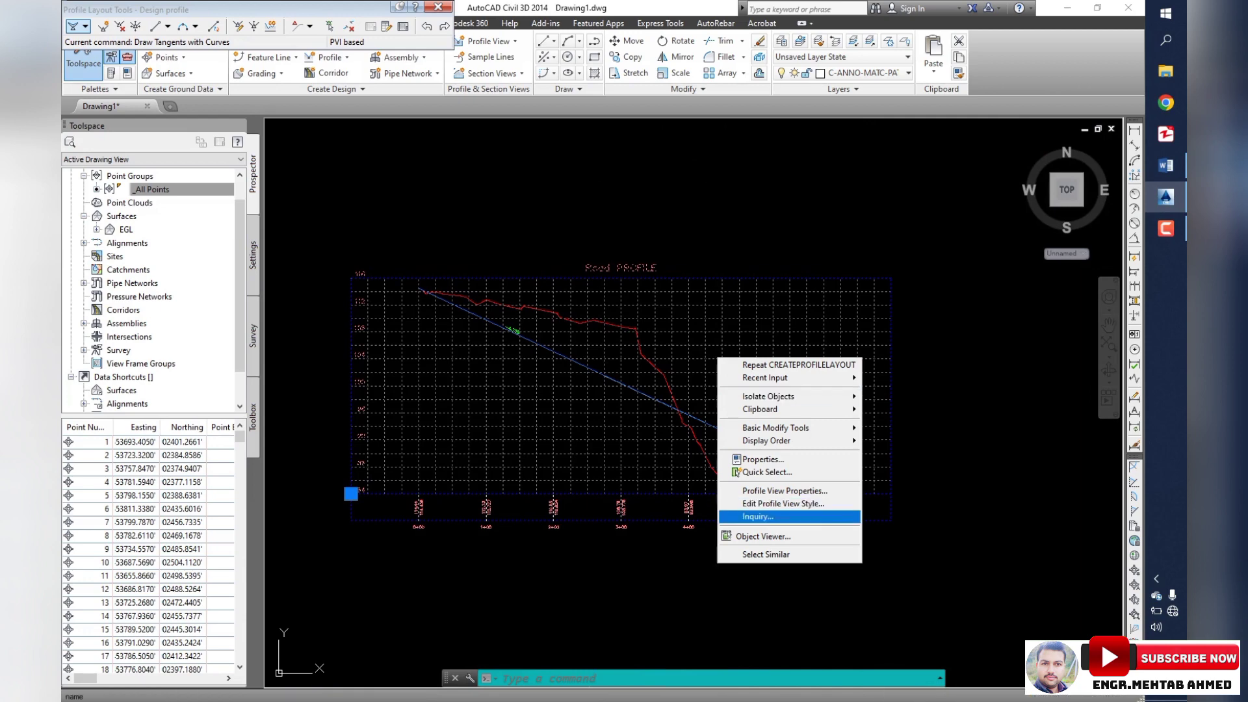
left_click(783, 503)
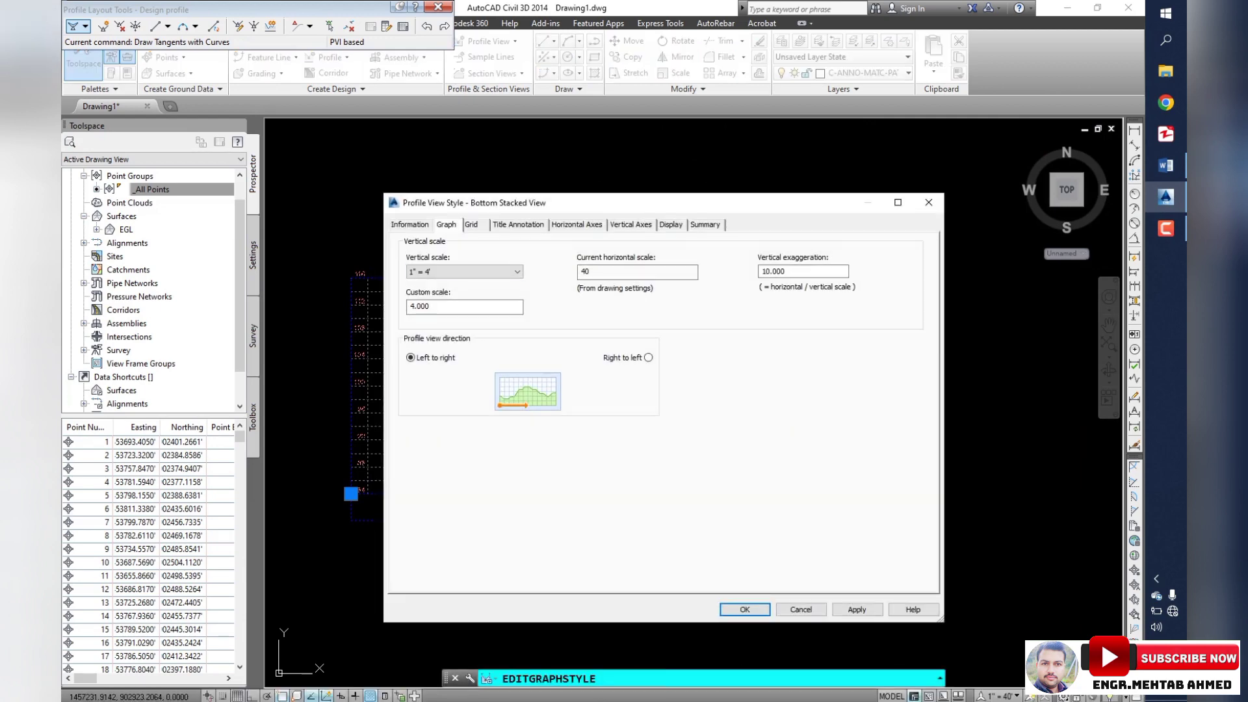
left_click(670, 224)
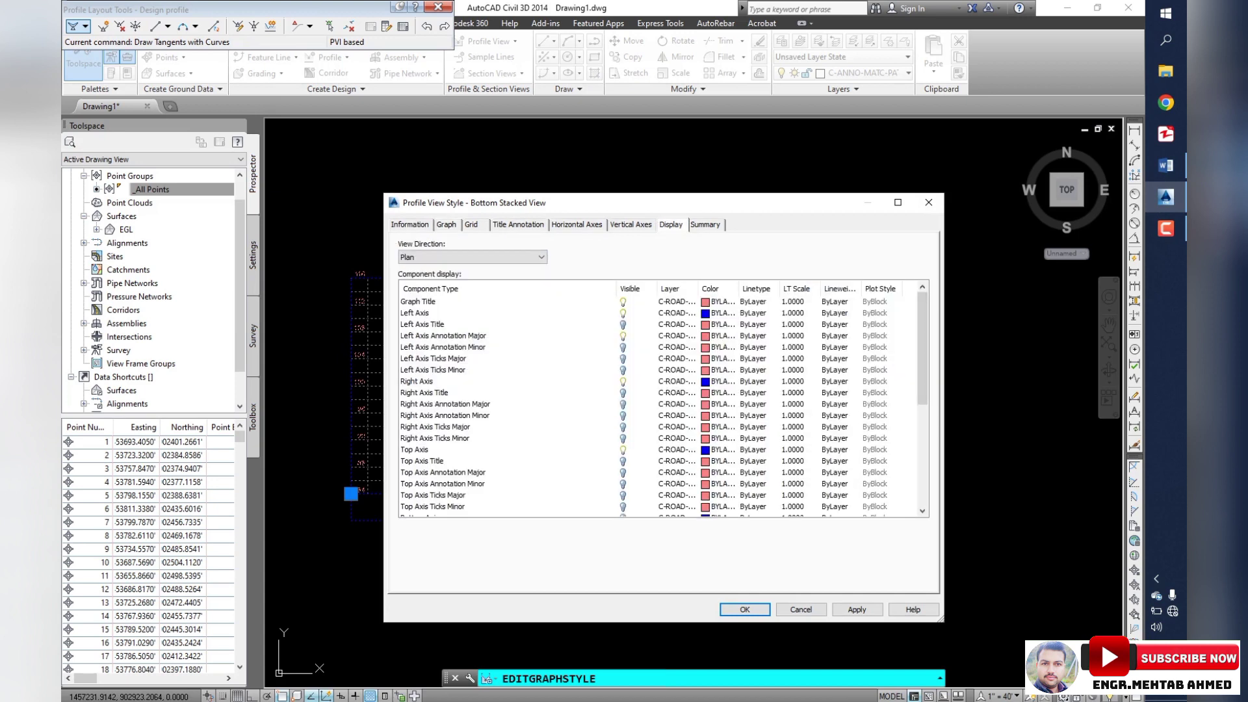
scroll(660, 403, "down", 5)
scroll(659, 403, "down", 5)
left_click(623, 426)
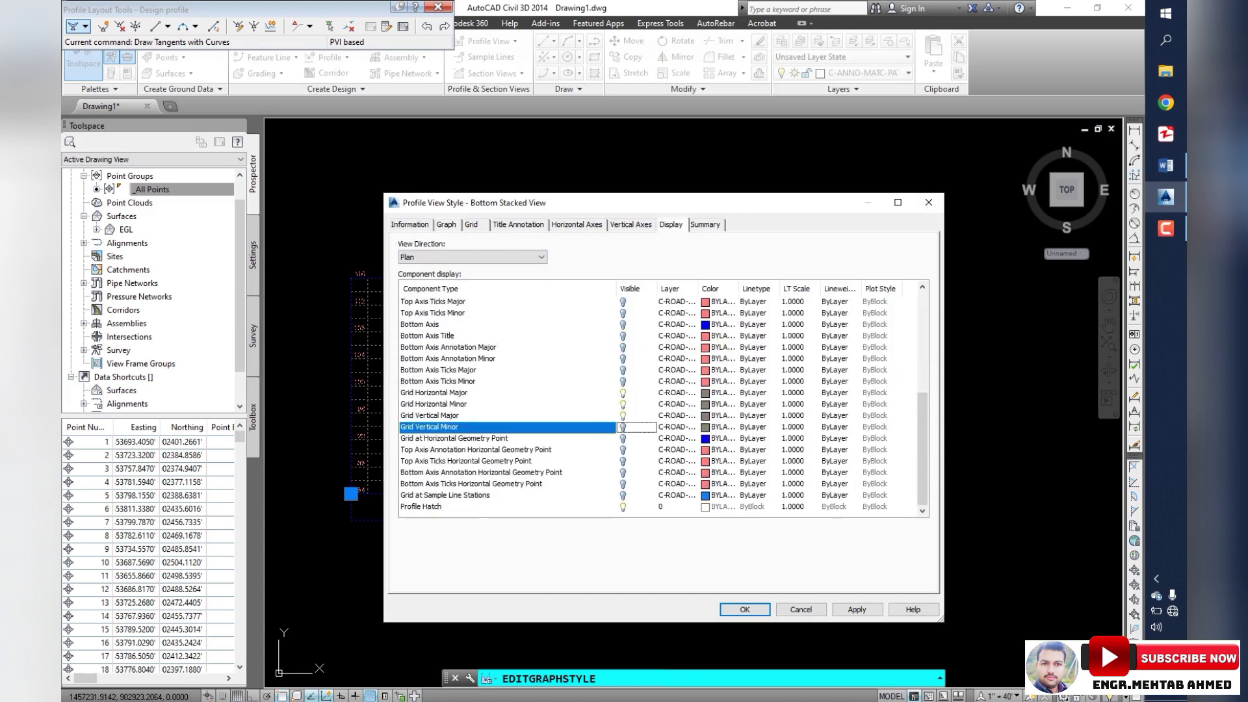
left_click(623, 404)
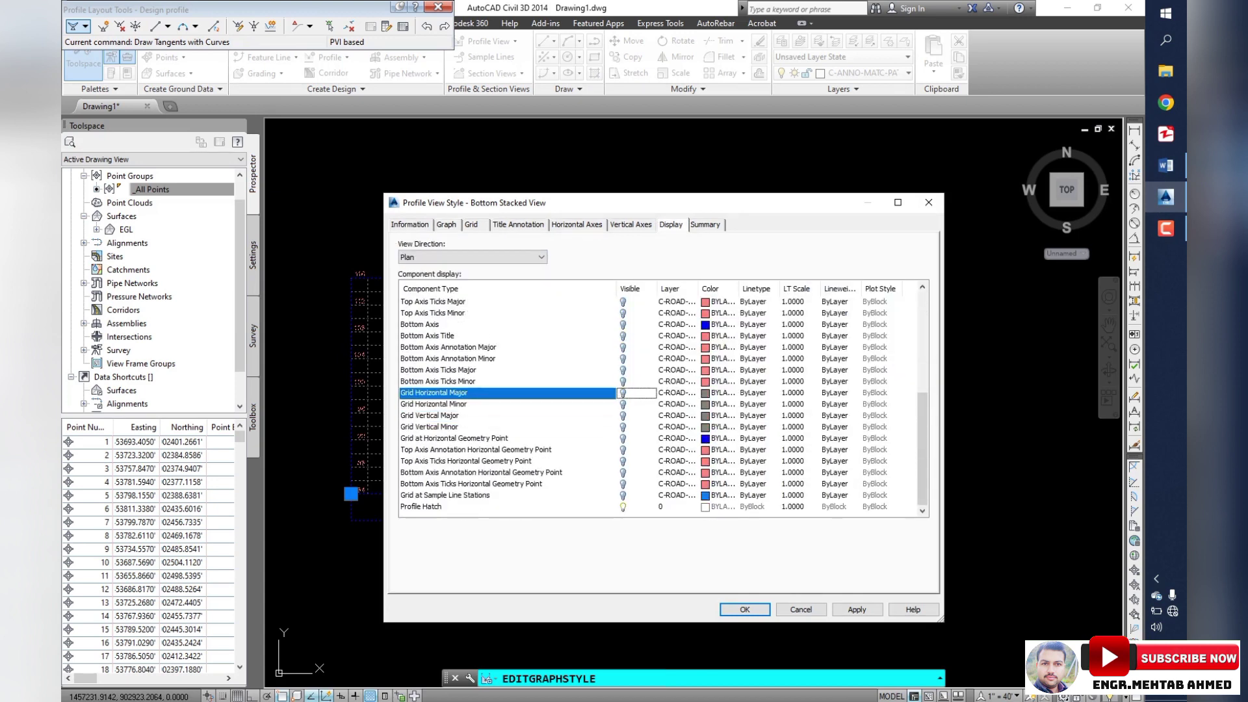
left_click(446, 224)
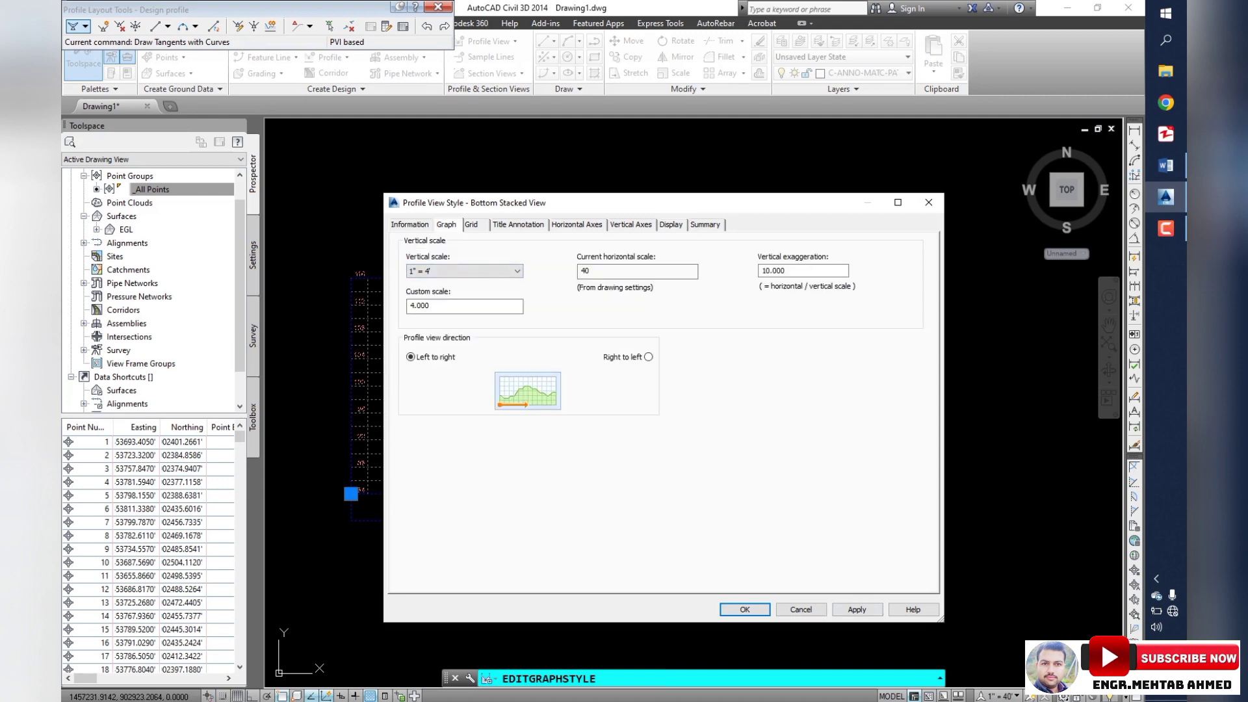
left_click(745, 609)
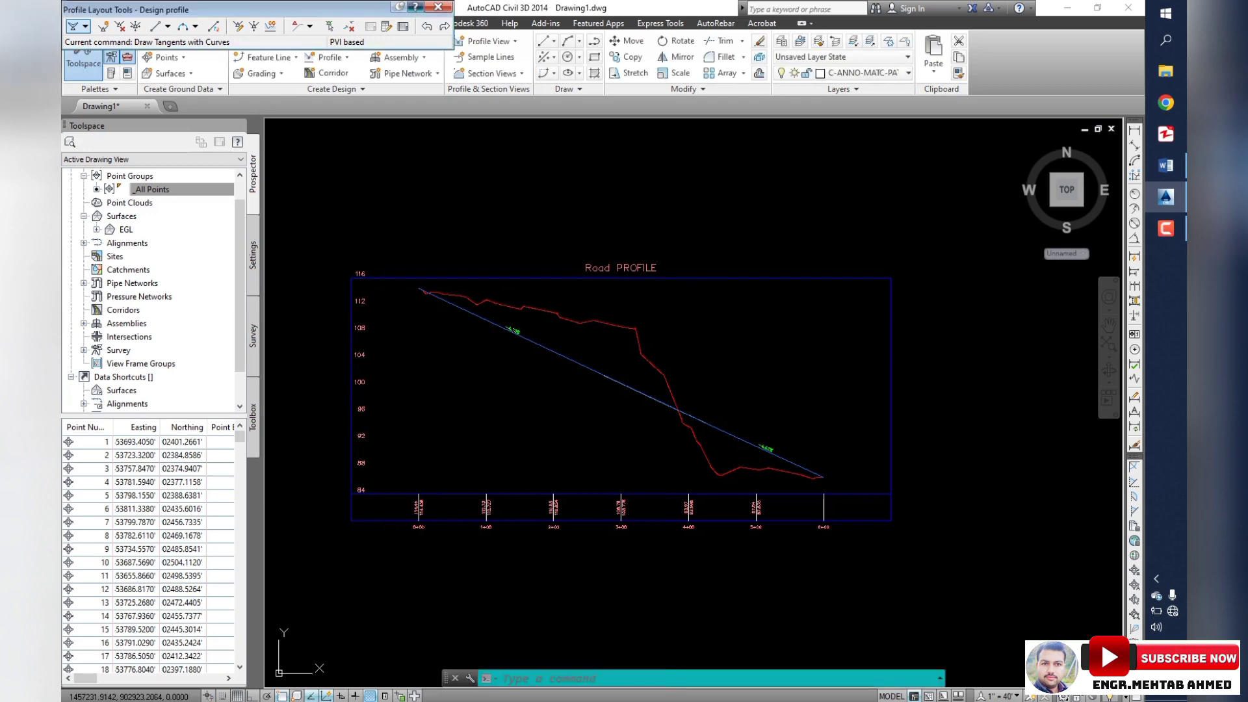
key("Return")
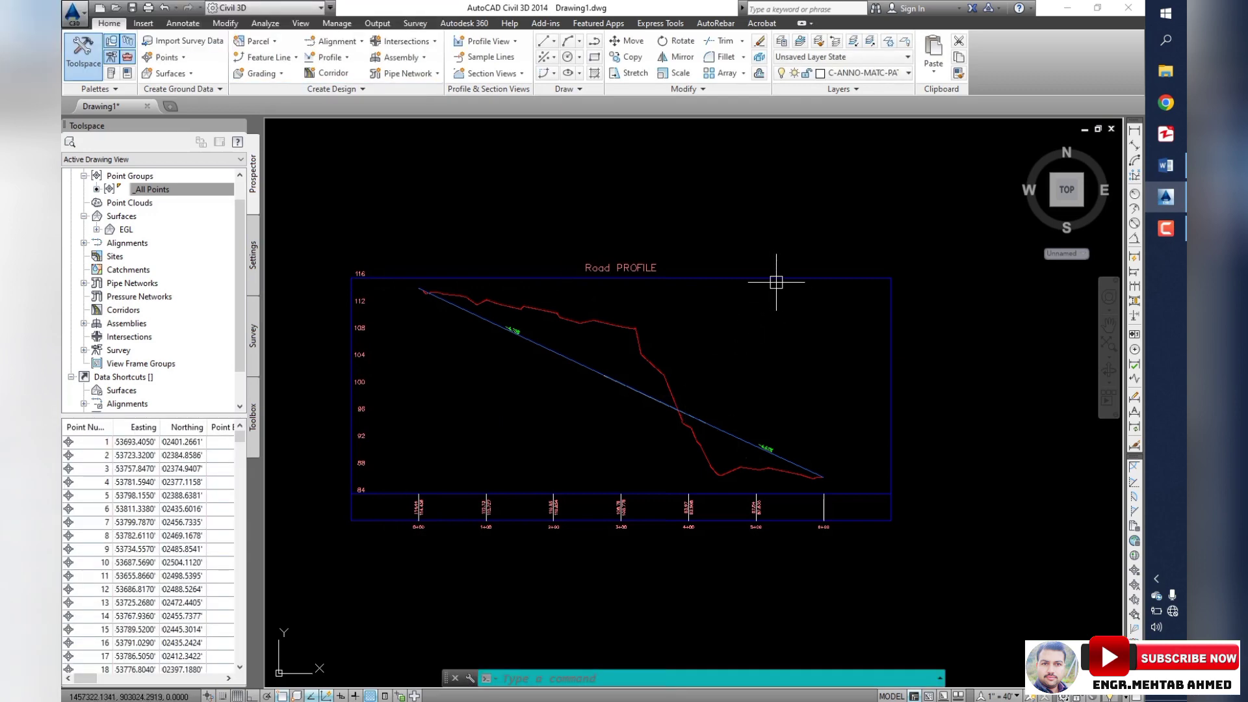
- Set the data band's second profile to Design profile and add Cut and Fill hatch areas
left_click(776, 282)
right_click(777, 282)
left_click(806, 412)
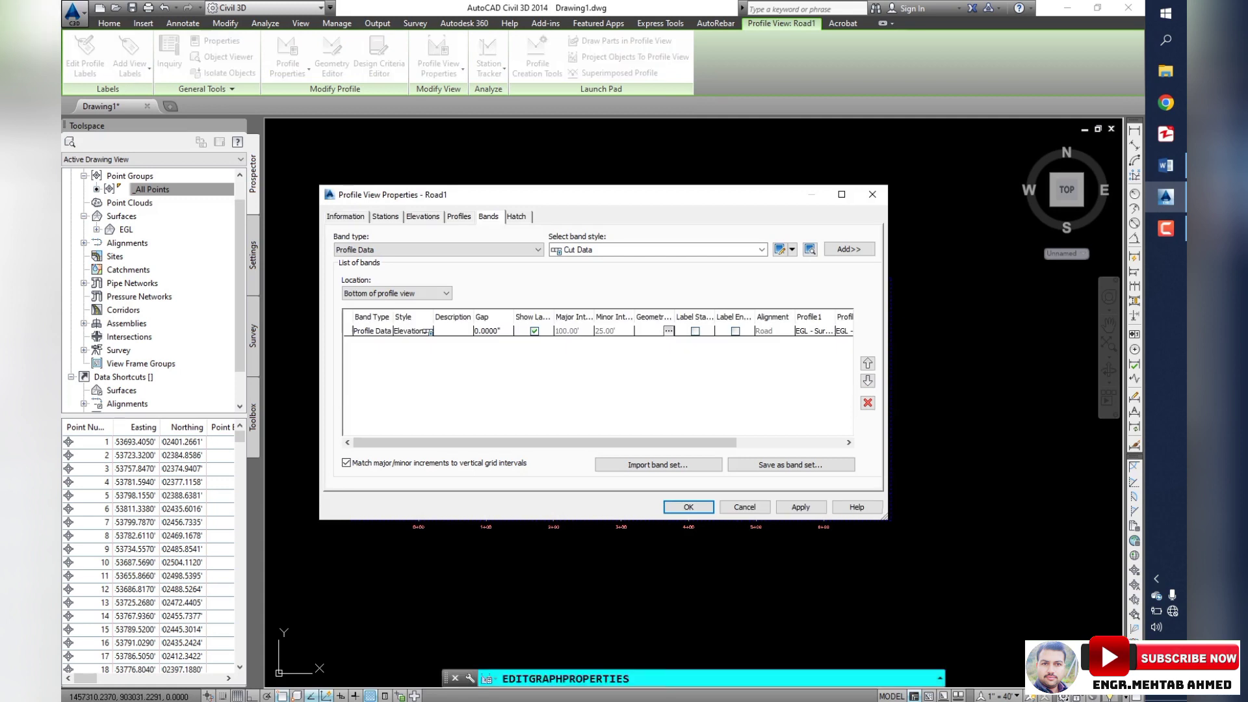
left_click_drag(544, 442, 576, 443)
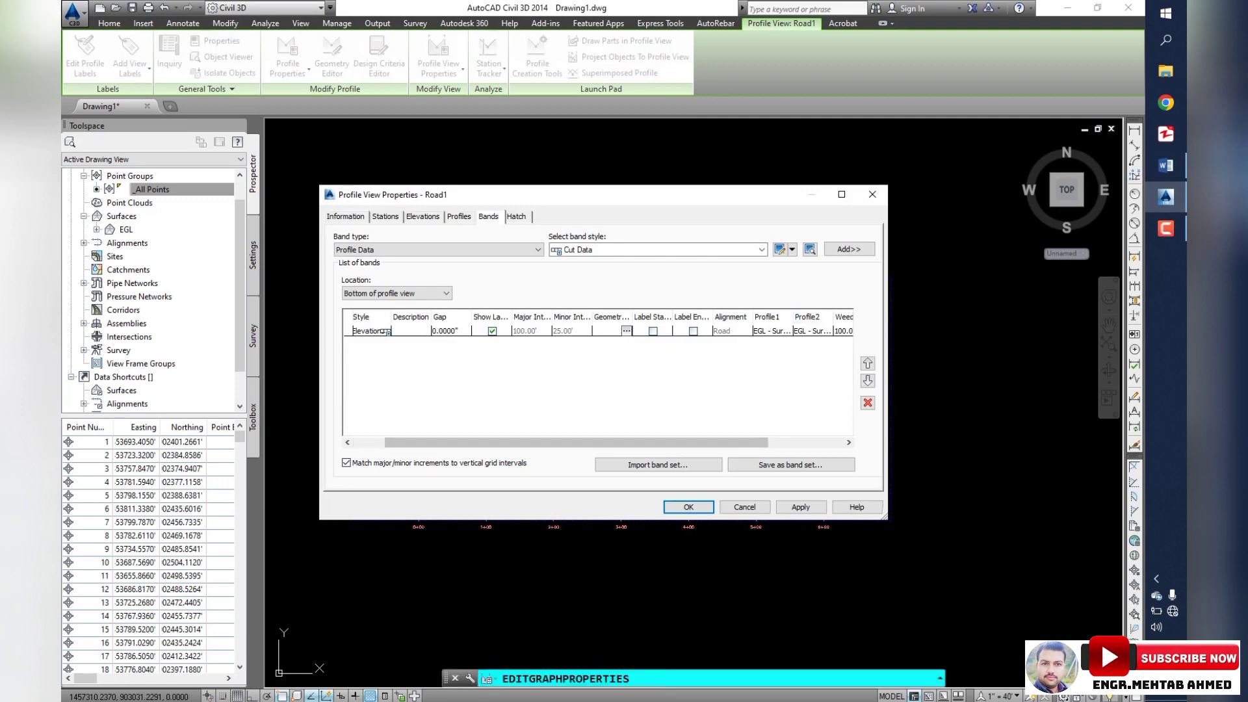
left_click(455, 331)
left_click(813, 331)
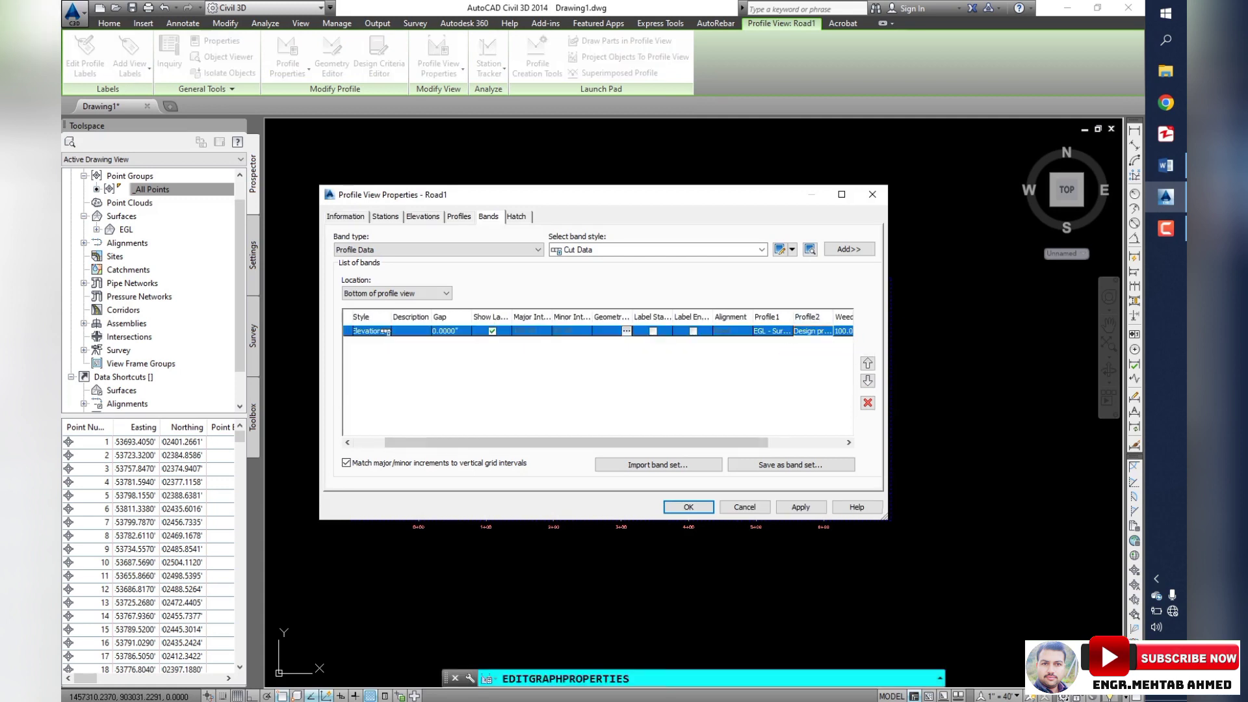
left_click(516, 217)
left_click(377, 272)
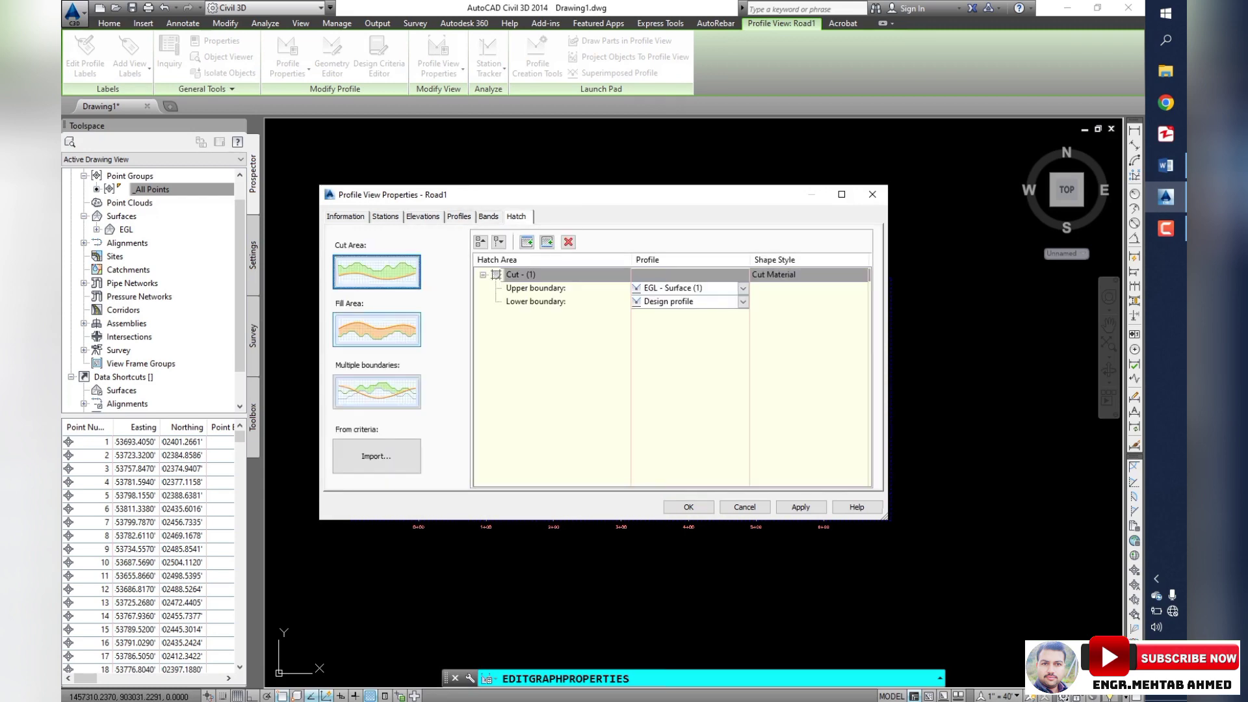
left_click(377, 330)
left_click(689, 507)
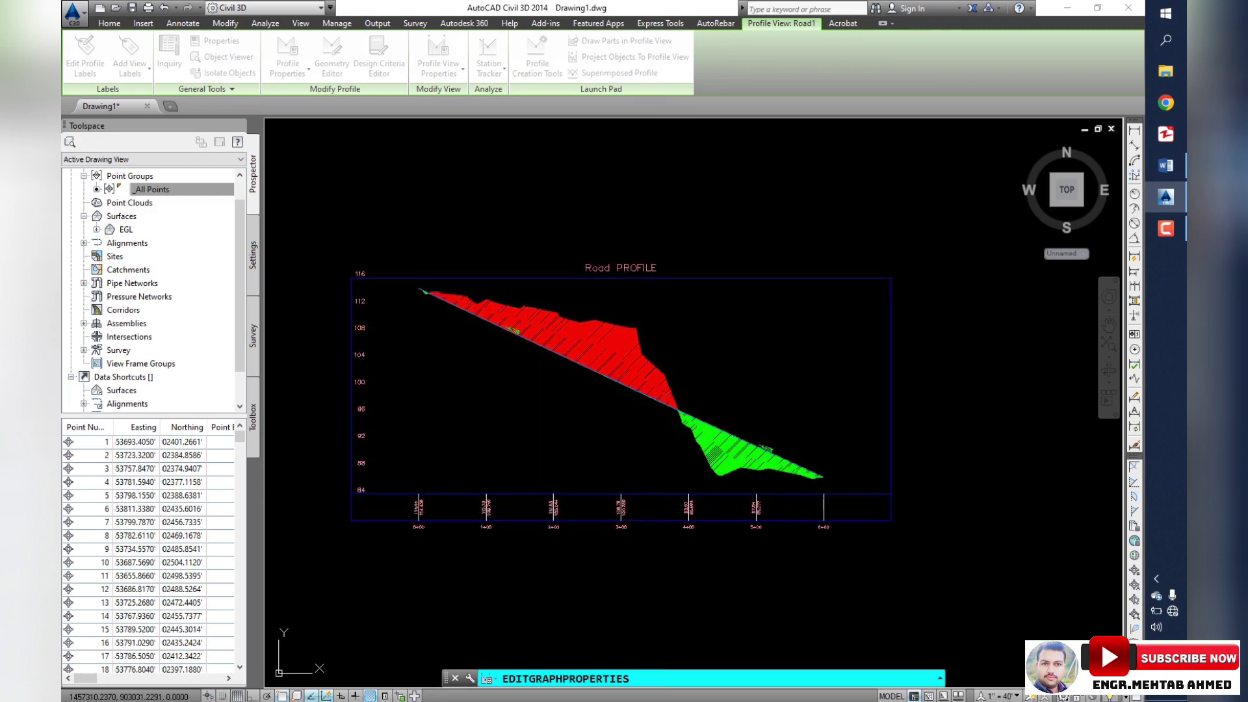
- Delete the Cut and Fill hatch areas from the profile view properties
scroll(578, 355, "up", 5)
scroll(578, 355, "up", 1)
scroll(641, 370, "down", 6)
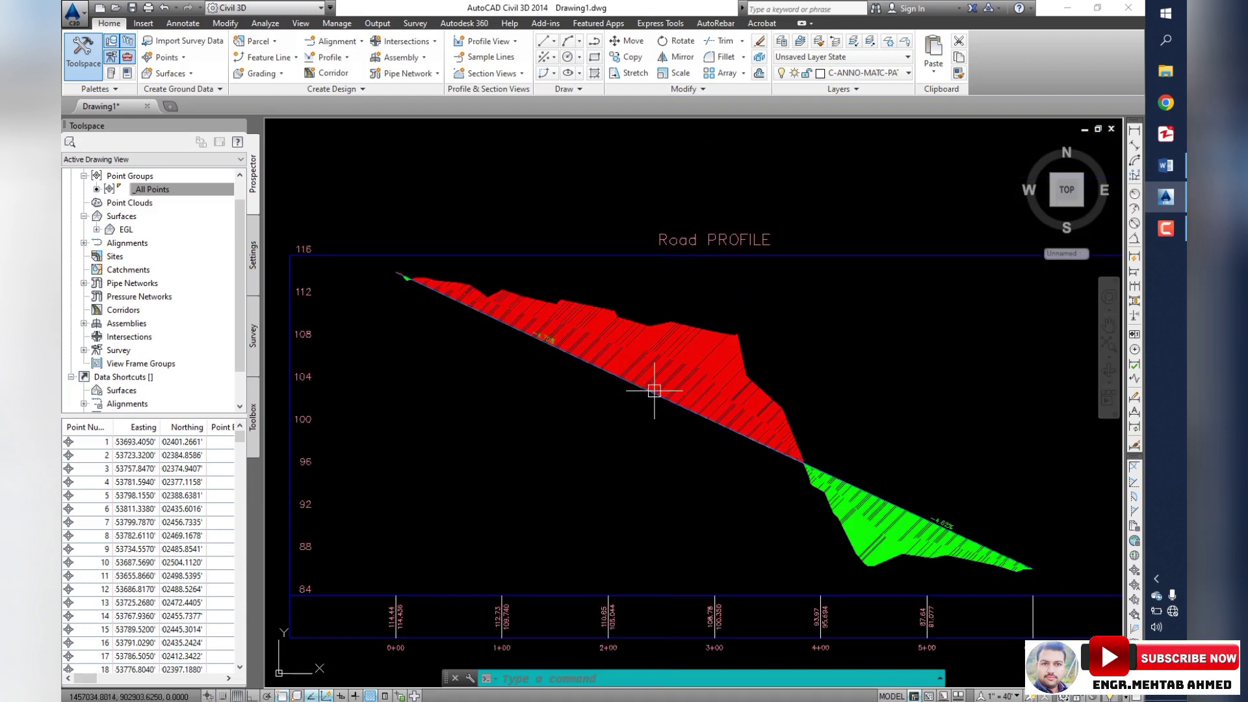
left_click(599, 256)
right_click(599, 256)
left_click(657, 396)
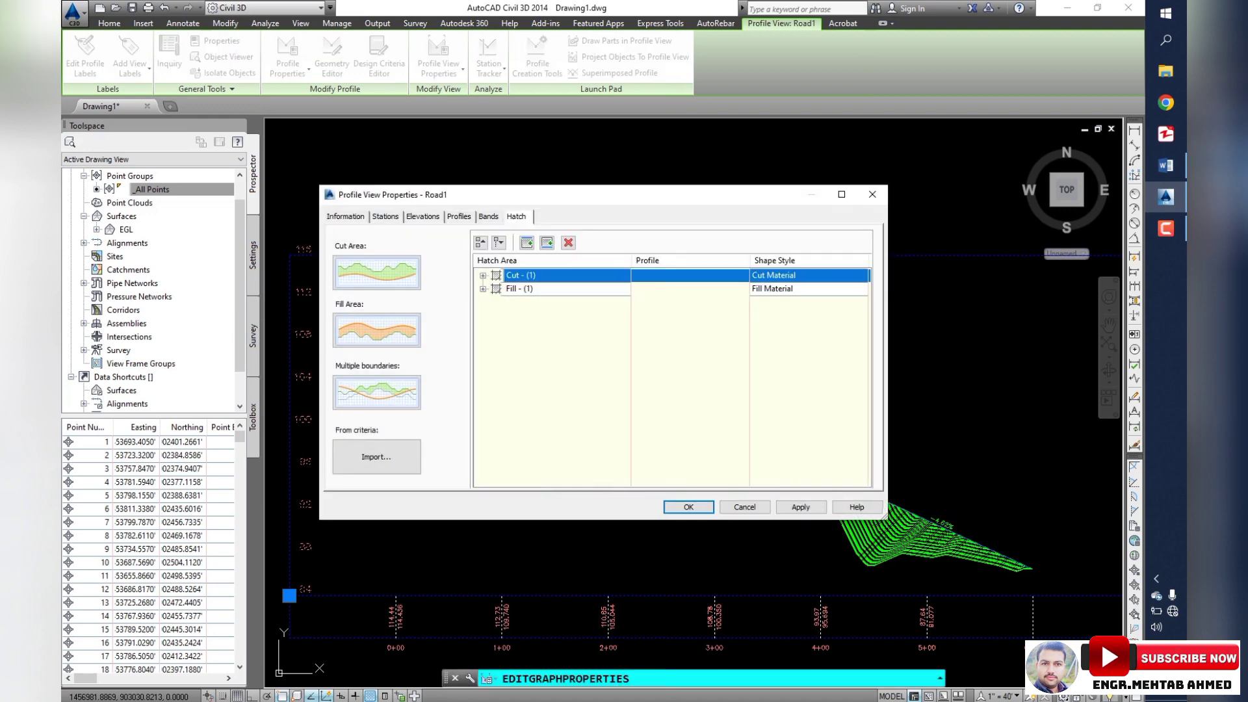
right_click(519, 275)
left_click(559, 316)
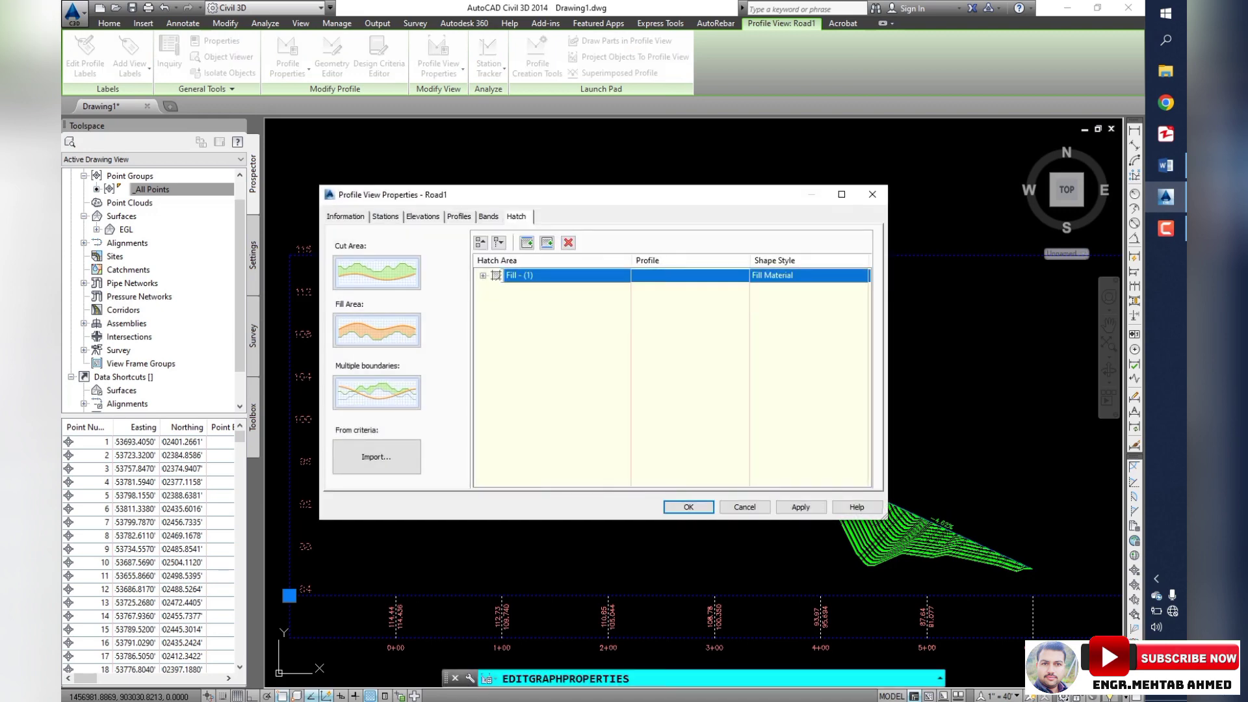
key("Delete")
left_click(801, 507)
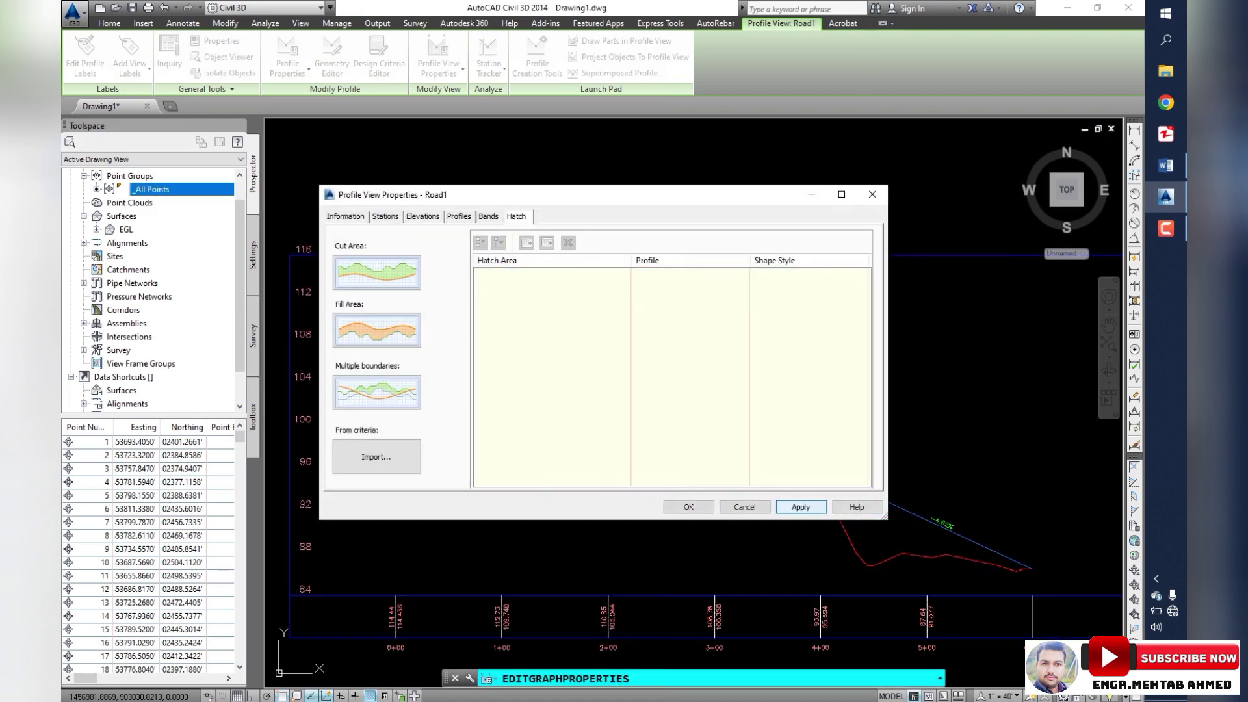
left_click(688, 507)
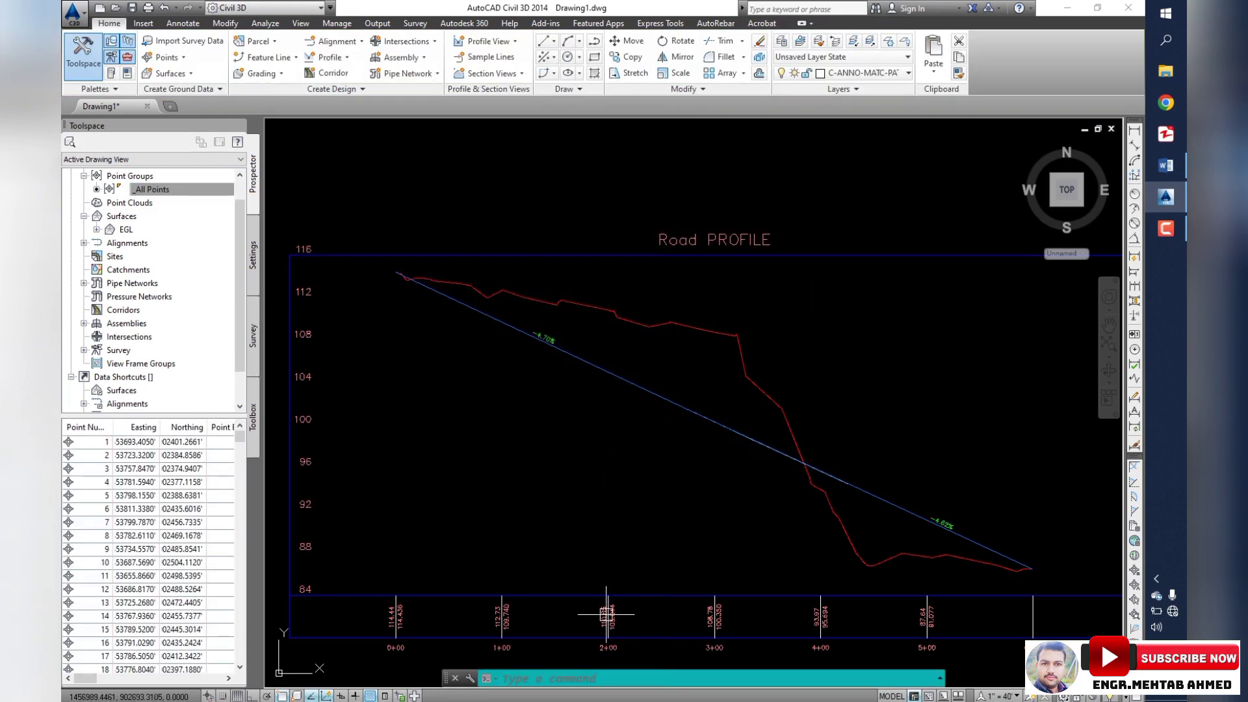
- Create assembly 'Typical Section' with the All Codes code set and place its baseline beside the profile
scroll(611, 621, "up", 8)
scroll(638, 607, "down", 5)
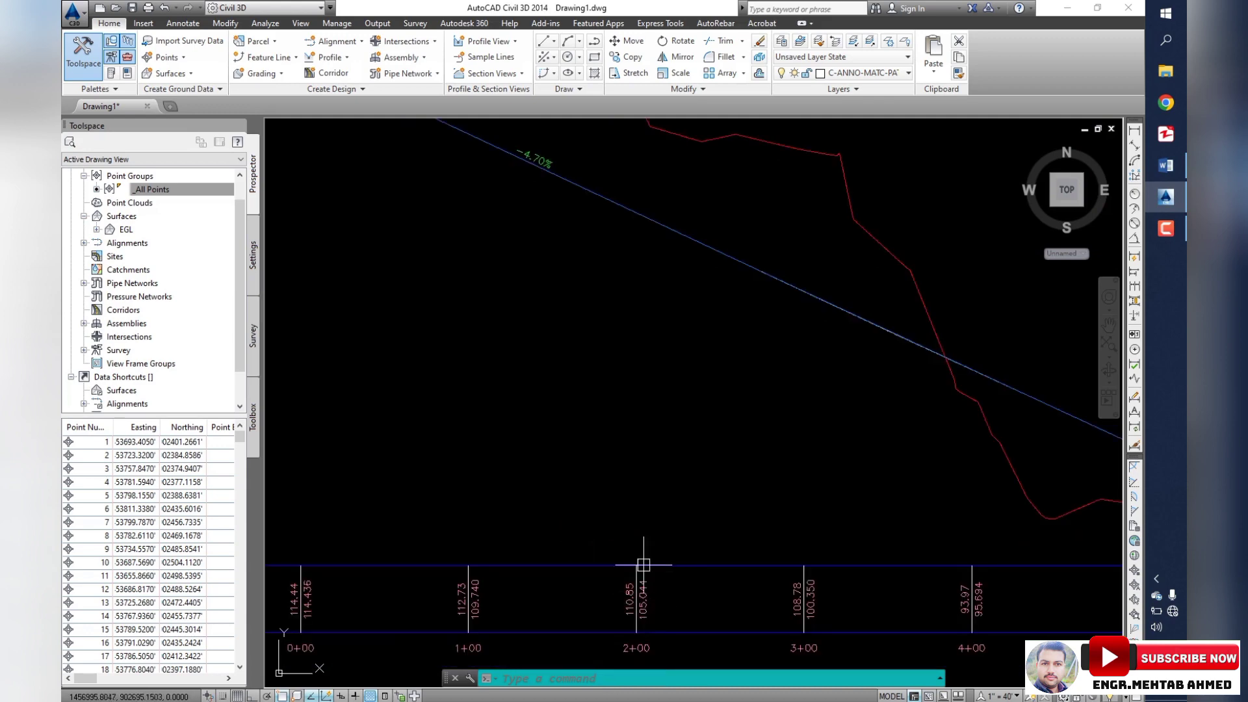
scroll(643, 571, "down", 4)
scroll(641, 437, "up", 4)
scroll(641, 432, "down", 4)
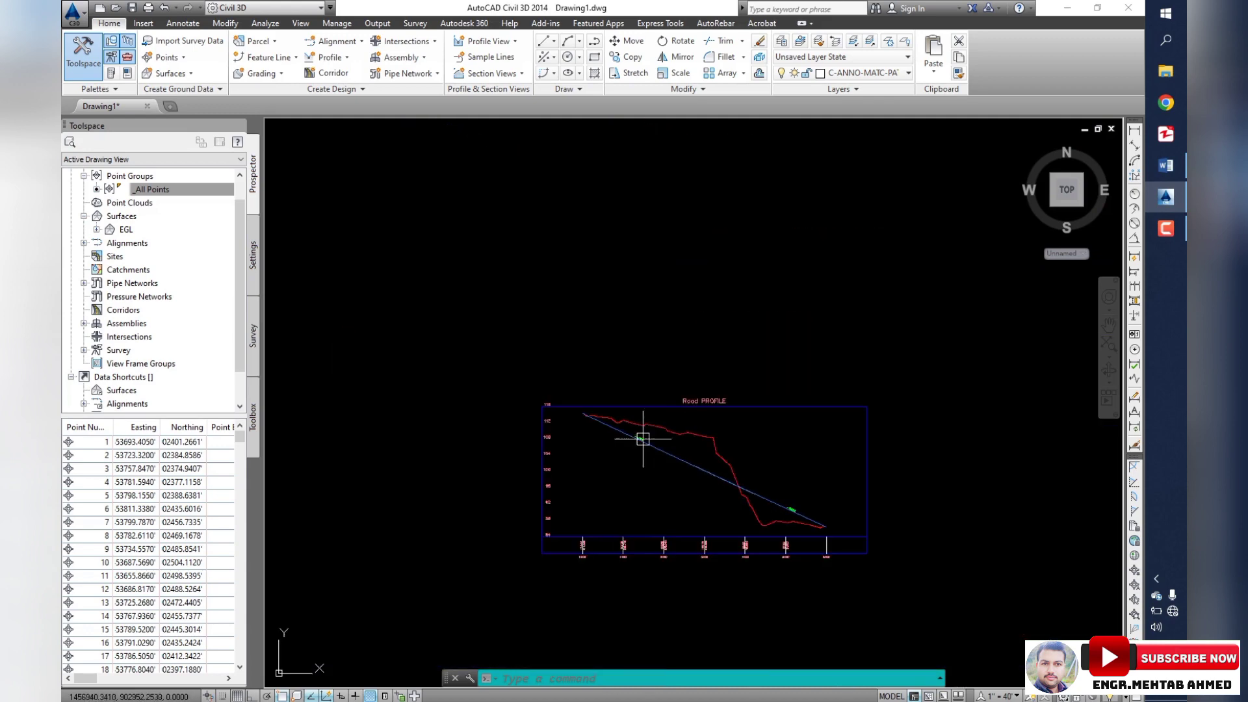
scroll(715, 412, "up", 2)
scroll(714, 407, "up", 2)
scroll(708, 442, "down", 8)
scroll(683, 446, "up", 3)
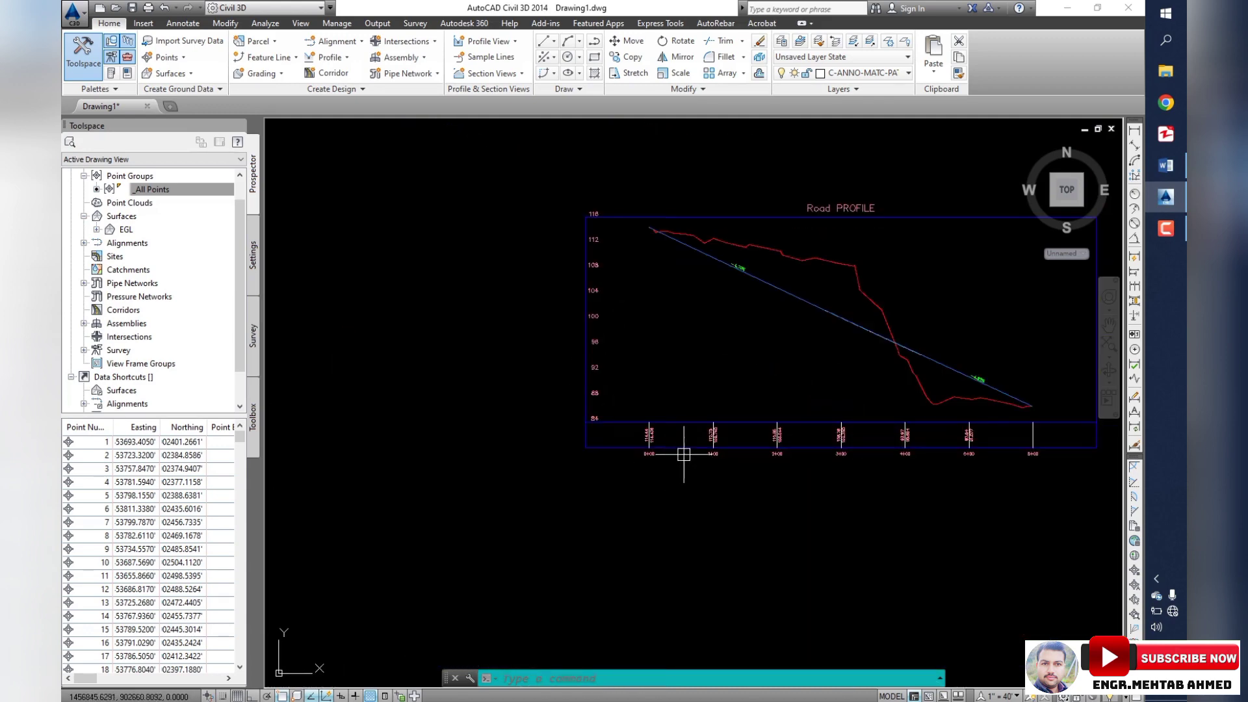
scroll(646, 423, "up", 2)
scroll(669, 464, "down", 4)
scroll(577, 412, "down", 4)
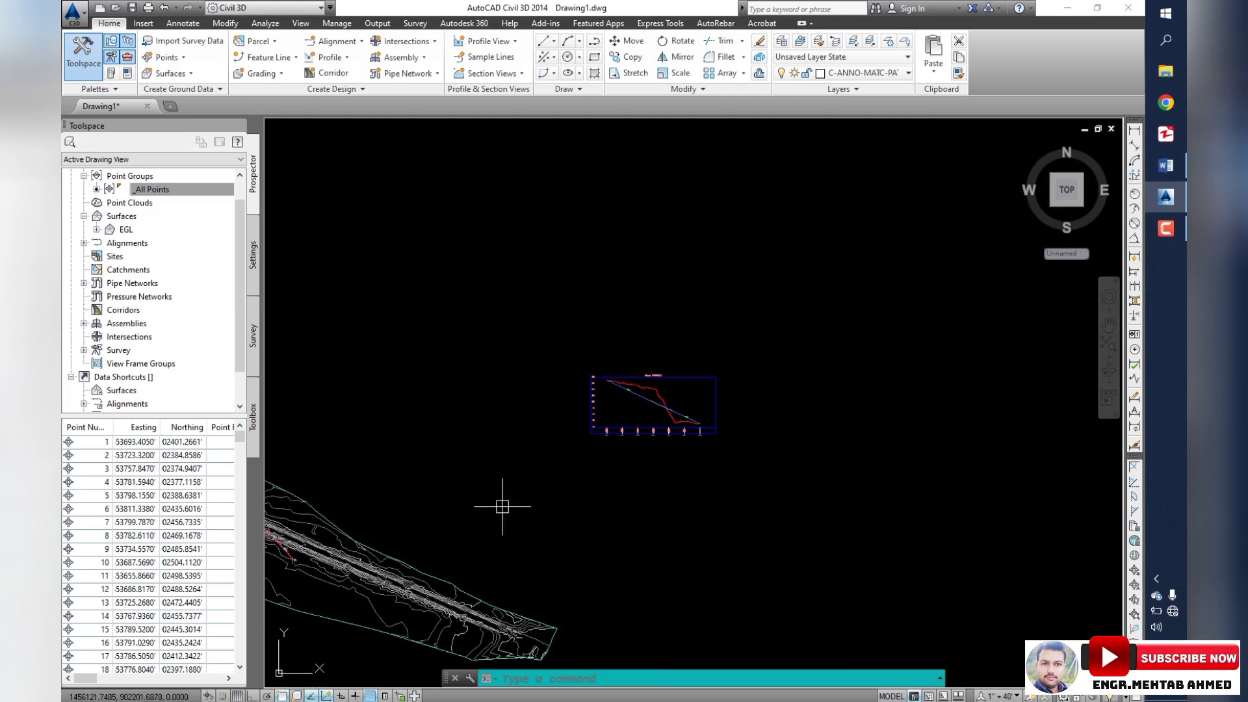
middle_click_drag(501, 501, 618, 466)
left_click(423, 58)
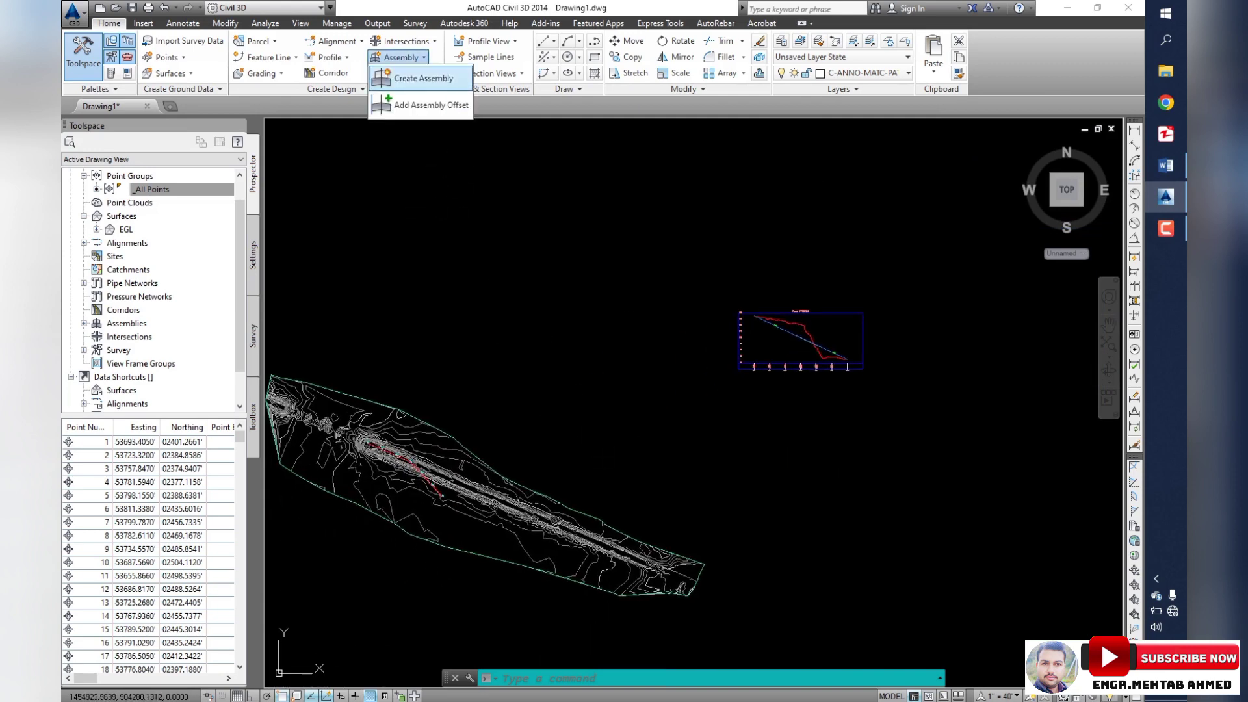
left_click(403, 93)
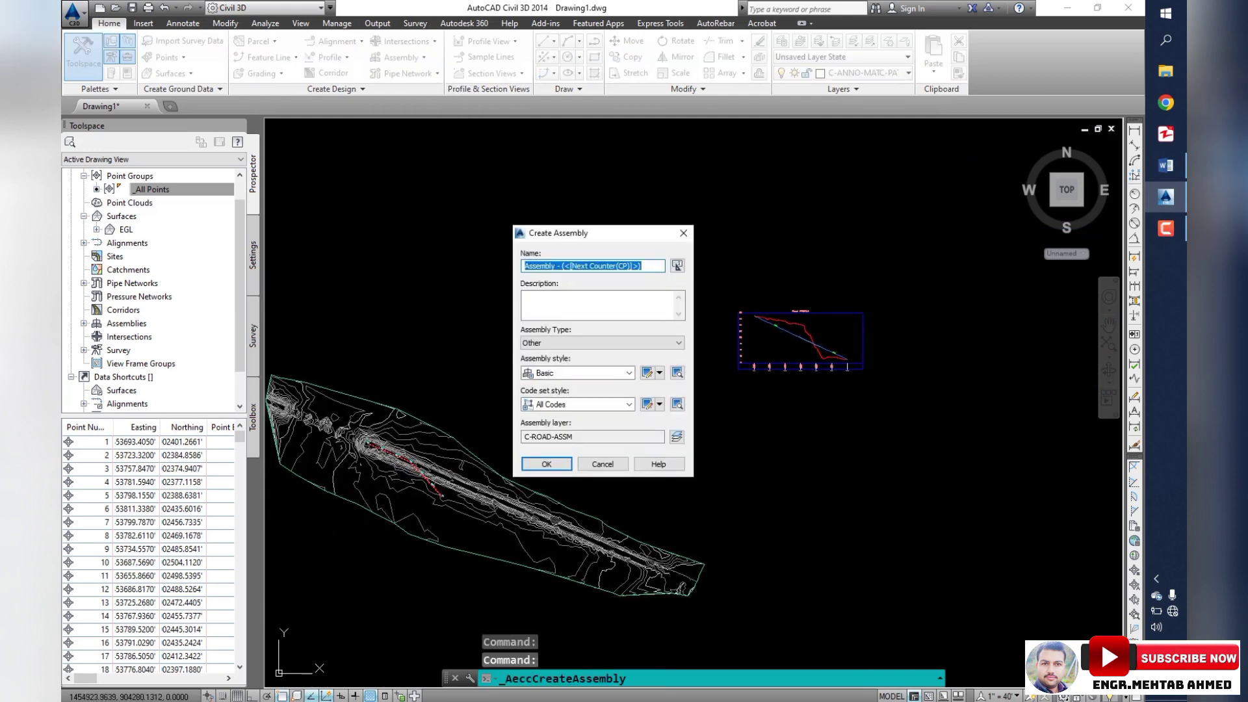
type("Ty")
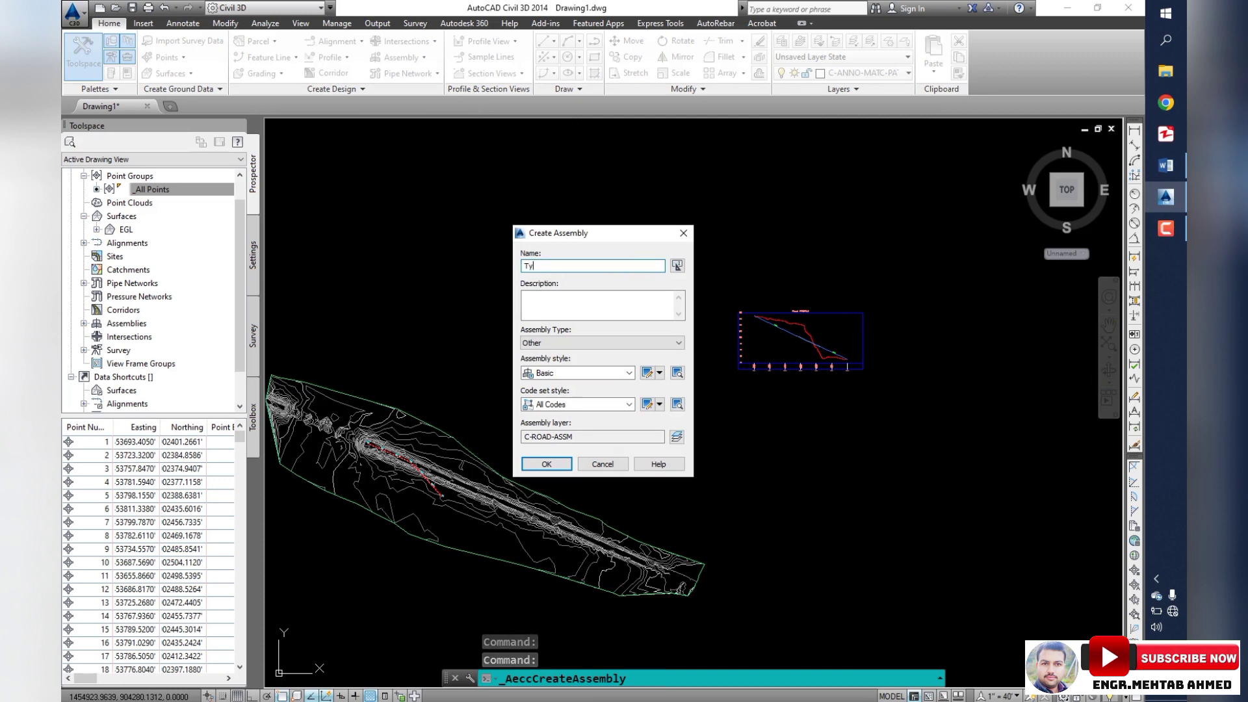
type("pical Section")
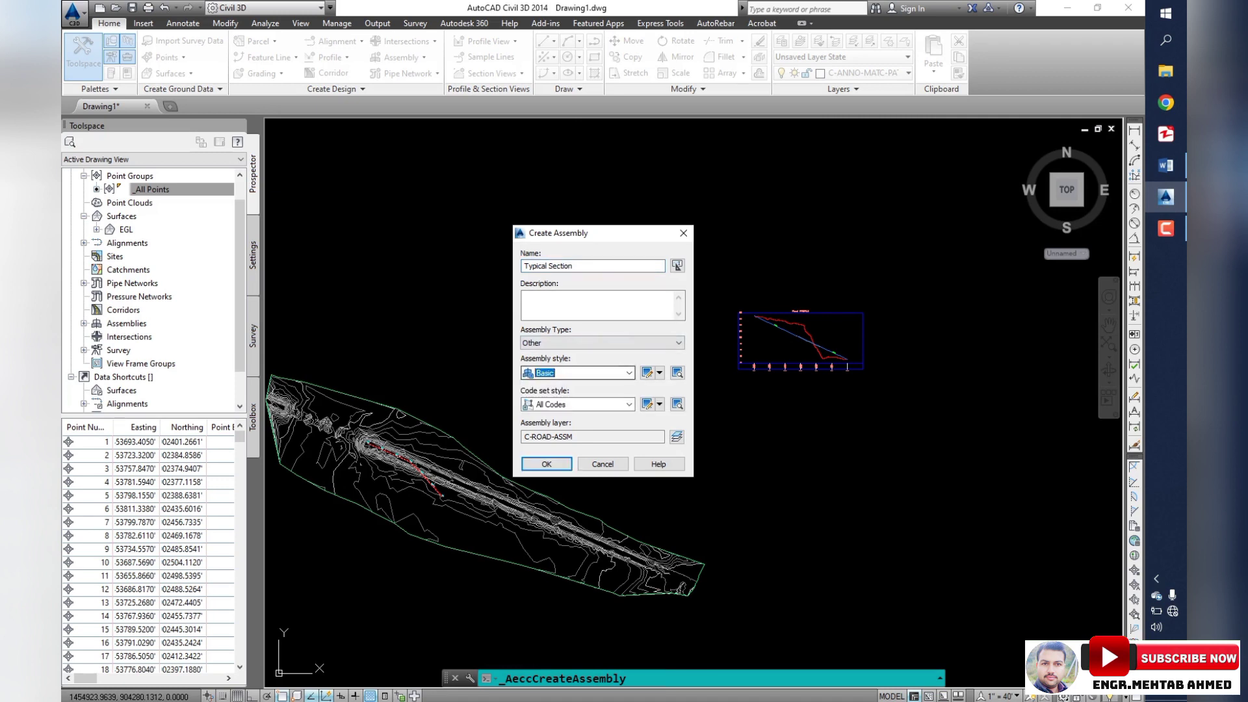
left_click(629, 405)
left_click(564, 417)
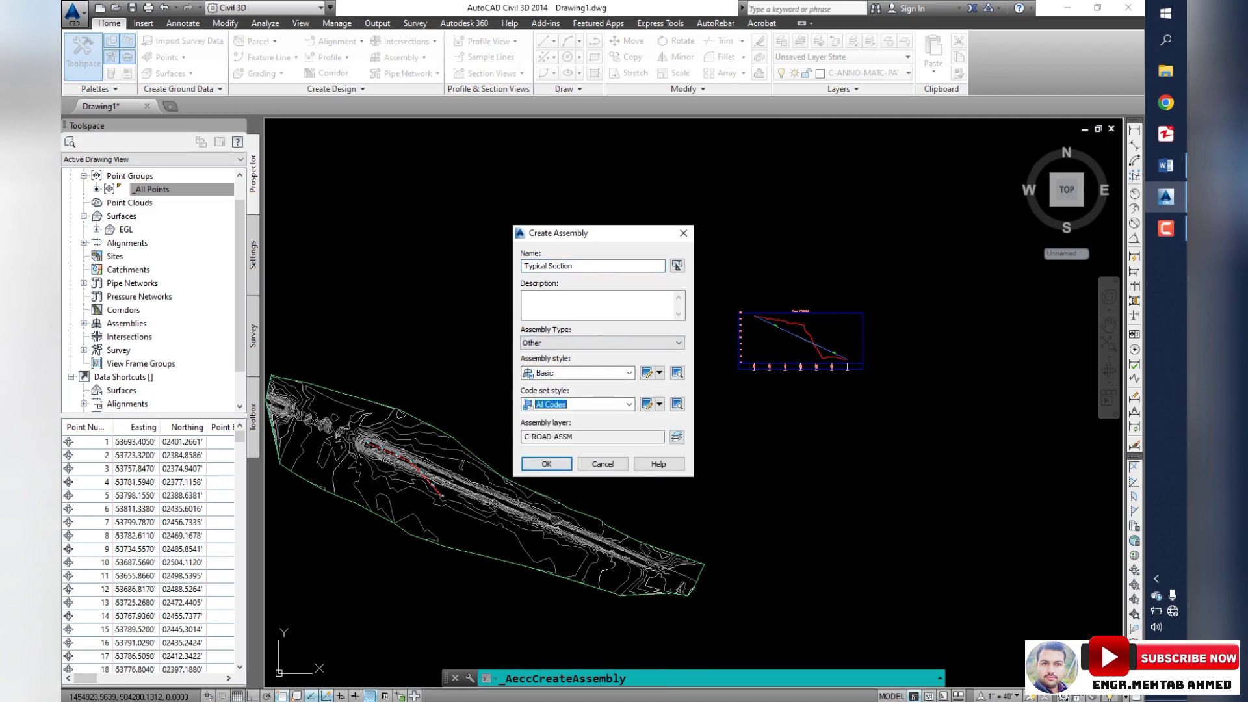
left_click(554, 463)
left_click(636, 294)
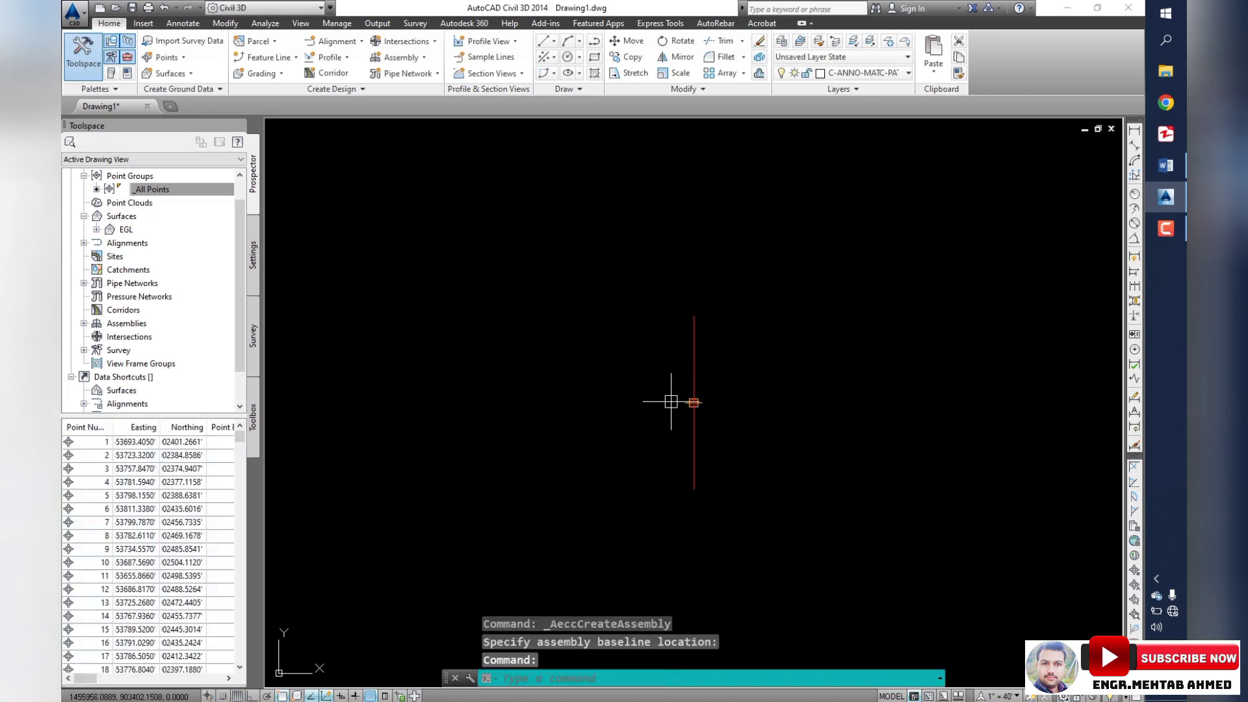
- Attach a LaneSuperelevationAOR lane: width 10, slope -1%, zero pave and base depths
type("tp")
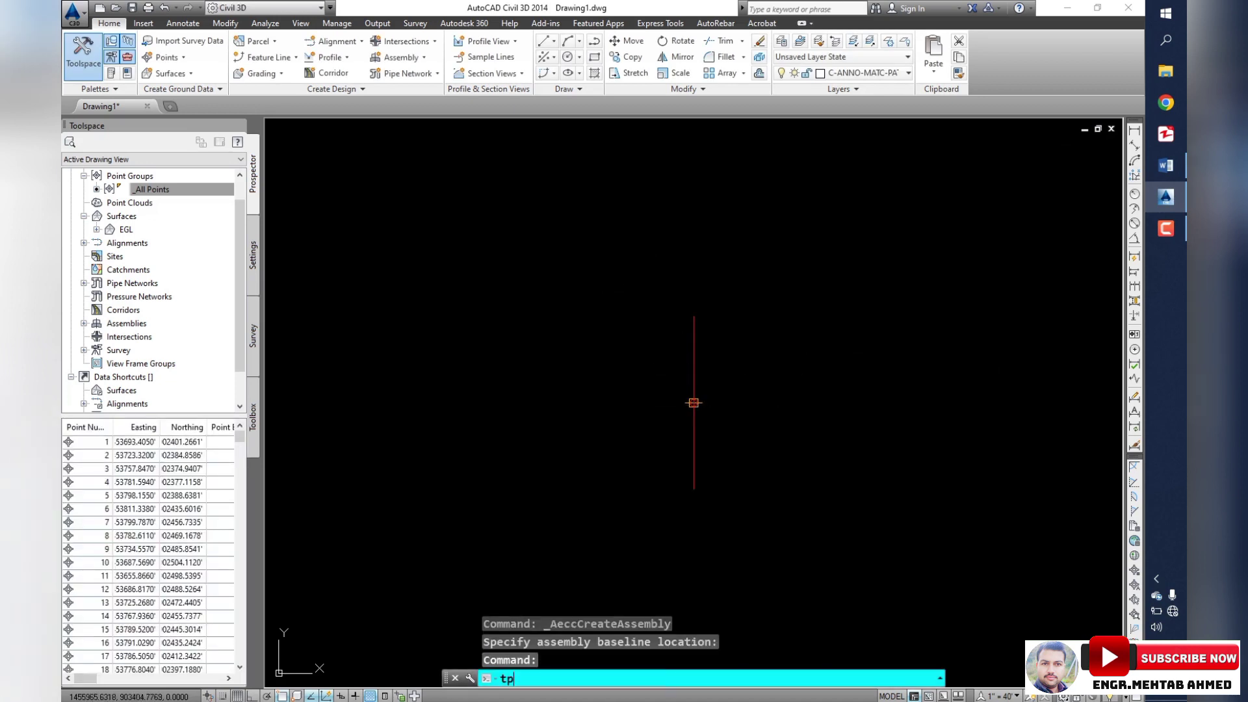
key("Return")
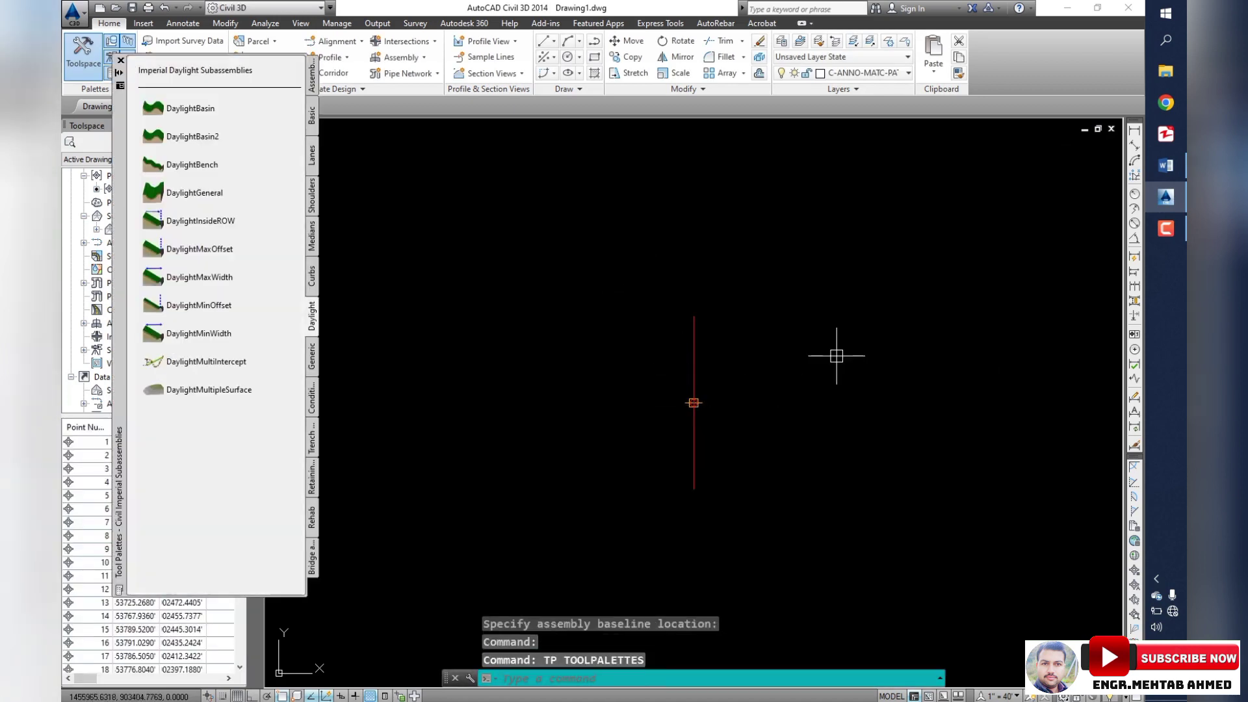
left_click(312, 154)
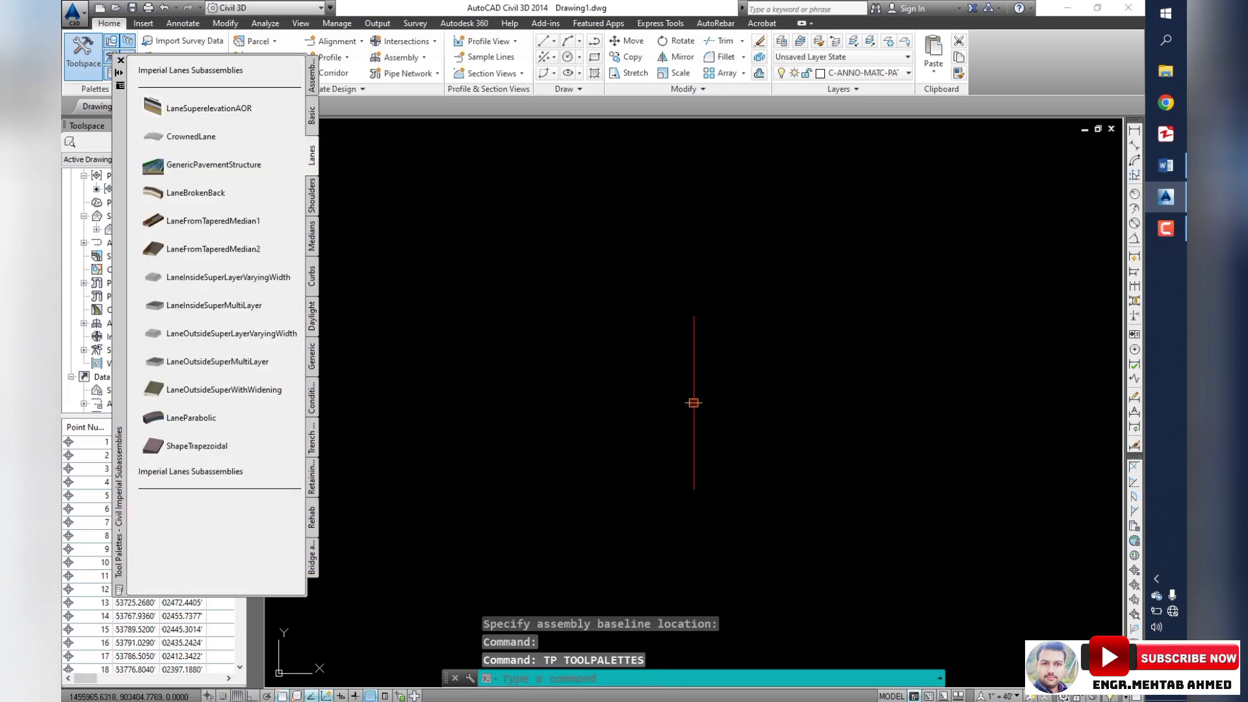
left_click(208, 108)
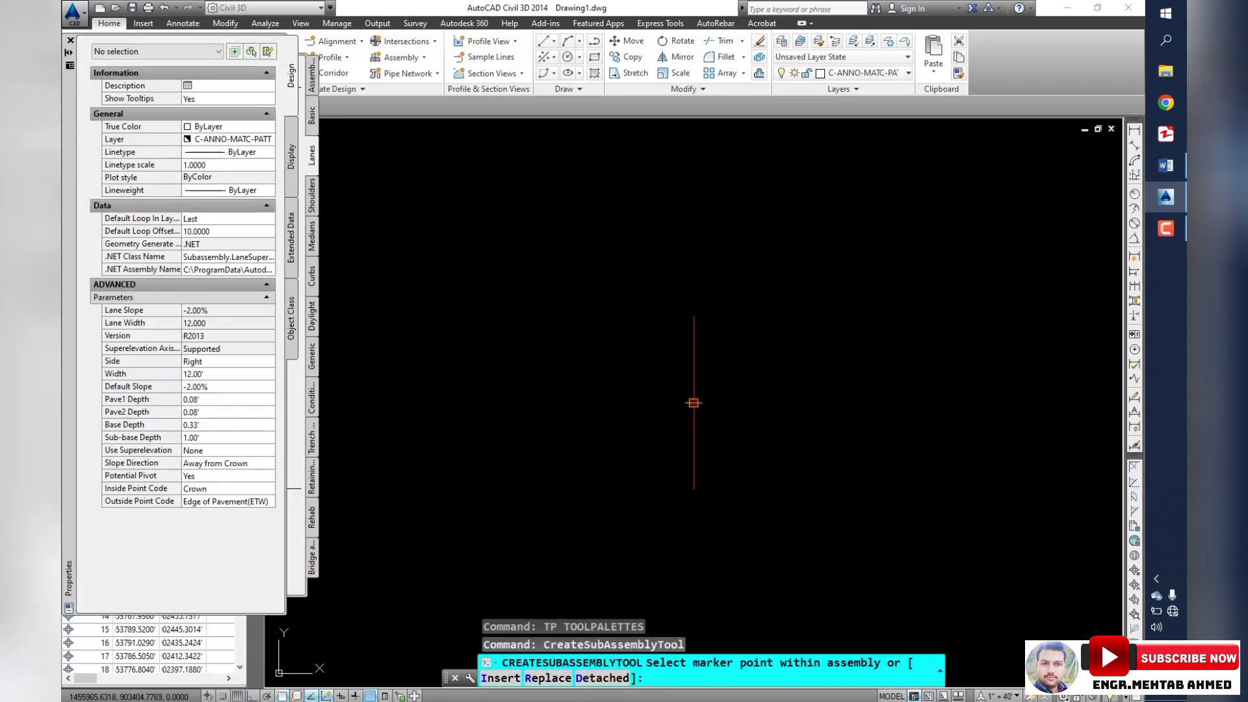
left_click(141, 323)
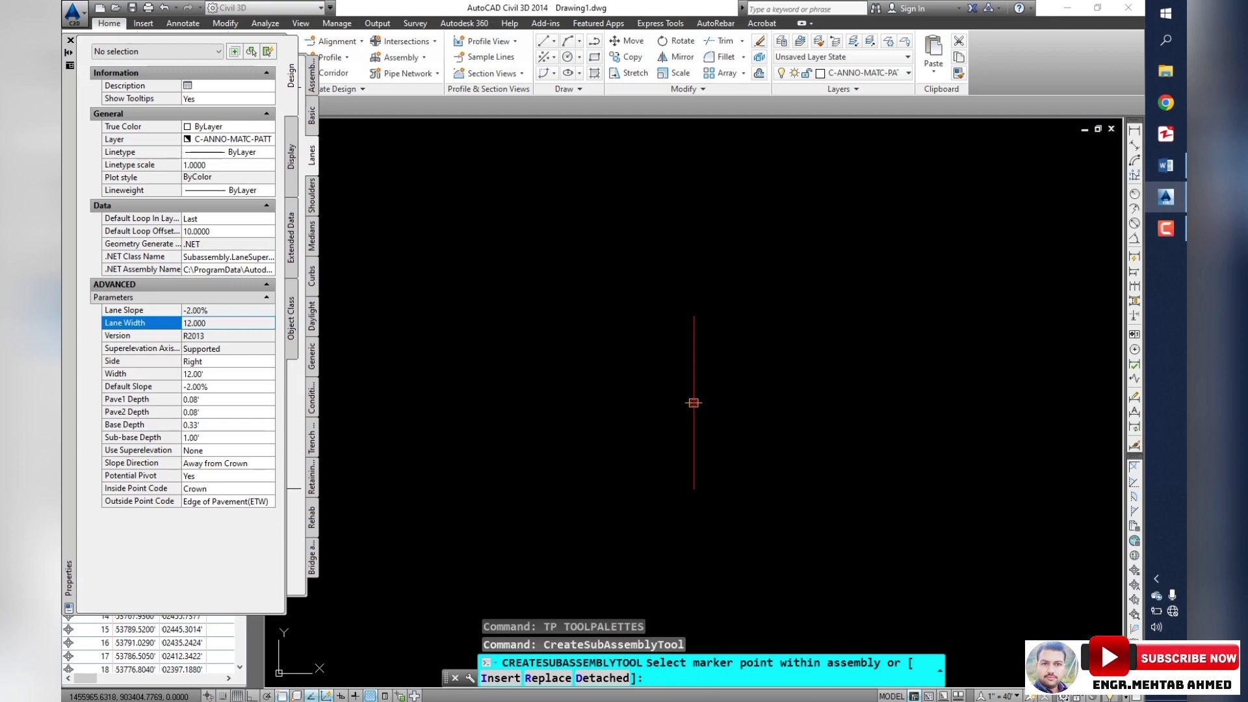
left_click(227, 373)
type("10")
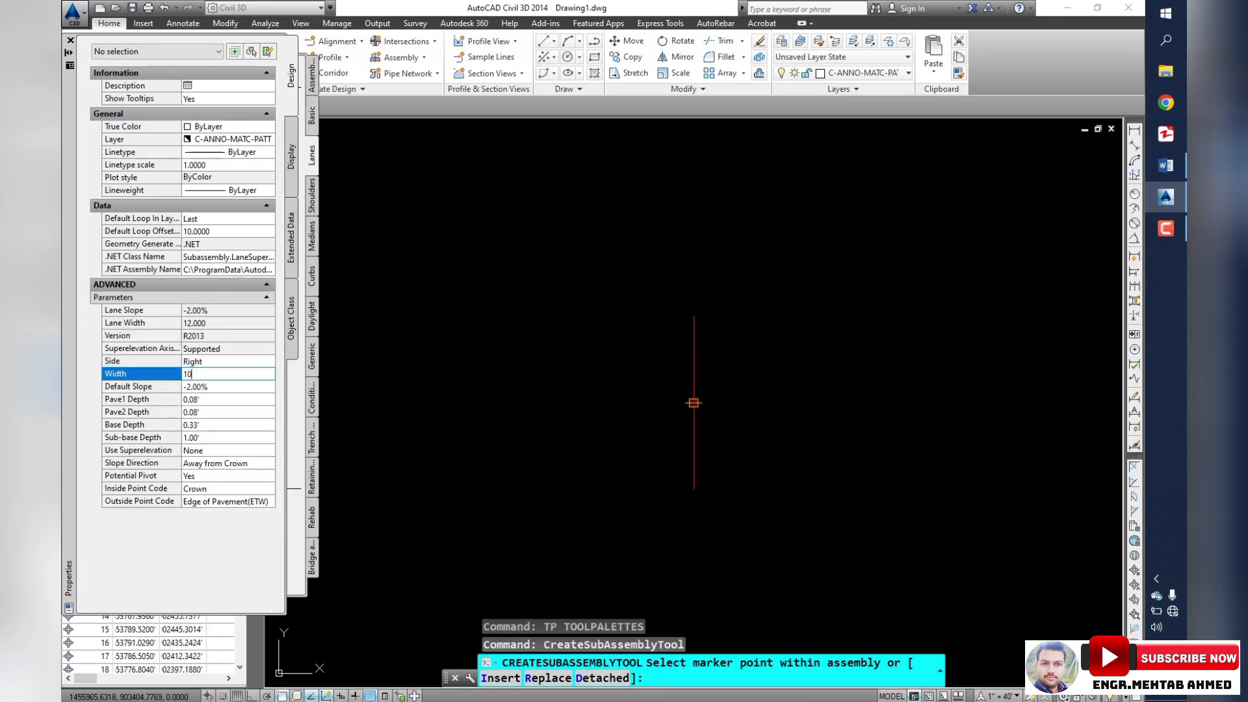
key("Tab")
type("-1")
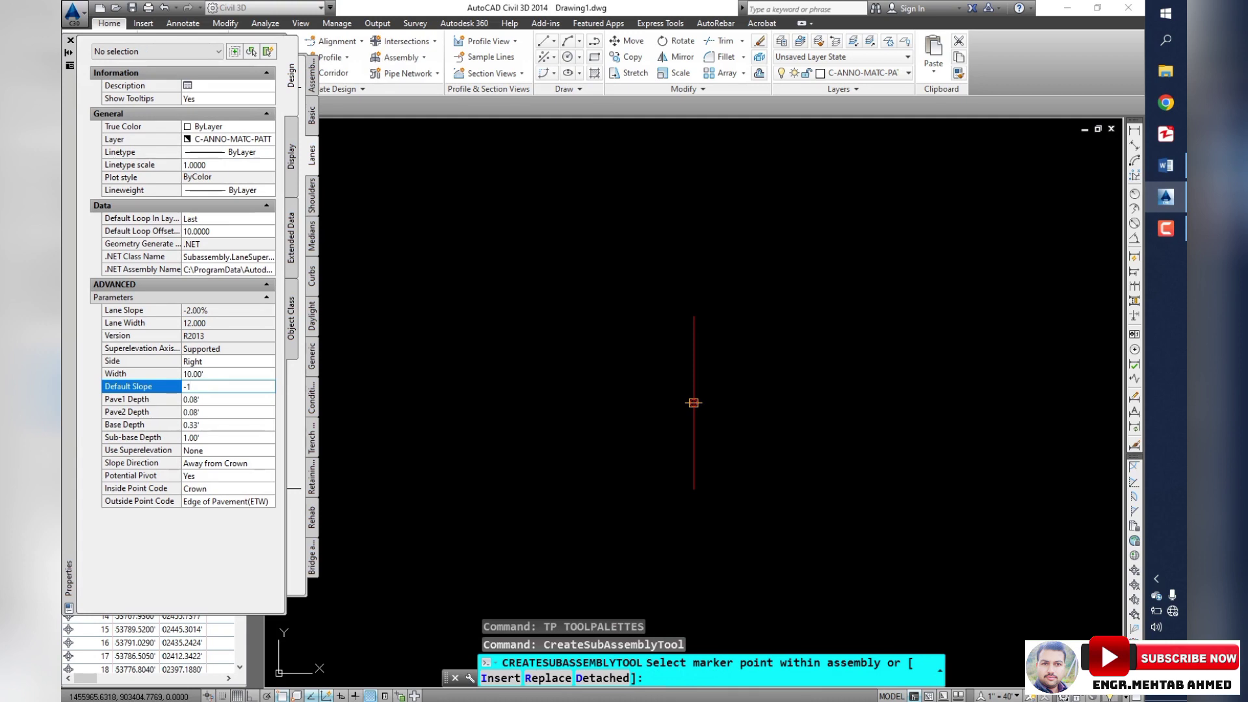
key("Tab")
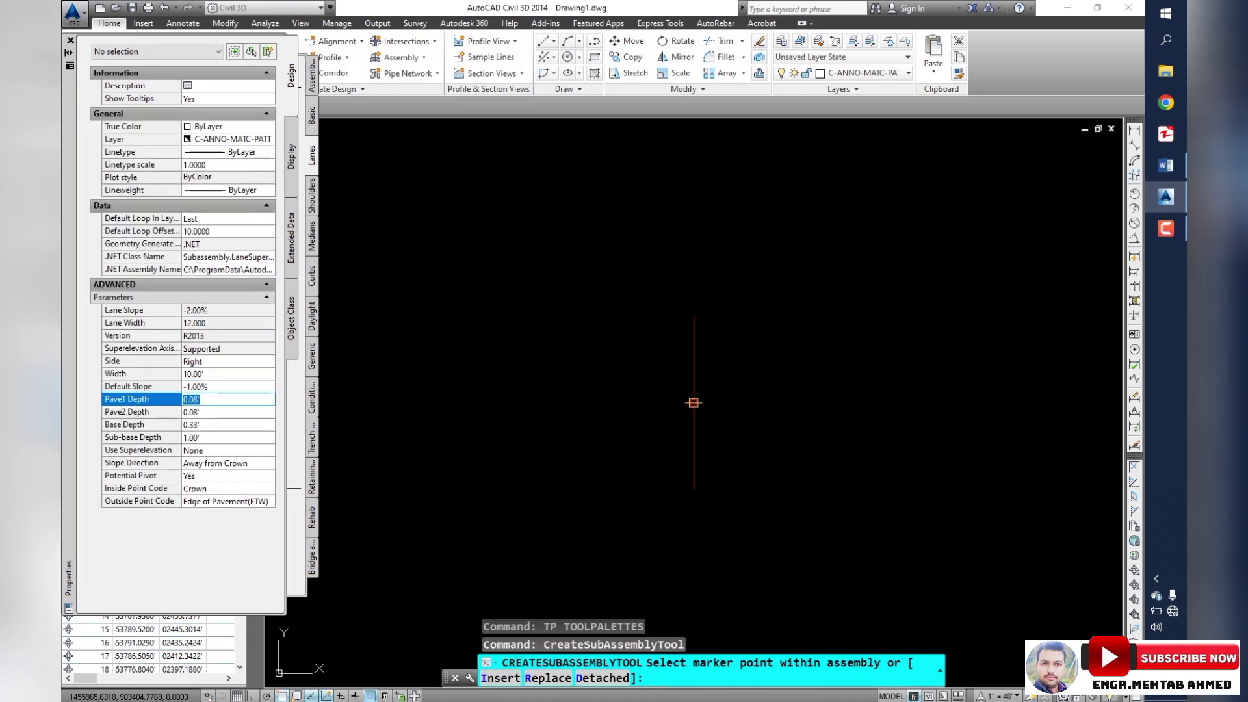
type("0")
key("Tab")
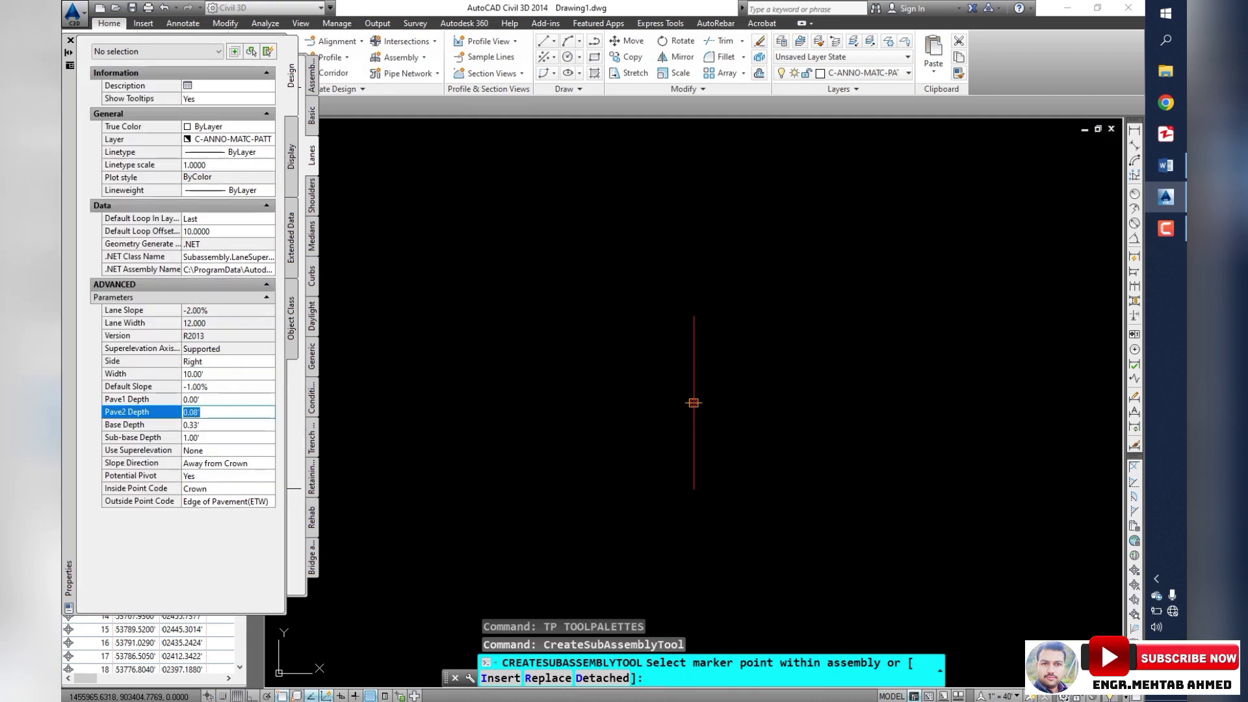
type("0")
key("Tab")
type("0")
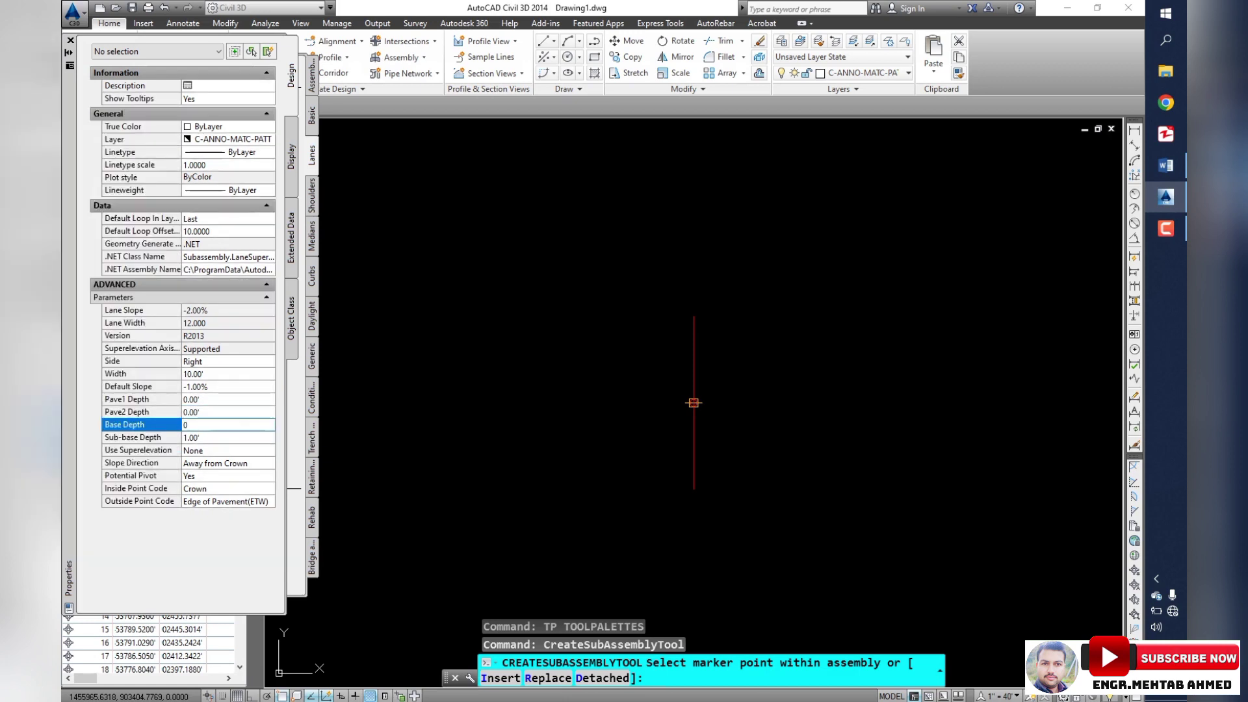
key("Tab")
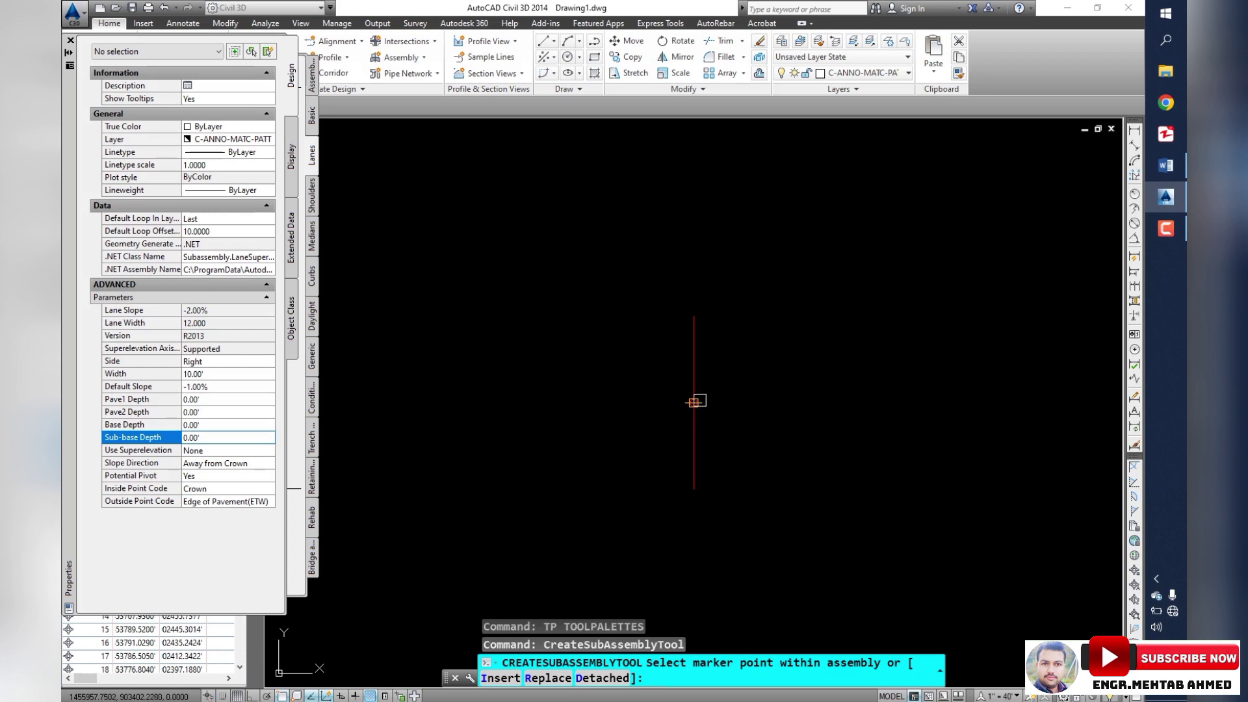
left_click(693, 404)
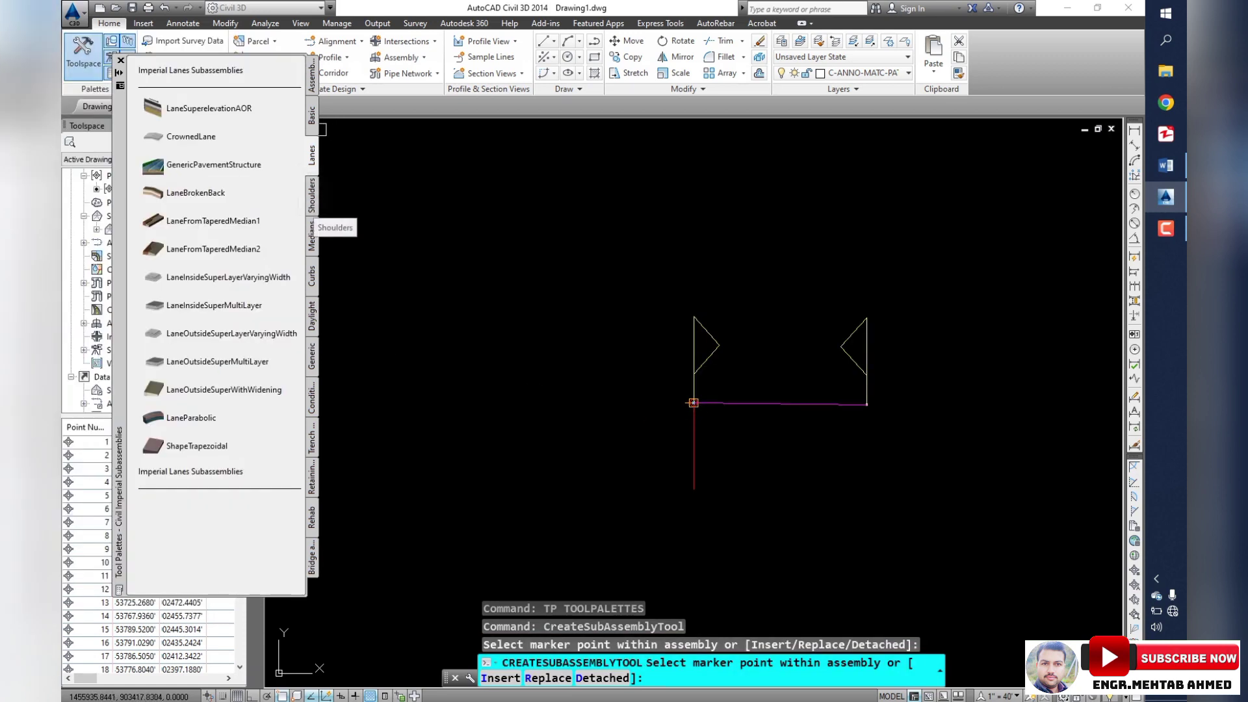
left_click(311, 195)
left_click(311, 115)
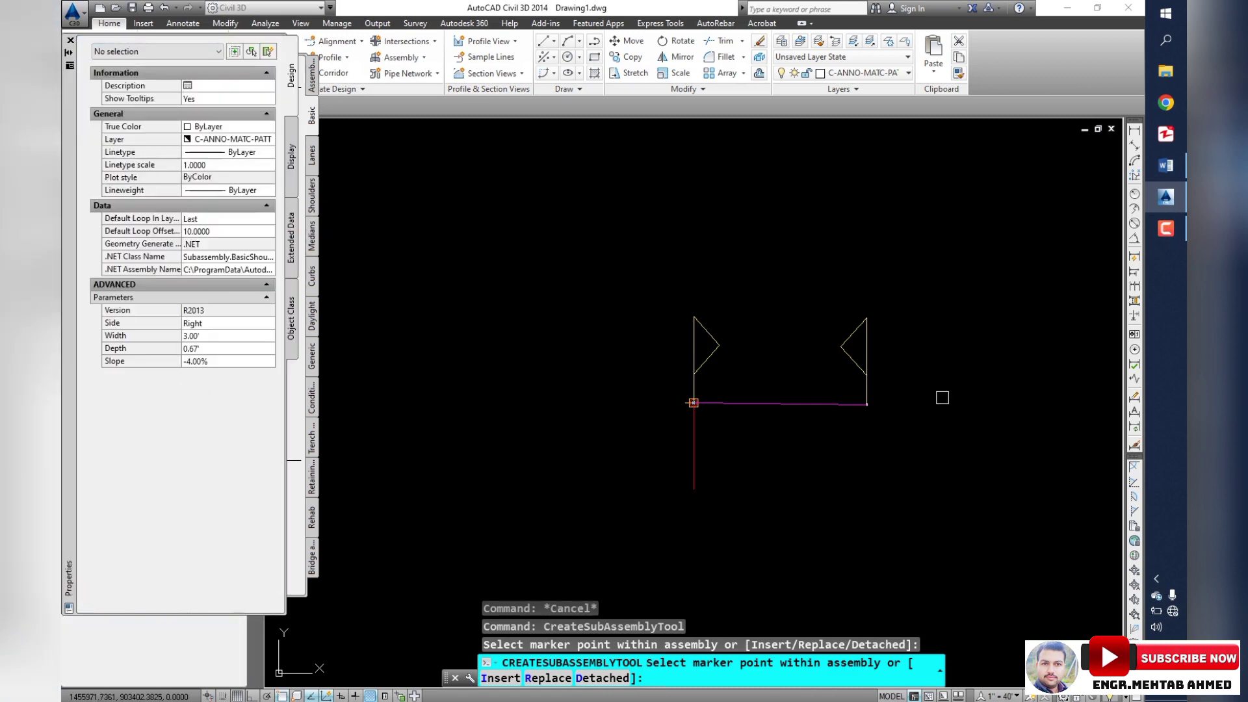
- Attach a flat 3-foot BasicShoulder with 0 depth and 0% slope at the lane's outer edge
left_click(195, 348)
type(".001")
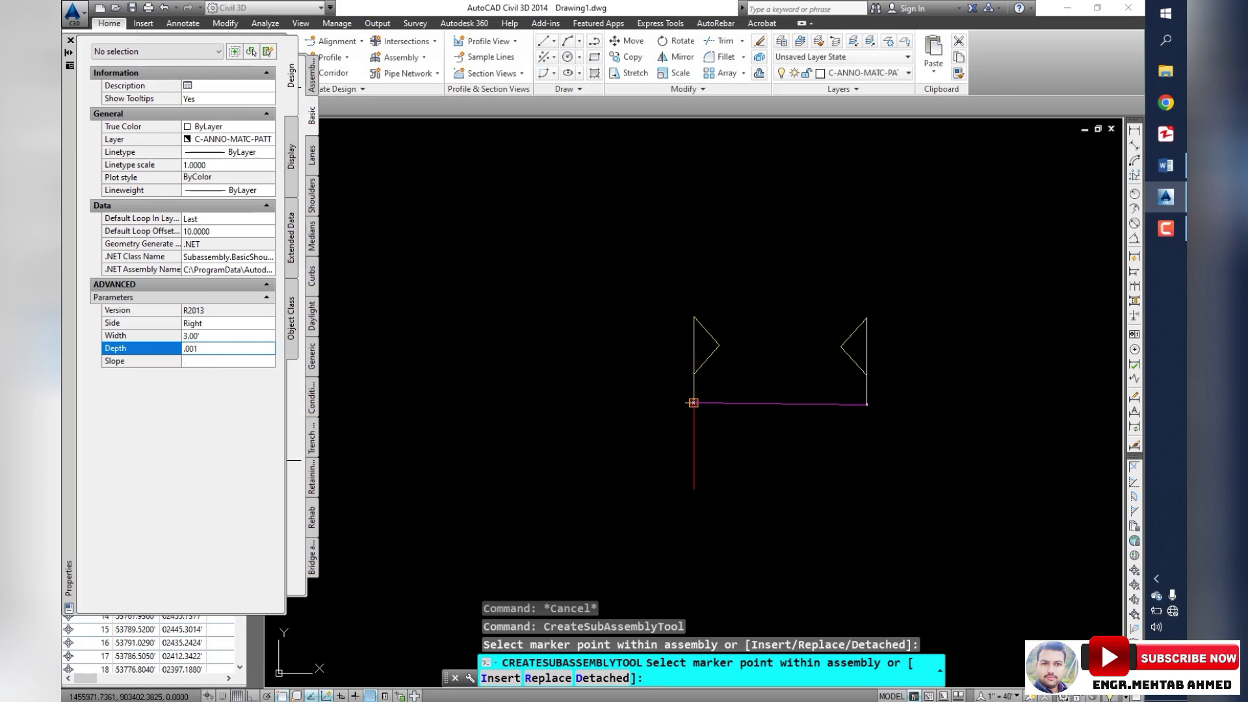
key("Tab")
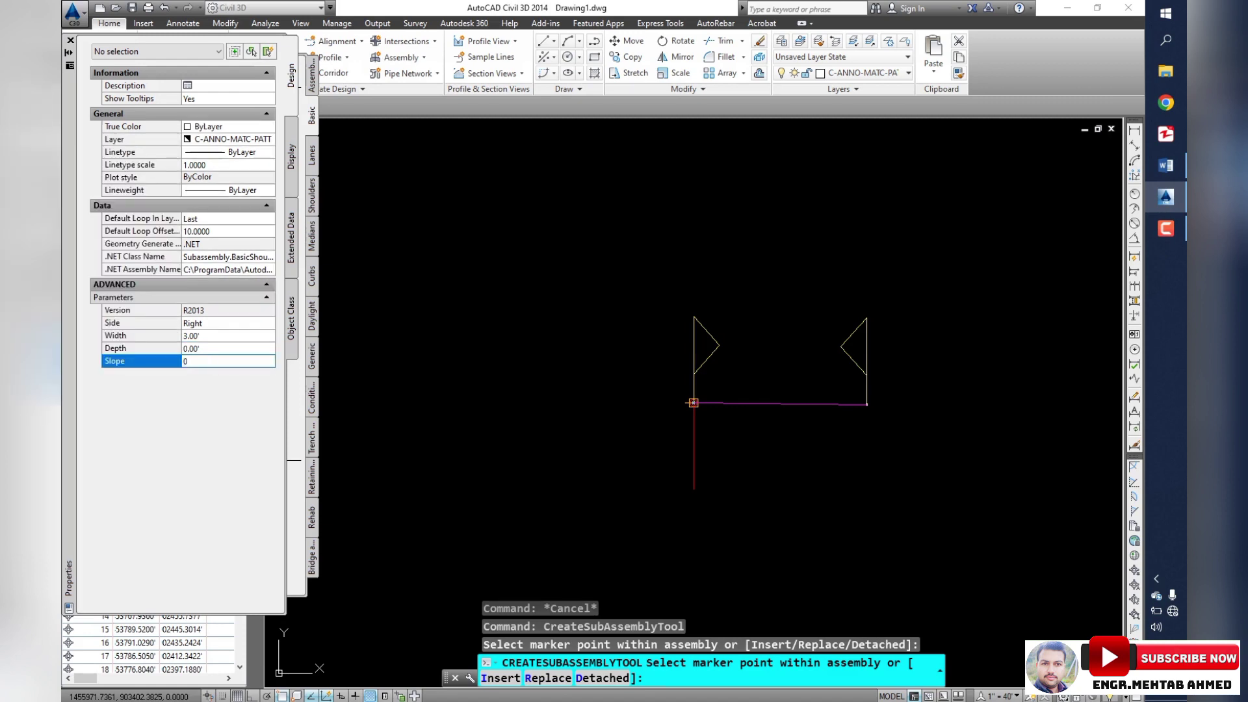
key("Return")
scroll(864, 403, "up", 3)
scroll(822, 426, "up", 3)
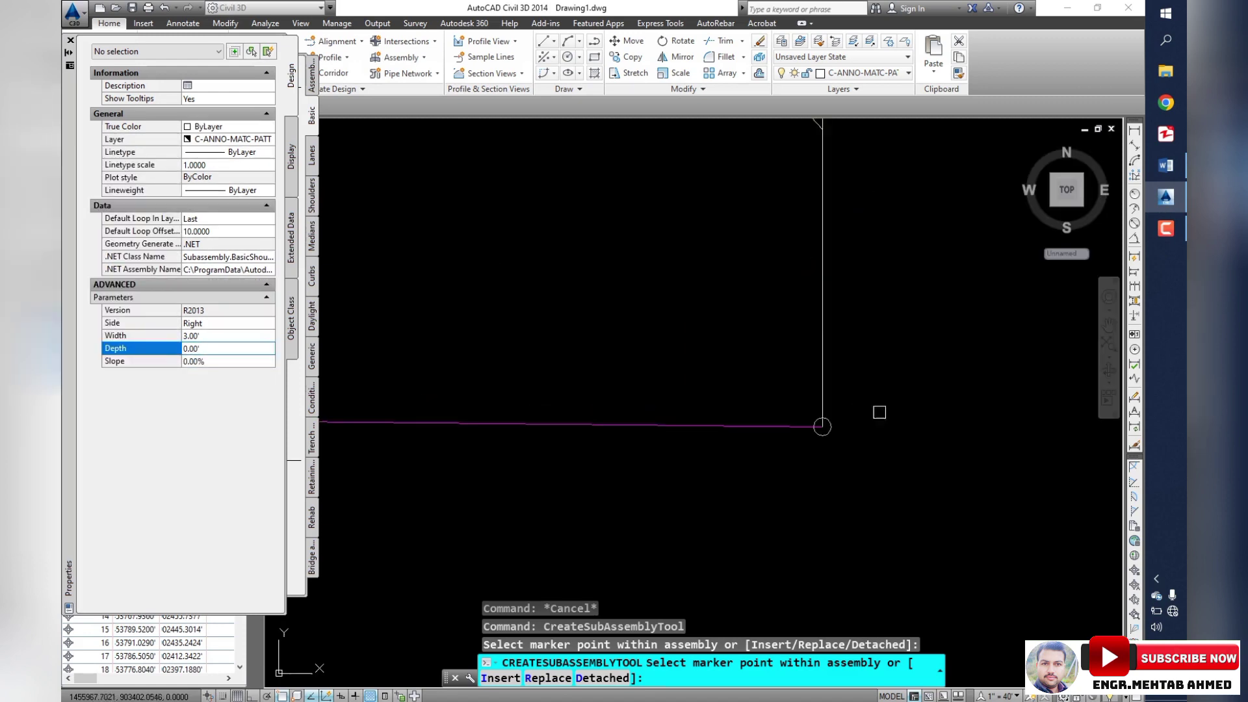
left_click(821, 426)
scroll(813, 448, "down", 3)
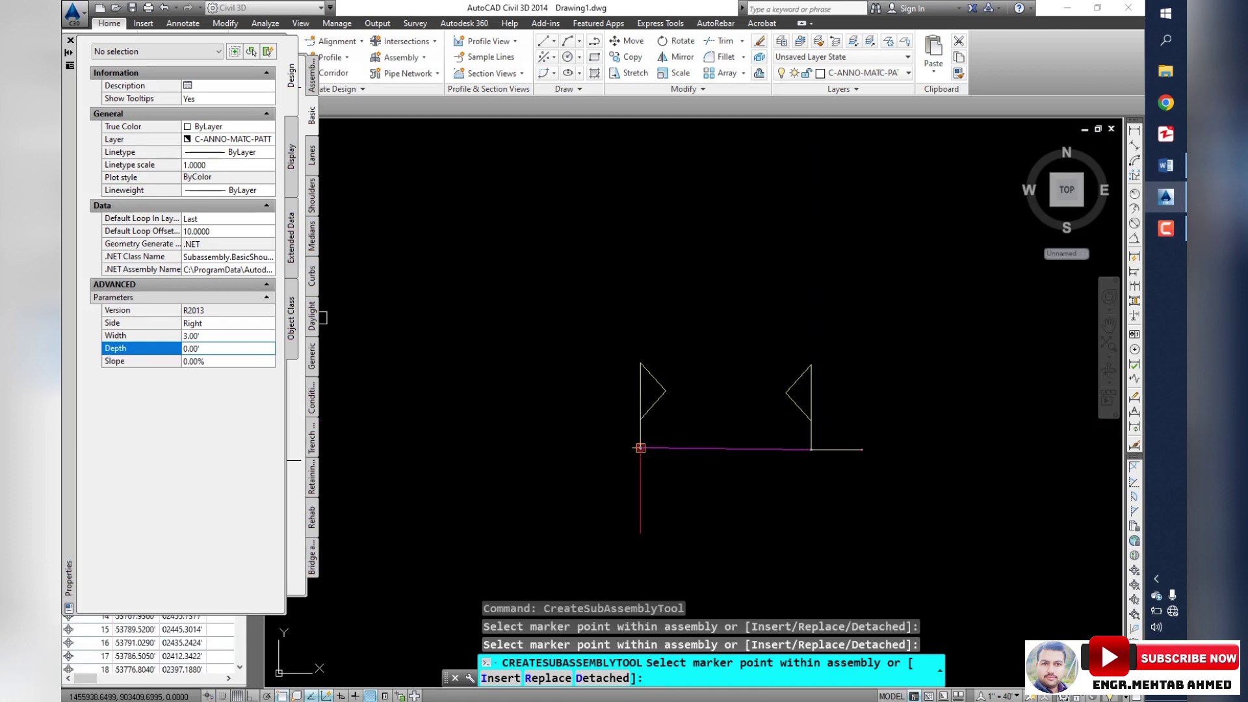
key("ctrl+1")
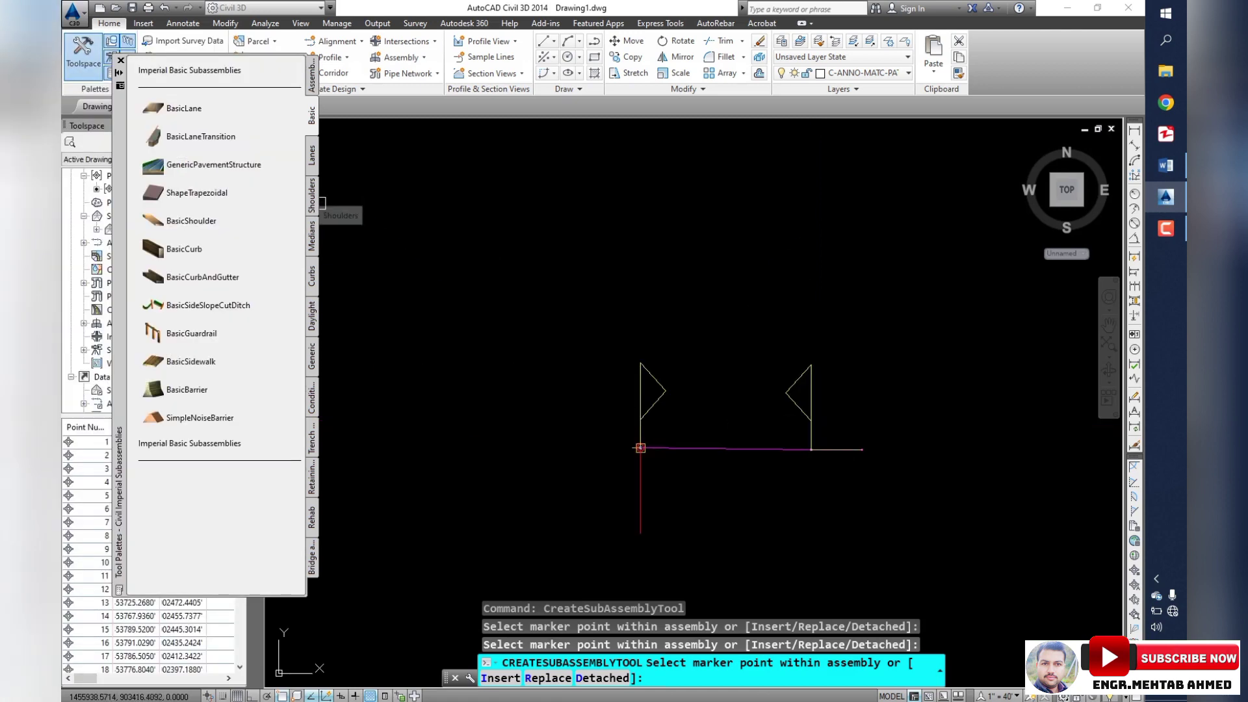
- Attach a DaylightBench with 1:1 cut and 1.5:1 fill, 100-foot max heights, beyond the shoulder
left_click(311, 315)
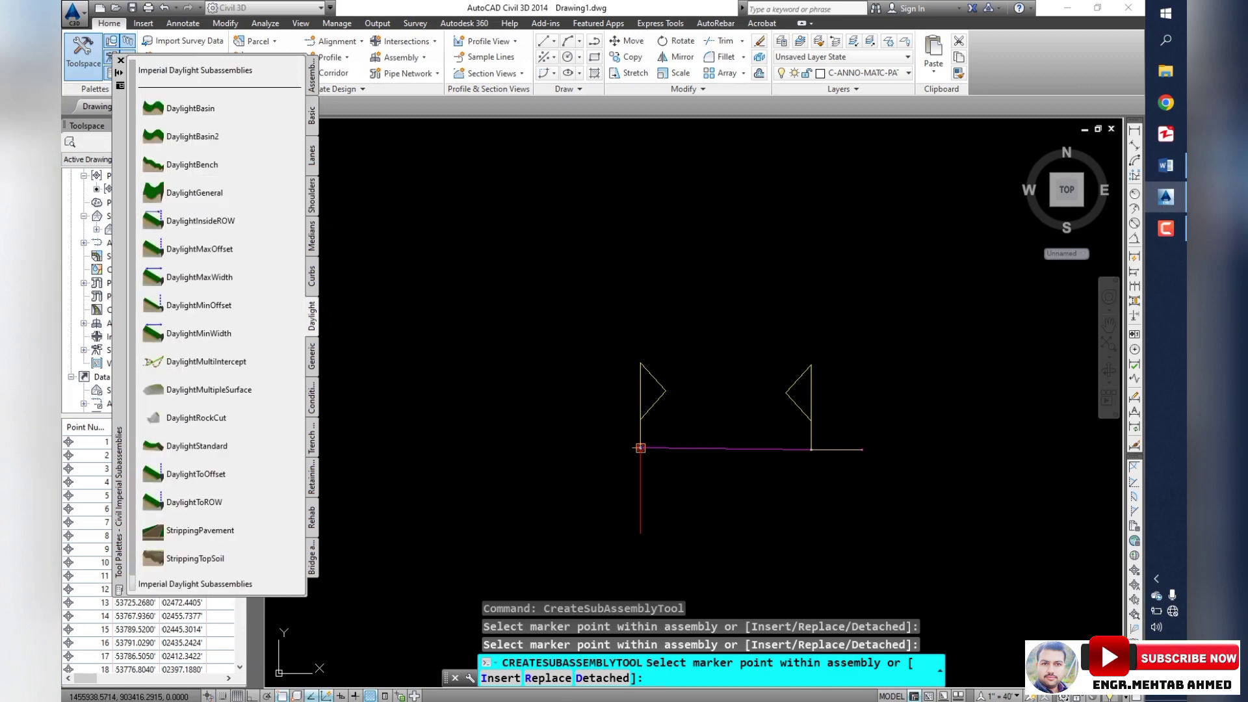
left_click(192, 165)
type("1")
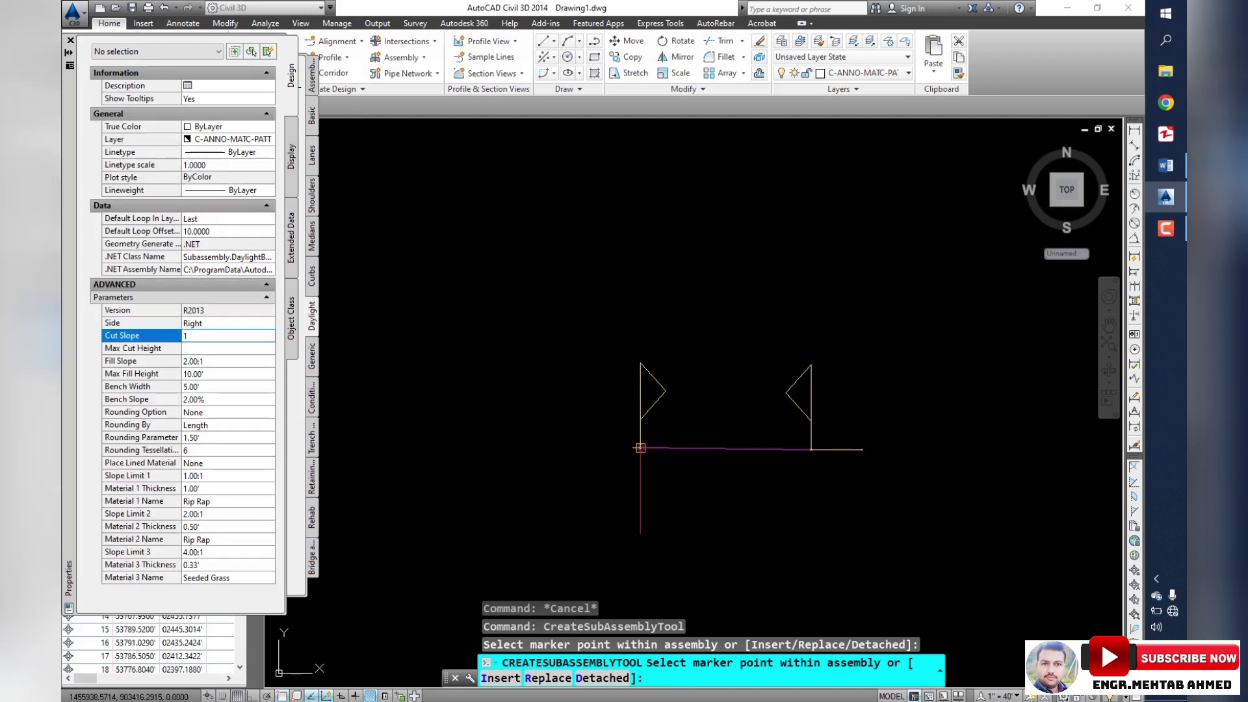
key("Tab")
type("100")
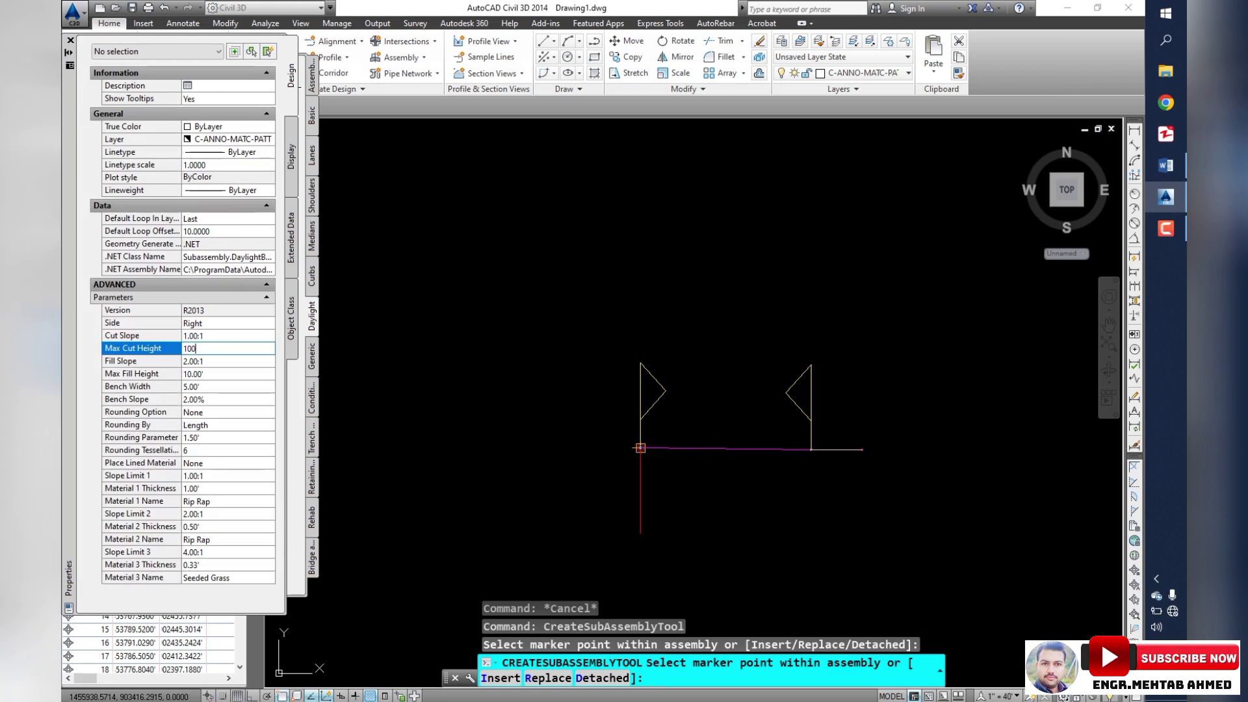
key("Tab")
type("1.5")
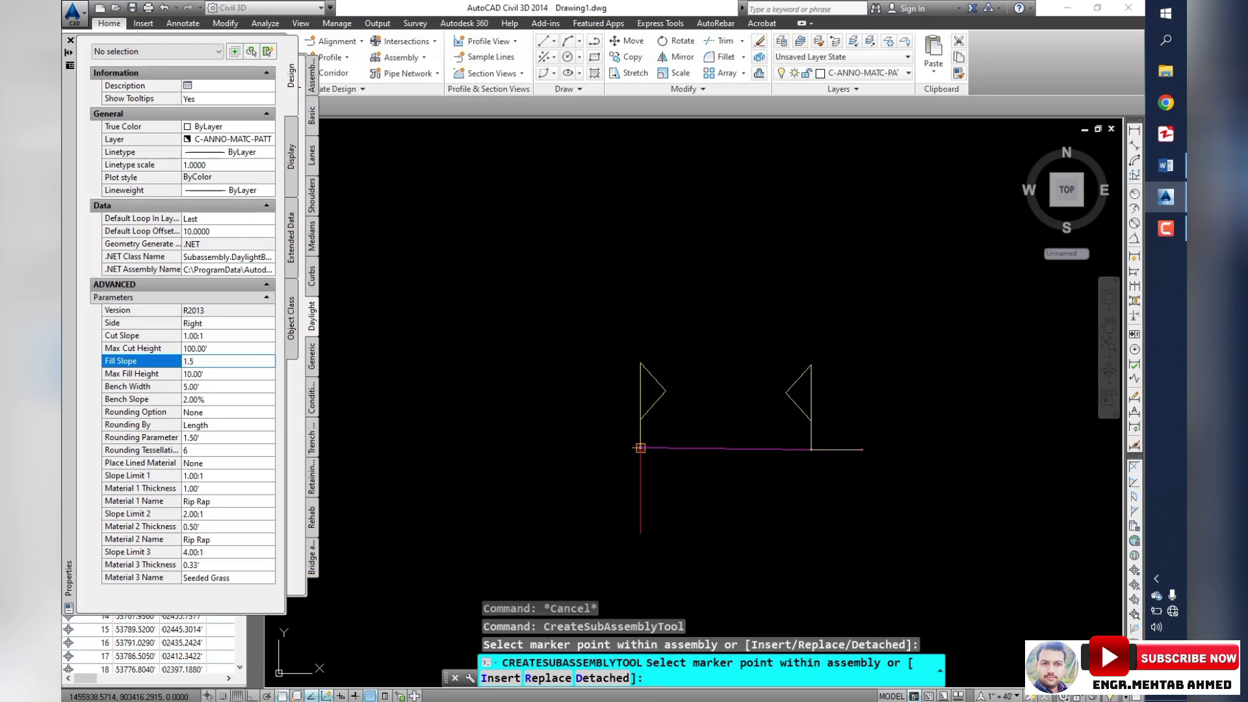
key("Tab")
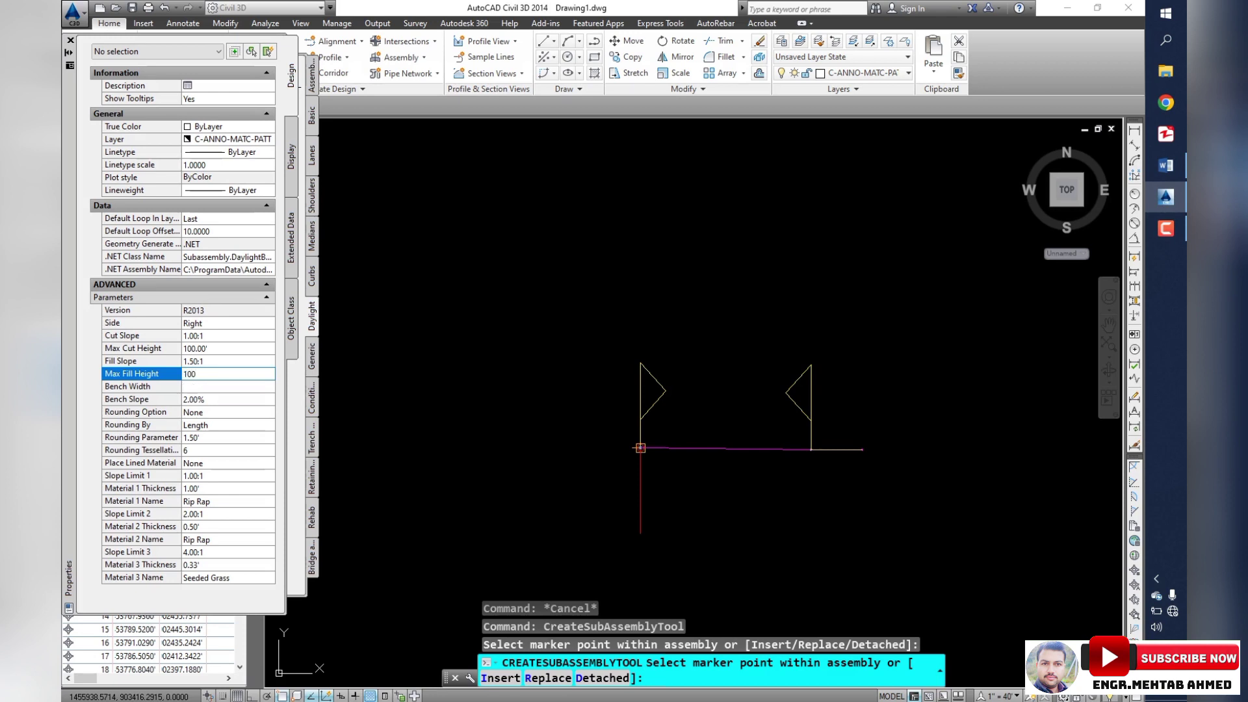
key("Tab")
scroll(845, 442, "up", 4)
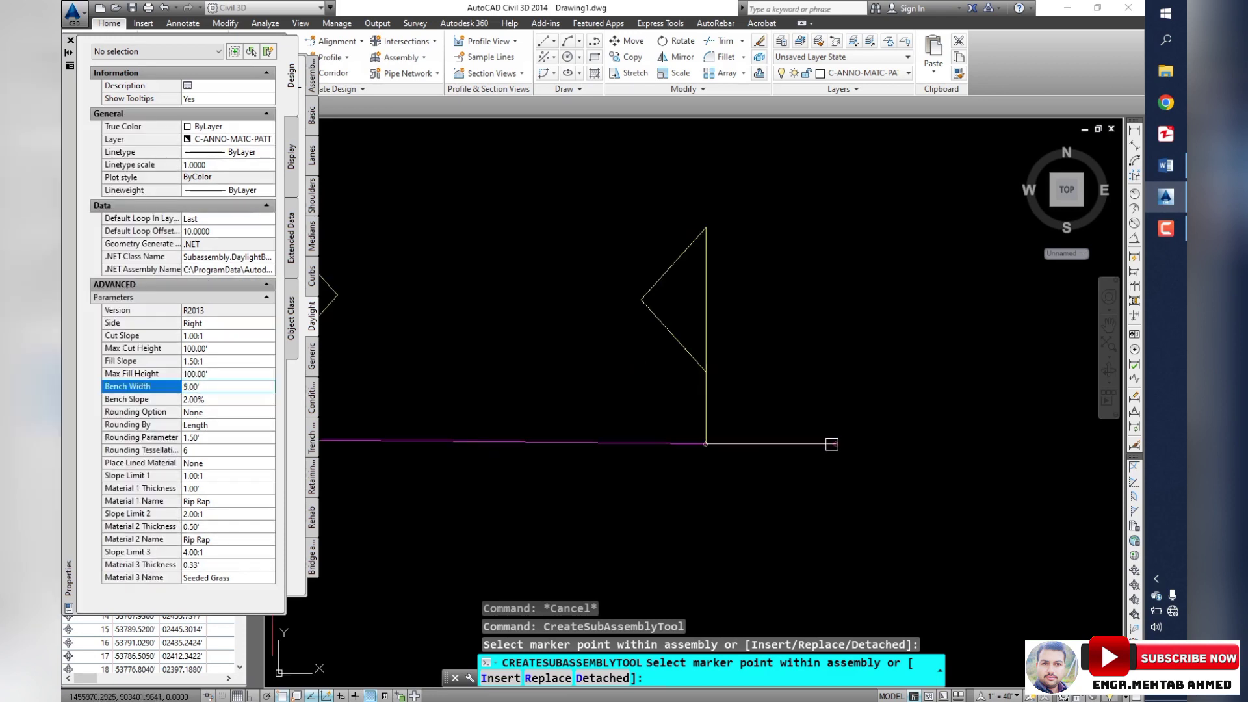
left_click(841, 442)
scroll(874, 484, "down", 4)
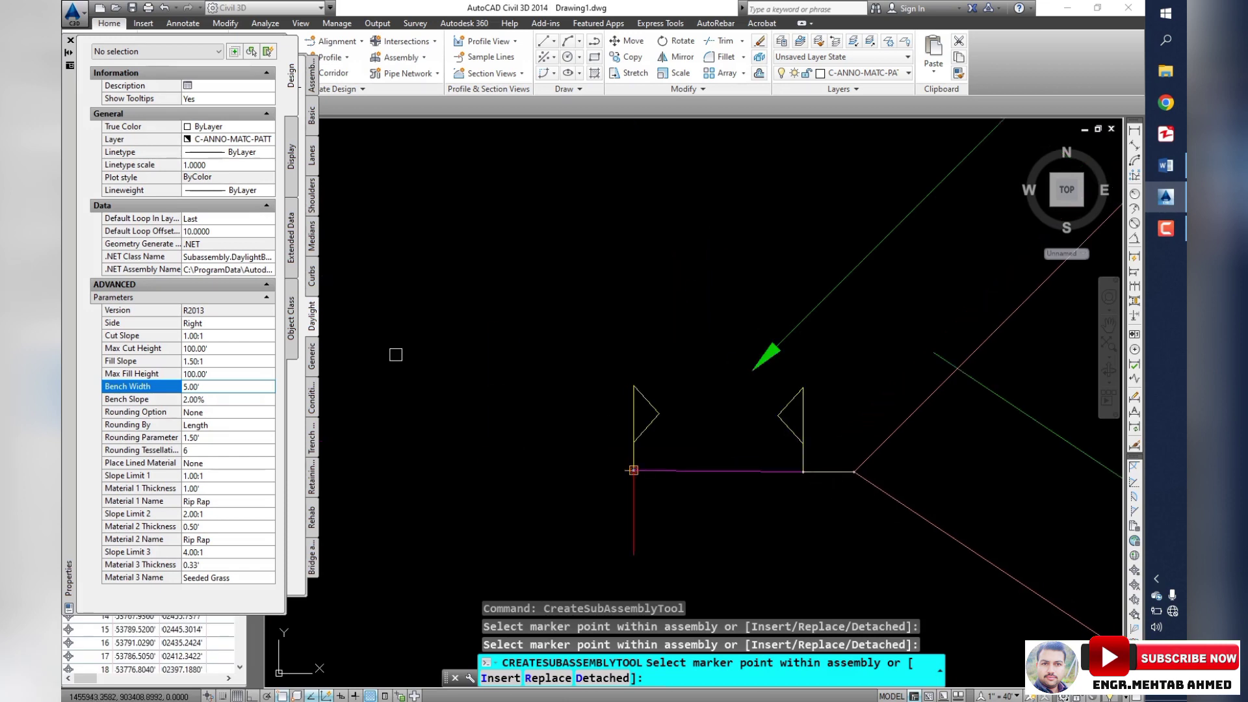
key("ctrl+1")
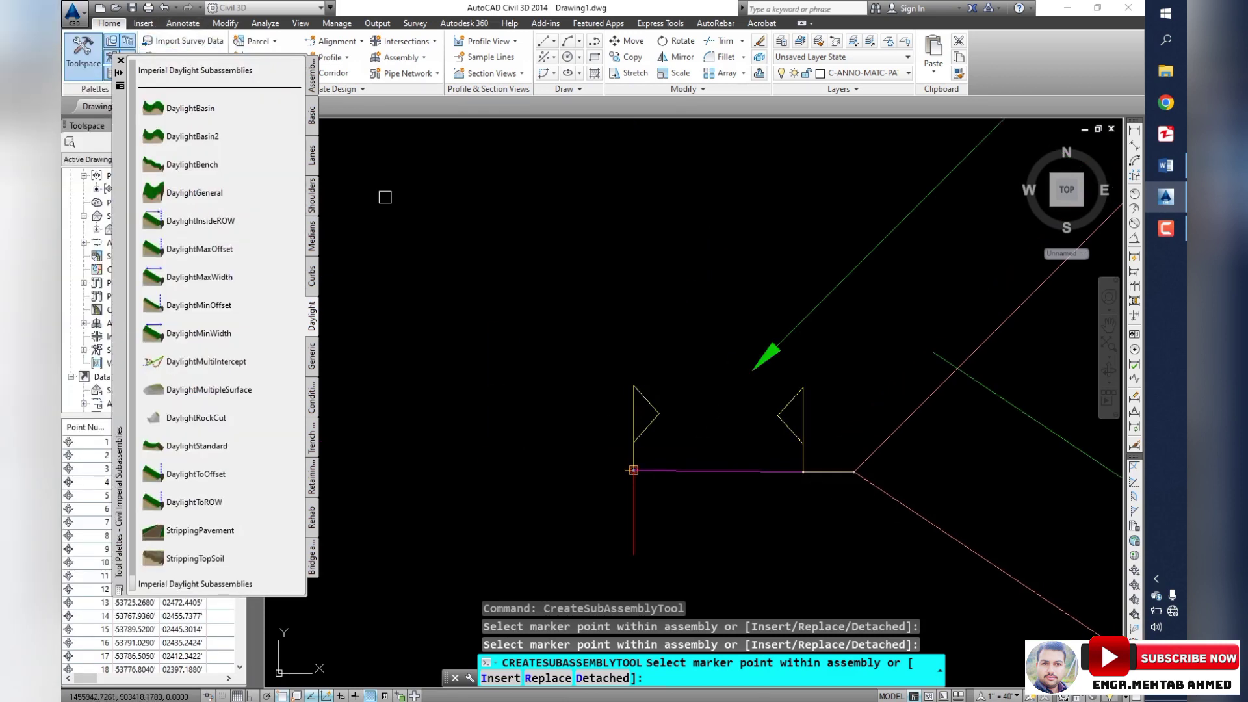
- Cancel subassembly placement and zoom to frame the right-side lane, shoulder and daylight
key("Escape")
scroll(842, 453, "down", 4)
scroll(848, 455, "down", 1)
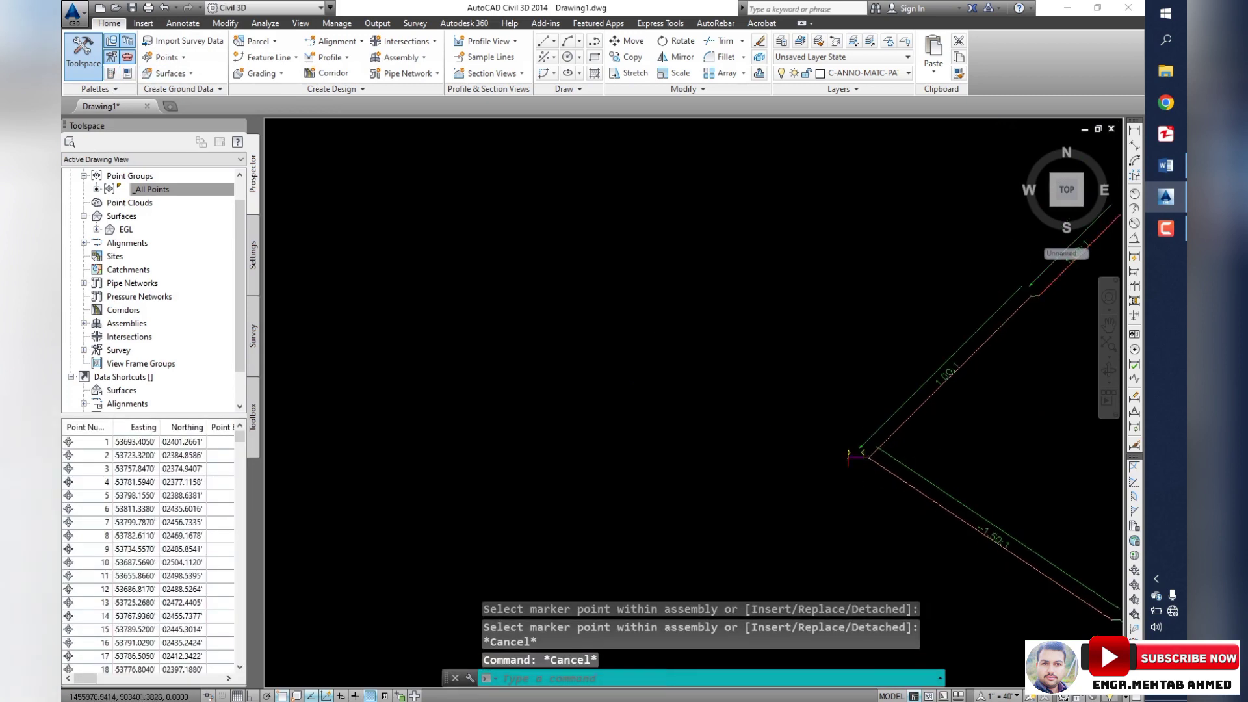
scroll(886, 459, "down", 1)
scroll(864, 416, "up", 2)
scroll(906, 349, "up", 1)
scroll(905, 351, "up", 3)
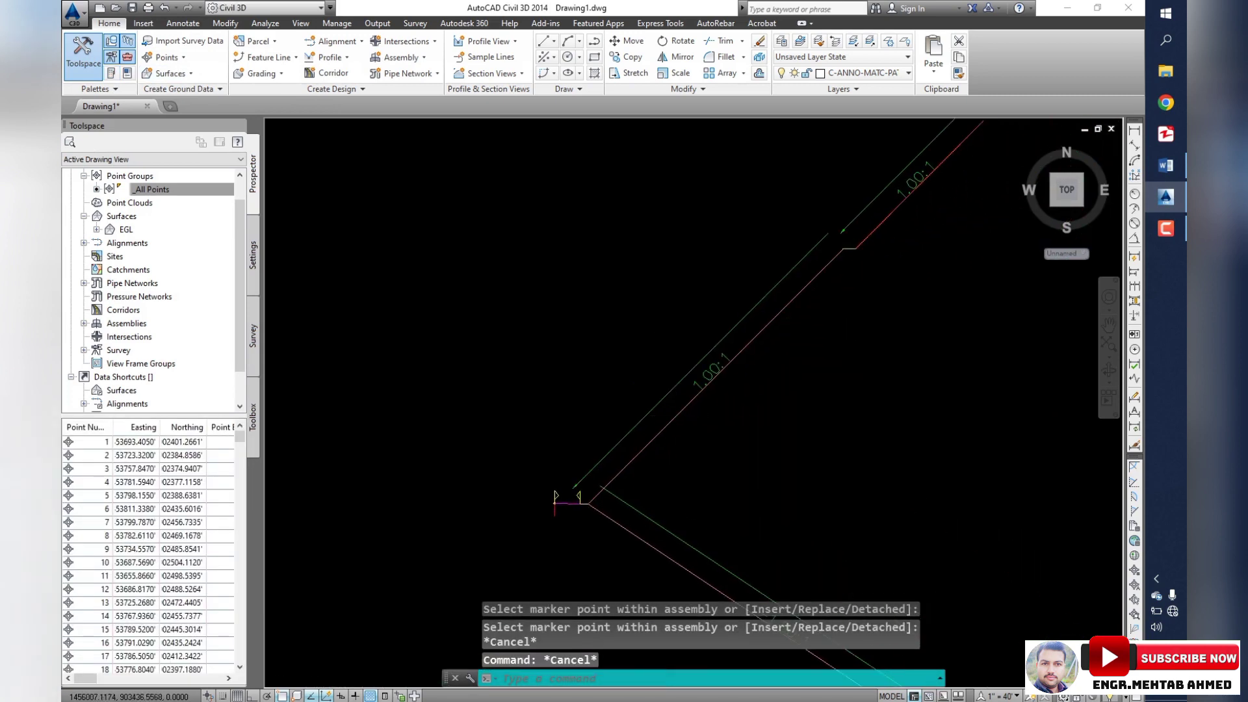
scroll(646, 390, "up", 2)
scroll(646, 394, "down", 2)
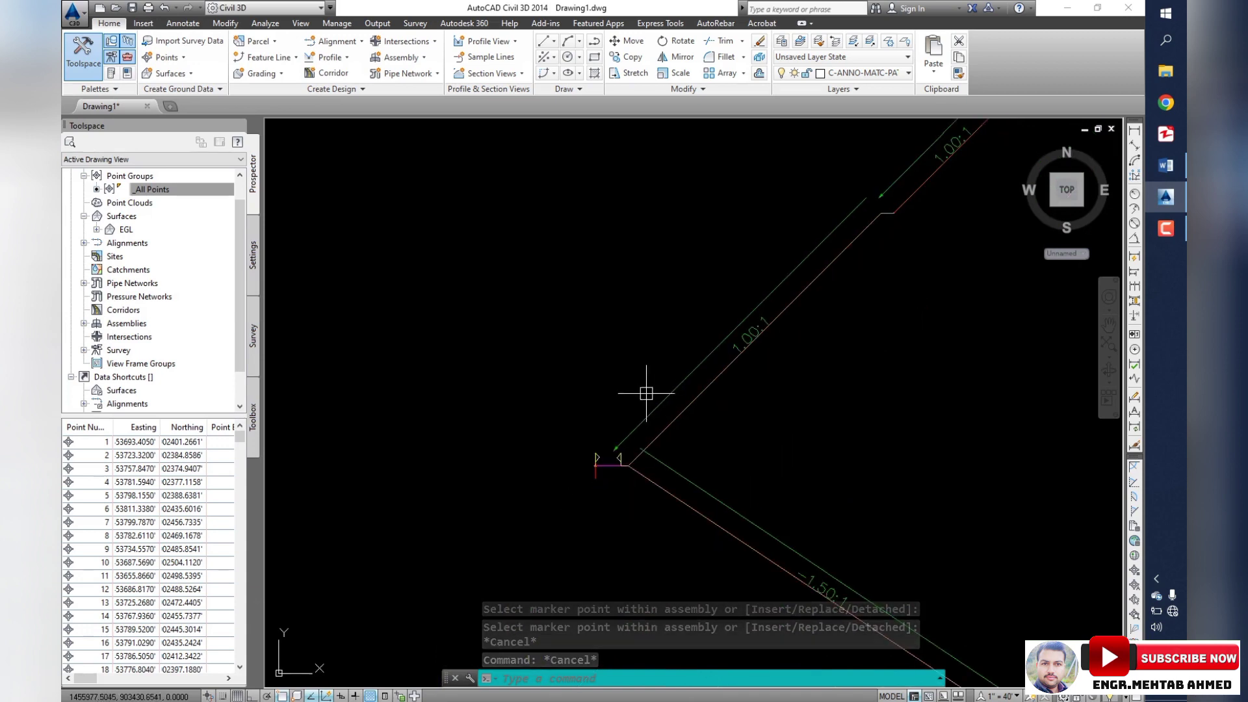
scroll(735, 314, "up", 2)
scroll(800, 259, "down", 2)
scroll(800, 259, "down", 1)
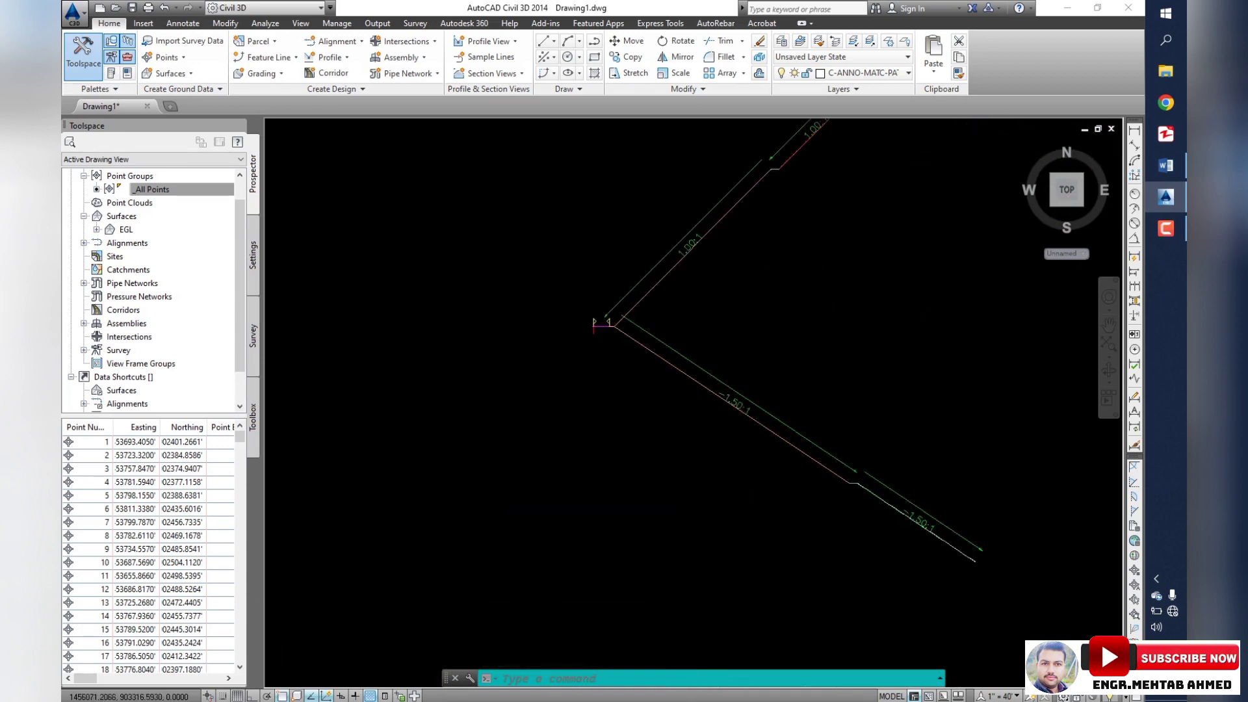
scroll(733, 390, "up", 2)
scroll(746, 409, "down", 2)
scroll(596, 306, "up", 1)
scroll(634, 321, "up", 2)
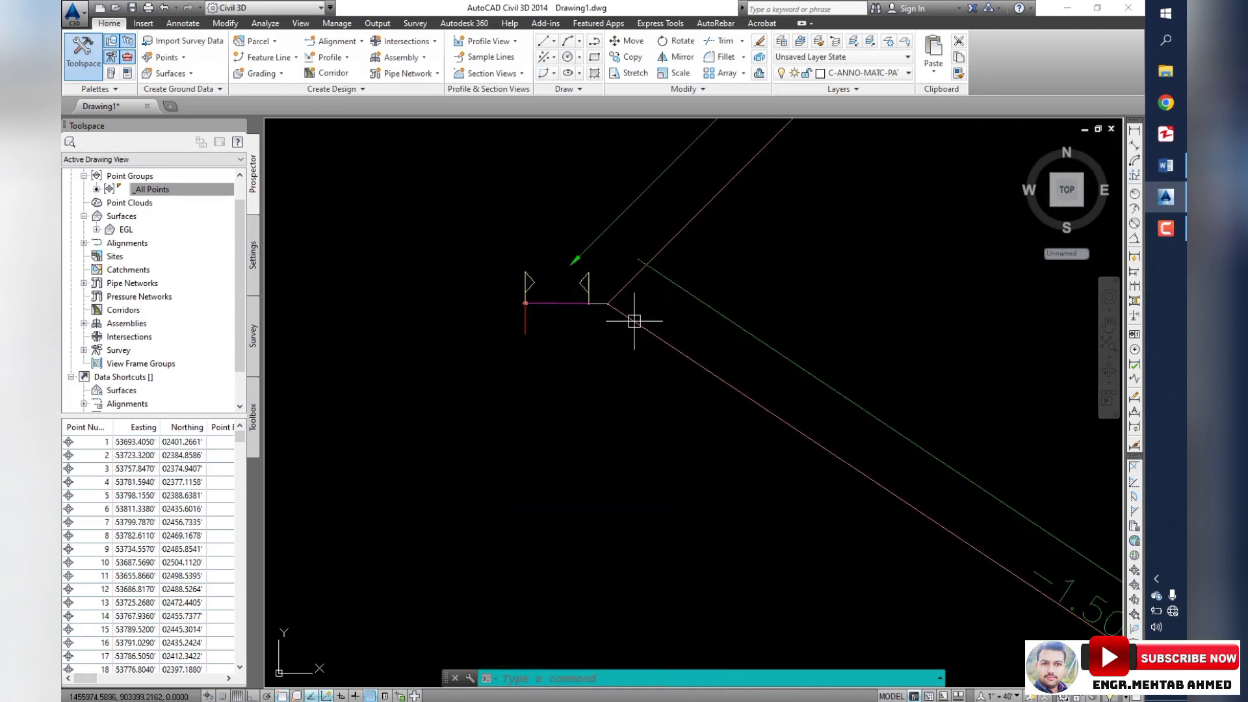
scroll(635, 321, "up", 3)
- Window-select the right-side lane, shoulder and daylight and mirror them to the left side
left_click(614, 354)
left_click(494, 234)
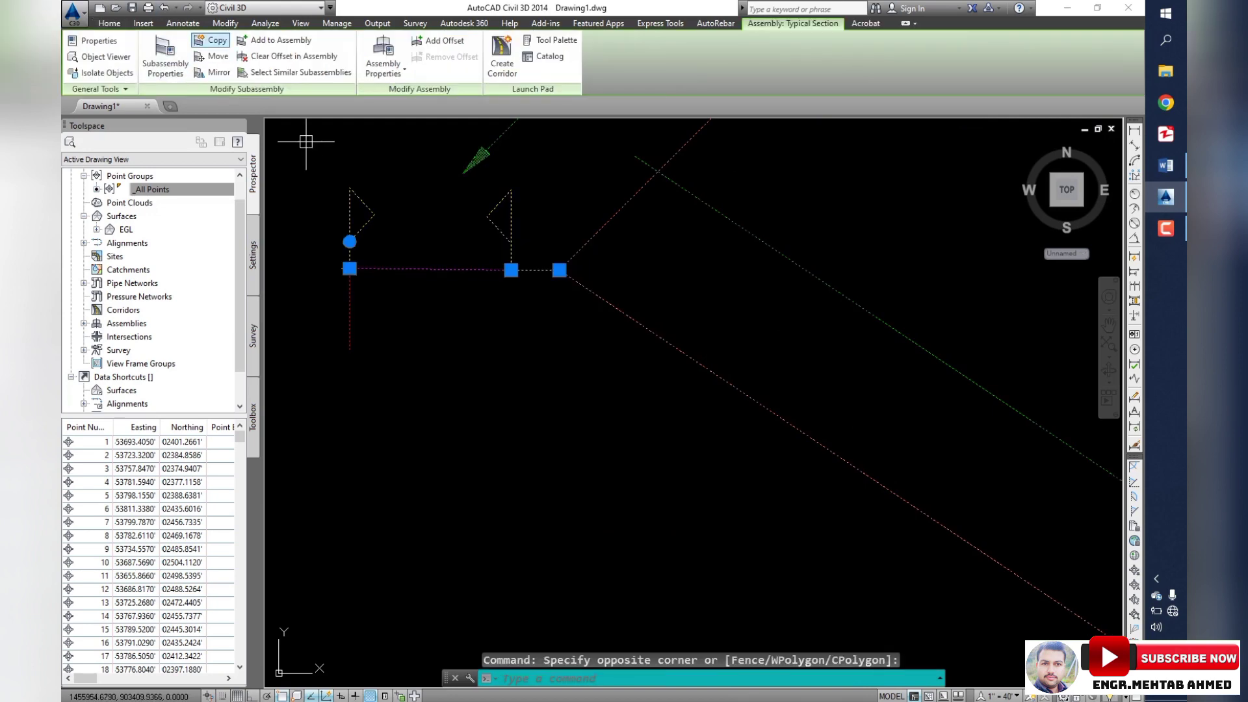
left_click(215, 72)
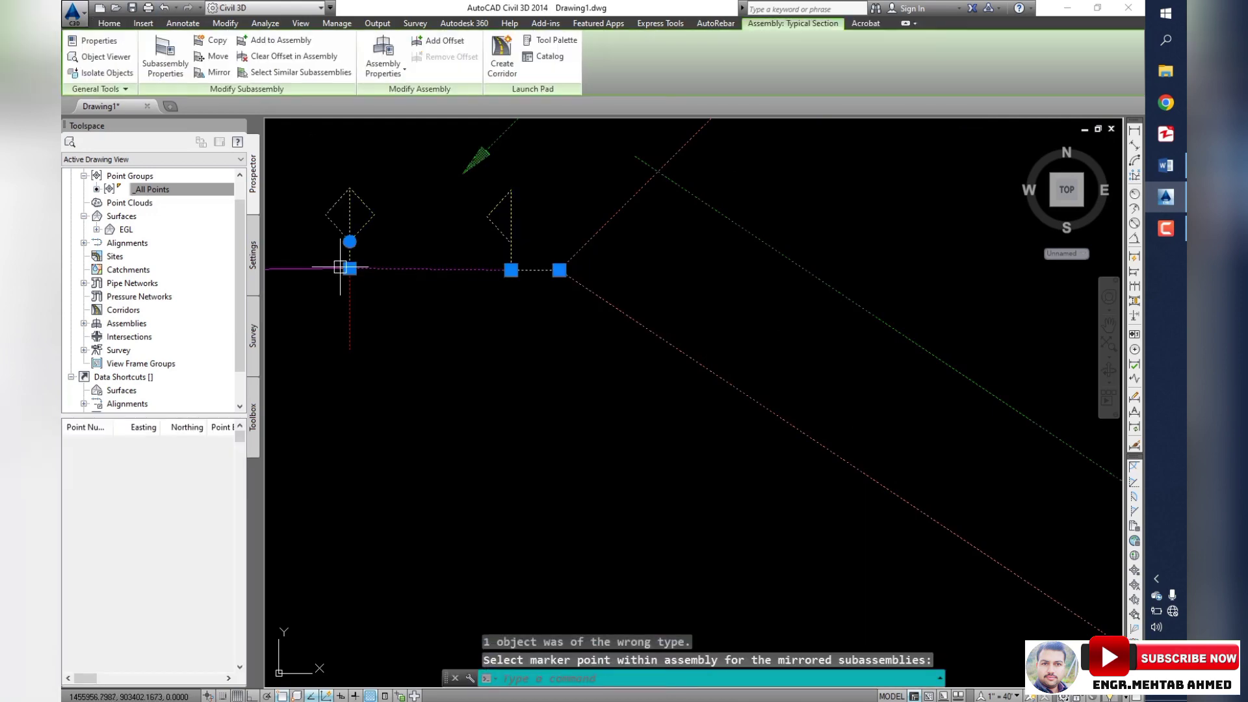
key("Escape")
scroll(557, 345, "down", 3)
middle_click_drag(557, 346, 858, 354)
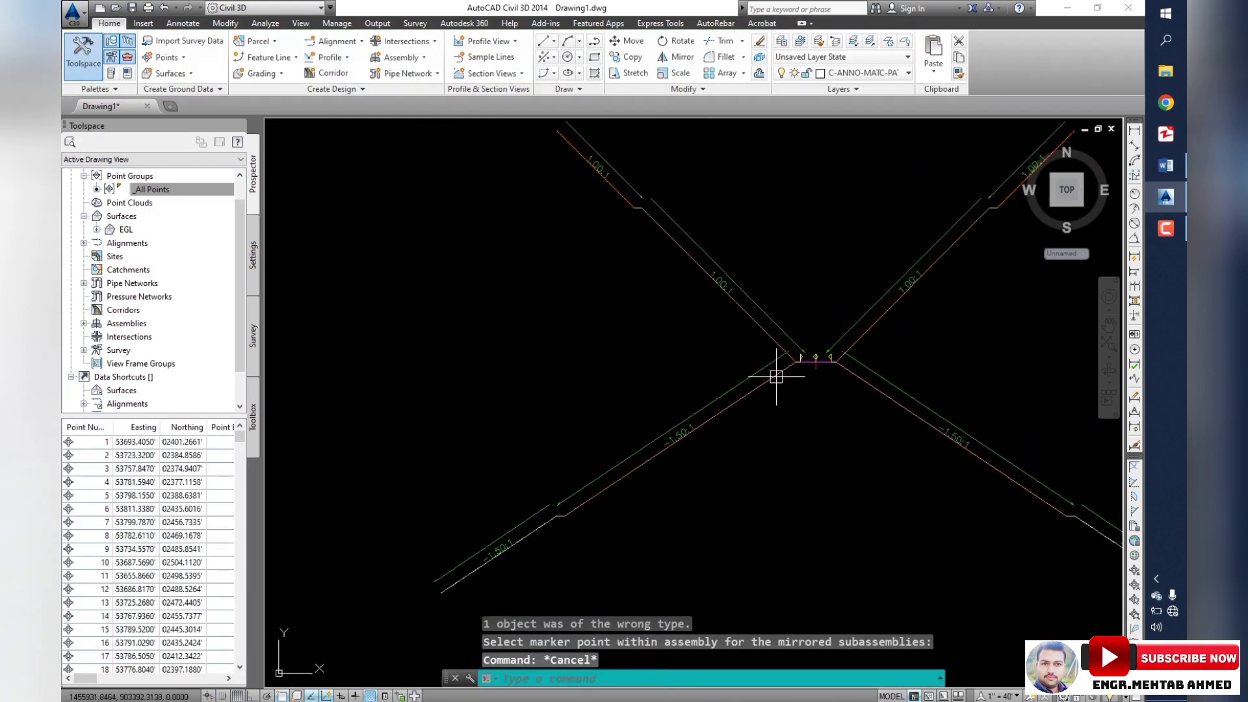
scroll(776, 377, "down", 5)
scroll(705, 382, "down", 3)
- Start a new corridor named Roadway using the Design profile
middle_click_drag(518, 287, 432, 200)
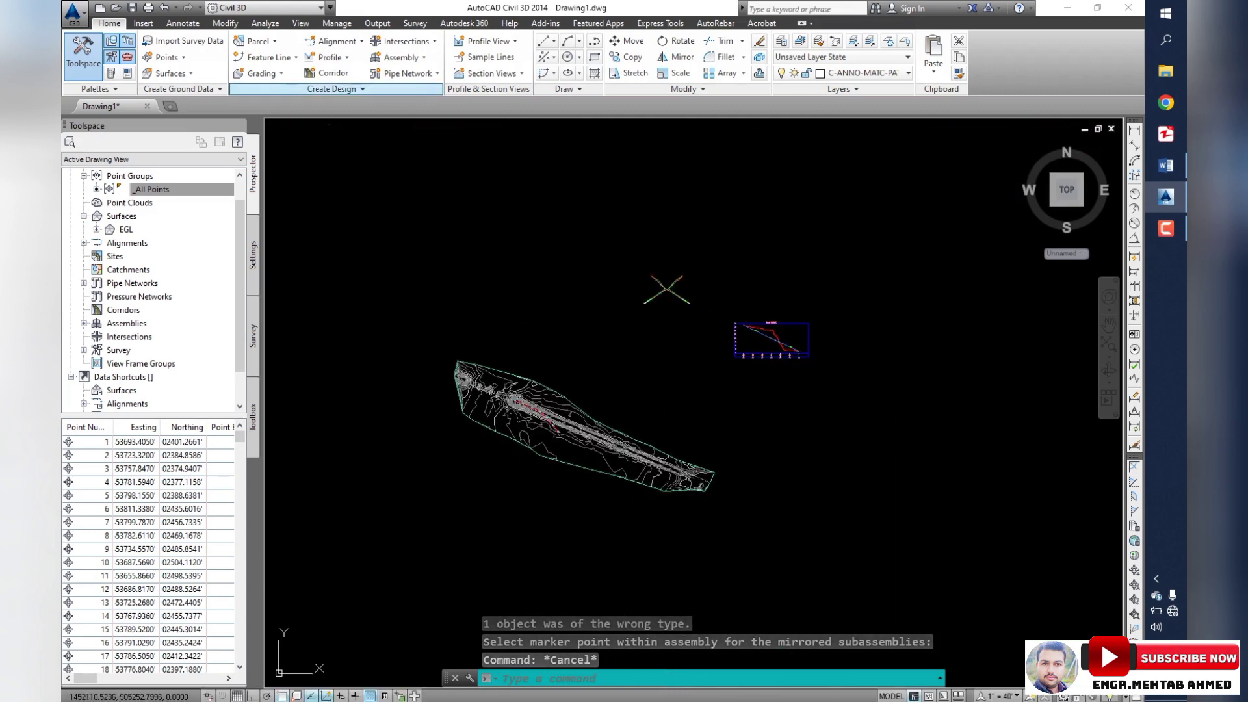
left_click(328, 73)
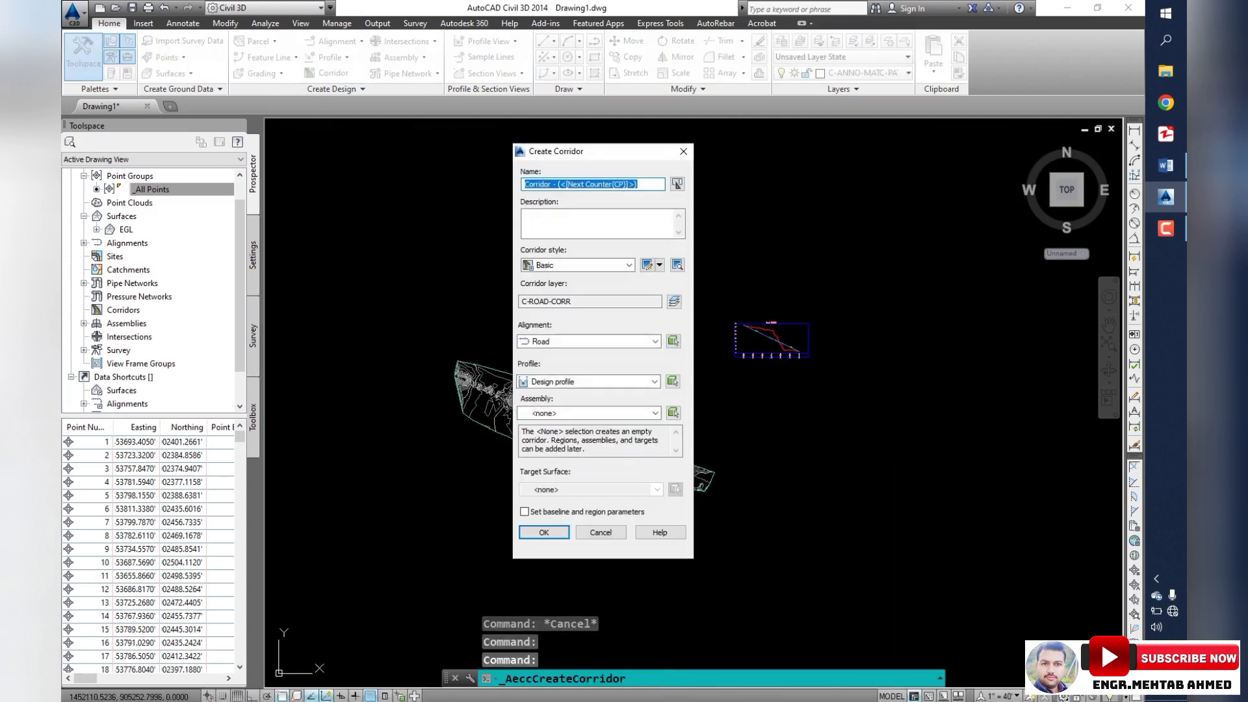
type("Ro")
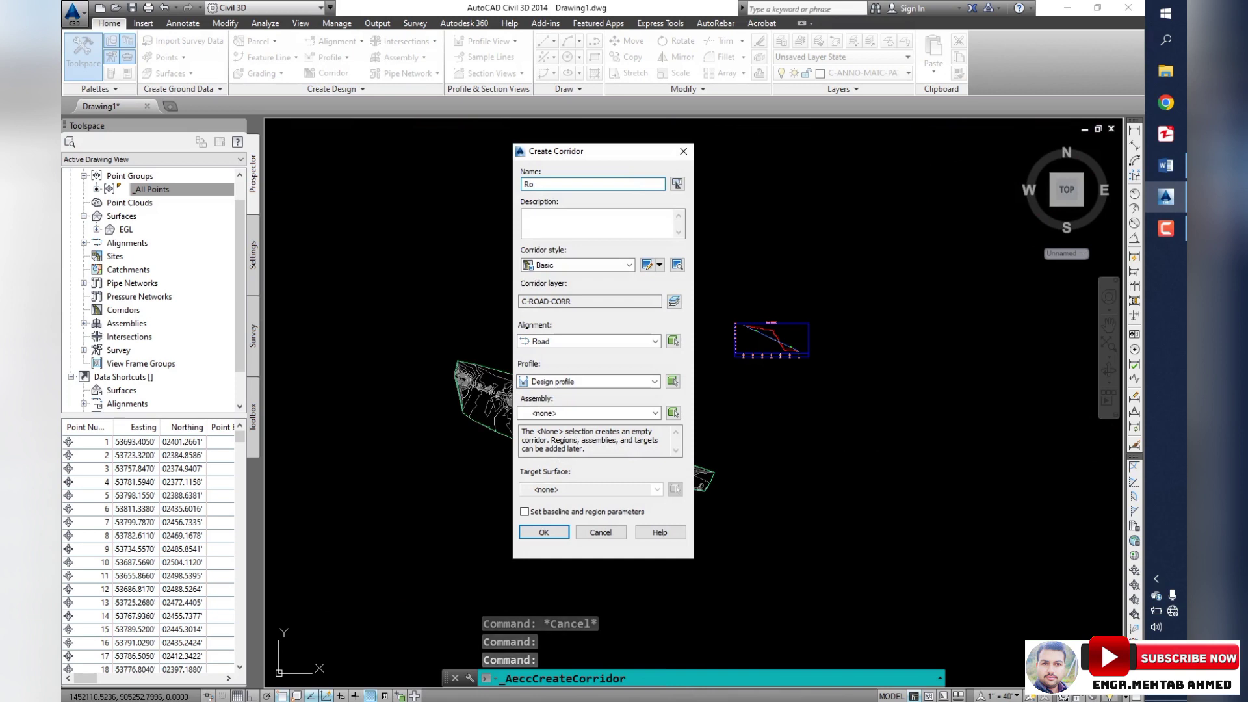
type("adway")
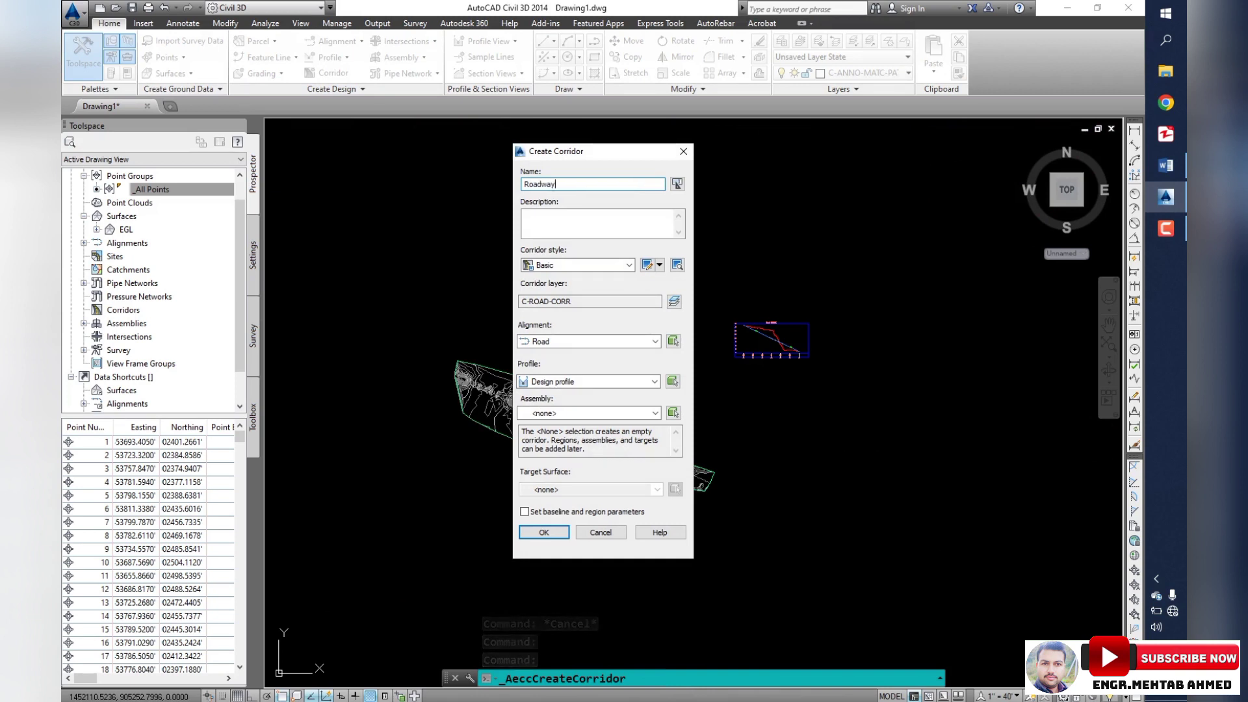
left_click(654, 382)
left_click(552, 392)
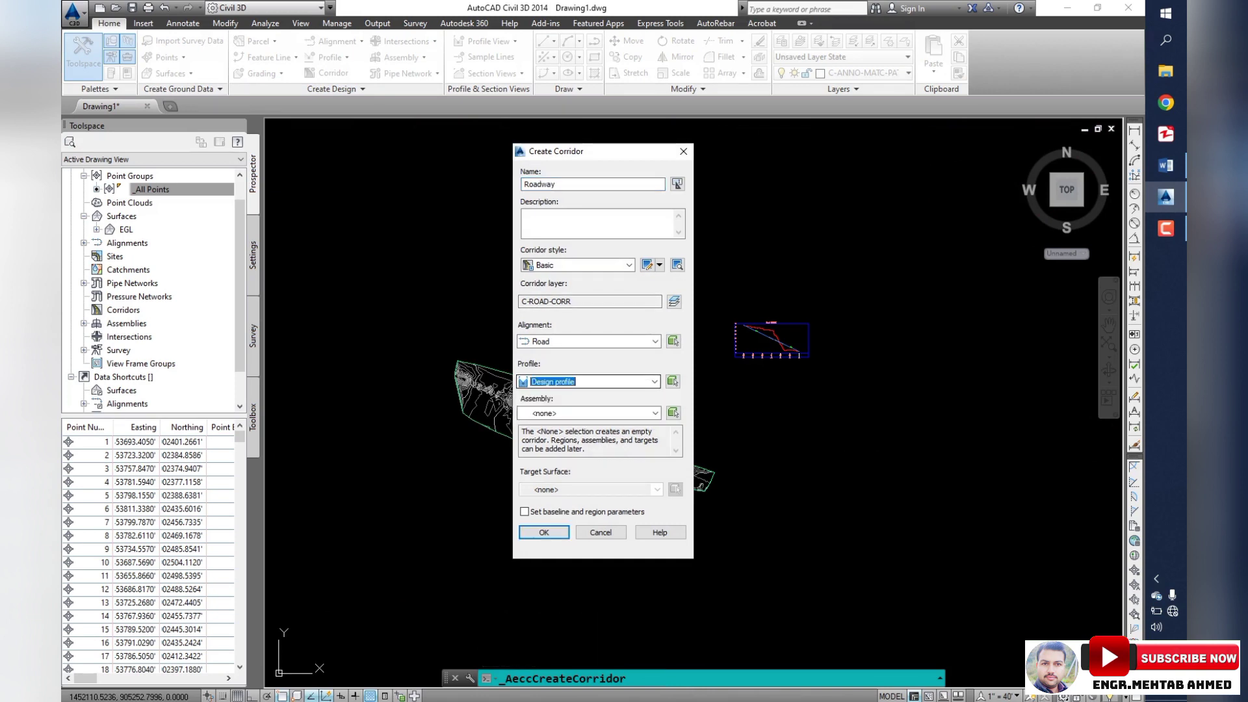
left_click(654, 381)
left_click(553, 393)
- Choose the Typical Section assembly and EGL target surface, and create the corridor
key("shift+Tab")
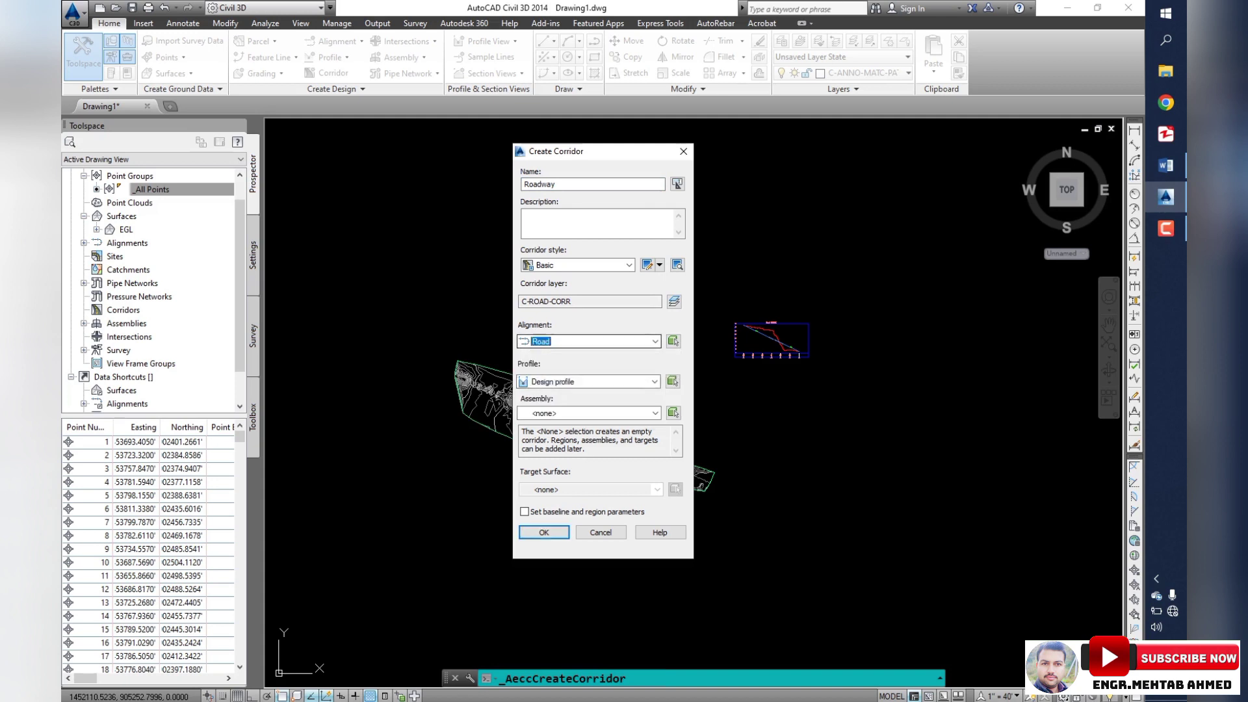
left_click(654, 412)
left_click(552, 424)
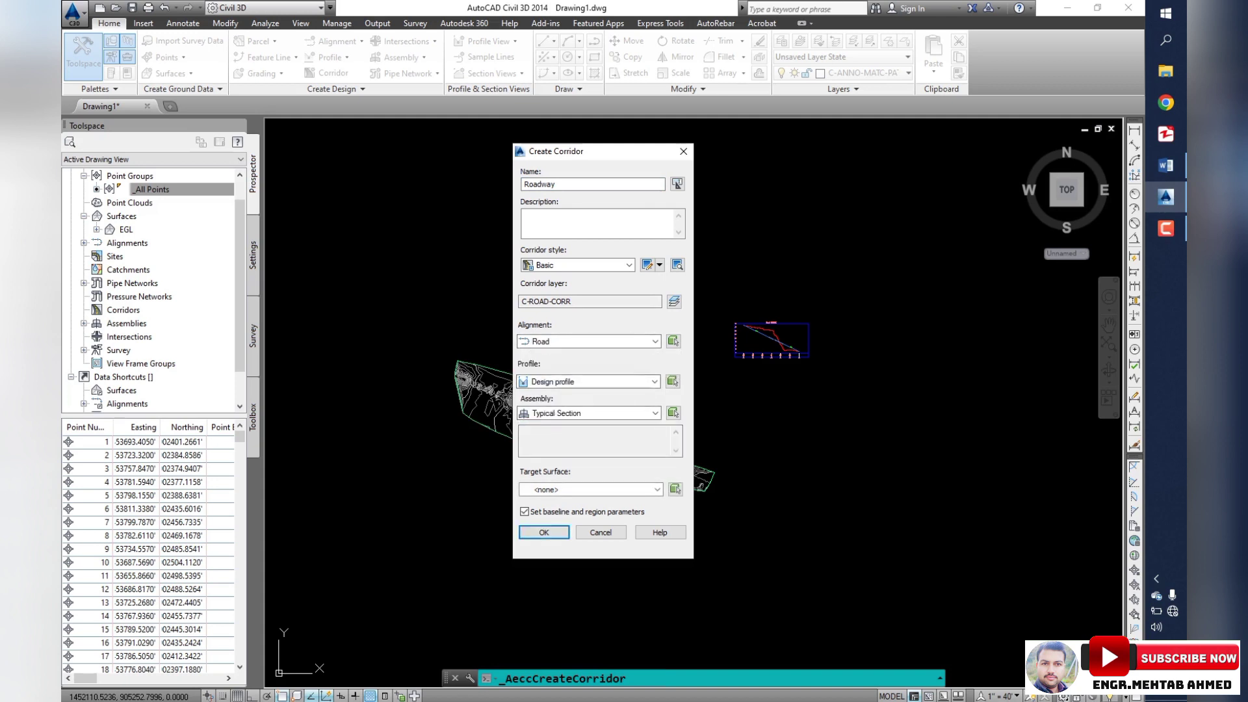
left_click(523, 511)
left_click(656, 489)
left_click(546, 501)
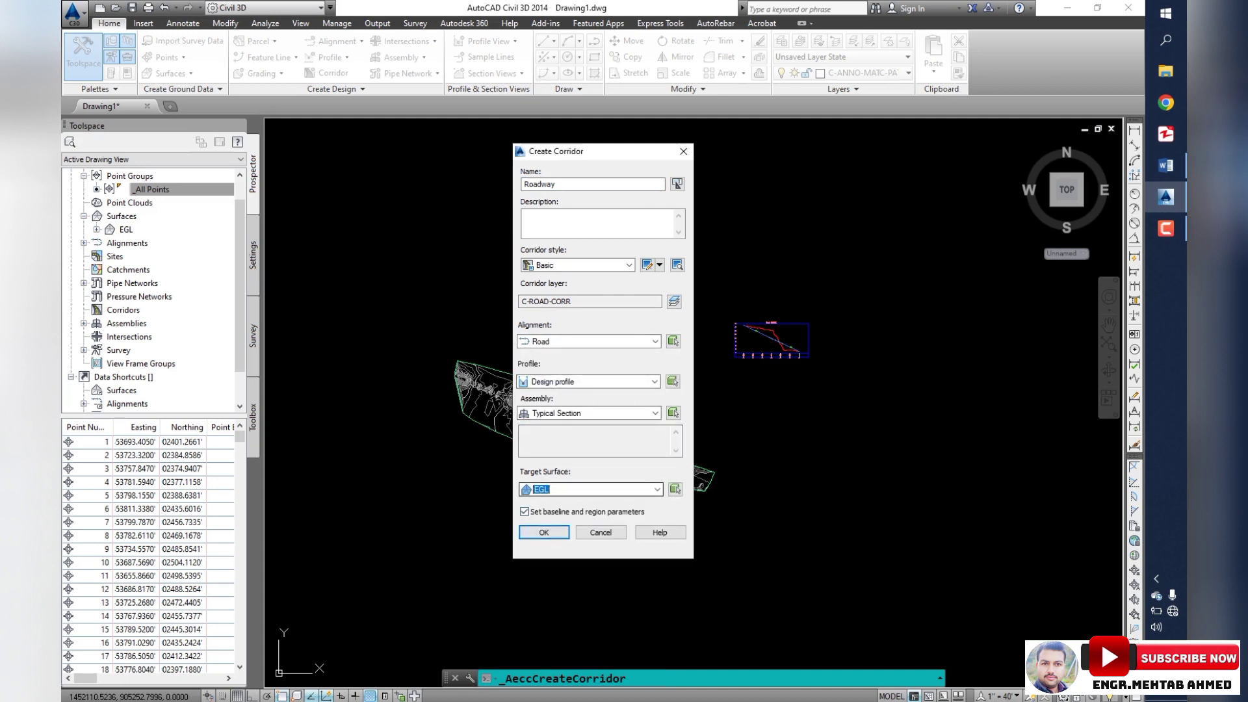
key("Return")
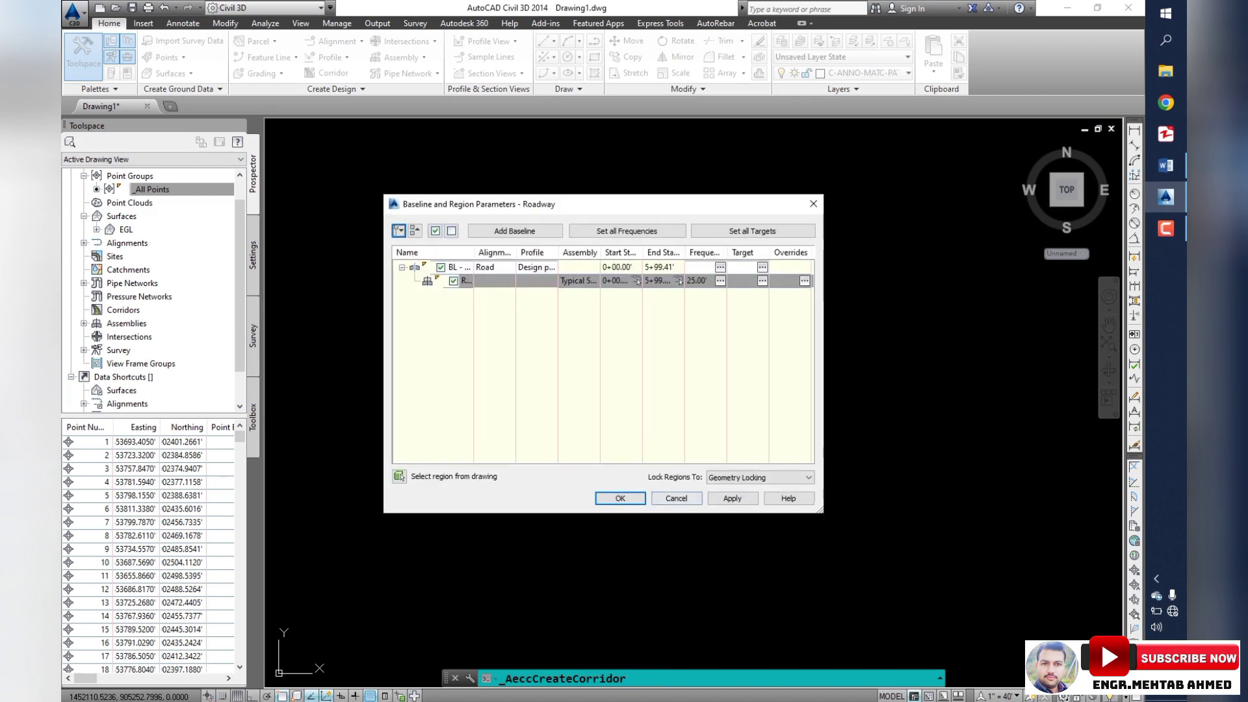
key("Return")
key("Return")
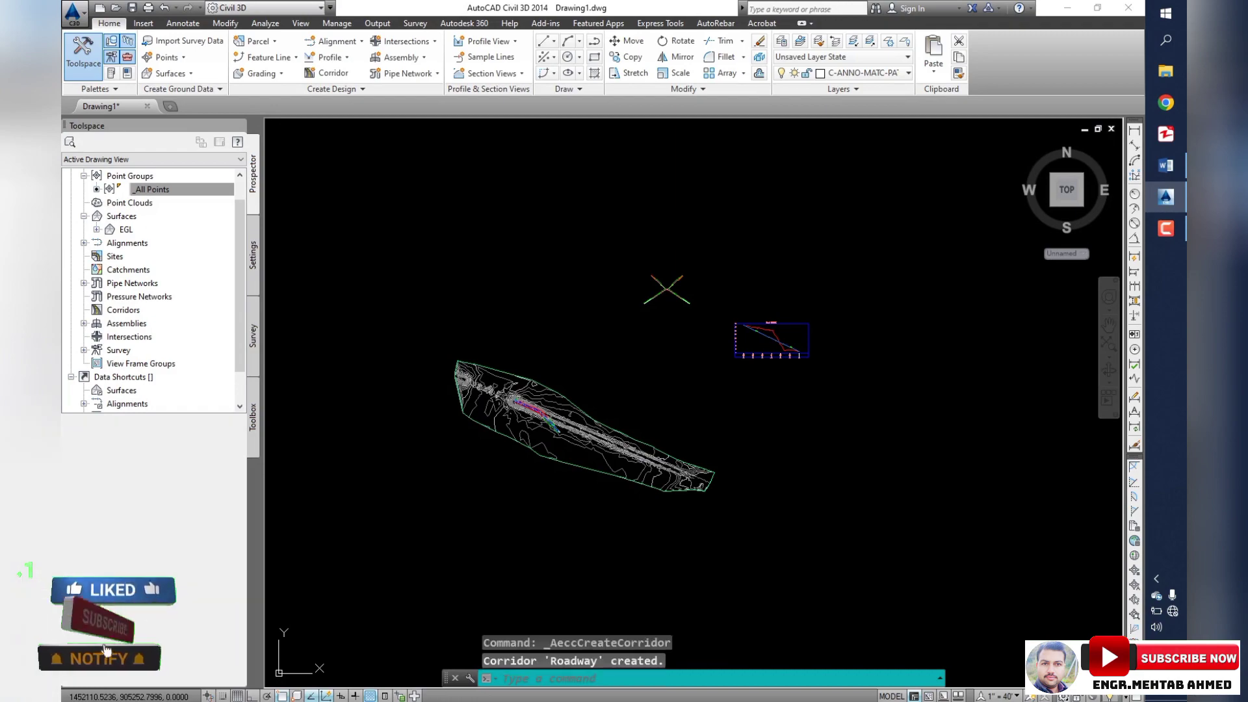
- Zoom around the new corridor and select the Roadway corridor
scroll(487, 405, "up", 3)
scroll(669, 412, "up", 3)
scroll(747, 405, "up", 3)
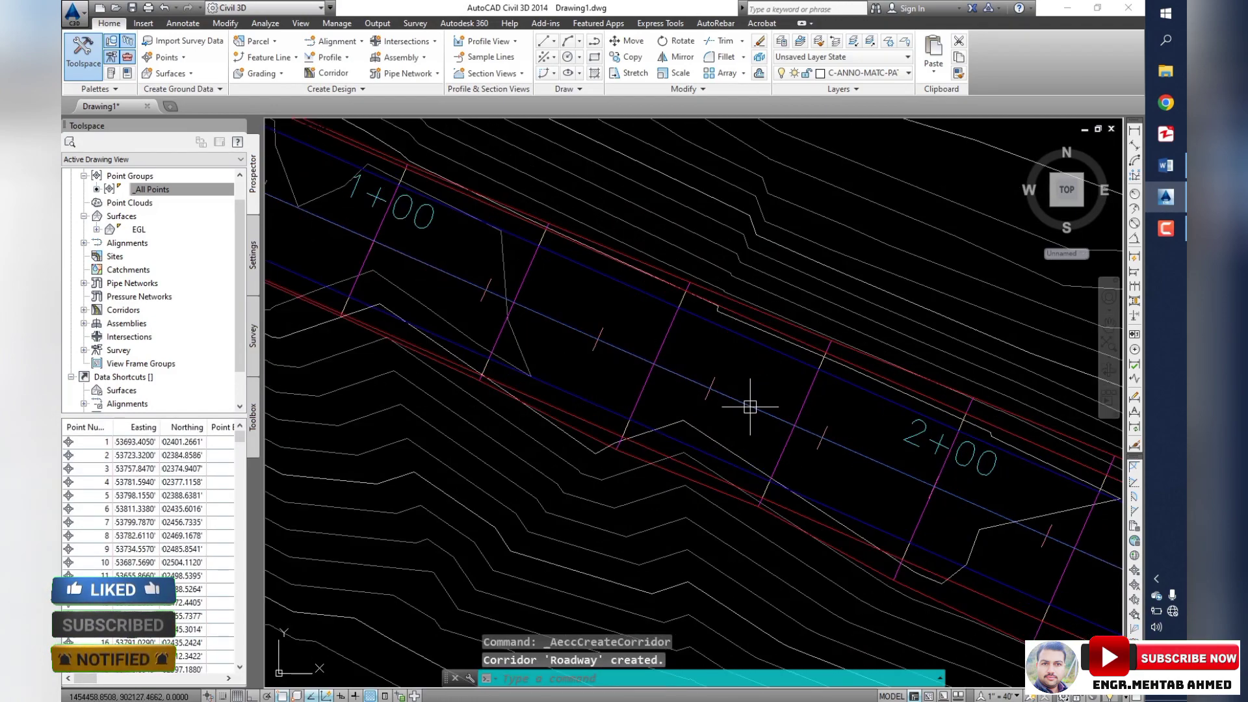
scroll(657, 359, "down", 5)
key("Escape")
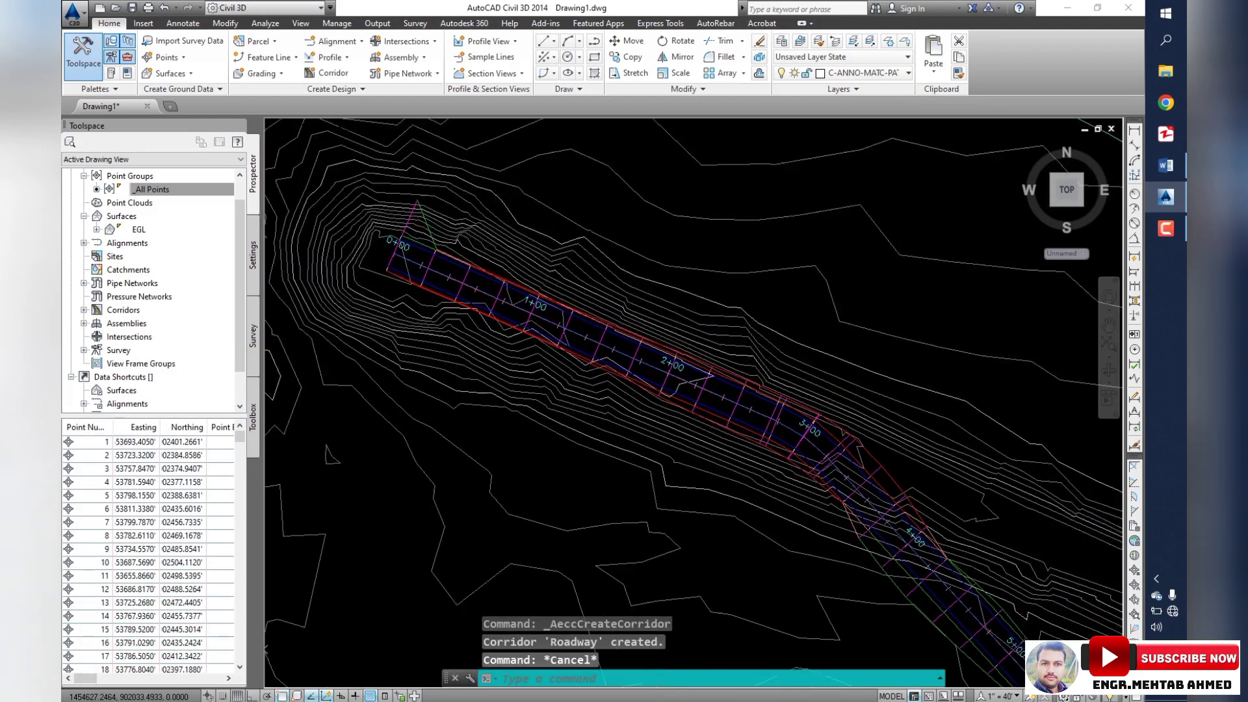
scroll(683, 364, "up", 2)
key("Escape")
left_click(739, 412)
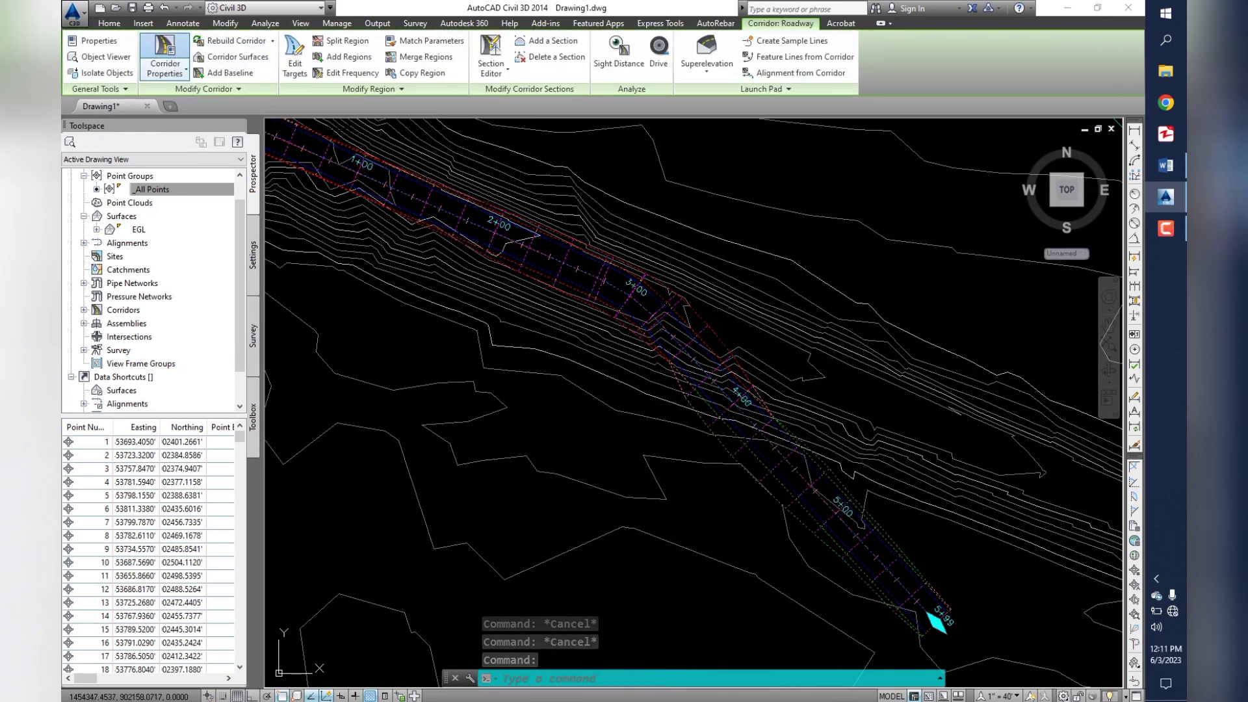
- Add a corridor surface built from Datum links with Top Links overhang correction
left_click(164, 55)
left_click(574, 226)
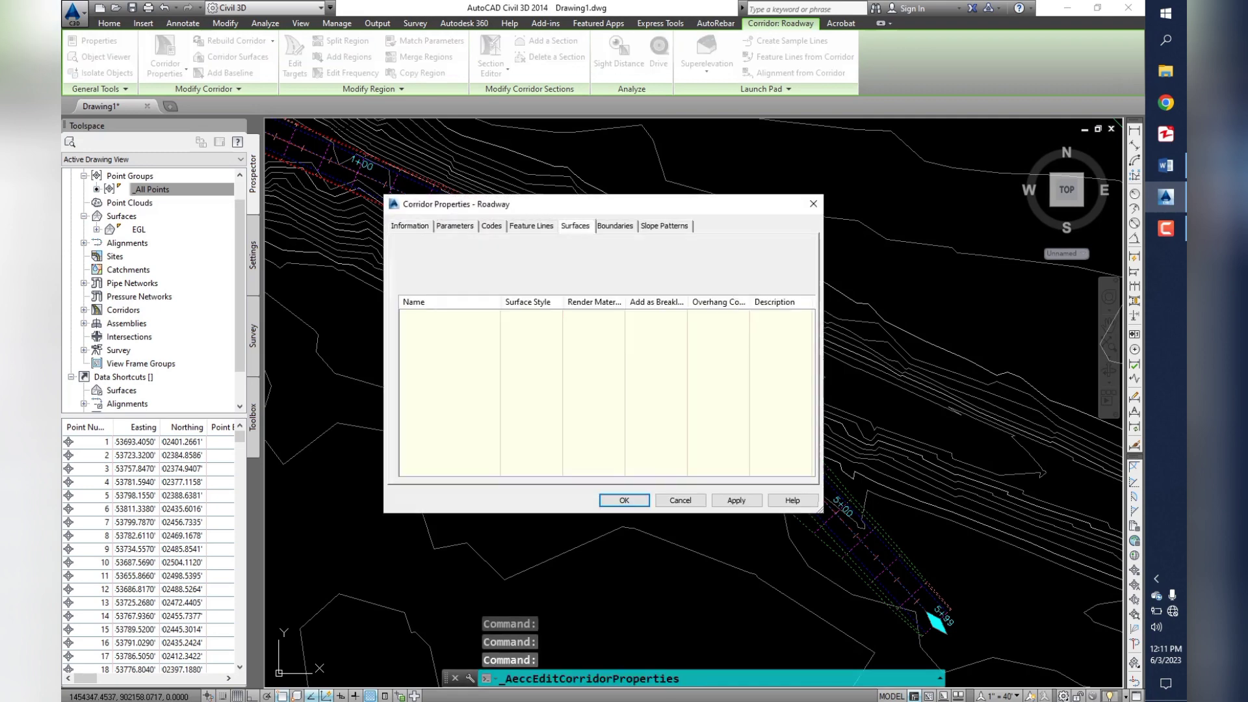
left_click(405, 270)
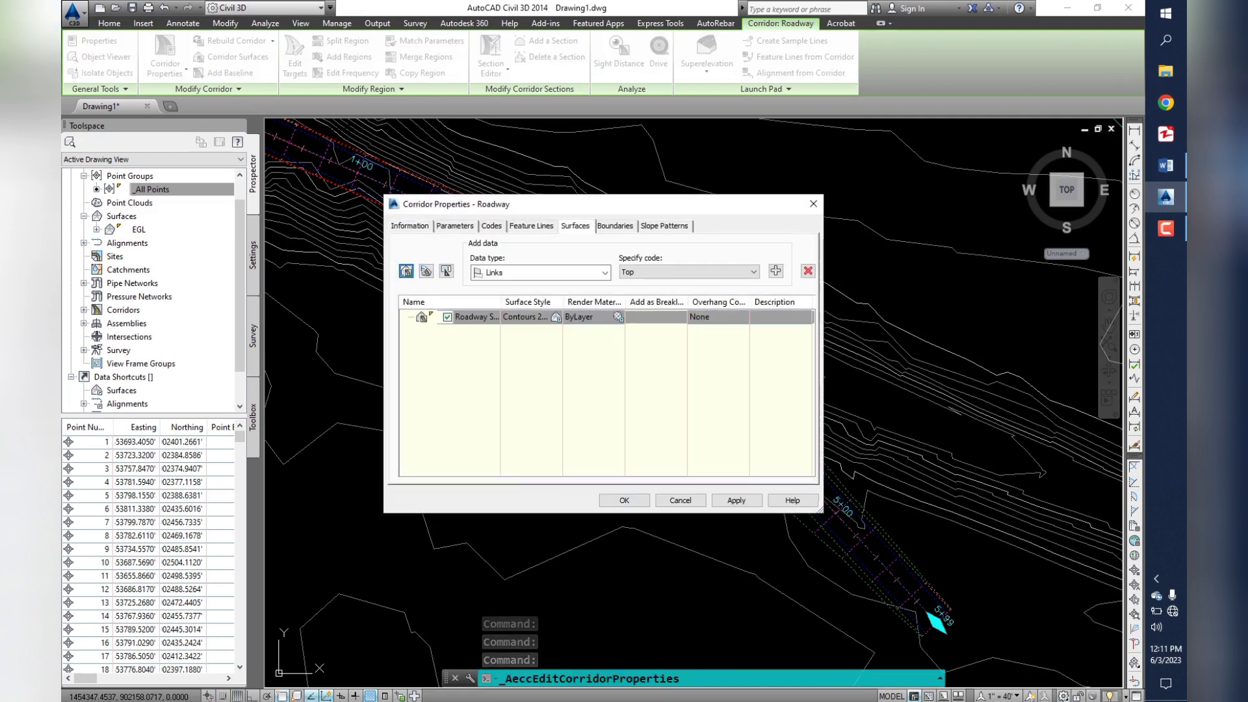
left_click(719, 316)
left_click(712, 342)
left_click(688, 272)
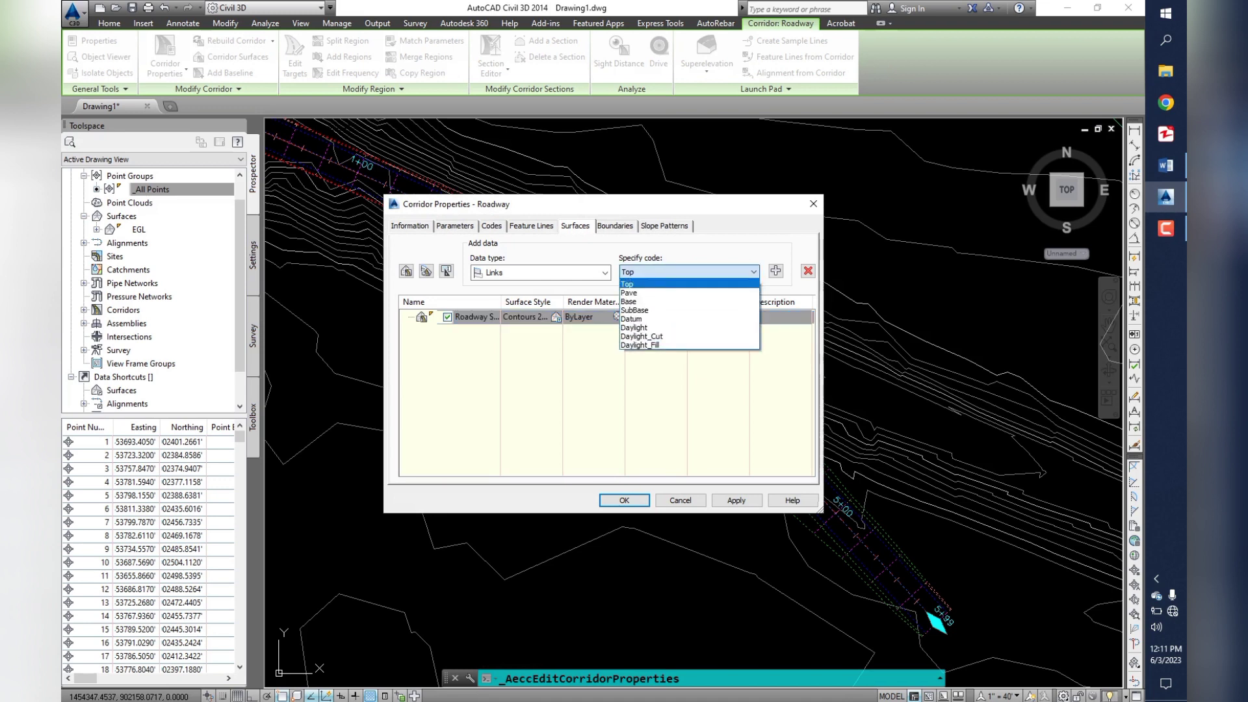
left_click(650, 318)
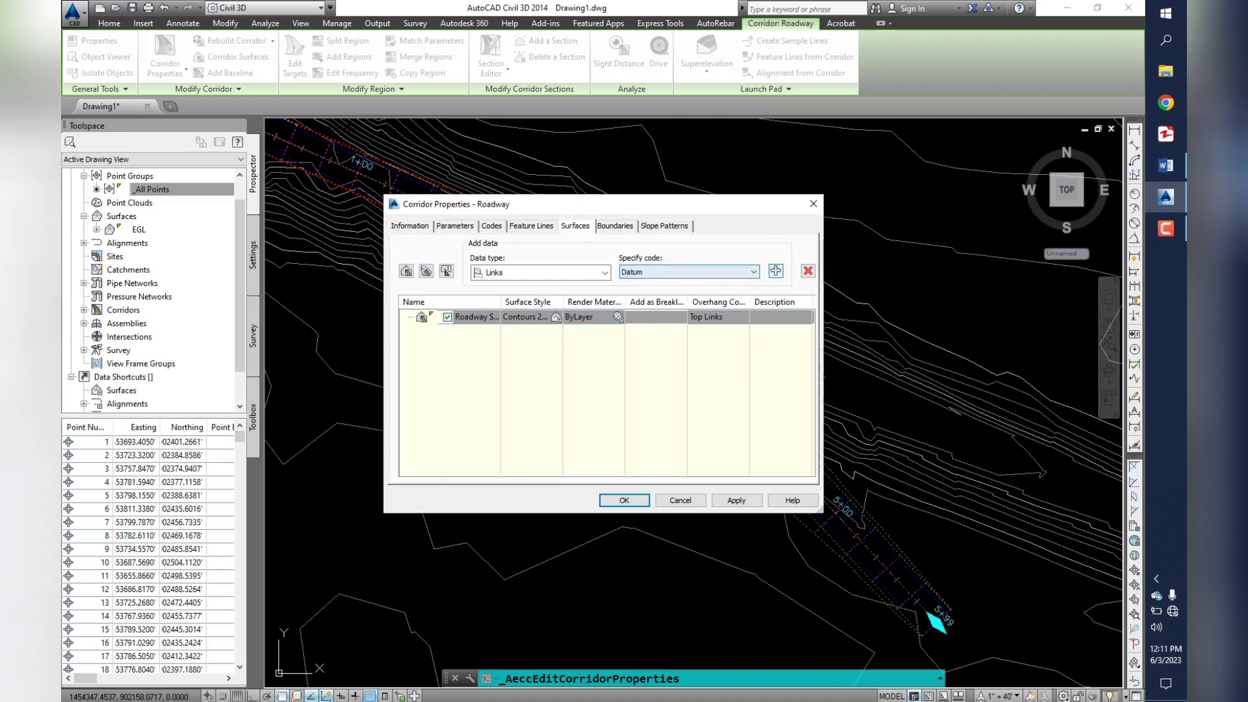
left_click(775, 270)
- Bound the Roadway surface automatically by the Daylight lines and rebuild the corridor
left_click(615, 226)
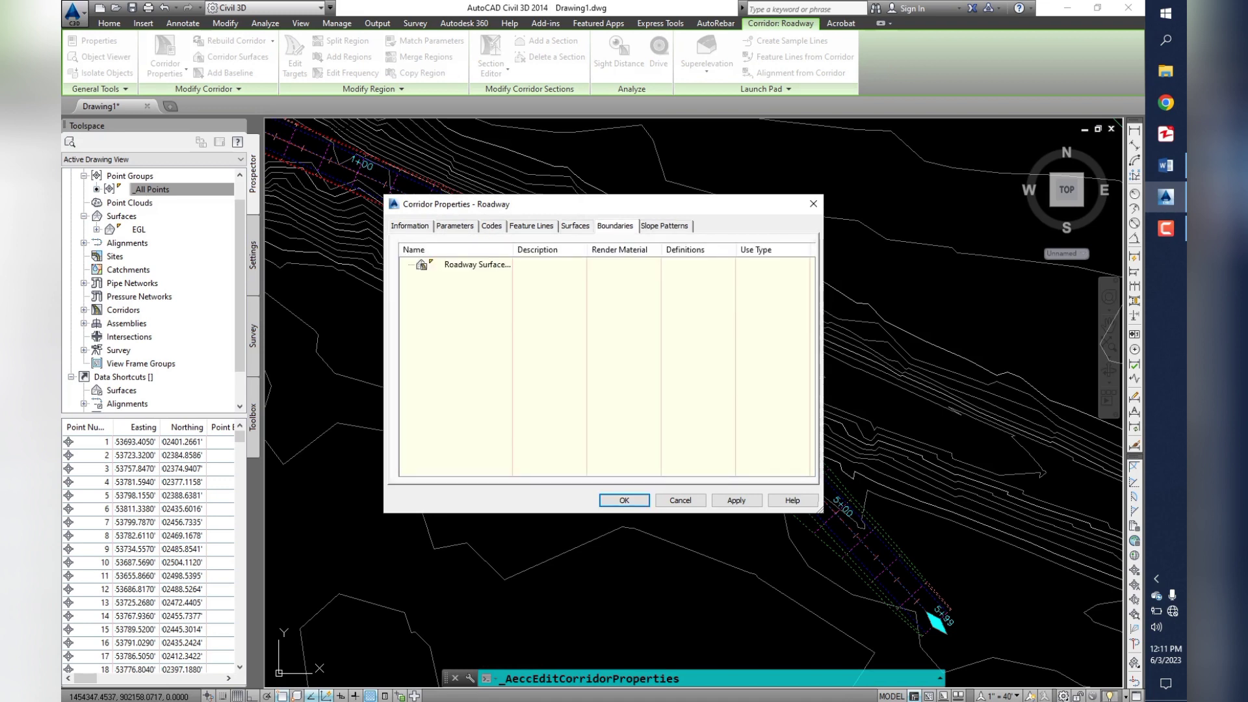
right_click(481, 264)
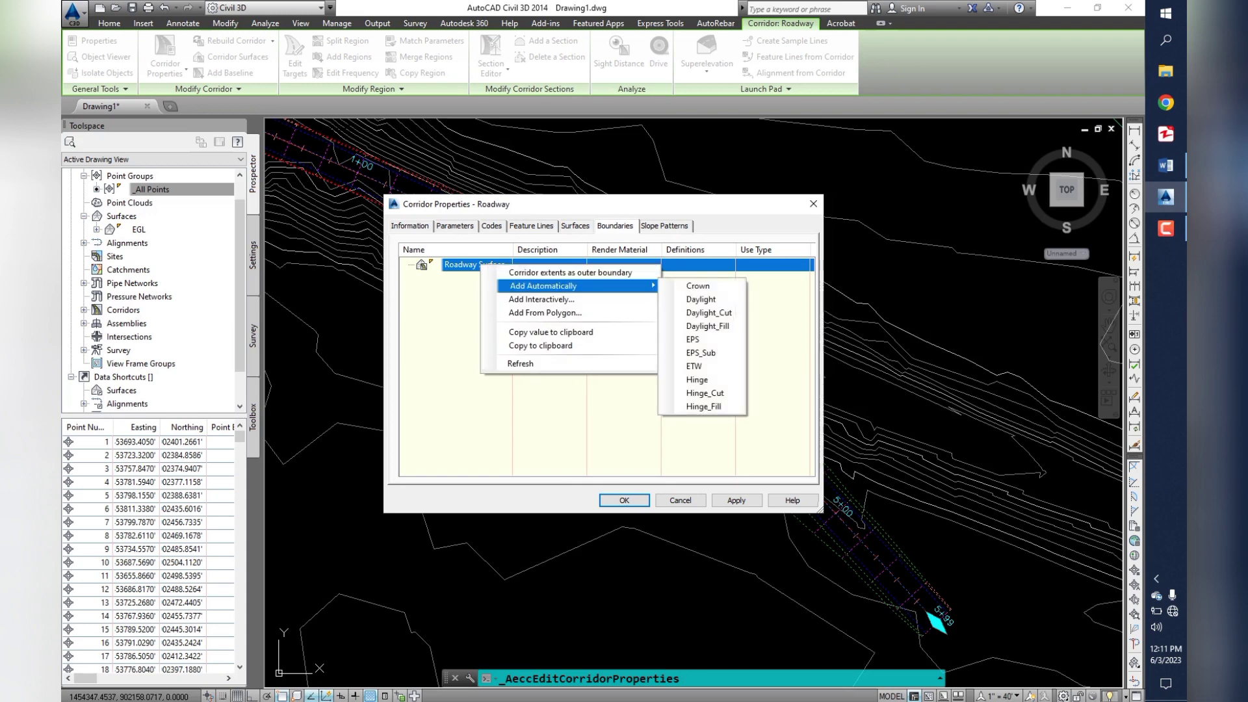
left_click(701, 299)
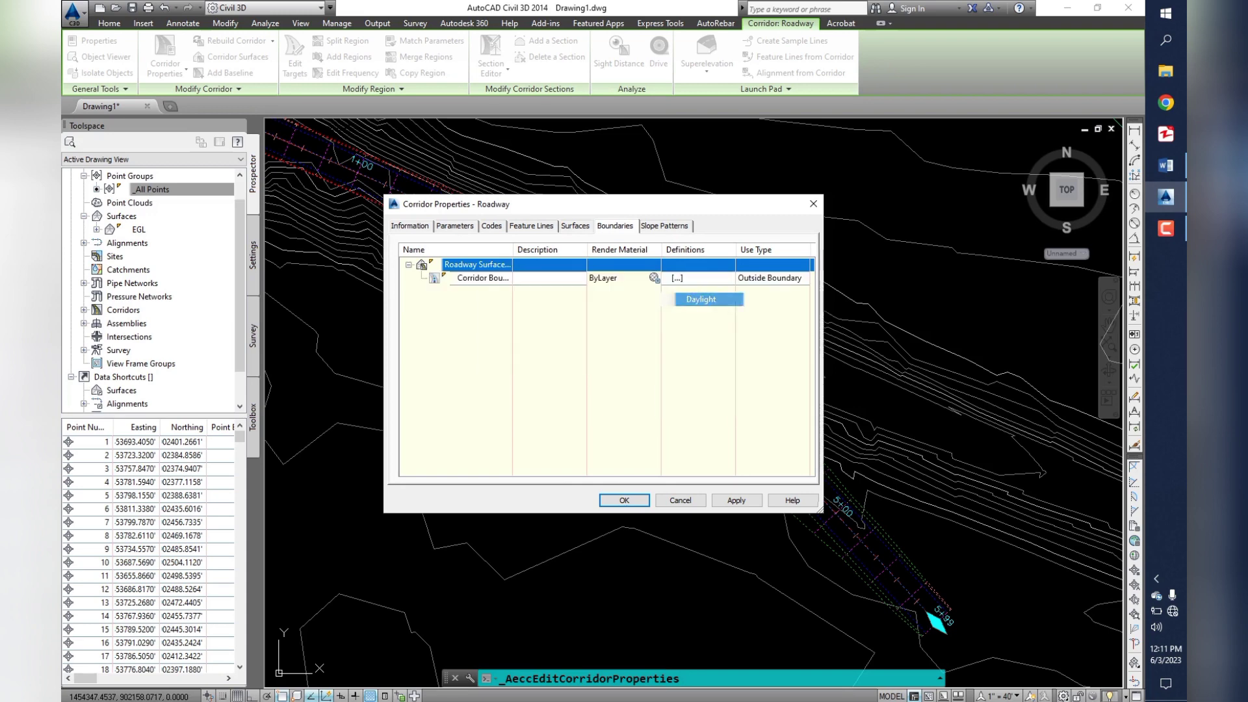
key("Return")
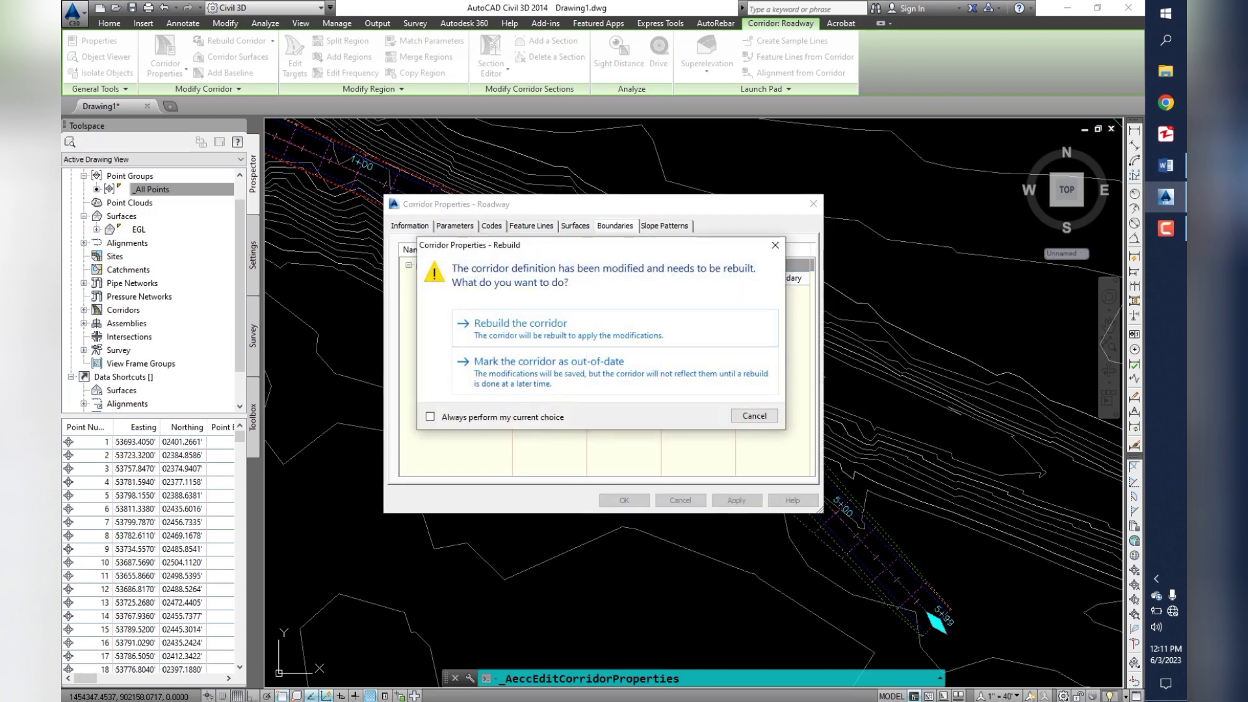
key("Return")
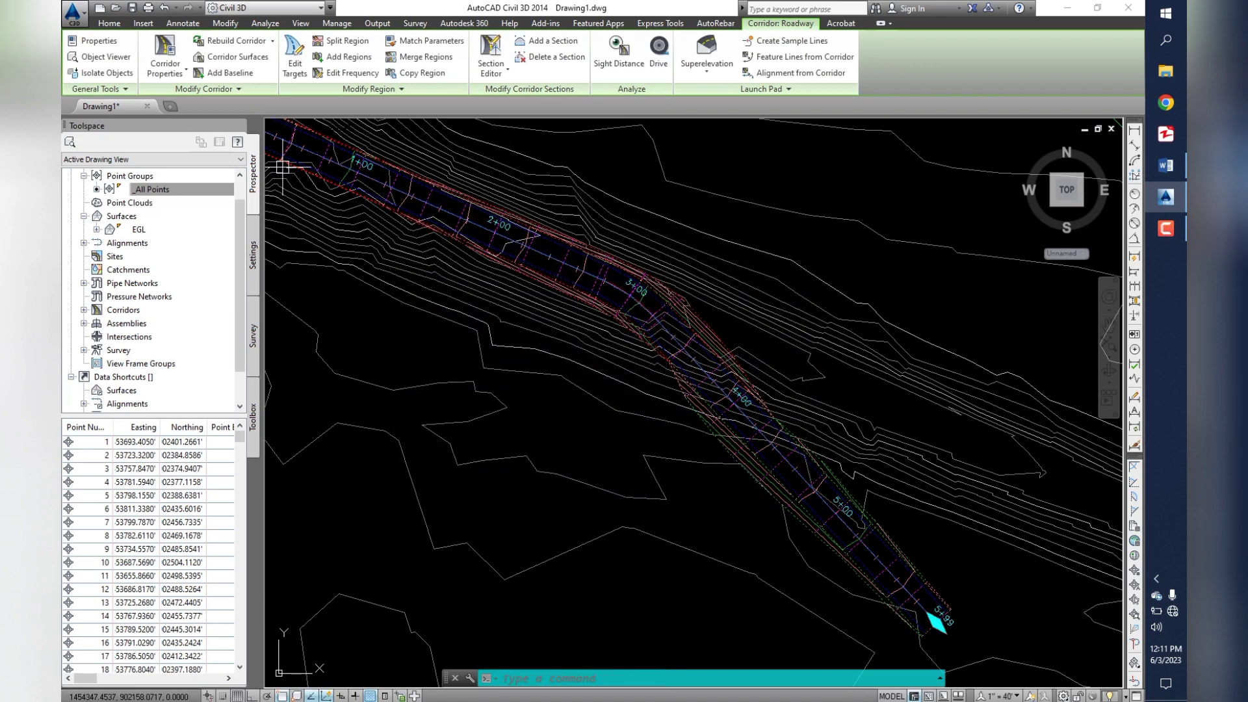
scroll(733, 348, "down", 4)
key("Escape")
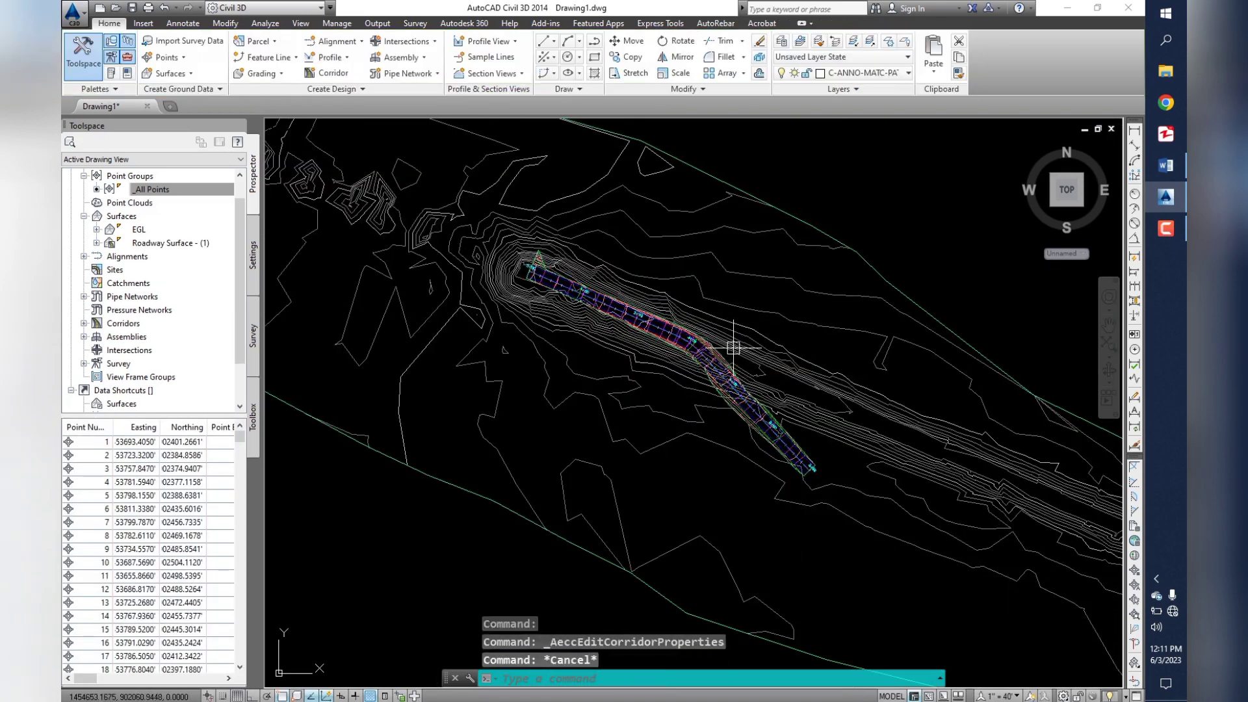
left_click(732, 345)
- Set the EGL surface style to _No Display so only the Roadway corridor shows
key("ctrl+1")
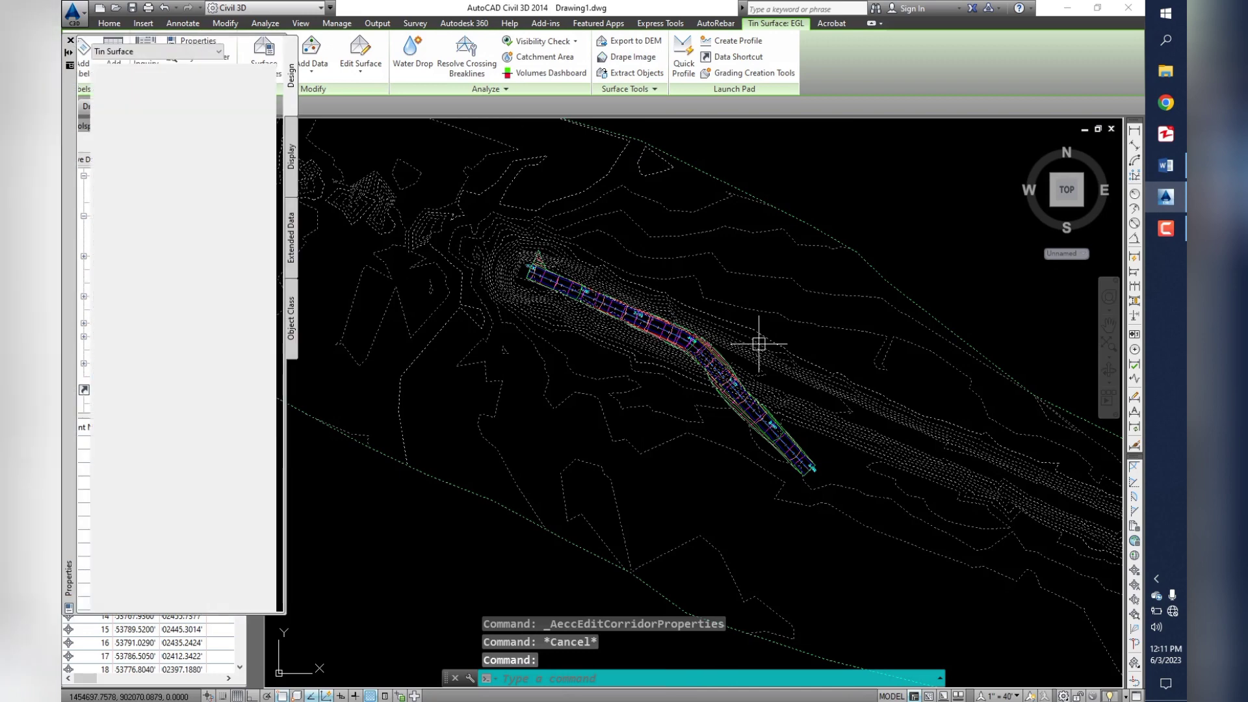
left_click(266, 99)
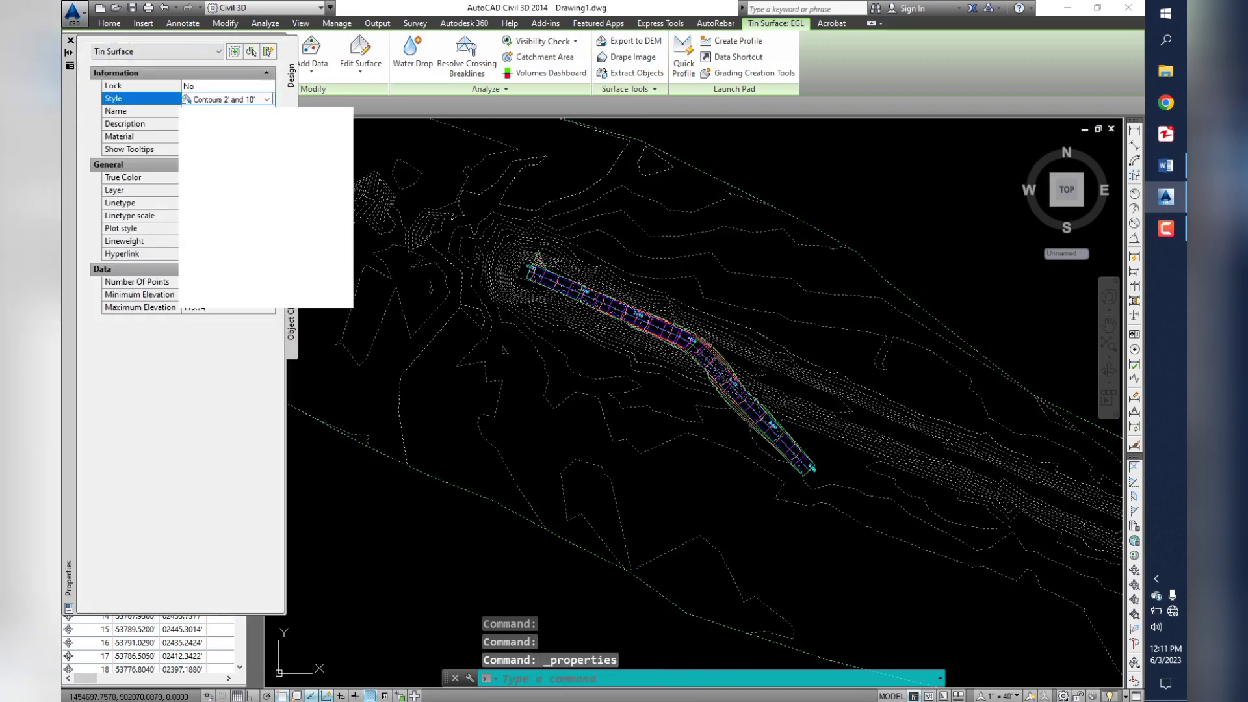
left_click(215, 113)
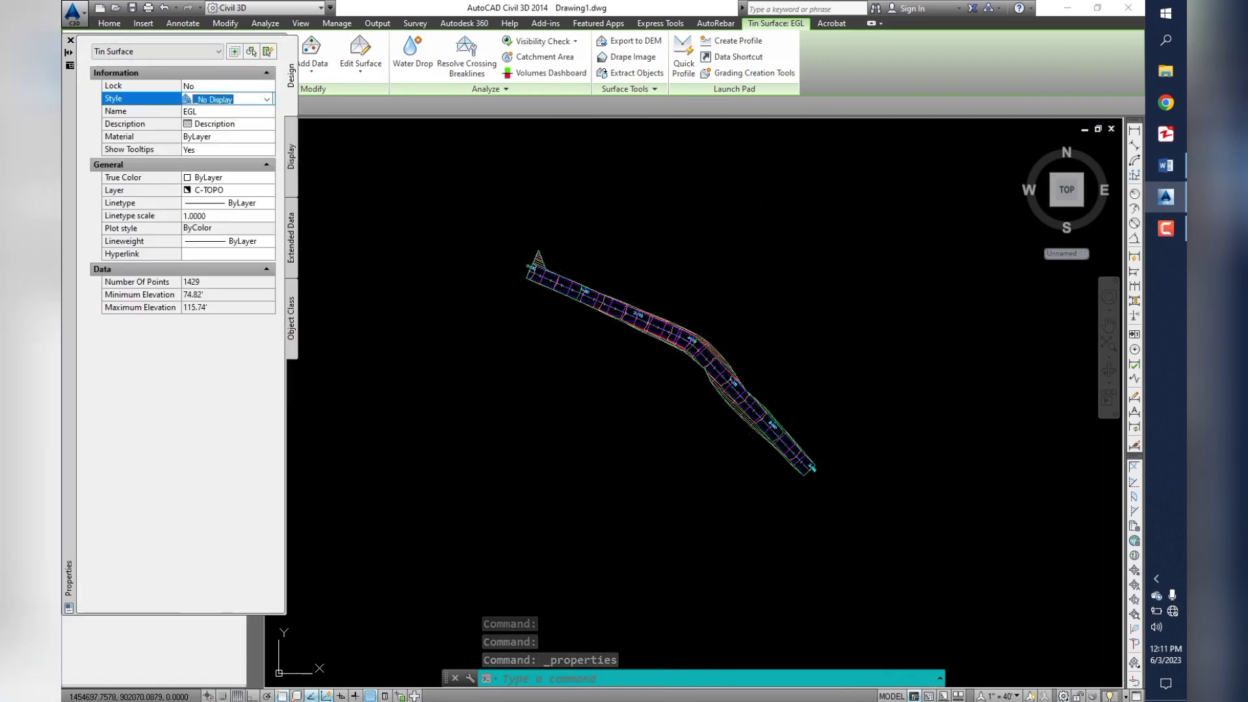
key("ctrl+1")
key("Escape")
scroll(702, 328, "up", 5)
scroll(705, 357, "up", 4)
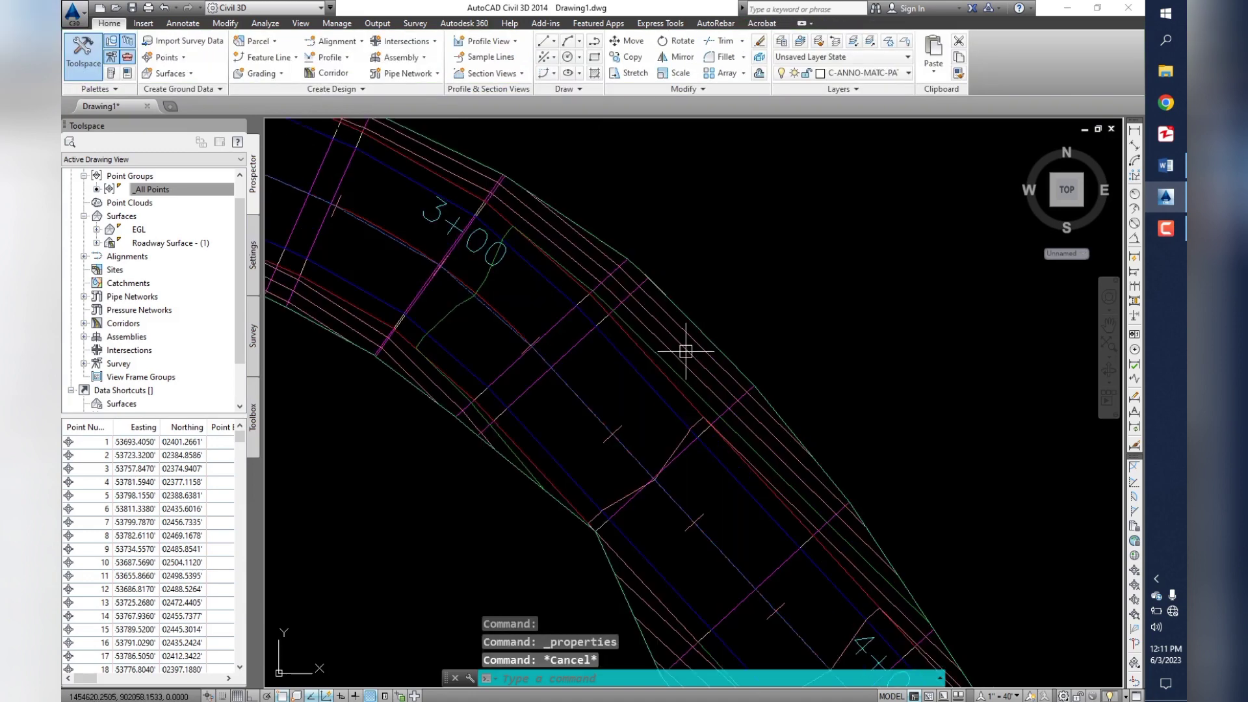
left_click(682, 348)
key("Escape")
scroll(780, 343, "down", 3)
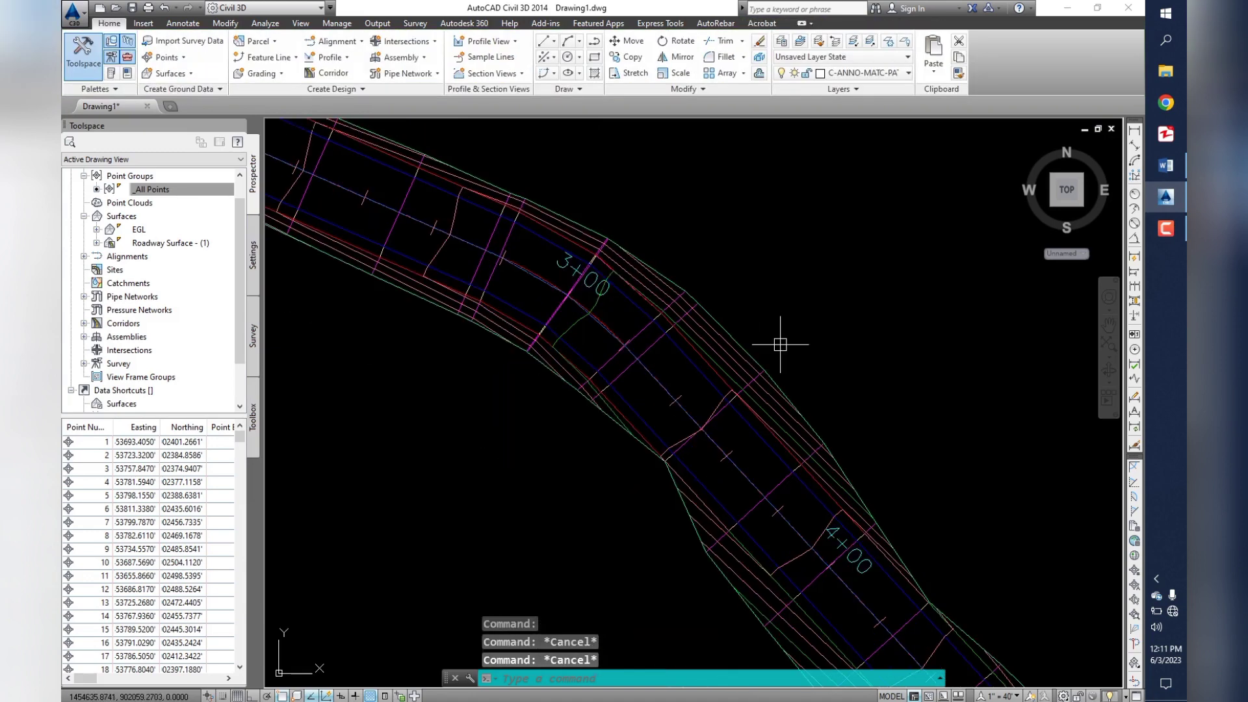
- Save the drawing as SW-1.dwg in the BOQ folder on the Desktop
key("ctrl+s")
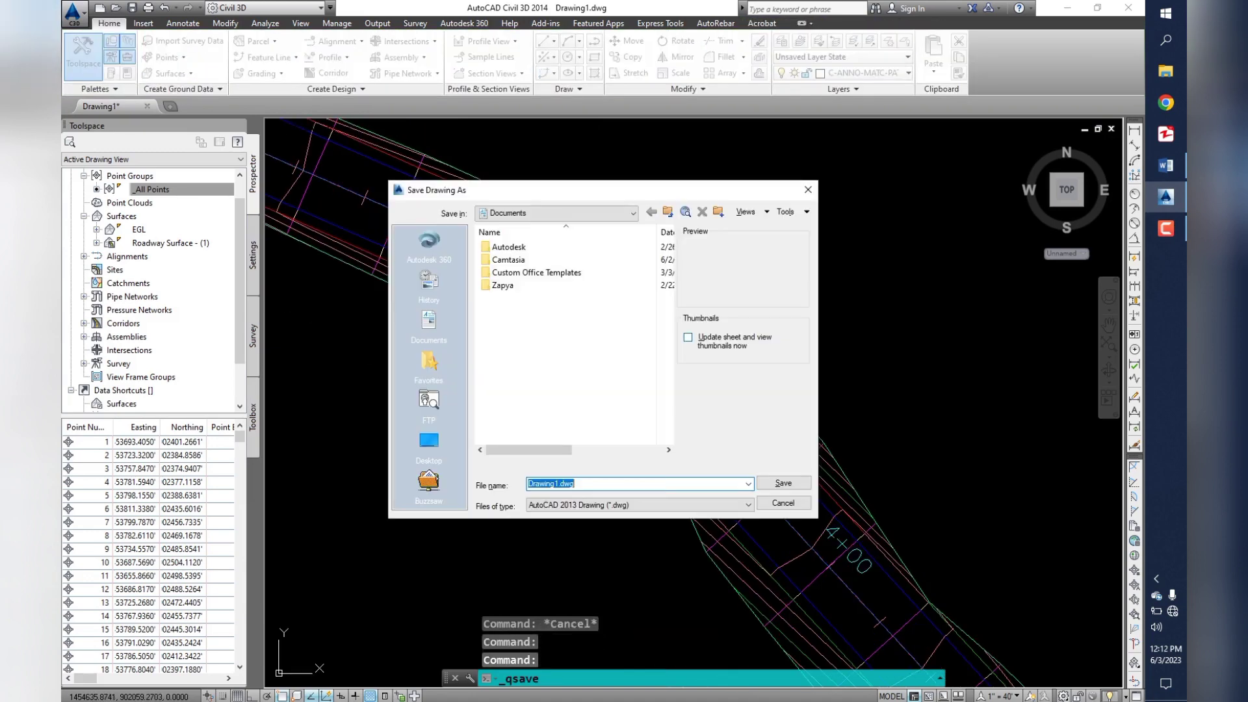
left_click(429, 442)
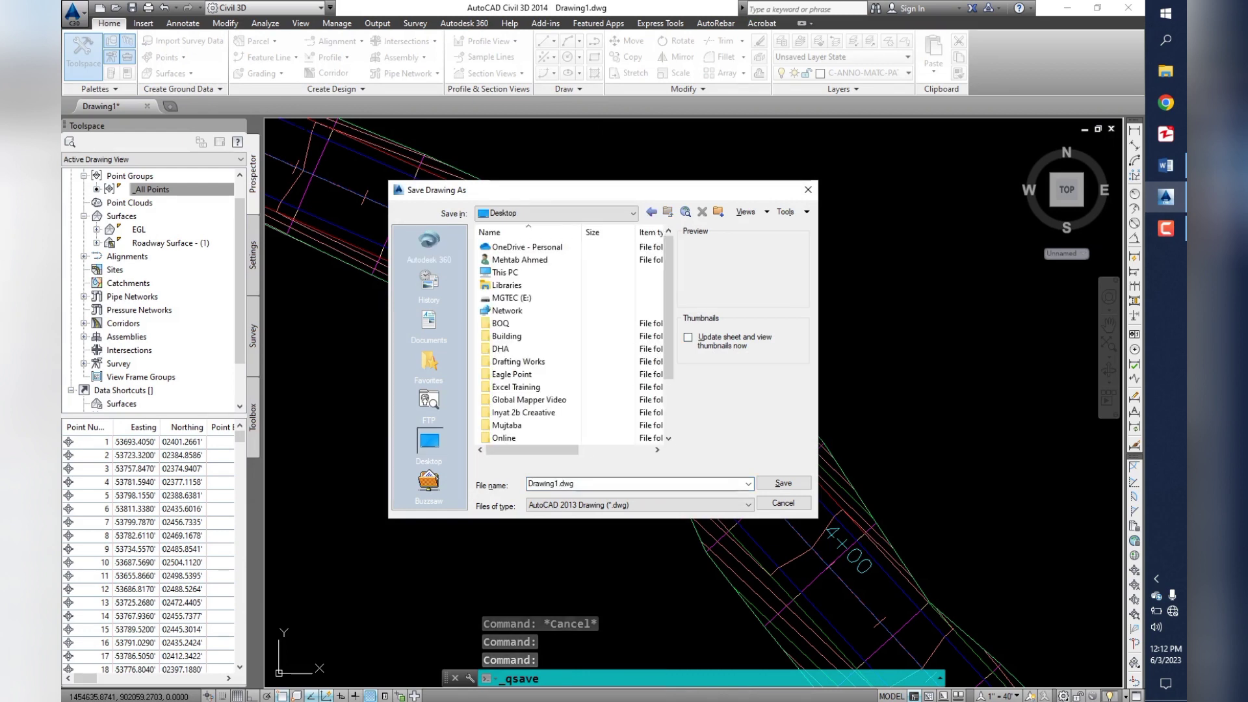
scroll(513, 297, "down", 2)
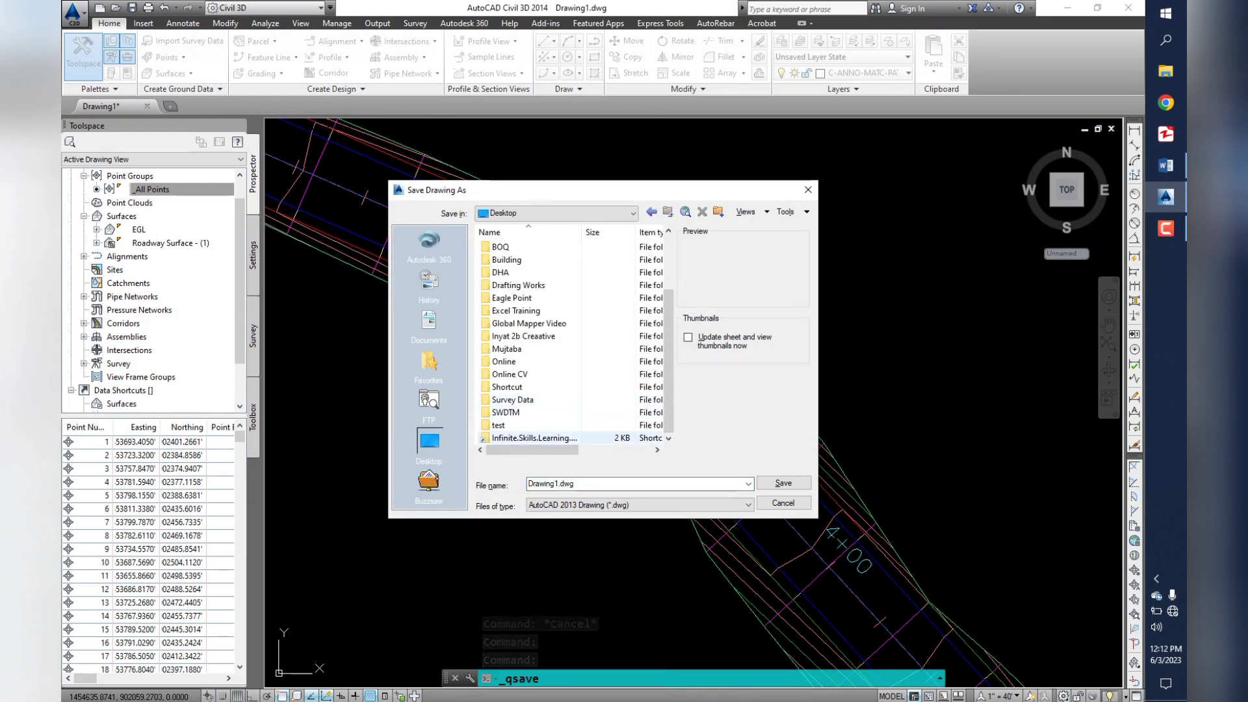
scroll(514, 305, "up", 1)
scroll(513, 306, "up", 1)
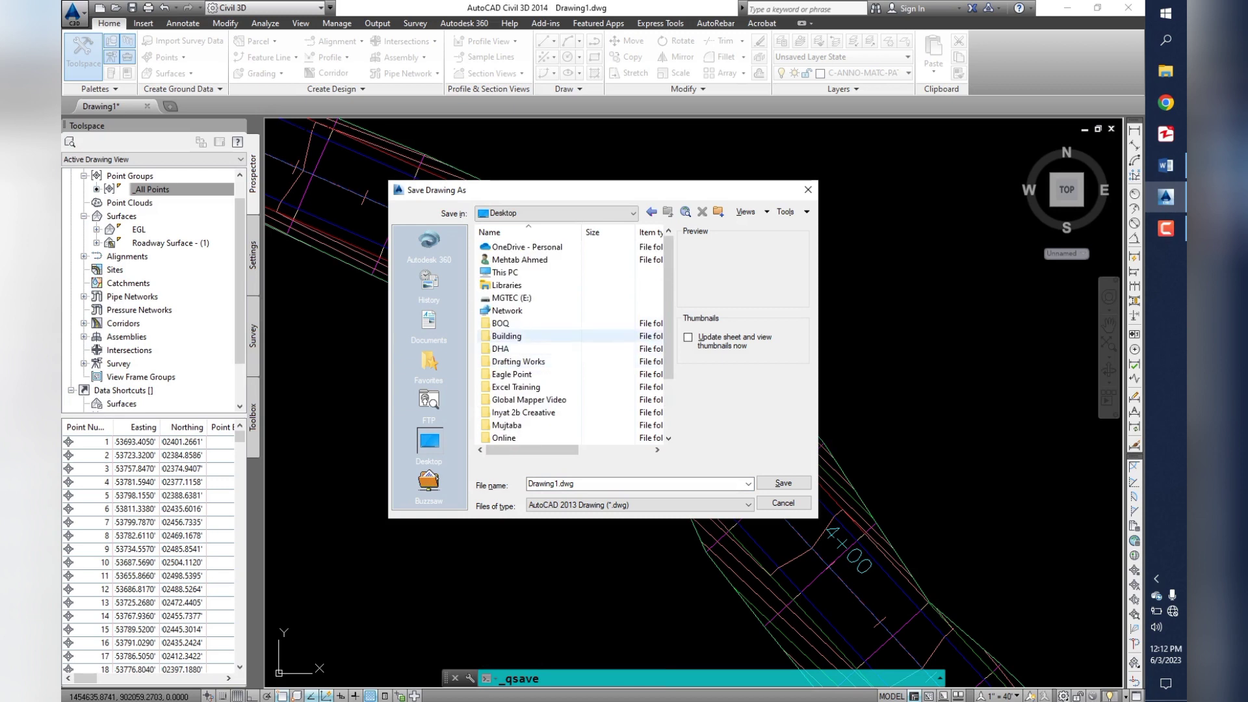
double_click(500, 323)
type("SW-")
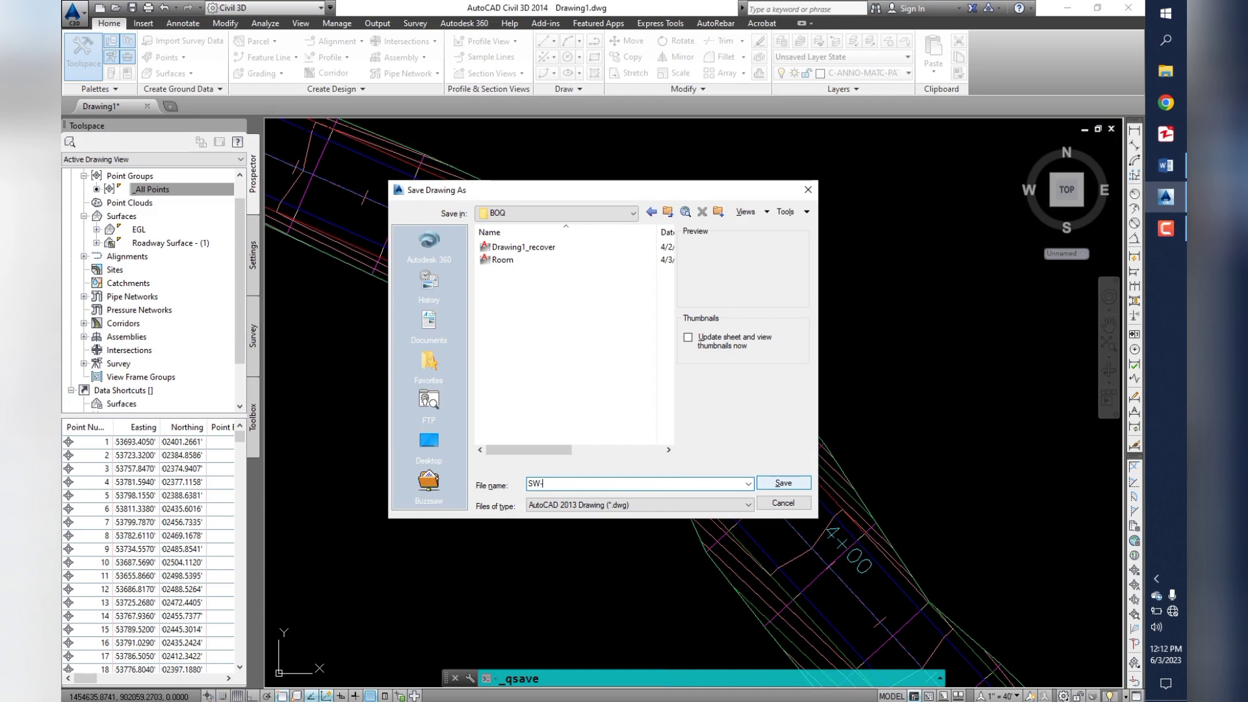
type("1")
key("Return")
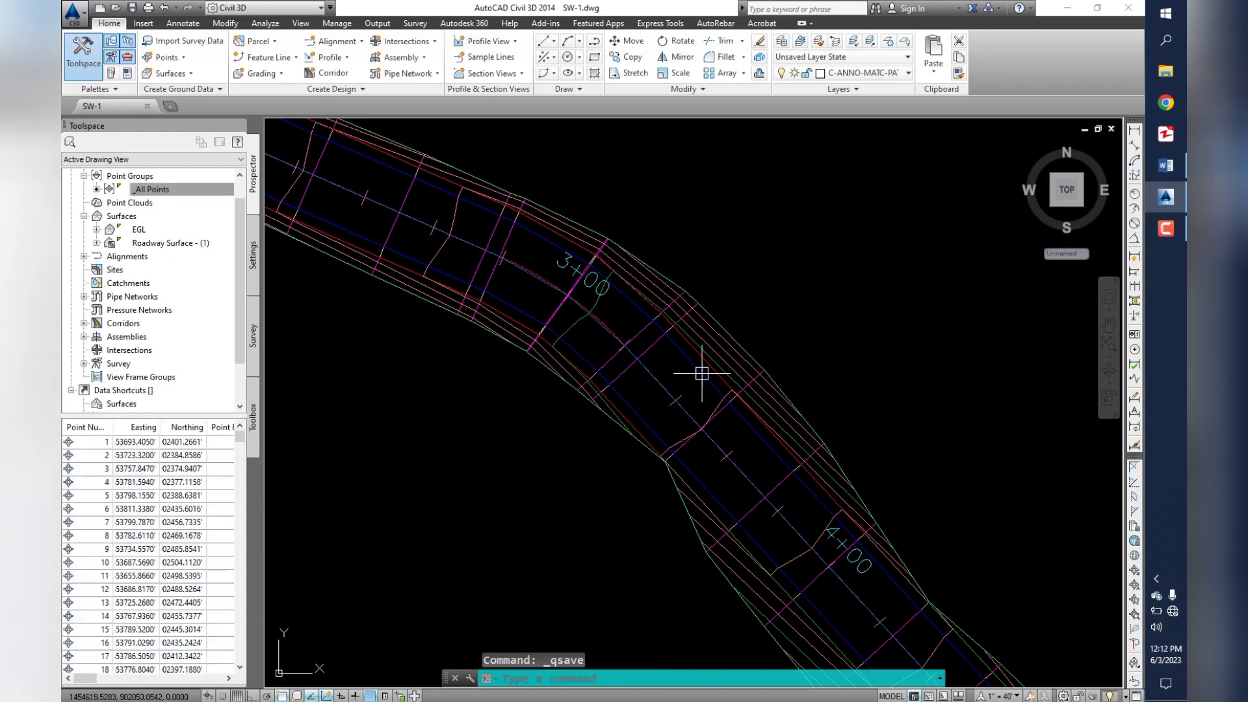
- Zoom out and pan to centre the corridor alignment in the view
scroll(650, 390, "down", 3)
scroll(591, 407, "down", 5)
scroll(595, 400, "down", 5)
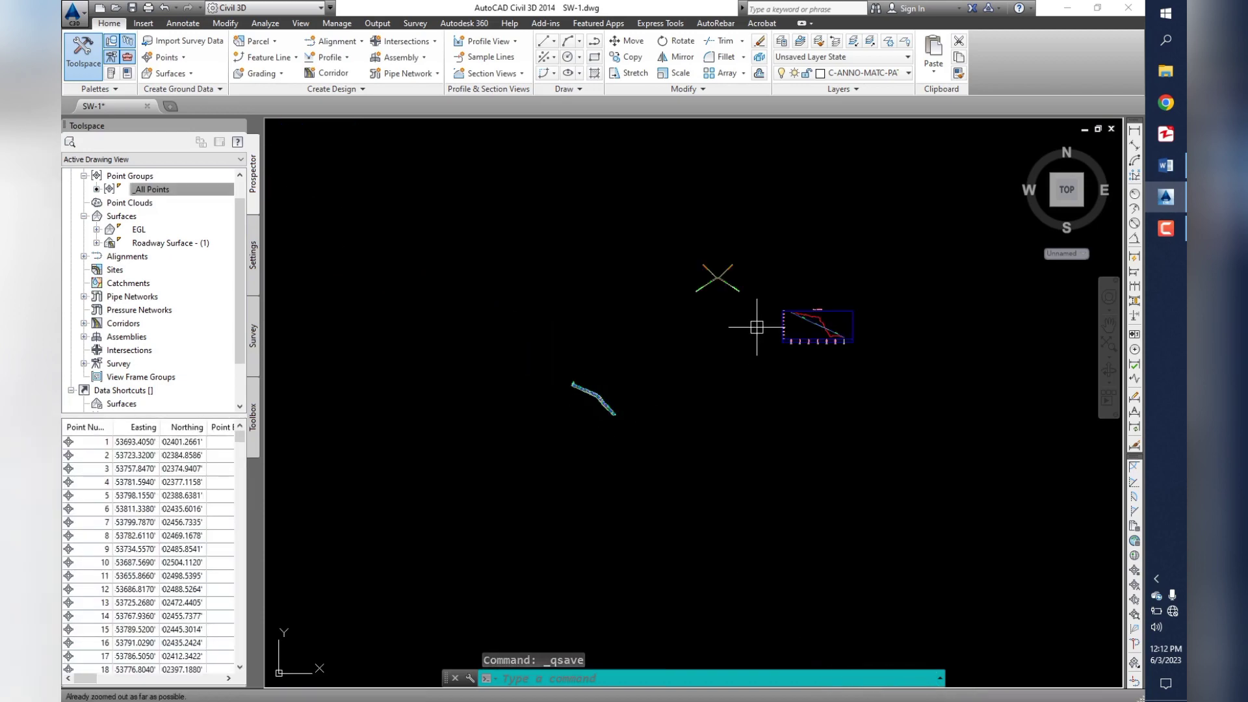
scroll(719, 281, "up", 4)
middle_click_drag(403, 572, 484, 435)
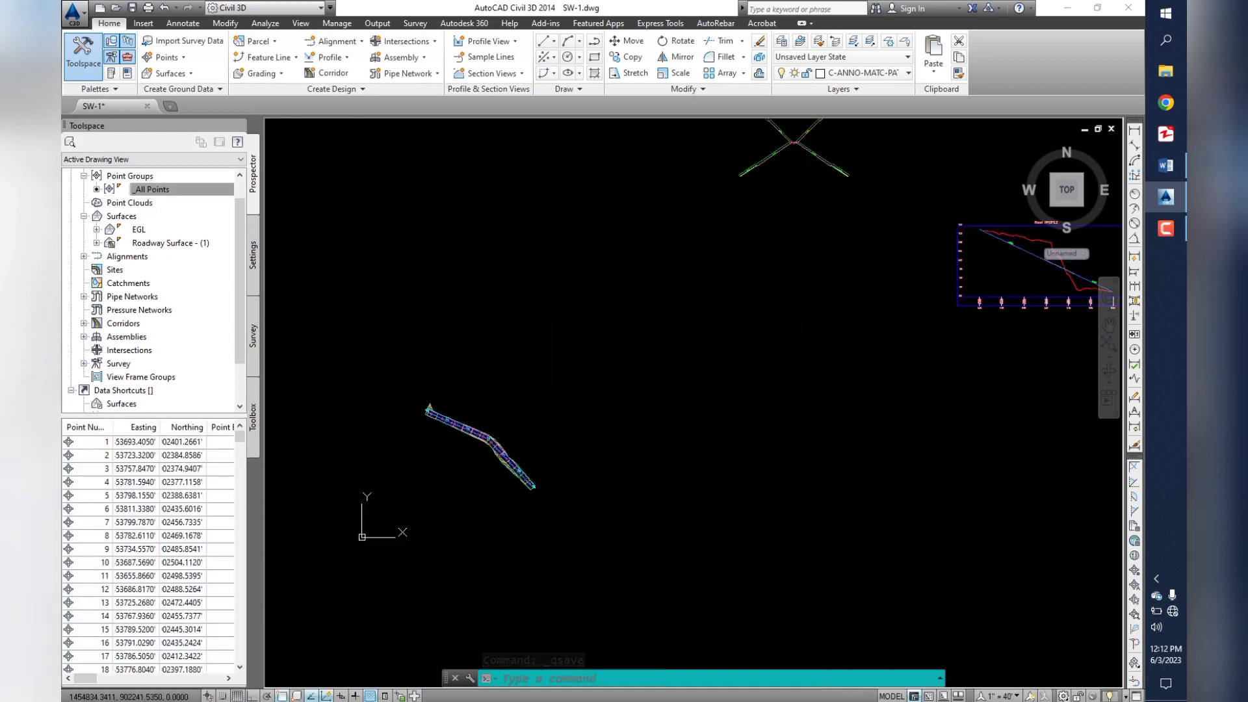
scroll(518, 410, "up", 2)
scroll(518, 410, "up", 2)
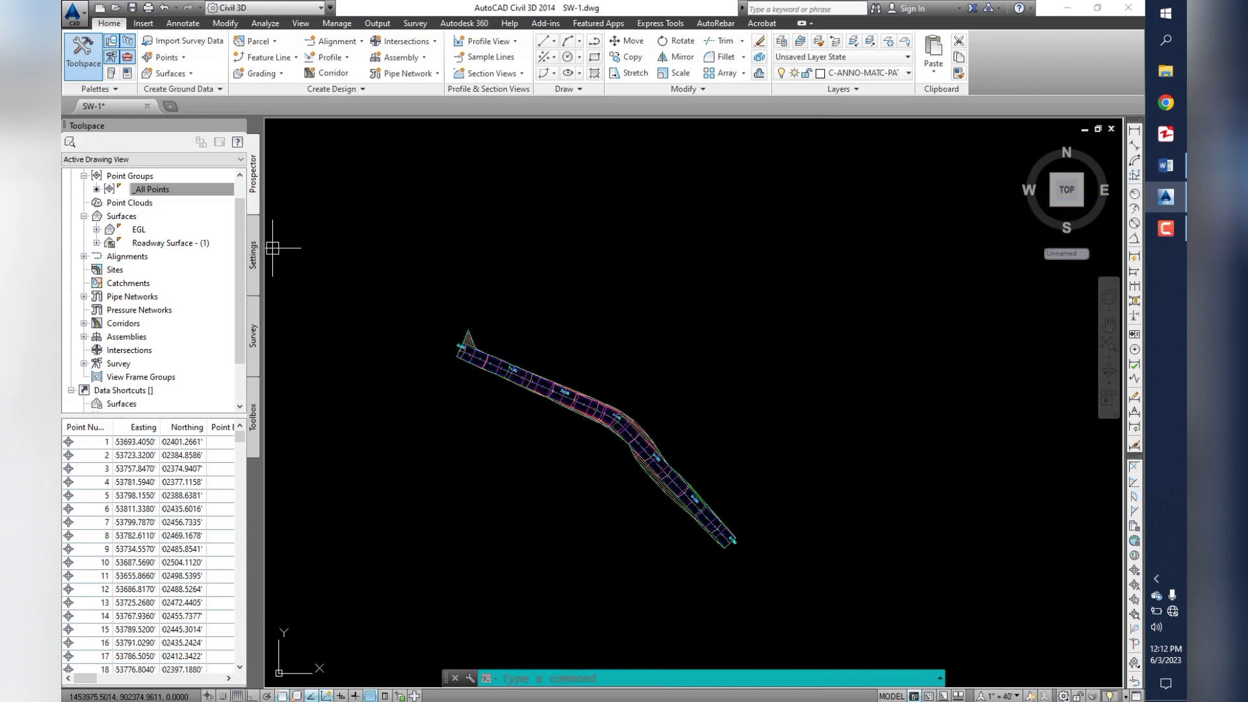
- Show the Toolspace Settings categories, then switch to the Word training-topics document
left_click(153, 189)
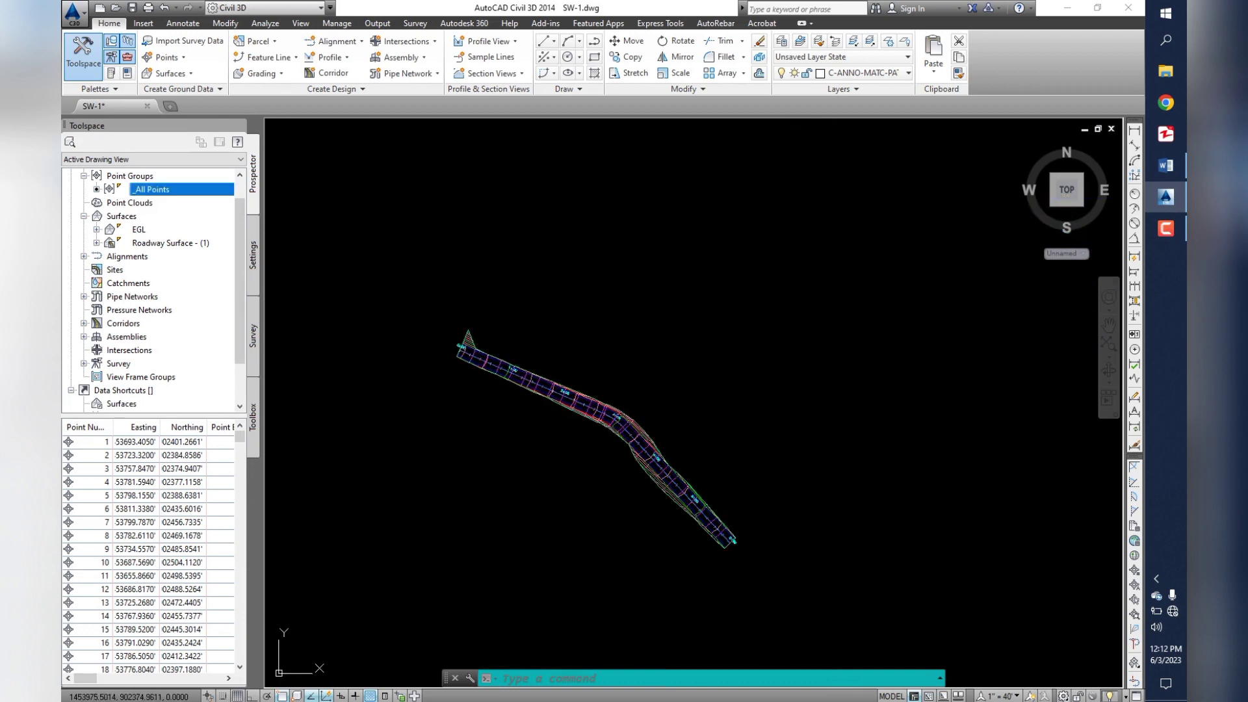
left_click(253, 255)
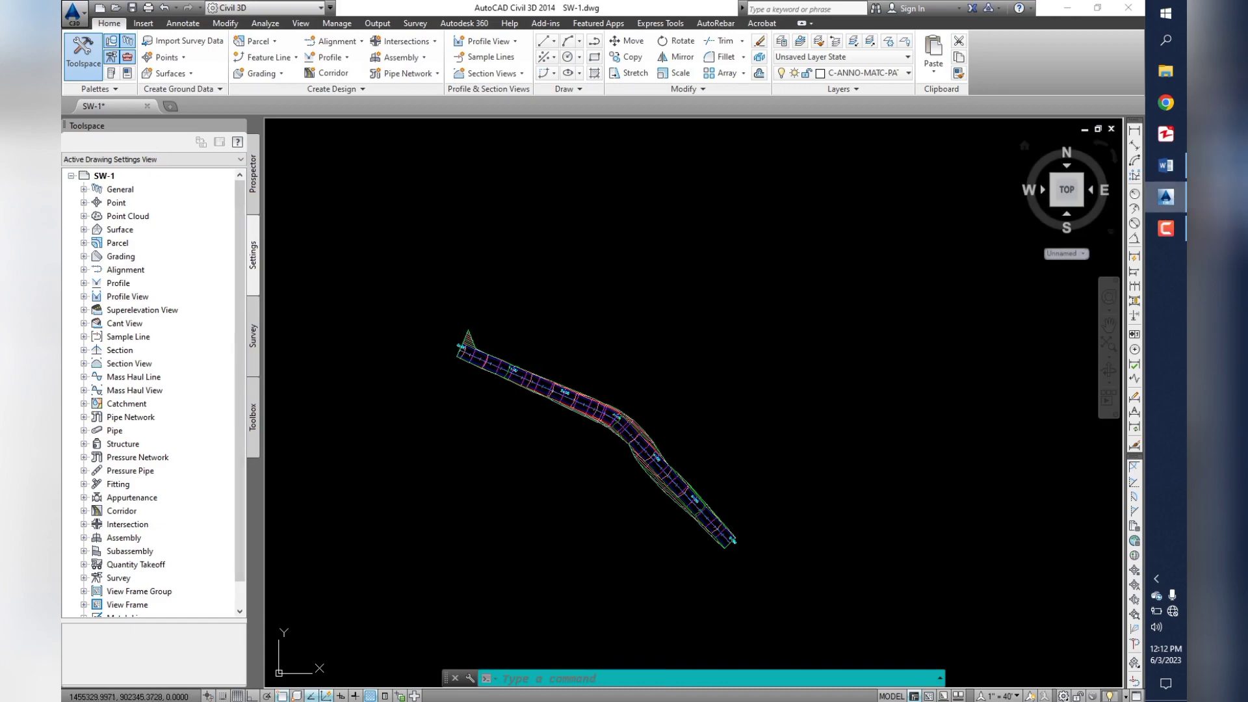
left_click(1165, 165)
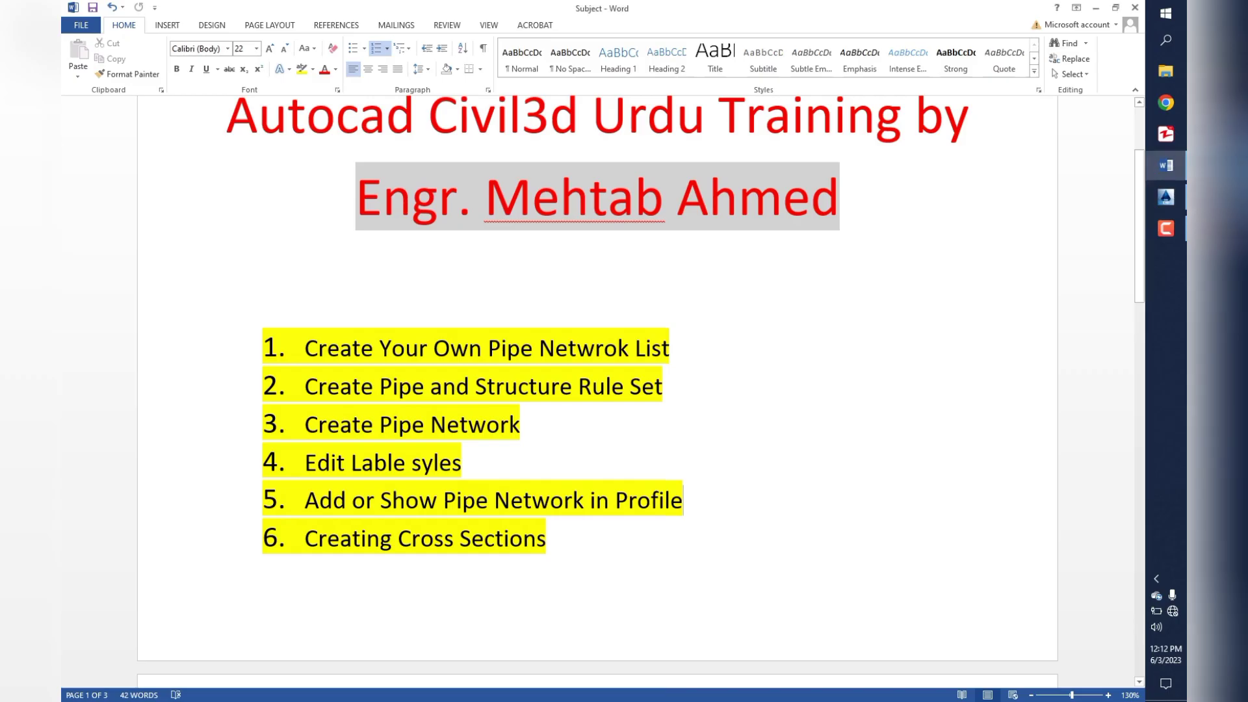
- Switch from Word back to the SW-1 drawing in Civil 3D
left_click(1165, 197)
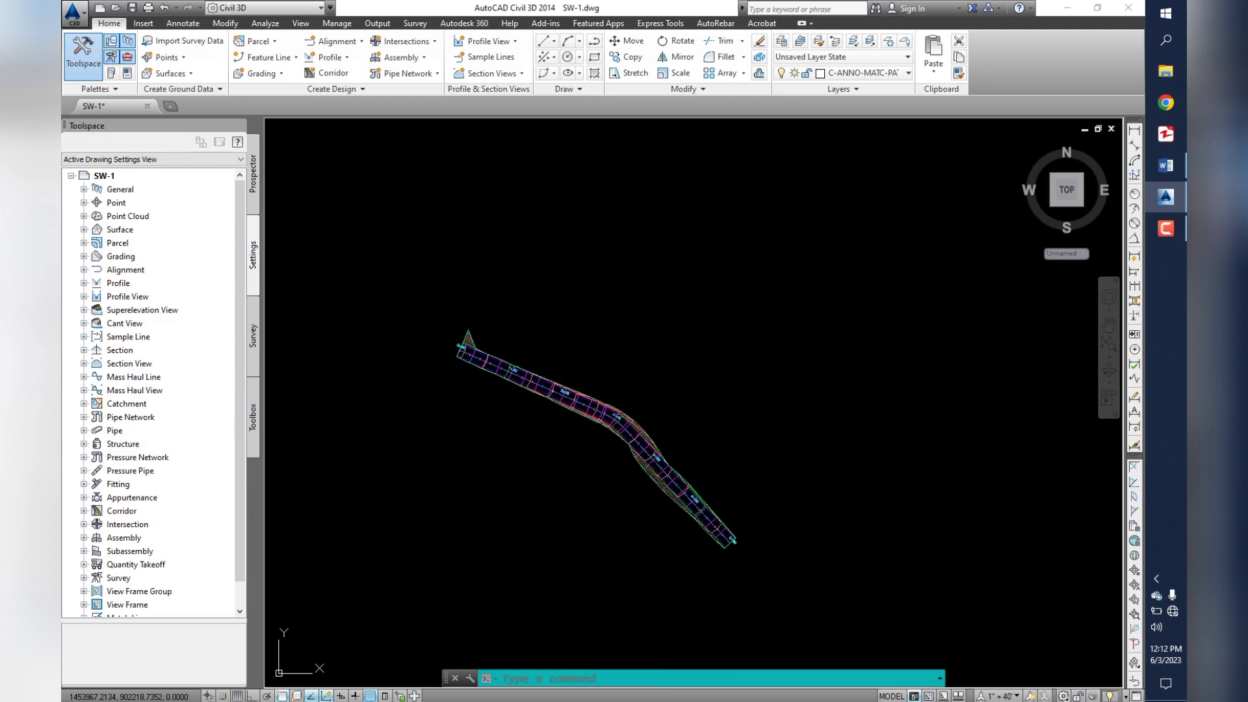
- Create a Pipe Network parts list renamed Sw-1 and show its Pipes page
left_click(130, 417)
key("Right")
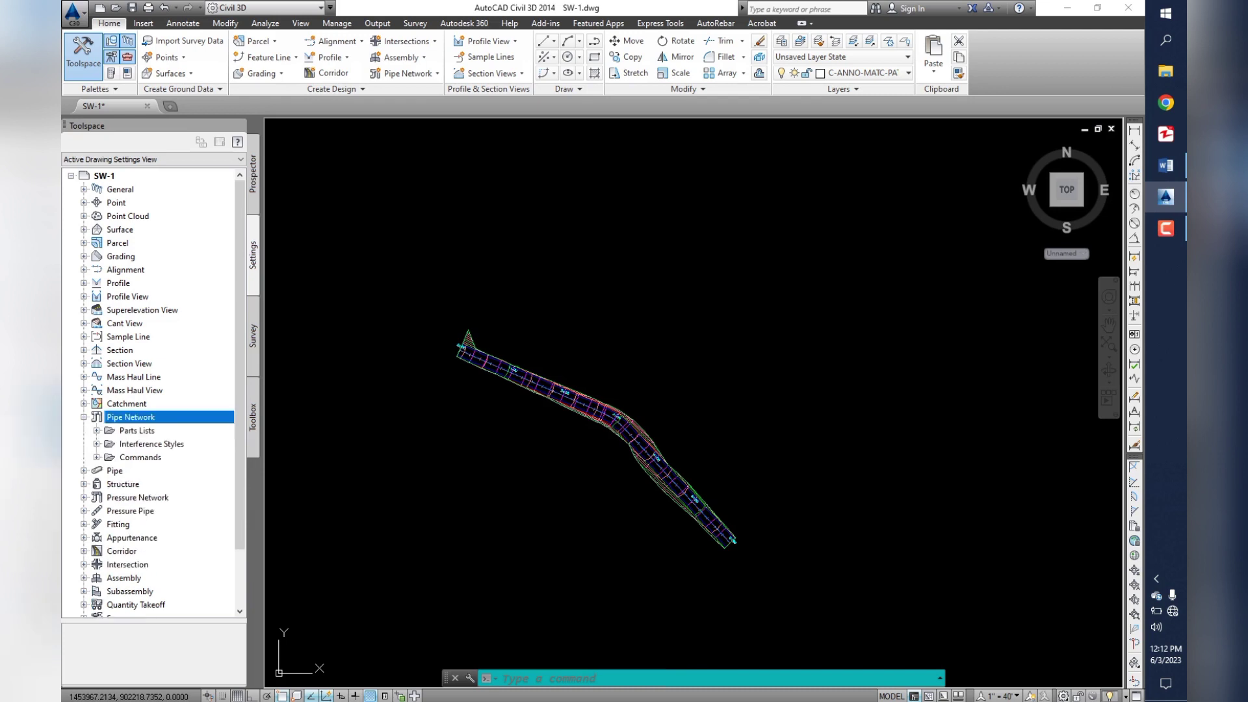
right_click(129, 431)
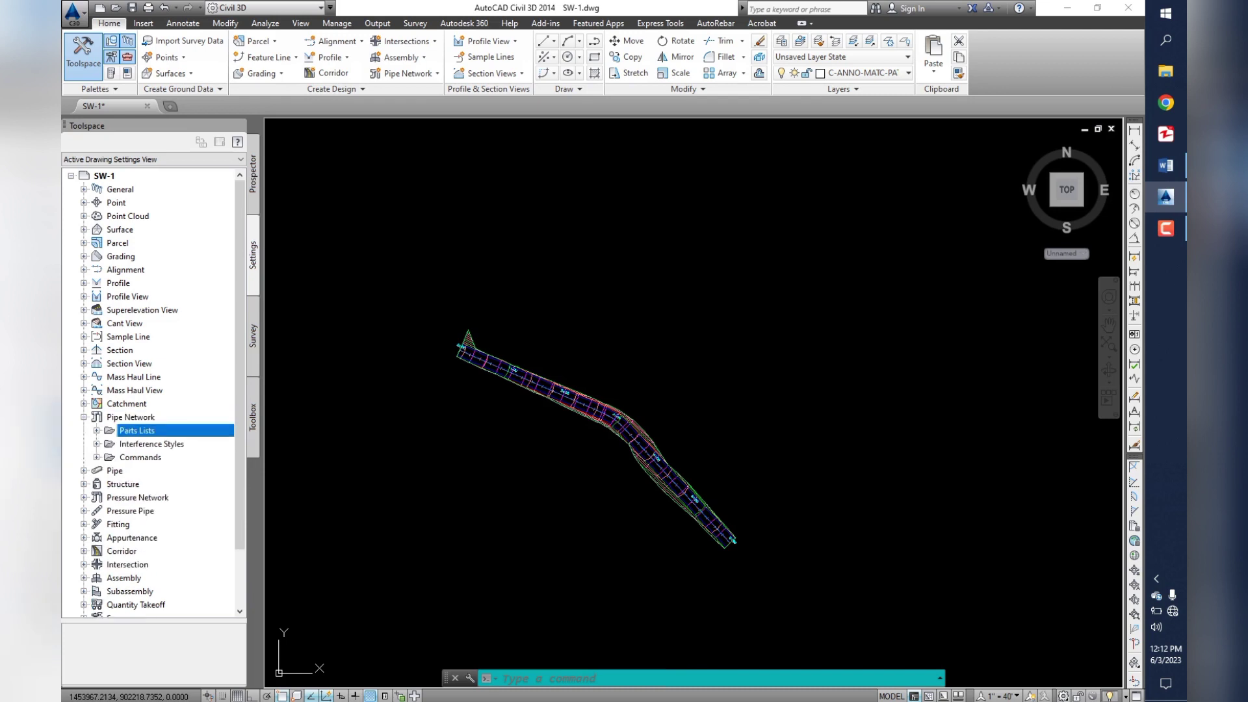
key("Return")
left_click_drag(401, 256, 449, 256)
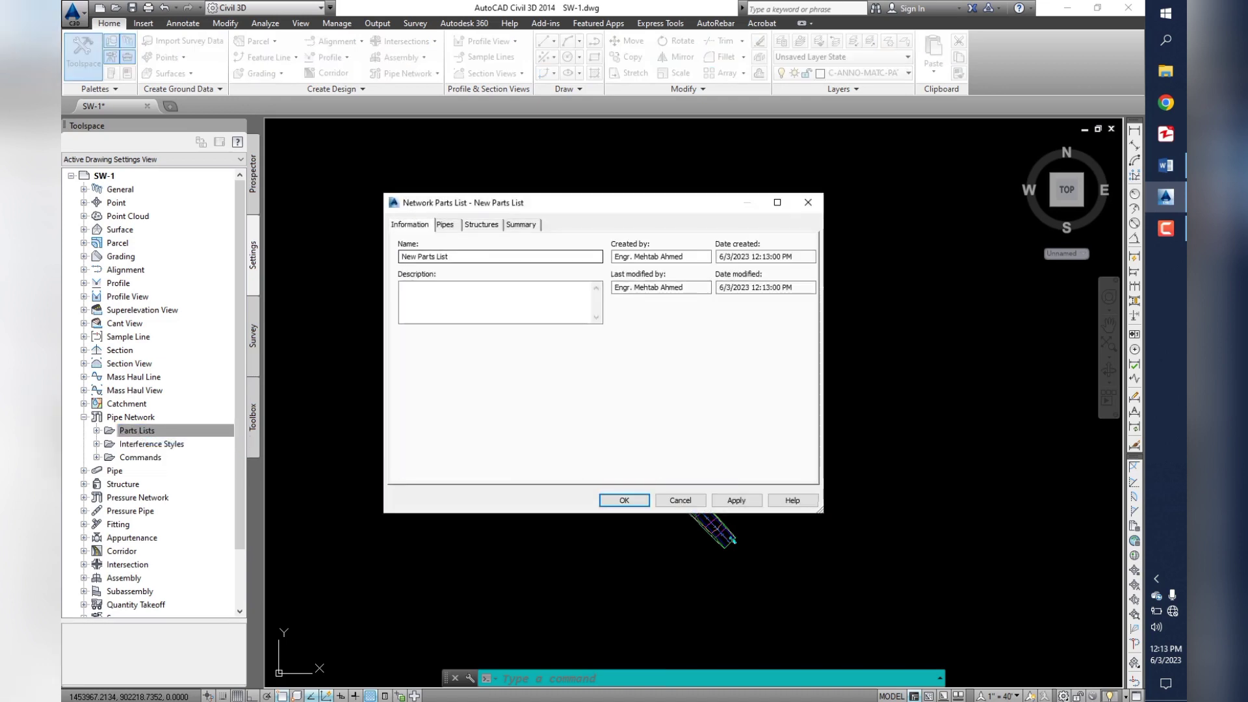
type("S")
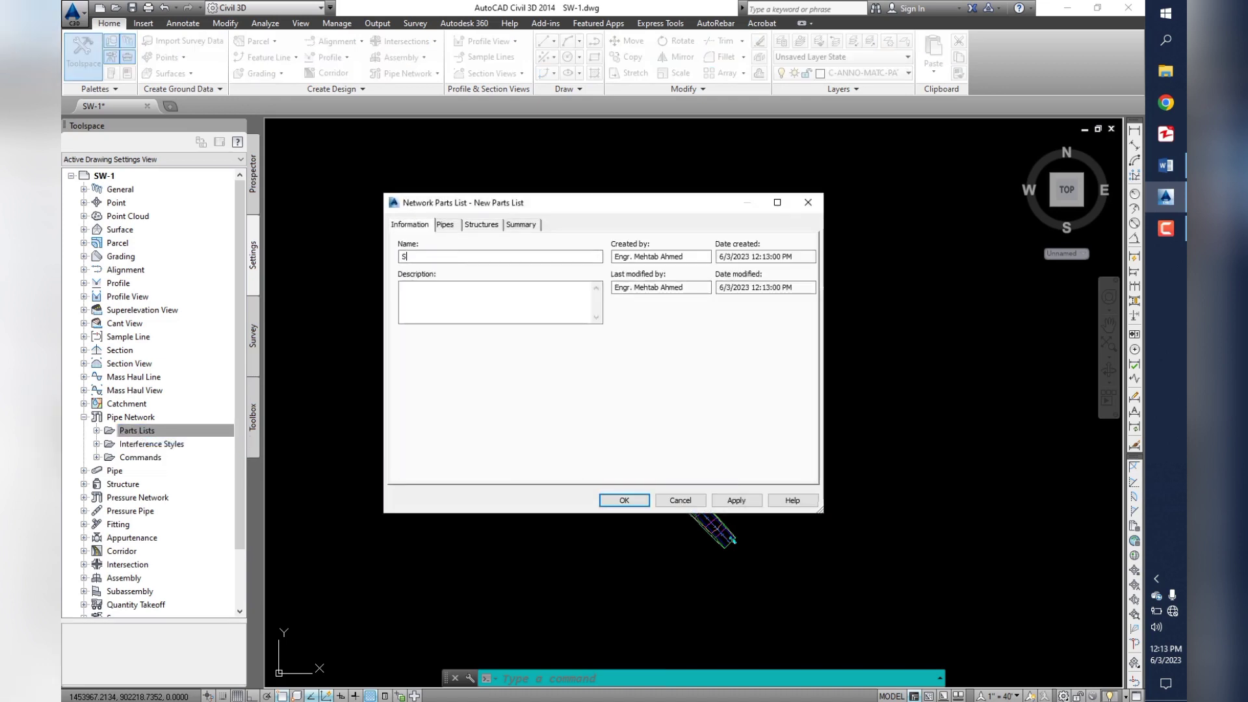
type("w-1")
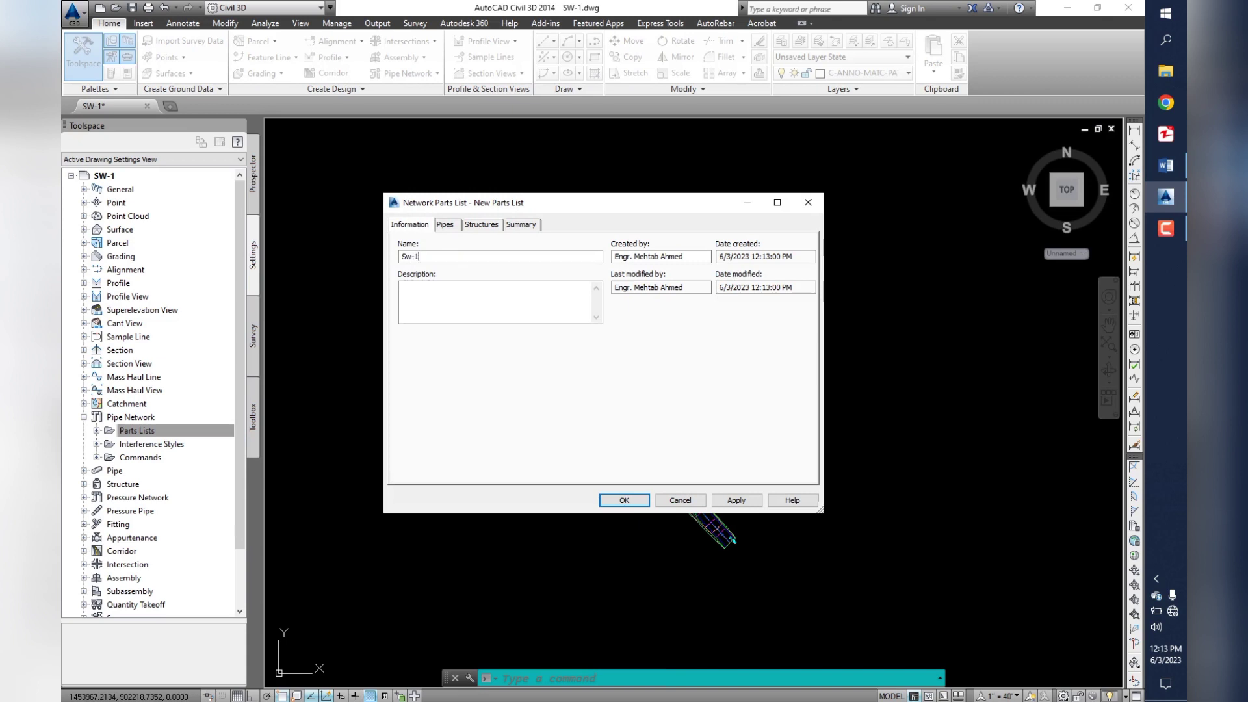
left_click(445, 225)
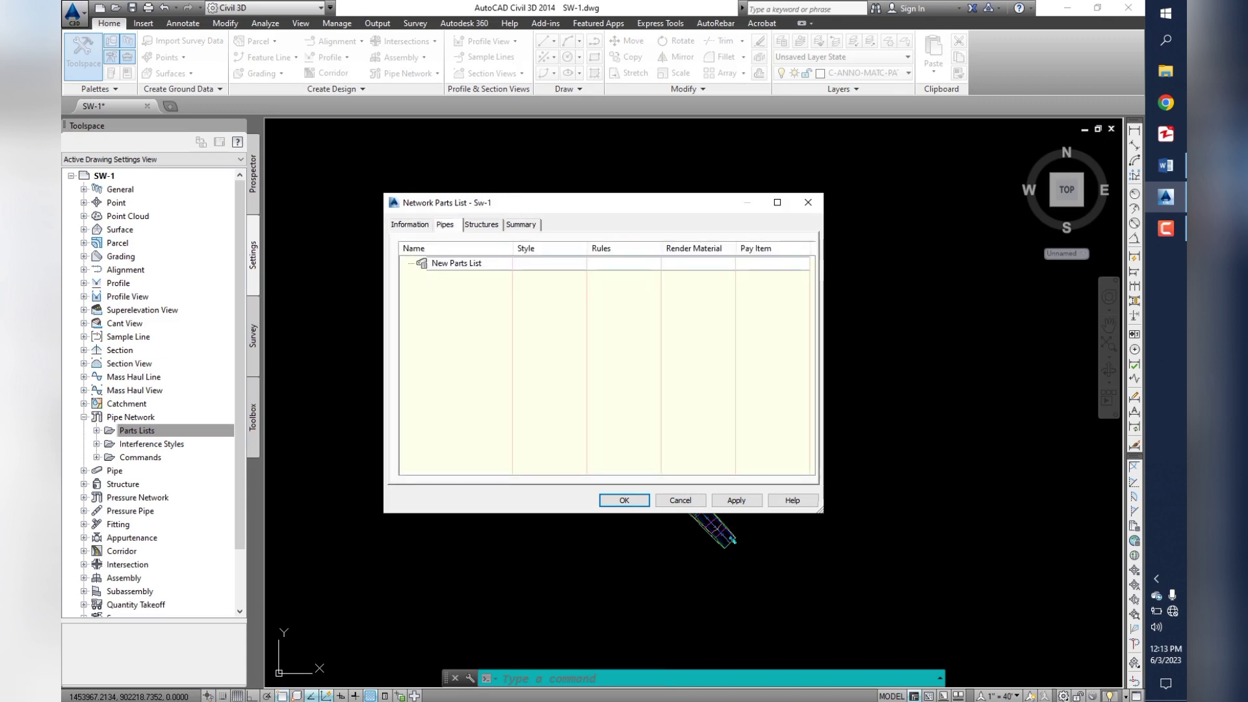
- Add the Concrete Pipe family to the Sw-1 pipes list
right_click(439, 264)
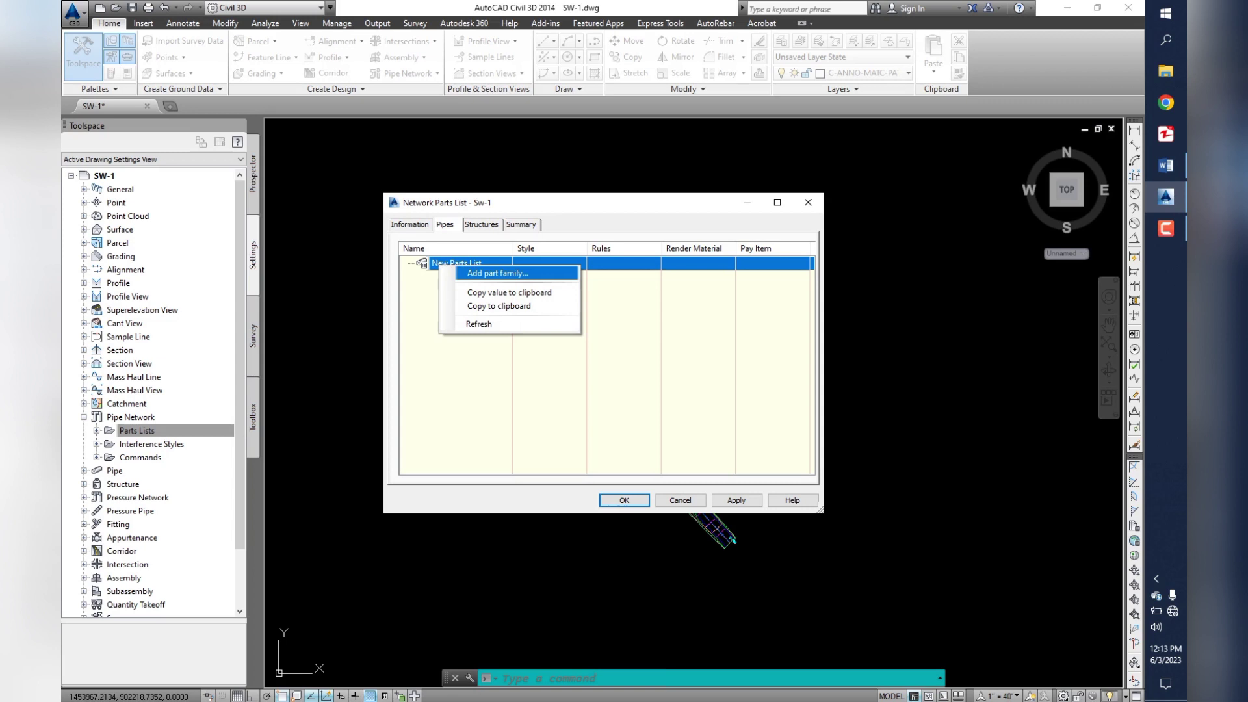
left_click(497, 273)
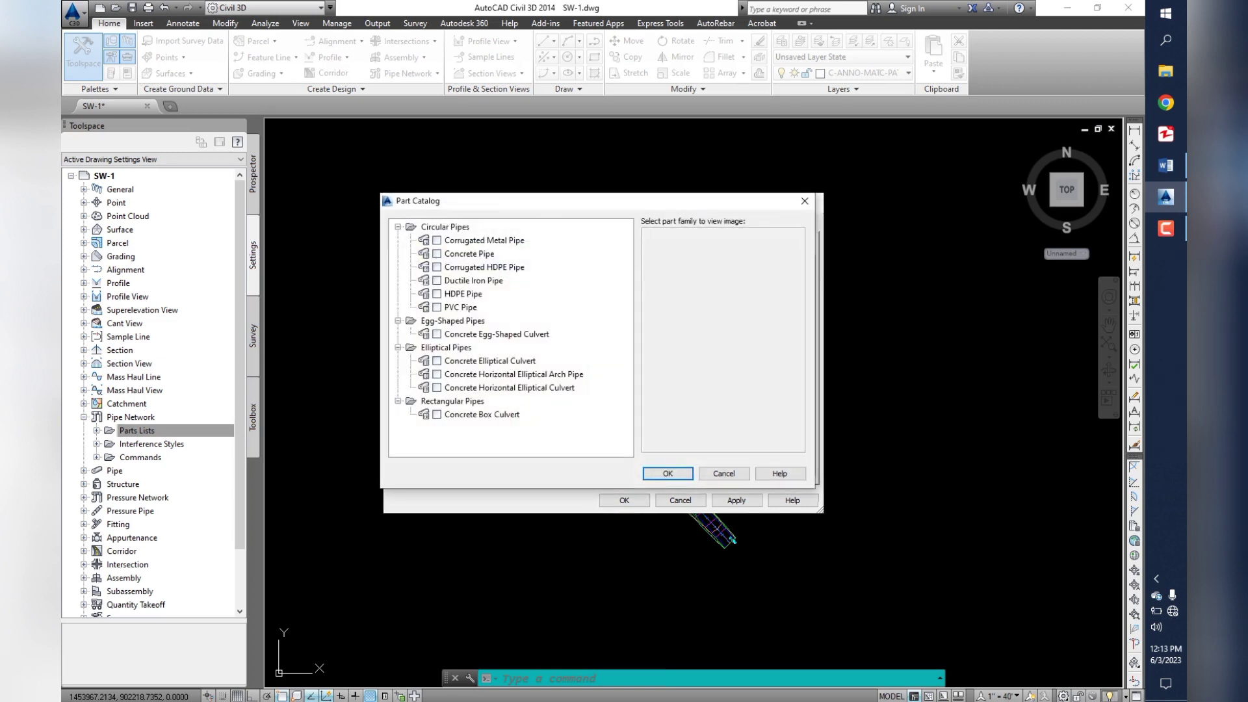
left_click(469, 254)
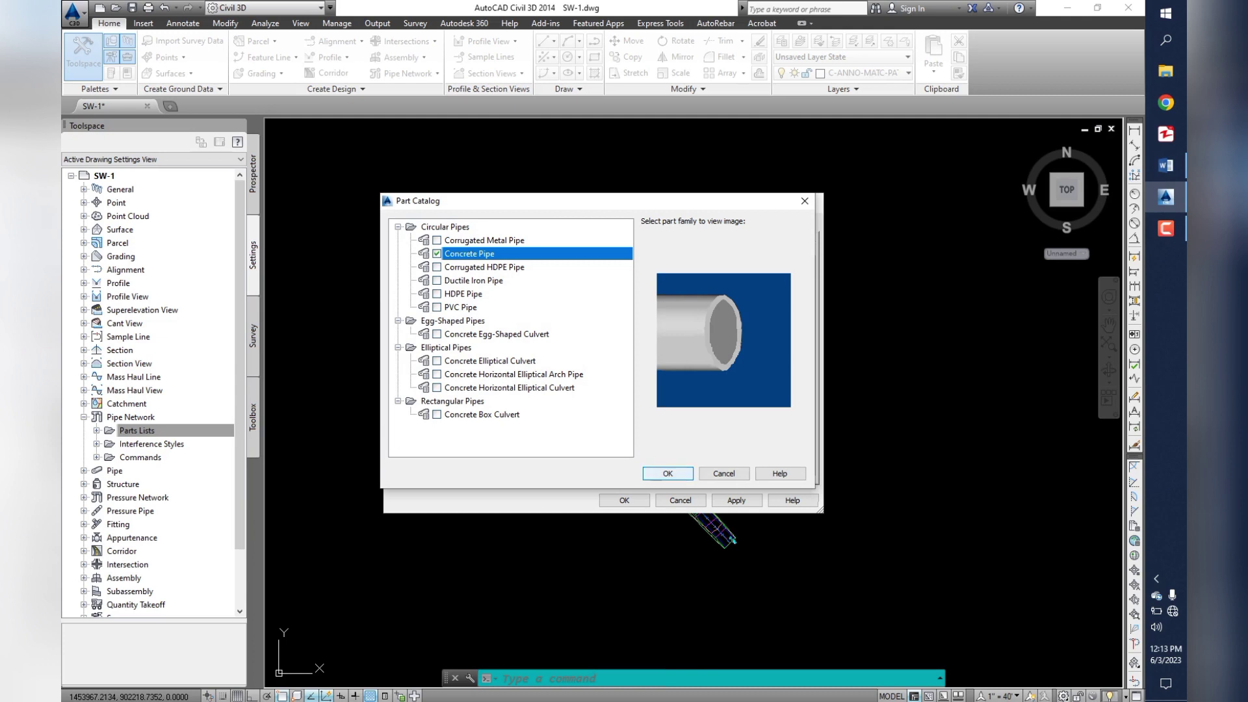
left_click(668, 473)
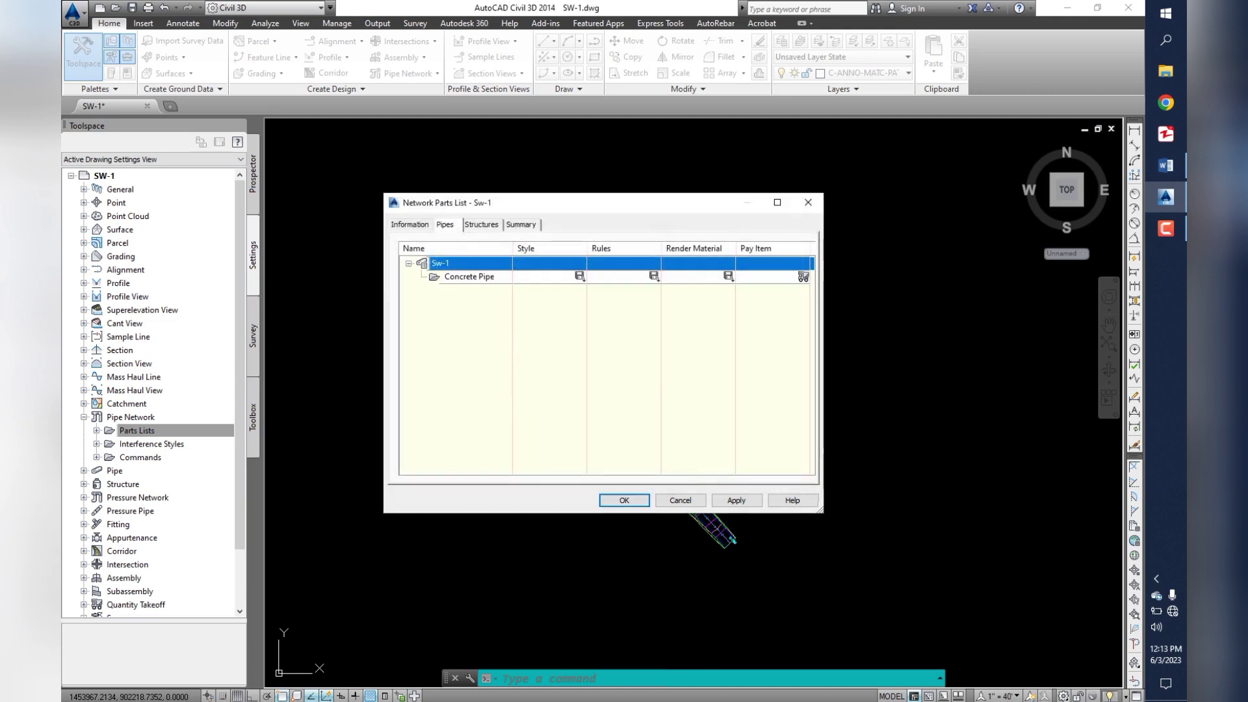
- Add all Concrete Pipe inner diameter sizes and Manning coefficient values
key("Down")
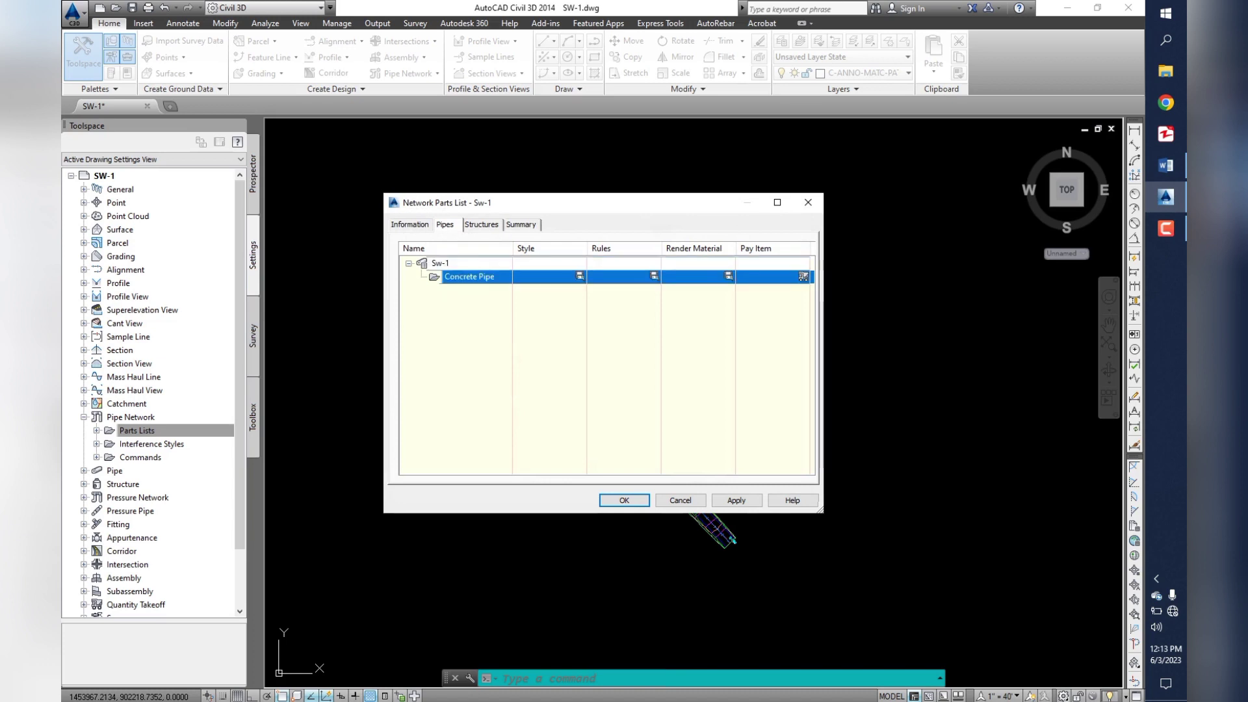
right_click(453, 278)
left_click(494, 286)
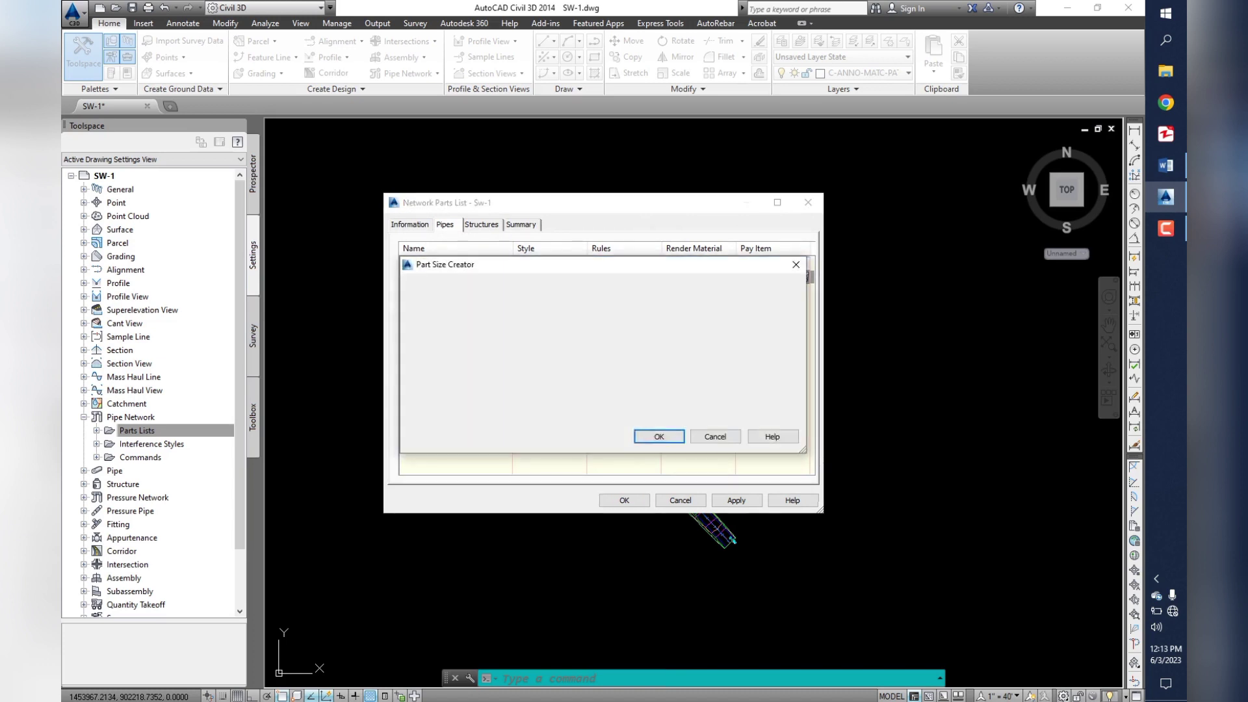
left_click(725, 330)
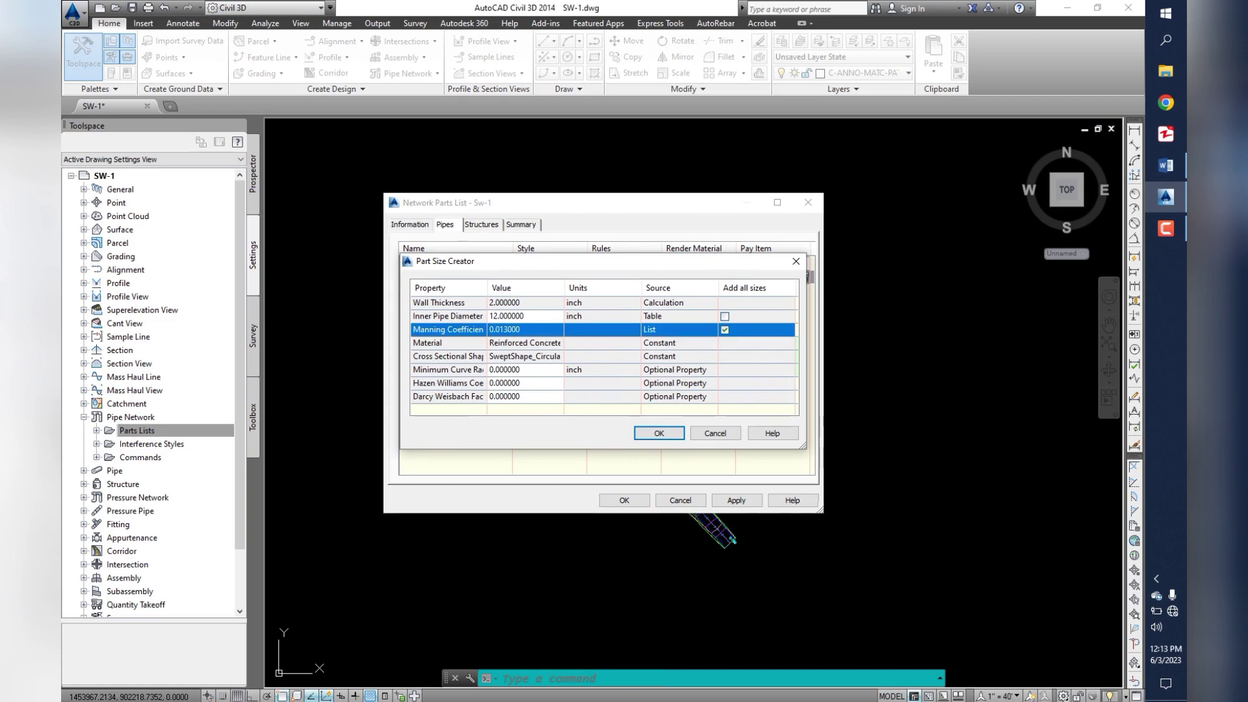
left_click(725, 316)
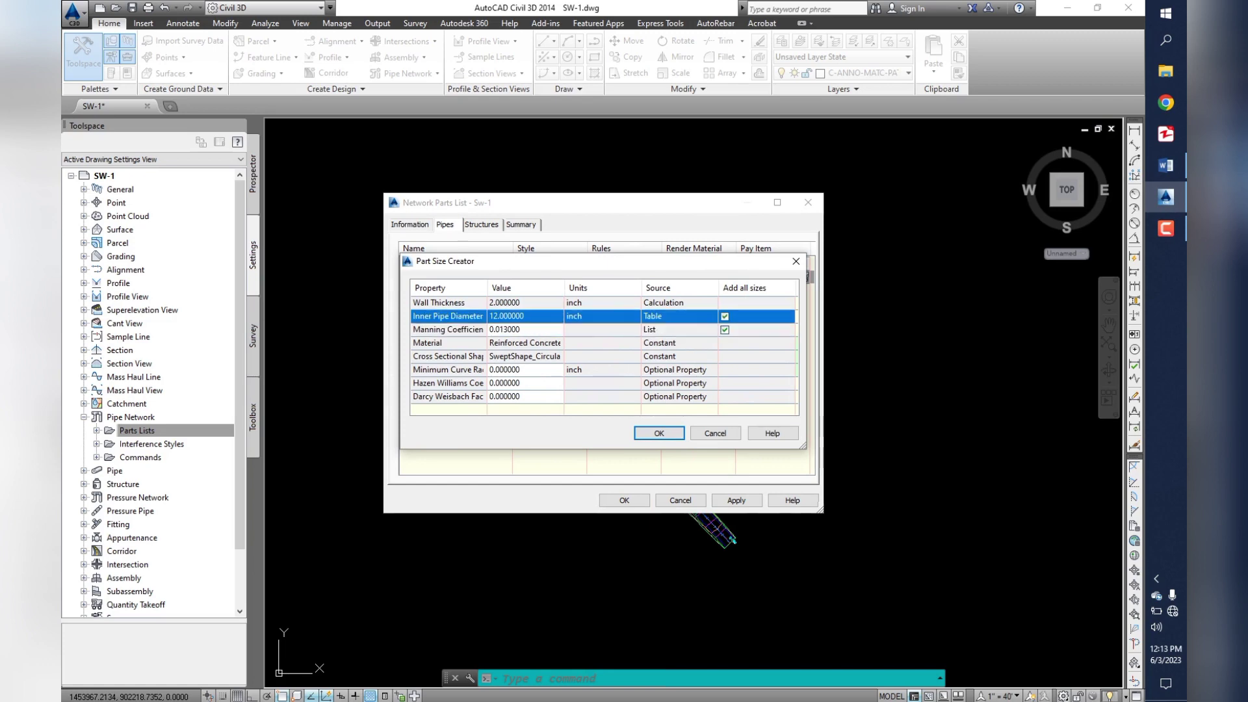
left_click(658, 433)
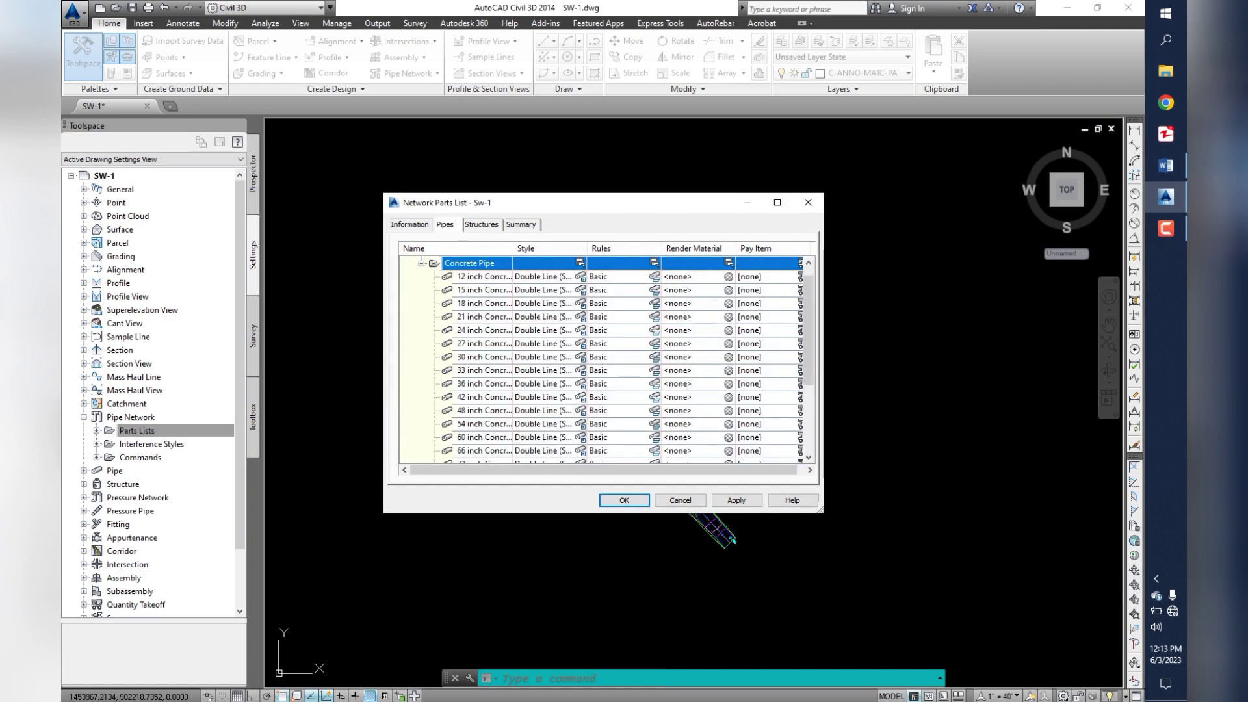
scroll(604, 358, "down", 2)
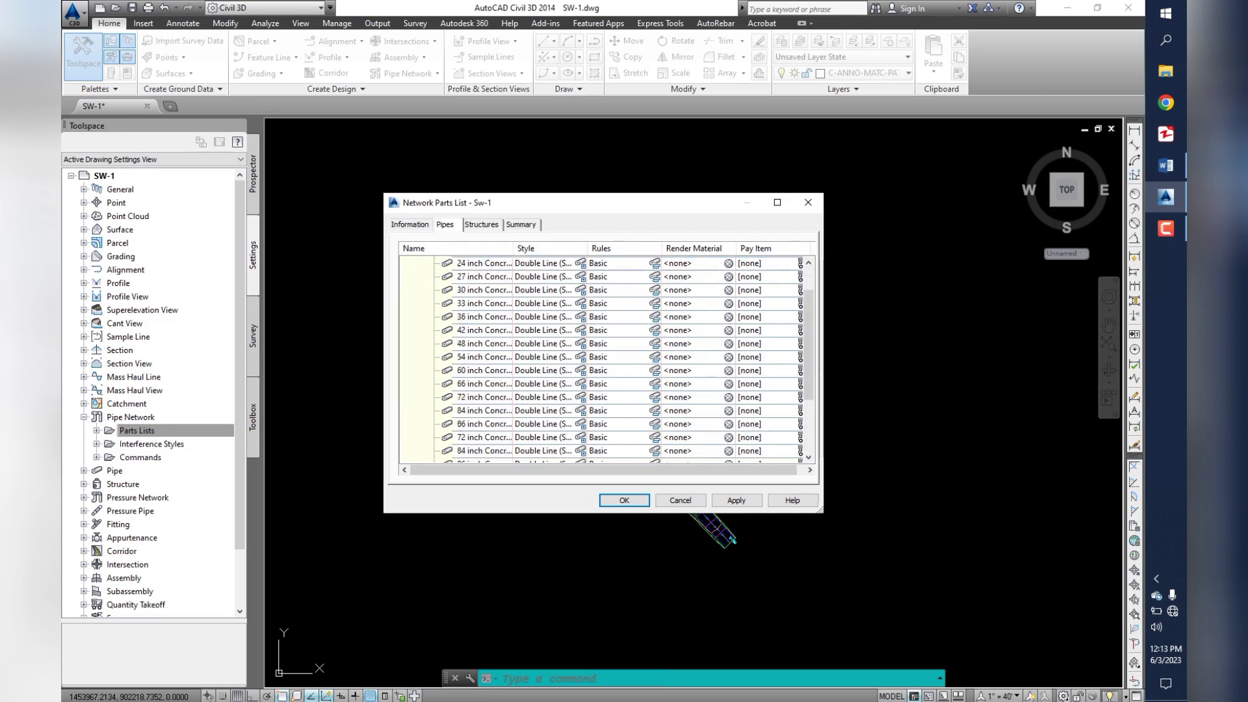
scroll(604, 357, "down", 2)
scroll(604, 358, "up", 4)
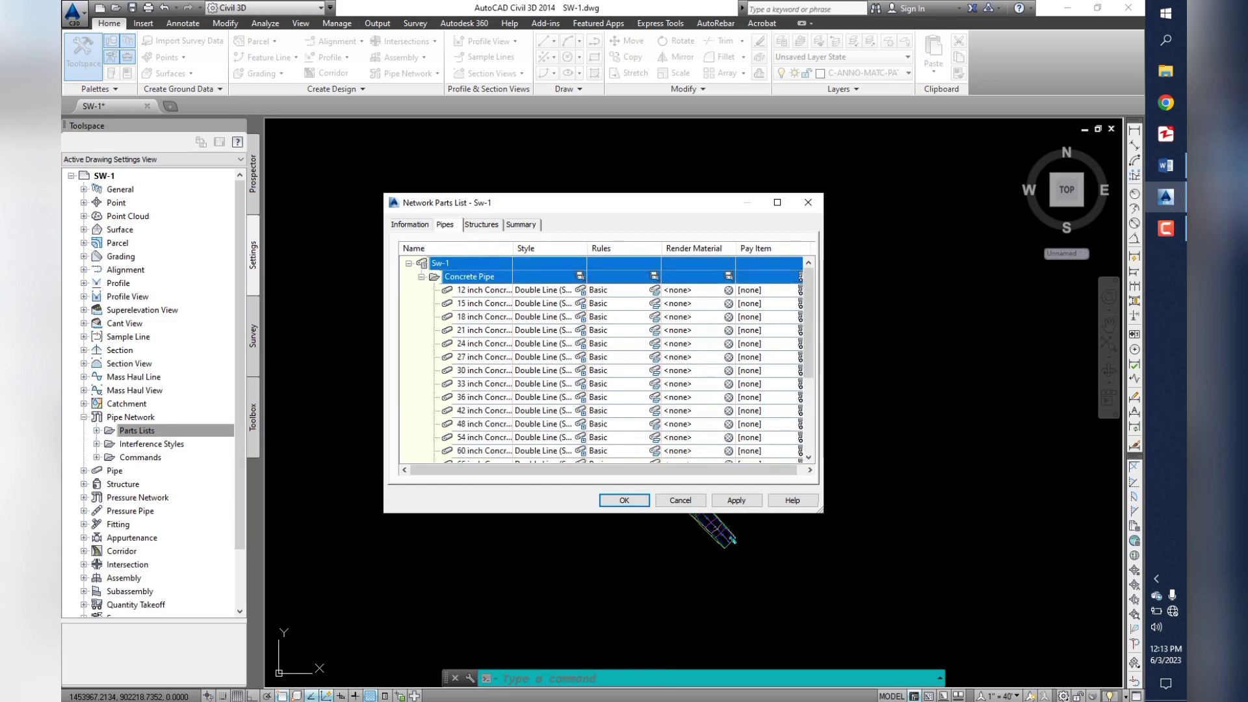
scroll(605, 358, "down", 2)
scroll(604, 358, "up", 2)
- Add the Cylindrical Junction Structure NF family on the Sw-1 Structures page
left_click(481, 225)
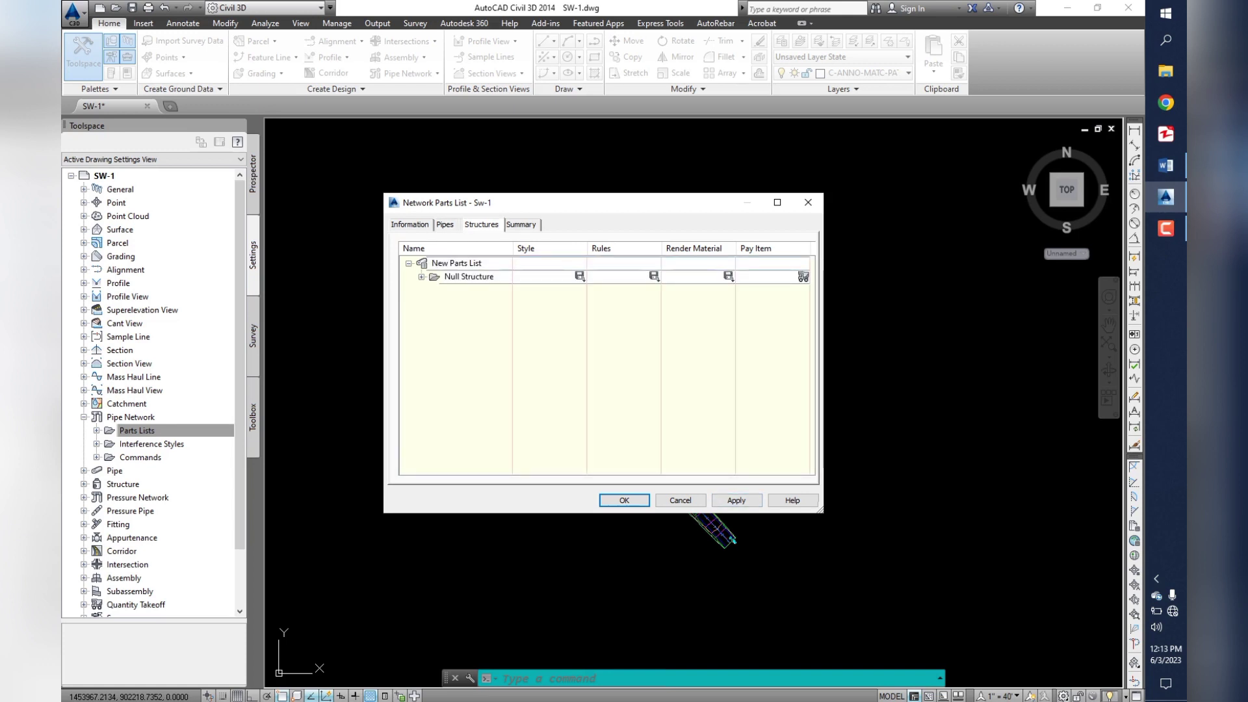
left_click(421, 277)
right_click(443, 262)
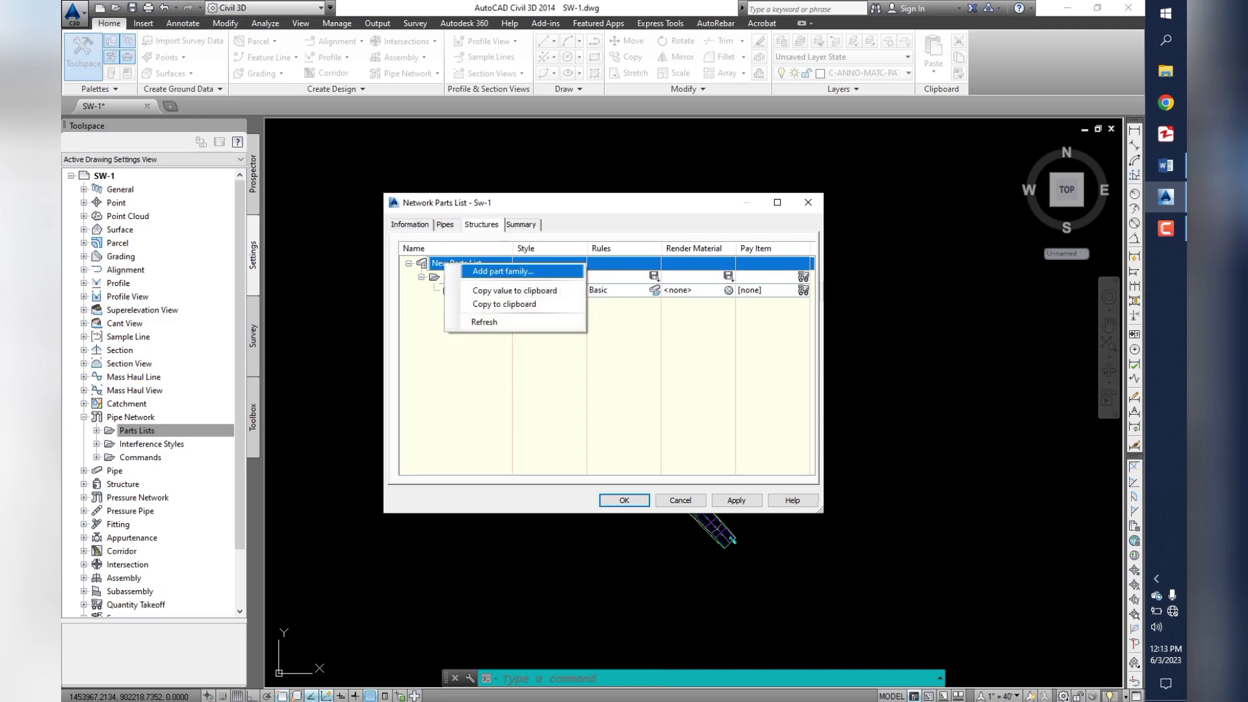
left_click(471, 268)
scroll(510, 333, "down", 3)
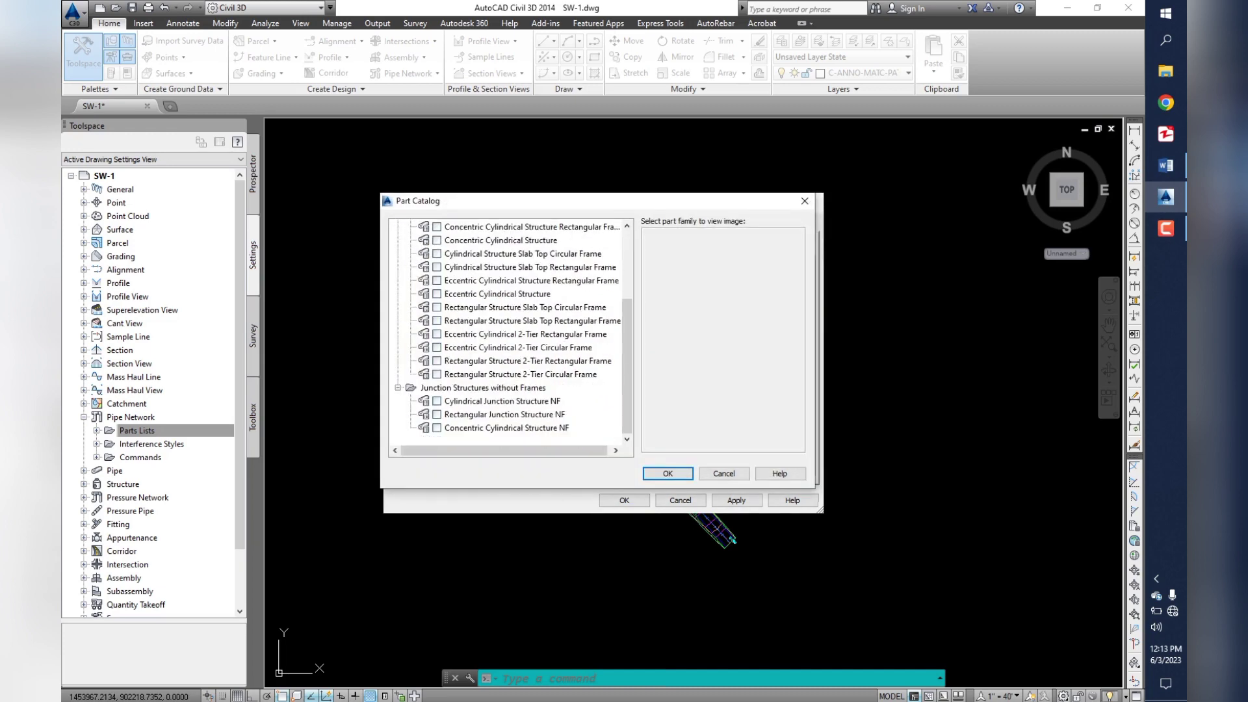
left_click(502, 401)
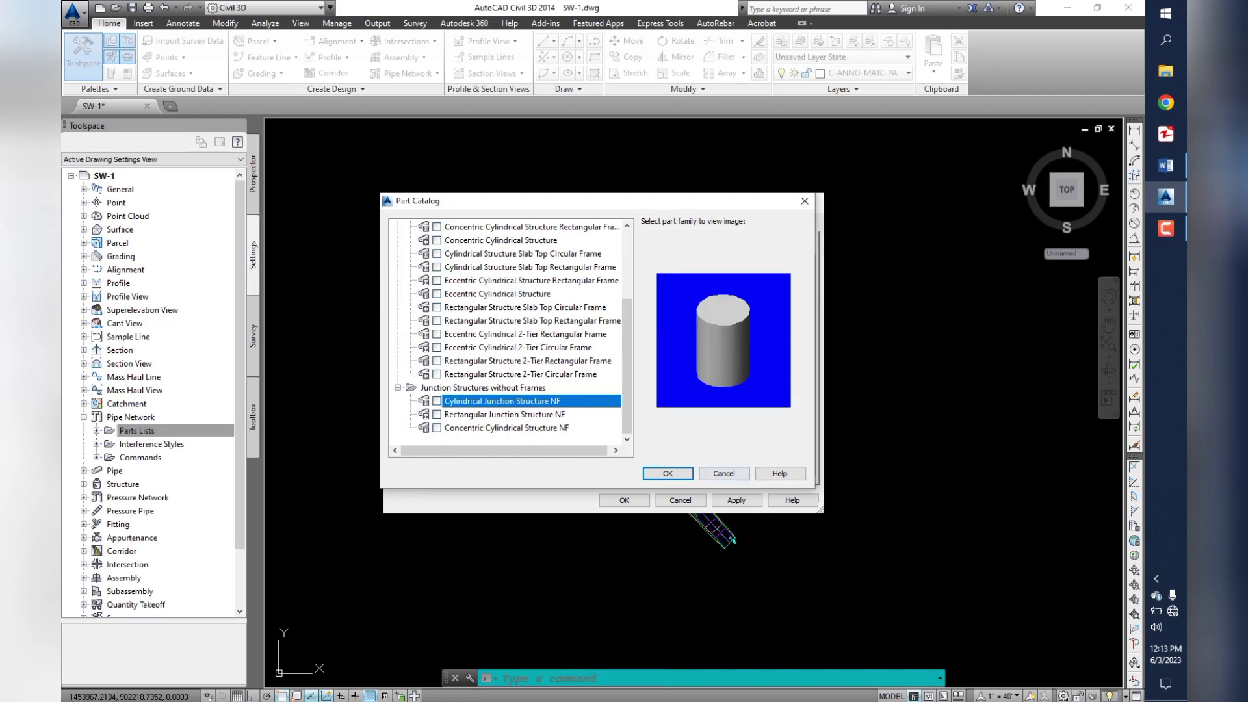
key("Return")
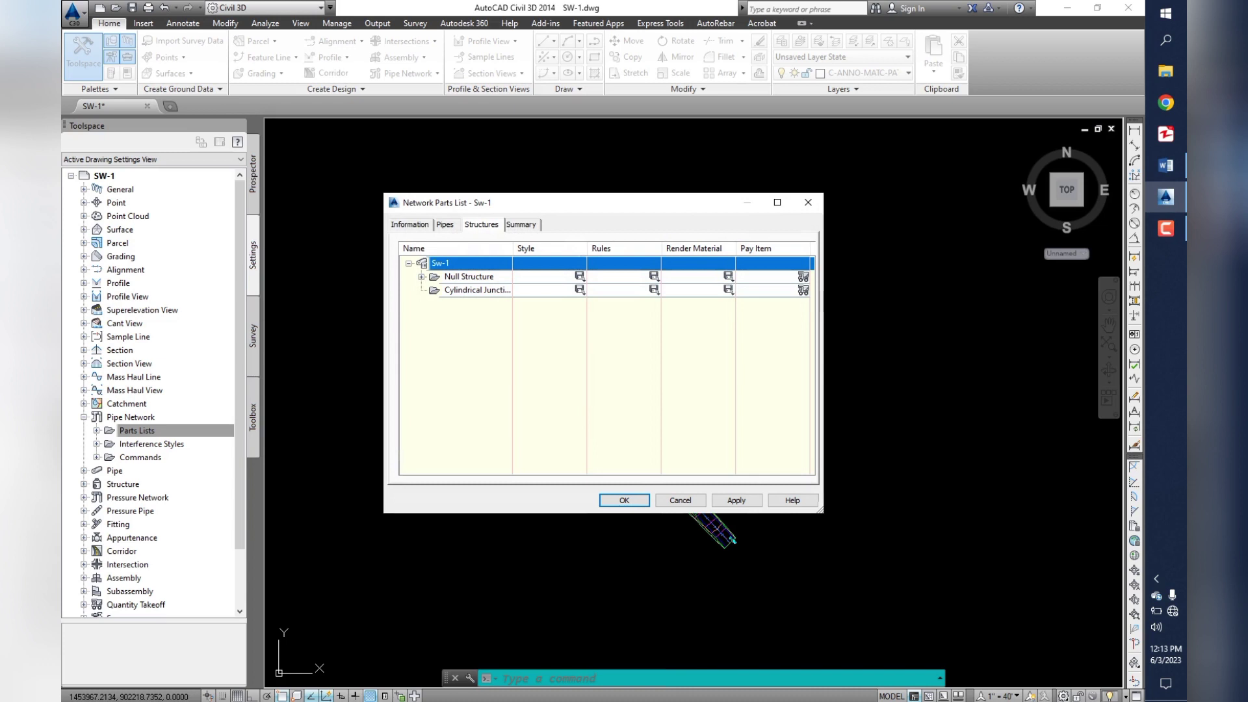
- Add all 48, 60, 72 and 96 inch inner-diameter sizes to the Sw-1 Cylindrical Junction family
left_click(475, 290)
right_click(469, 290)
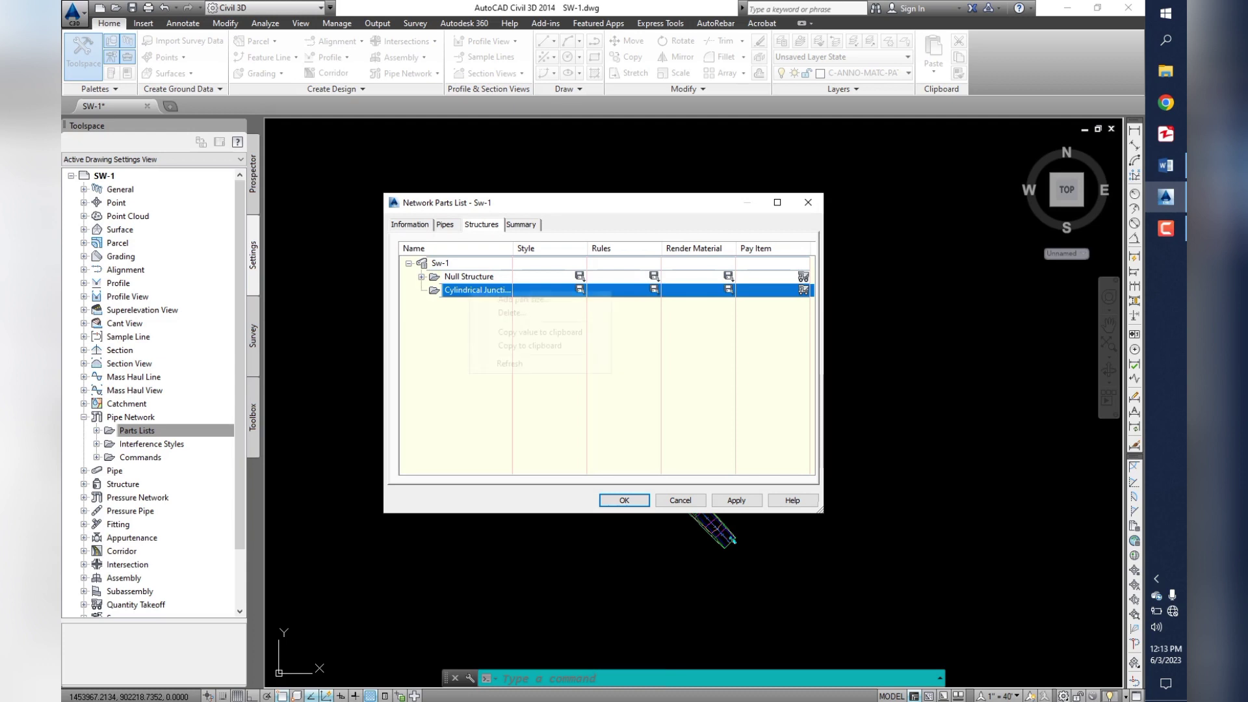
left_click(523, 299)
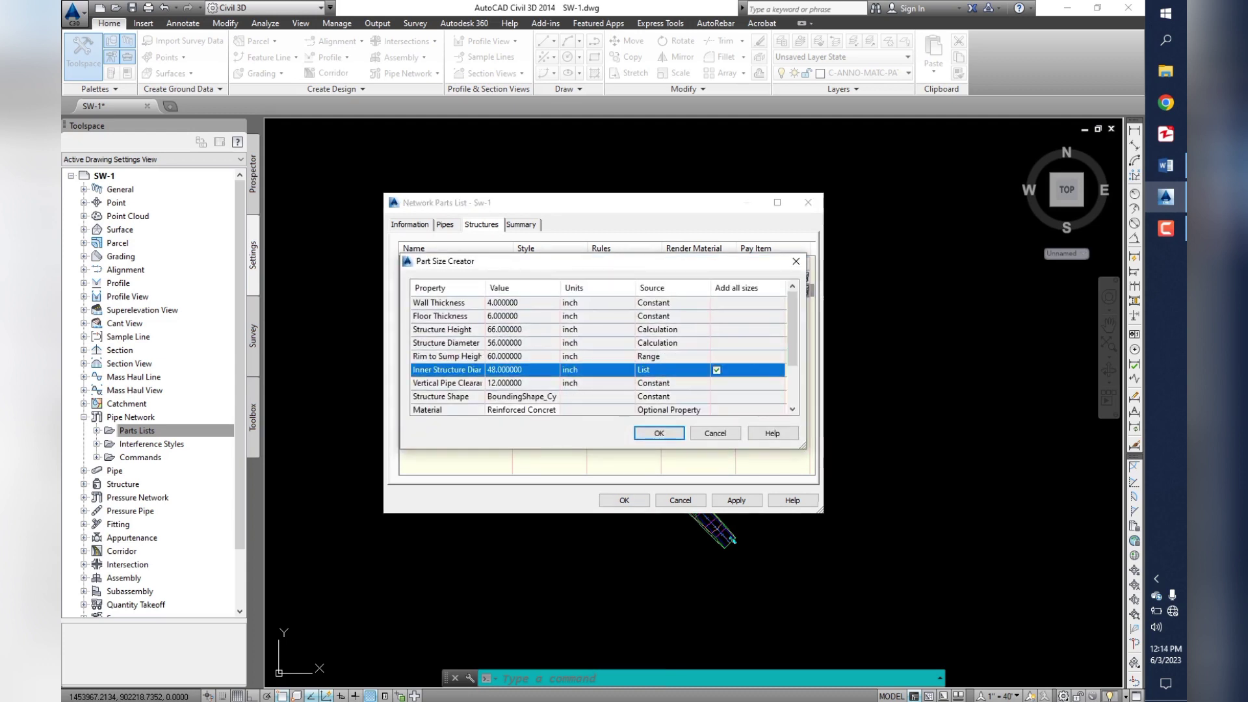
left_click(658, 433)
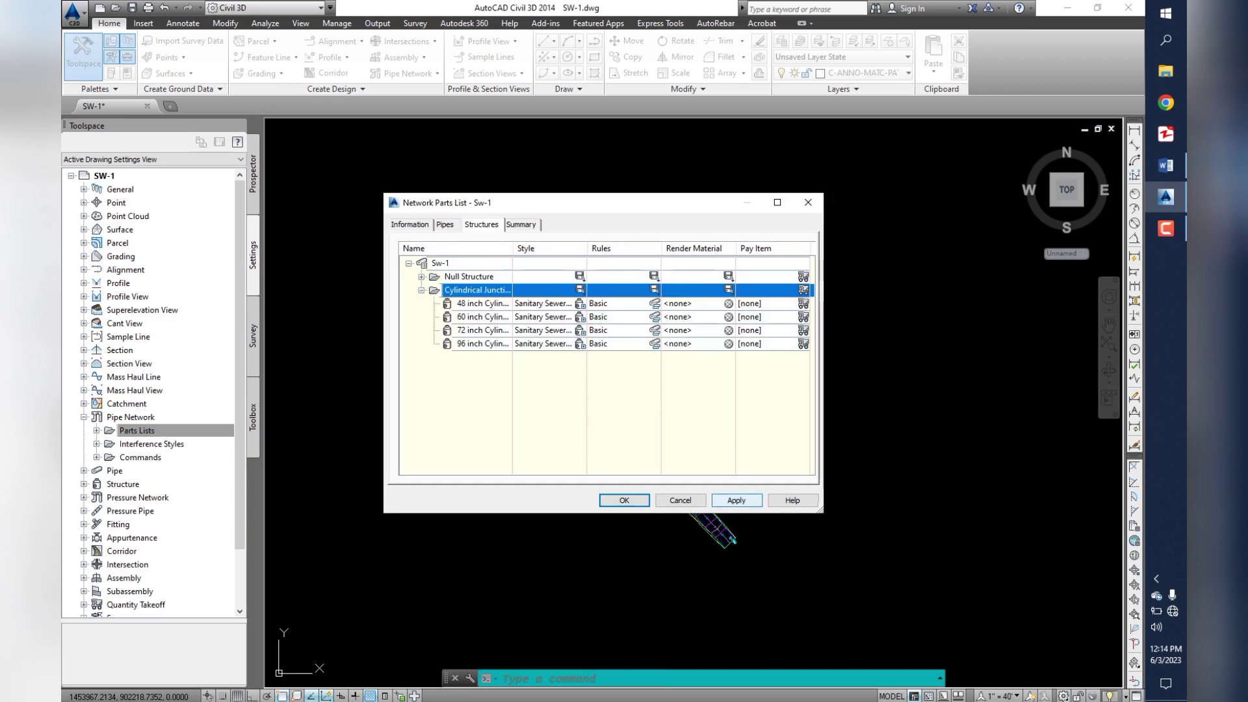
left_click(737, 500)
left_click(624, 500)
- Save the drawing and open the Basic pipe rule set from the Pipe settings
key("ctrl+s")
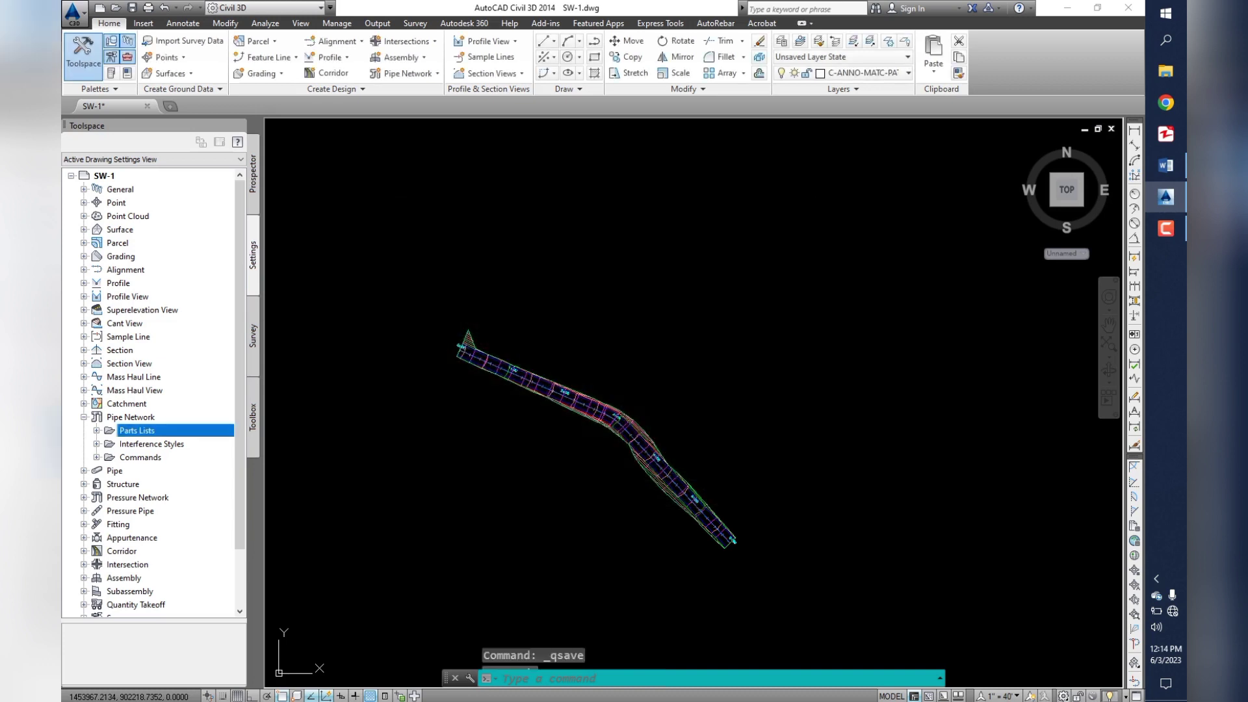
key("Left")
key("Left")
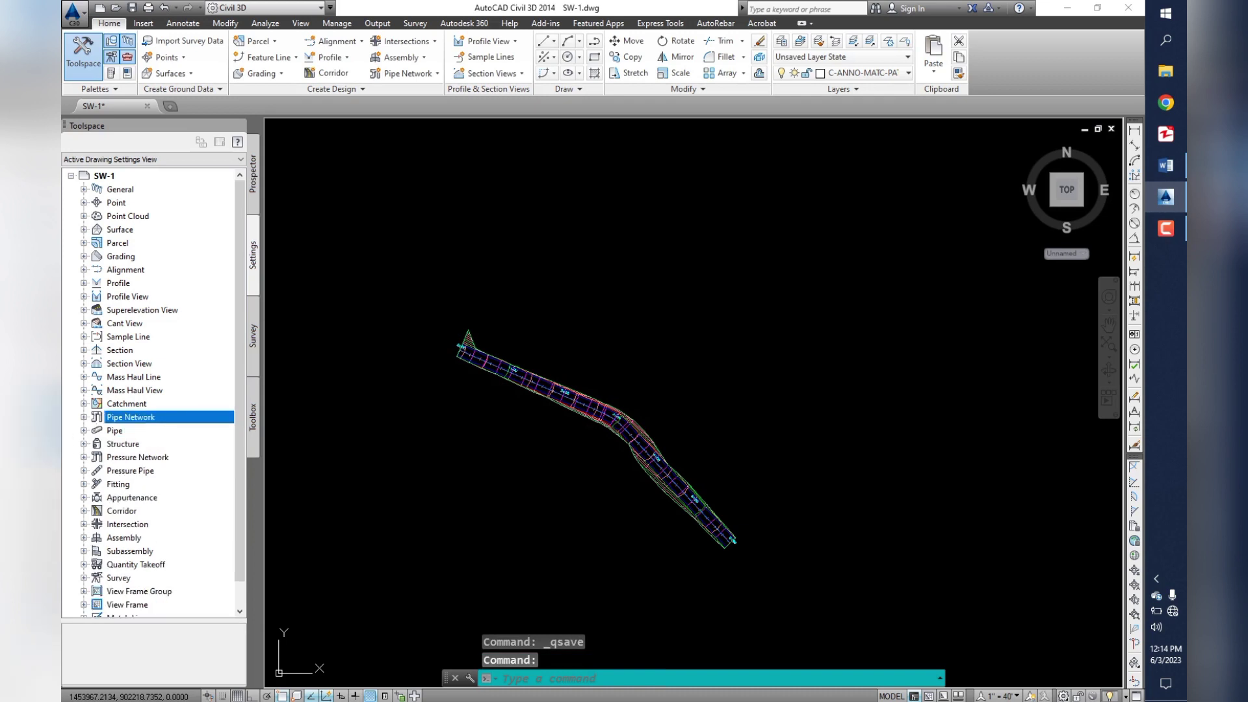
left_click(83, 430)
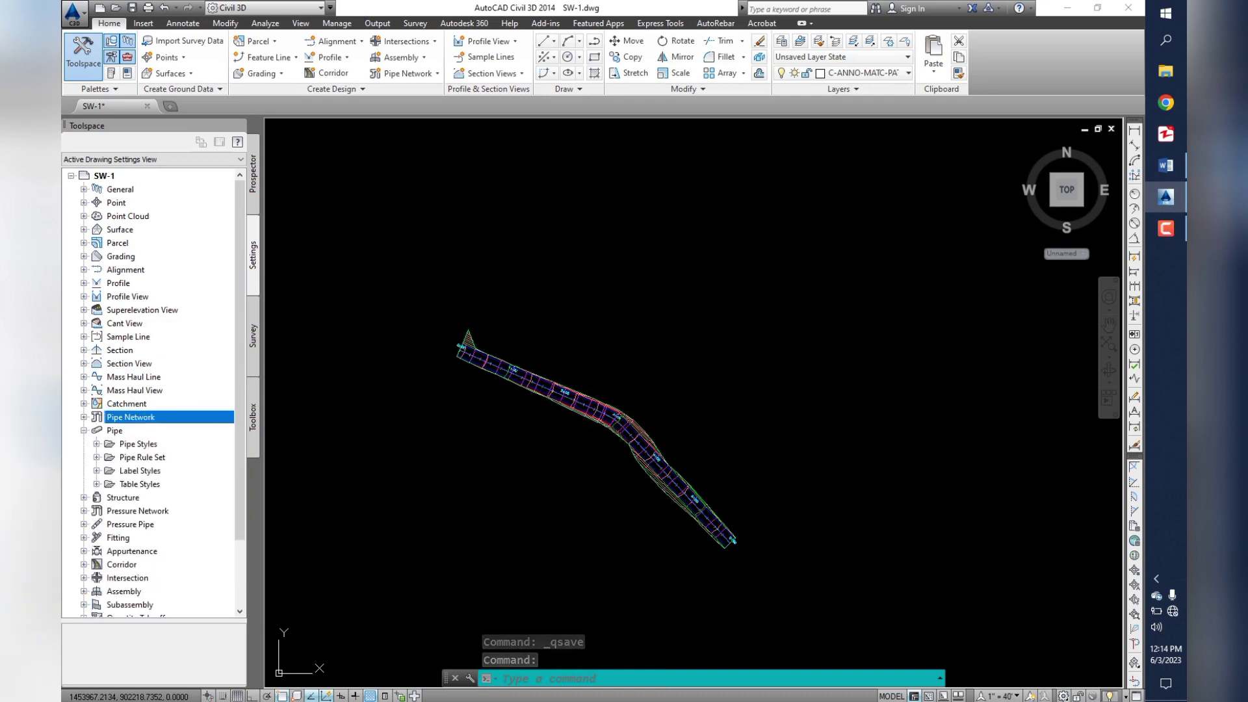
left_click(97, 457)
double_click(154, 470)
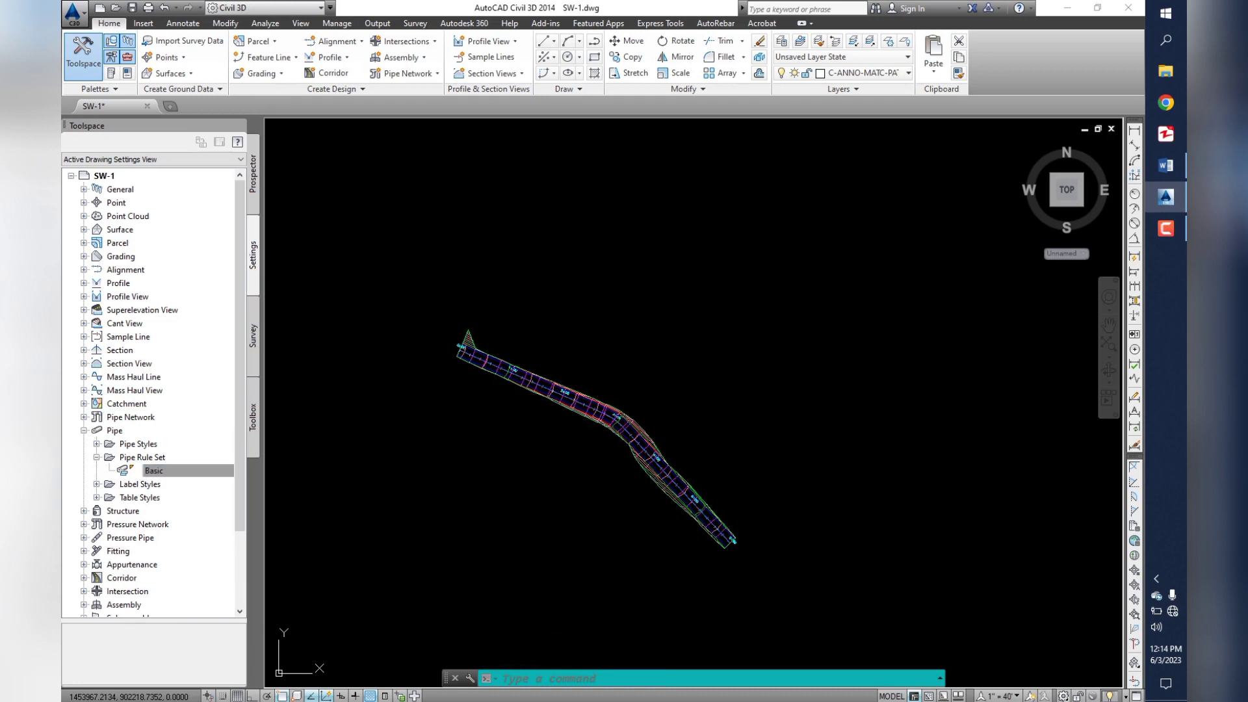
- Review the Basic Cover And Slope limits (cover 3'–10', slope 1%–8%) and close unchanged
left_click(445, 224)
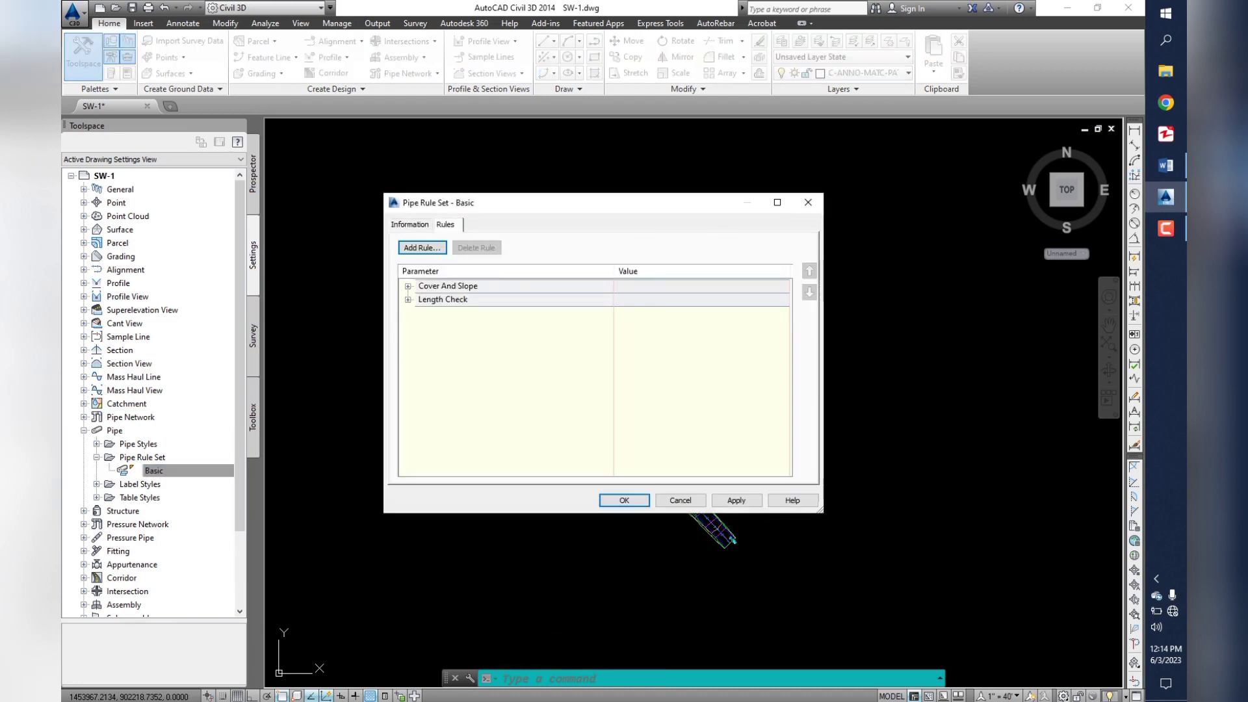
left_click(408, 286)
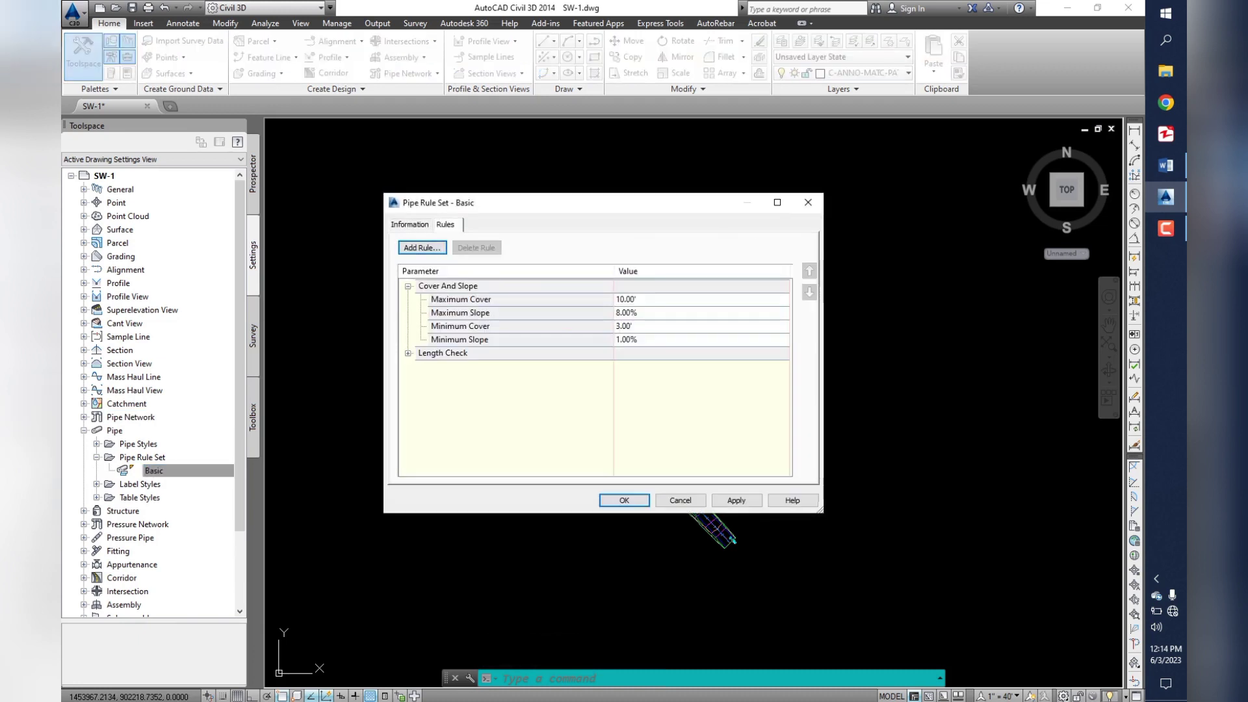
left_click(627, 299)
key("Tab")
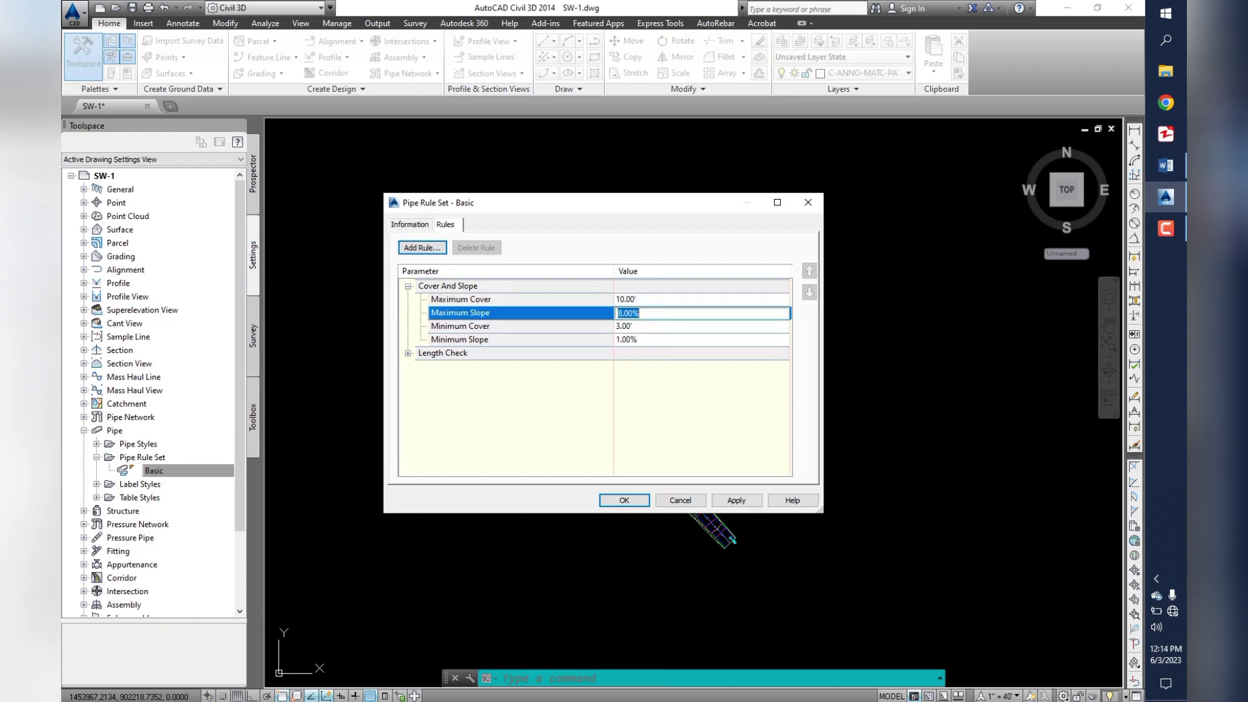
key("Tab")
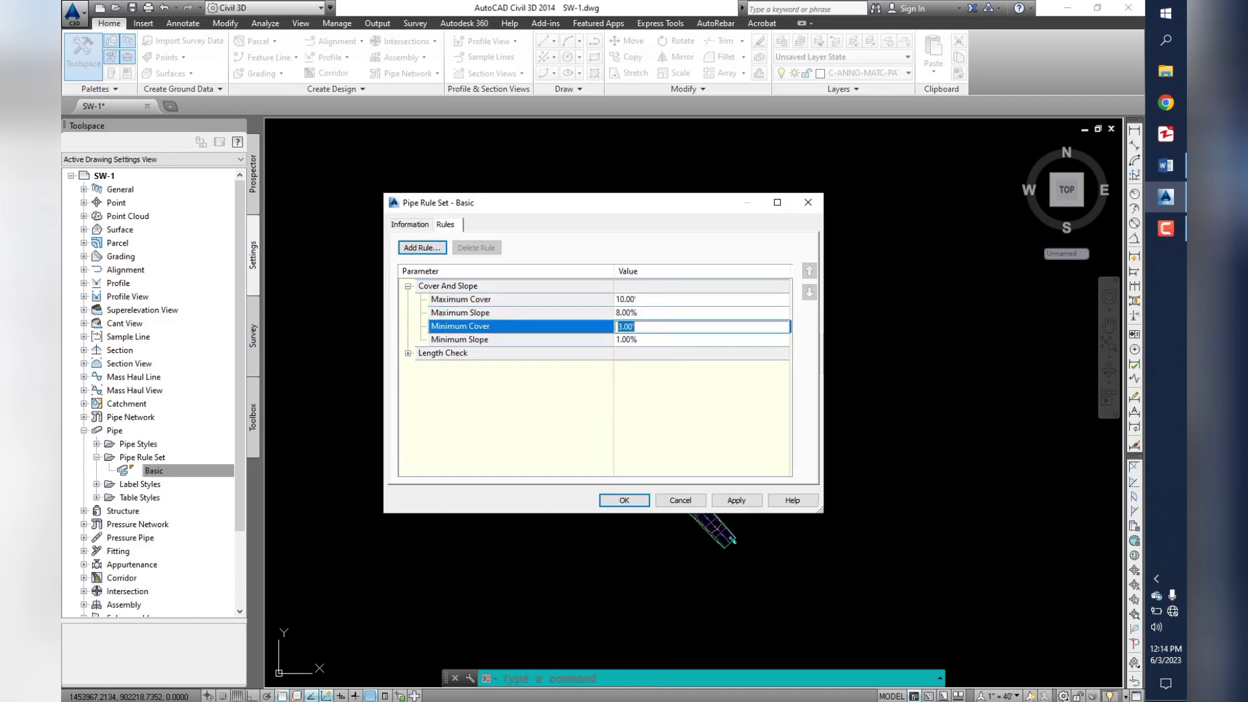
key("Tab")
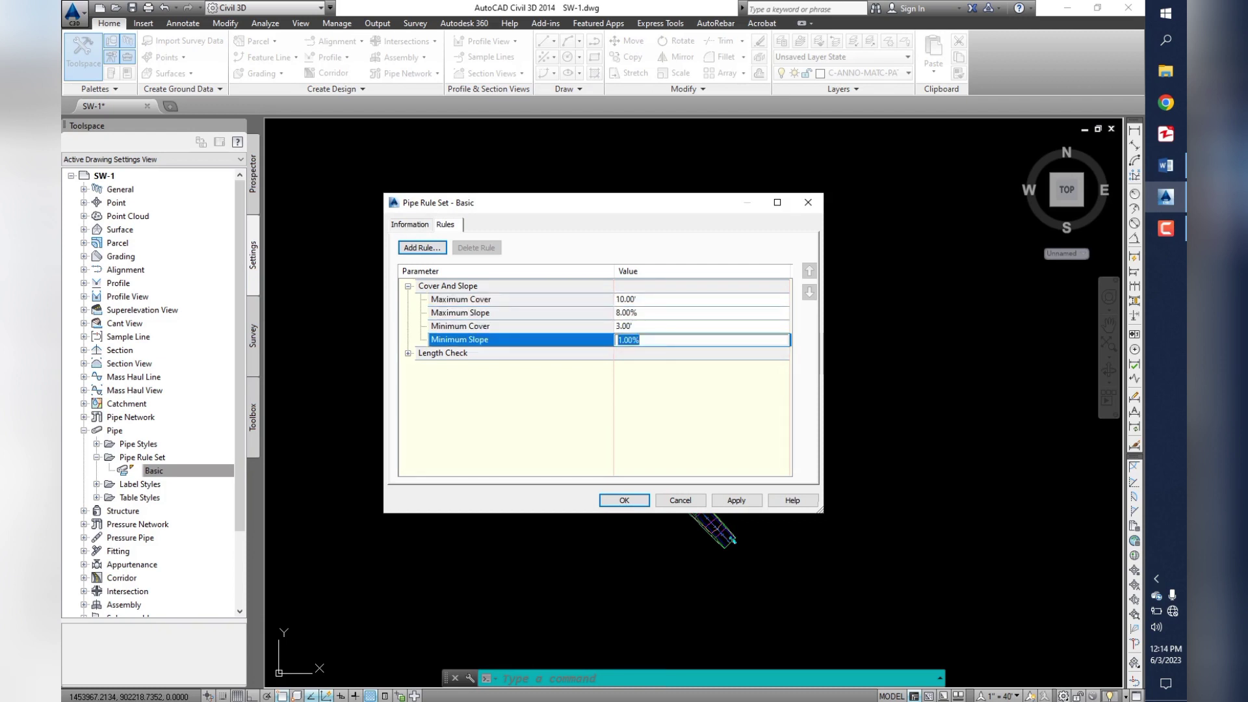
key("Return")
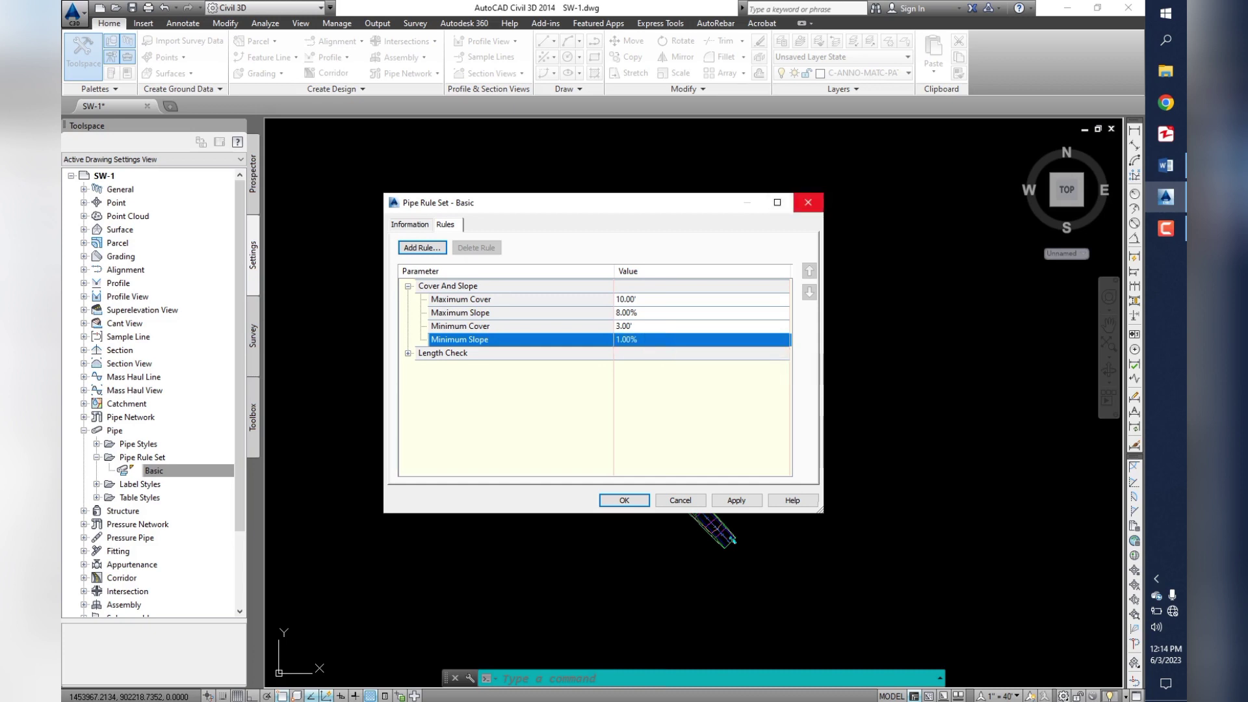
left_click(808, 202)
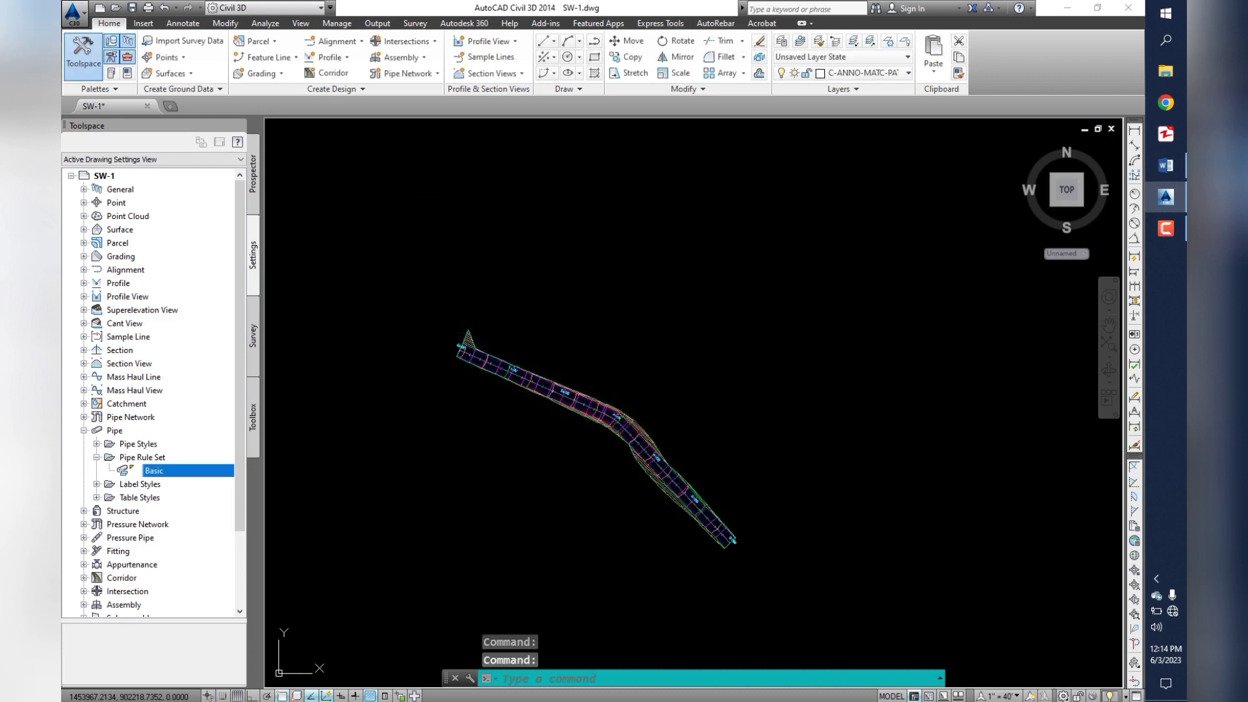
- Create a new pipe rule set named Sw-11
right_click(141, 457)
left_click(171, 462)
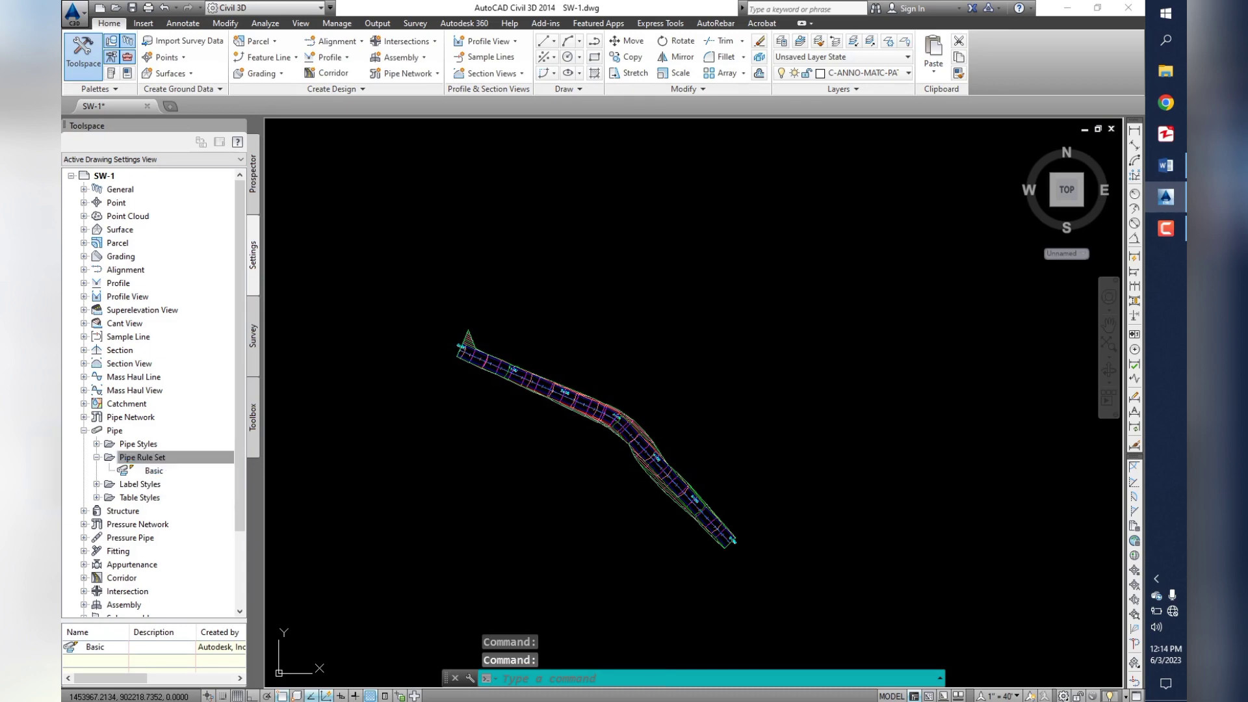
left_click(422, 248)
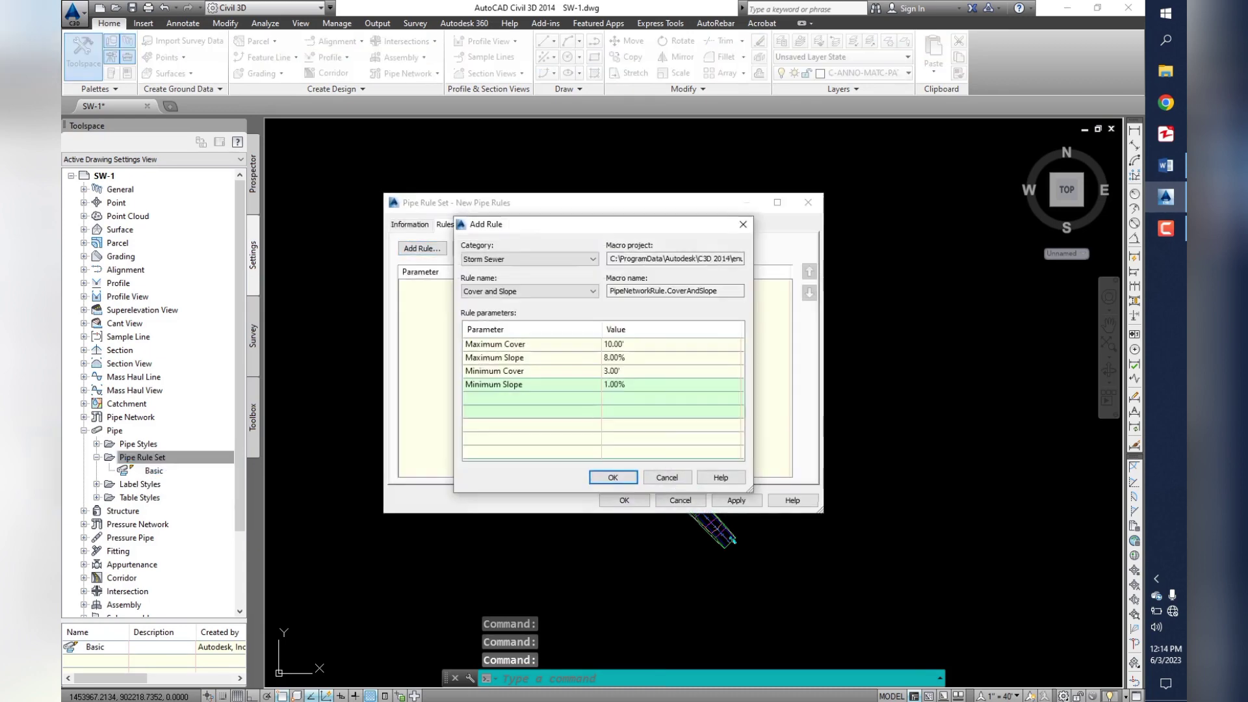
left_click(743, 225)
left_click(409, 224)
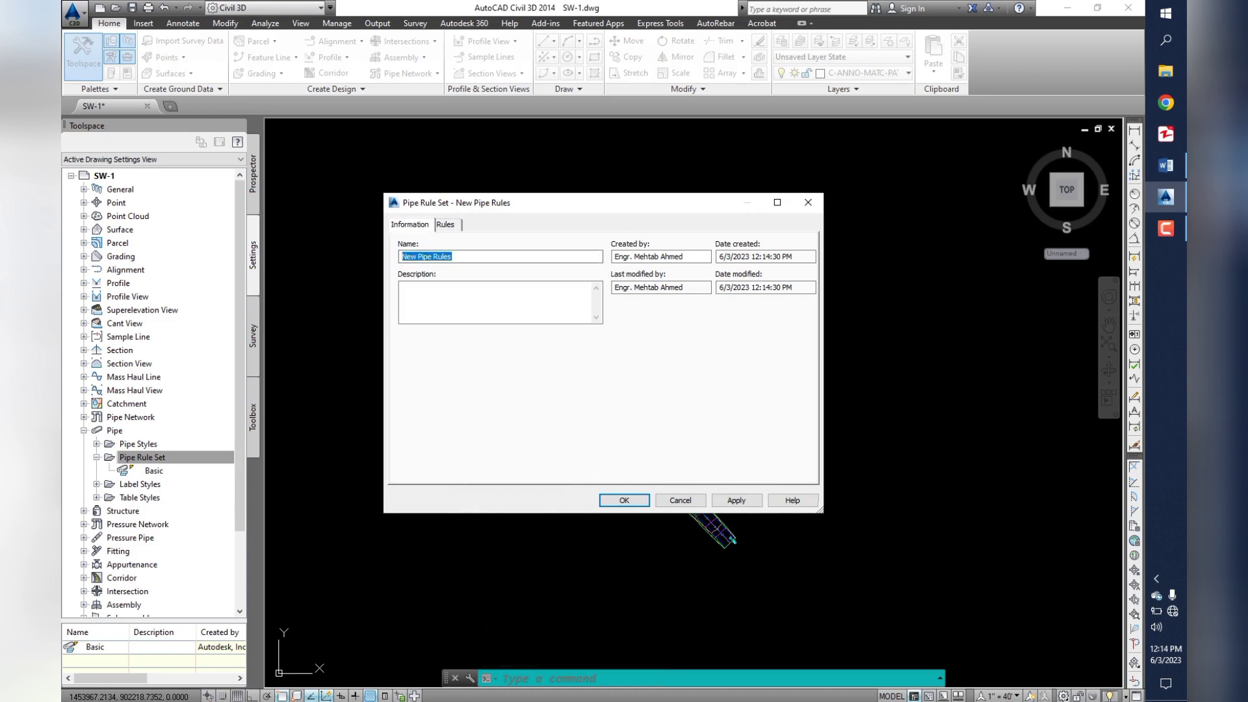
type("Sw-11")
left_click(445, 224)
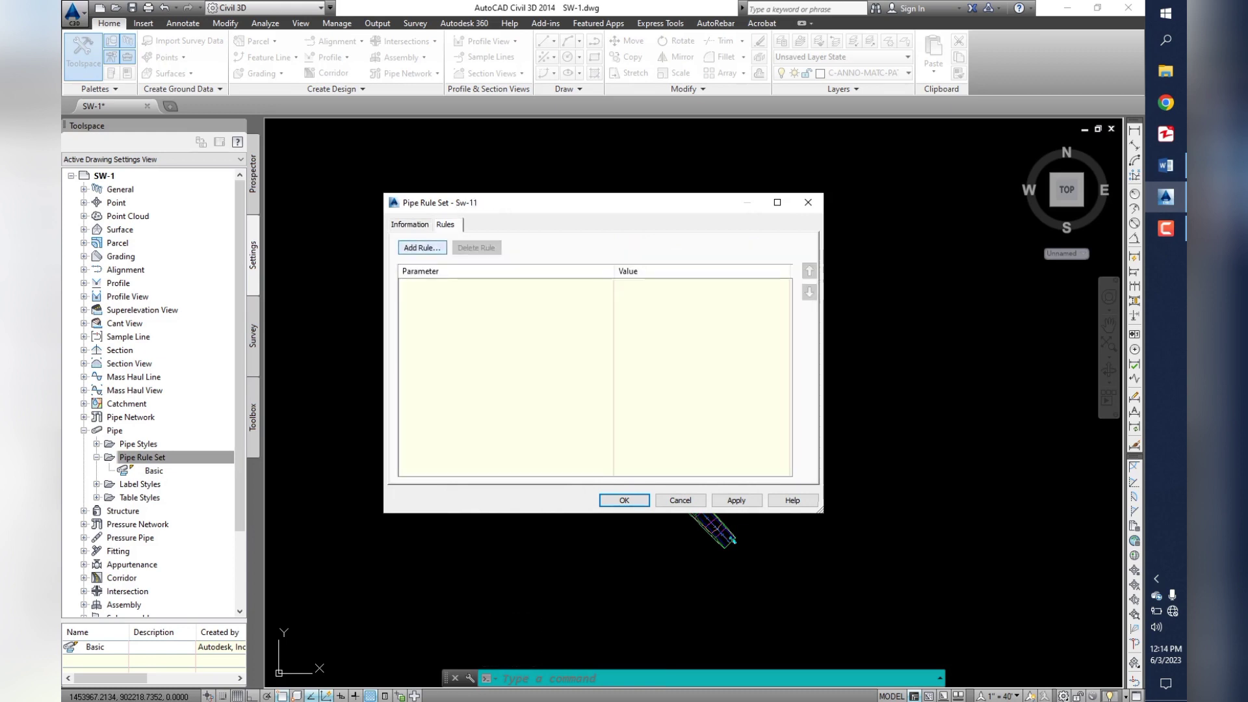
- Add a Storm Sewer Cover and Slope rule to Sw-11
left_click(421, 248)
left_click(593, 259)
left_click(494, 270)
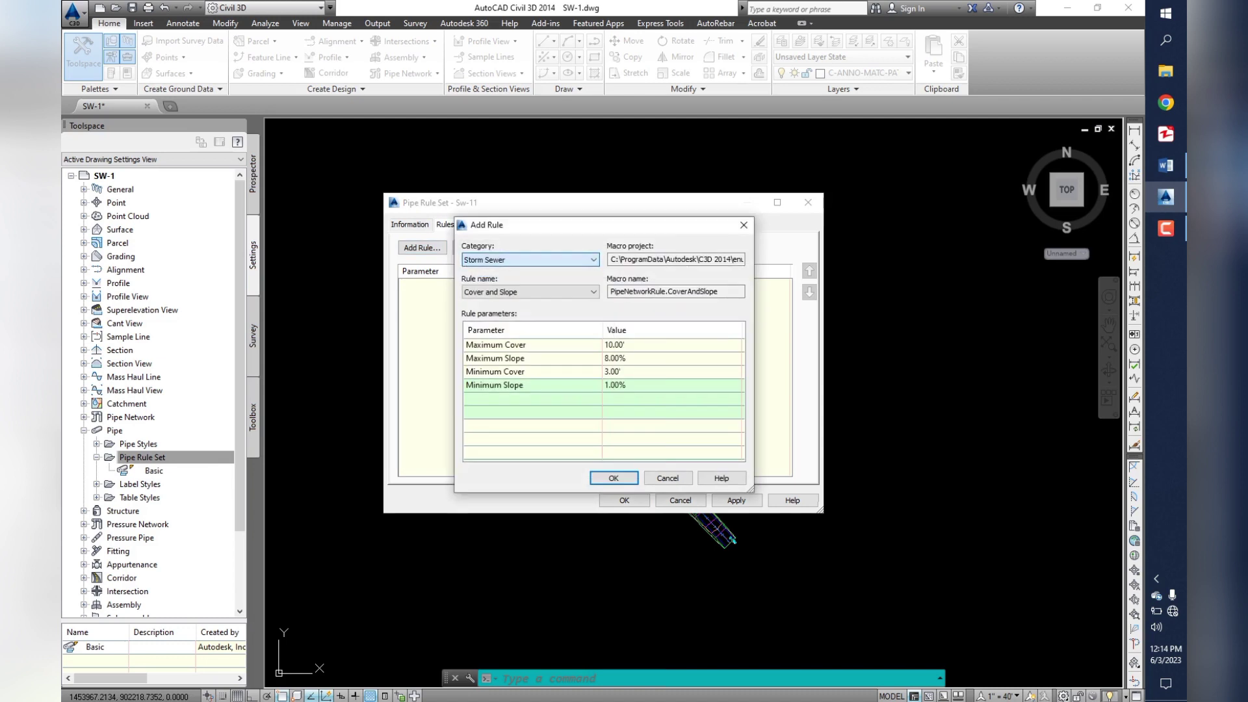
left_click(593, 292)
left_click(494, 306)
left_click(613, 478)
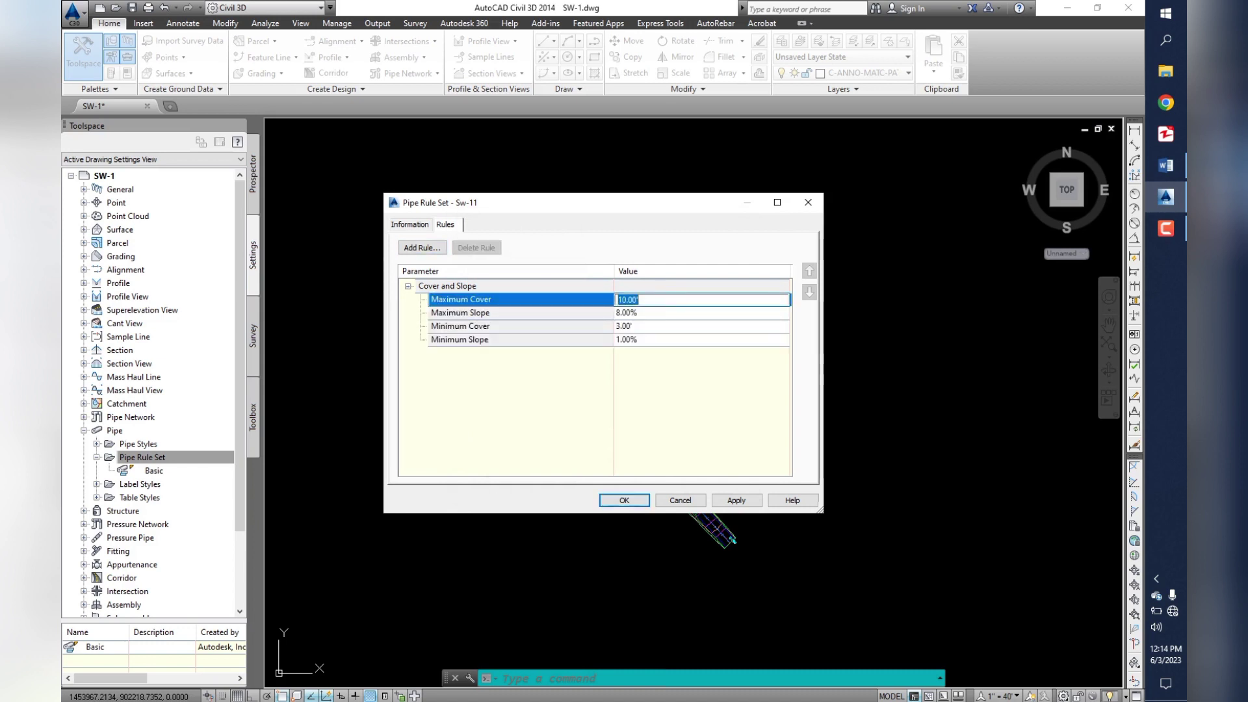
- Set 1.00' maximum cover, 2.00% maximum slope and 0.50' minimum cover, then save Sw-11
type("1")
key("Tab")
type("2")
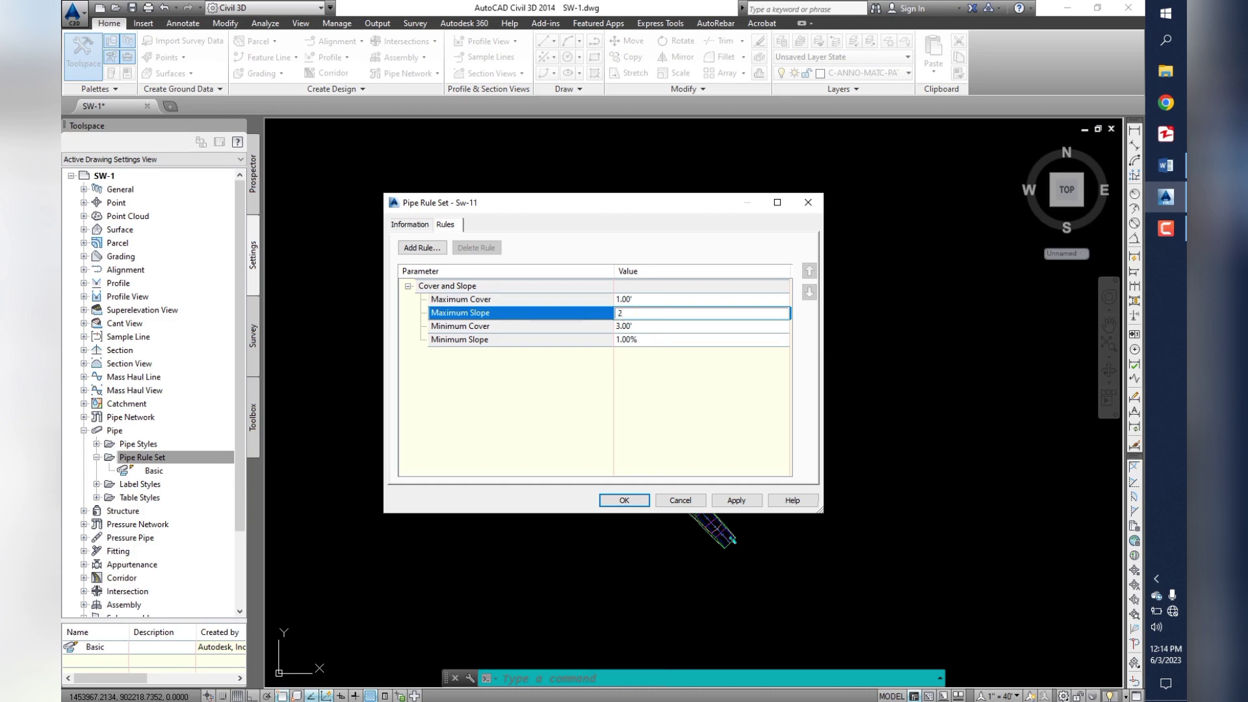
key("Tab")
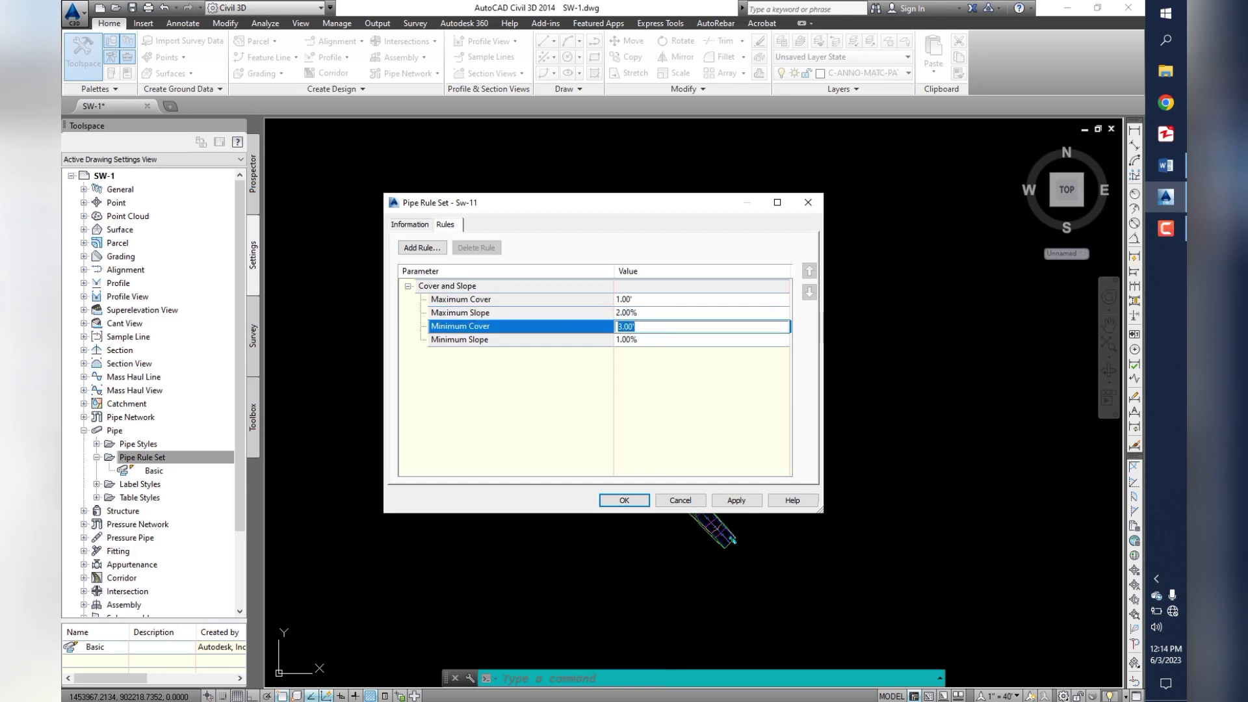
type(".")
type("5")
key("Tab")
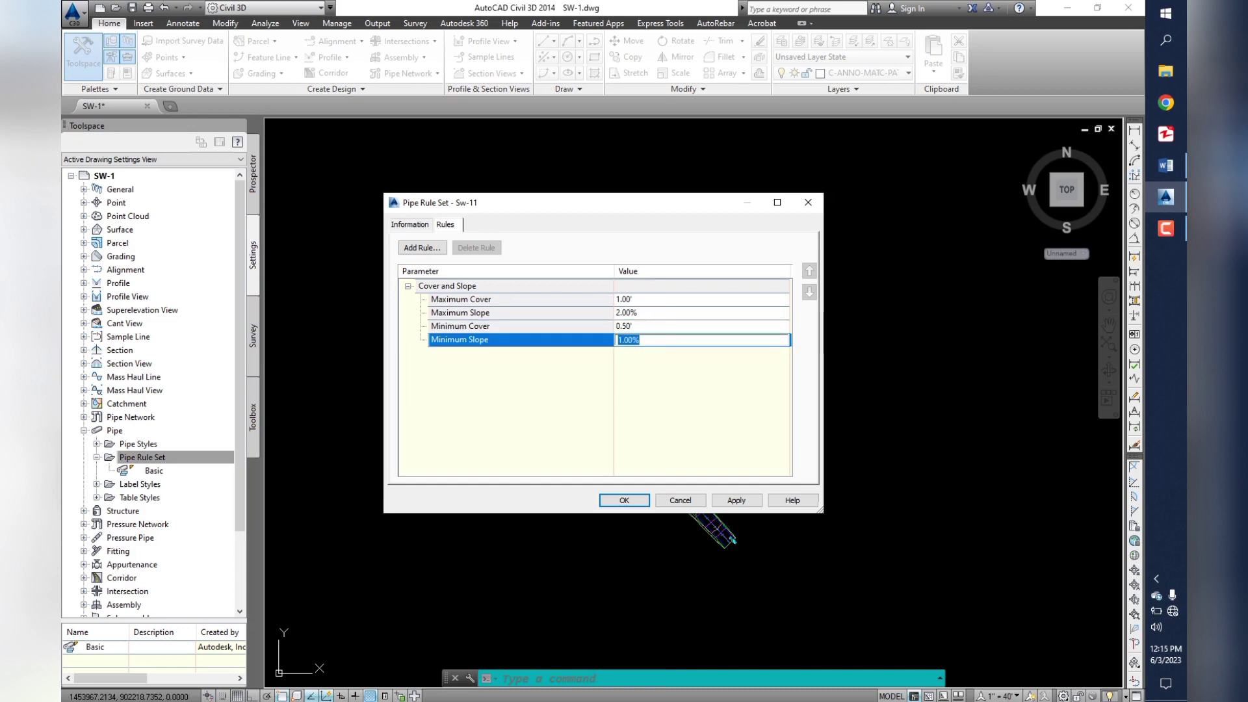
key("Return")
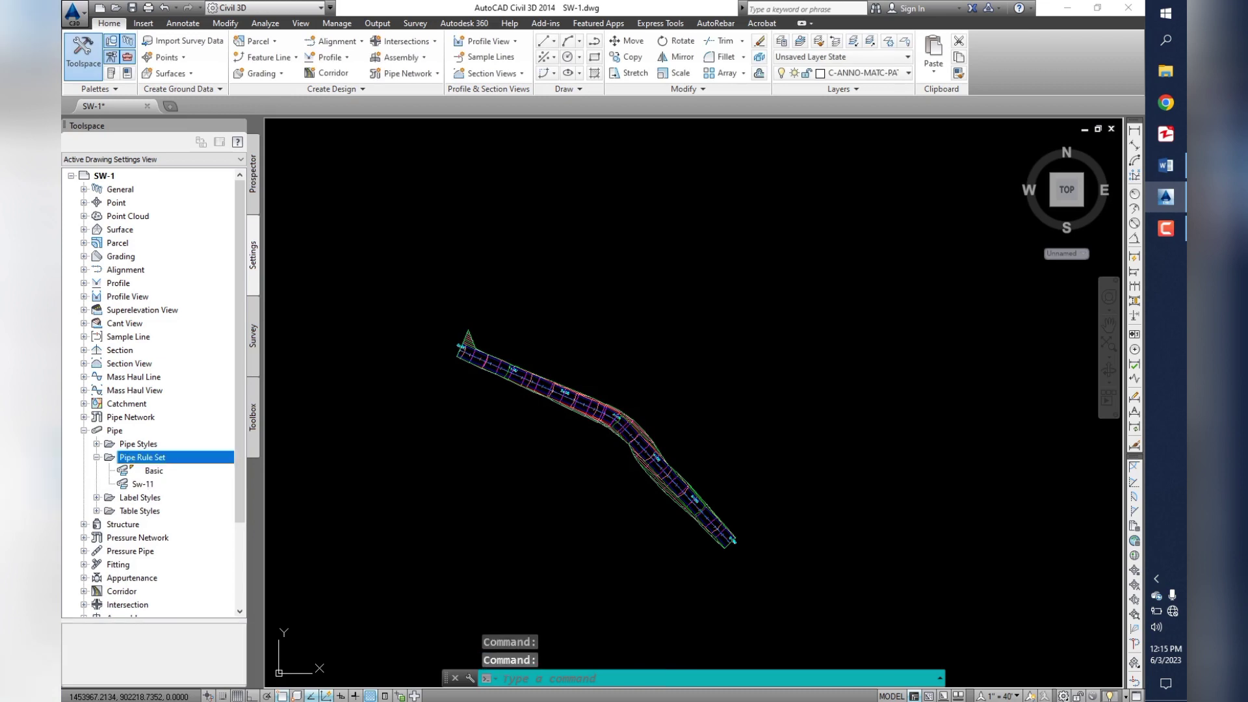
- Create a new structure rule set named Sw-121 ST
left_click(97, 457)
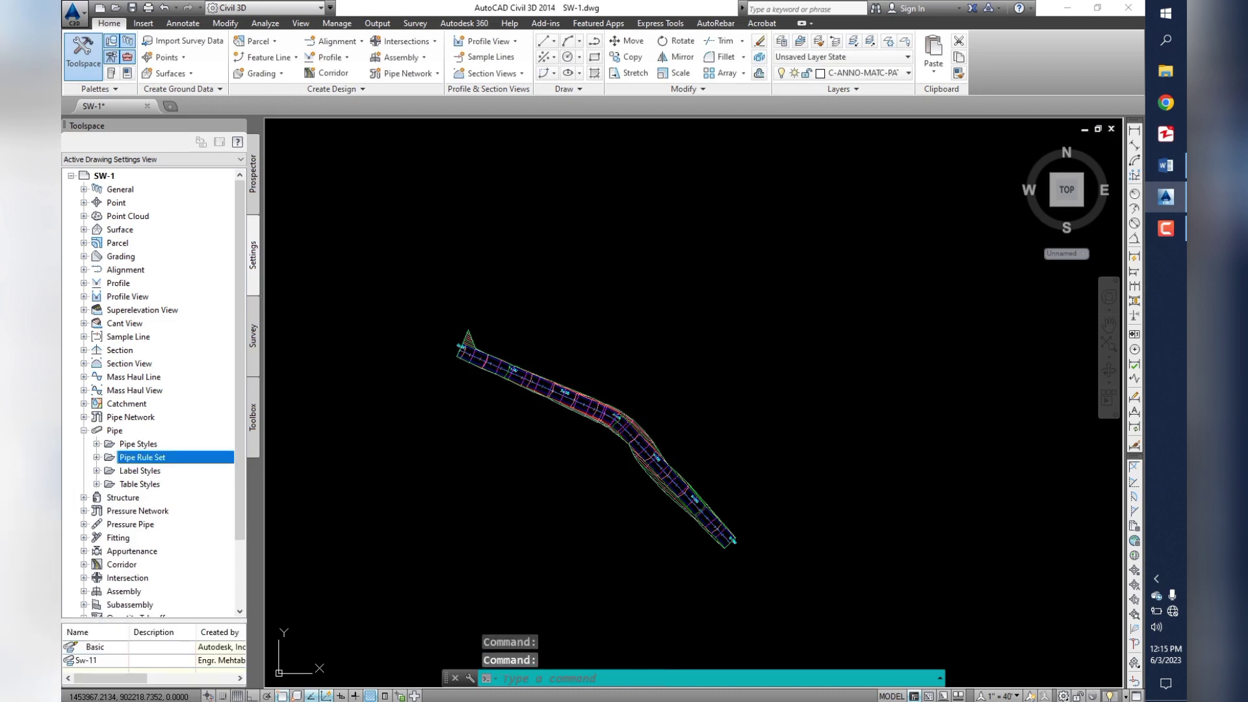
left_click(83, 431)
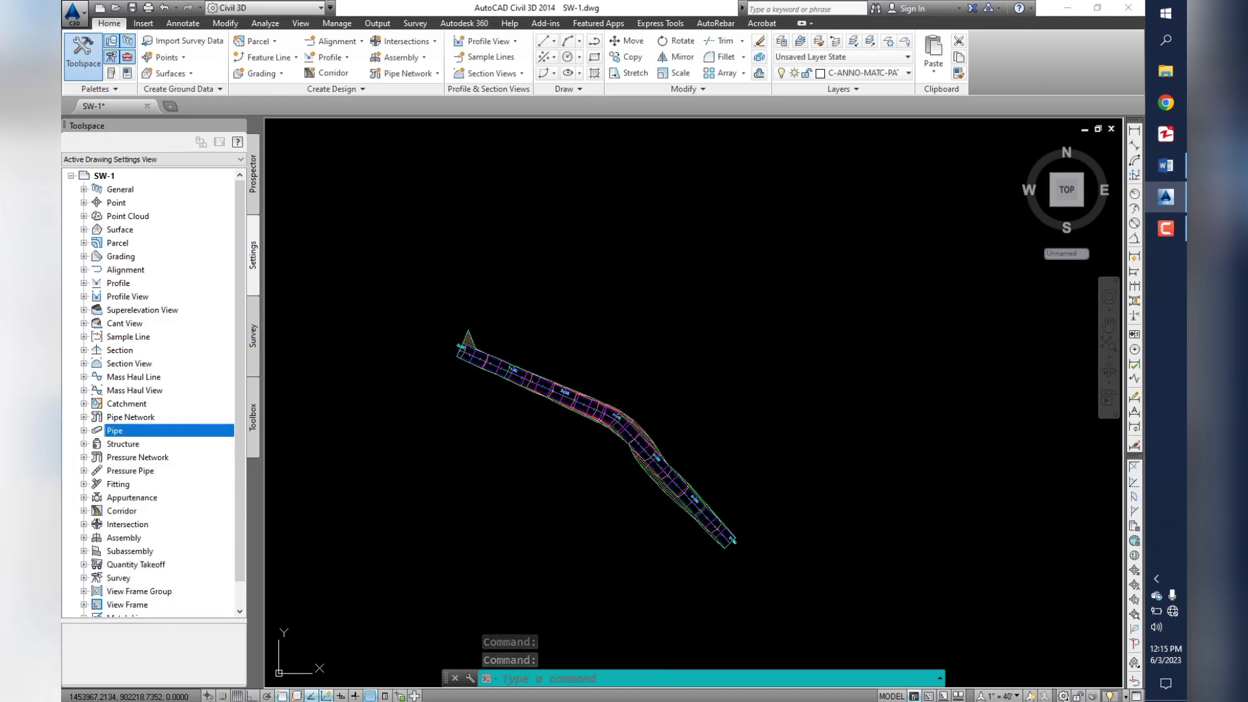
left_click(151, 470)
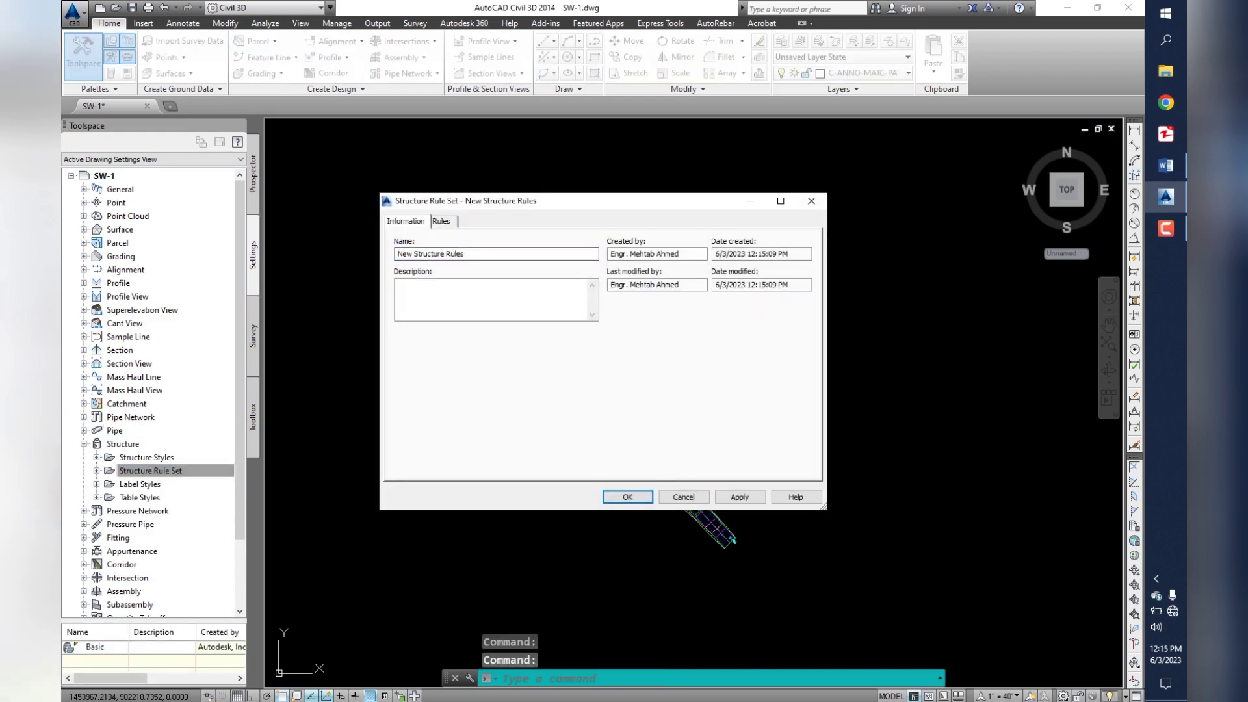
type("Sw")
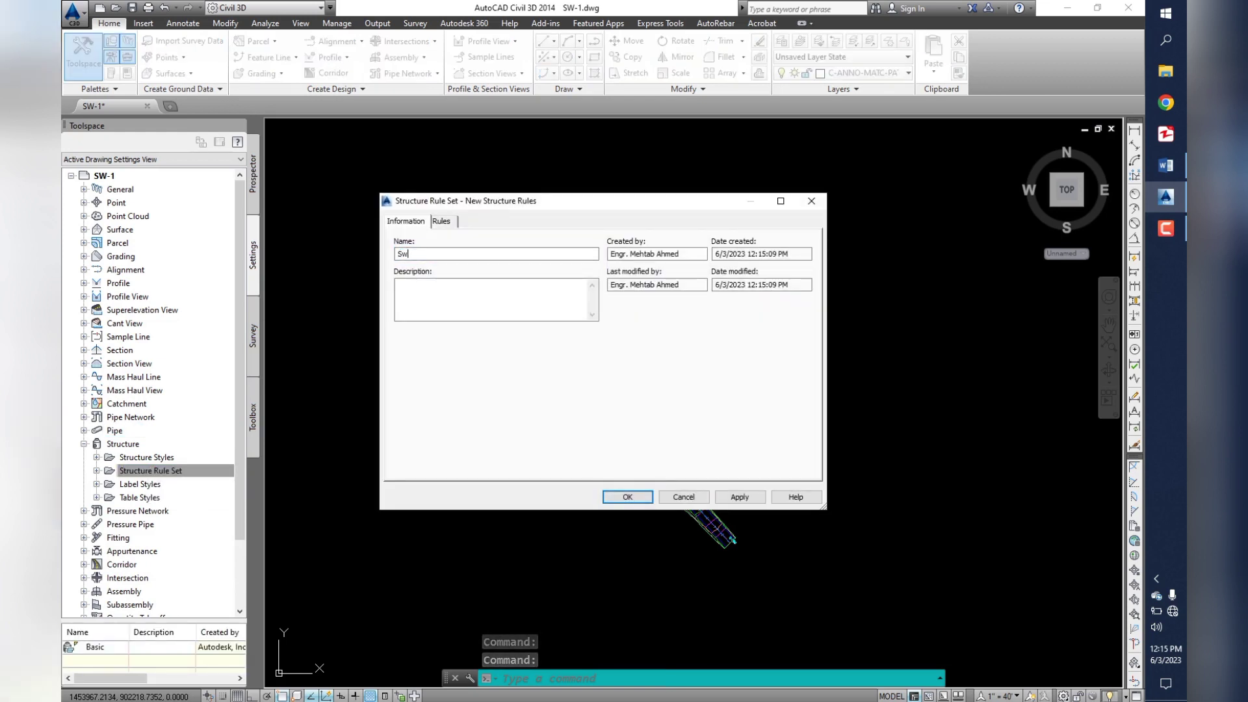
type("-121")
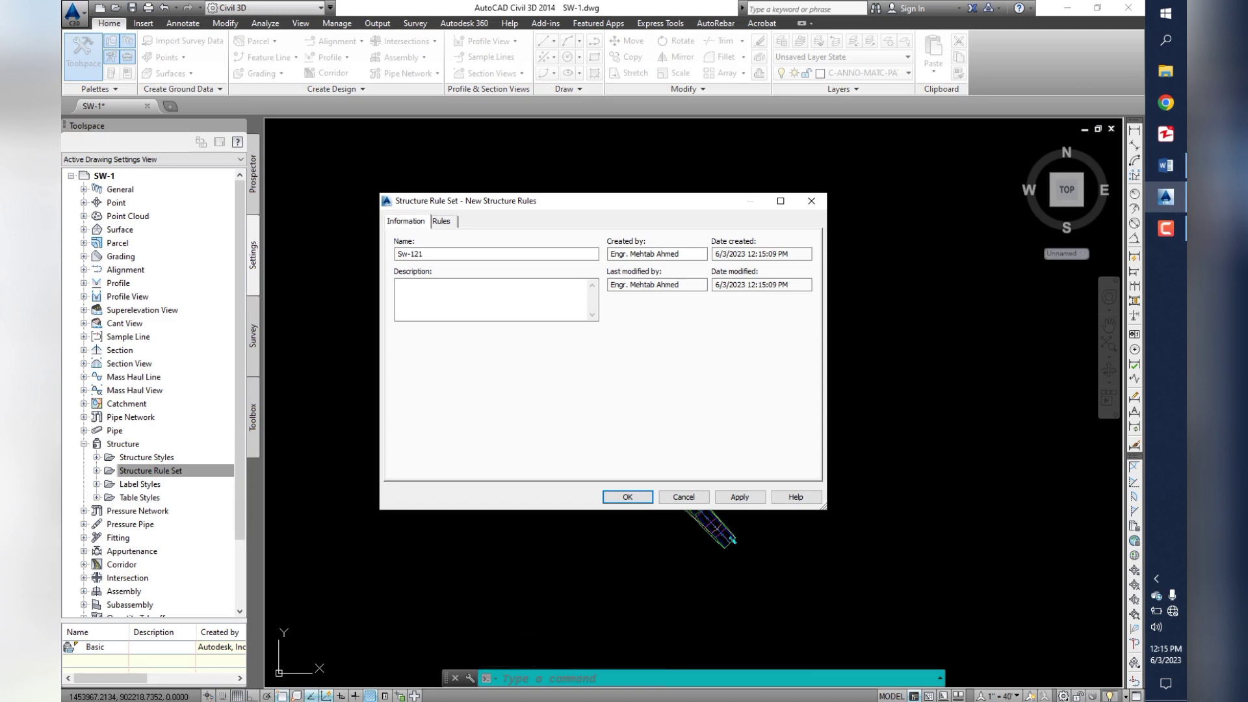
key("ctrl+Tab")
key("ctrl+Tab")
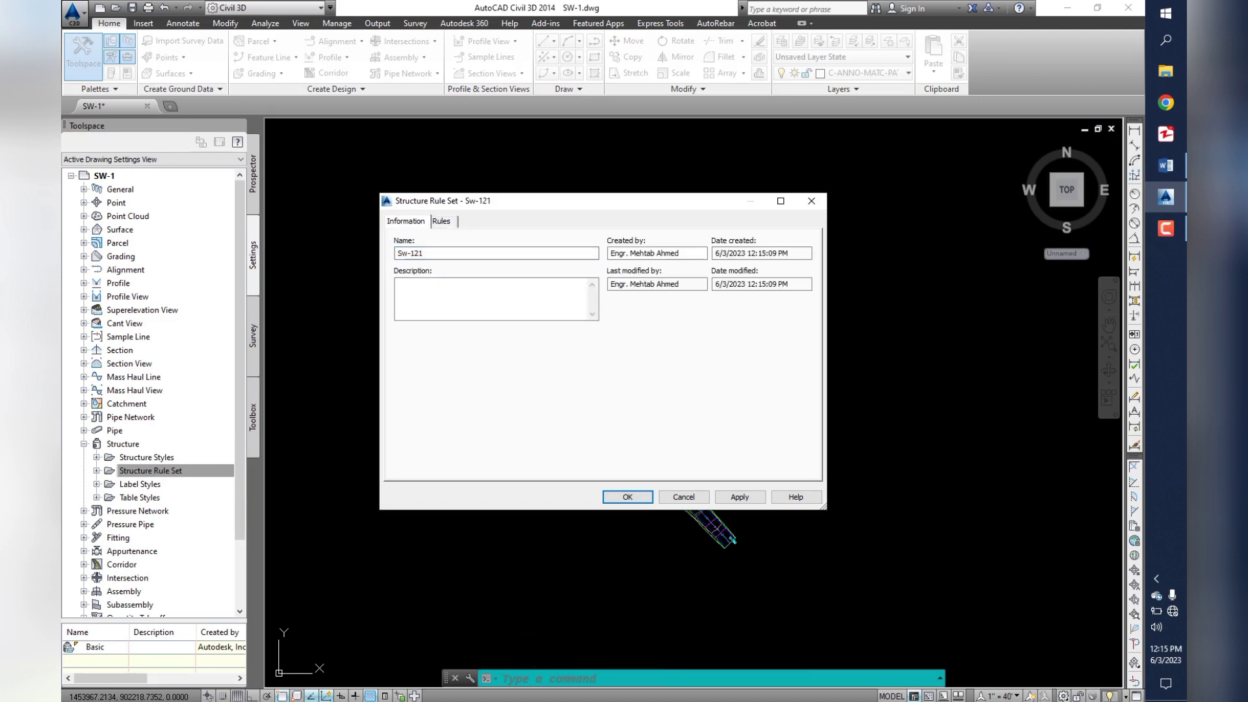
type("ST")
key("ctrl+Tab")
key("Tab")
- Add a Pipe Drop Across Structure rule to Sw-121 ST
key("Return")
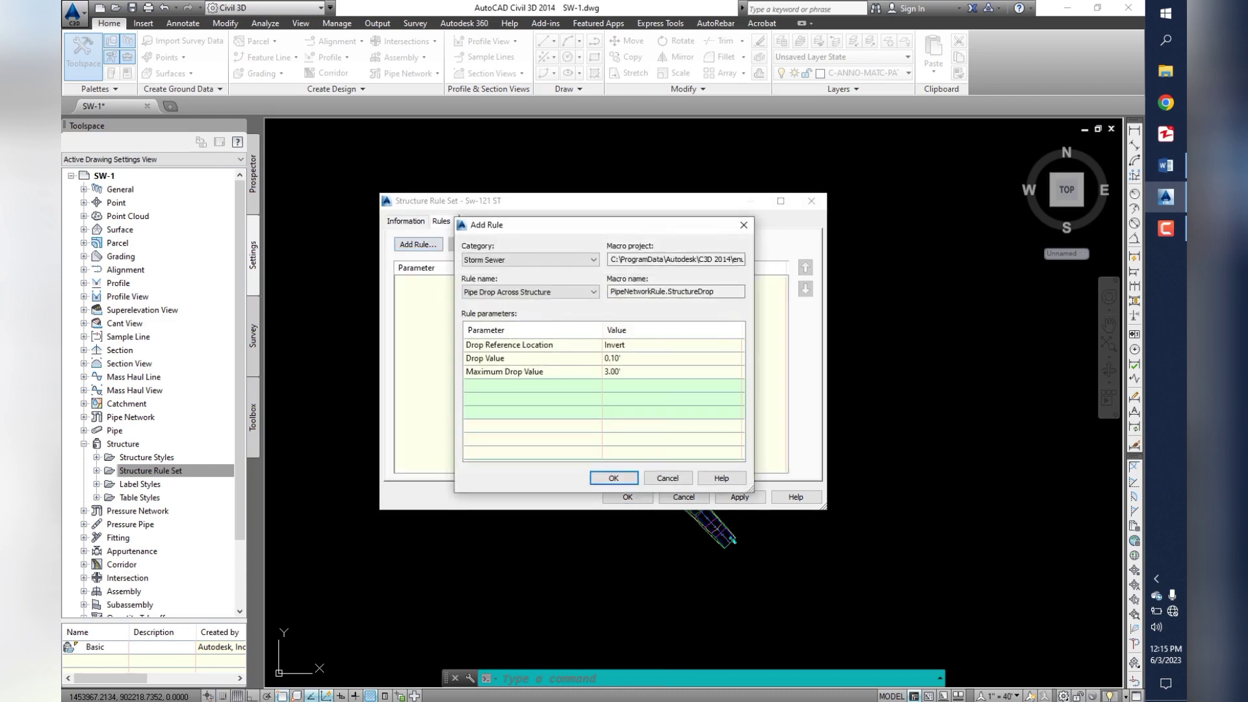
key("Tab")
key("alt+Down")
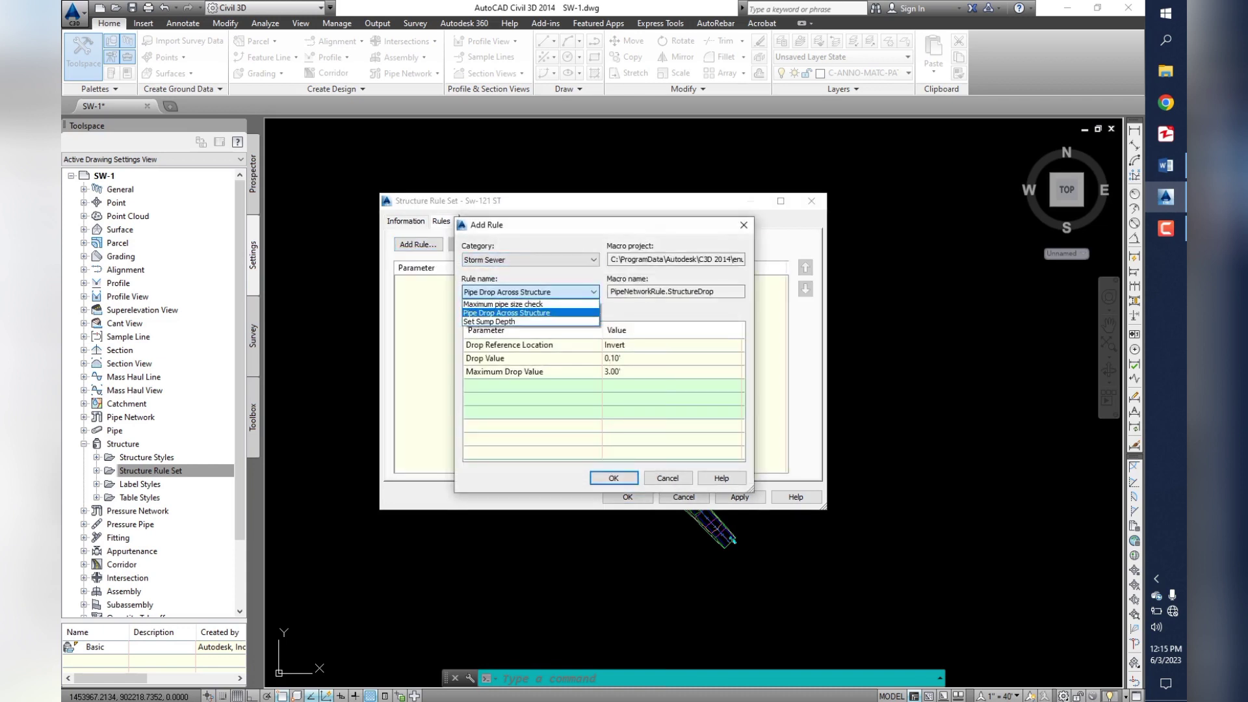
key("Down")
key("Up")
key("Up")
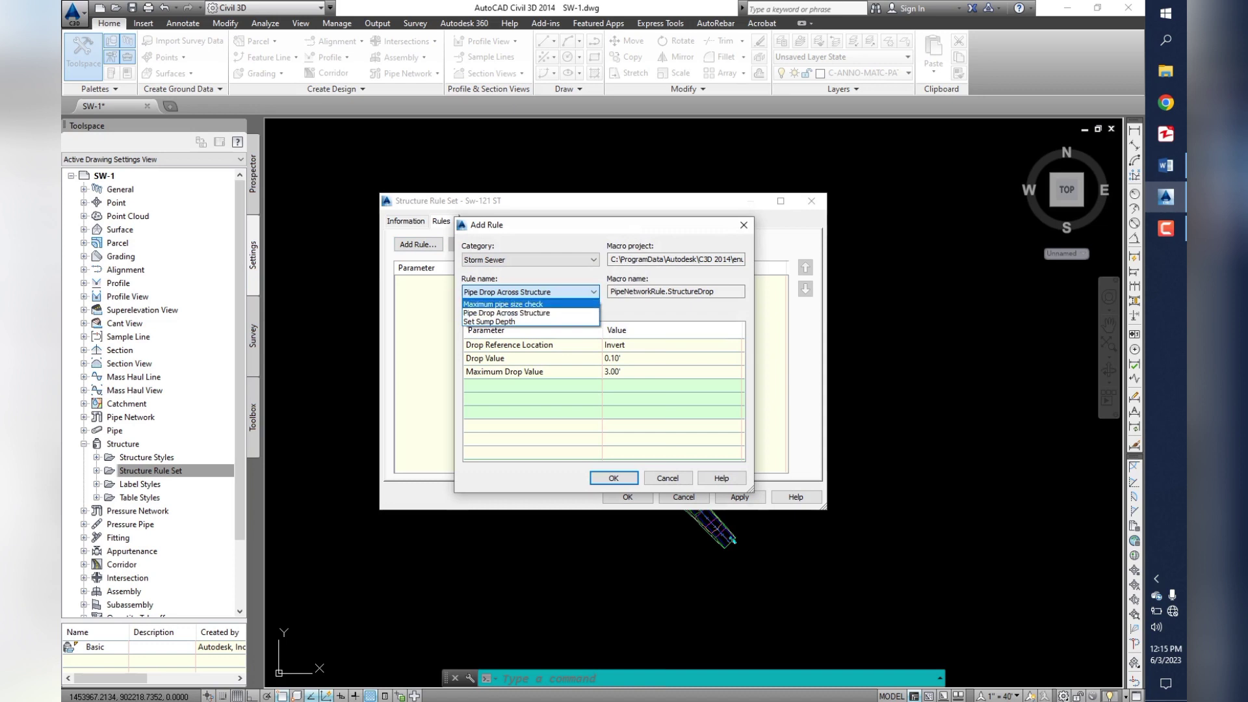
key("Down")
key("Down")
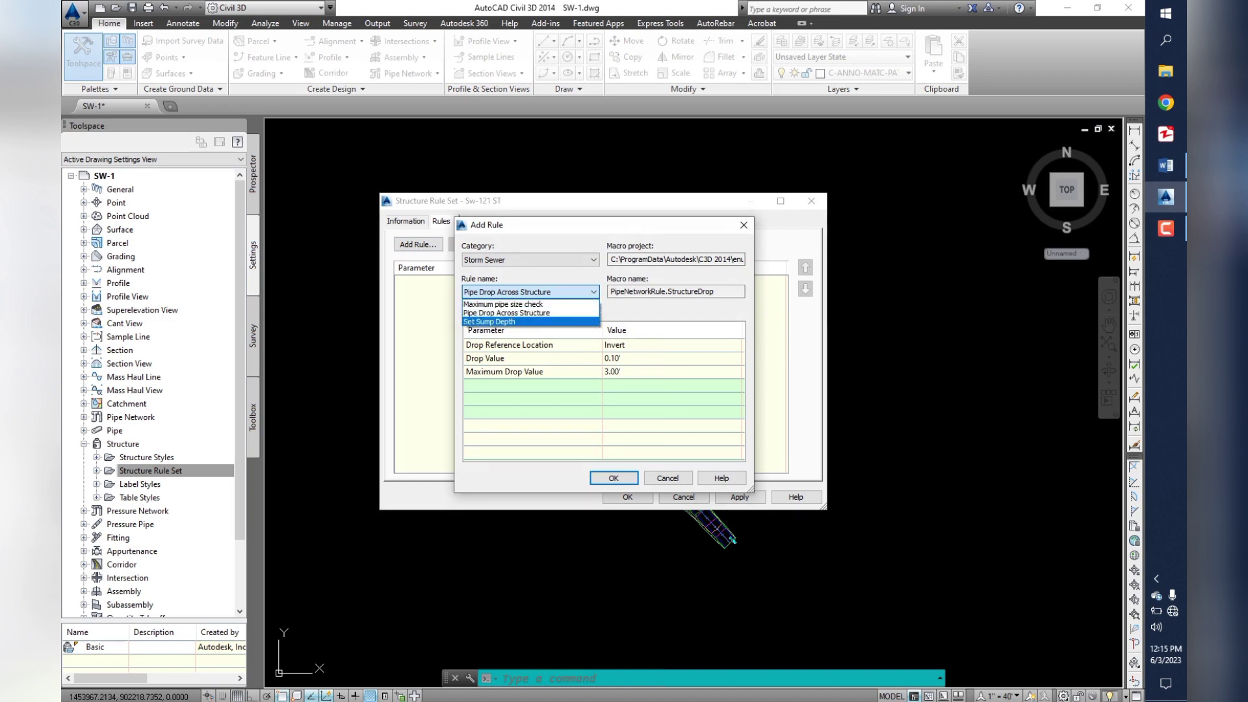
key("Escape")
key("Return")
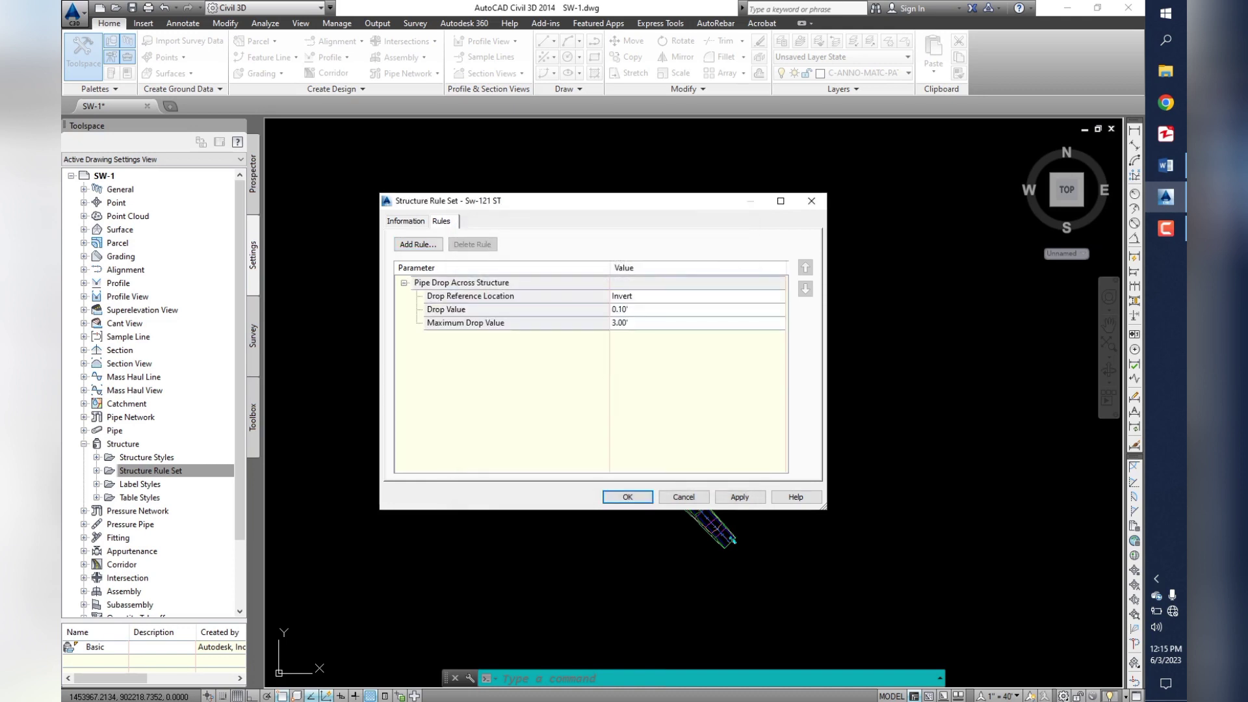
- Check the Invert reference and 0.10' drop value, then apply and save the set
left_click(696, 309)
left_click(696, 296)
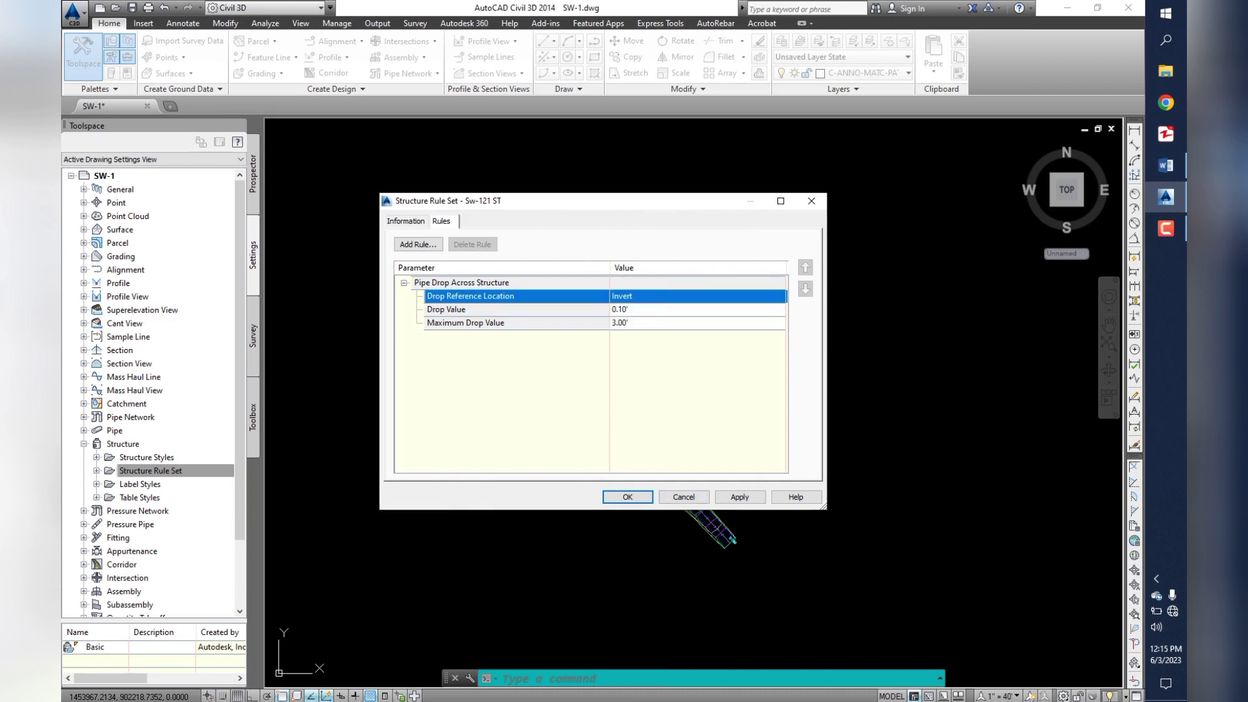
left_click(740, 497)
left_click(628, 497)
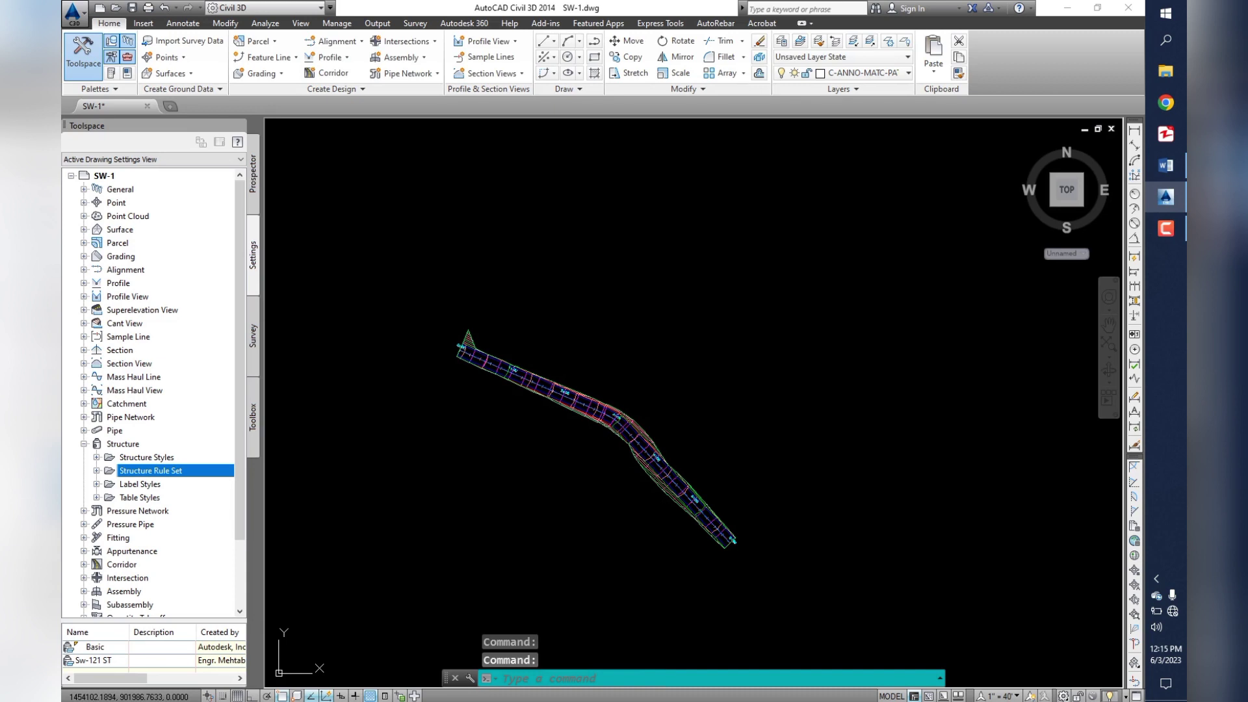
- Expand Pipe Network > Parts Lists in Toolspace Settings and open Sw-1 in the Network Parts List dialog
key("Left")
key("Left")
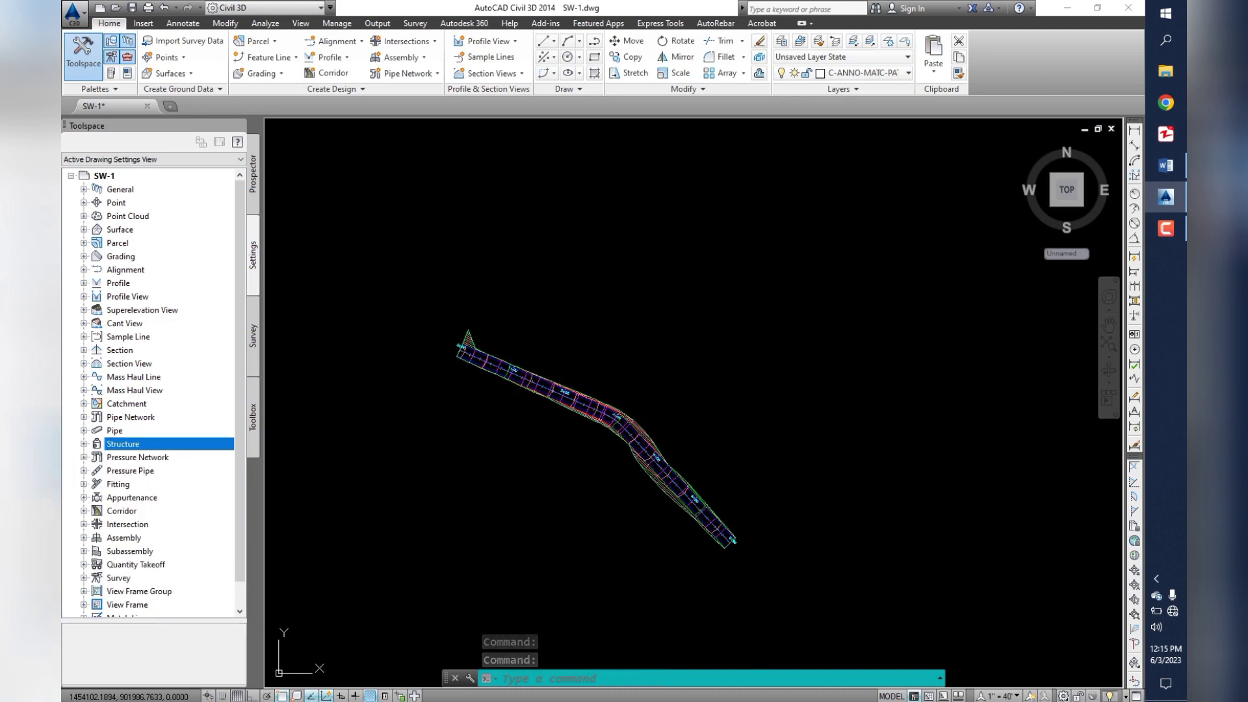
key("Up")
key("Up")
key("Right")
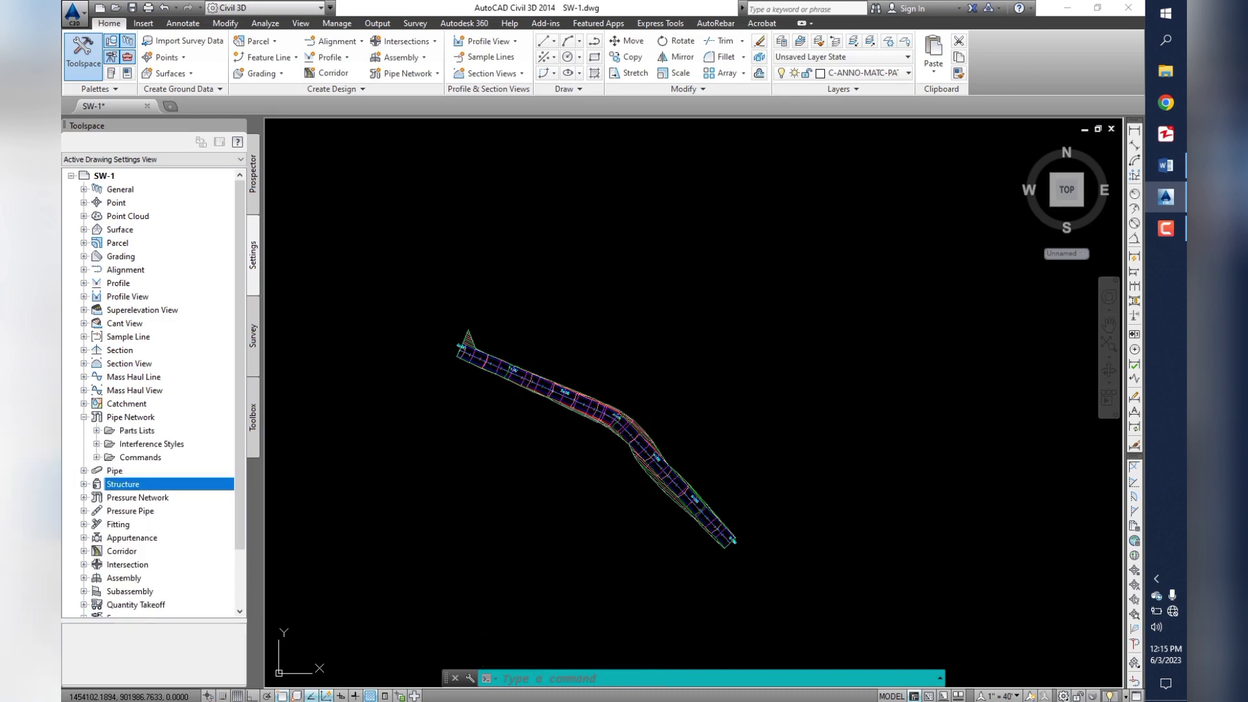
key("Down")
key("Menu")
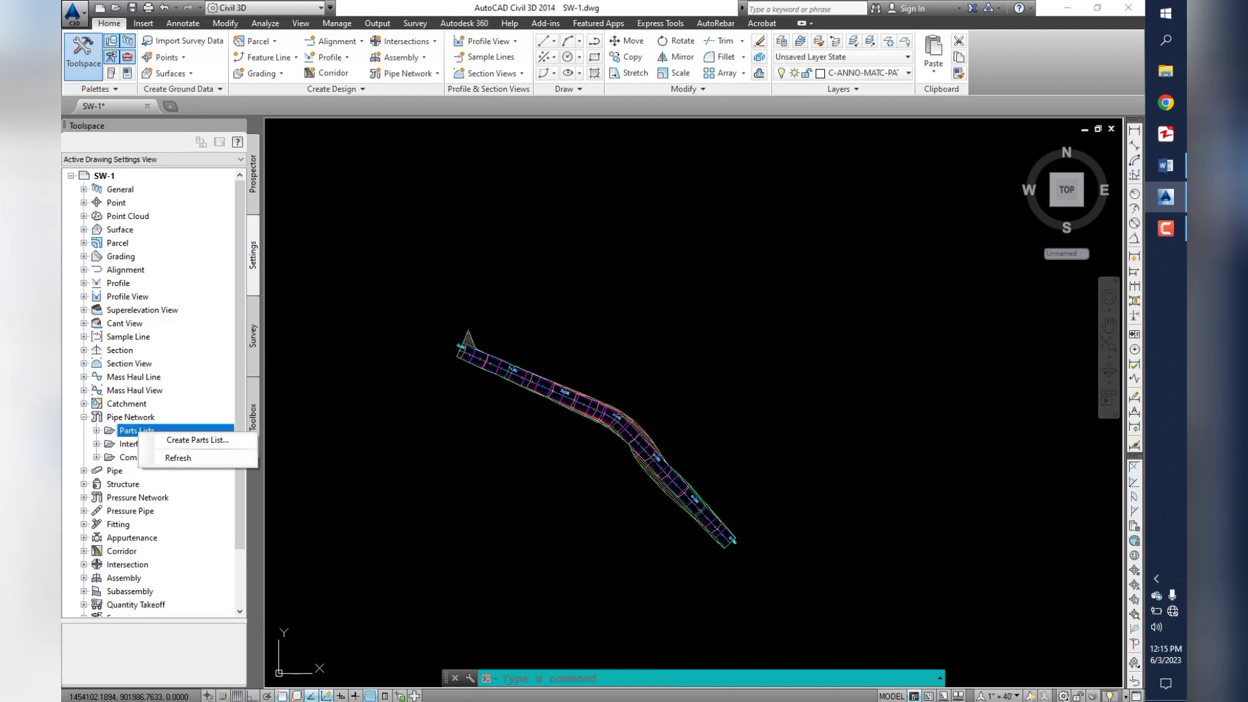
key("Escape")
key("Right")
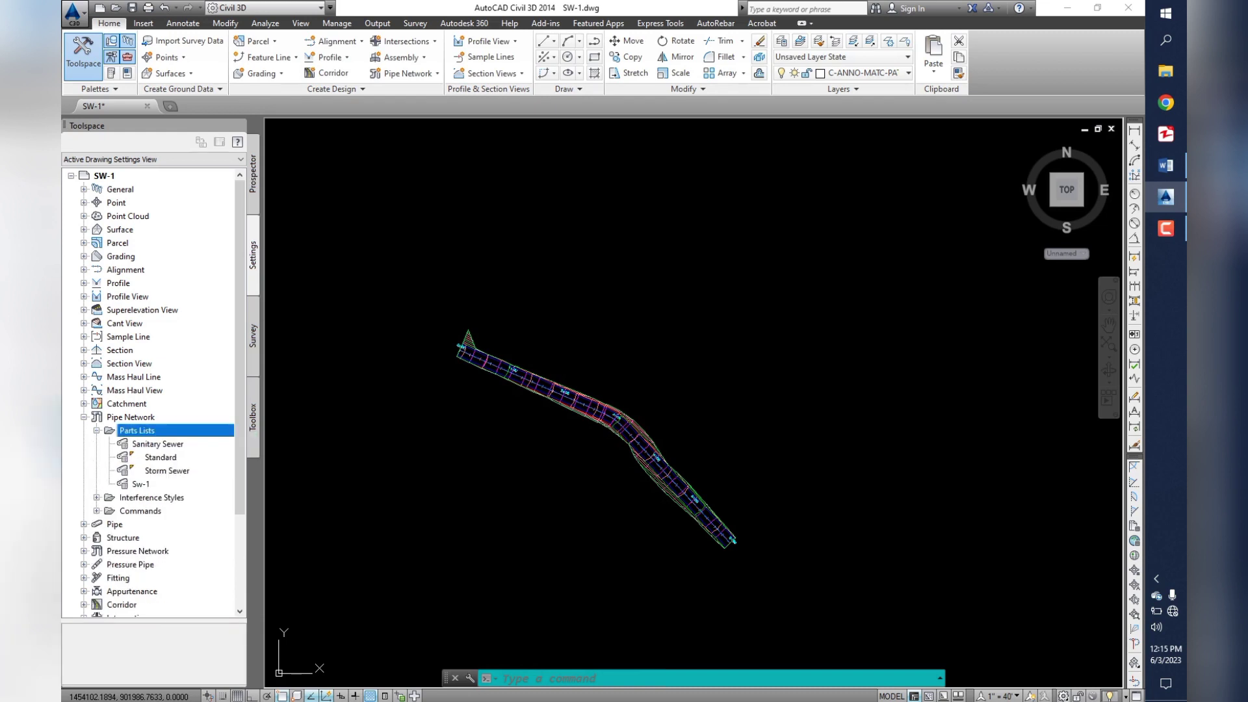
key("Down")
key("Down")
key("Down")
key("Return")
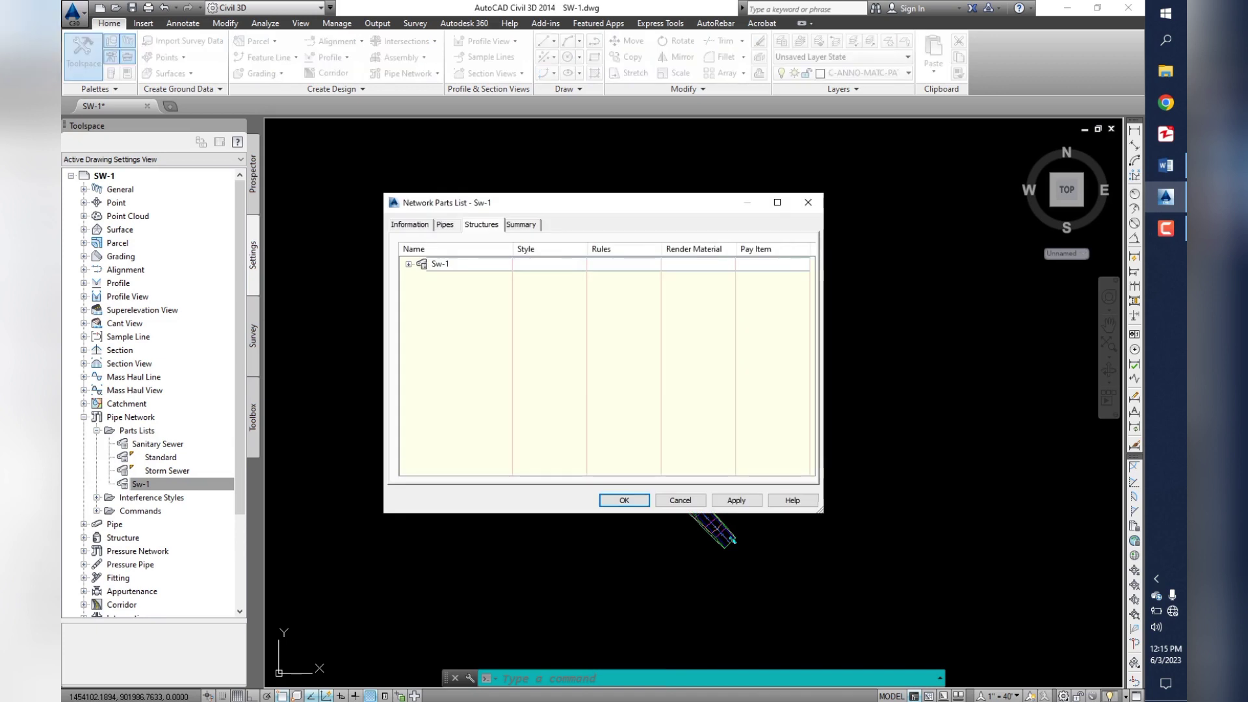
- Expand the Concrete Pipe family on the Sw-1 Pipes tab
key("ctrl+shift+Tab")
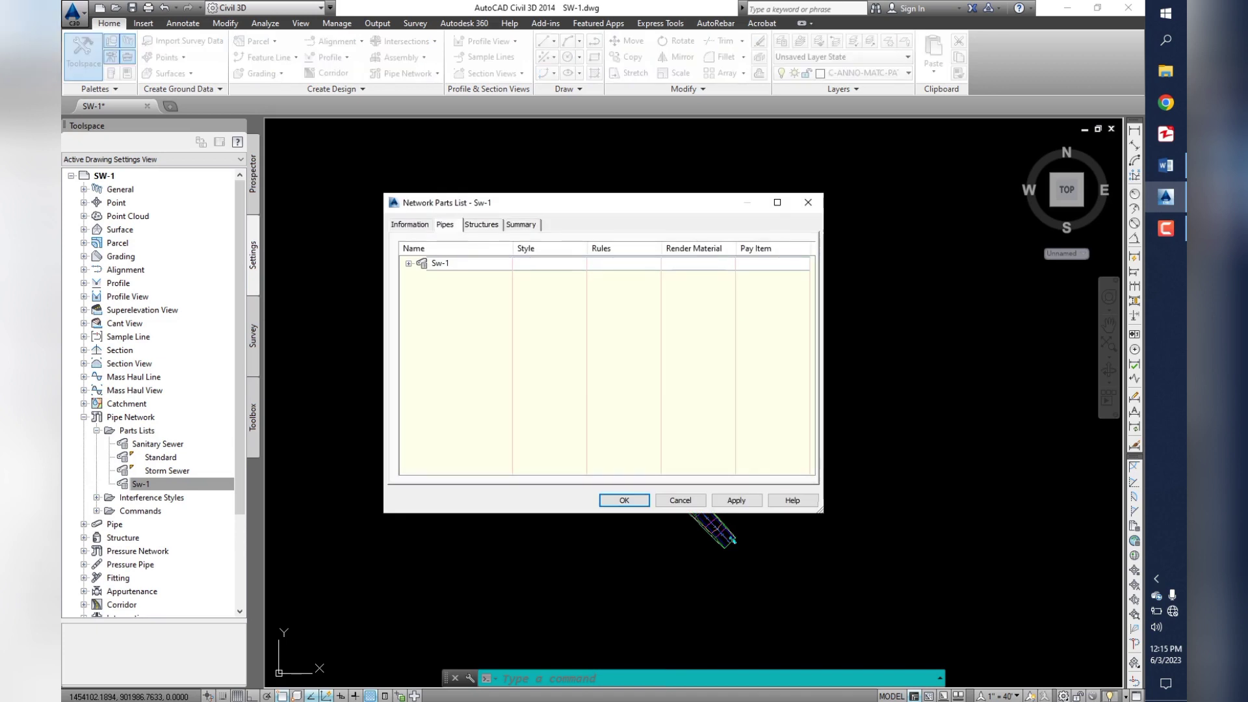
key("Right")
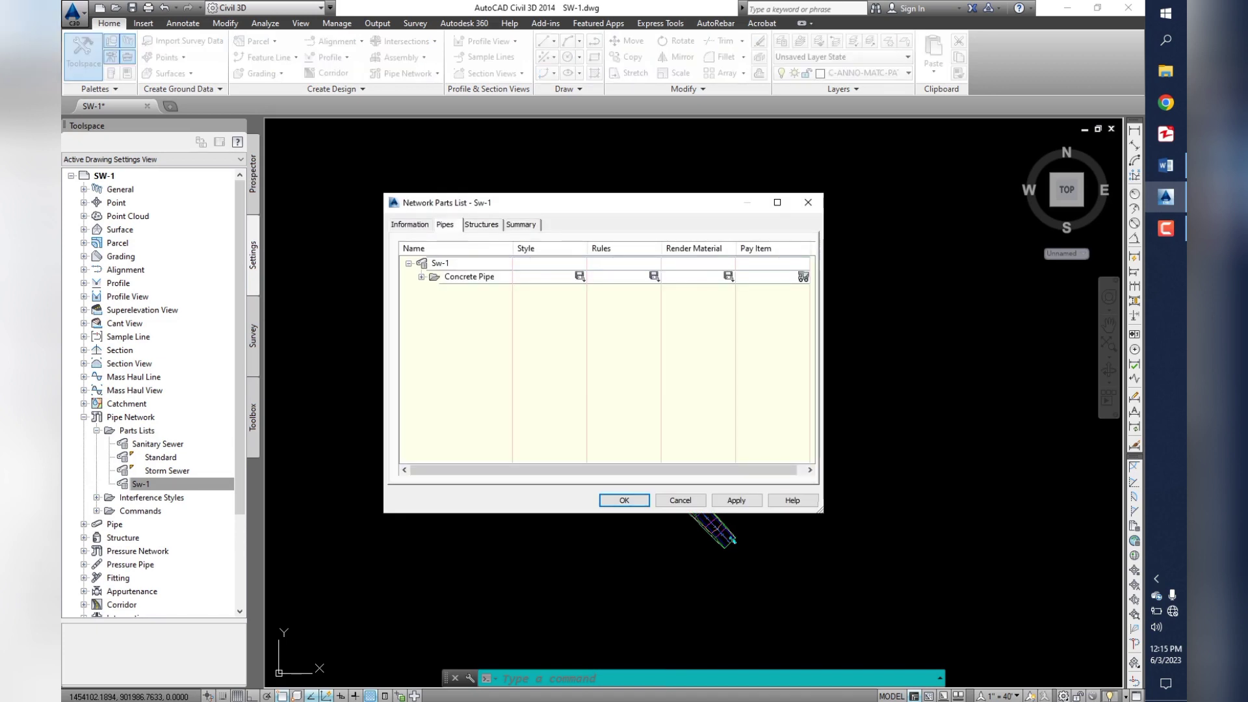
key("Down")
key("Right")
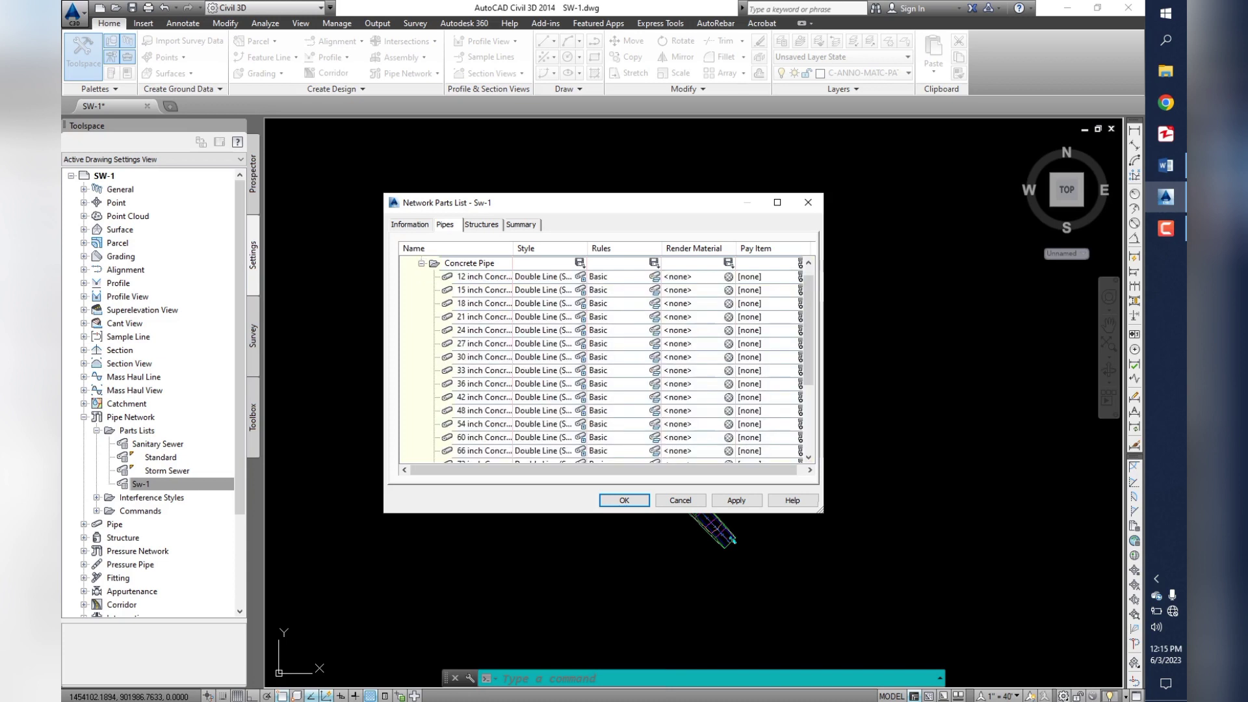
- Set every concrete pipe's style to Single Line (Sanitary)
left_click(579, 263)
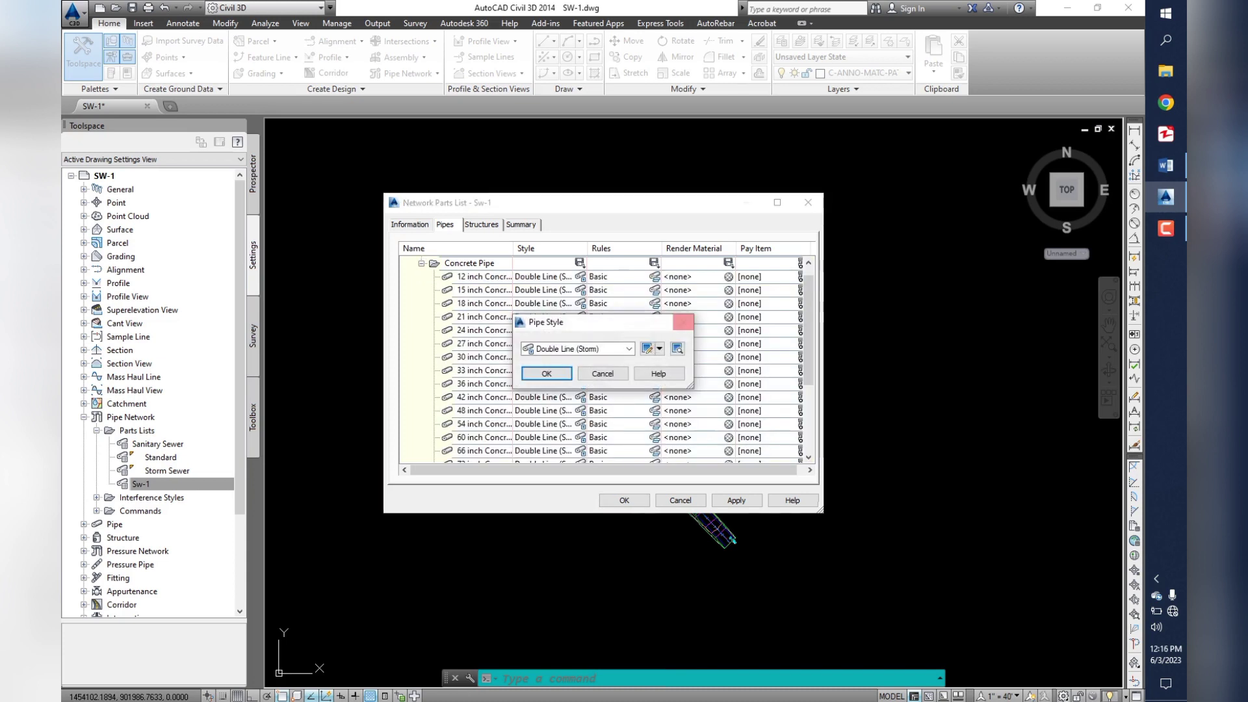
left_click(684, 322)
left_click(579, 263)
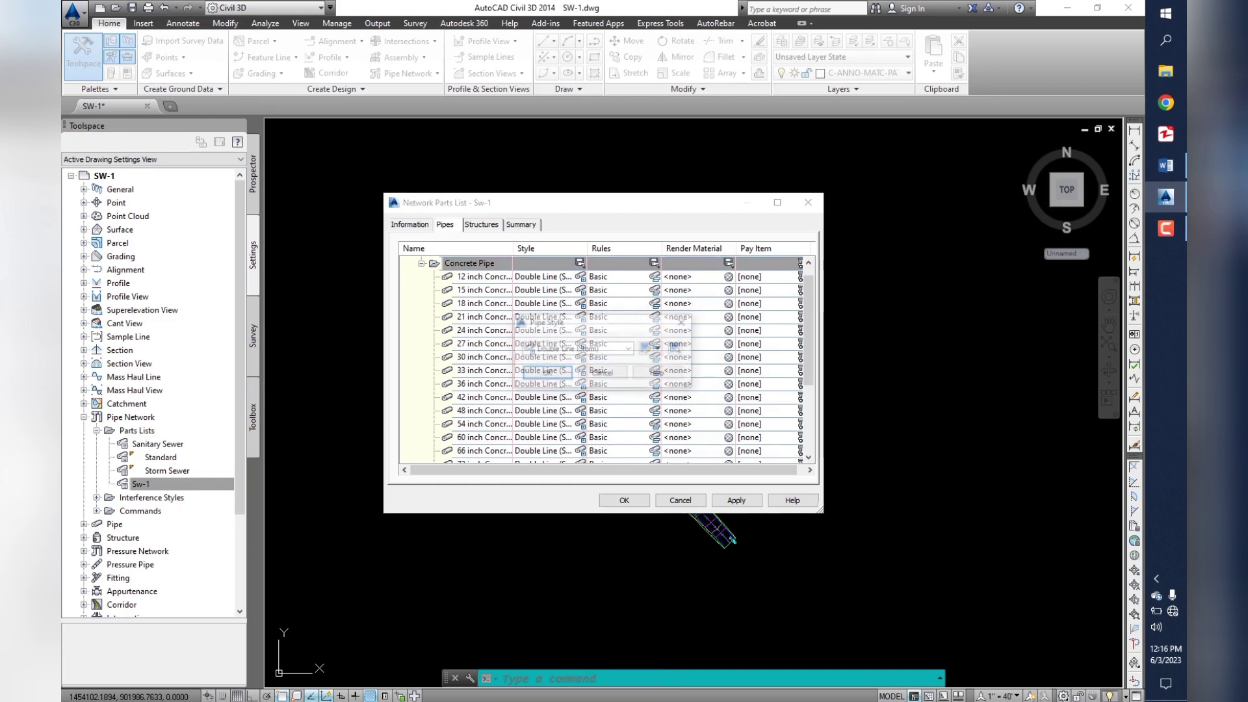
left_click(629, 348)
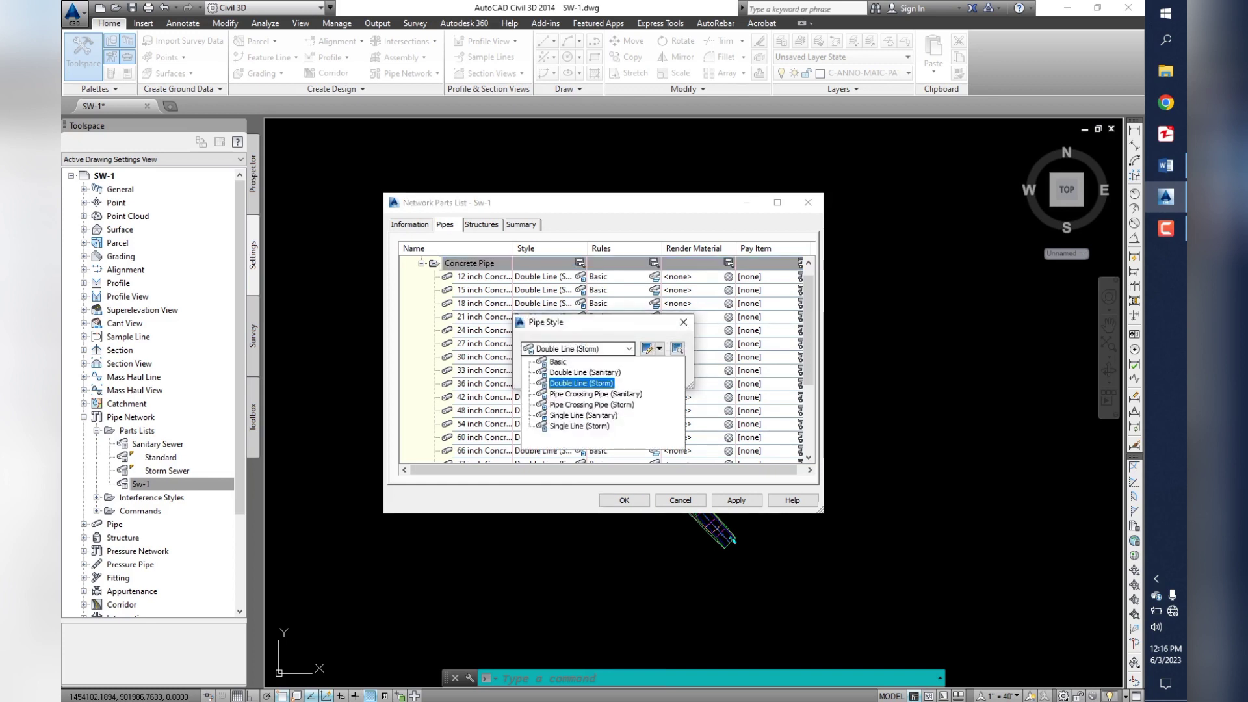
key("Up")
key("Down")
key("Down")
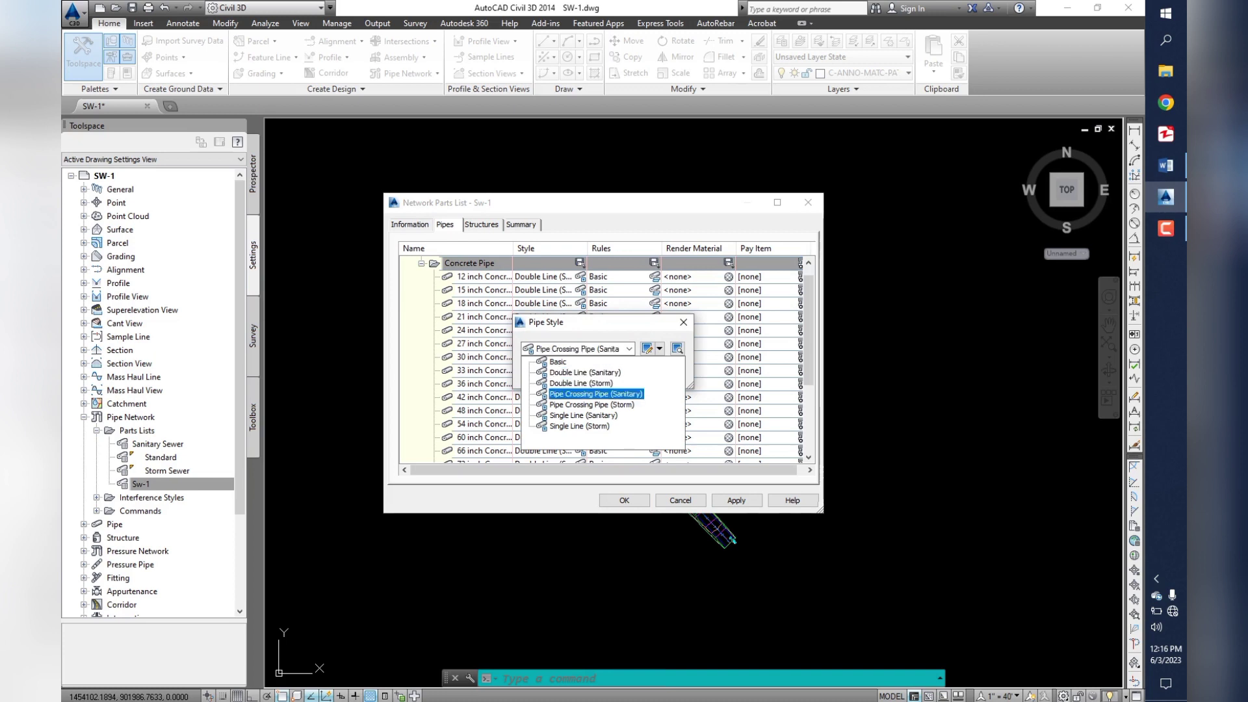
key("Down")
key("Down")
key("Return")
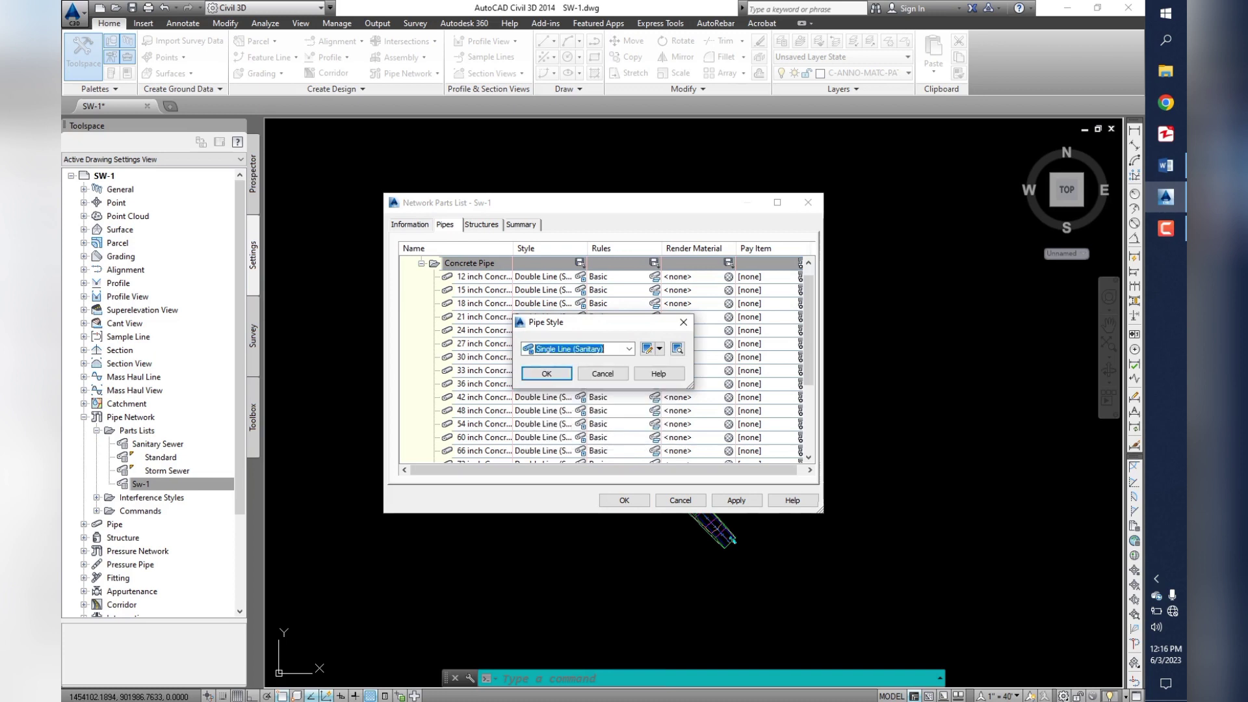
key("Return")
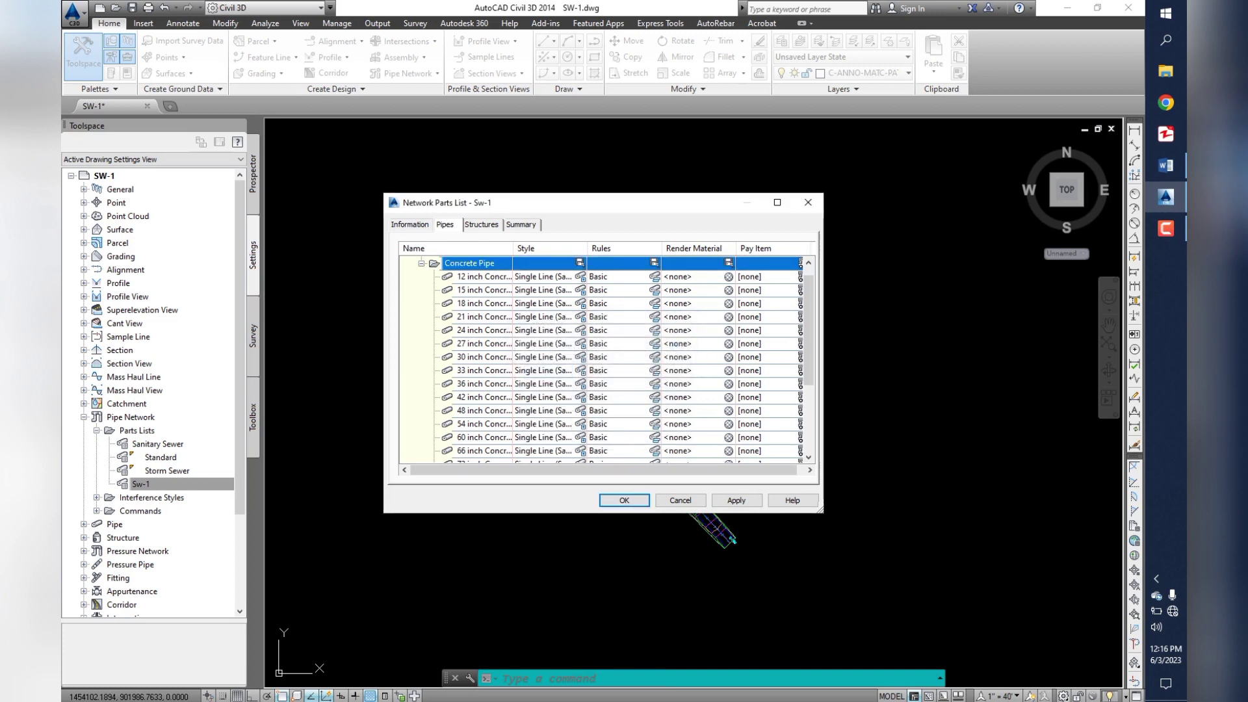
- Assign the Sw-11 rule set to all concrete pipes
scroll(605, 358, "down", 3)
scroll(604, 358, "up", 4)
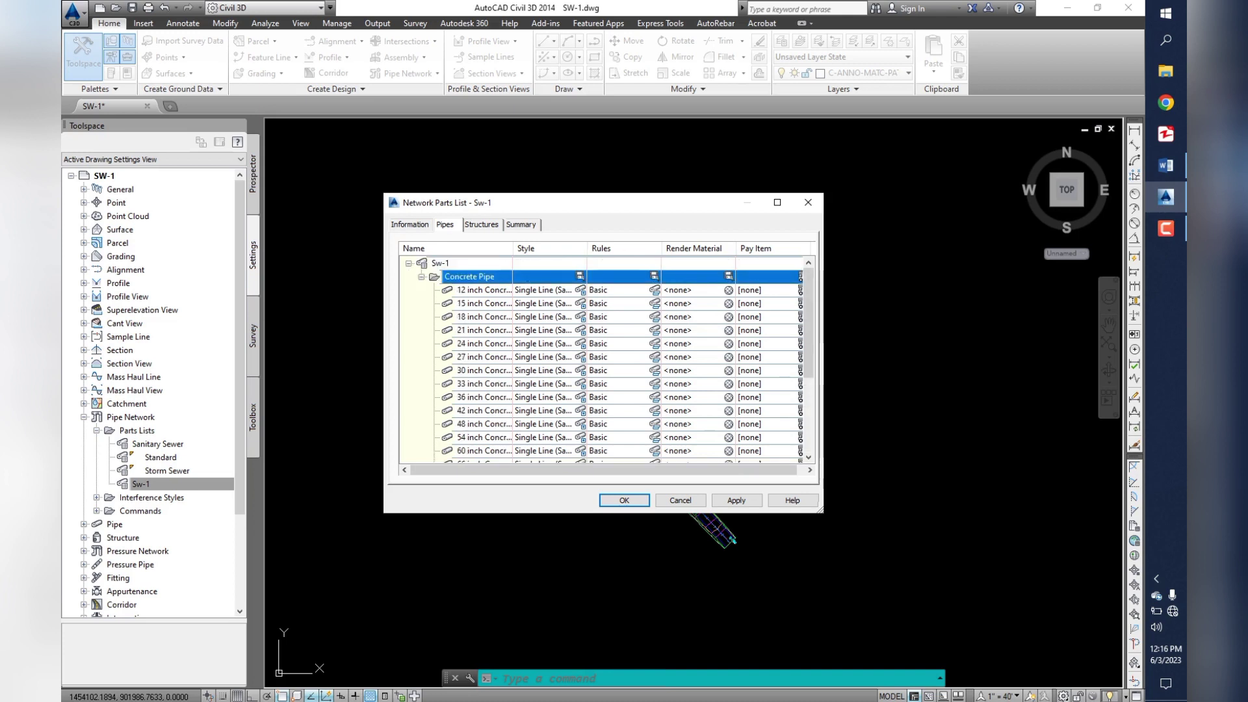
left_click(654, 275)
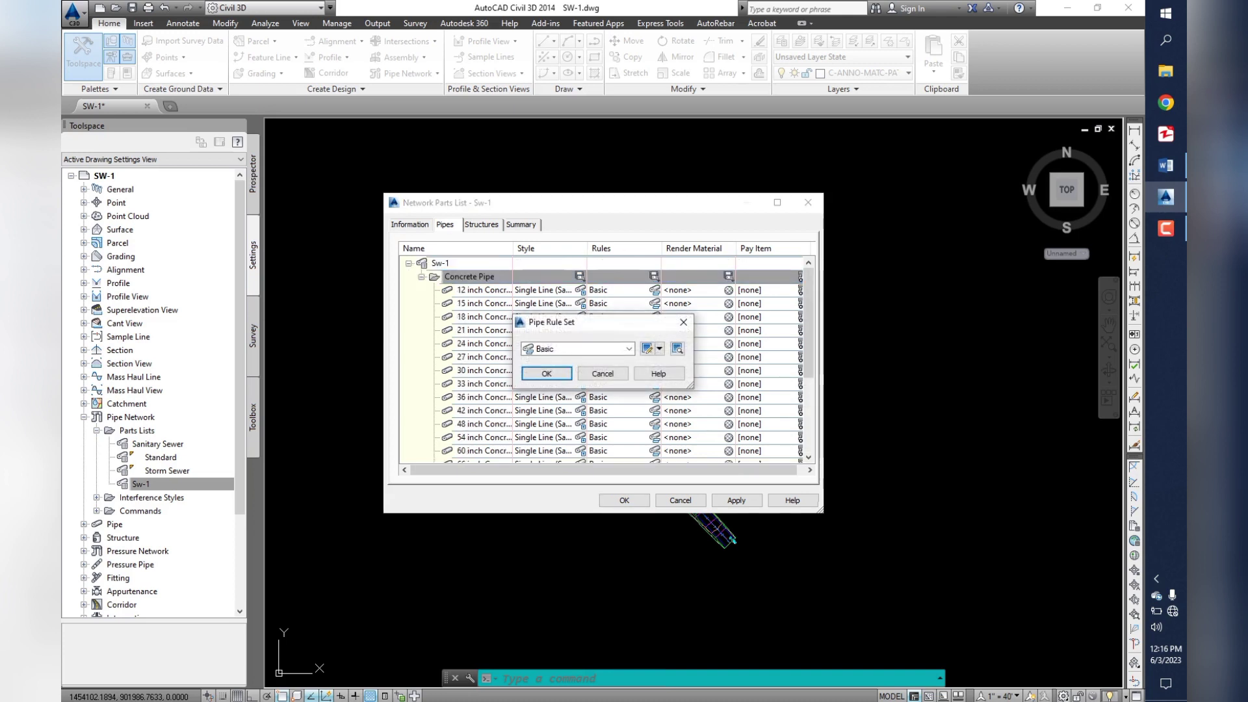
left_click(546, 349)
left_click(546, 373)
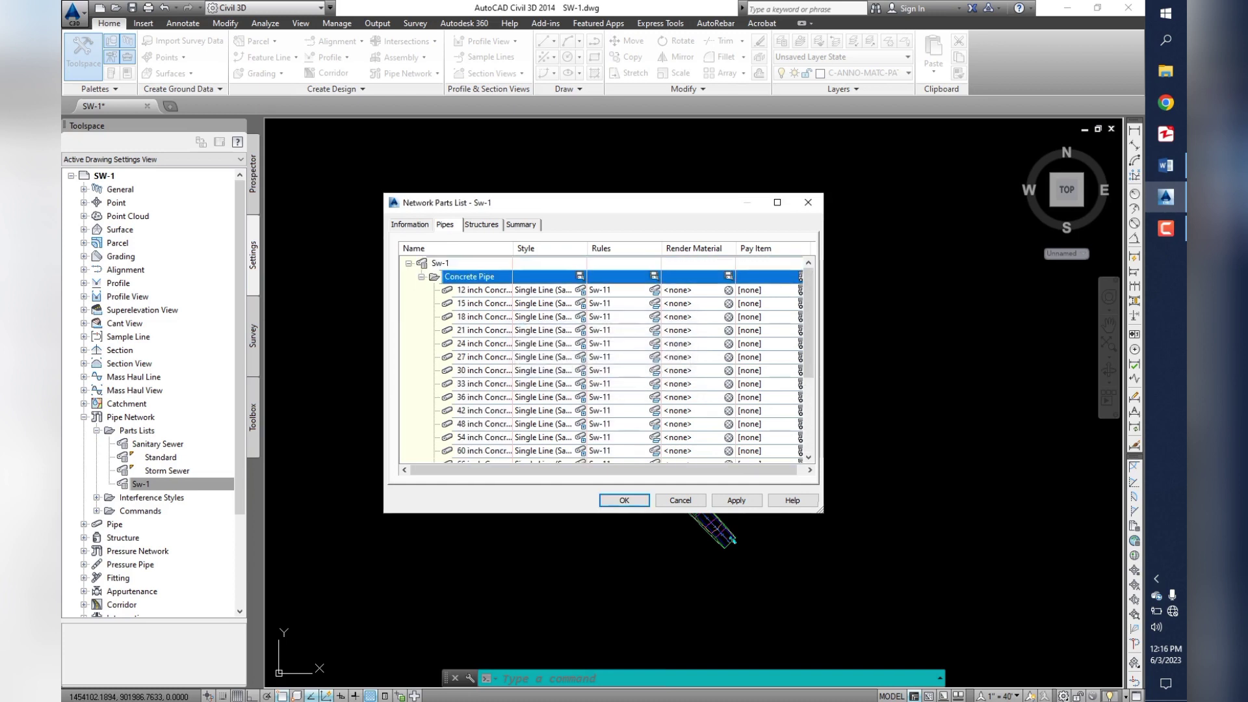
key("ctrl+Tab")
- Set all Cylindrical Junction structures to the Sanitary Sewer Manhole style
left_click(408, 263)
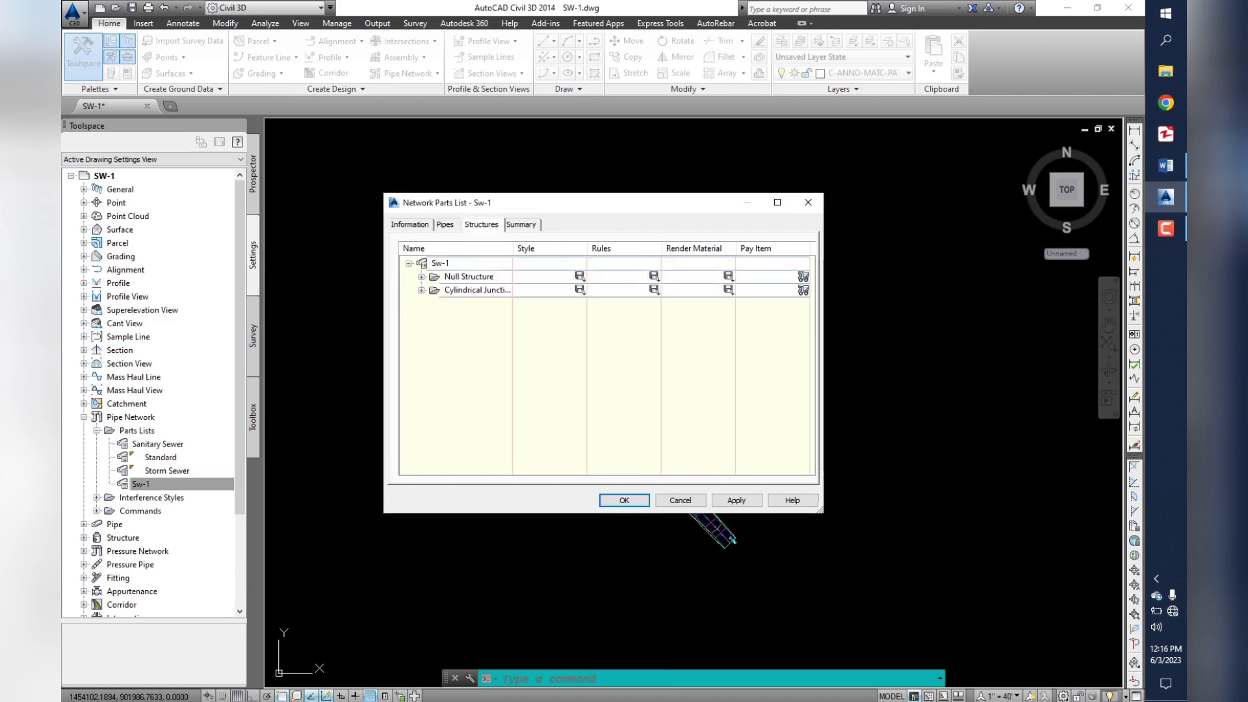
left_click(421, 290)
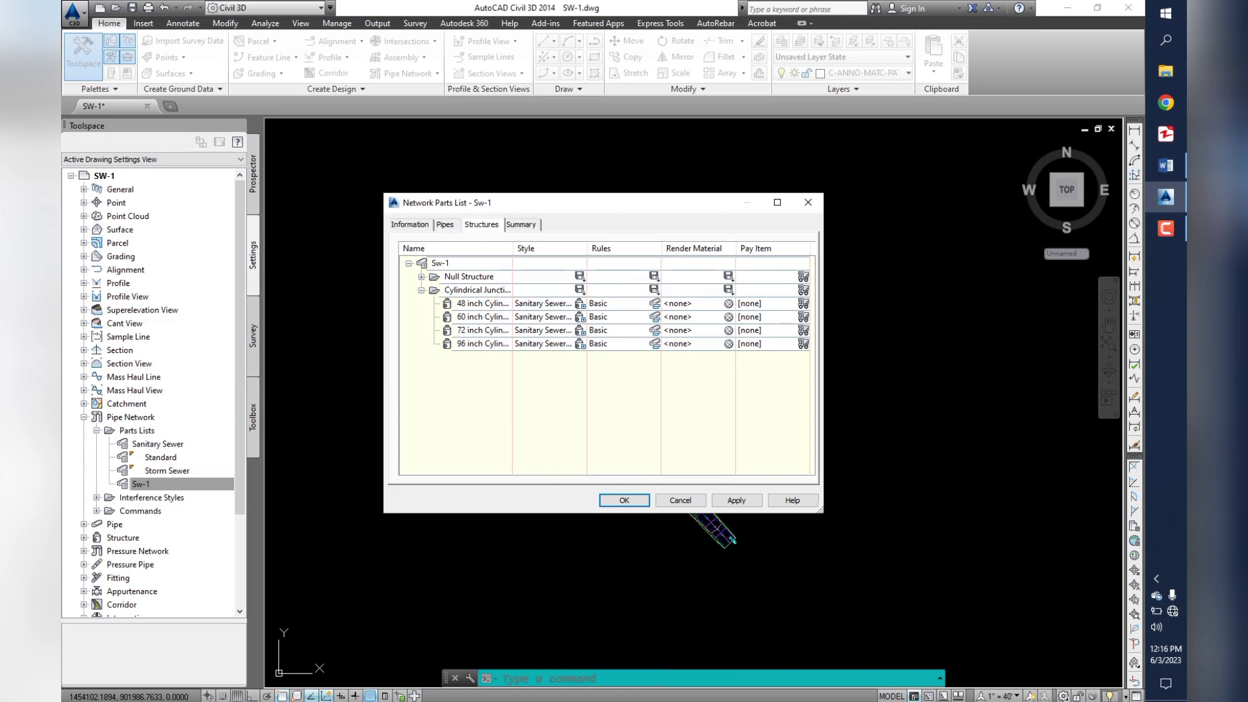
left_click(579, 317)
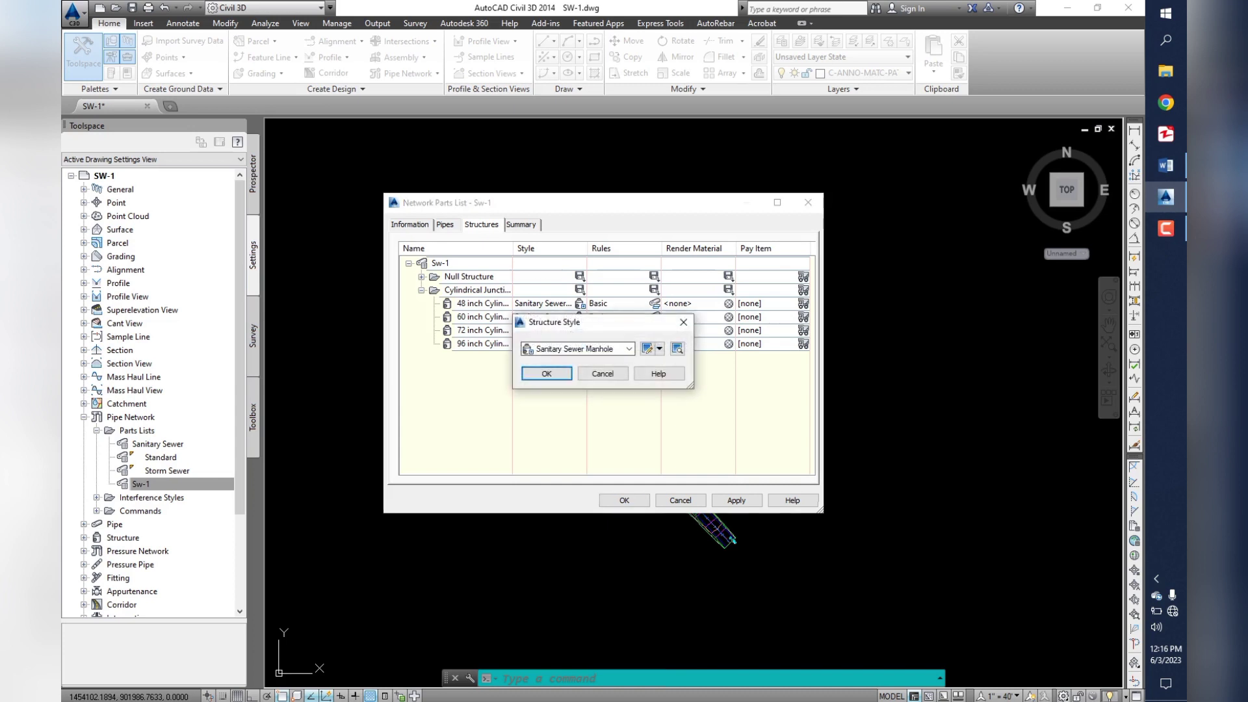
left_click(628, 349)
key("Up")
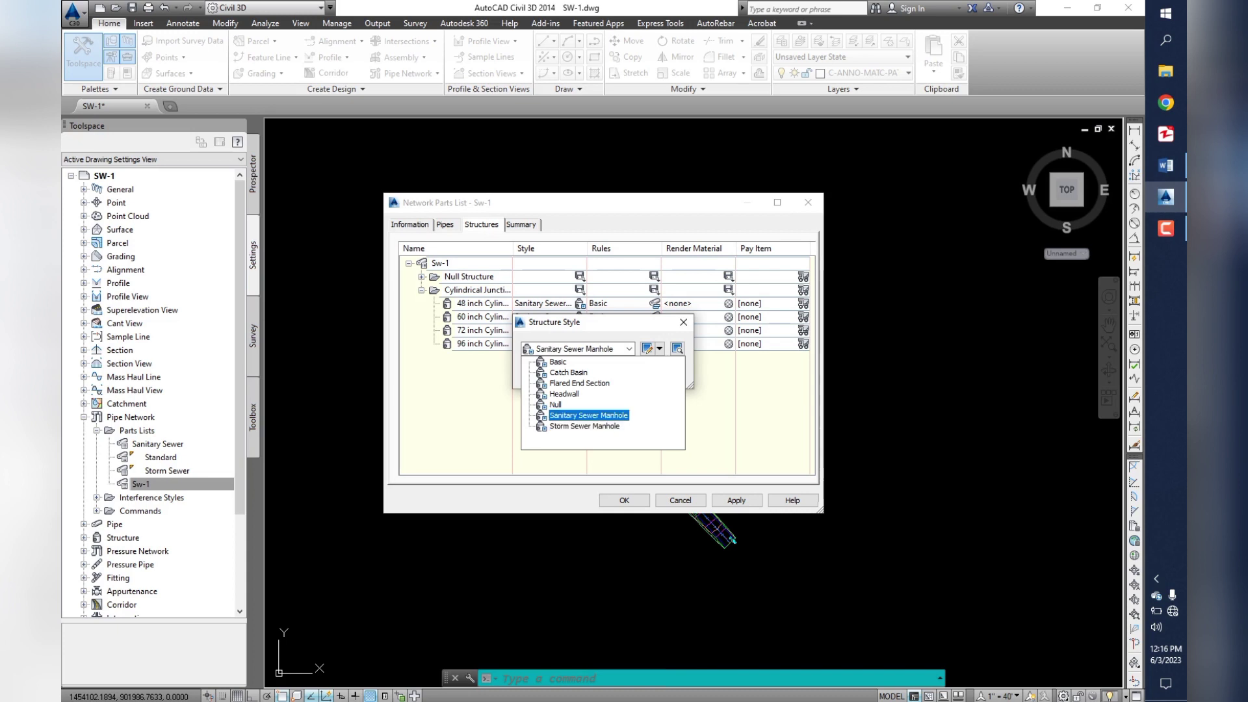
key("Return")
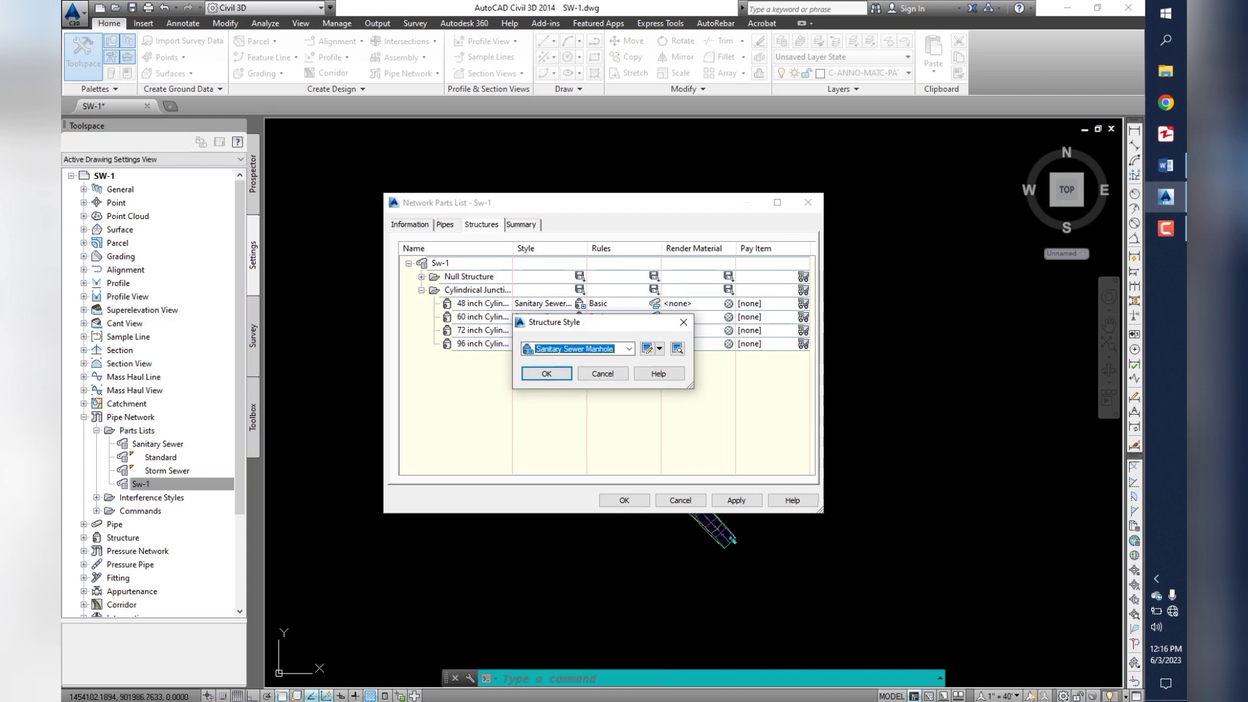
key("Return")
- Assign the Sw-121 ST rule set to all Cylindrical Junction structures and apply
left_click(654, 289)
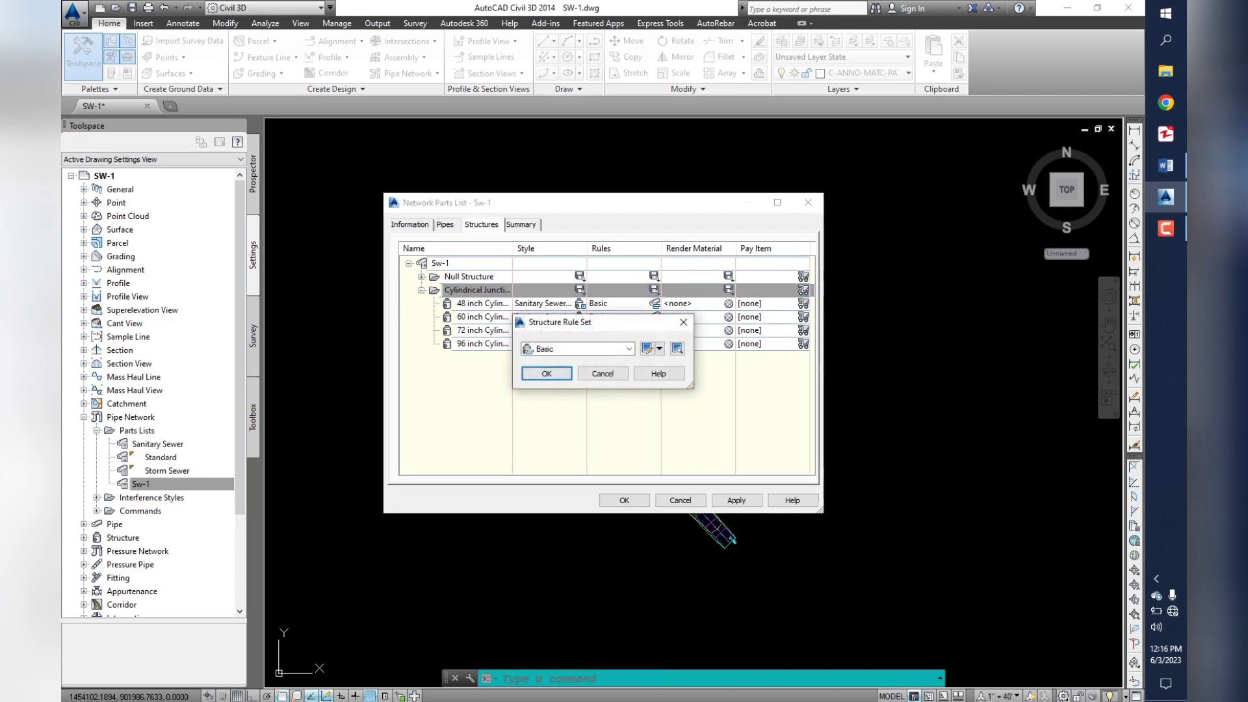
left_click(629, 349)
left_click(557, 370)
key("Return")
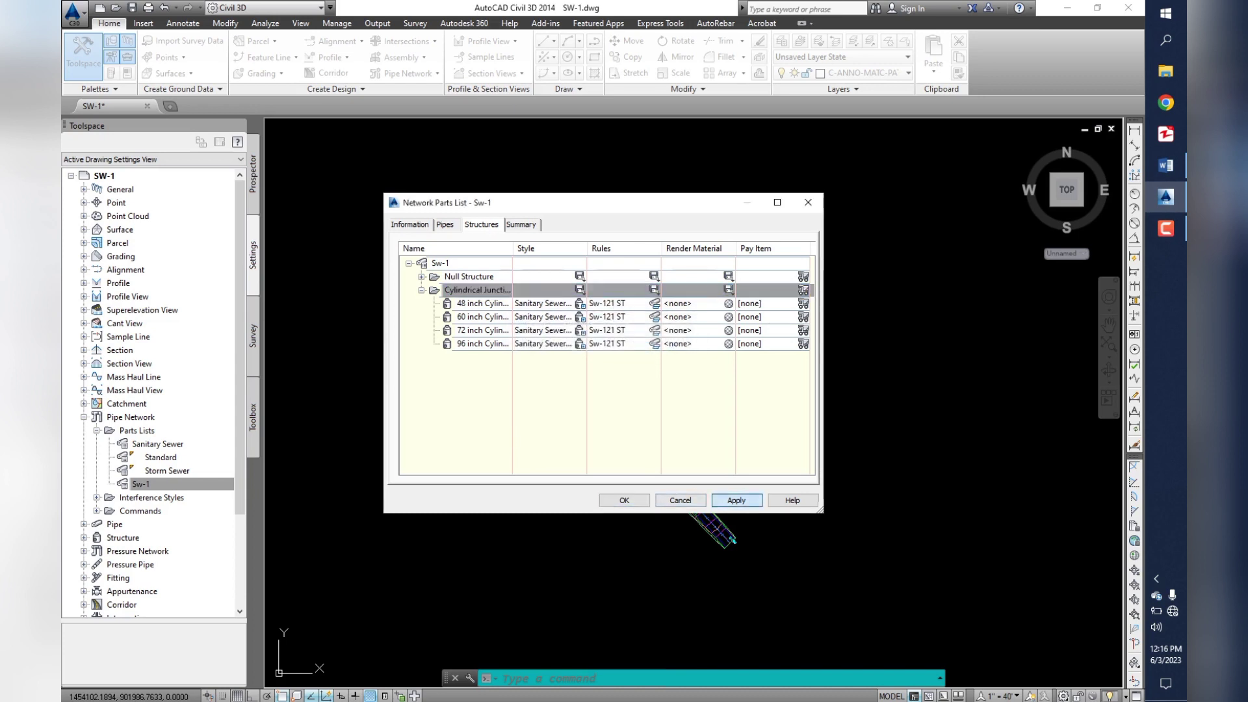
- Close the Sw-1 parts list and launch Pipe Network Creation Tools from the Home tab
left_click(624, 500)
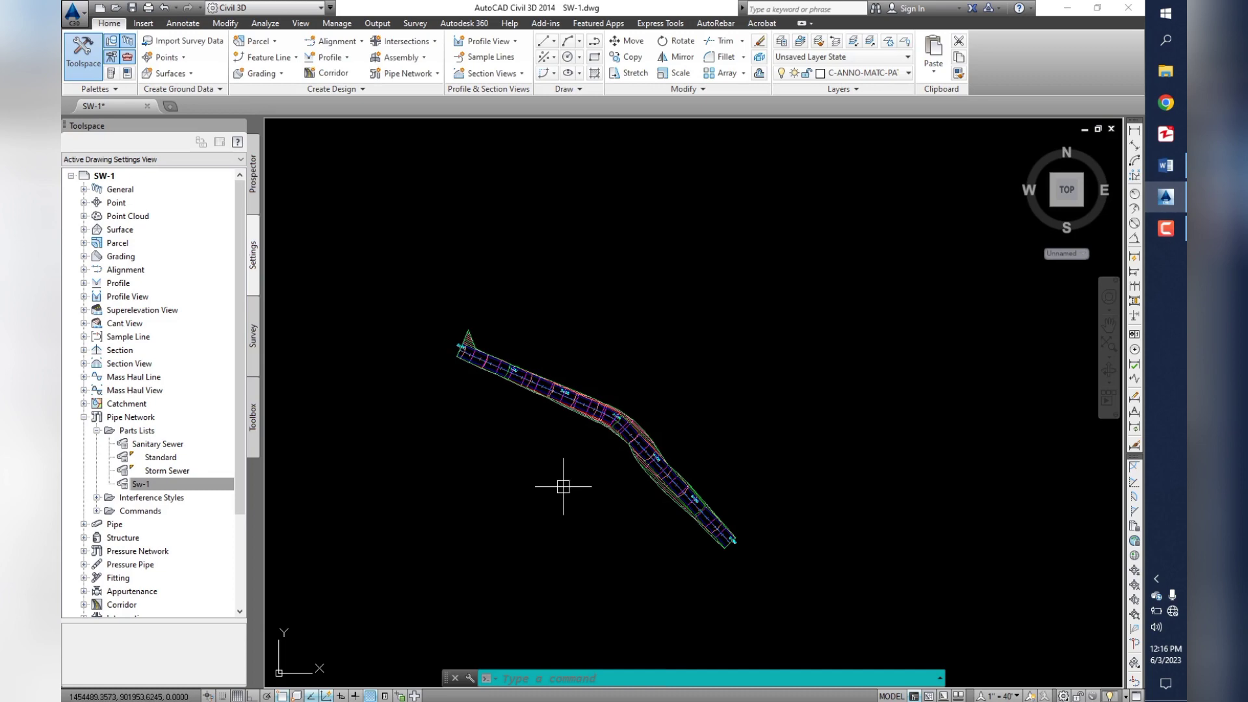
key("Left")
key("Left")
key("Left")
key("Left")
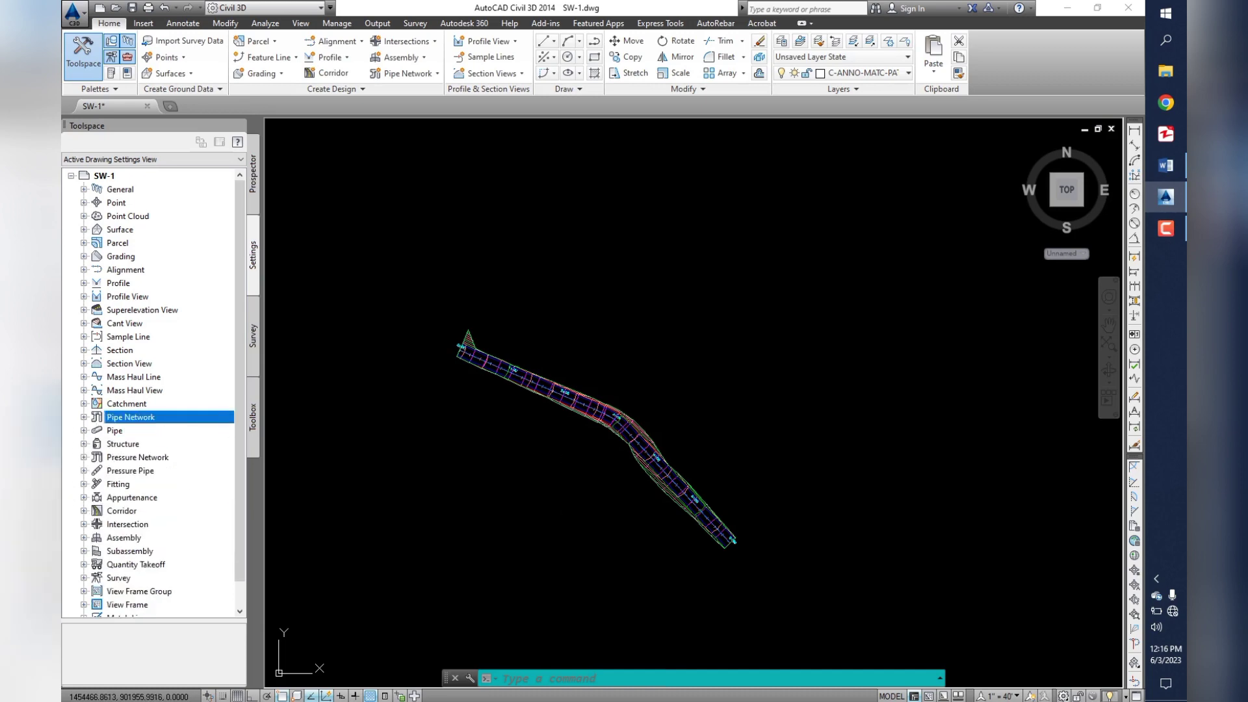
scroll(449, 342, "up", 2)
scroll(449, 342, "up", 5)
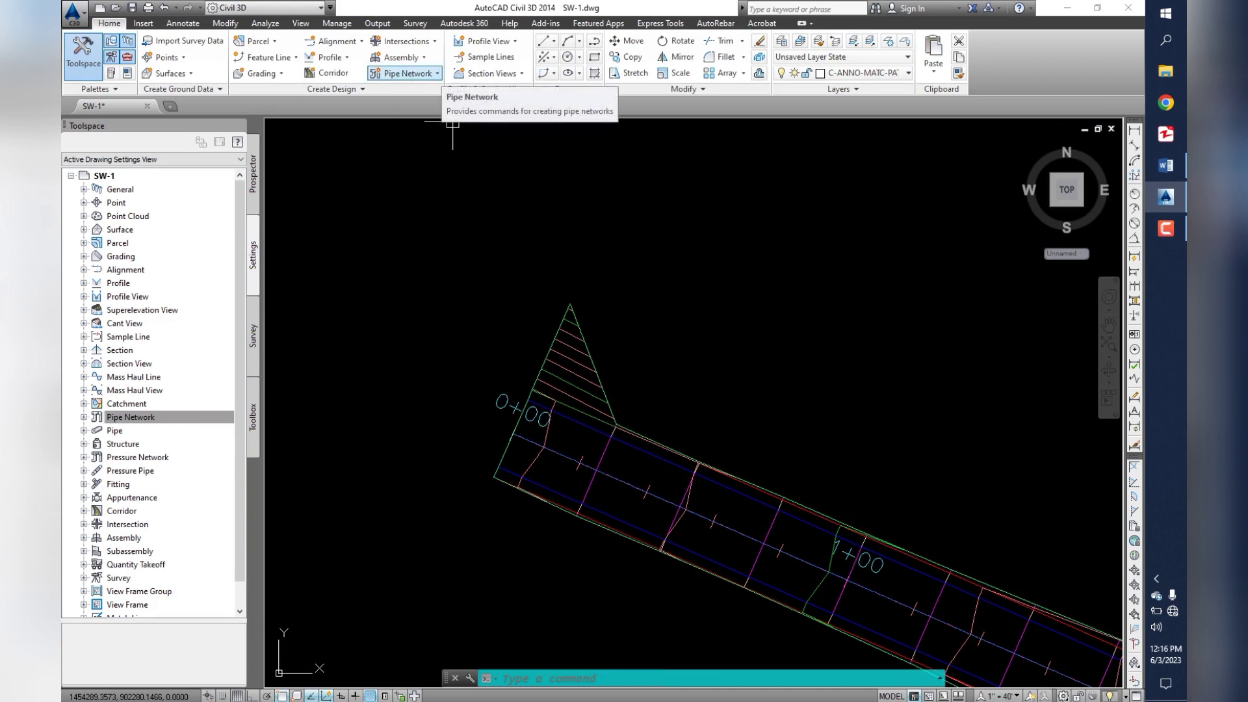
left_click(406, 72)
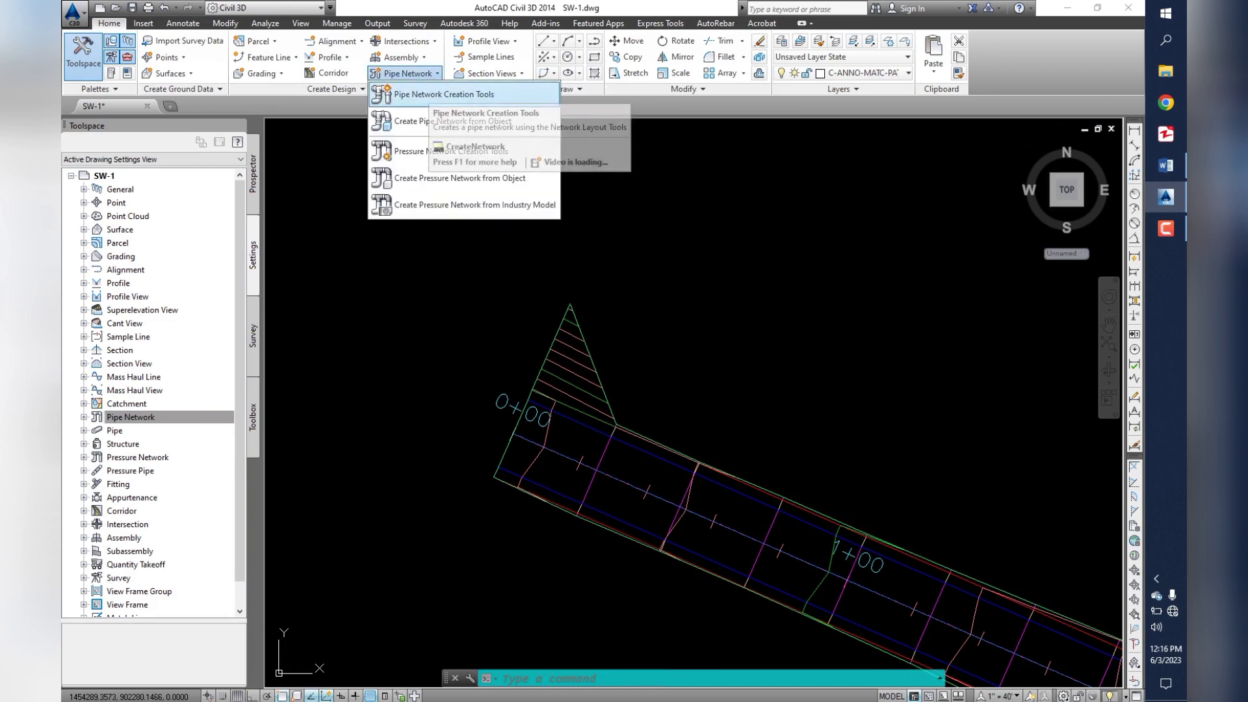
left_click(444, 94)
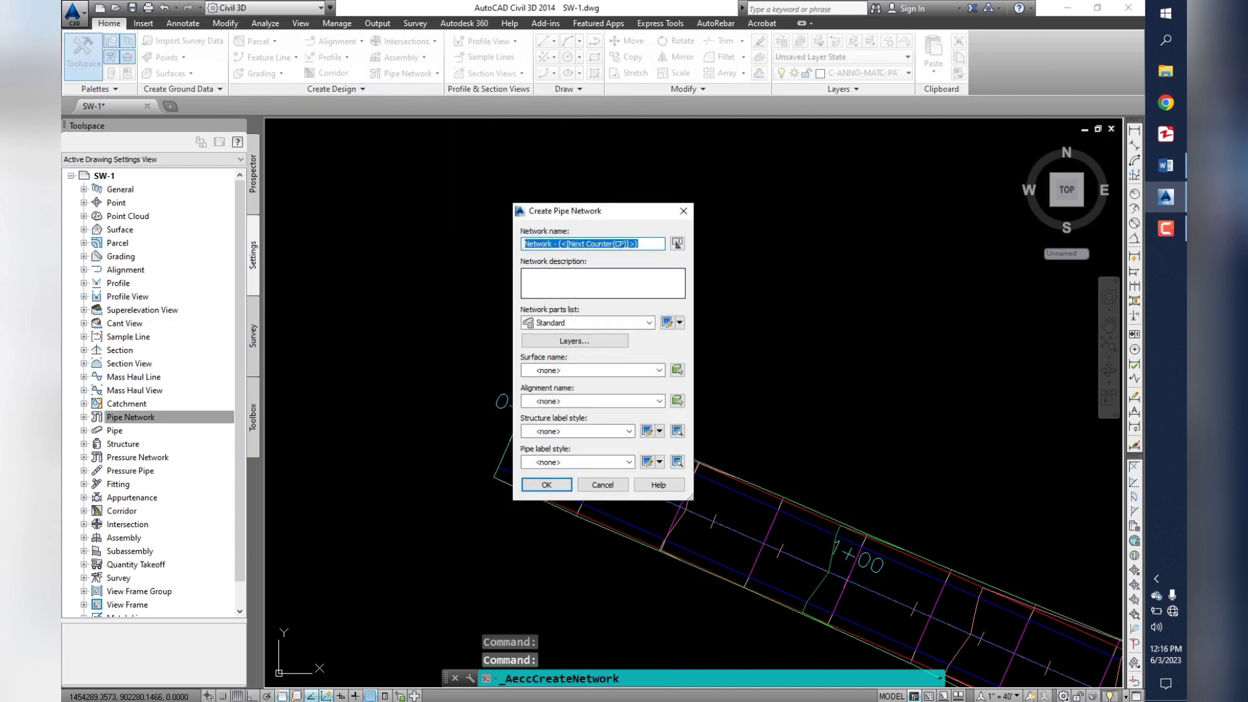
- Name the network SW-1TT with parts list Sw-1 and surface Roadway Surface - (1)
type("SW")
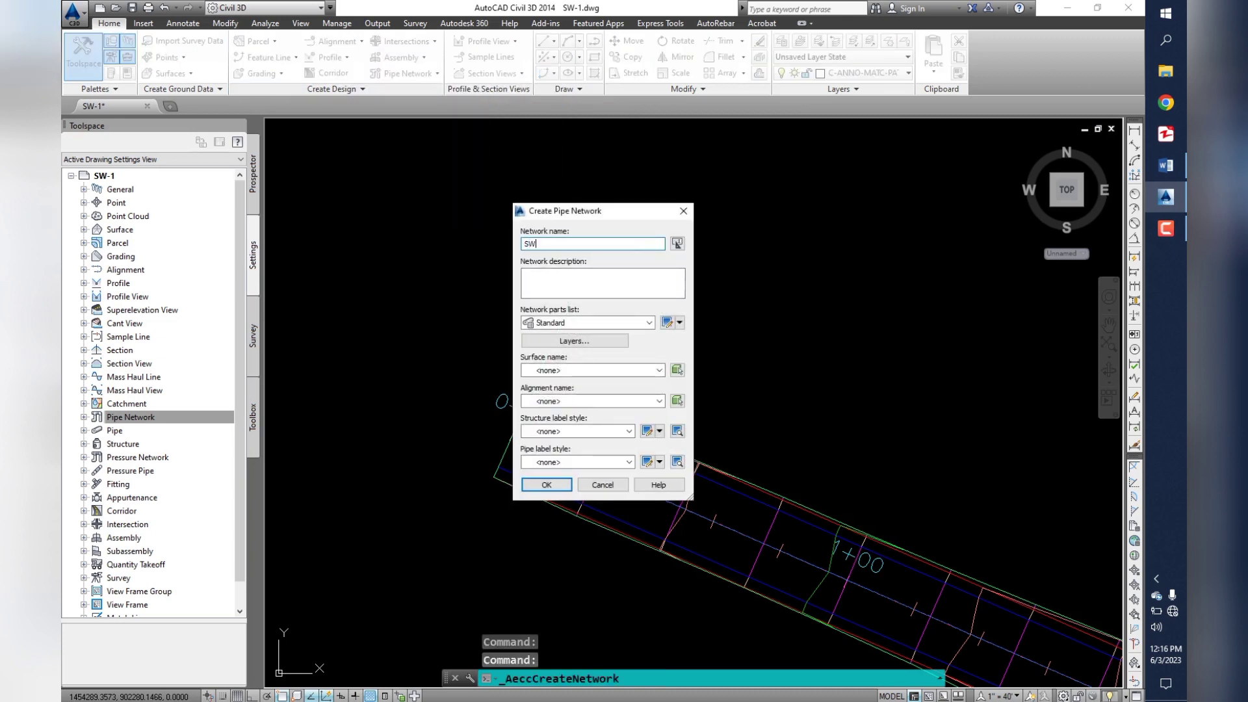
type("-1TT")
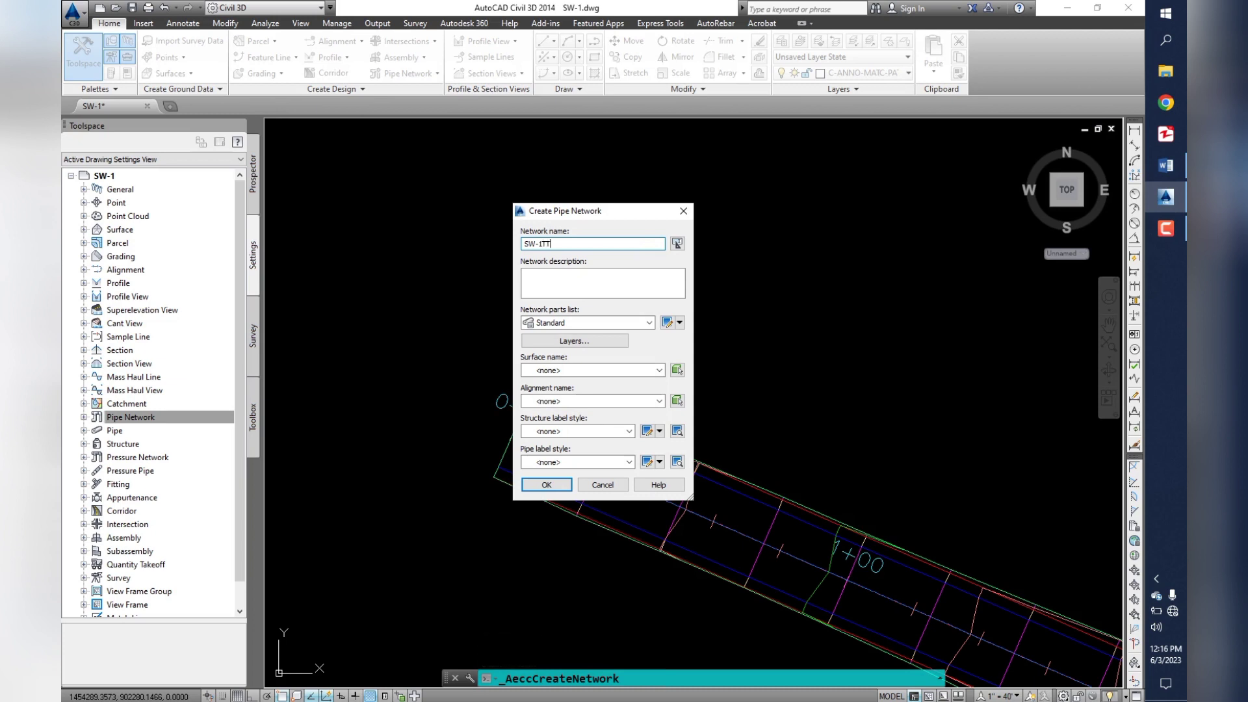
left_click(592, 322)
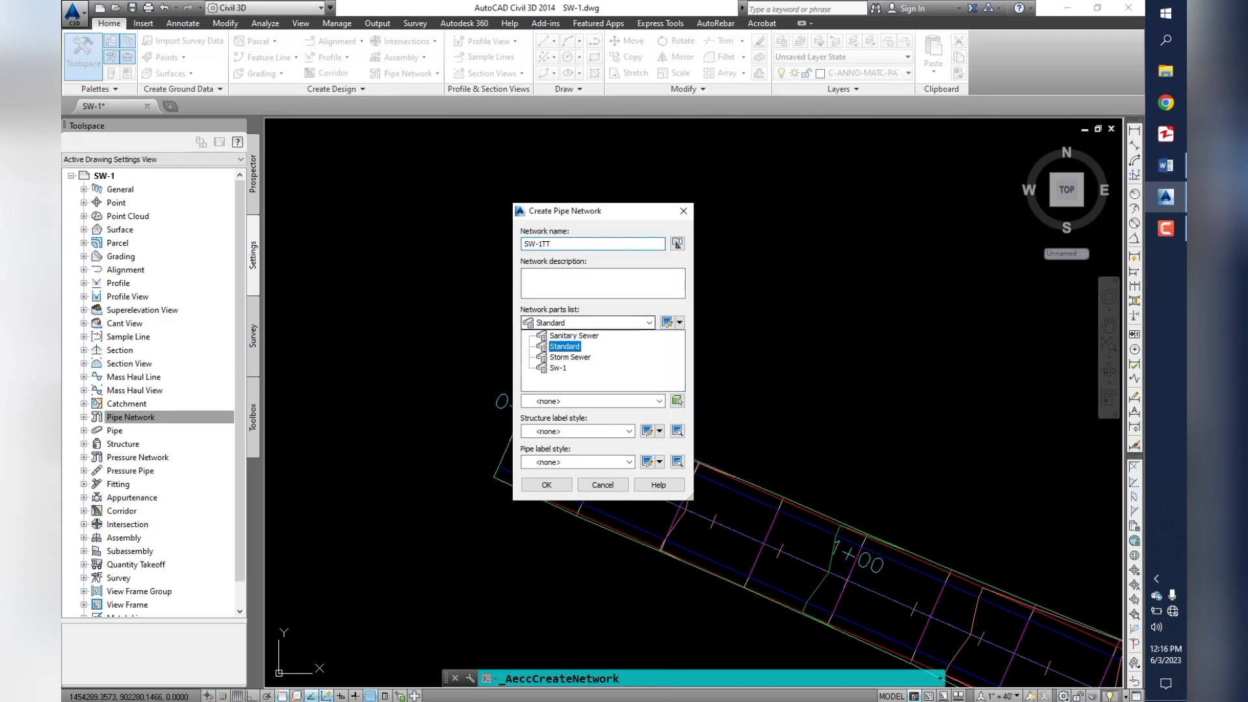
key("Down")
key("Down")
key("Return")
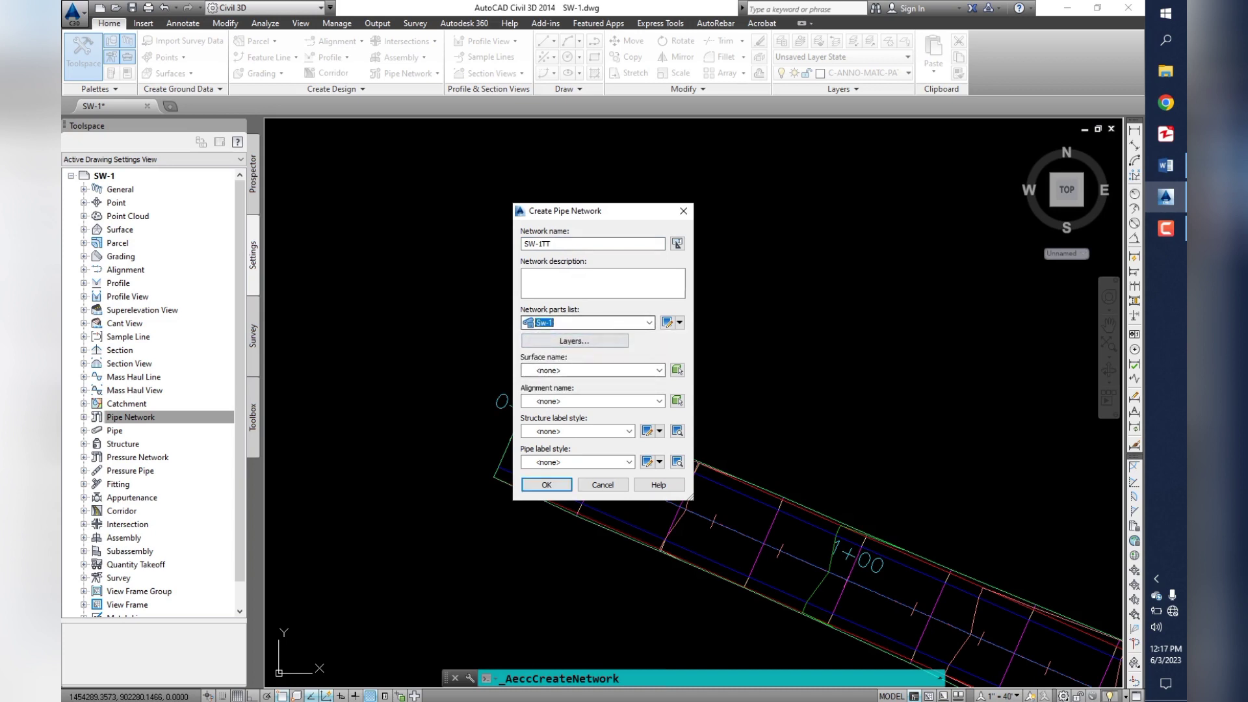
left_click(591, 370)
key("Down")
key("Down")
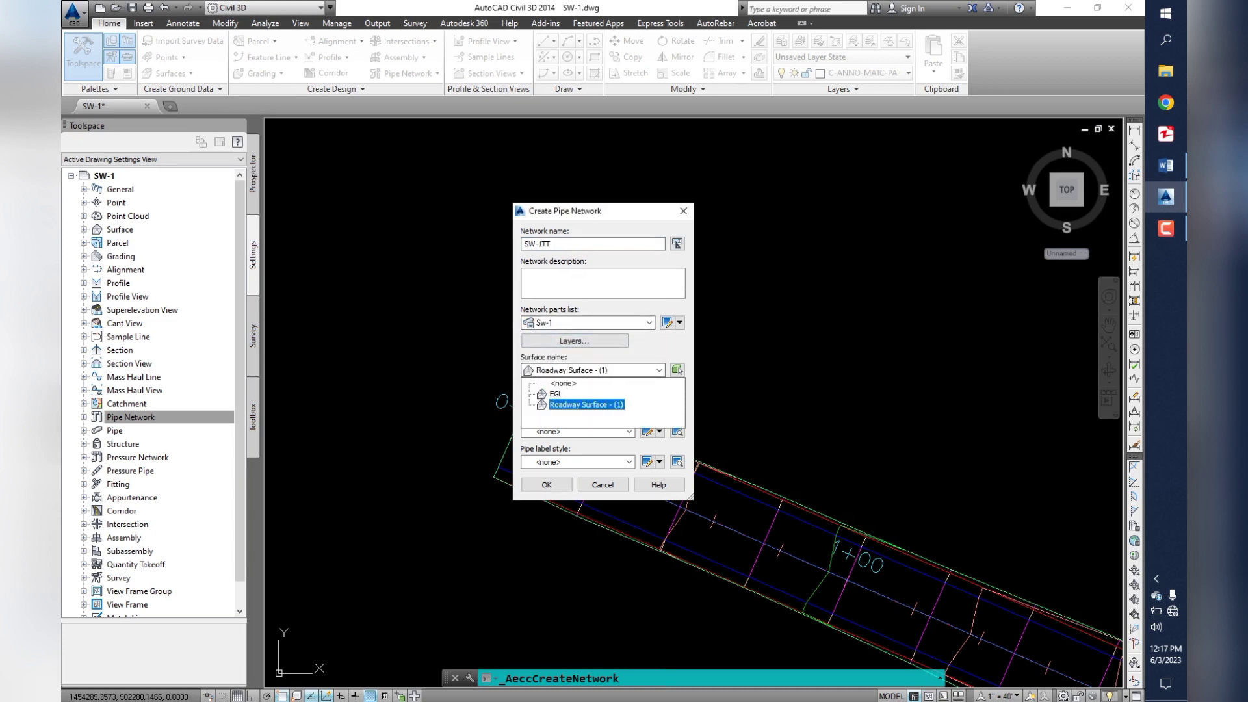
key("Up")
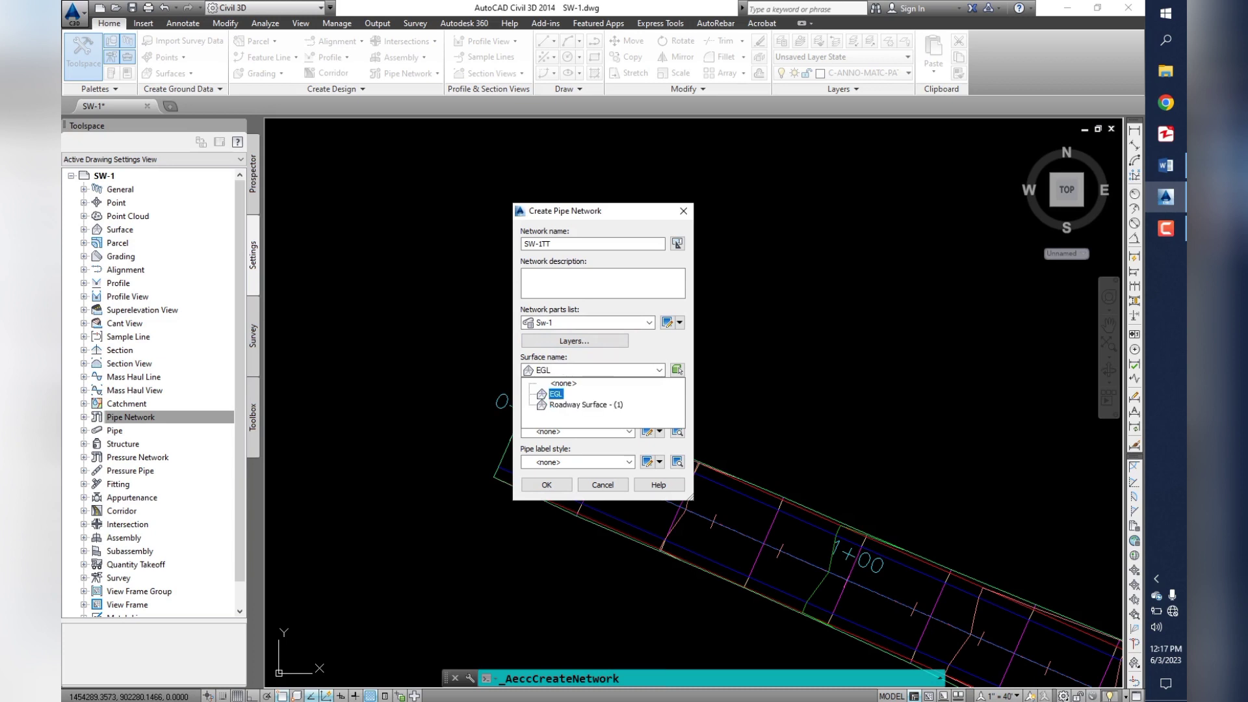
key("Down")
key("Return")
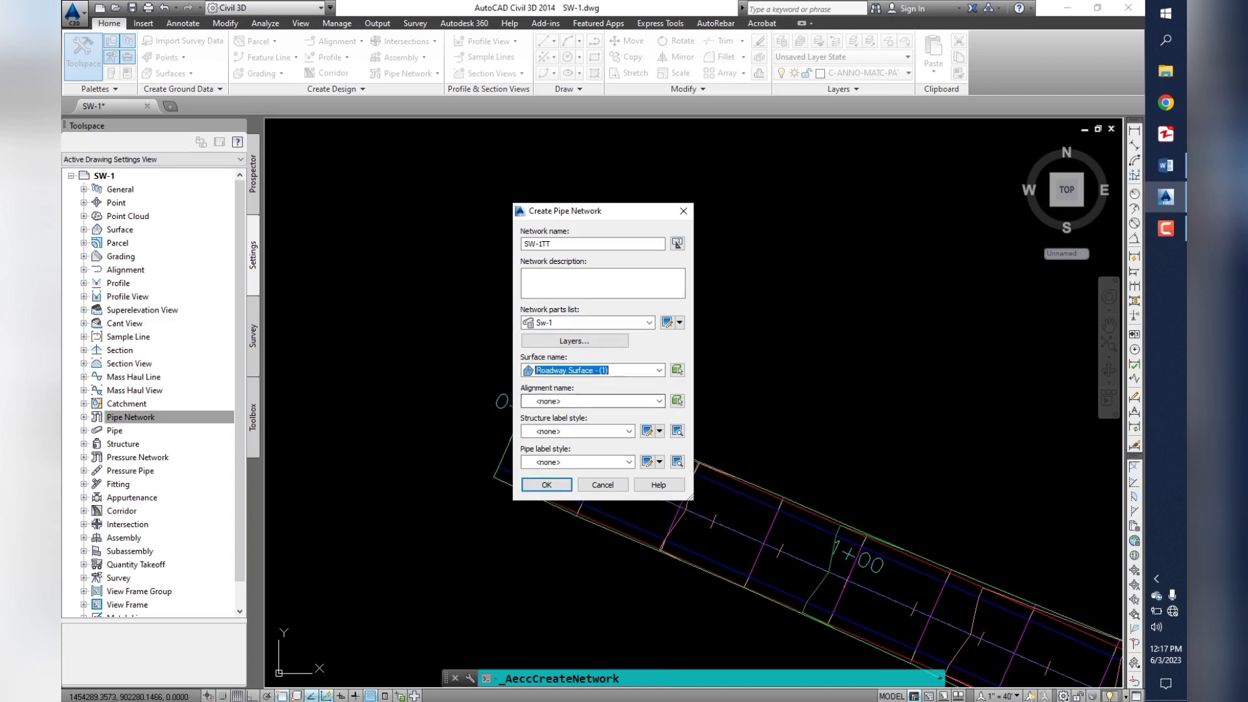
- Set alignment Road, Data with Connected Pipes (Storm) and Plan_Length Description and Slope labels, then create
left_click(592, 401)
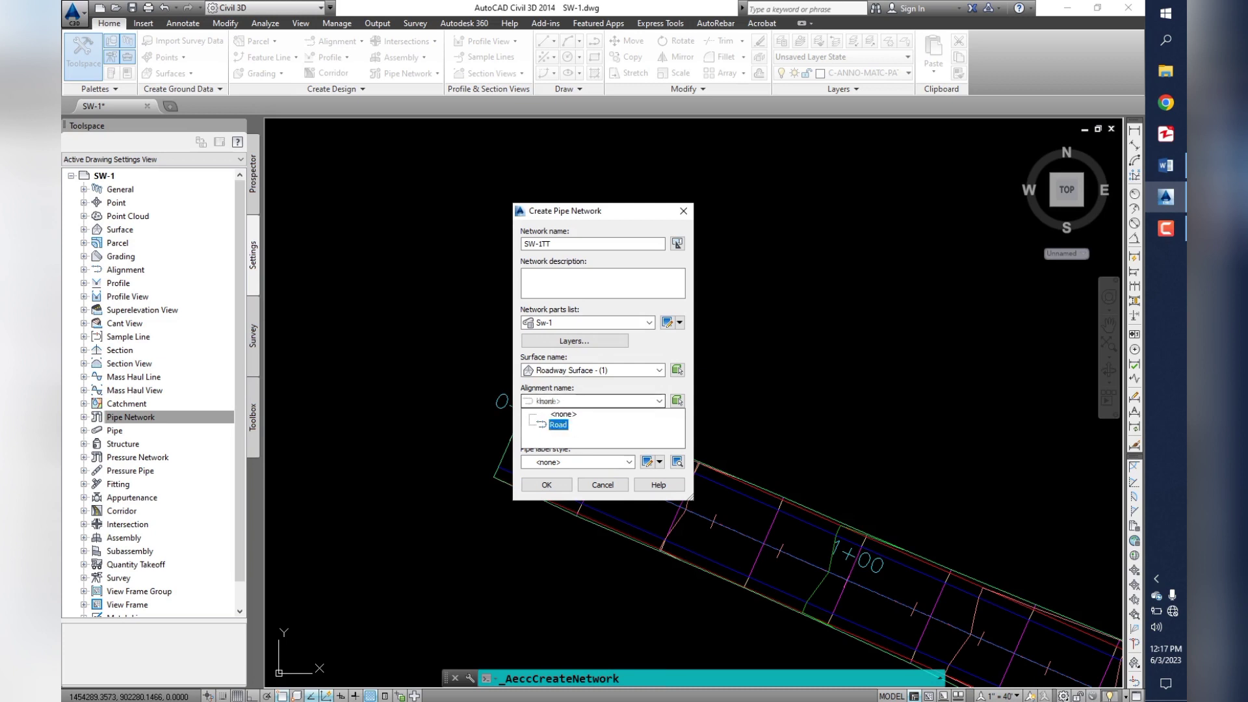
key("Return")
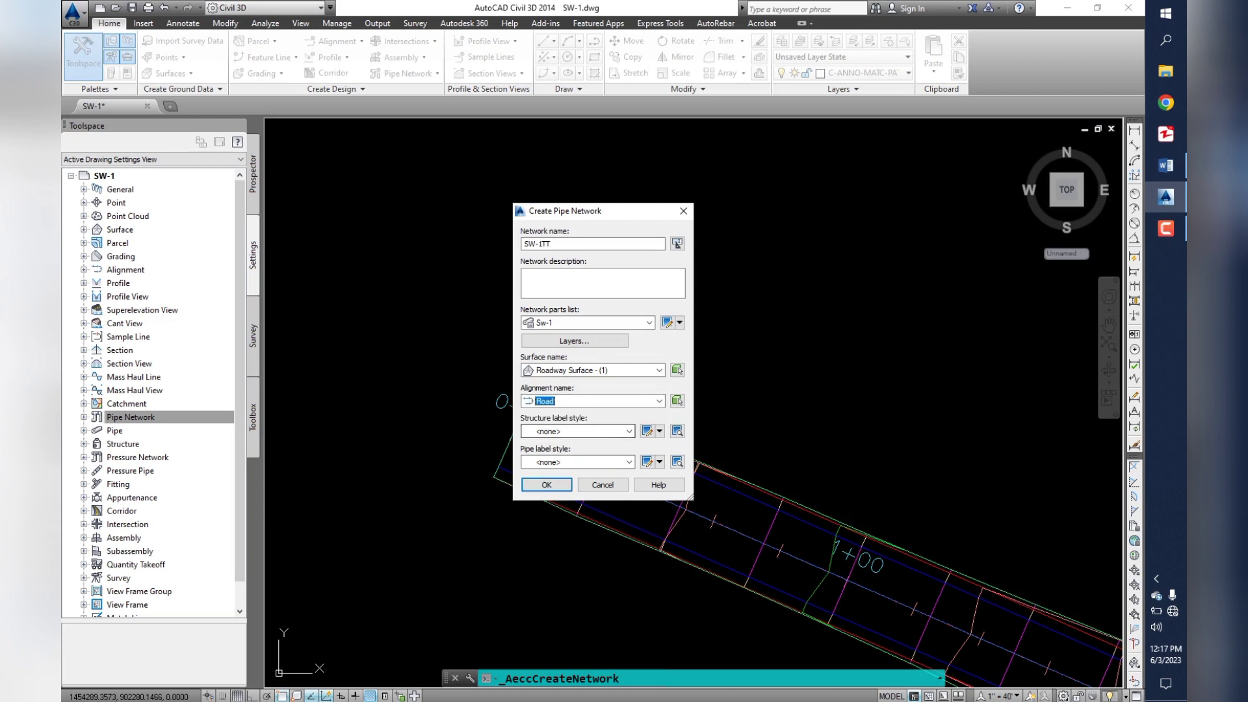
left_click(578, 431)
key("Down")
key("Down")
key("Down")
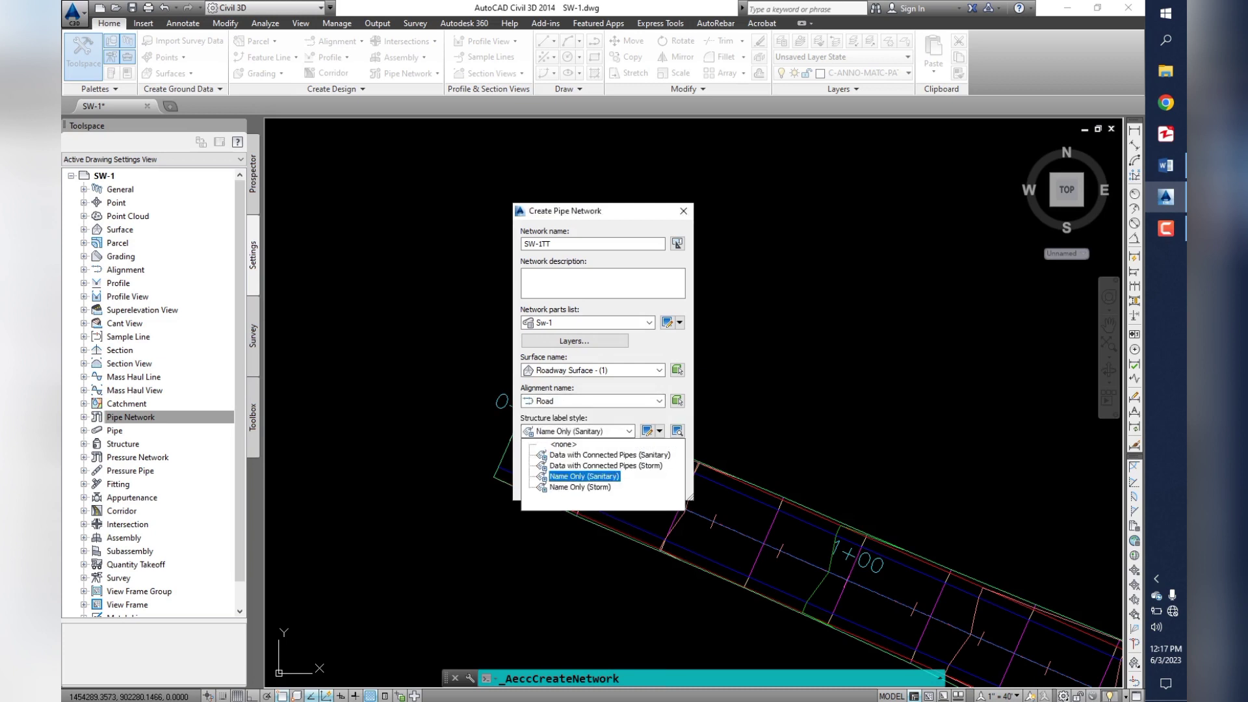
key("Up")
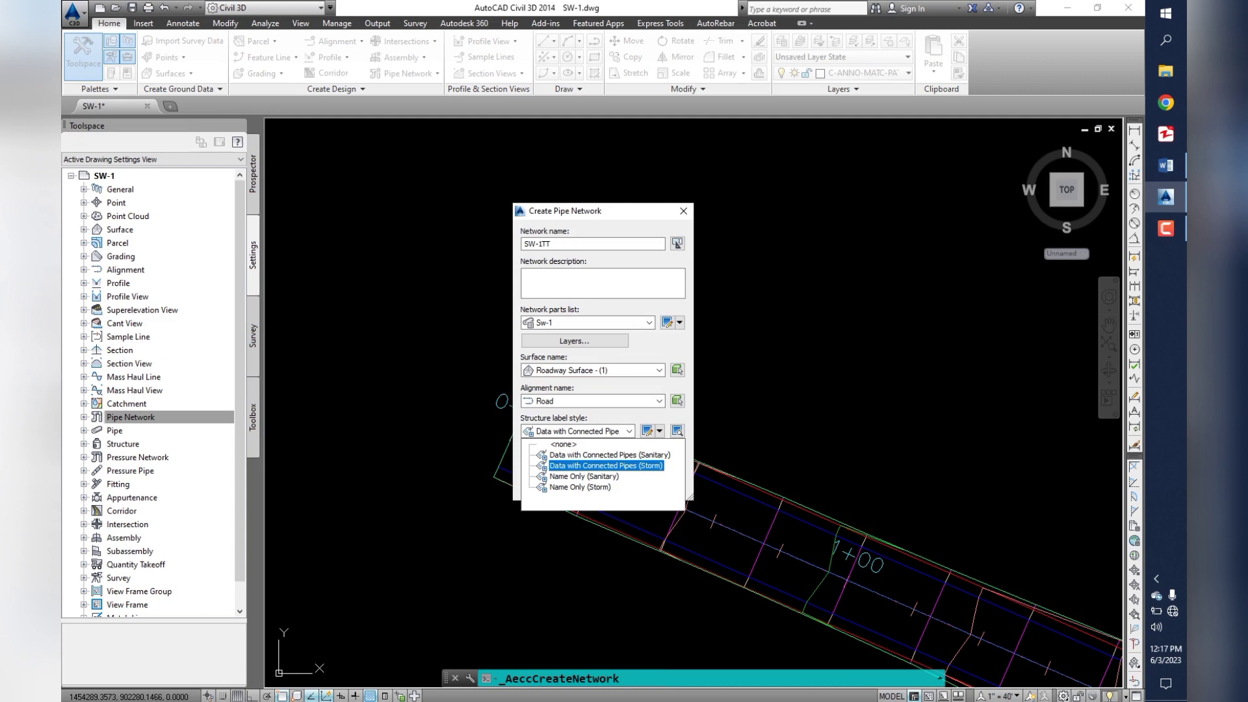
key("Return")
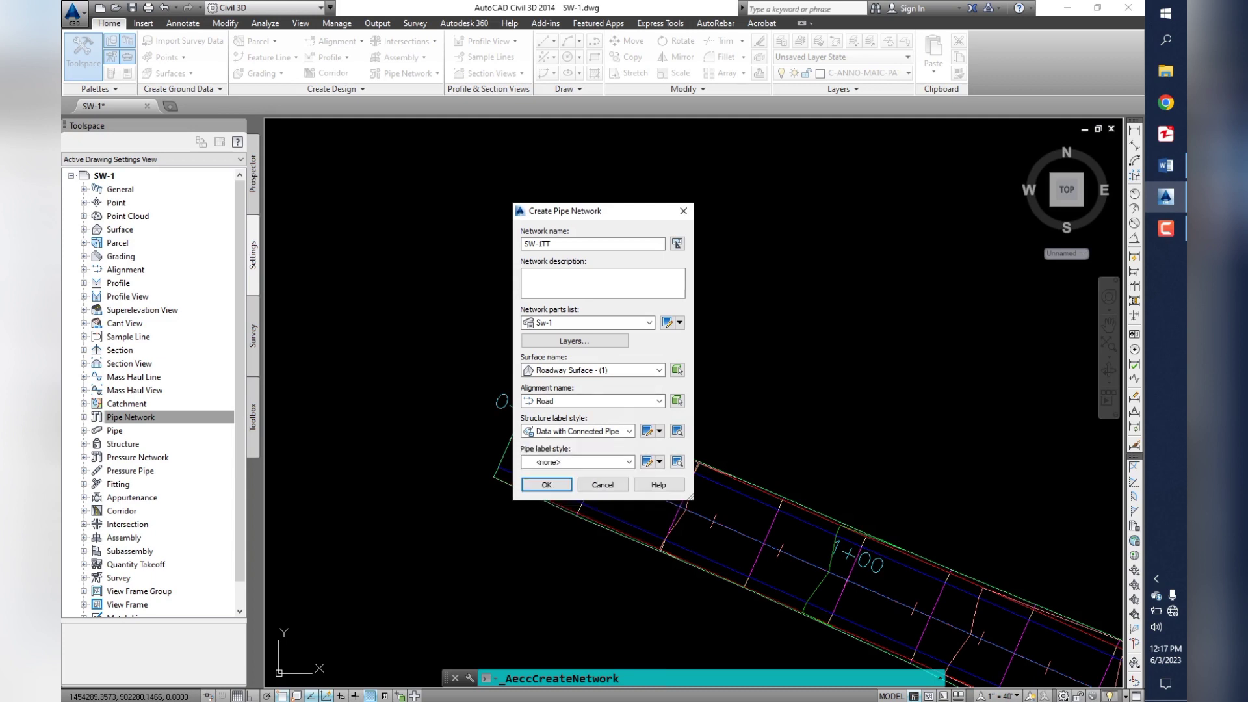
key("alt+Down")
key("Down")
key("Down")
key("Down")
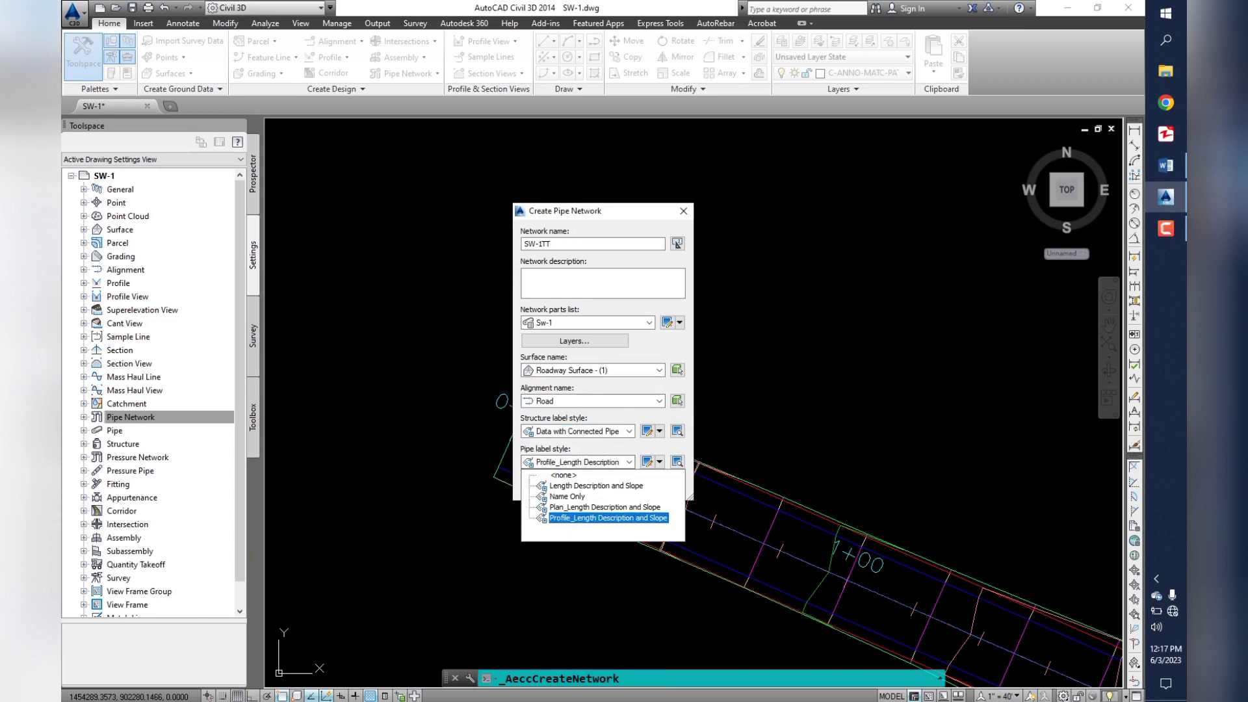
key("Return")
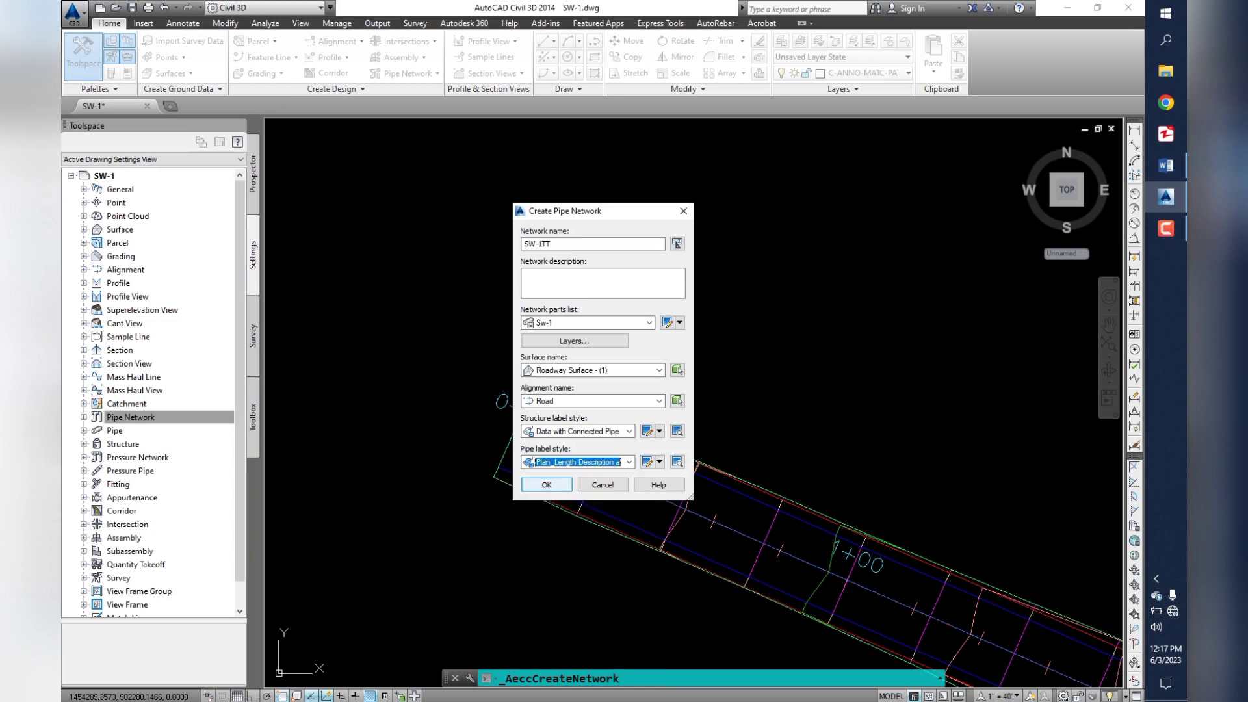
key("Return")
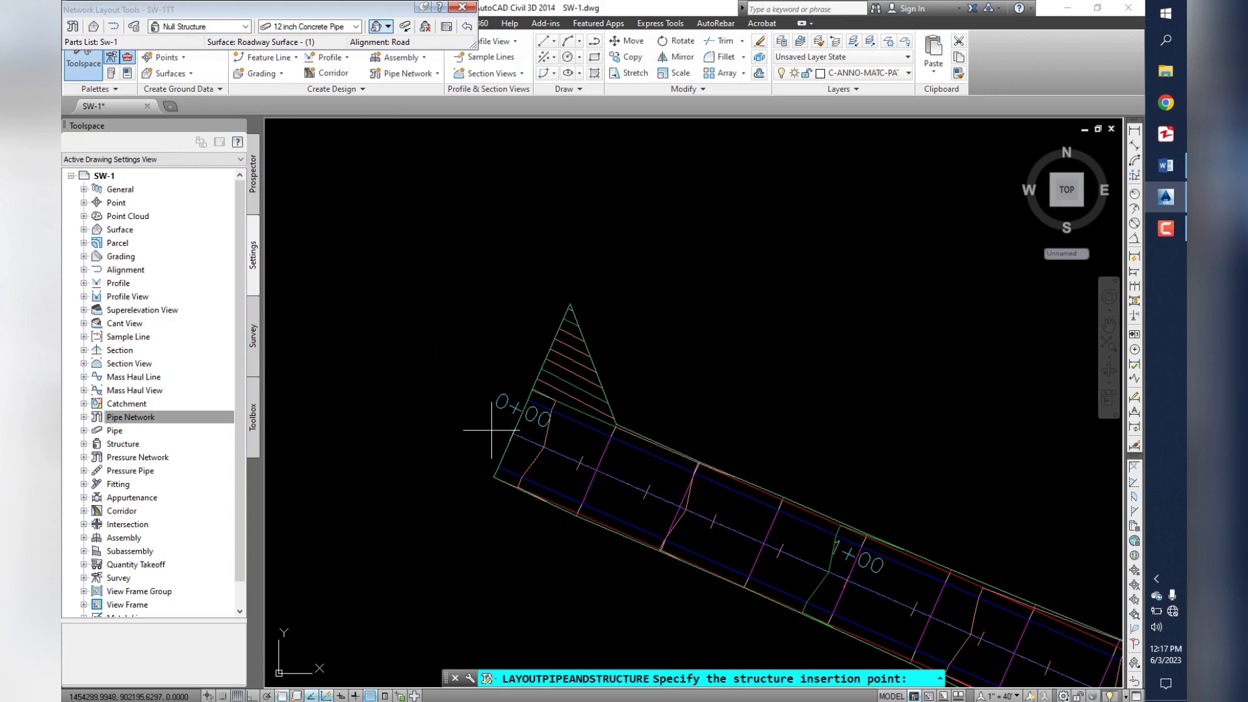
scroll(455, 406, "up", 2)
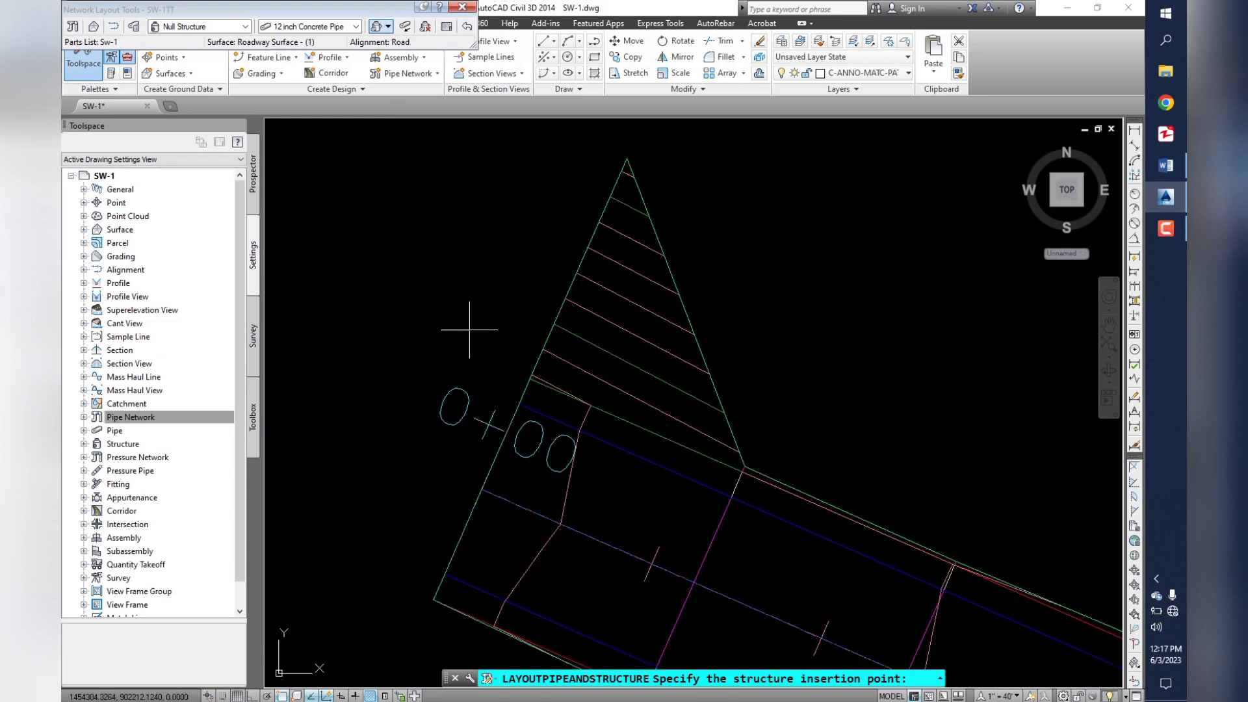
scroll(494, 373, "up", 2)
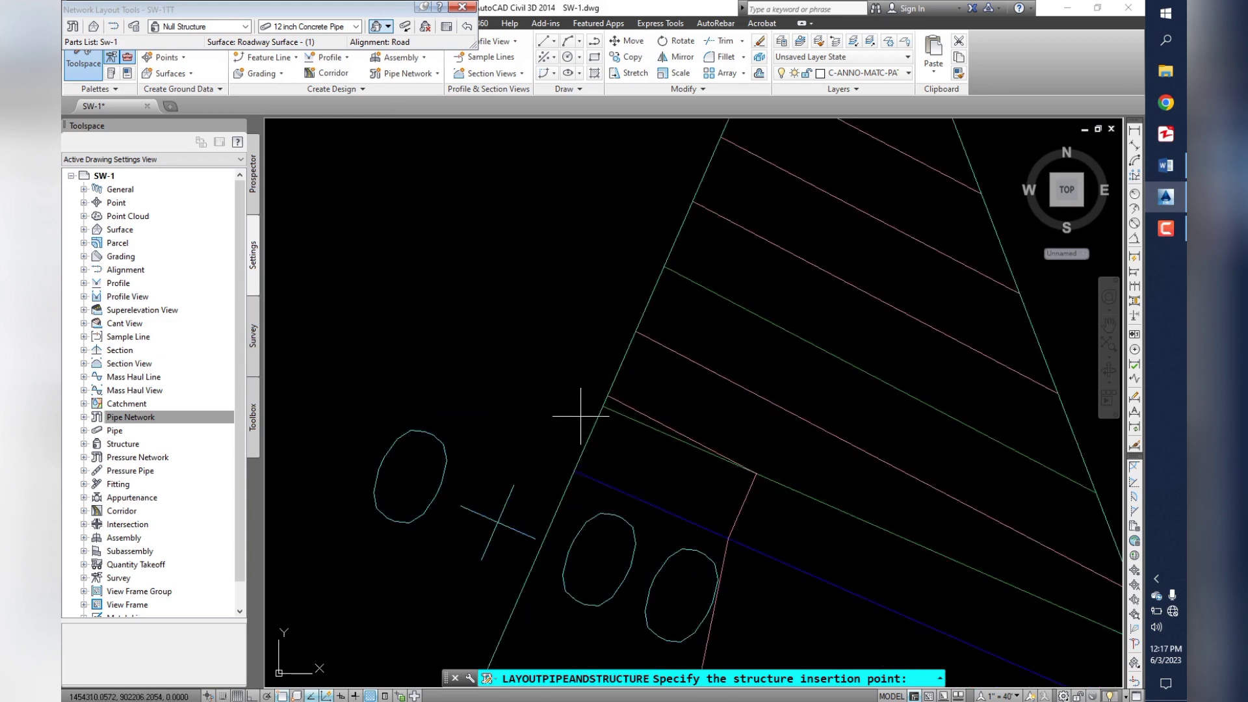
scroll(529, 335, "down", 2)
scroll(515, 327, "down", 2)
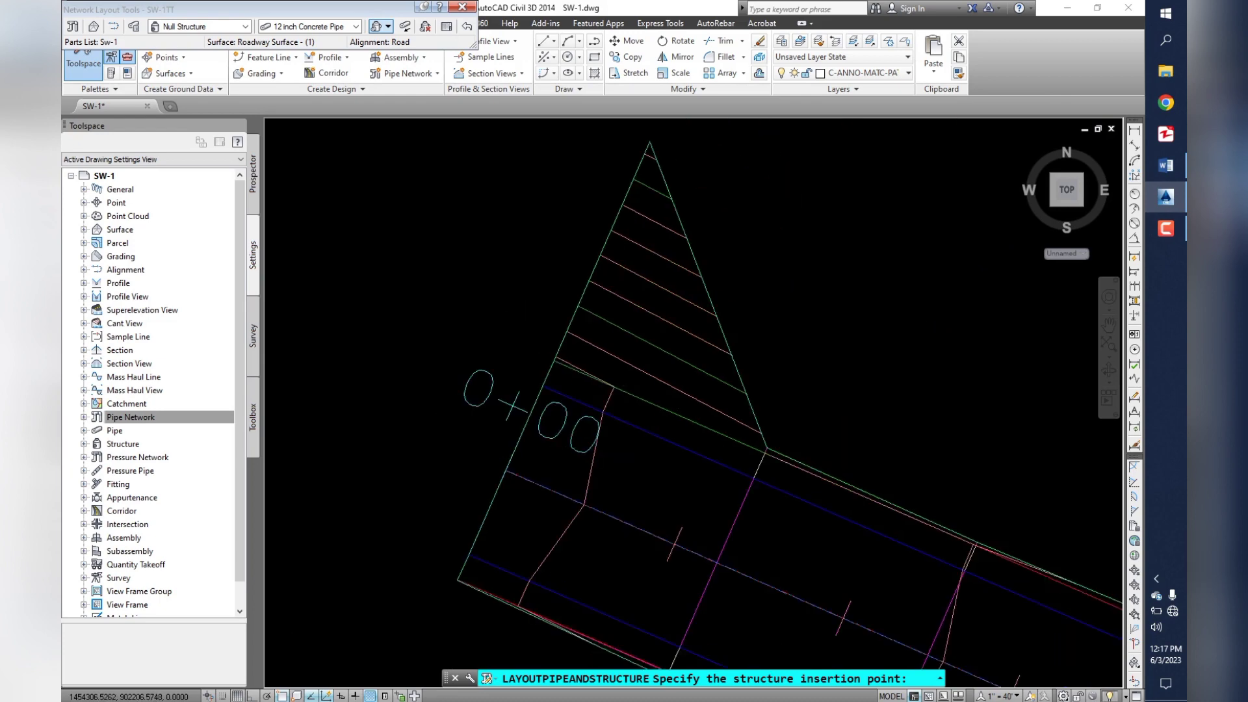
scroll(513, 358, "up", 3)
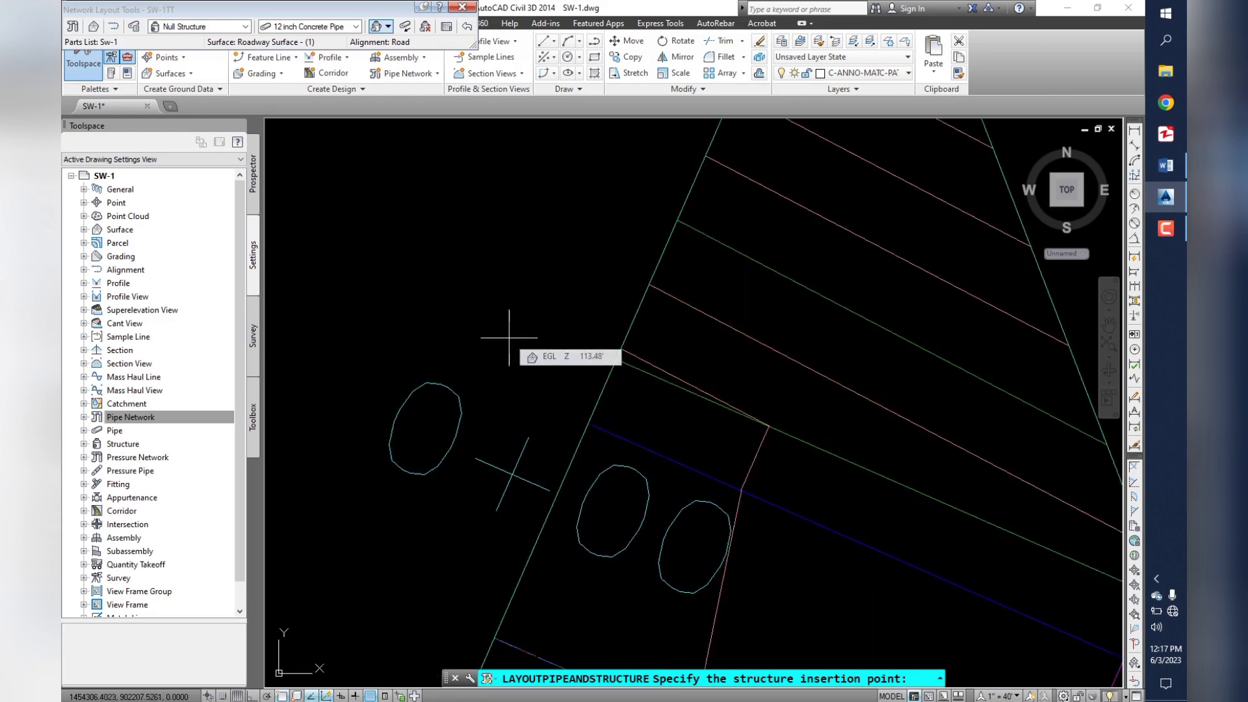
scroll(510, 334, "down", 2)
scroll(490, 284, "down", 2)
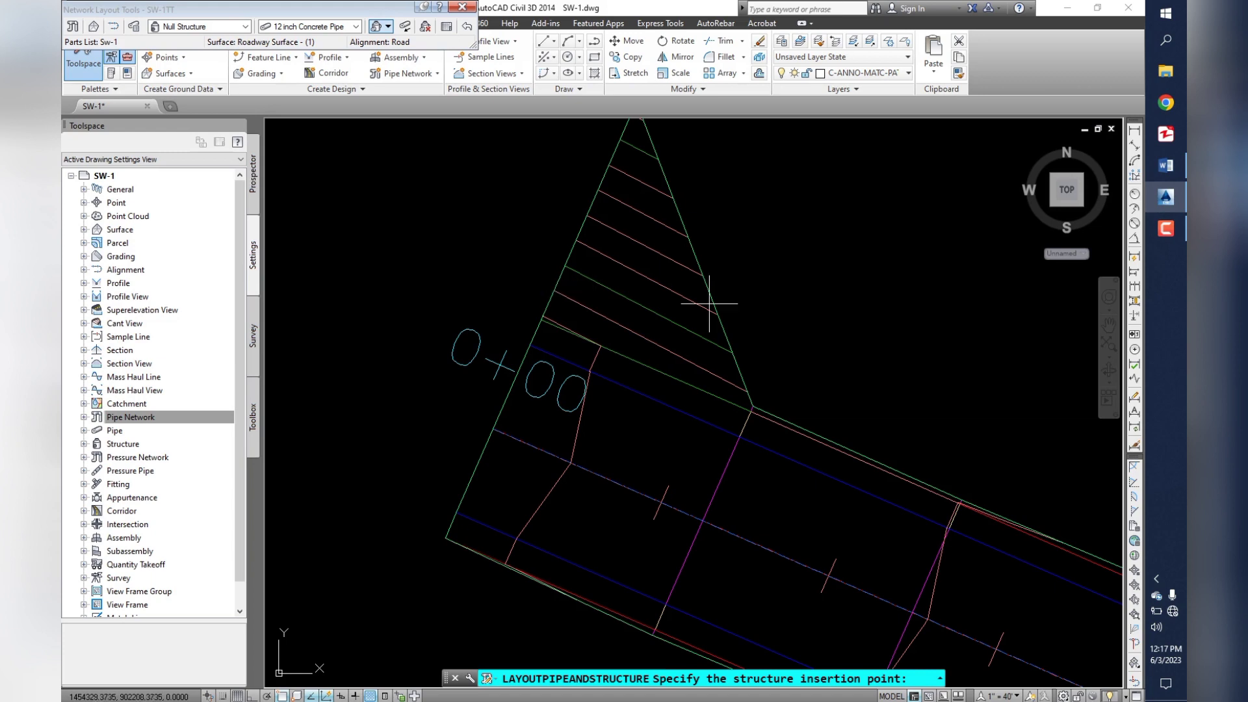
- Using station/offset ('so) on the Road alignment, place the first structure at the alignment start, offset -10
type("'so")
key("Return")
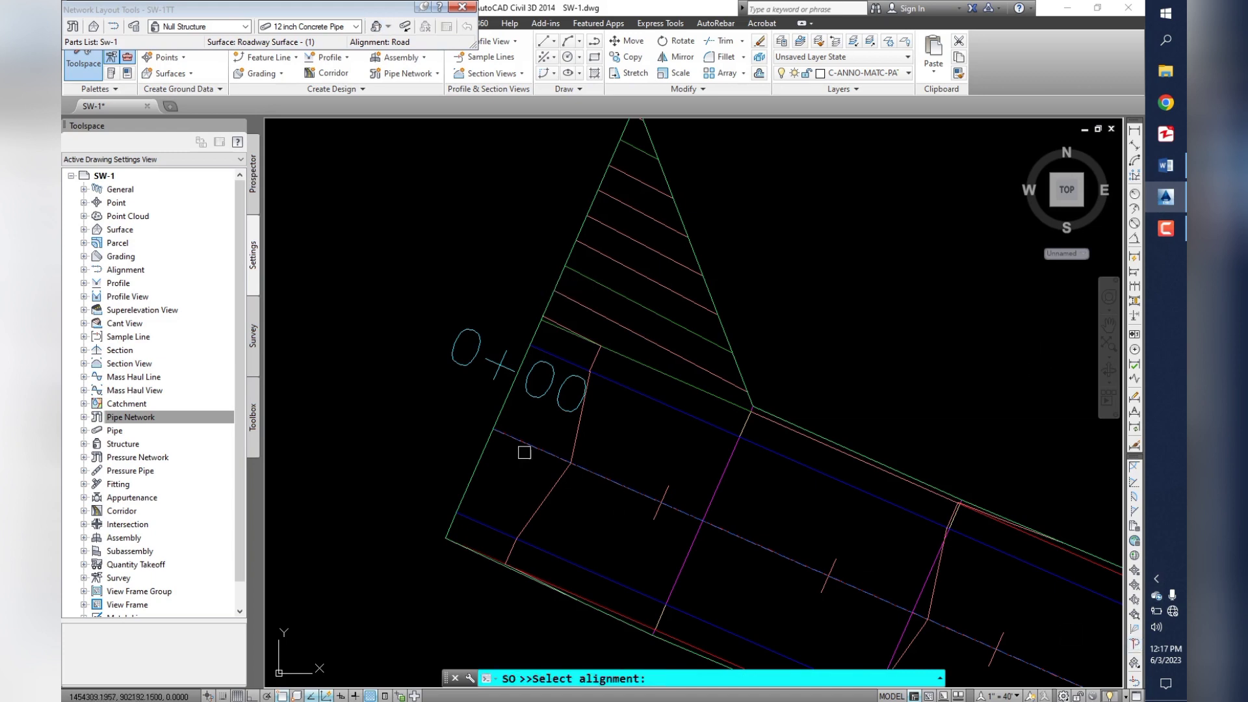
scroll(524, 452, "up", 5)
scroll(529, 447, "up", 5)
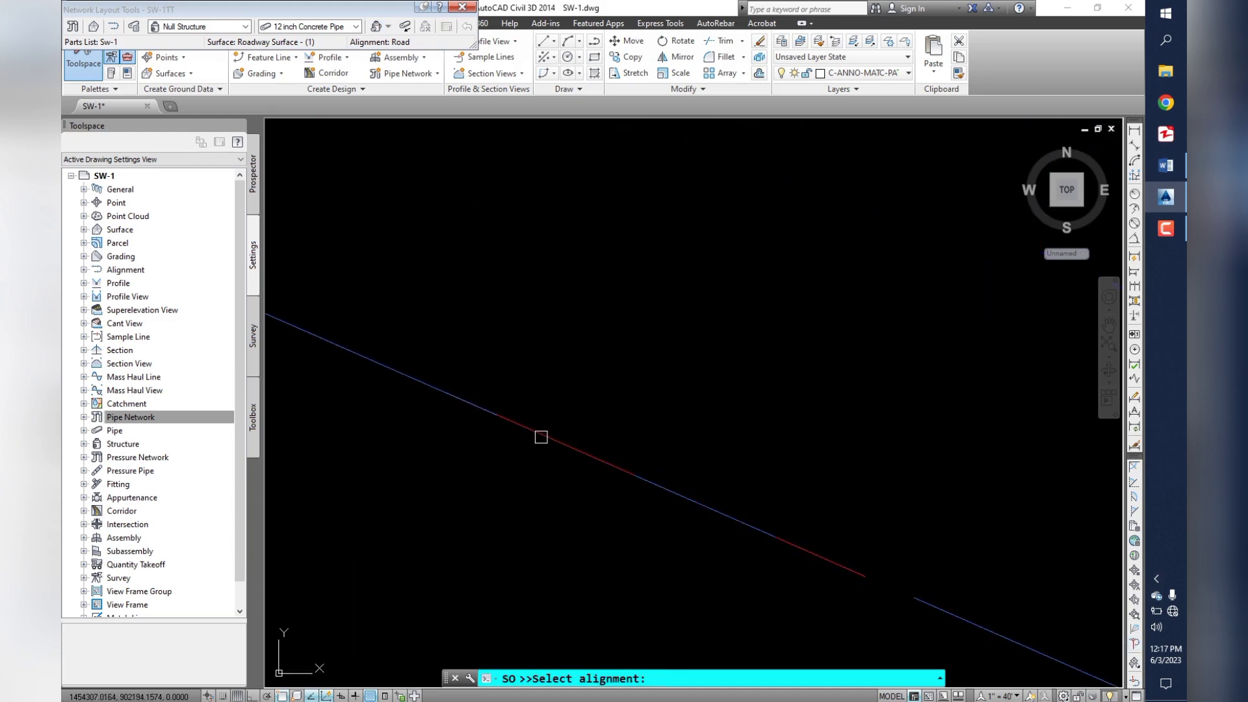
scroll(541, 437, "down", 5)
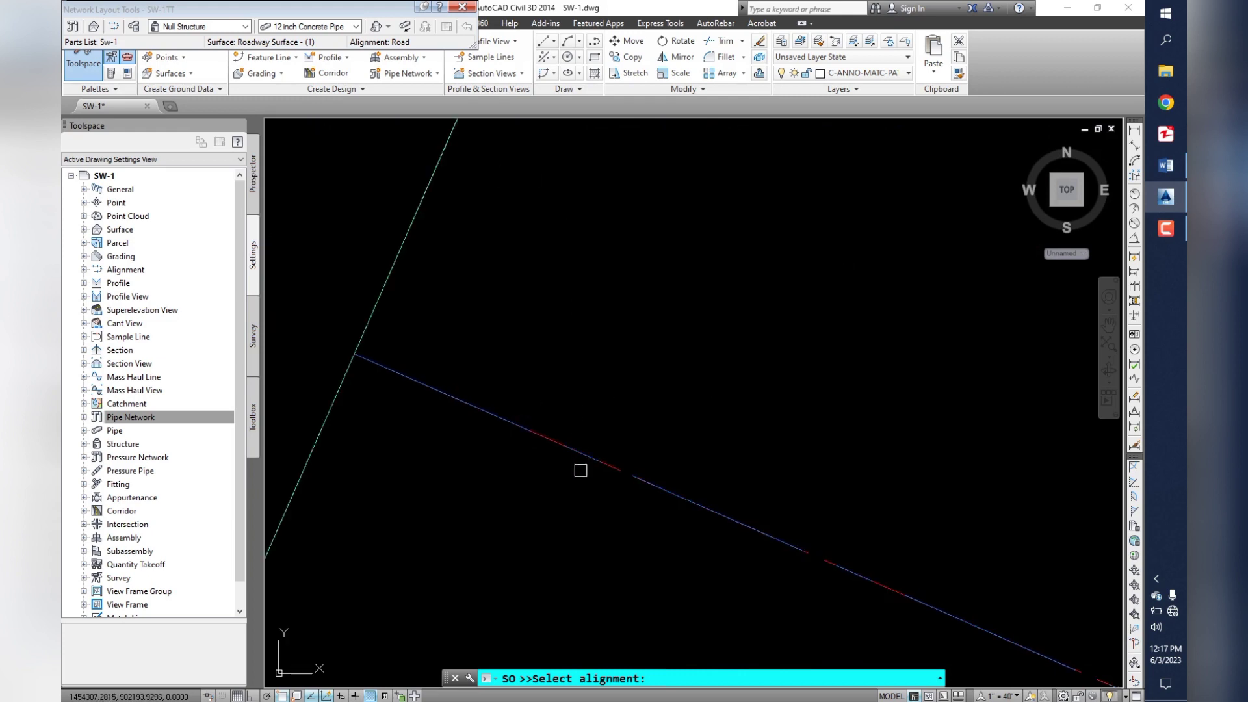
scroll(534, 426, "up", 4)
left_click(530, 410)
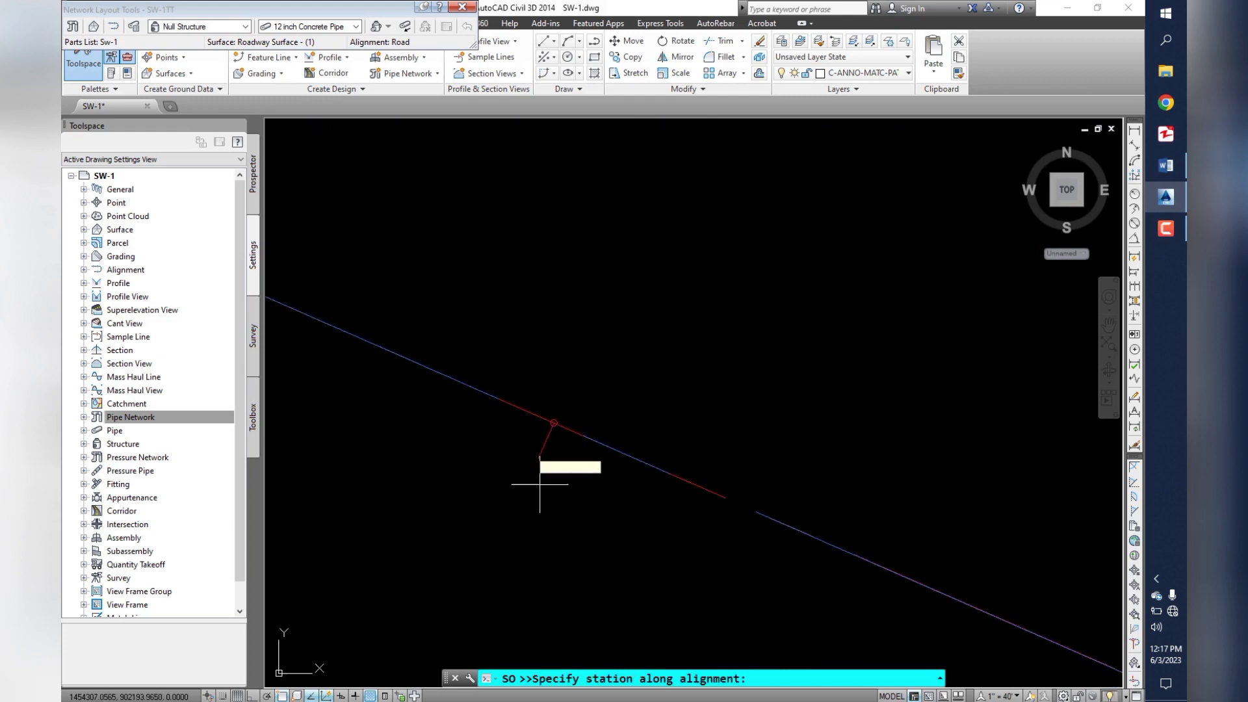
scroll(543, 501, "down", 2)
scroll(552, 429, "down", 3)
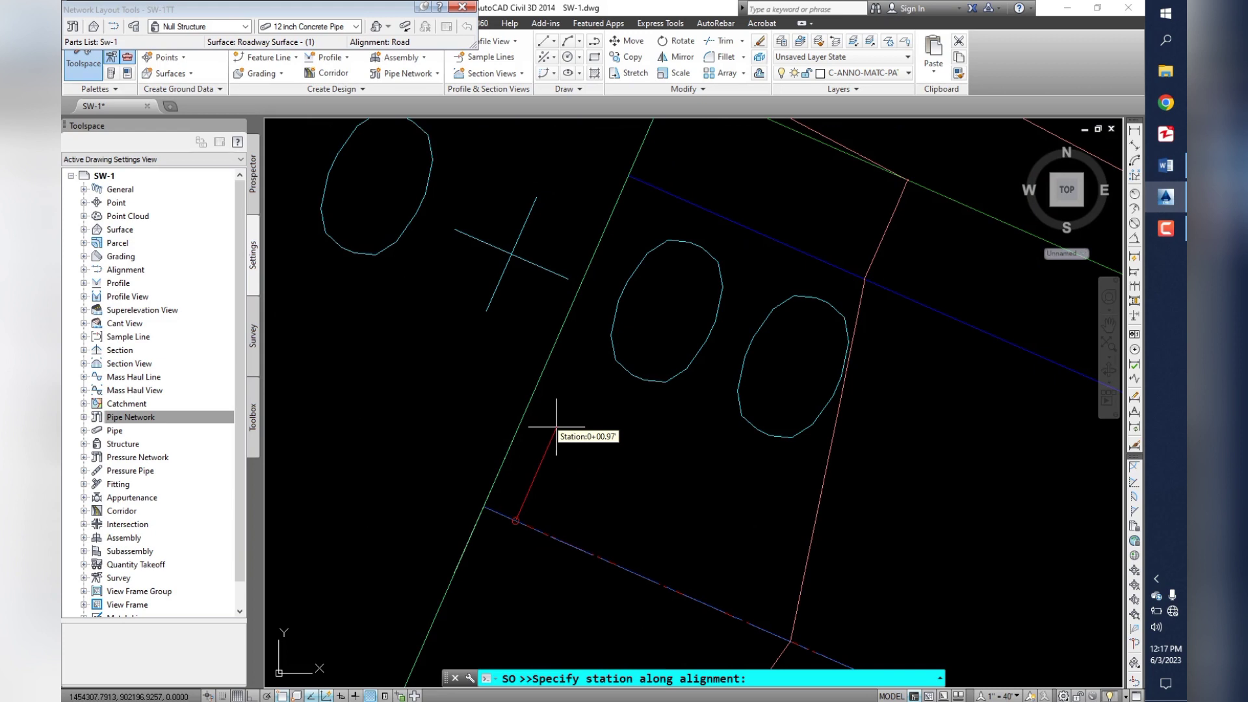
type("0")
key("Return")
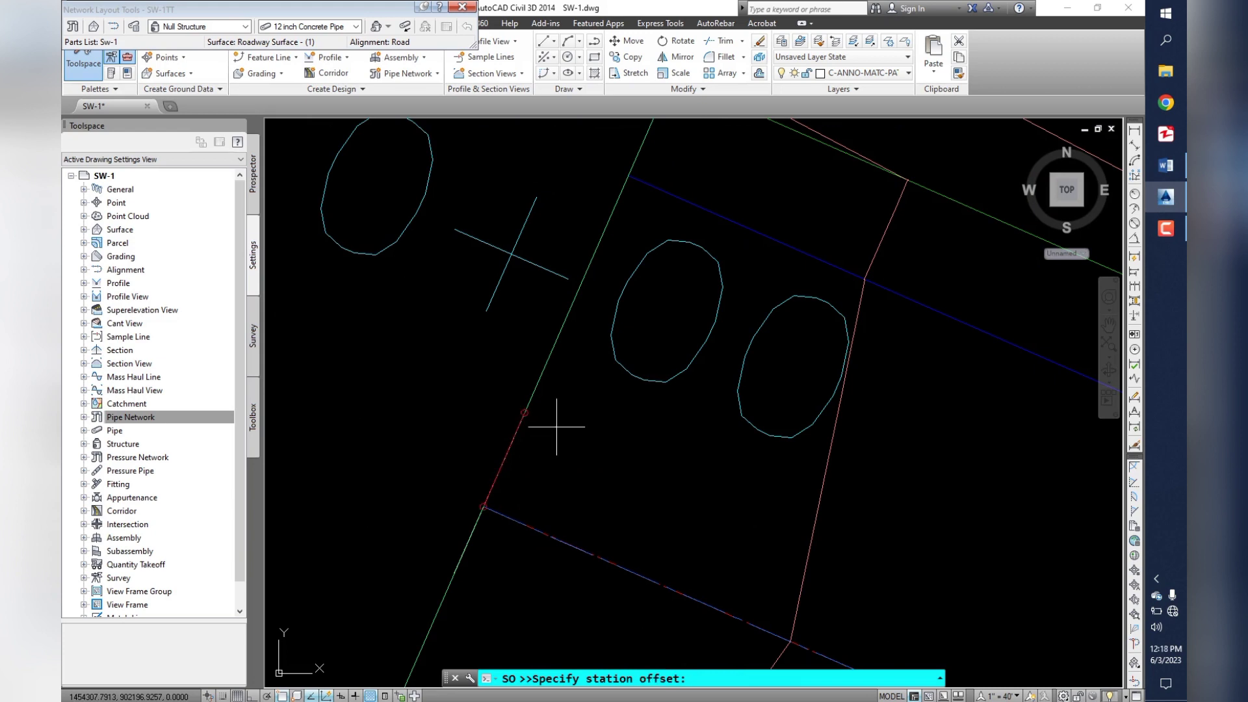
type("-10")
key("Return")
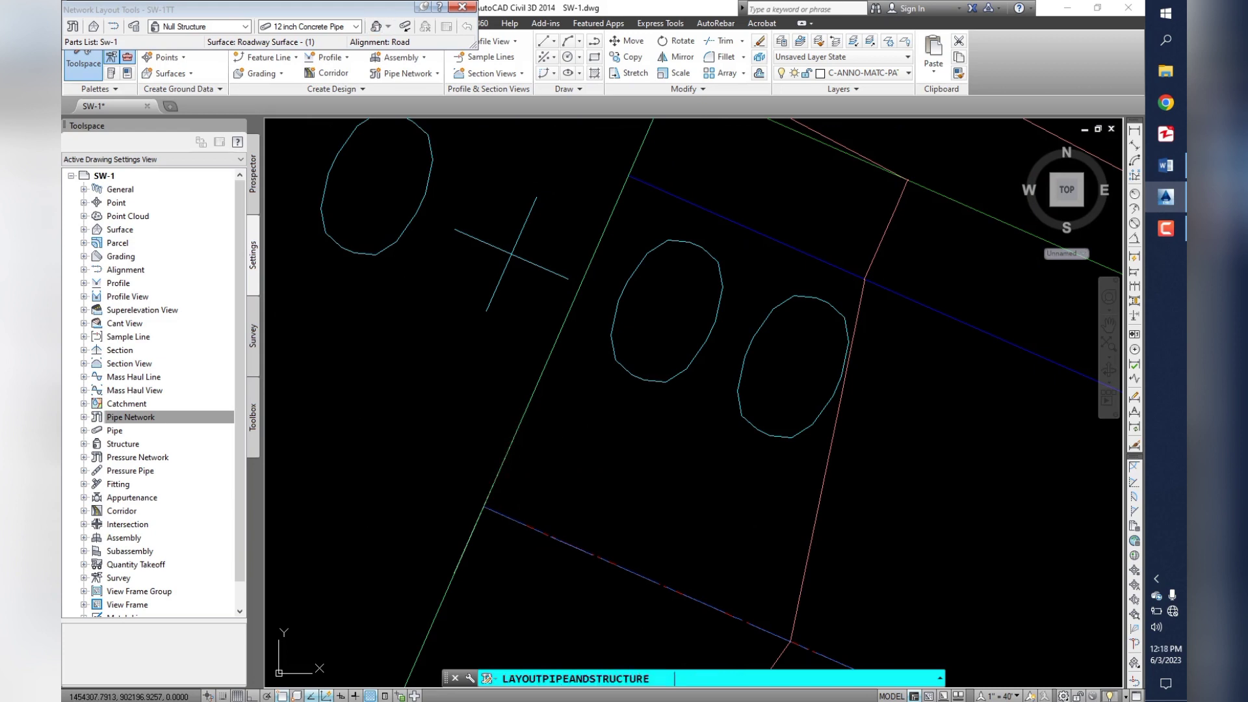
- Place structure (2) with a 12" concrete pipe at station 100, offset -12
scroll(572, 312, "up", 2)
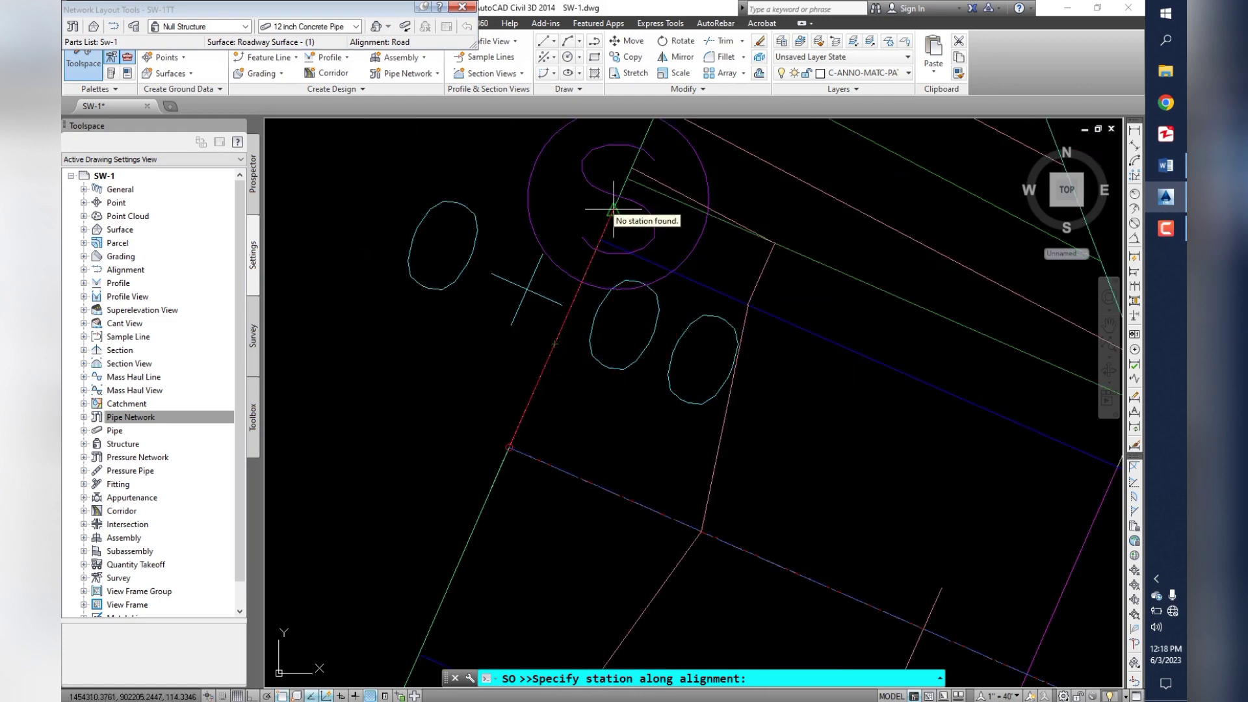
scroll(584, 333, "up", 2)
scroll(721, 416, "down", 1)
scroll(585, 364, "down", 1)
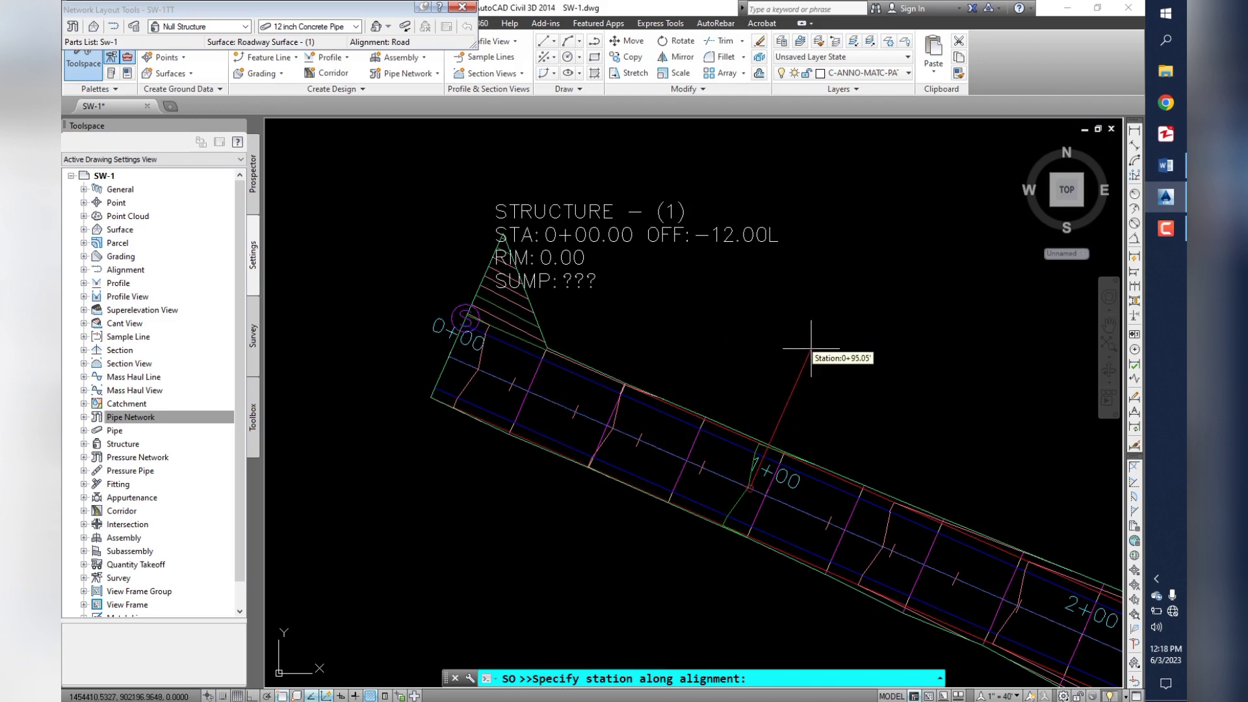
type("100")
key("Return")
type("-12")
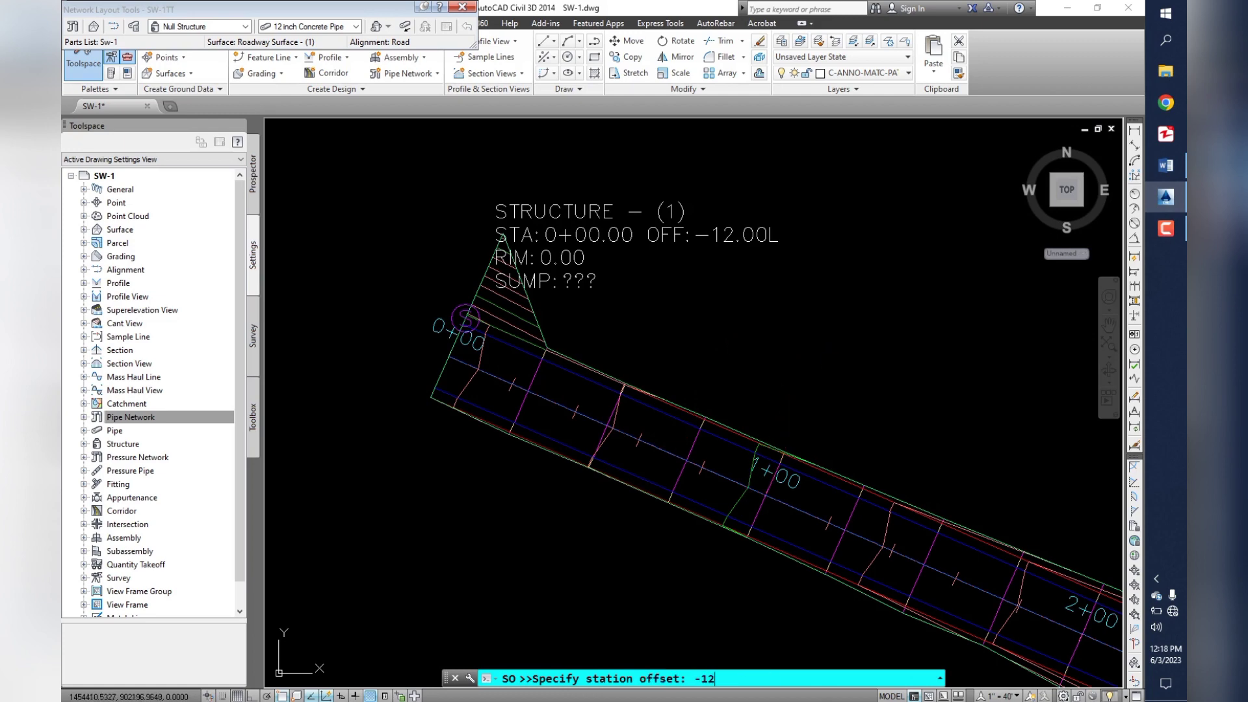
key("Return")
scroll(730, 306, "down", 2)
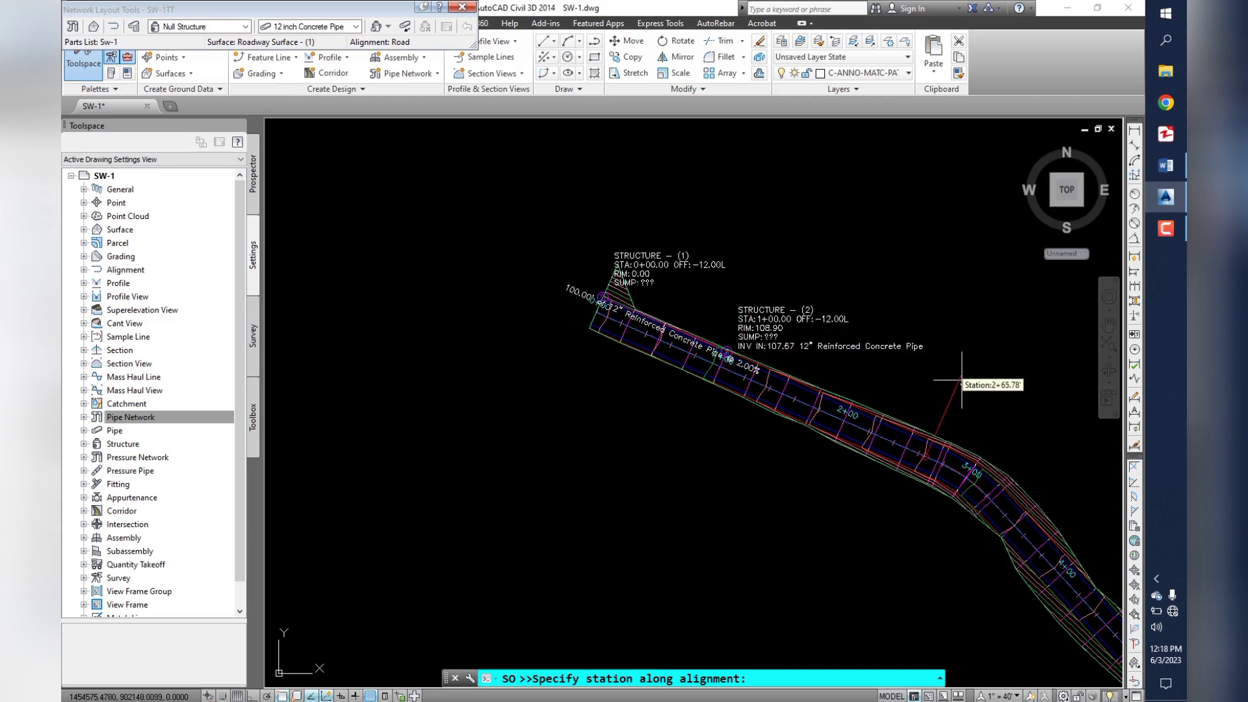
- Place structures (3), (4) and (5) at stations 200, 300 and 400, each offset -12
scroll(961, 376, "down", 2)
scroll(862, 349, "up", 2)
type("200")
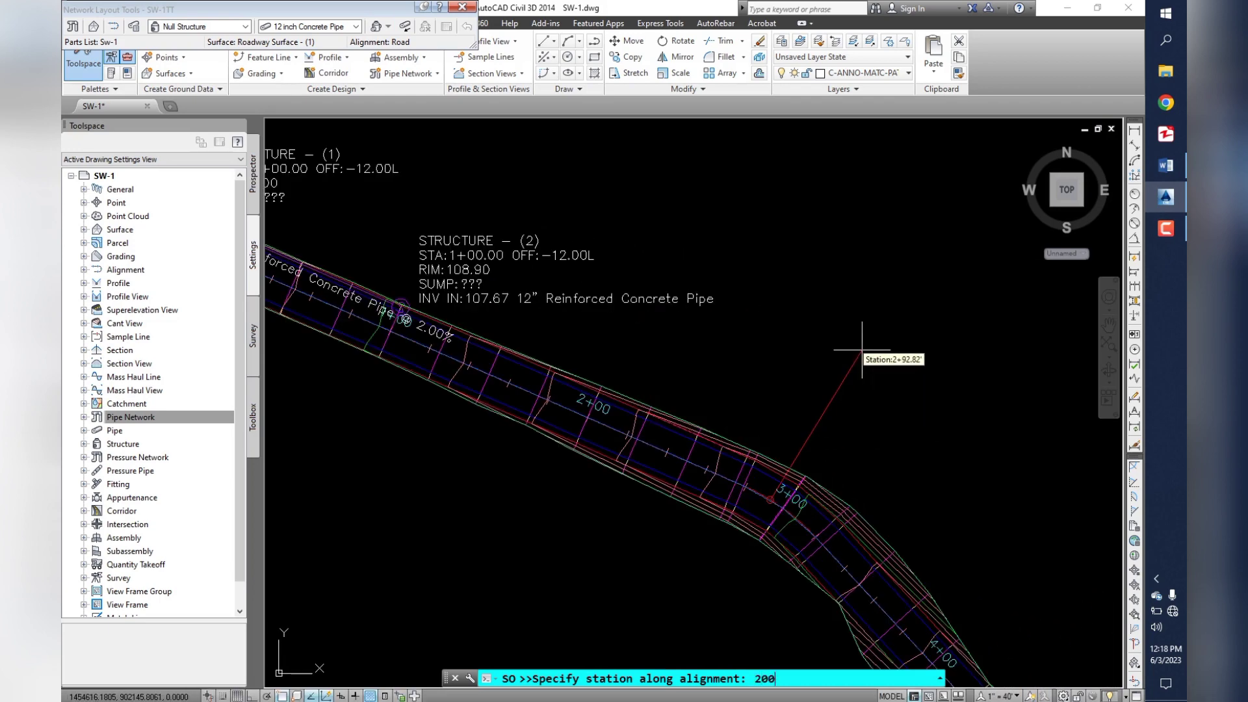
key("Return")
type("-12")
key("Return")
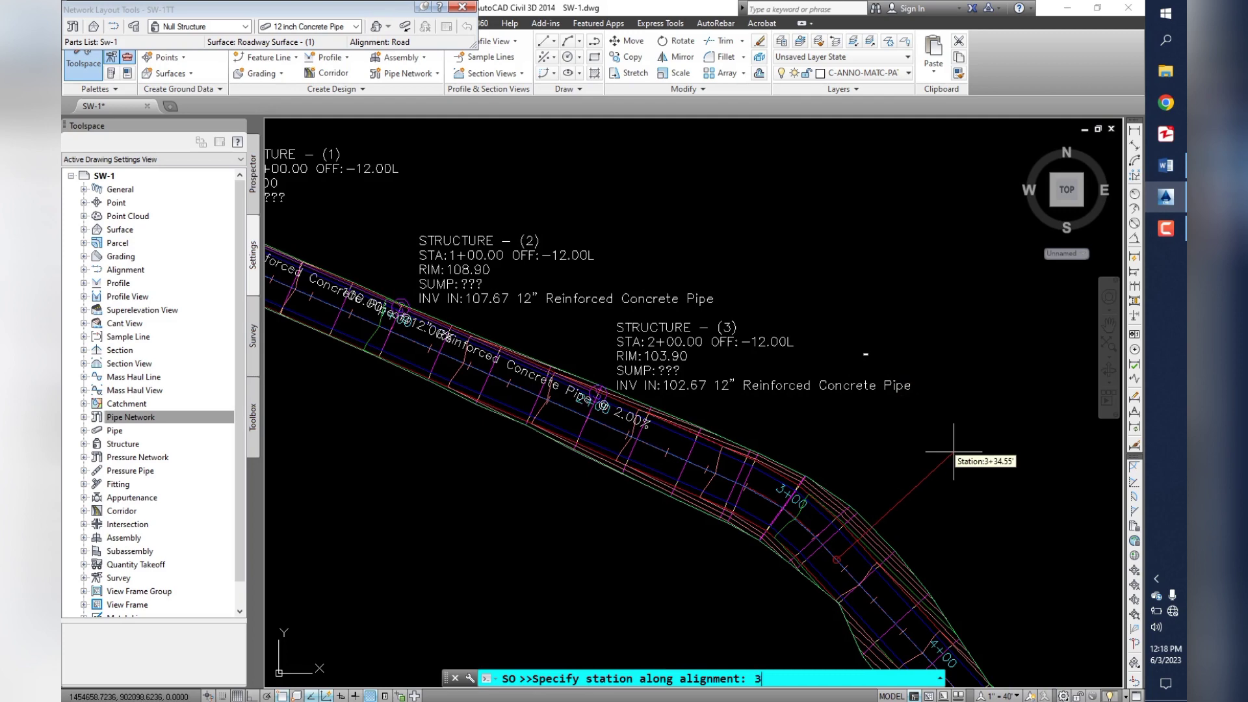
key("Return")
type("-12")
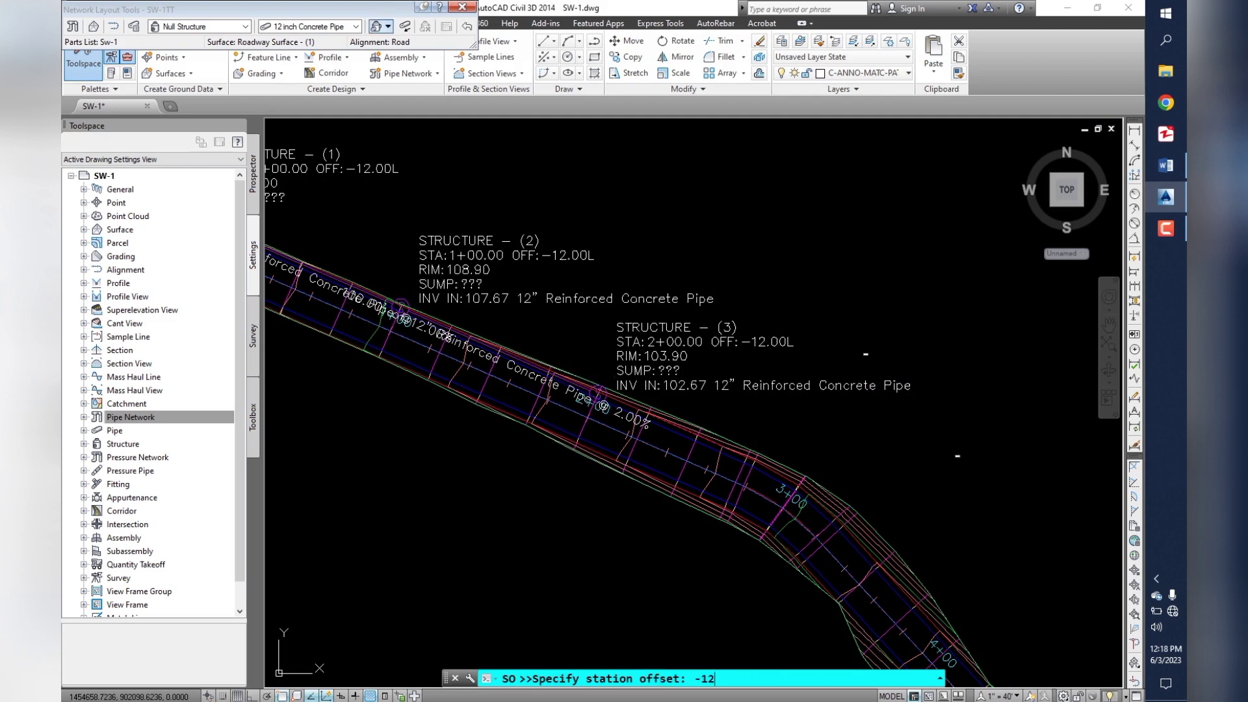
key("Return")
scroll(605, 331, "down", 2)
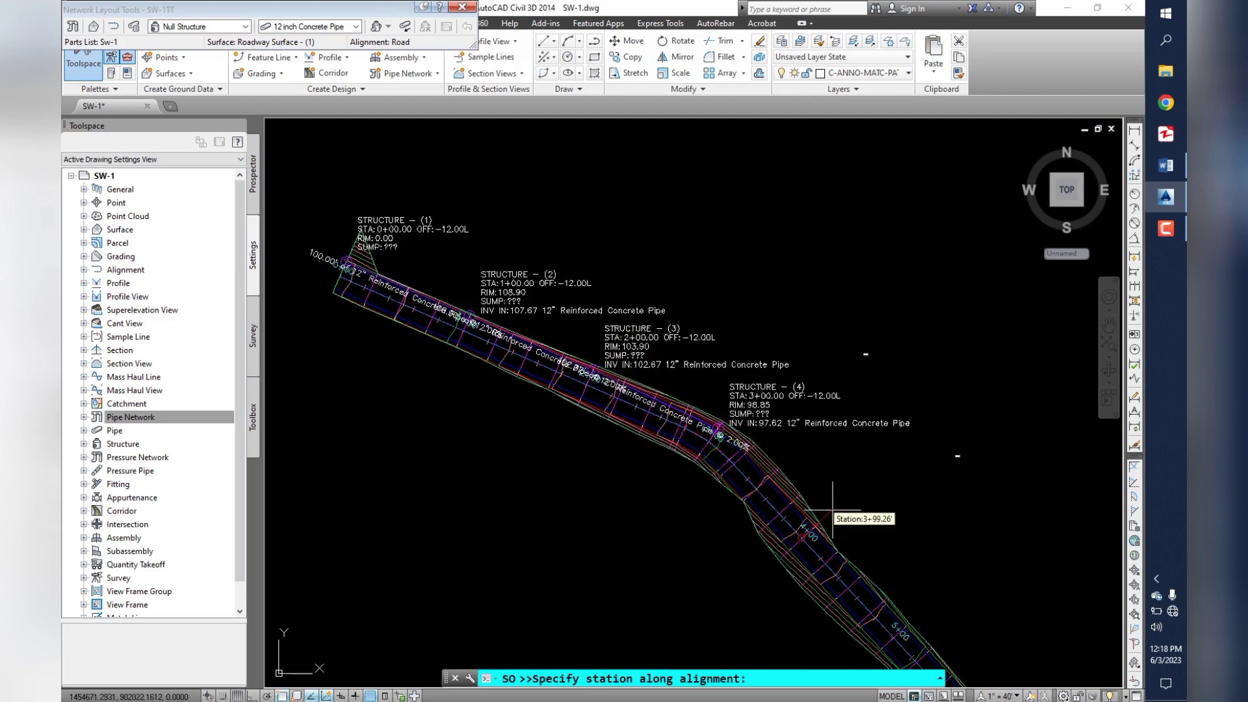
type("400")
key("Return")
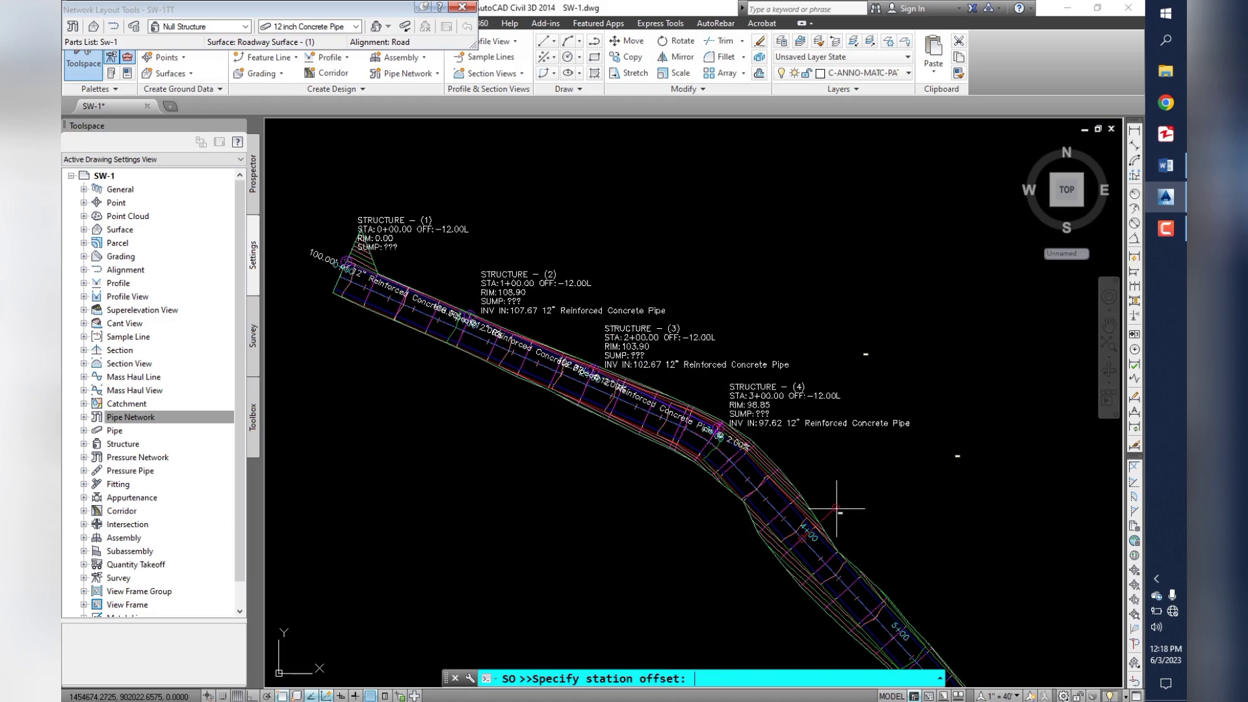
type("-12")
key("Return")
- Leave station entry, place structure (6) below-left of structure (5), and finish the layout
scroll(837, 513, "down", 2)
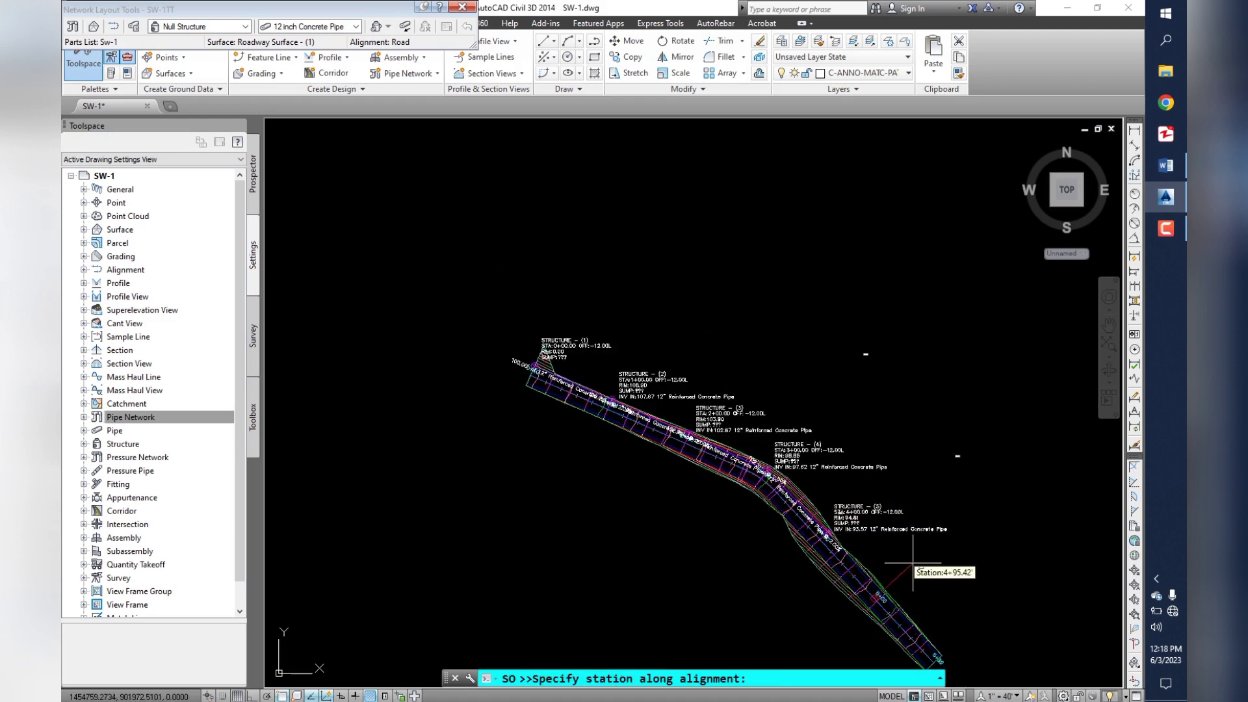
key("Escape")
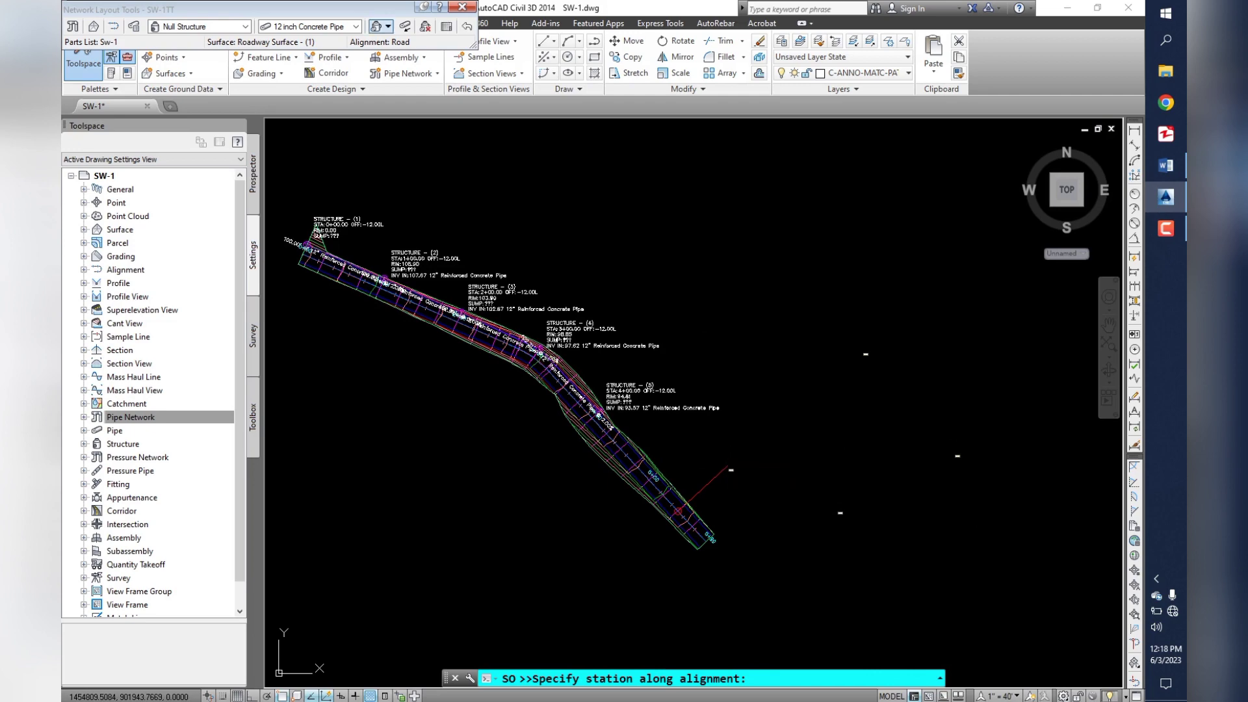
scroll(715, 461, "up", 2)
scroll(706, 461, "up", 2)
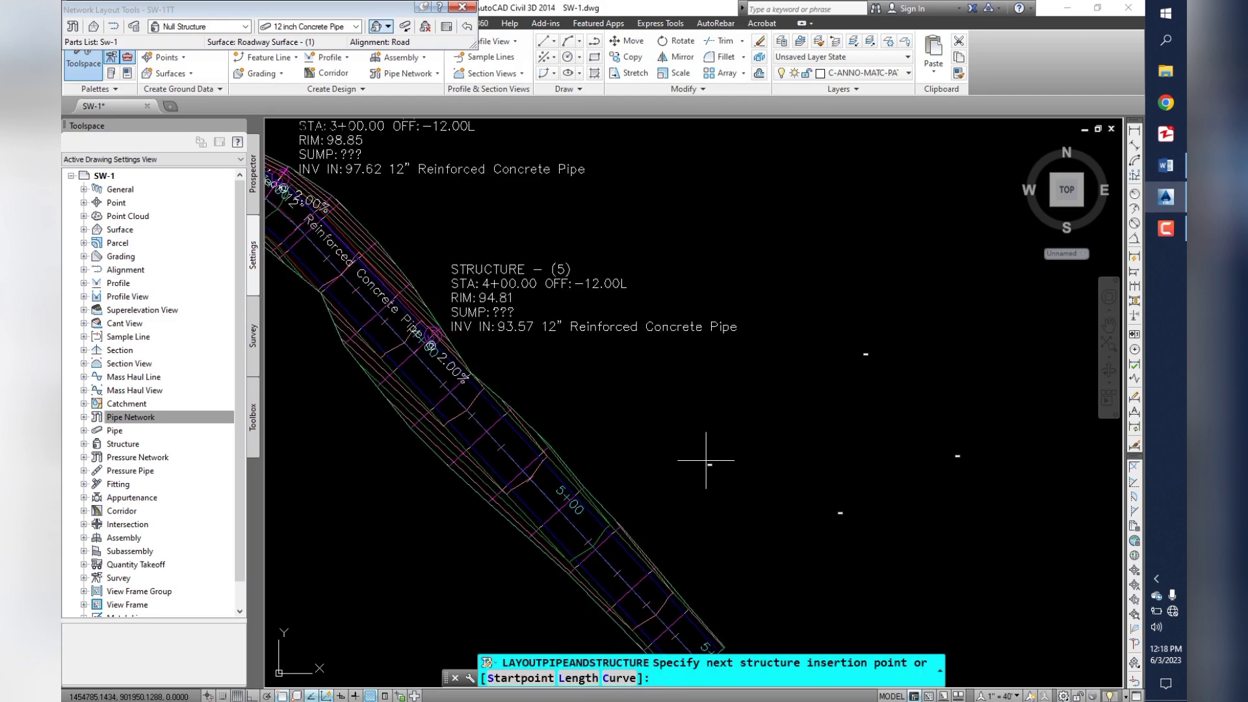
left_click(463, 619)
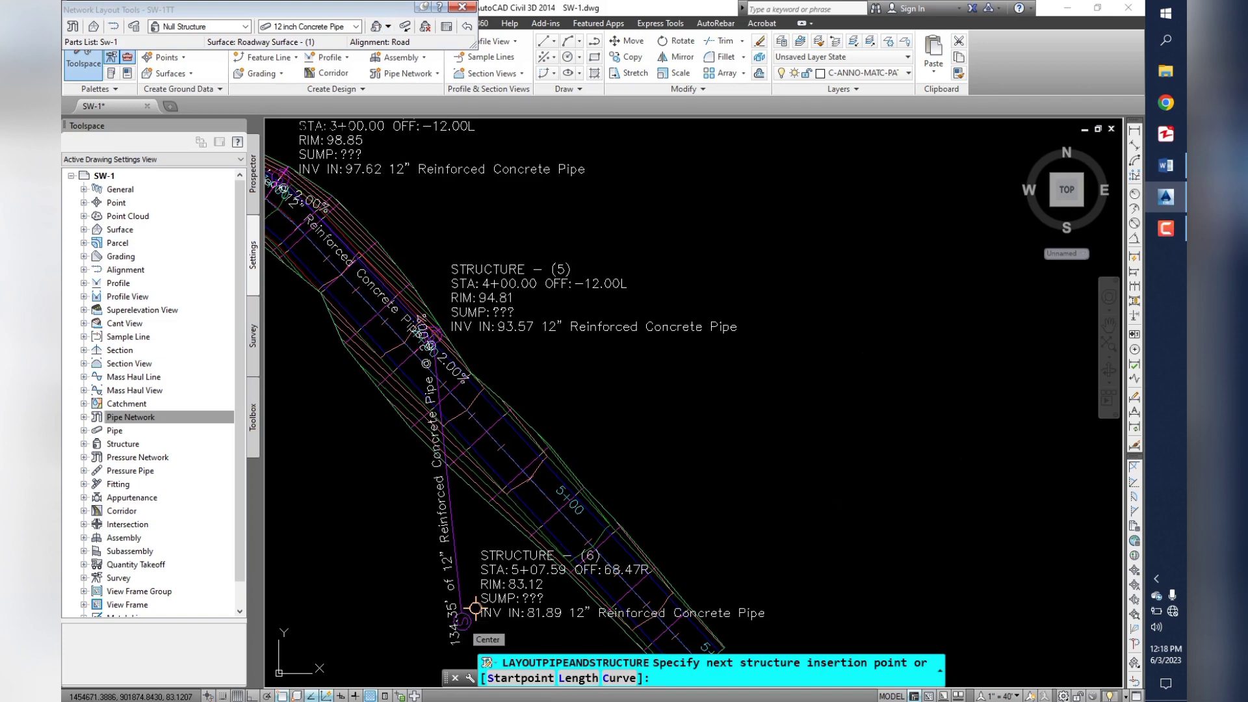
key("Escape")
key("Escape")
scroll(497, 374, "down", 5)
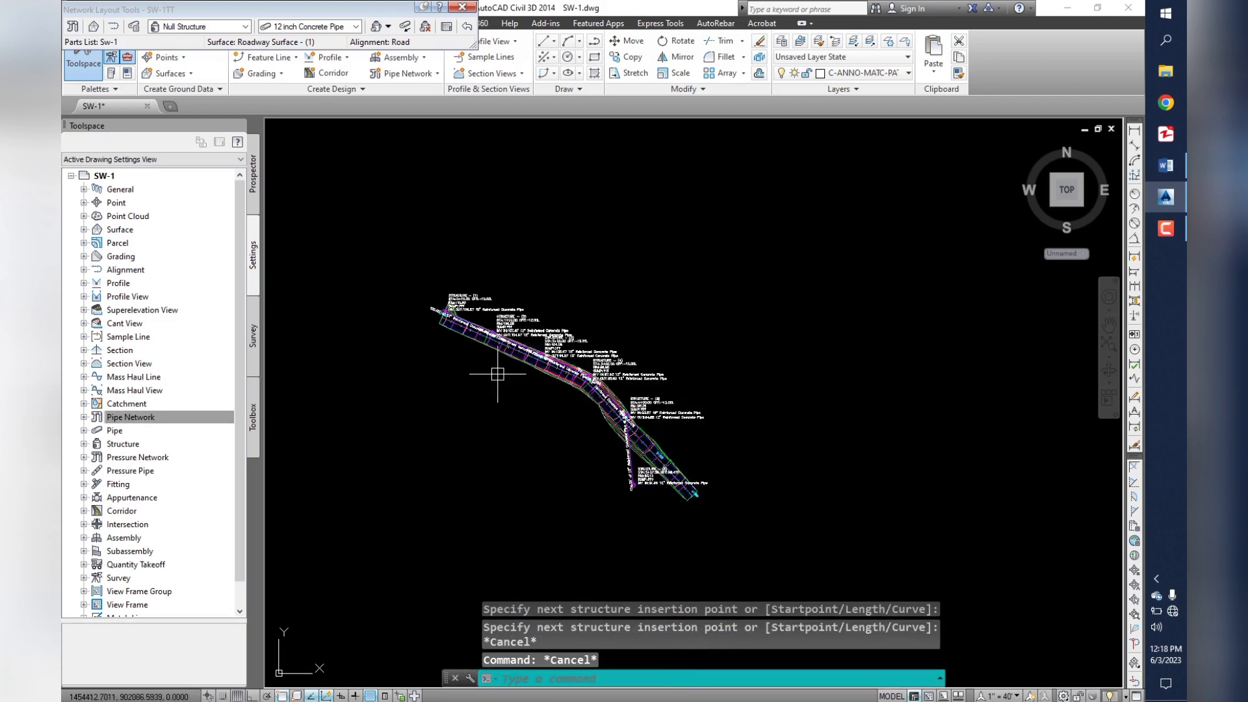
- Select the Structure (1) label and open Edit Label Style from Label Properties
scroll(497, 374, "up", 5)
scroll(576, 338, "down", 6)
scroll(474, 307, "up", 3)
scroll(505, 377, "up", 3)
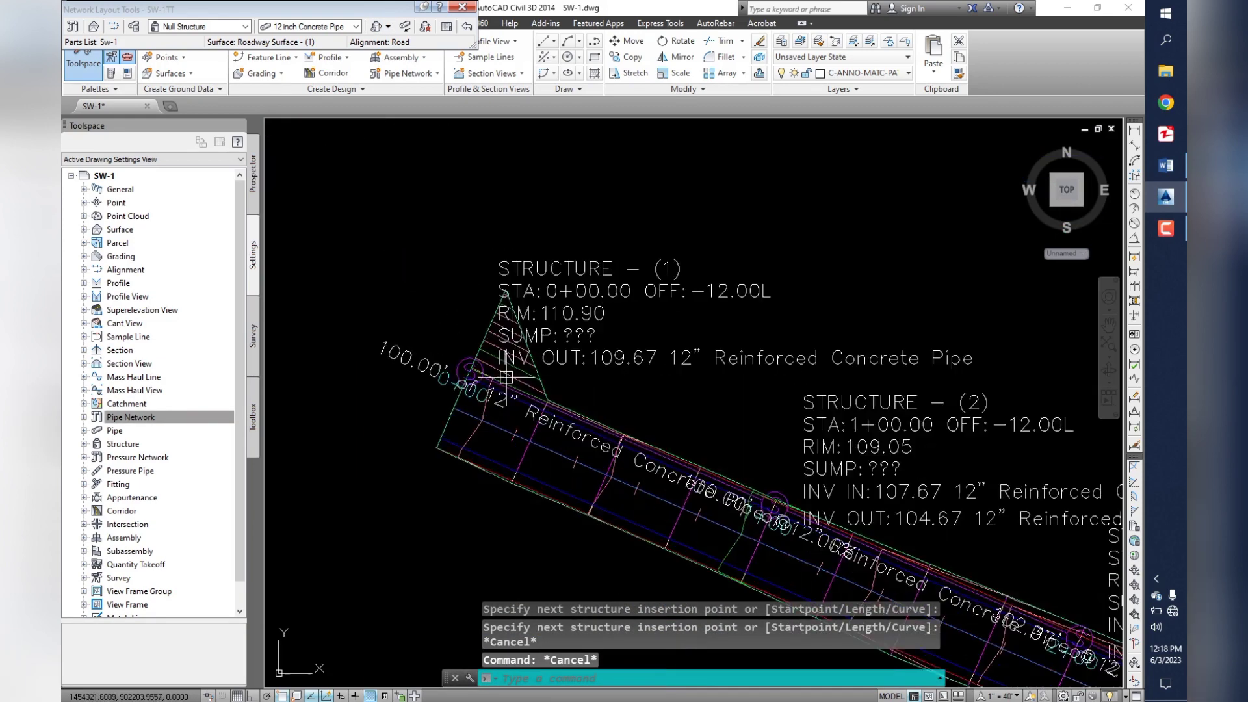
scroll(506, 377, "up", 4)
scroll(585, 273, "down", 6)
scroll(604, 347, "up", 2)
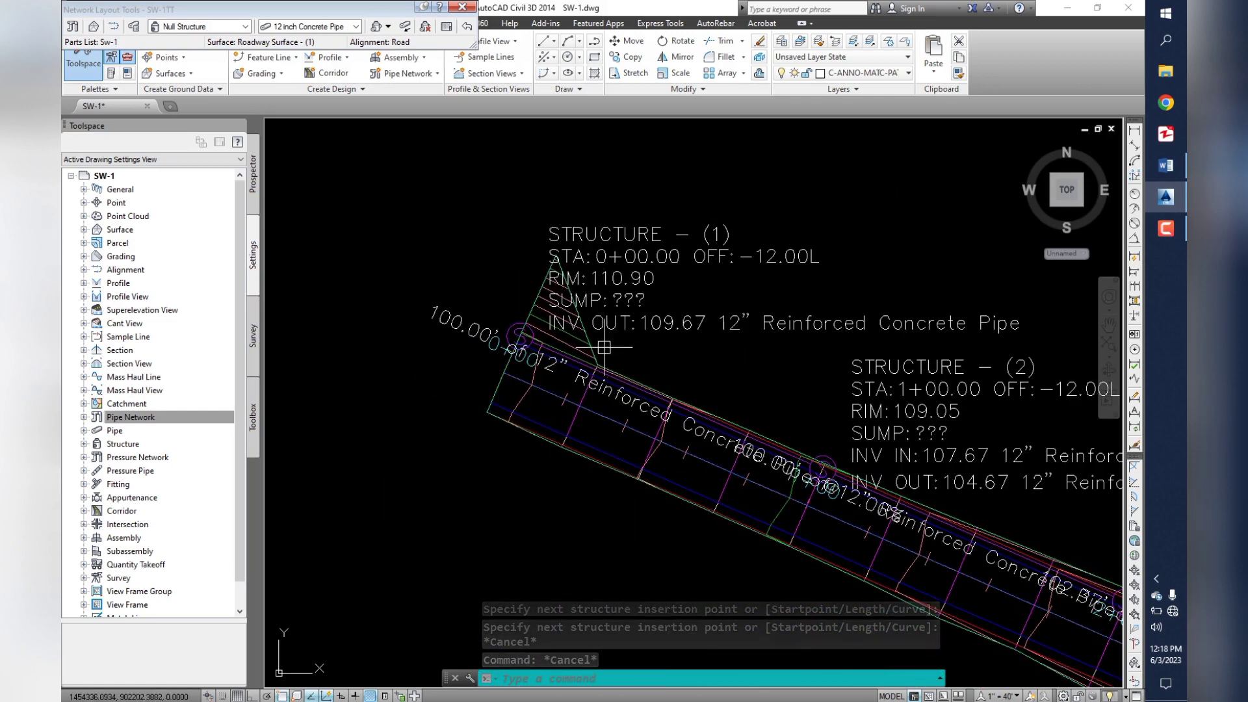
middle_click_drag(604, 347, 553, 292)
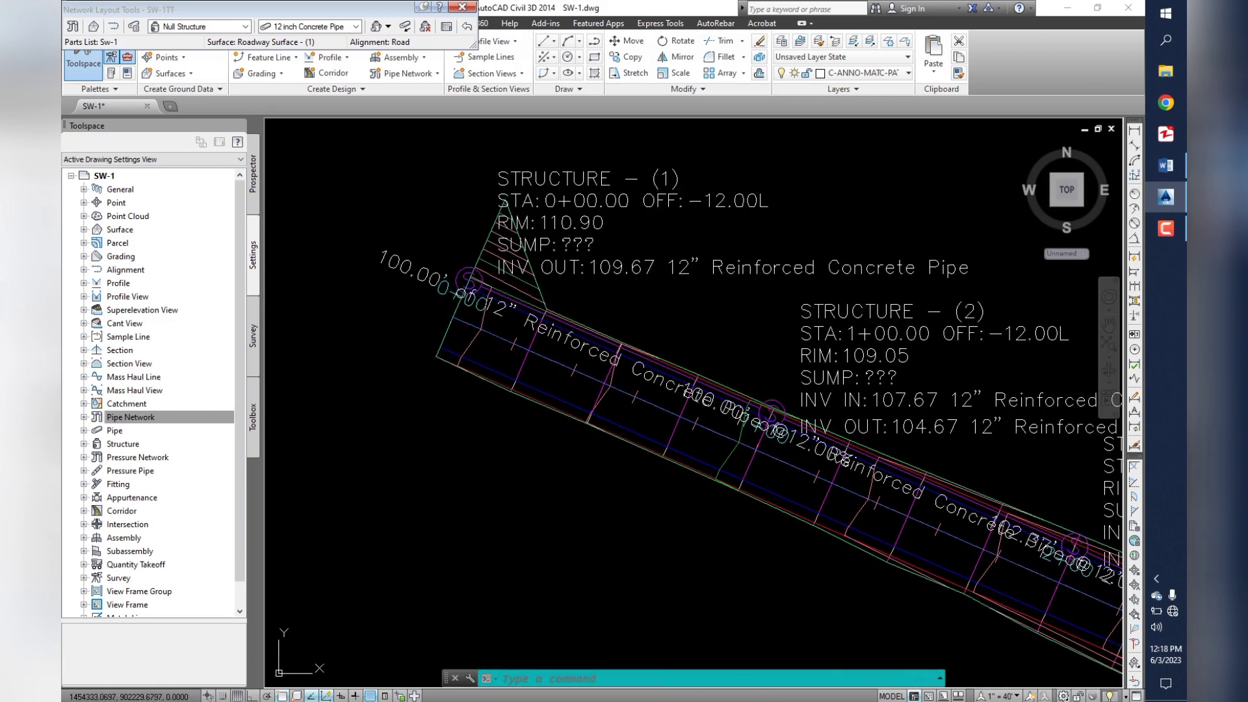
left_click(536, 202)
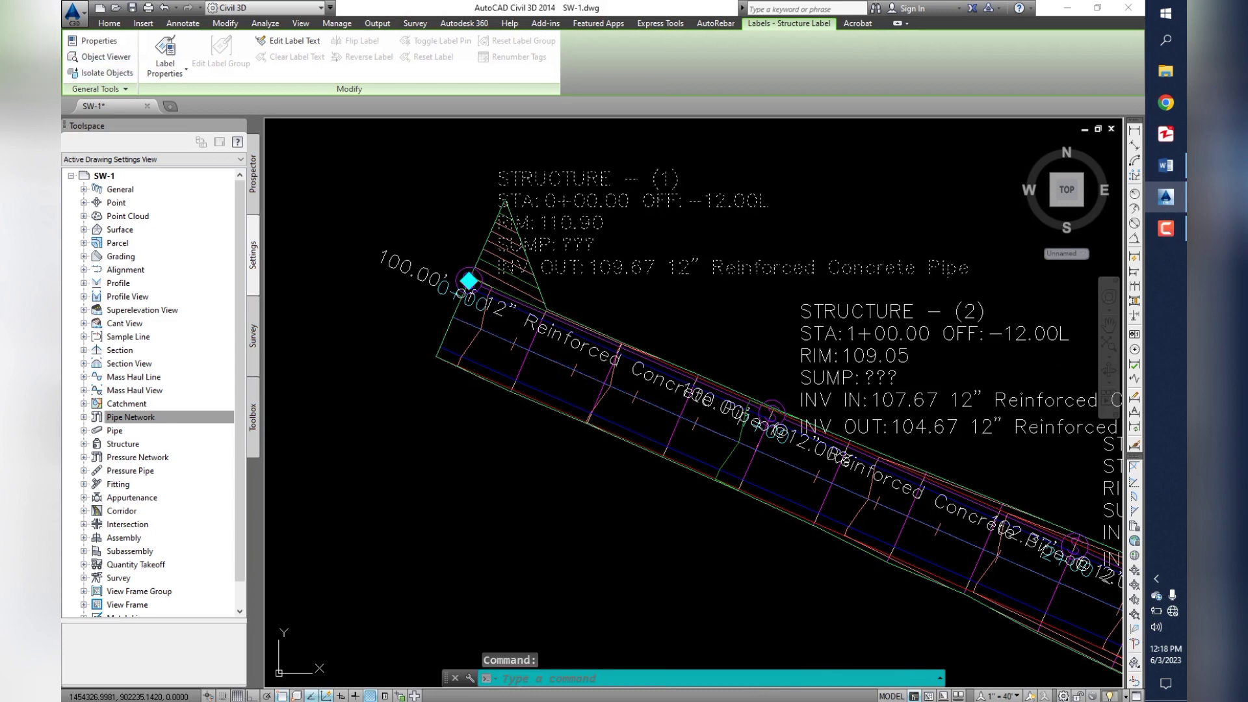
left_click(165, 68)
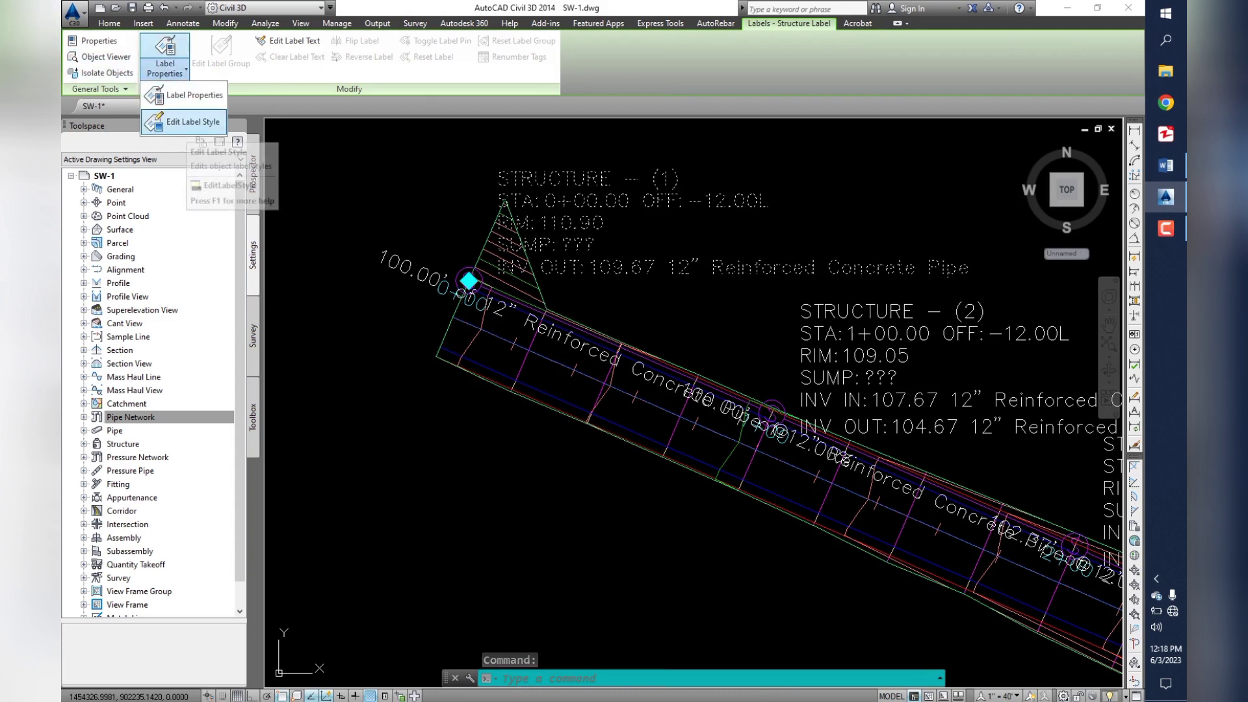
left_click(189, 121)
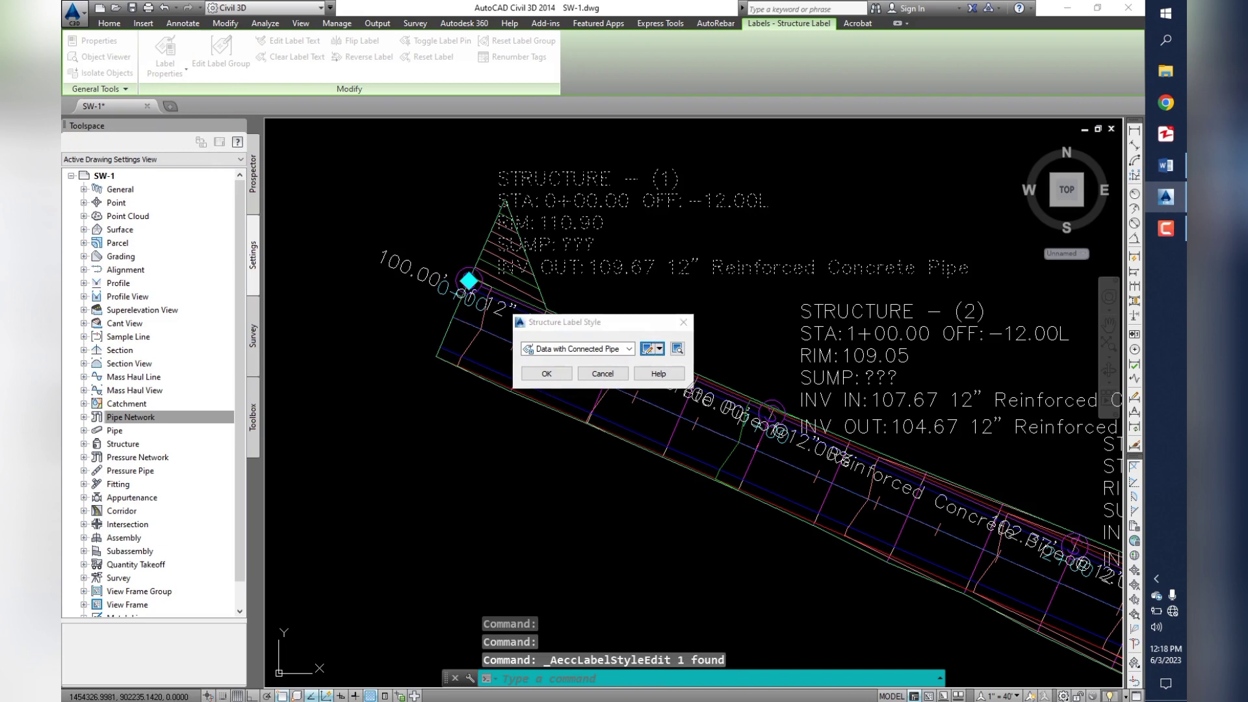
- In the Data with Connected Pipe style, set Structure Text height 0.05 and colour magenta
left_click(648, 349)
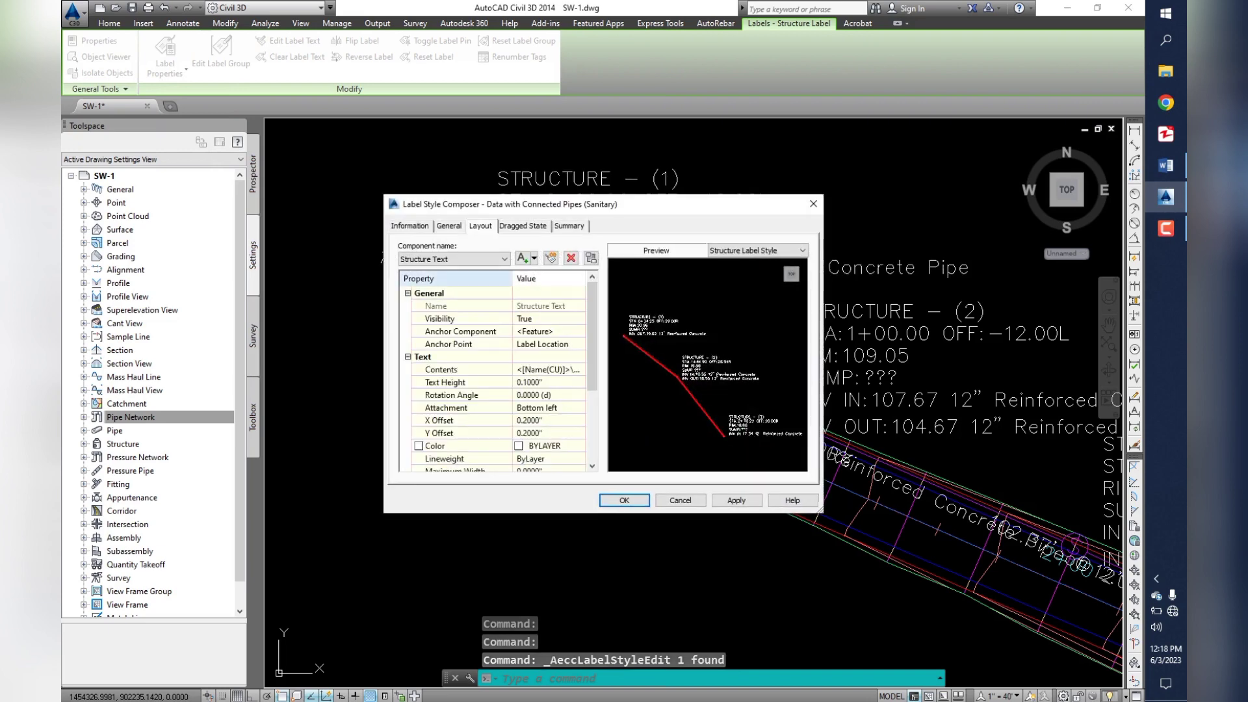
left_click(455, 258)
left_click(423, 271)
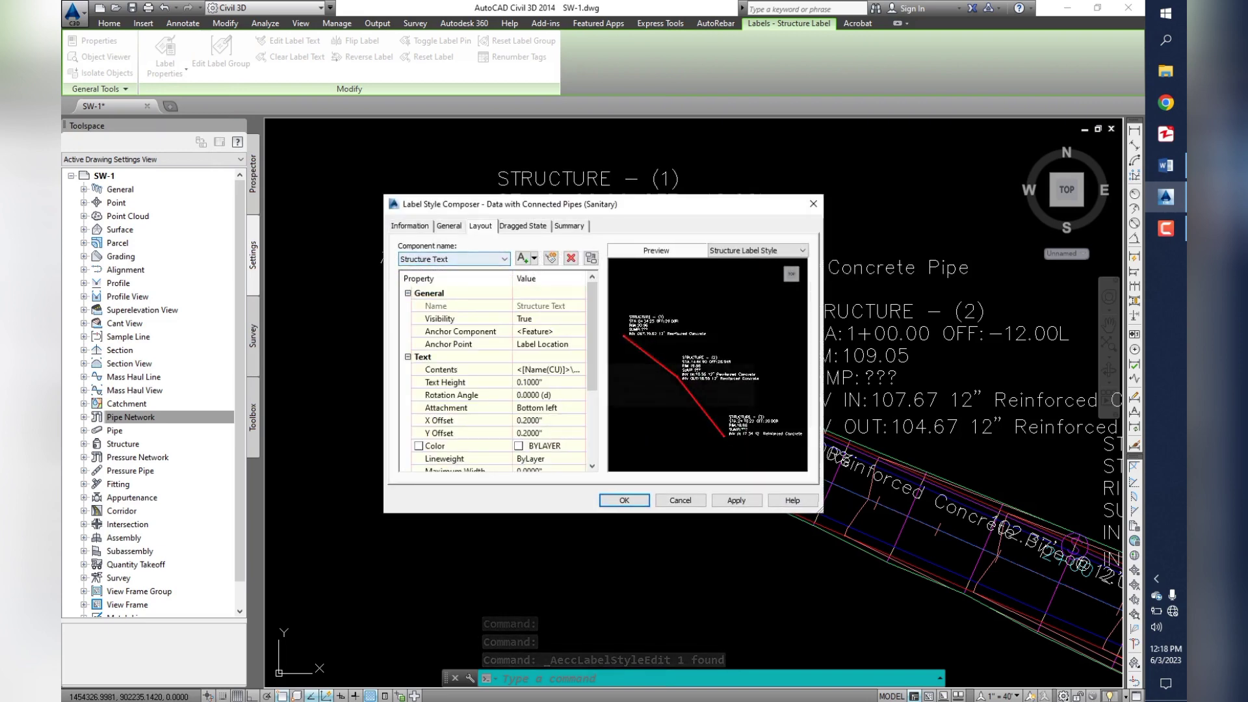
left_click(549, 382)
type(".05")
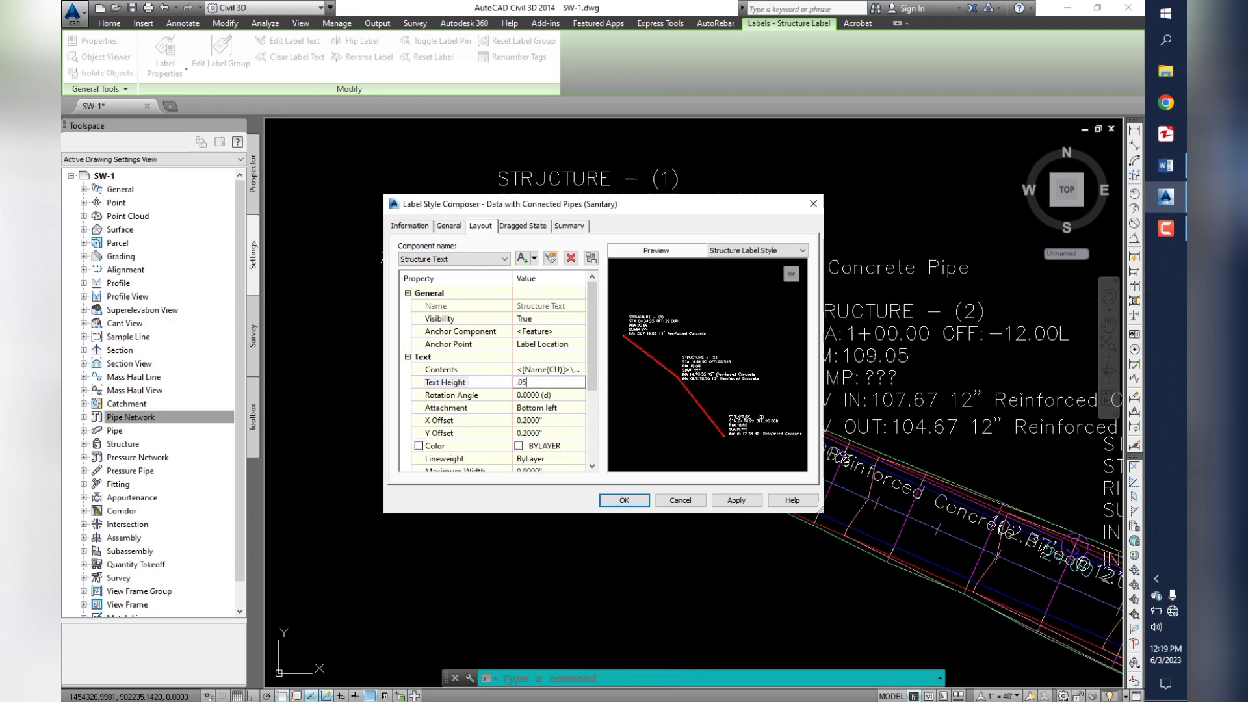
key("Return")
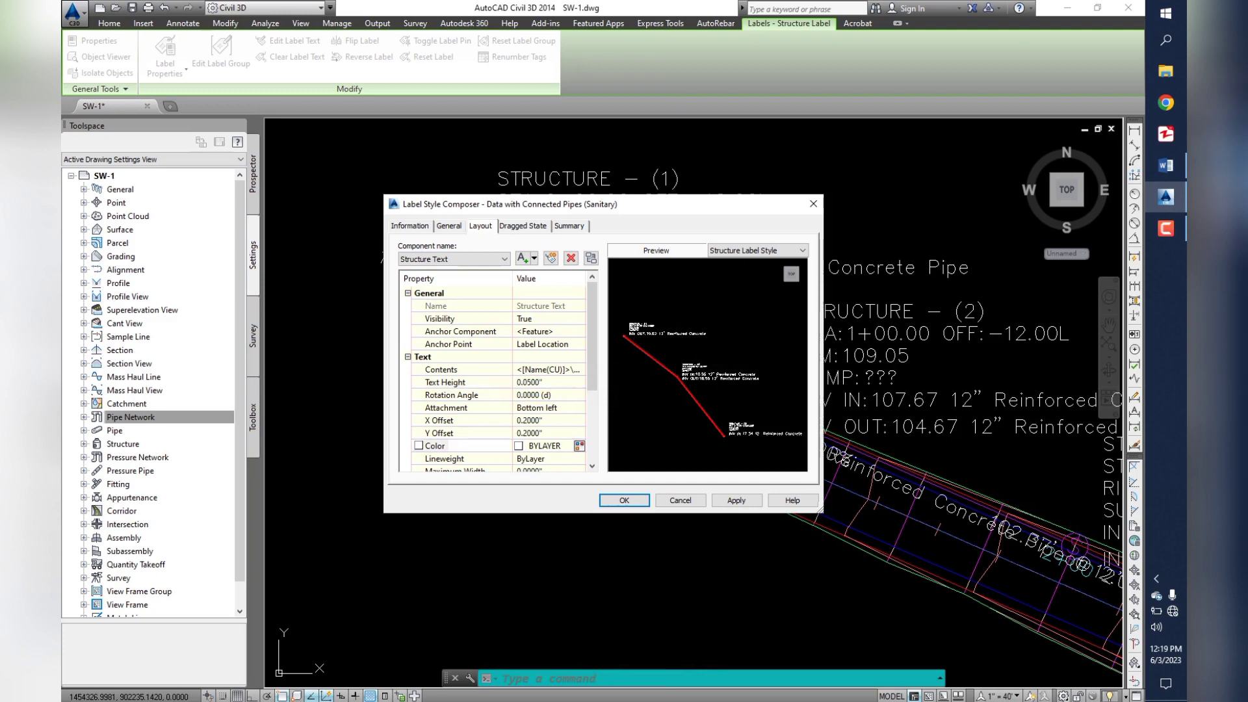
left_click(550, 446)
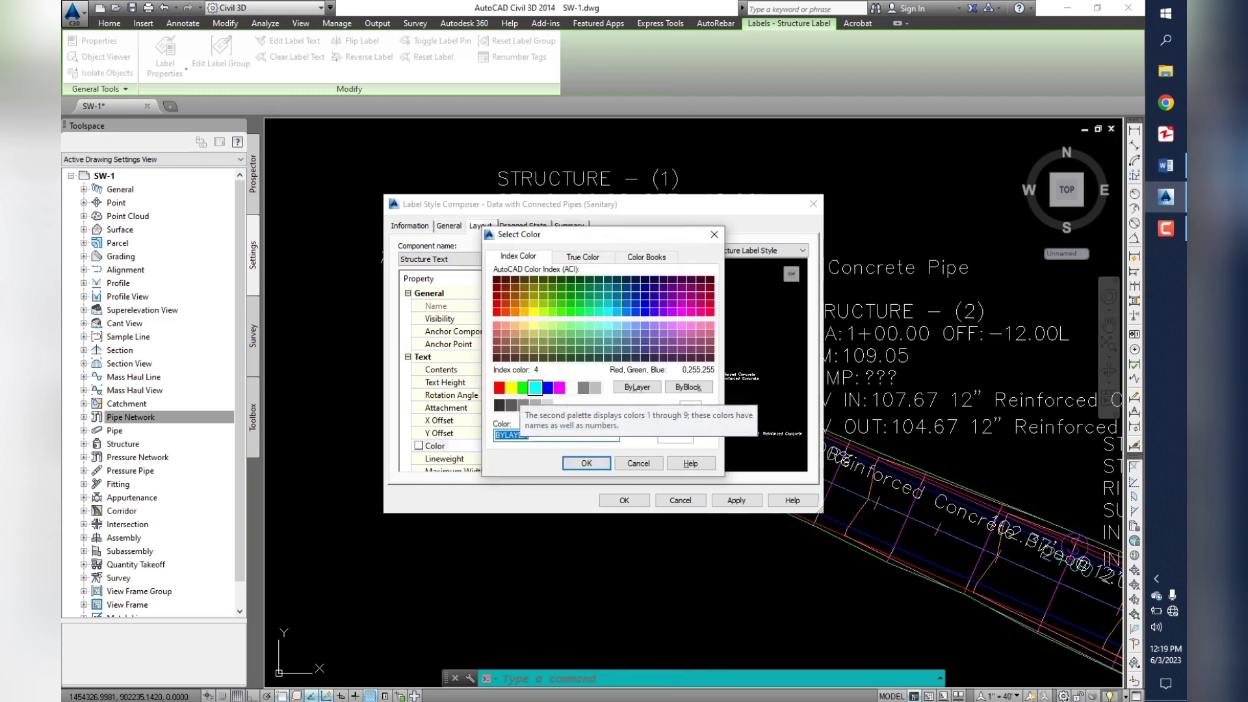
left_click(547, 387)
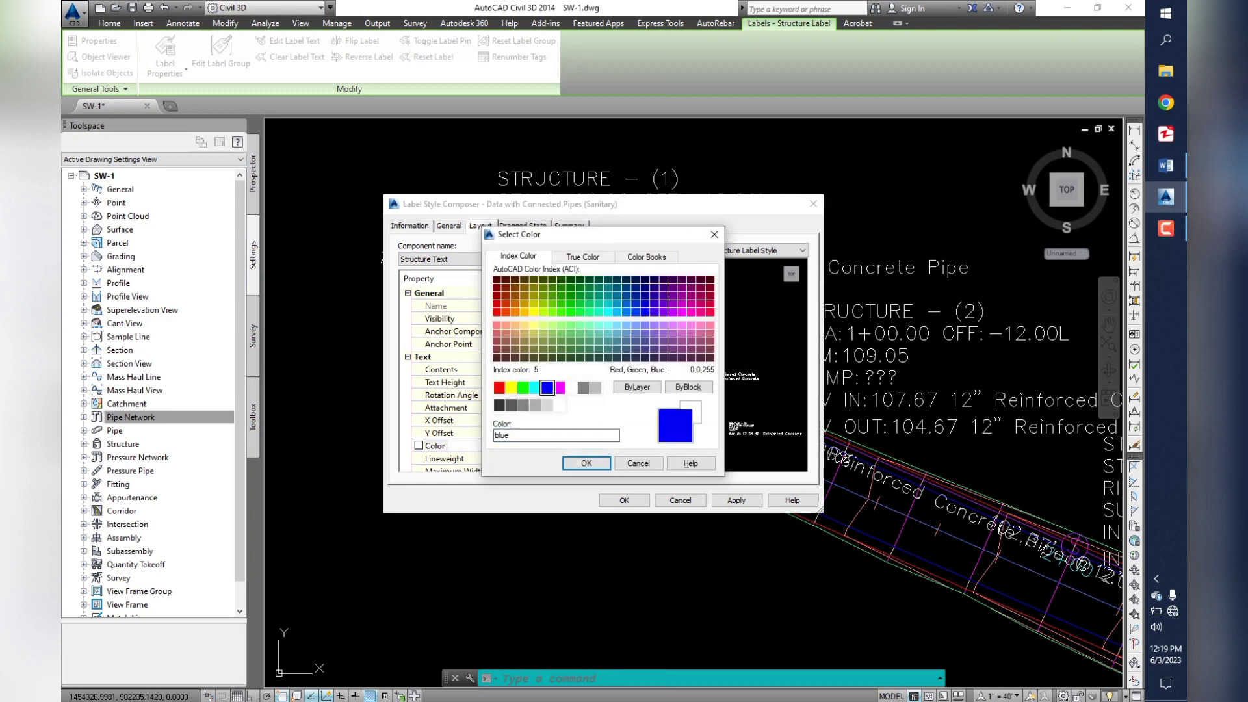
left_click(510, 387)
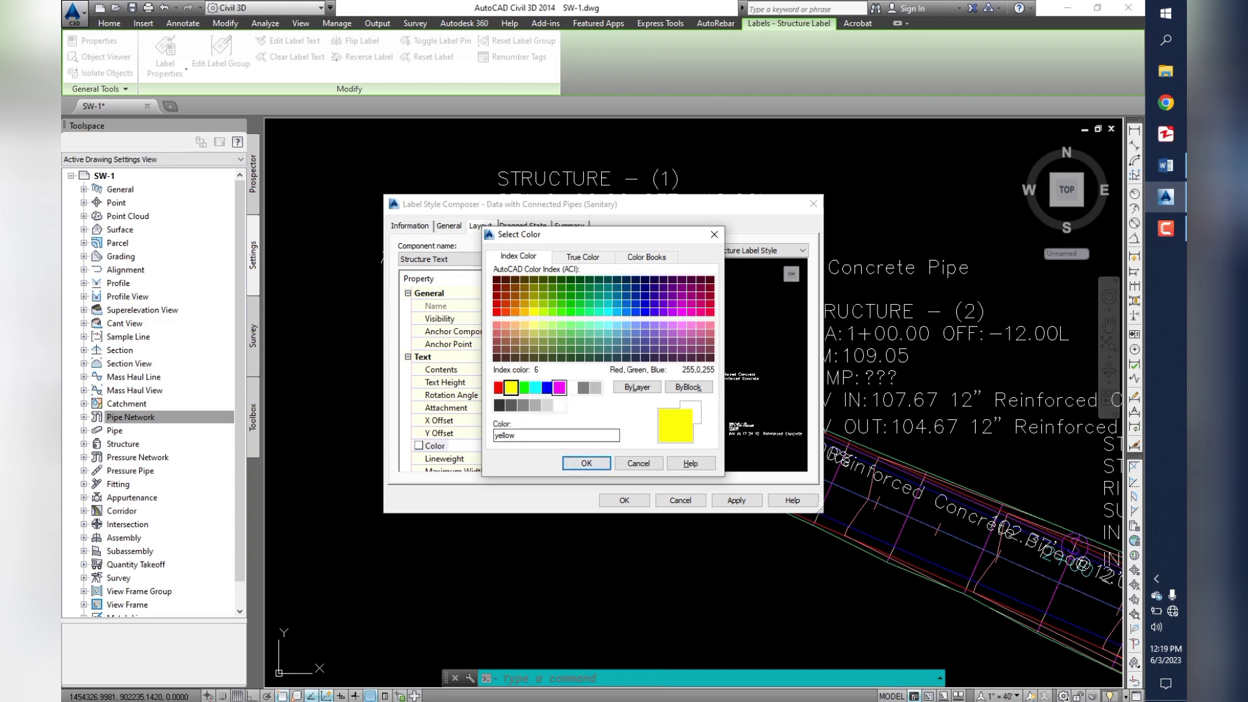
left_click(559, 387)
left_click(586, 463)
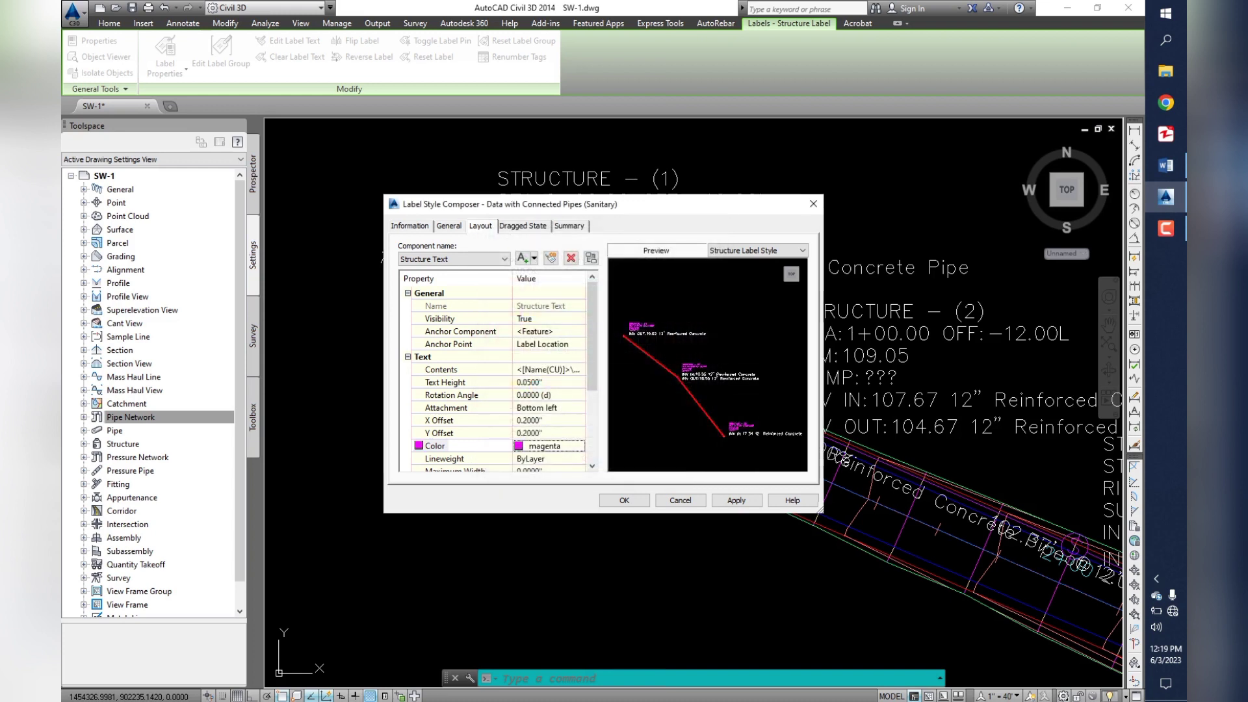
- Set the Incoming Pipes text to height 0.03 and colour magenta
left_click(504, 259)
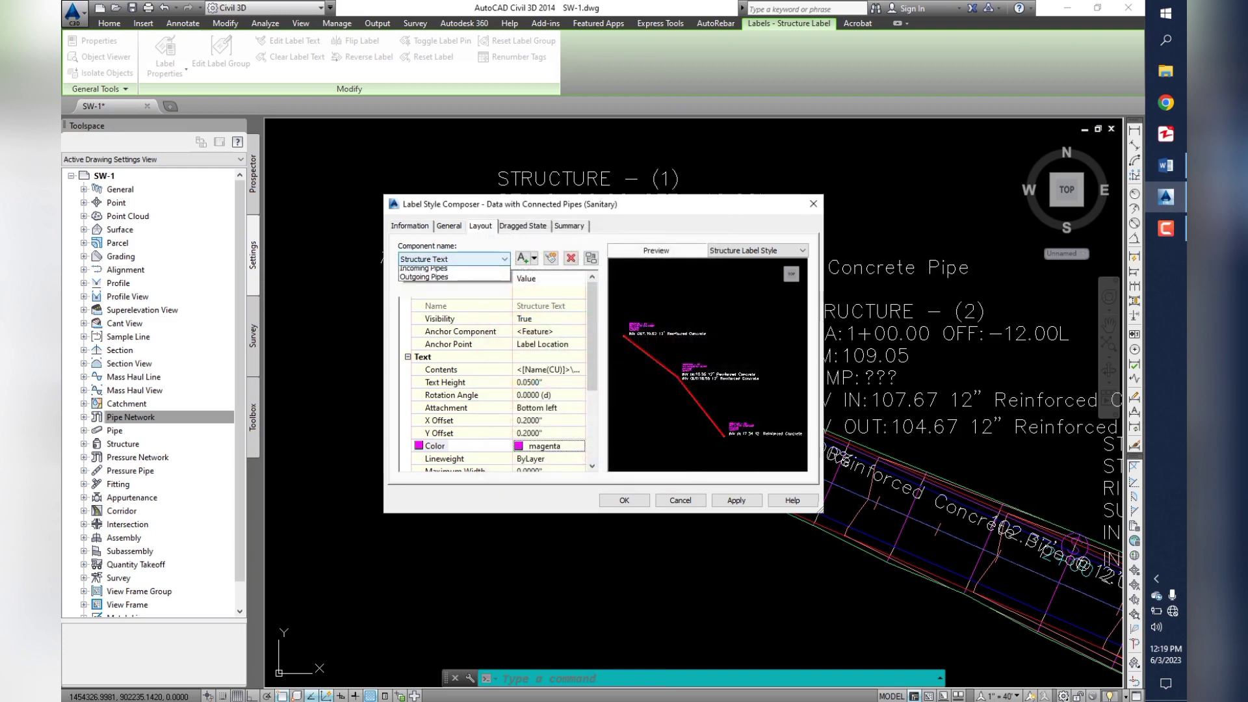
left_click(423, 279)
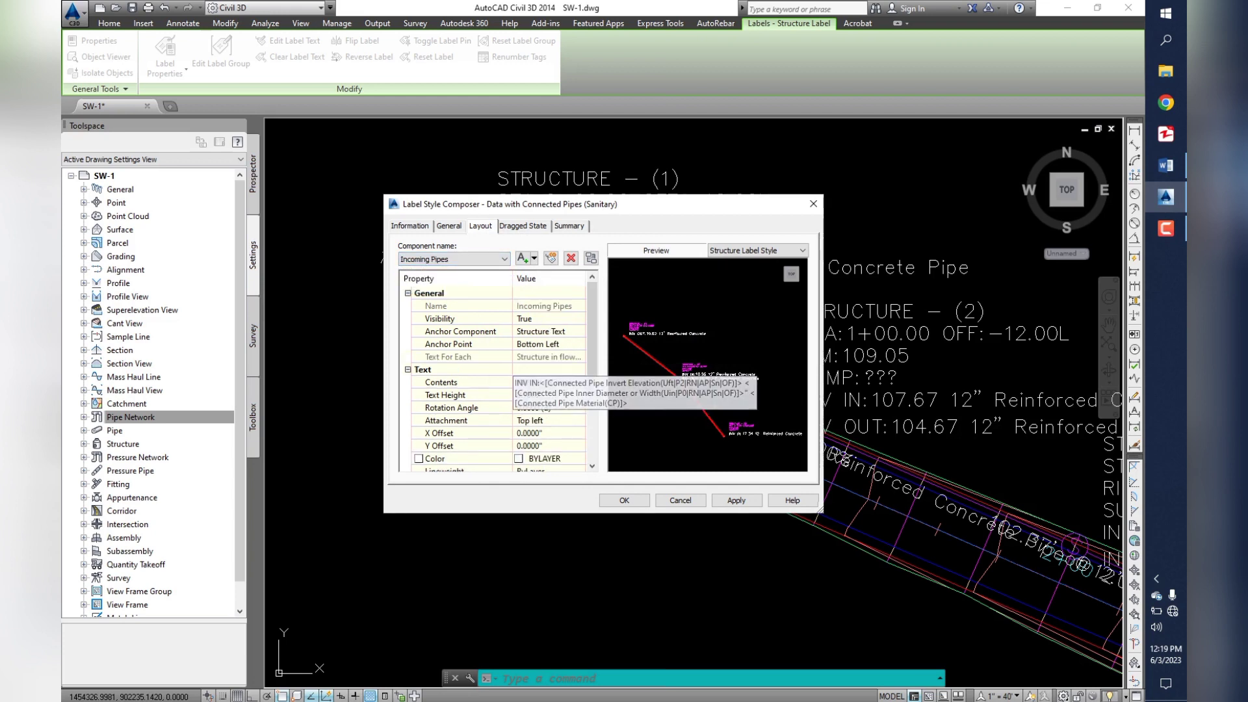
left_click(549, 394)
type(".03")
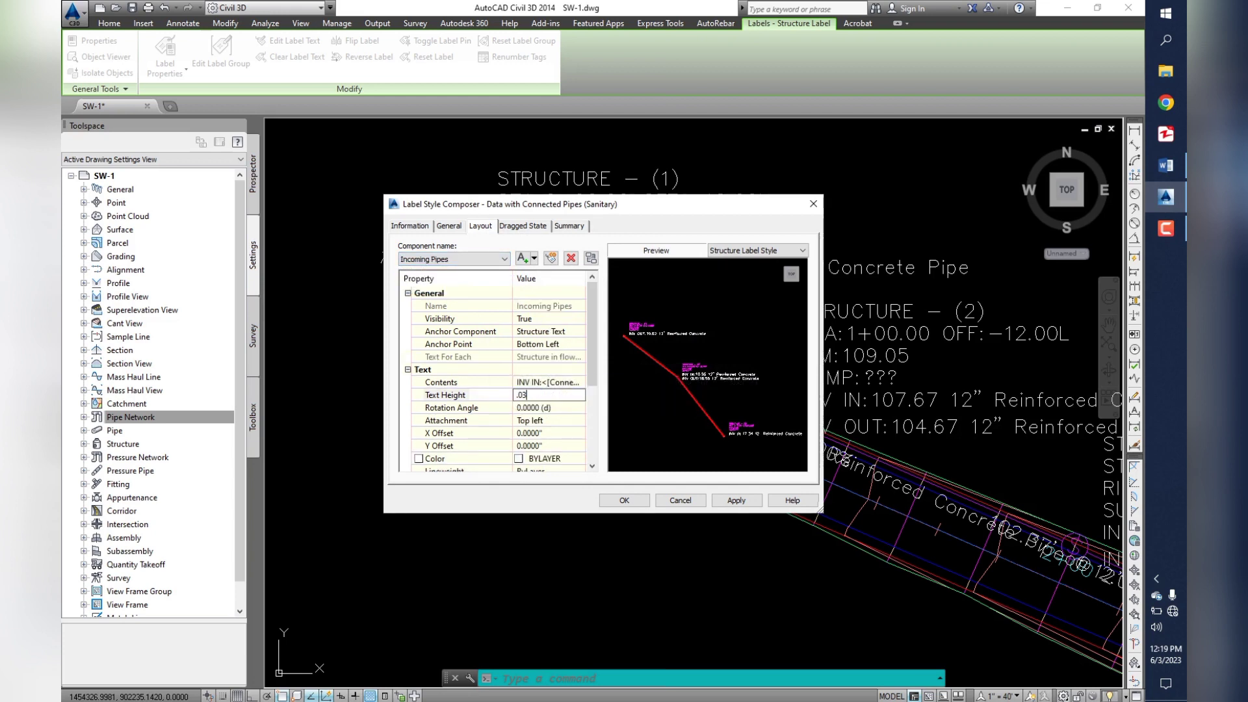
key("Return")
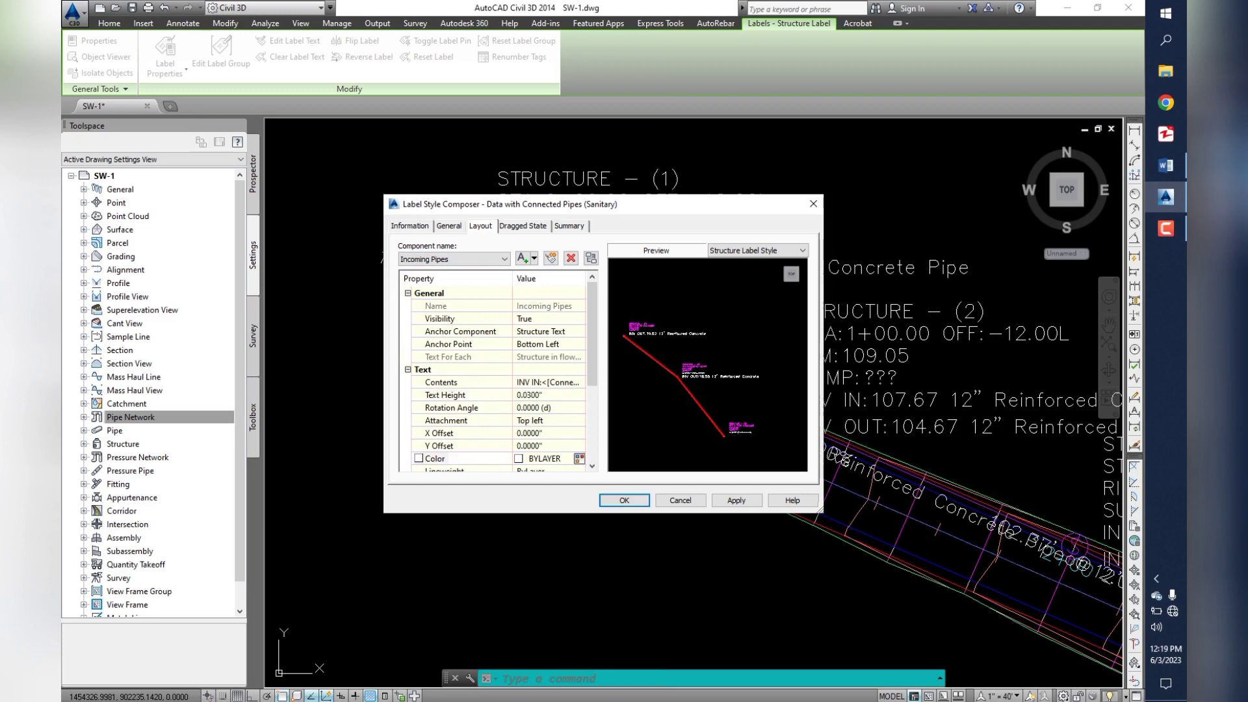
left_click(580, 458)
left_click(572, 387)
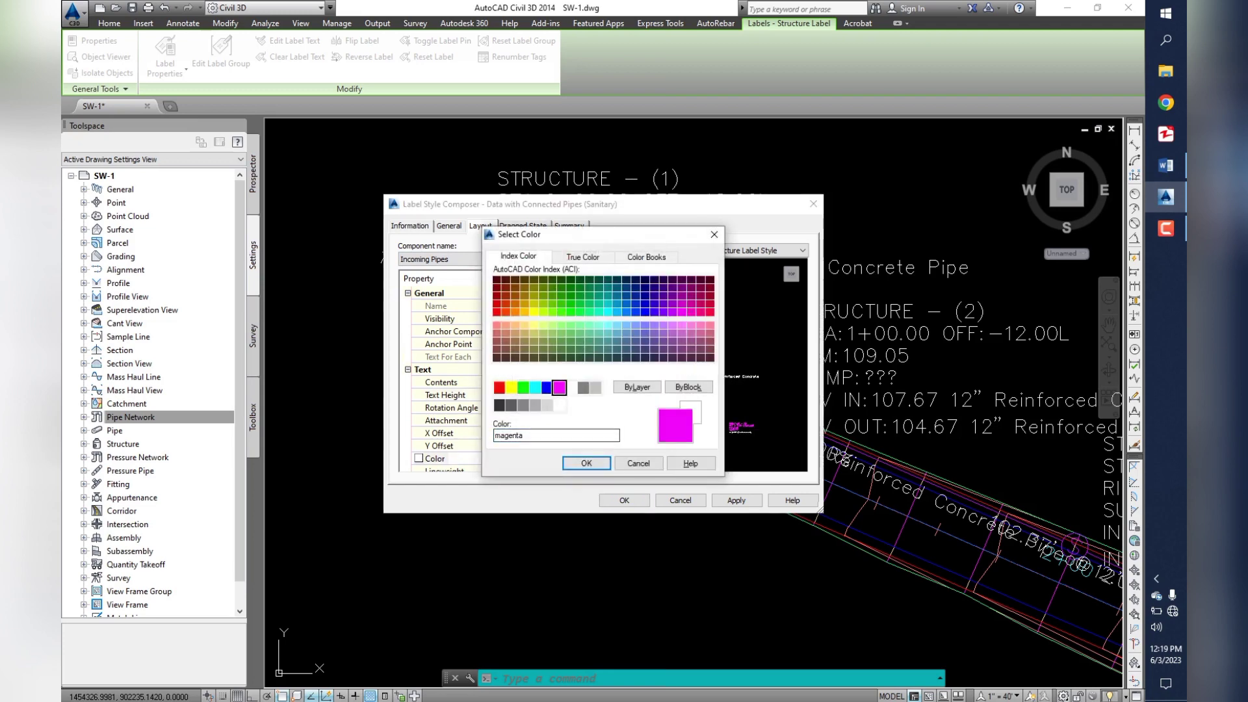
left_click(578, 460)
- Make the Outgoing Pipes text magenta and 0.03 high, then apply the style to the labels
left_click(504, 259)
left_click(424, 289)
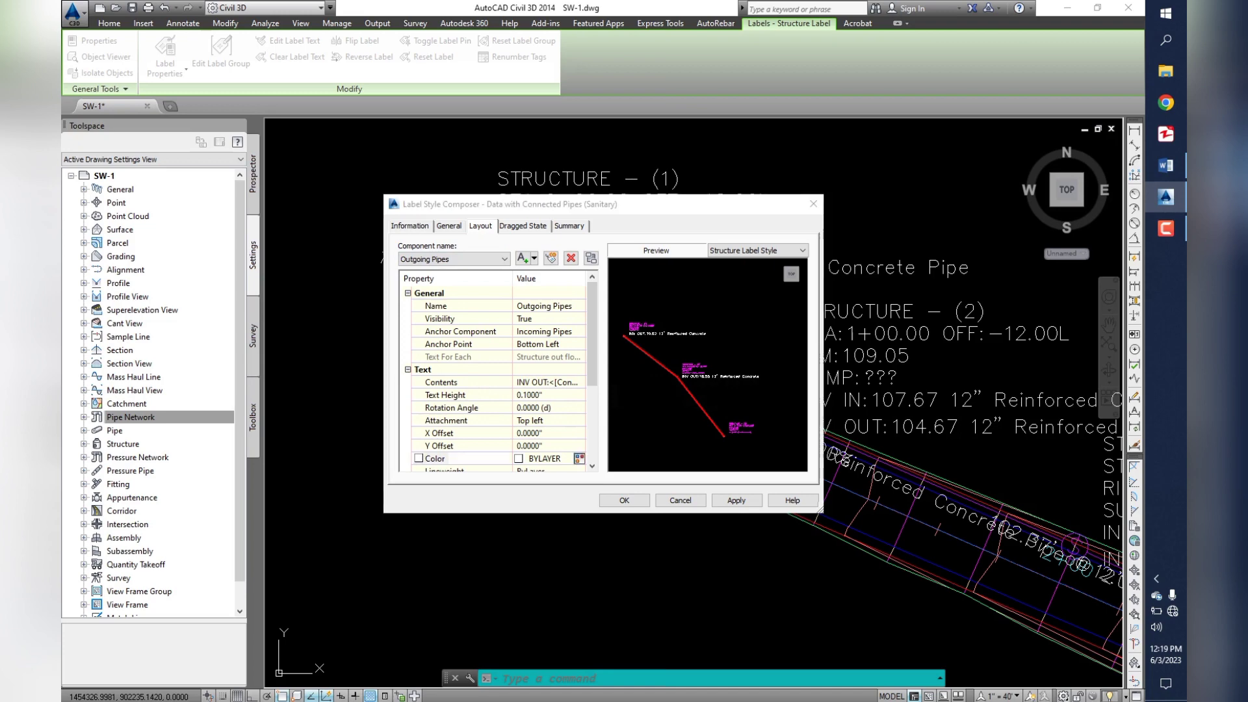
left_click(580, 459)
left_click(559, 387)
left_click(585, 463)
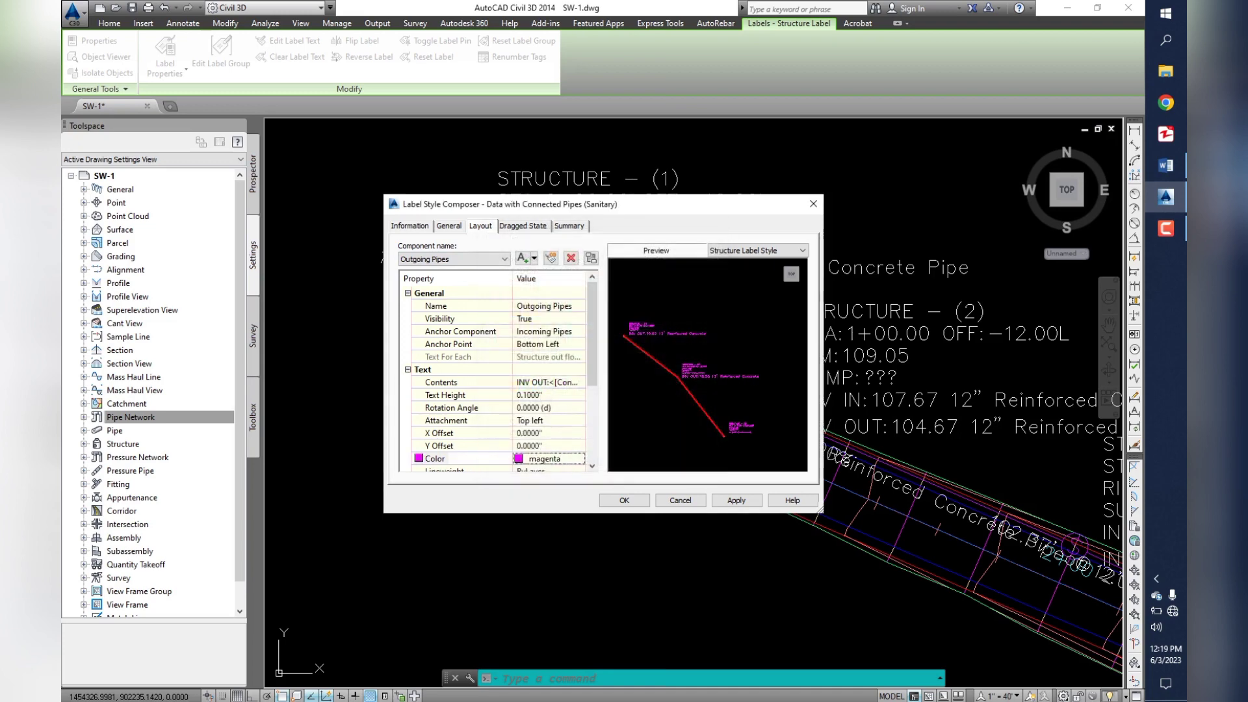
left_click(549, 394)
type(".03")
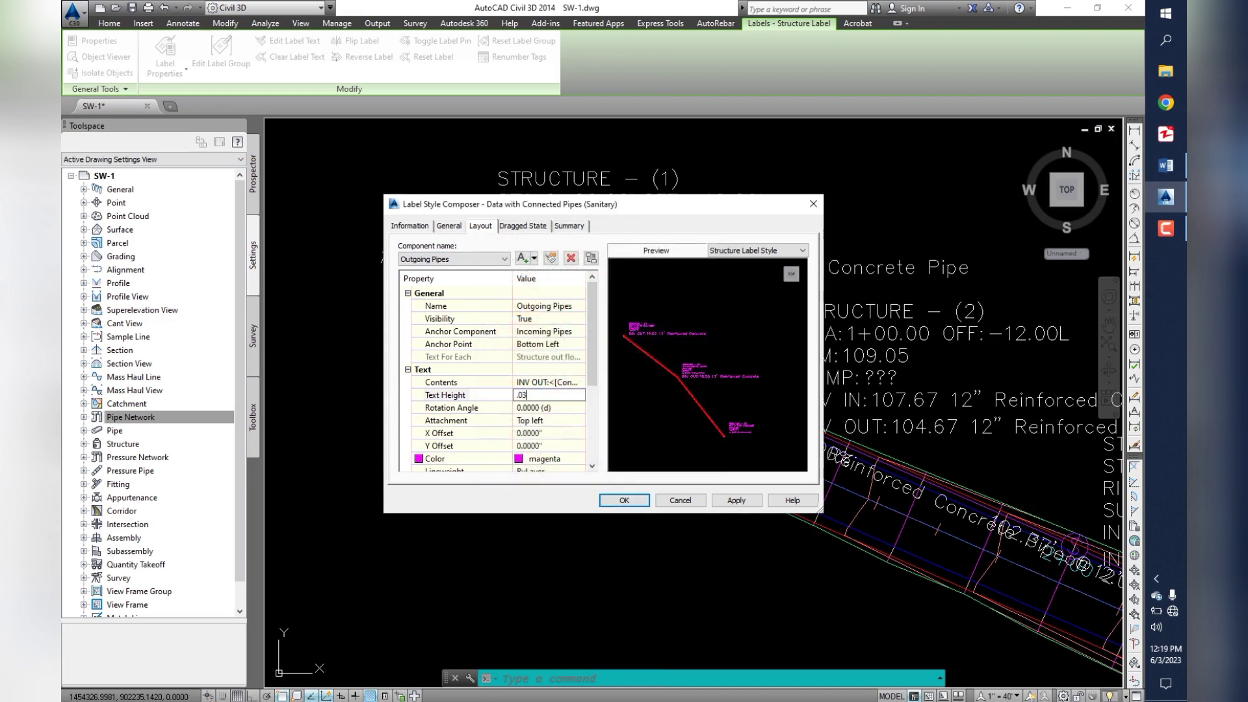
left_click(624, 499)
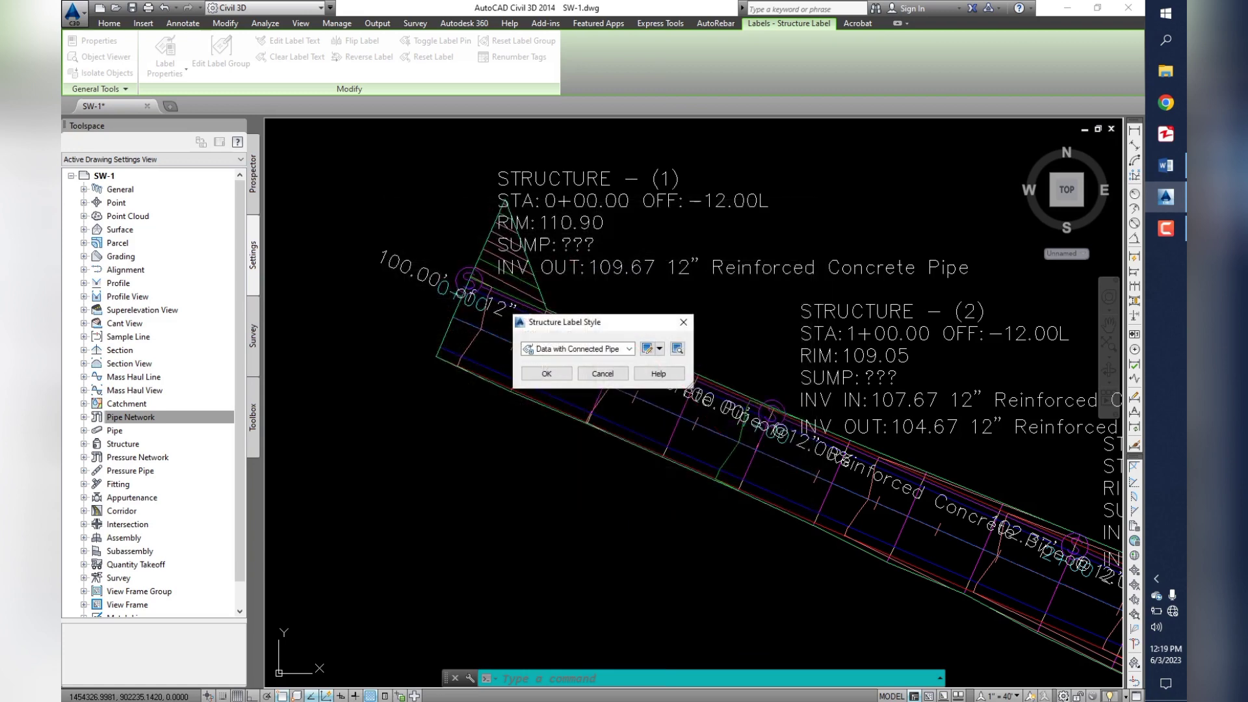
left_click(546, 374)
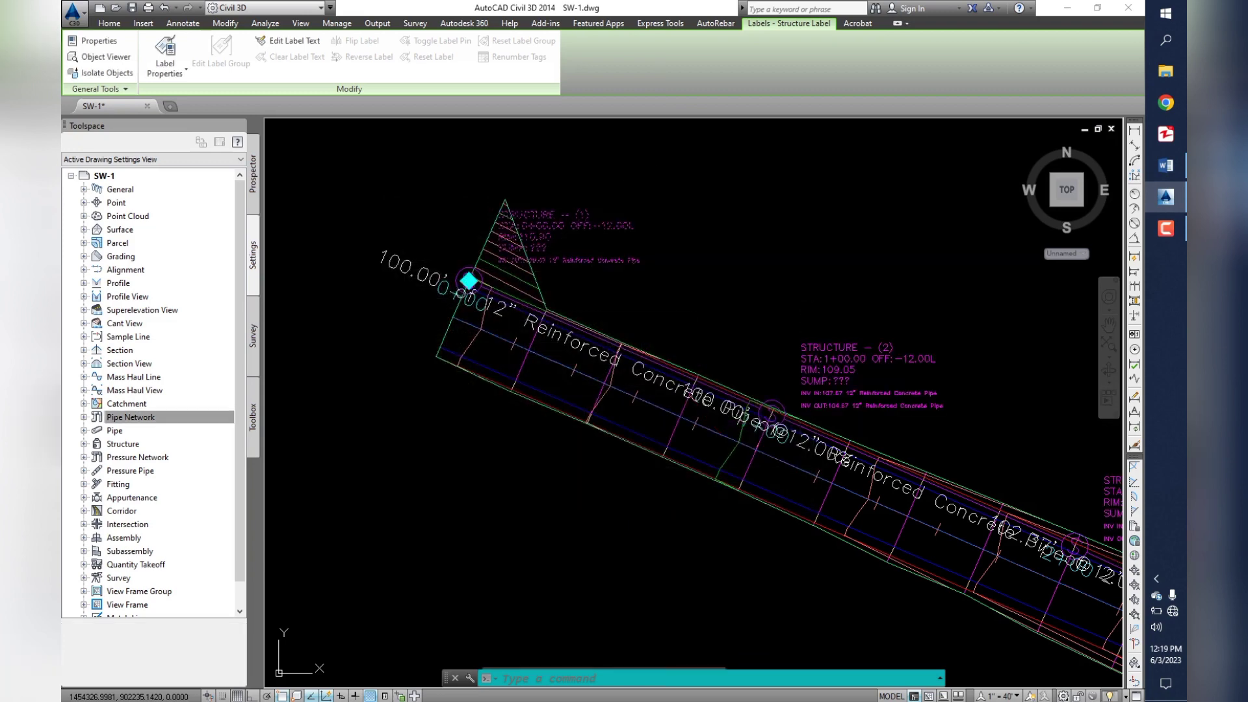
key("Escape")
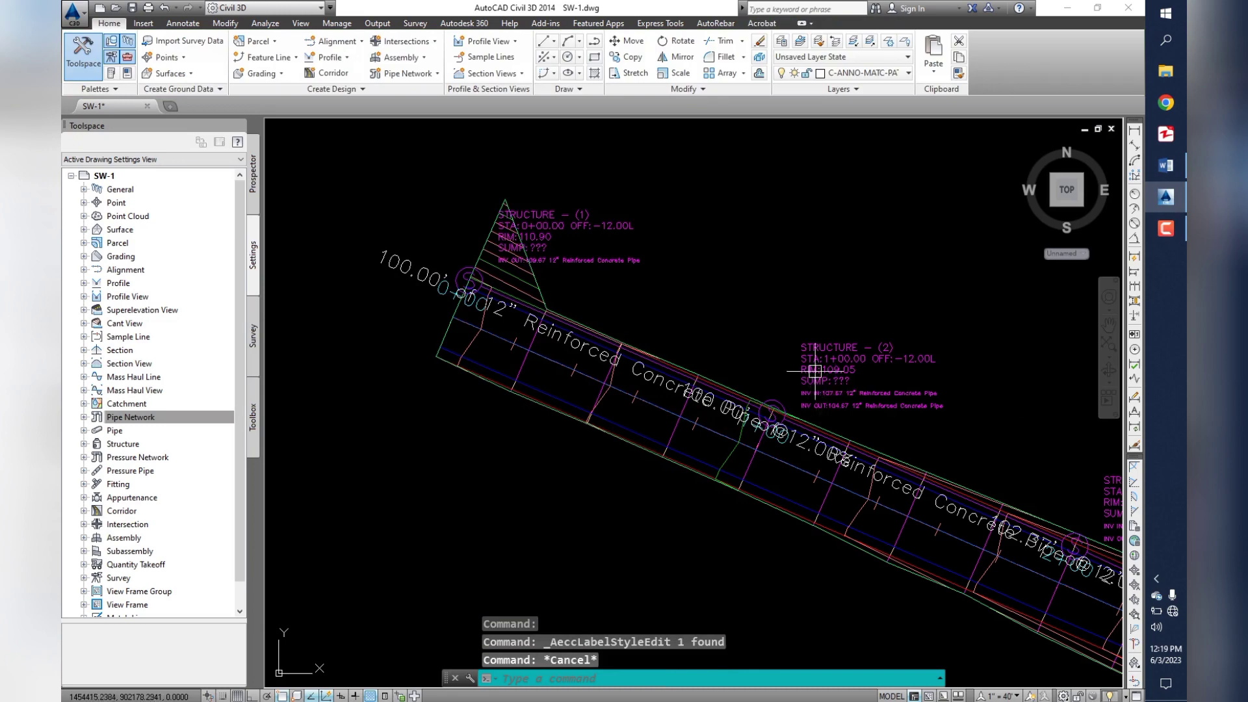
scroll(829, 380, "up", 4)
scroll(821, 364, "down", 1)
scroll(820, 366, "down", 4)
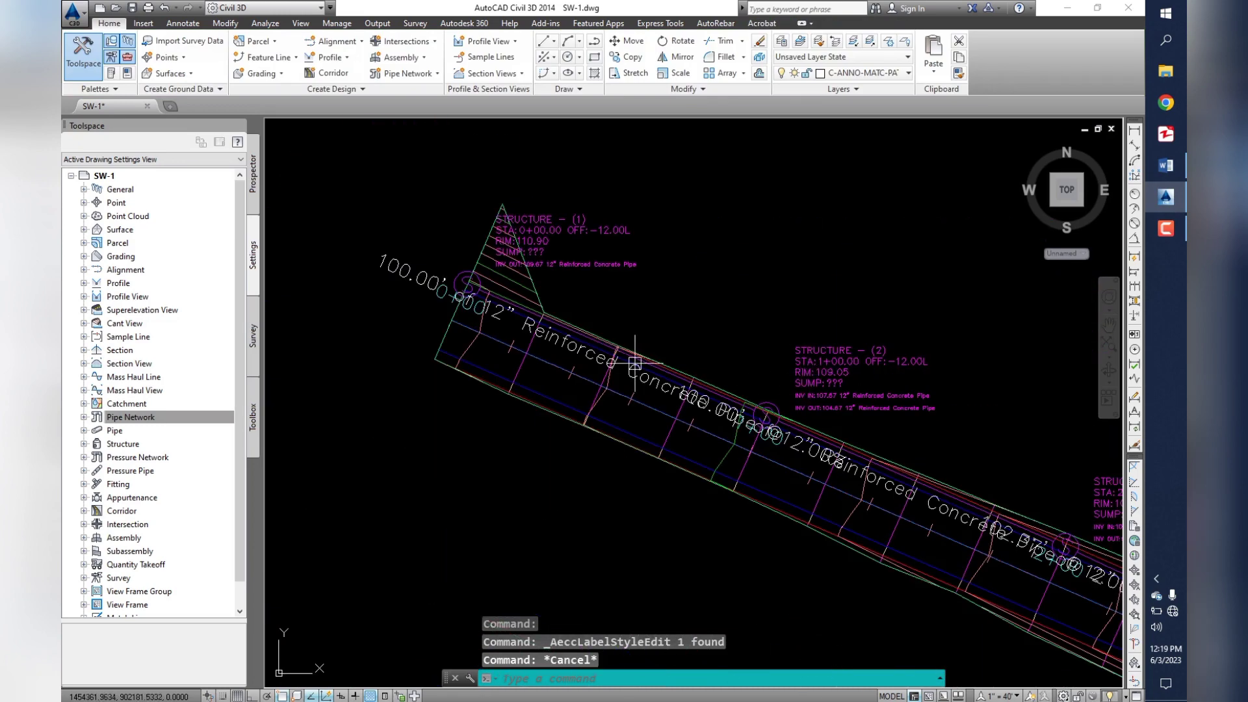
scroll(821, 413, "up", 2)
- Select a pipe label and open its Plan_Length Description and Slope style for editing
key("Escape")
left_click(462, 321)
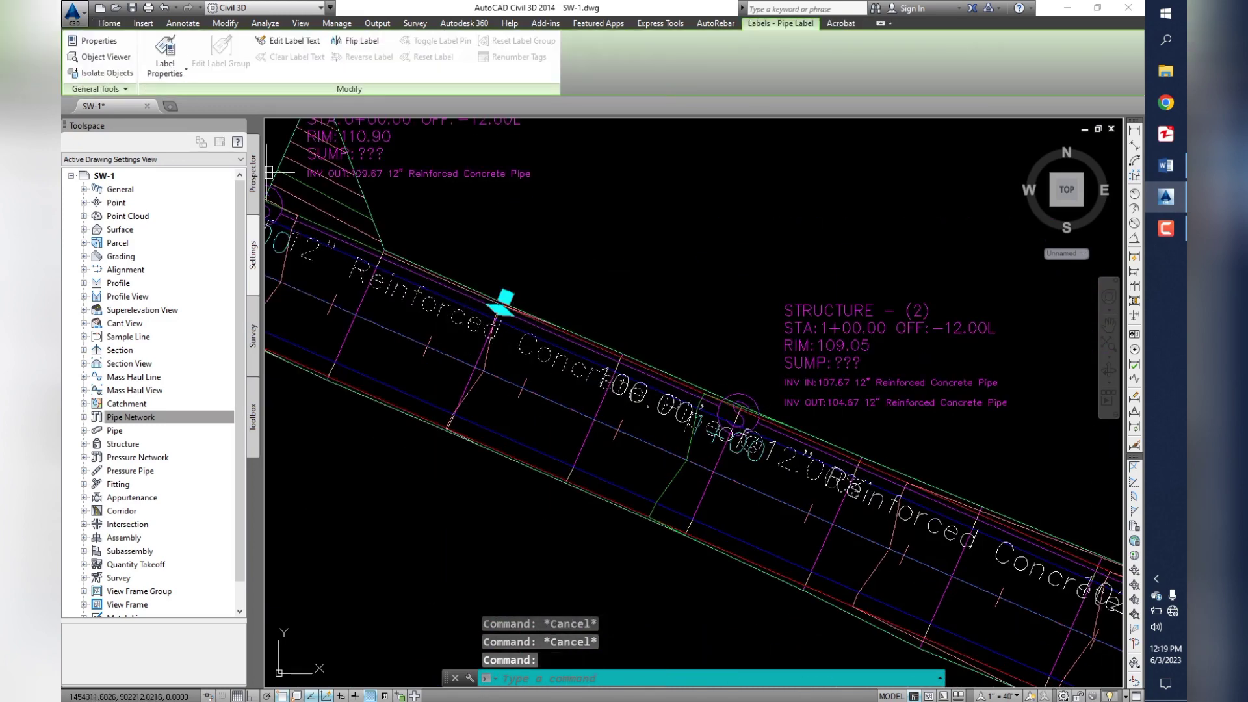
left_click(165, 68)
left_click(189, 123)
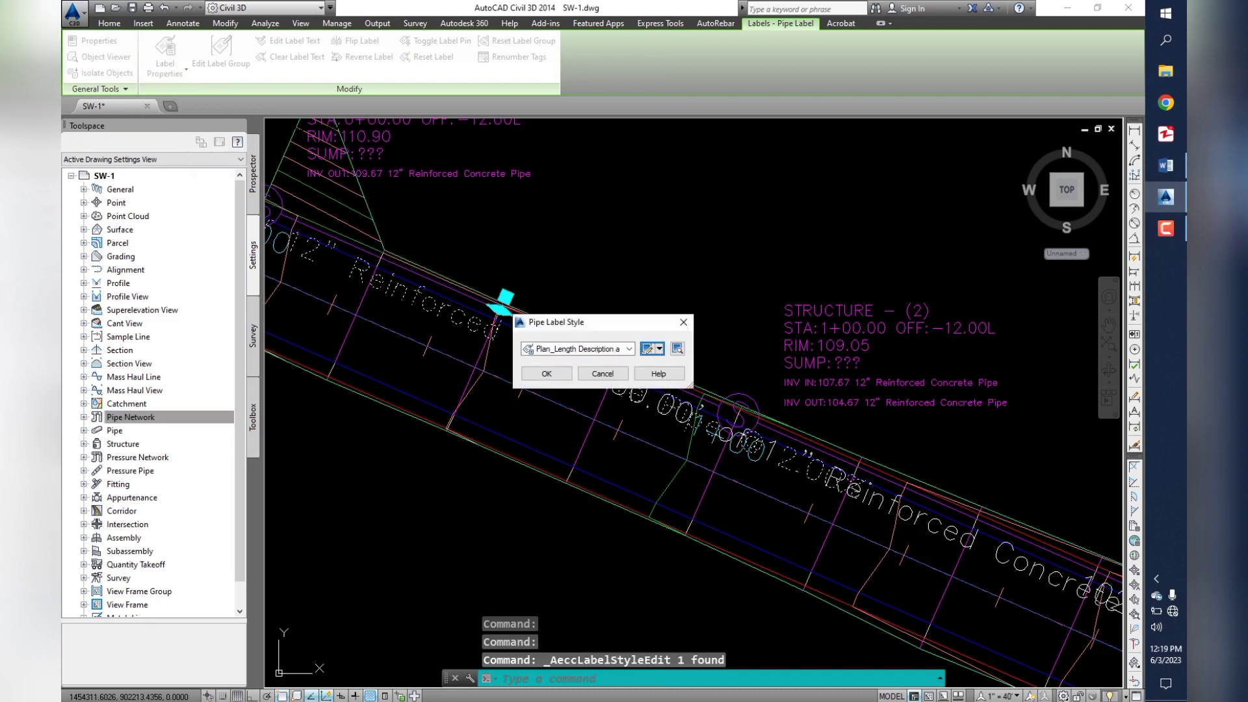
left_click(646, 349)
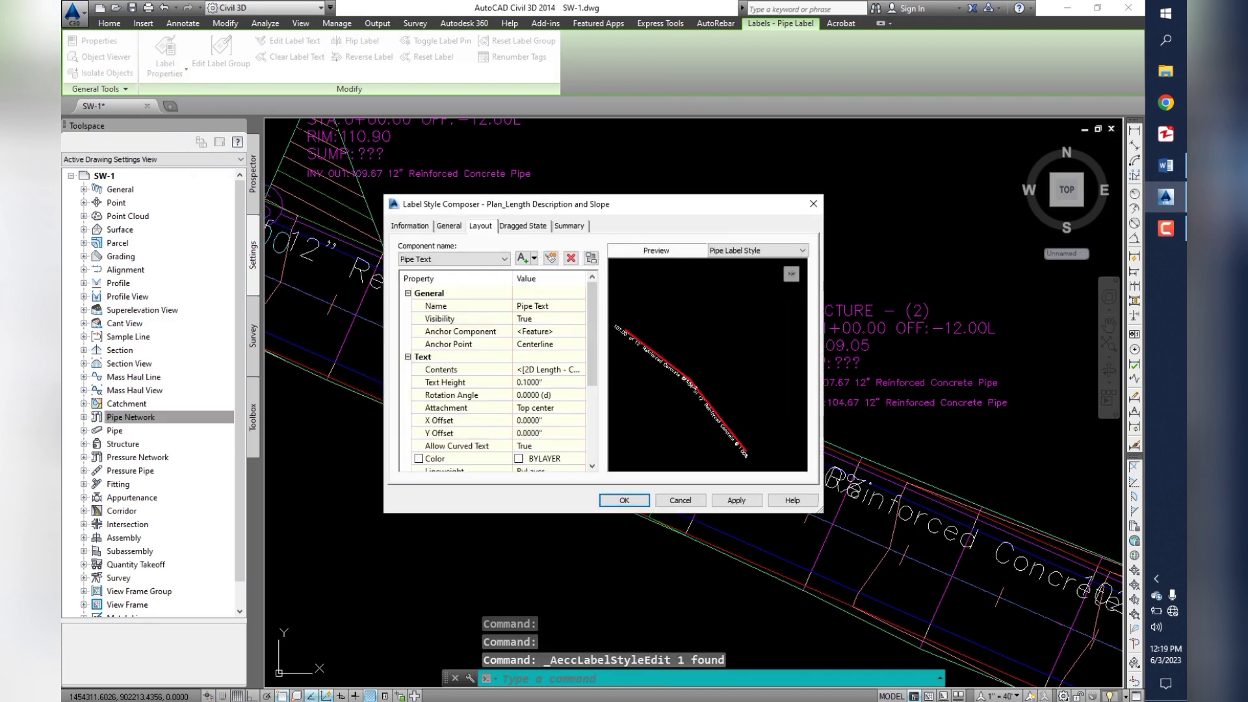
- Set the pipe label text to cyan with 0.03 height and apply the style
left_click(579, 458)
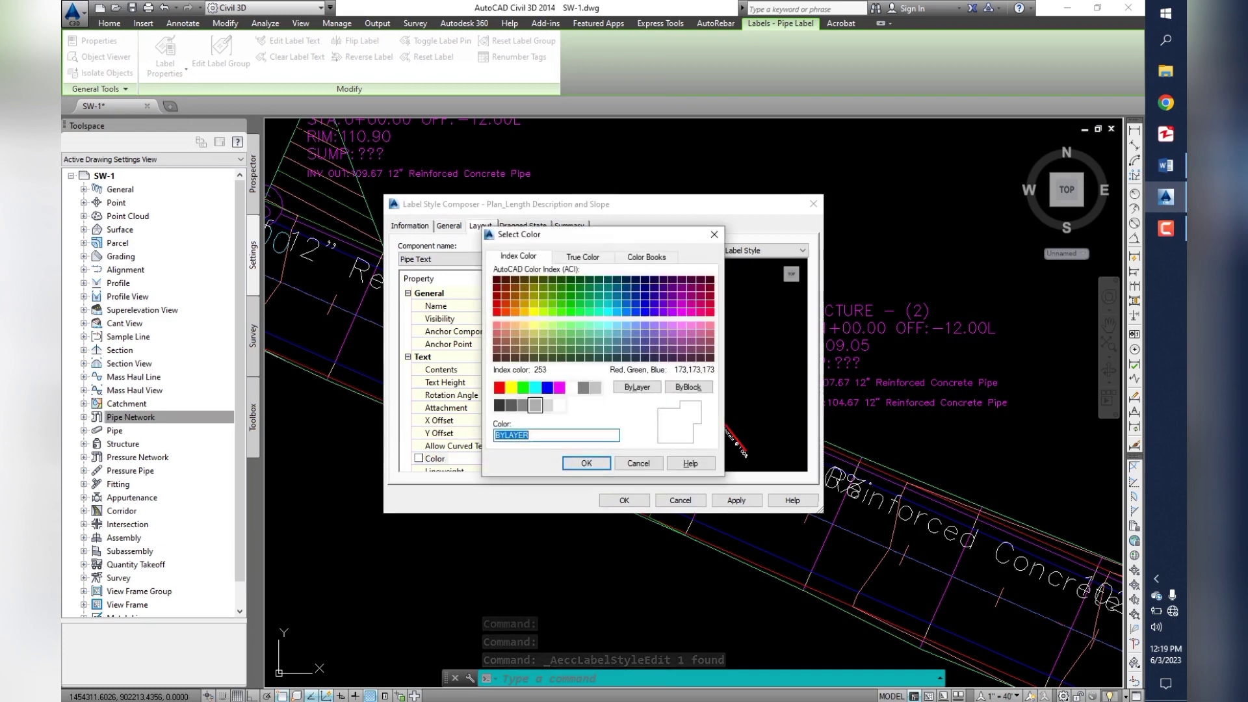
left_click(535, 387)
left_click(586, 463)
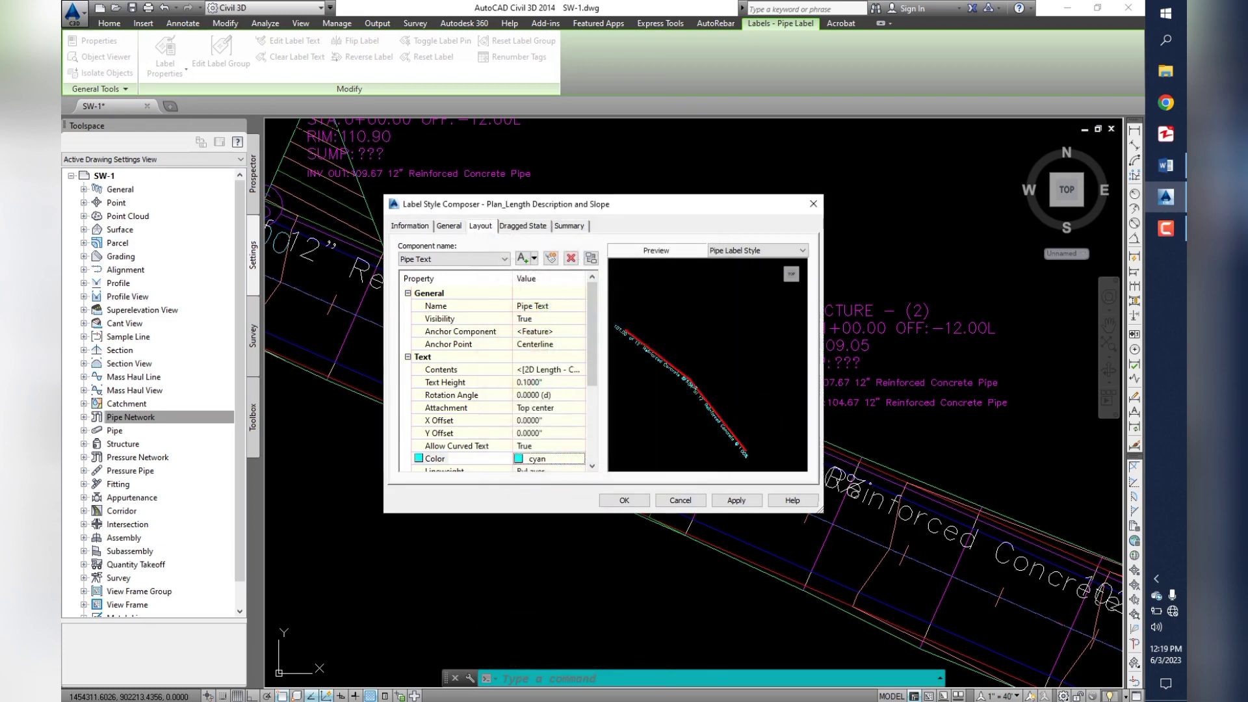
left_click(549, 382)
type("3")
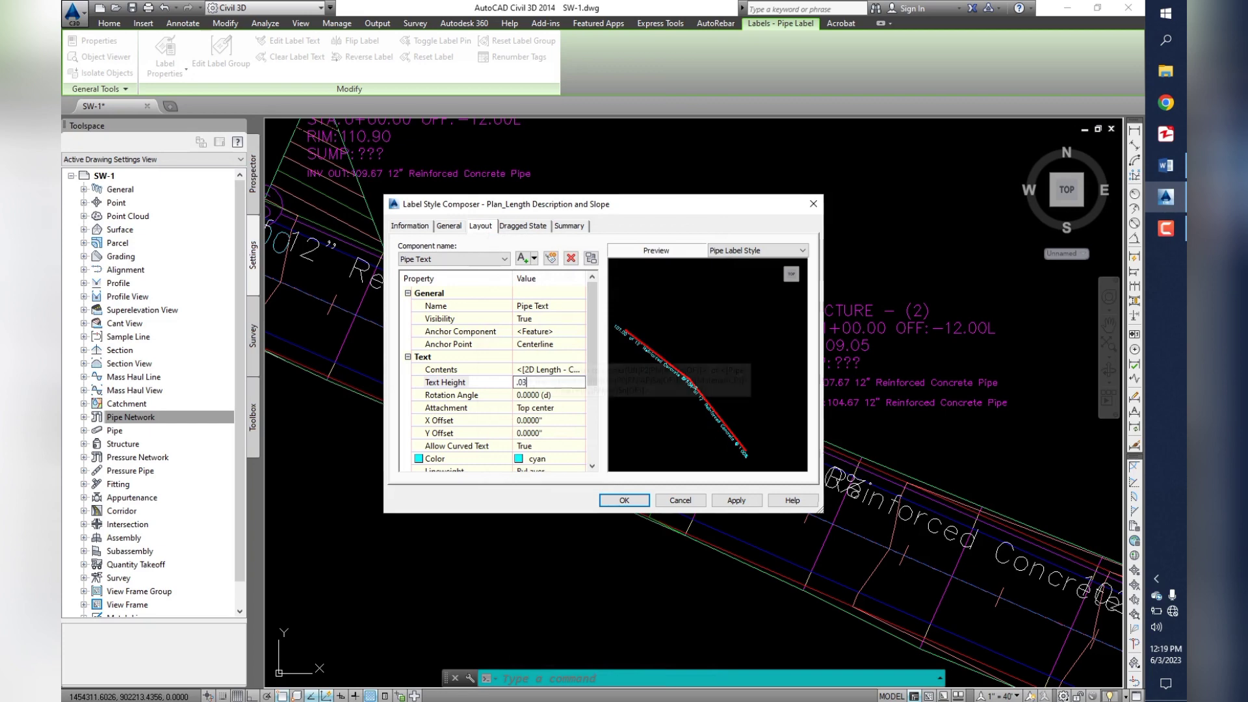
key("Return")
left_click(624, 500)
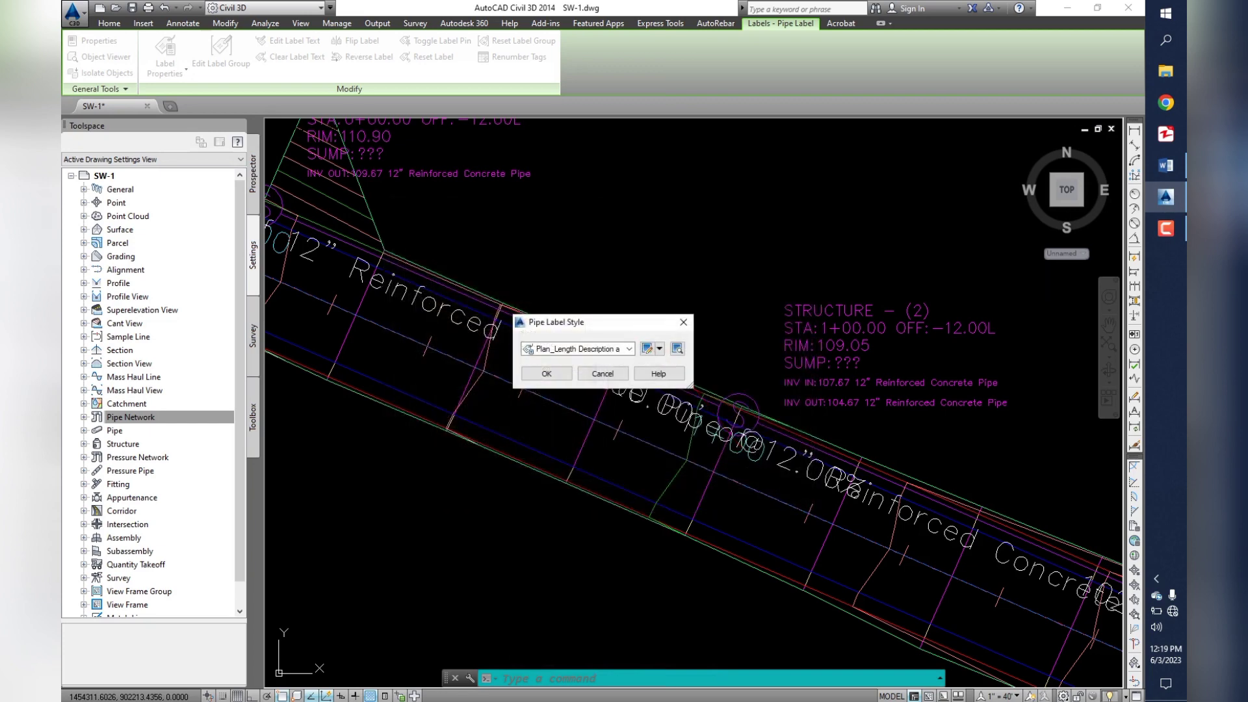
left_click(546, 374)
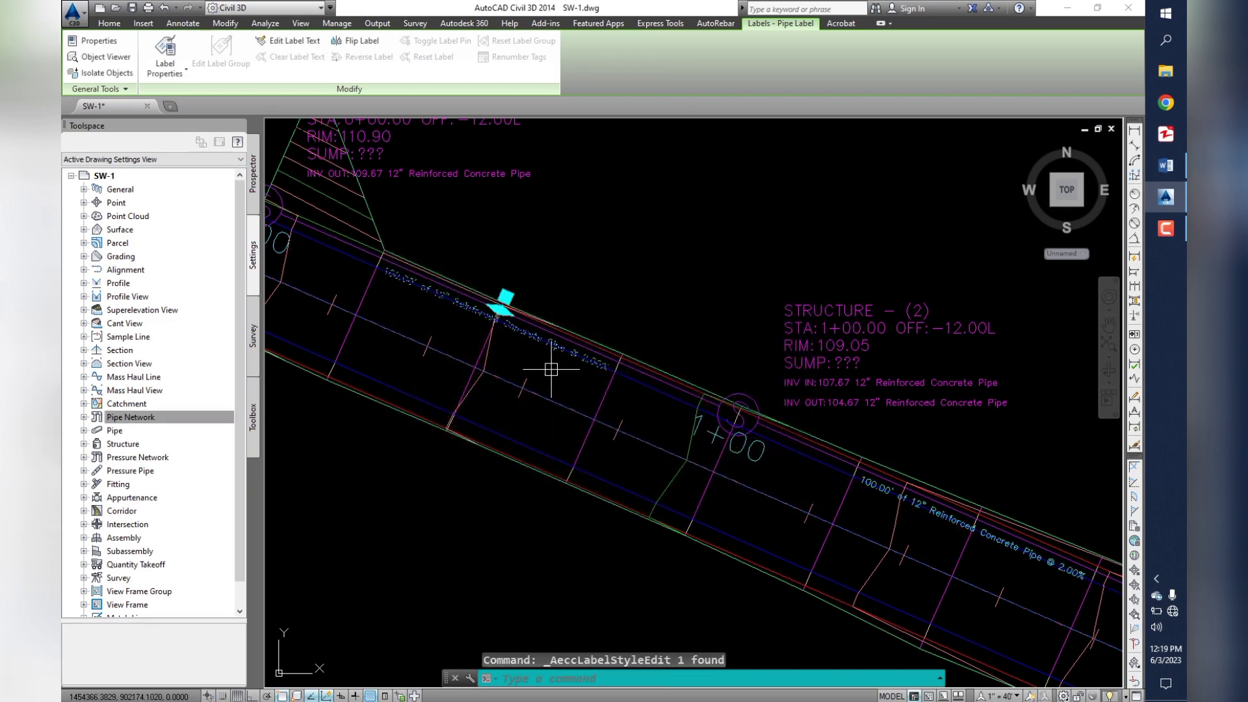
key("Escape")
- Pan and zoom to inspect the resized cyan pipe label
scroll(426, 286, "up", 3)
middle_click_drag(280, 266, 572, 347)
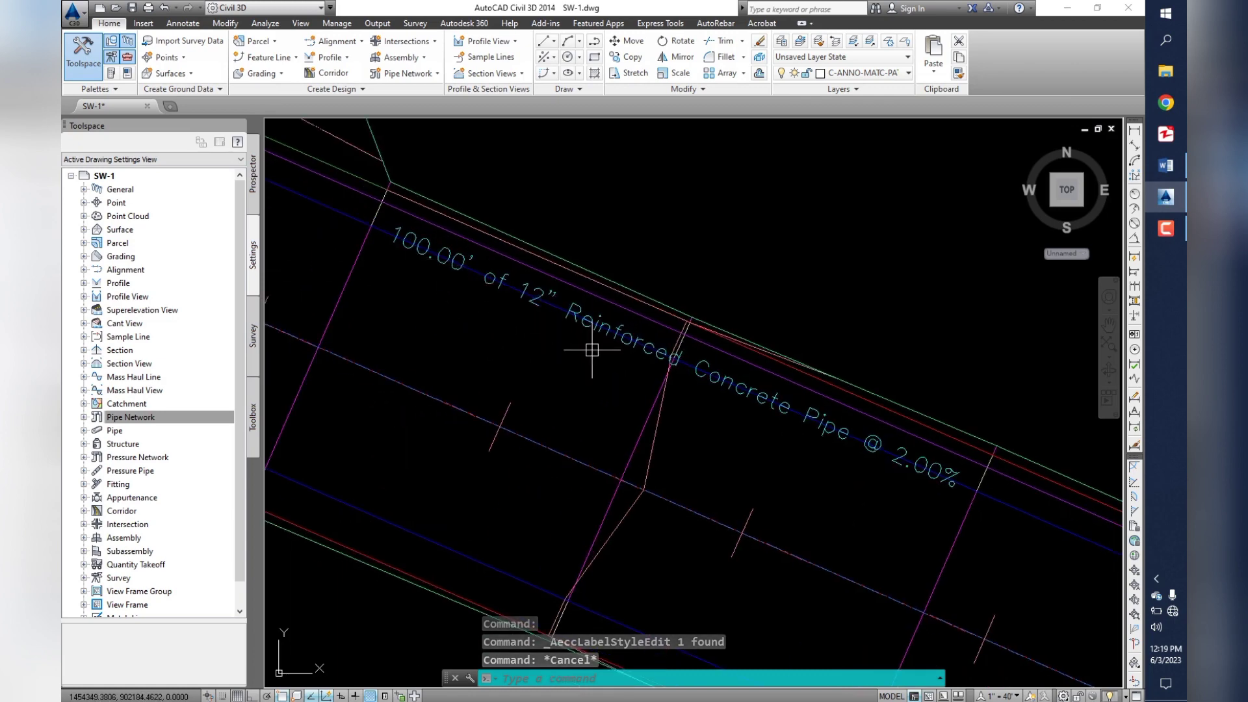
scroll(571, 348, "down", 2)
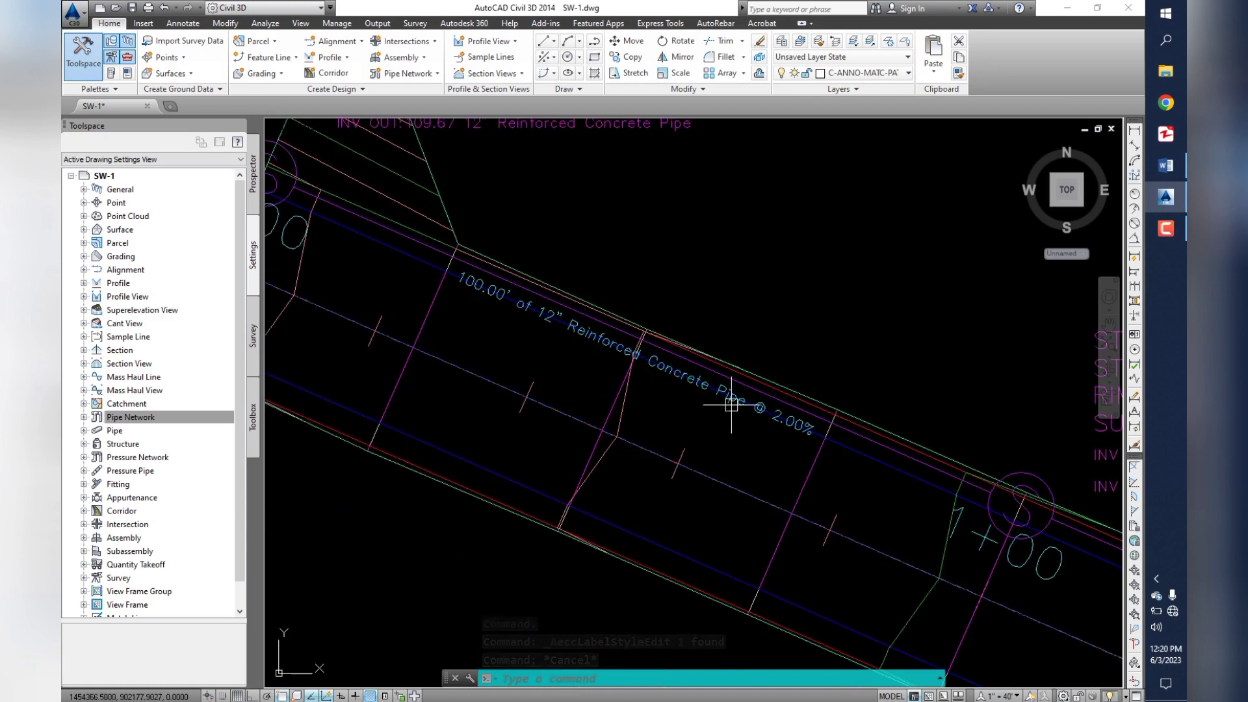
scroll(791, 437, "down", 2)
scroll(938, 512, "down", 2)
scroll(936, 510, "up", 2)
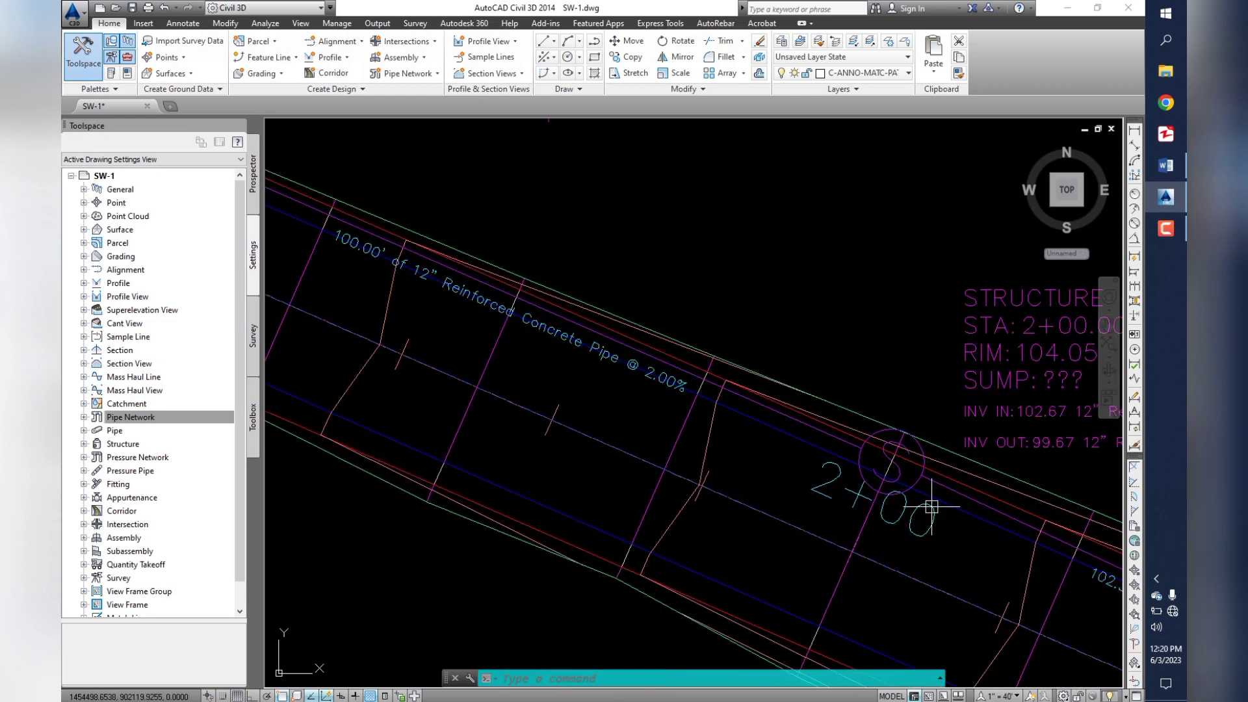
scroll(845, 468, "up", 1)
scroll(661, 396, "up", 1)
- Follow the pipe run past Structure (5) and select the pipe to Structure (6)
middle_click_drag(997, 532, 530, 278)
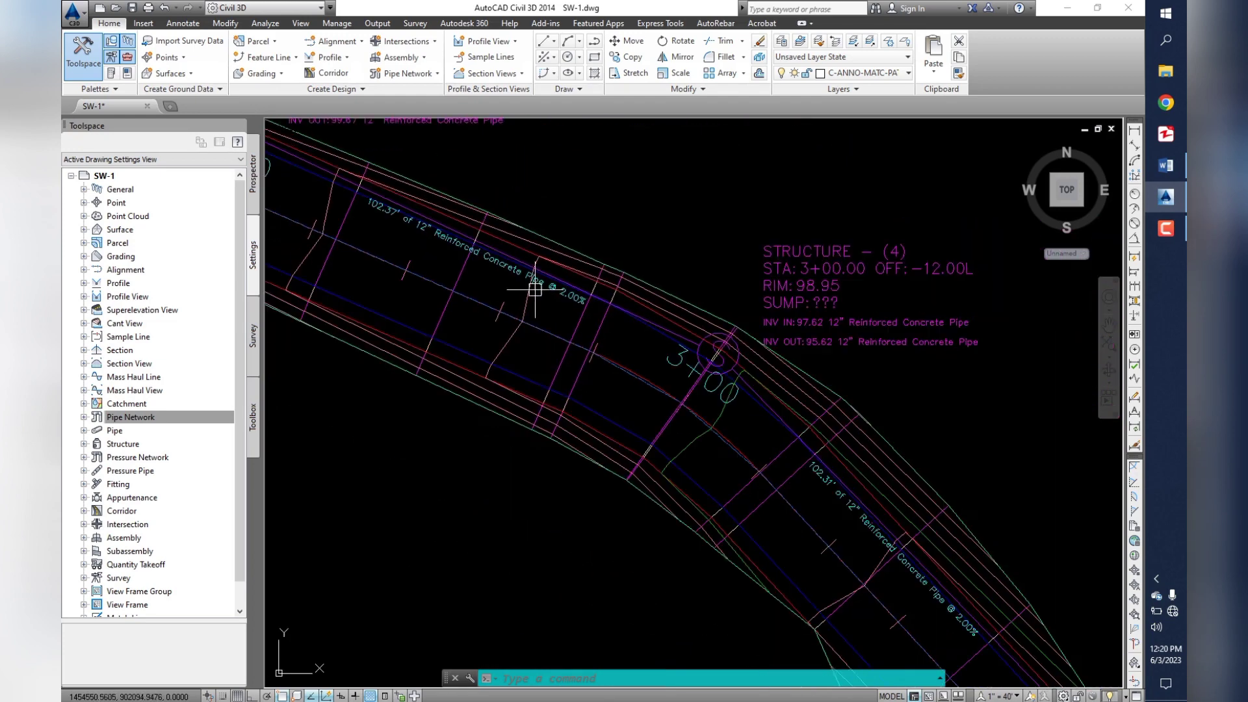
middle_click_drag(836, 510, 575, 238)
scroll(575, 238, "down", 5)
scroll(650, 315, "up", 2)
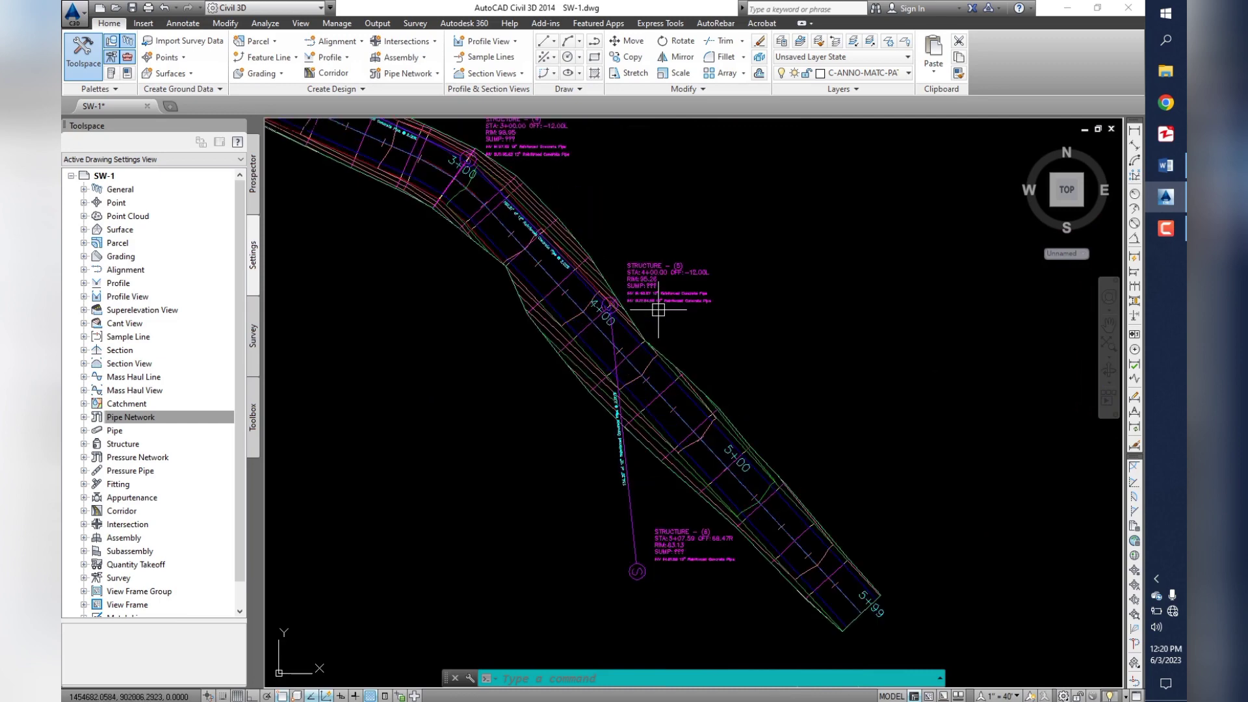
scroll(635, 488, "up", 3)
scroll(635, 496, "up", 2)
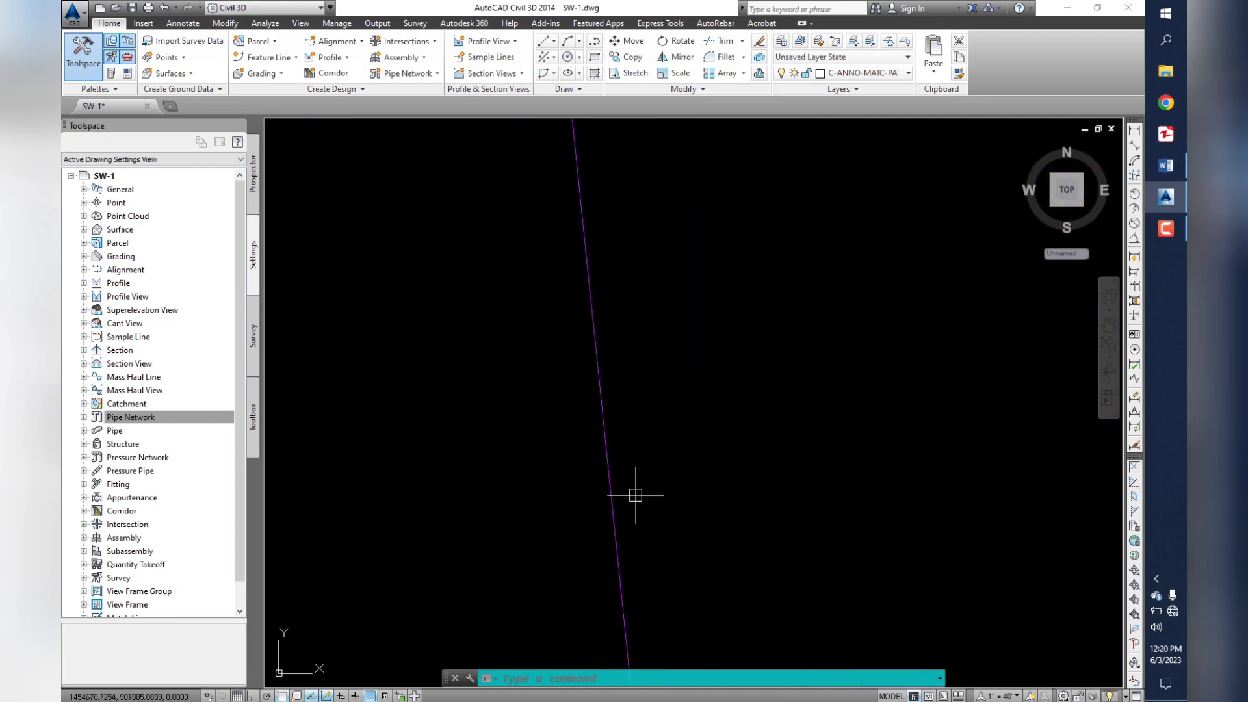
scroll(636, 518, "down", 2)
scroll(626, 520, "down", 3)
scroll(616, 535, "down", 2)
left_click(619, 530)
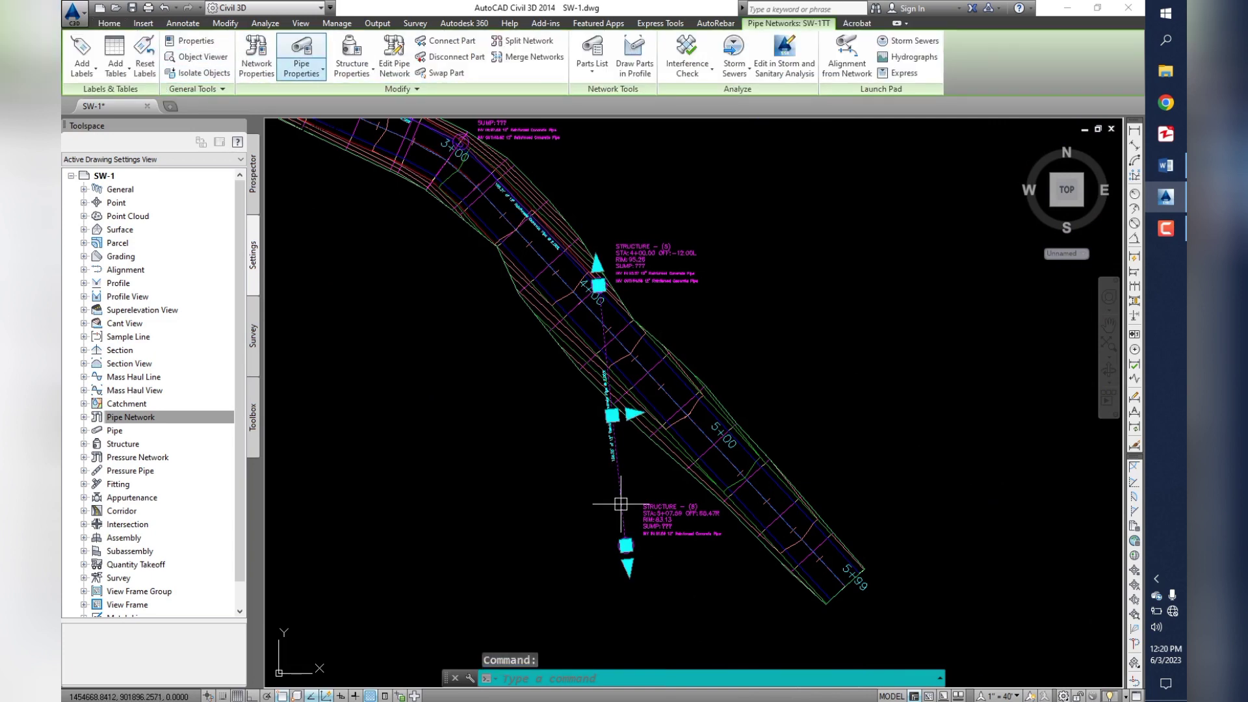
- Open the selected pipe's style and make the plan Pipe Centerline yellow
left_click(301, 69)
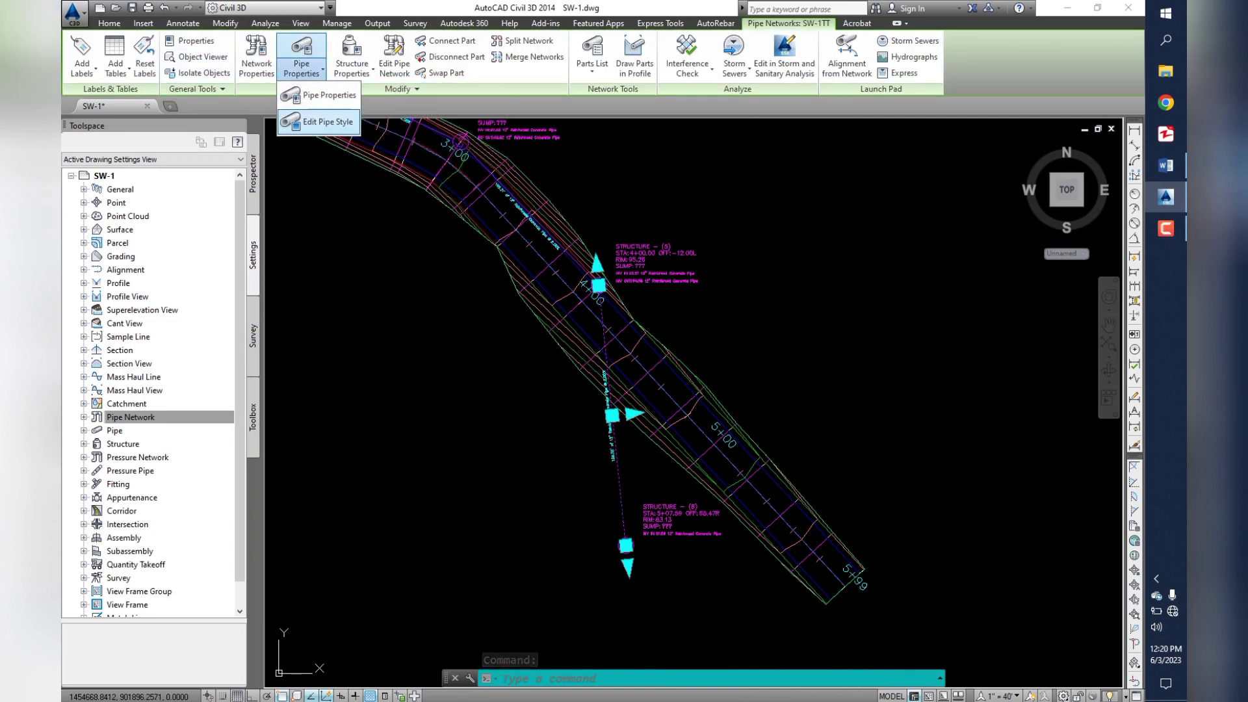
left_click(325, 122)
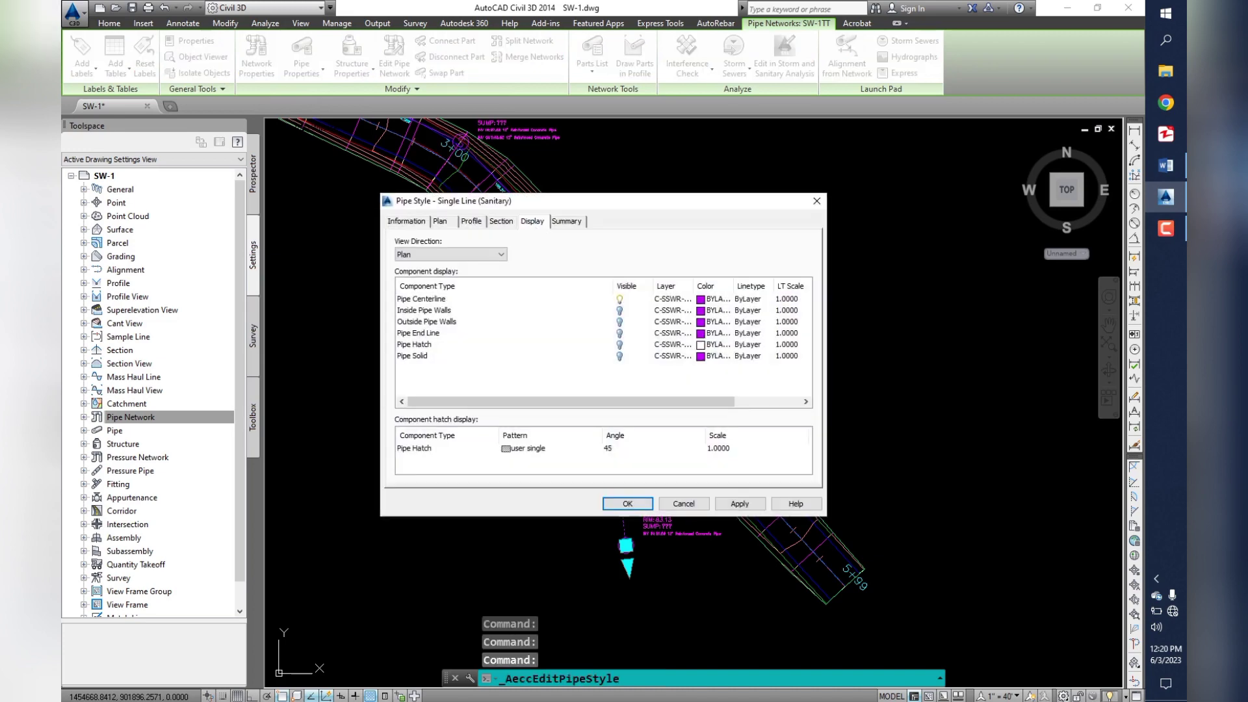
left_click(701, 299)
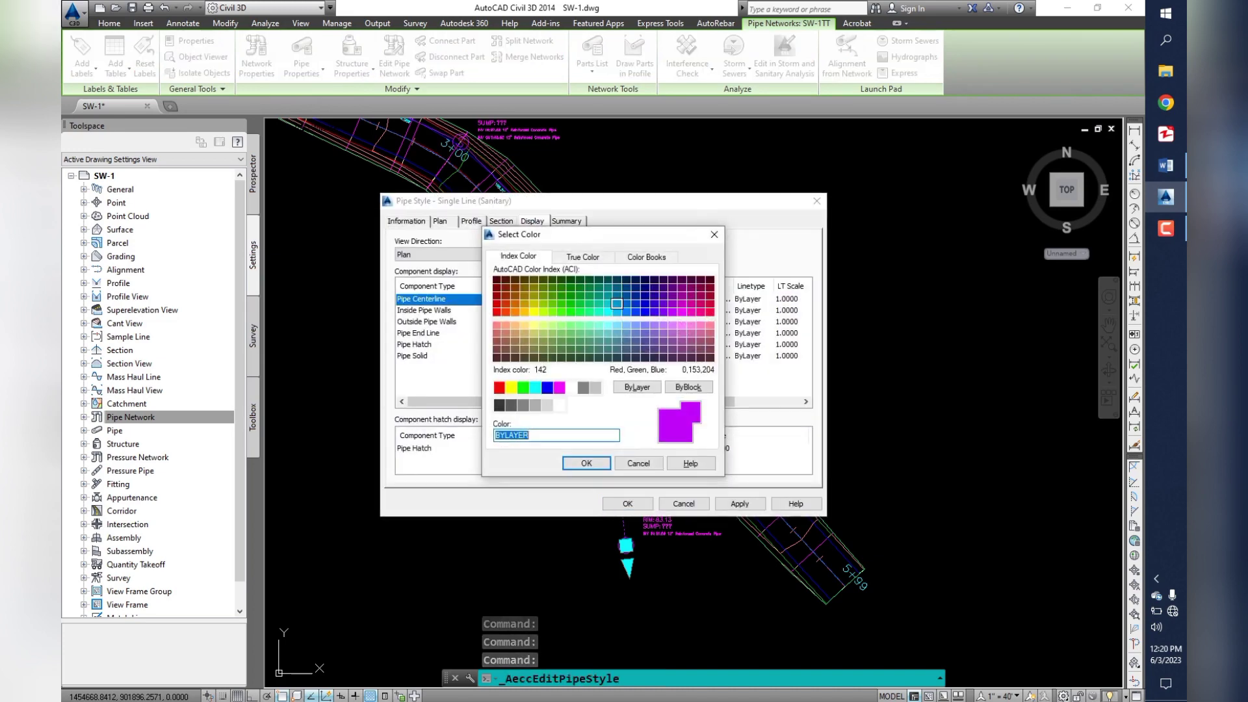
left_click(511, 387)
left_click(587, 463)
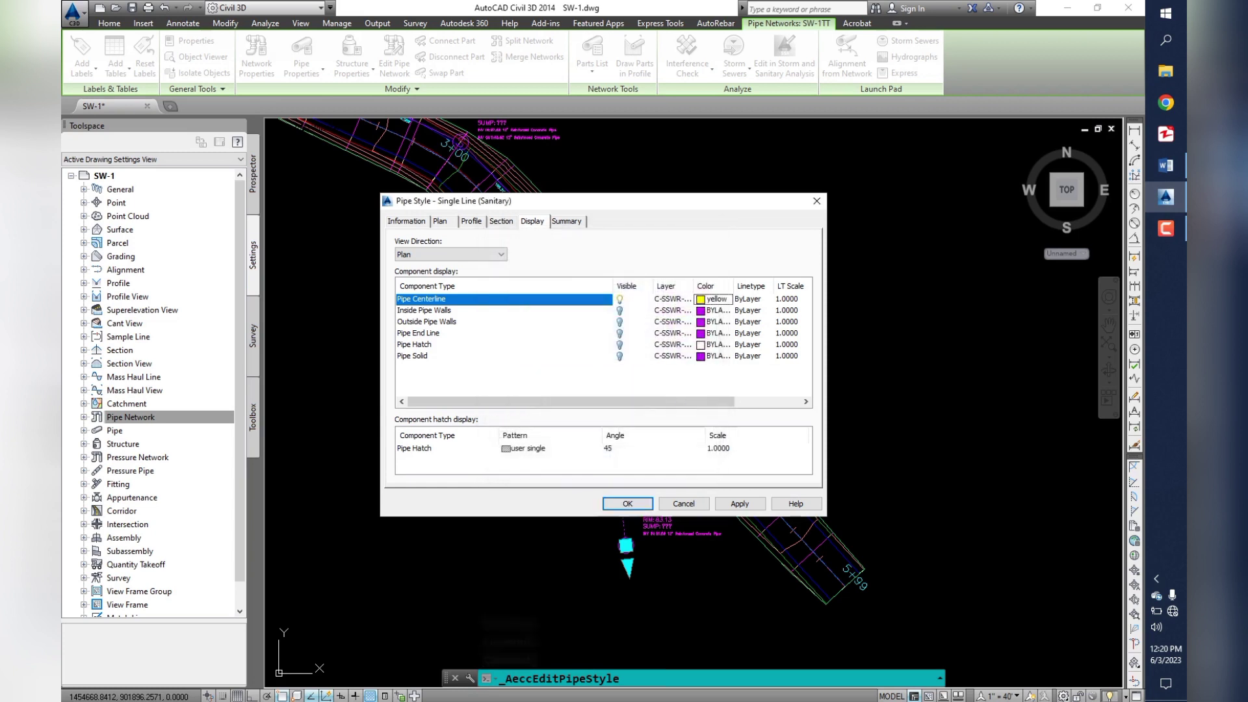
- In the profile display settings, make Inside Pipe Walls and Pipe End Line yellow
left_click(451, 254)
left_click(416, 271)
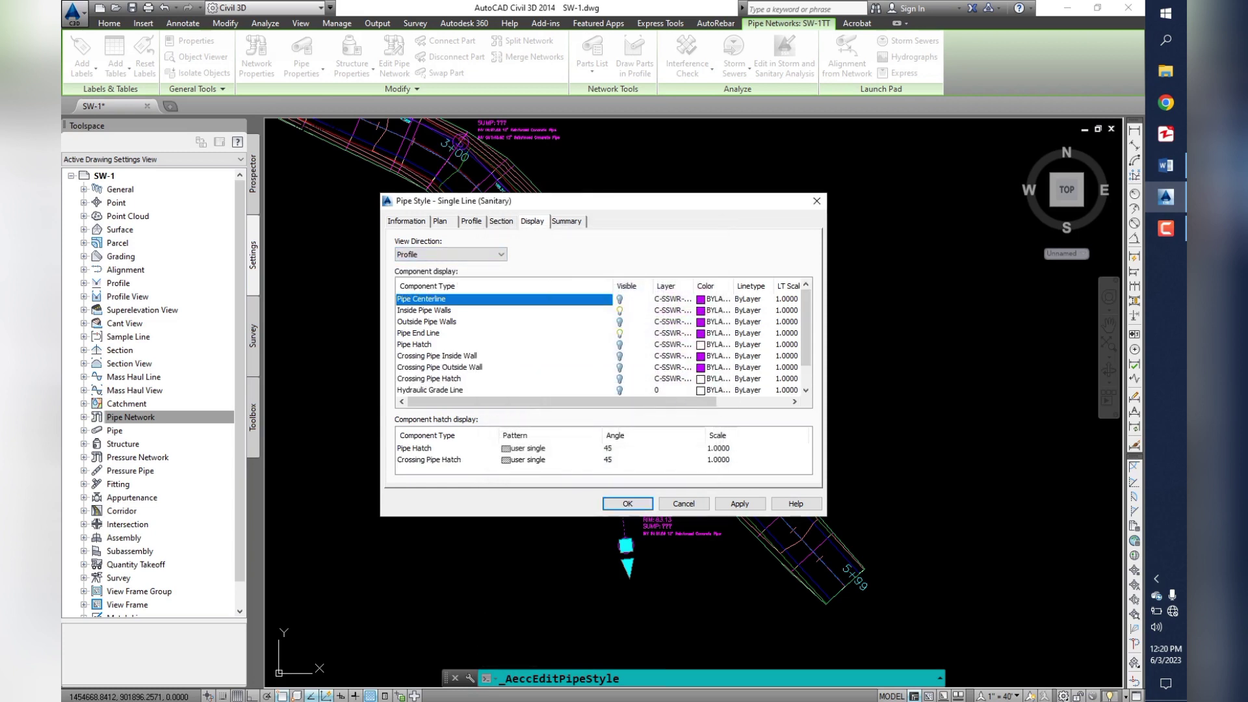
left_click(700, 310)
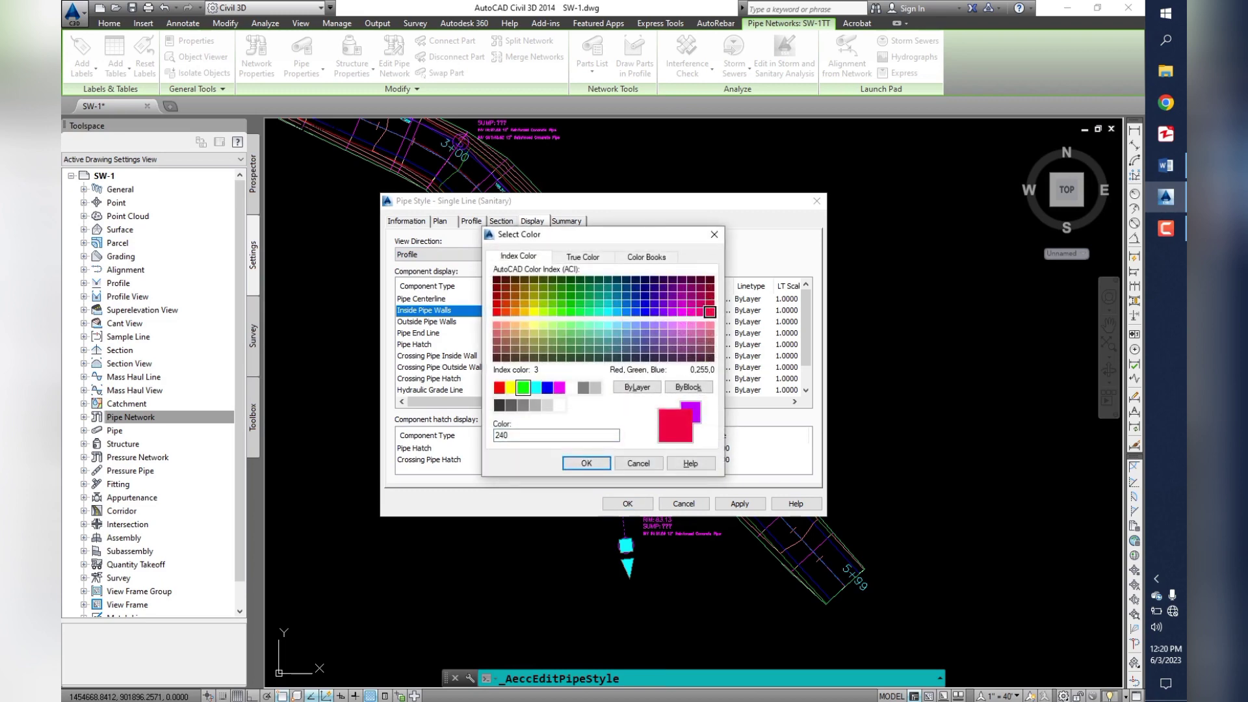
left_click(511, 387)
left_click(587, 463)
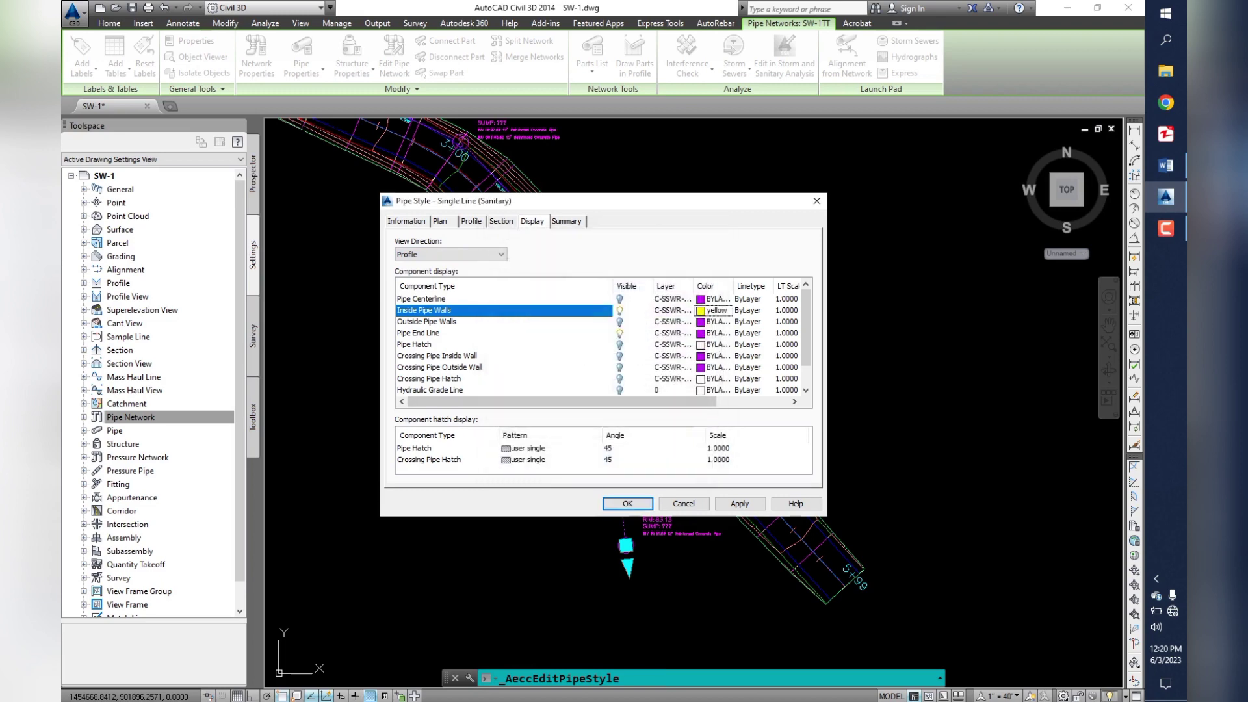
left_click(701, 333)
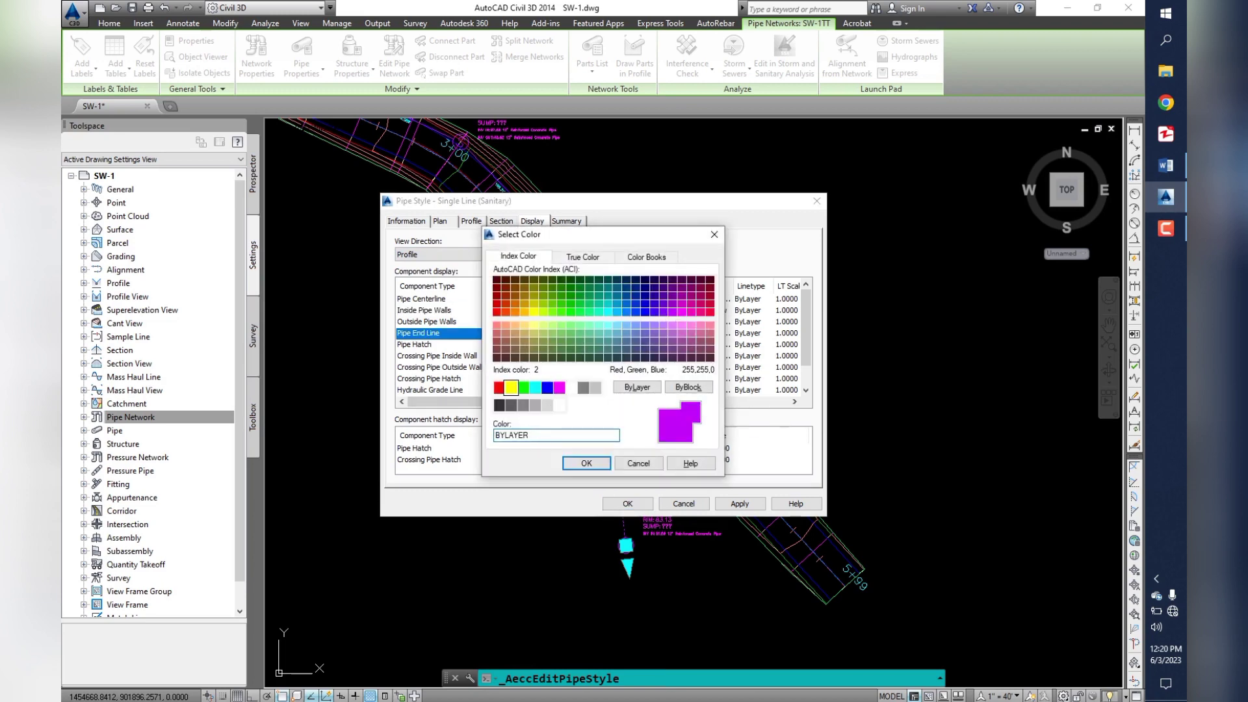
left_click(511, 388)
left_click(587, 463)
- Back in plan display, make Outside Pipe Walls yellow and save the pipe style
left_click(450, 254)
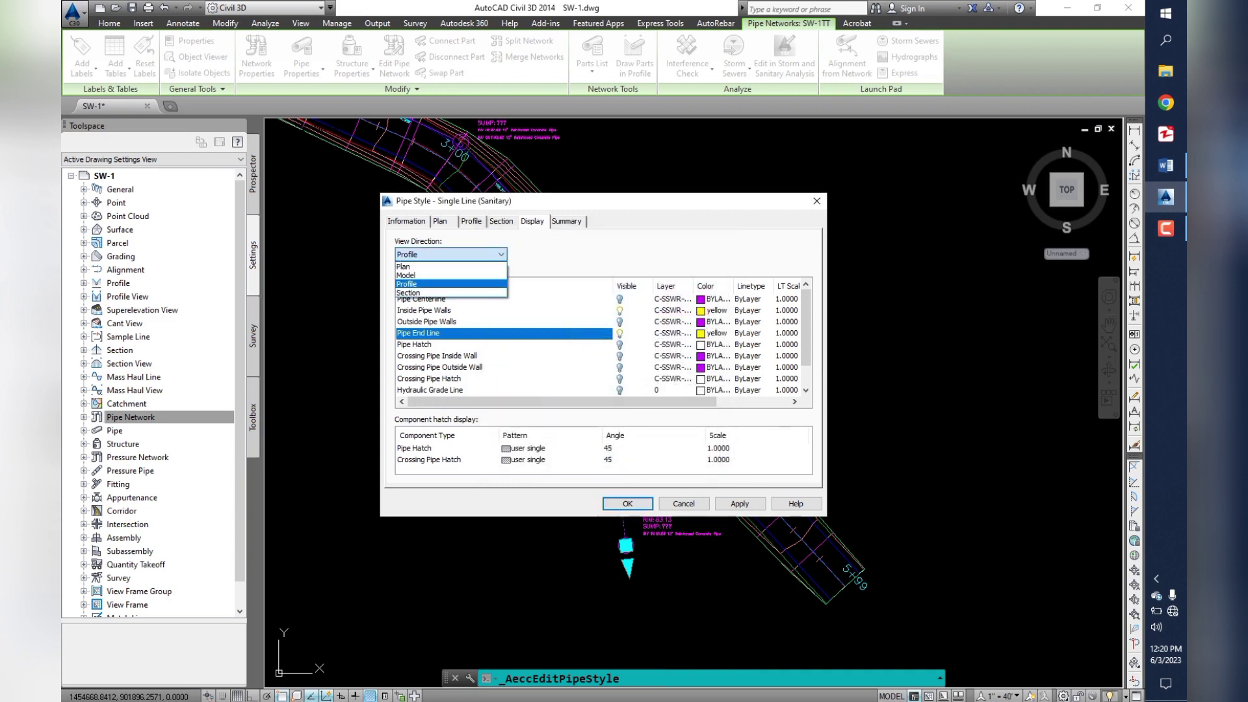
left_click(403, 266)
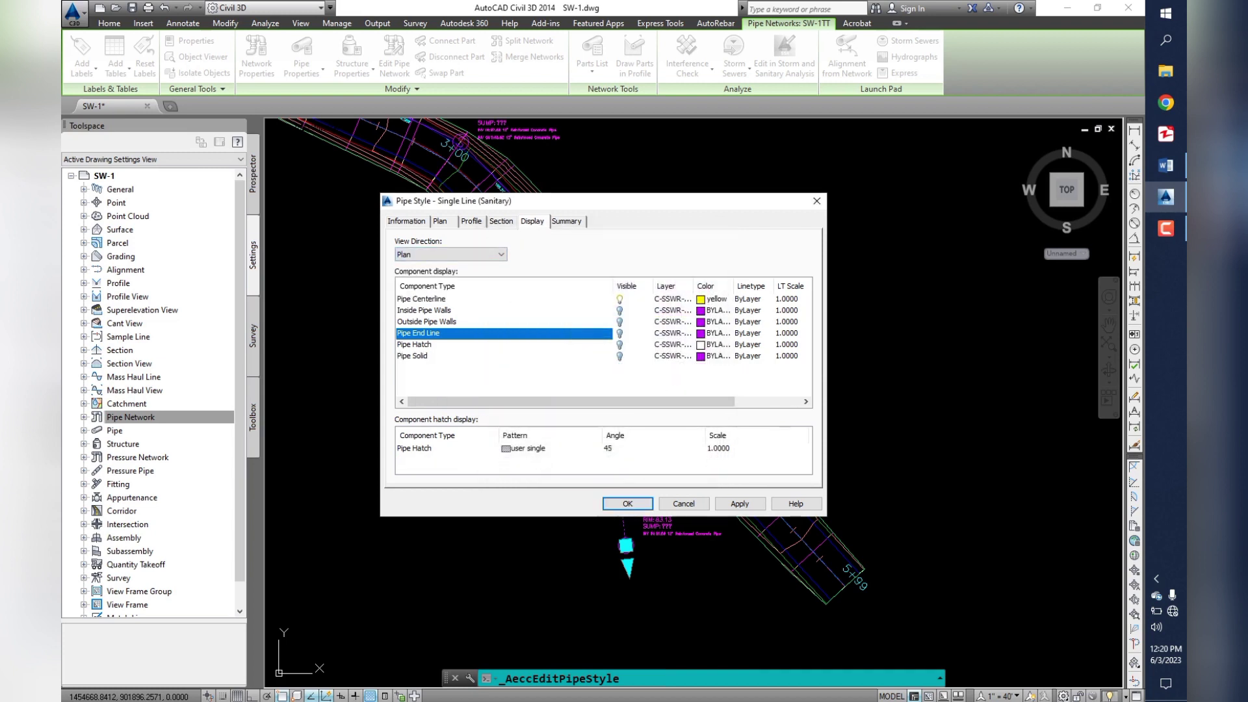
key("Up")
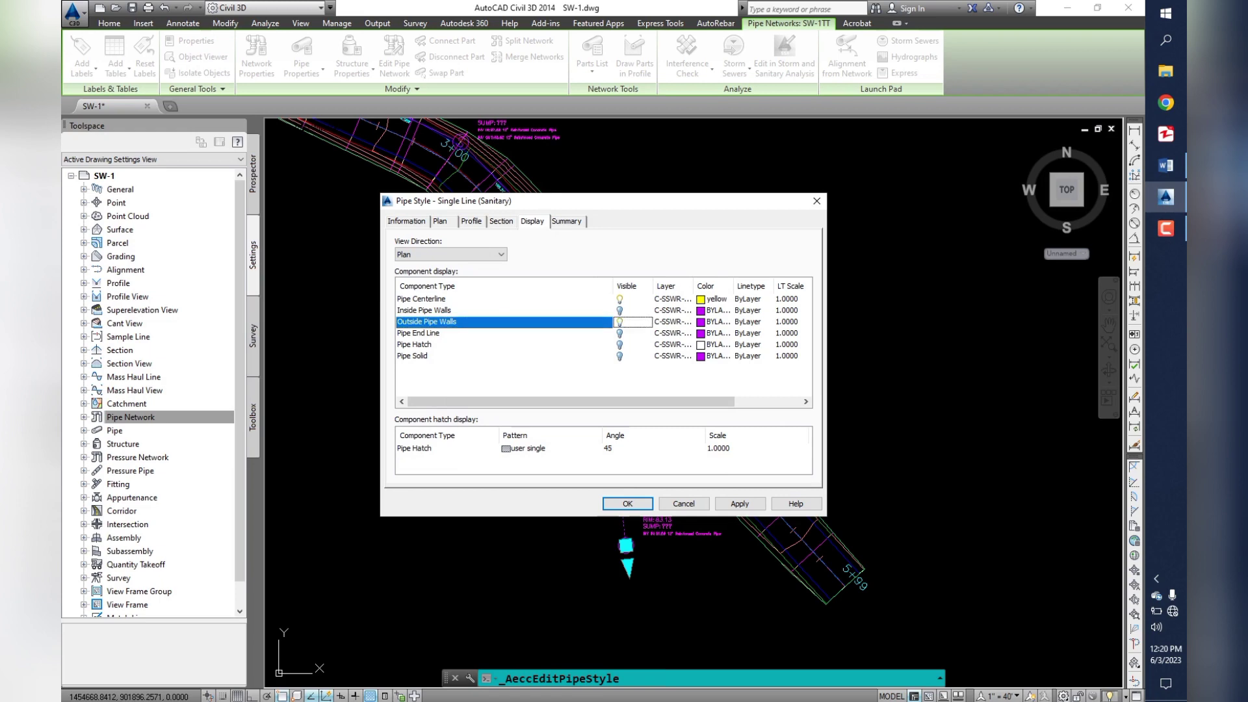
left_click(713, 321)
left_click(510, 387)
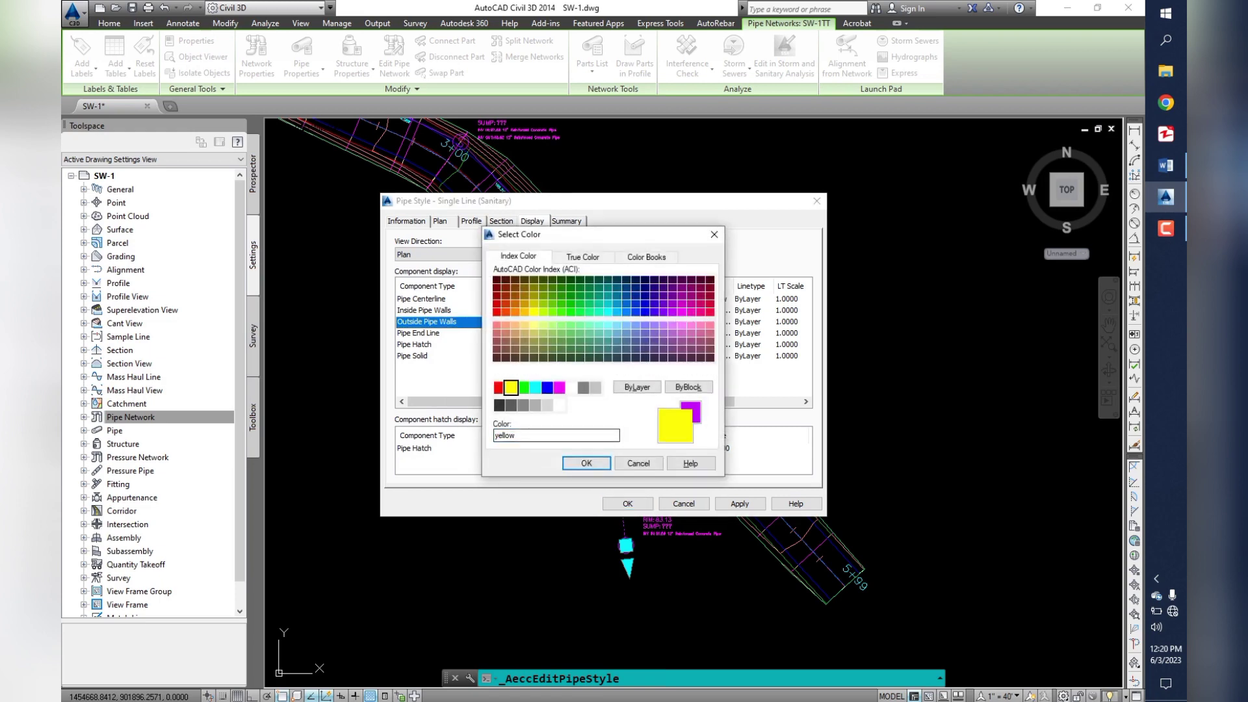
key("Return")
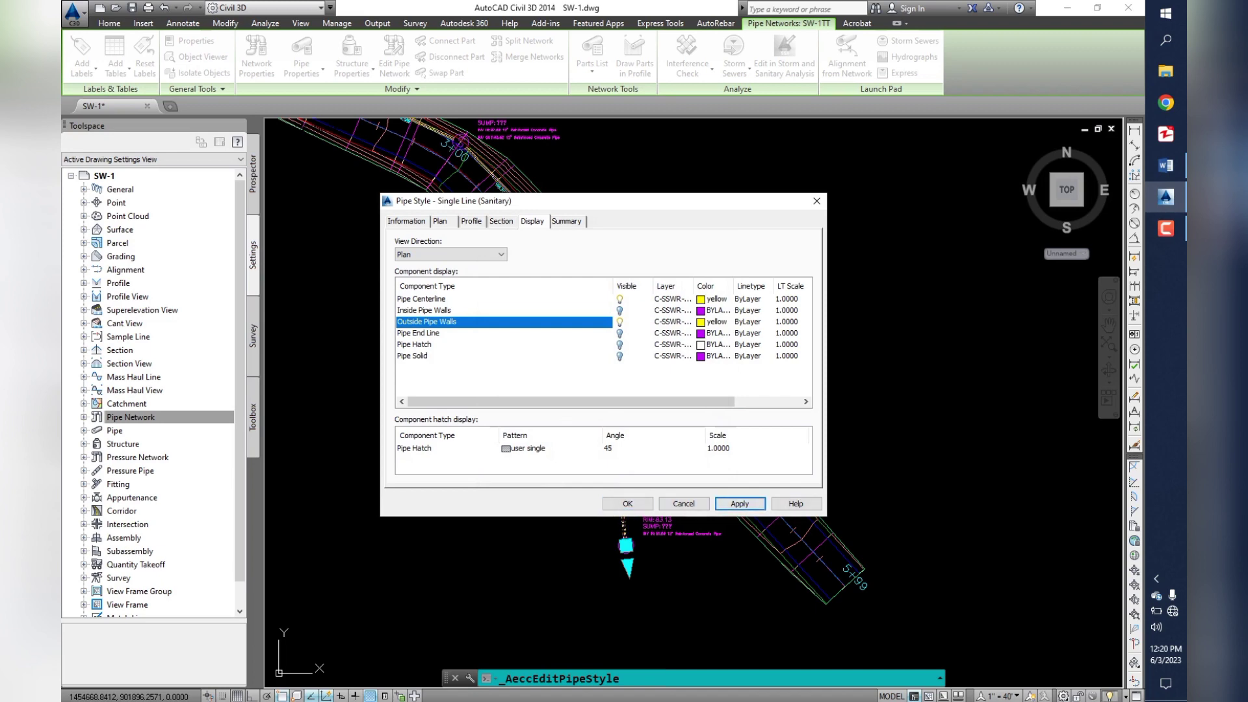
key("Return")
- From the pipe leaving structure 1, turn off Pipe Centerline in the Single Line (Sanitary) style
scroll(620, 504, "up", 3)
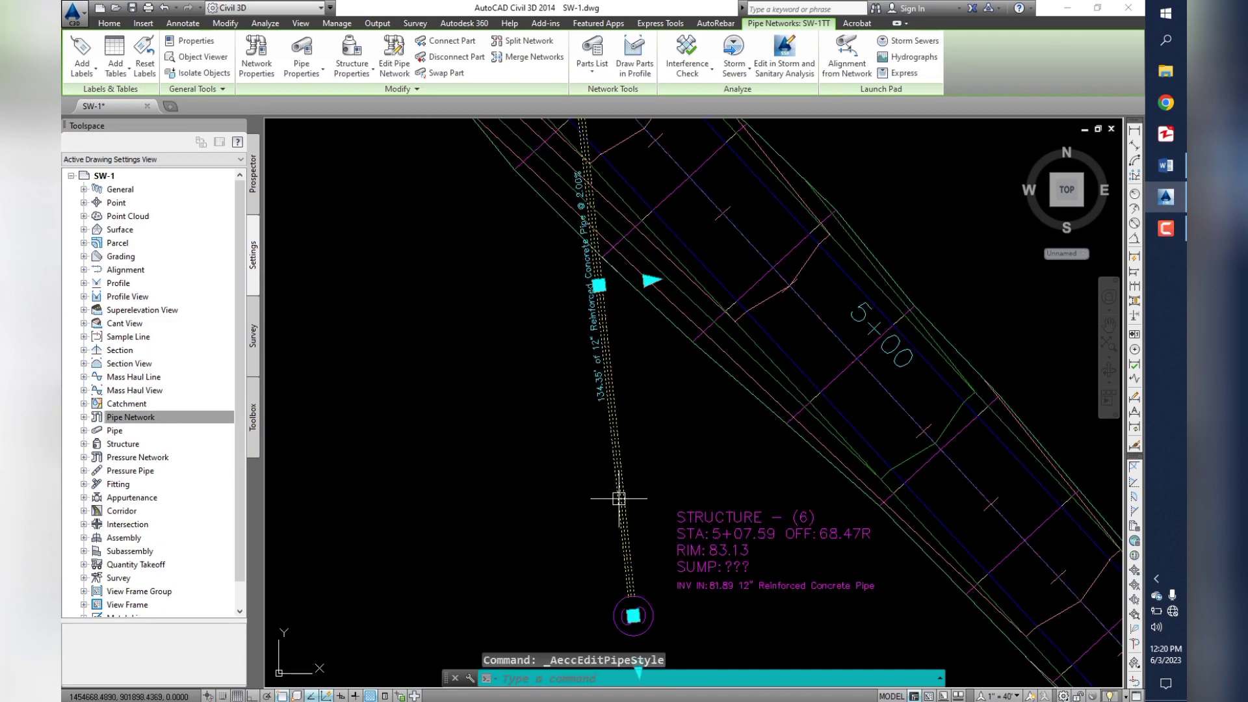
key("Escape")
scroll(618, 516, "up", 3)
scroll(621, 514, "up", 2)
scroll(641, 479, "down", 5)
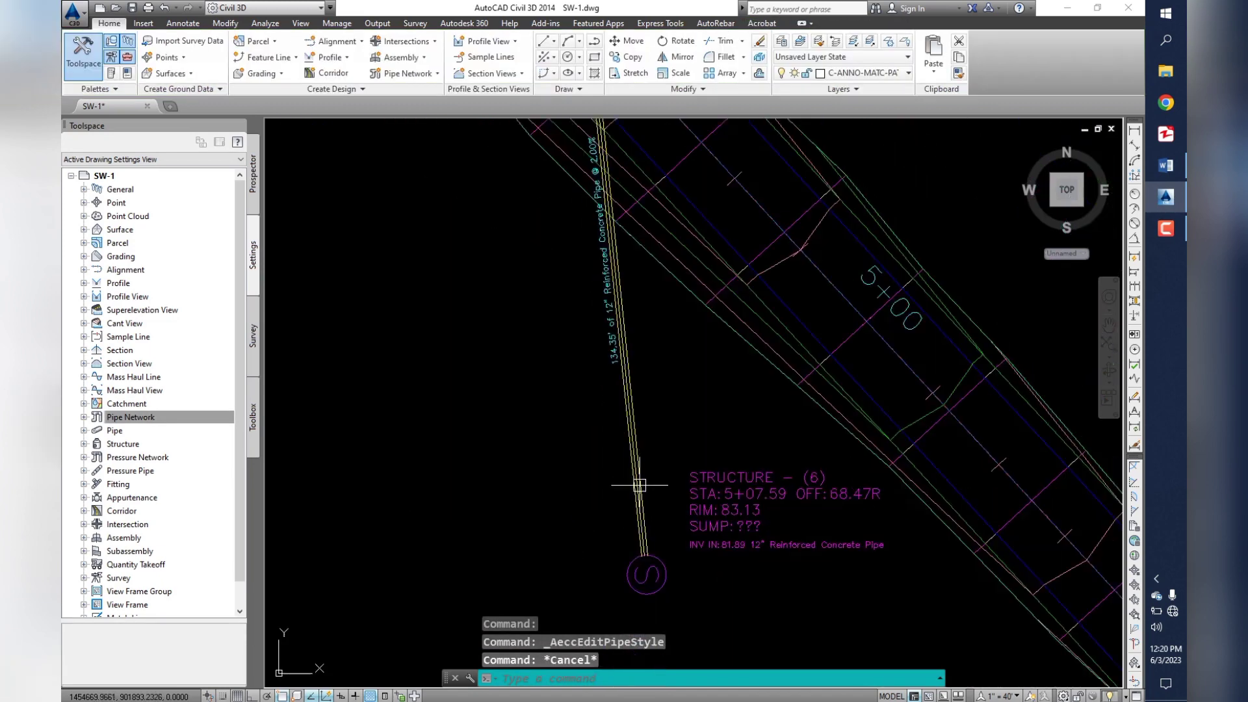
scroll(640, 496, "down", 2)
scroll(607, 286, "up", 3)
scroll(607, 286, "up", 5)
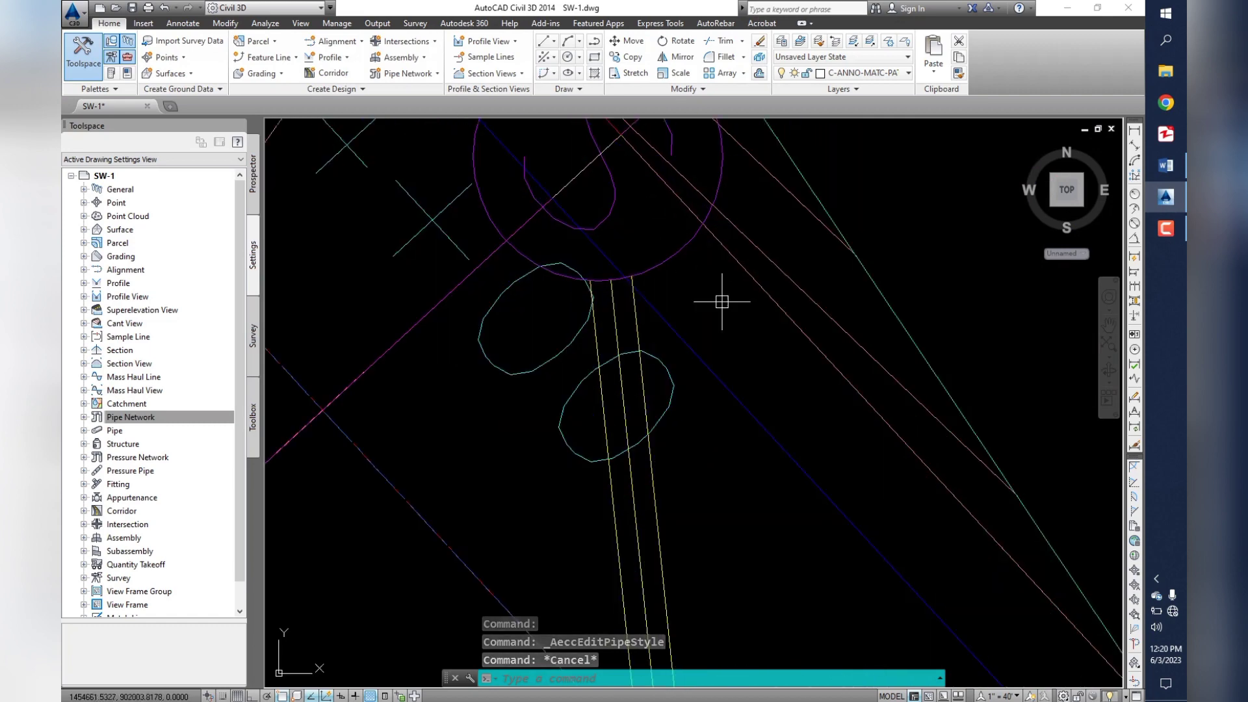
scroll(758, 404, "down", 3)
scroll(758, 412, "down", 2)
scroll(528, 273, "up", 2)
scroll(624, 273, "up", 3)
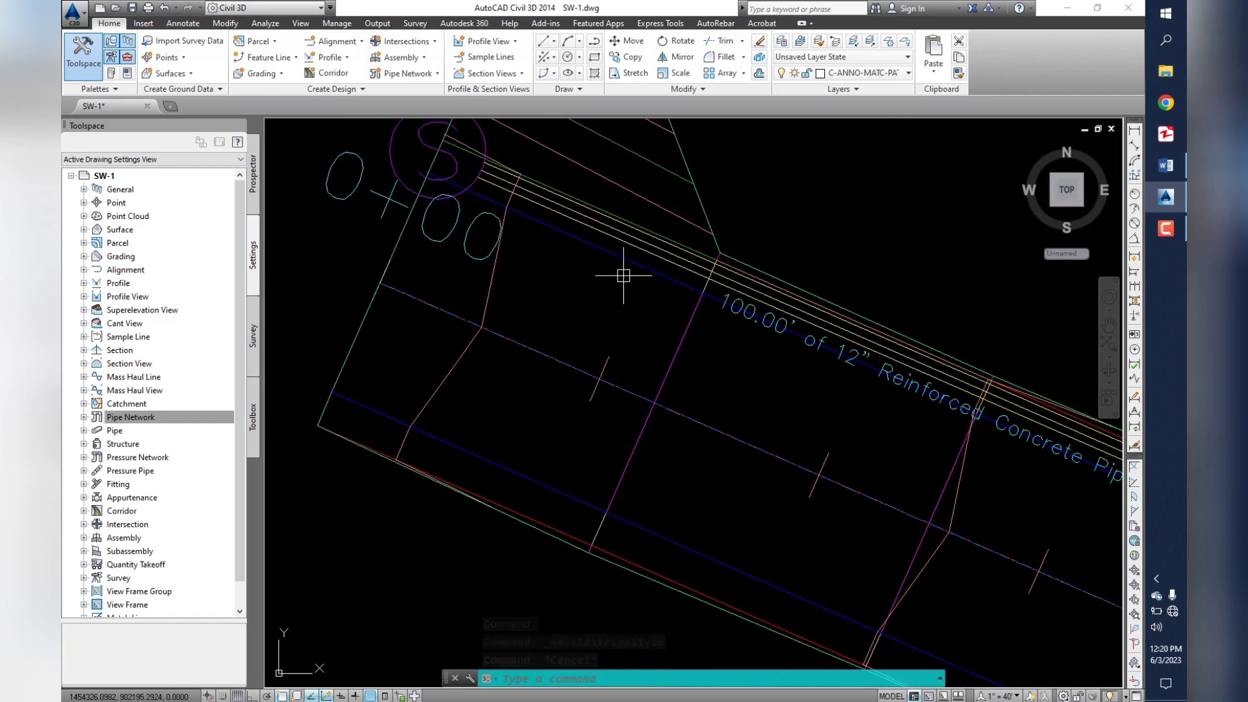
scroll(558, 197, "up", 2)
scroll(557, 221, "down", 2)
scroll(559, 250, "up", 2)
left_click(563, 247)
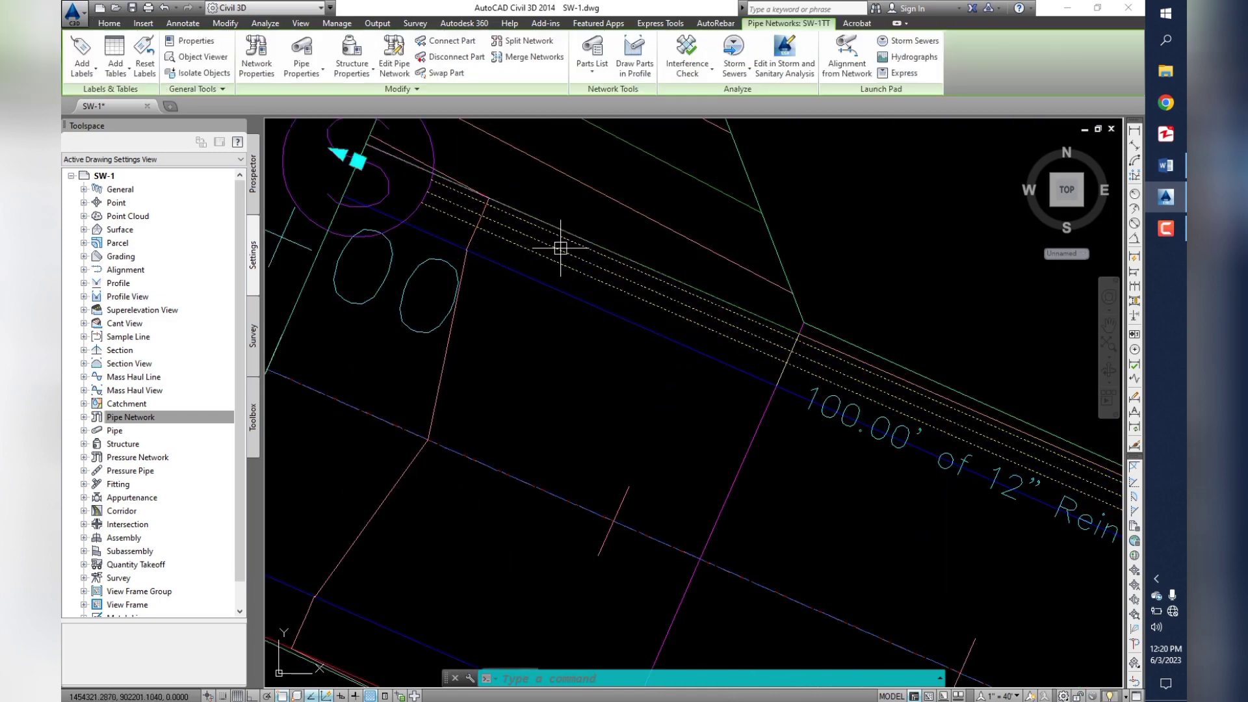
left_click(303, 70)
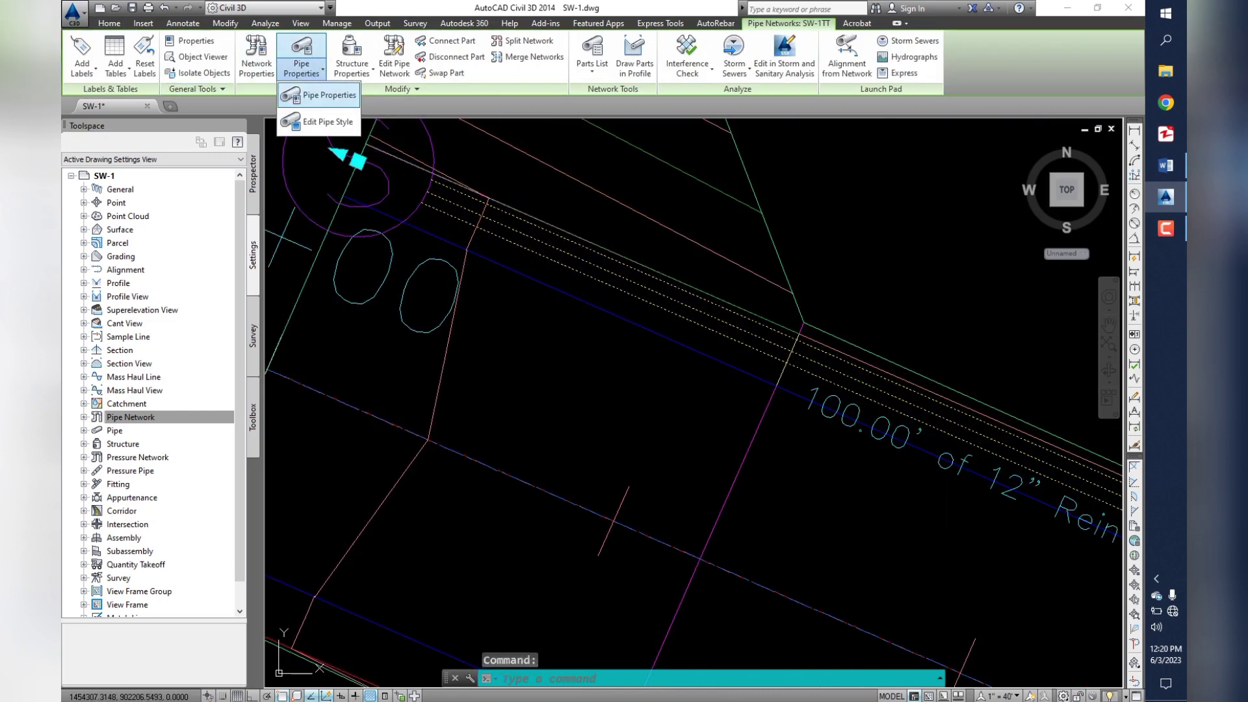
left_click(319, 93)
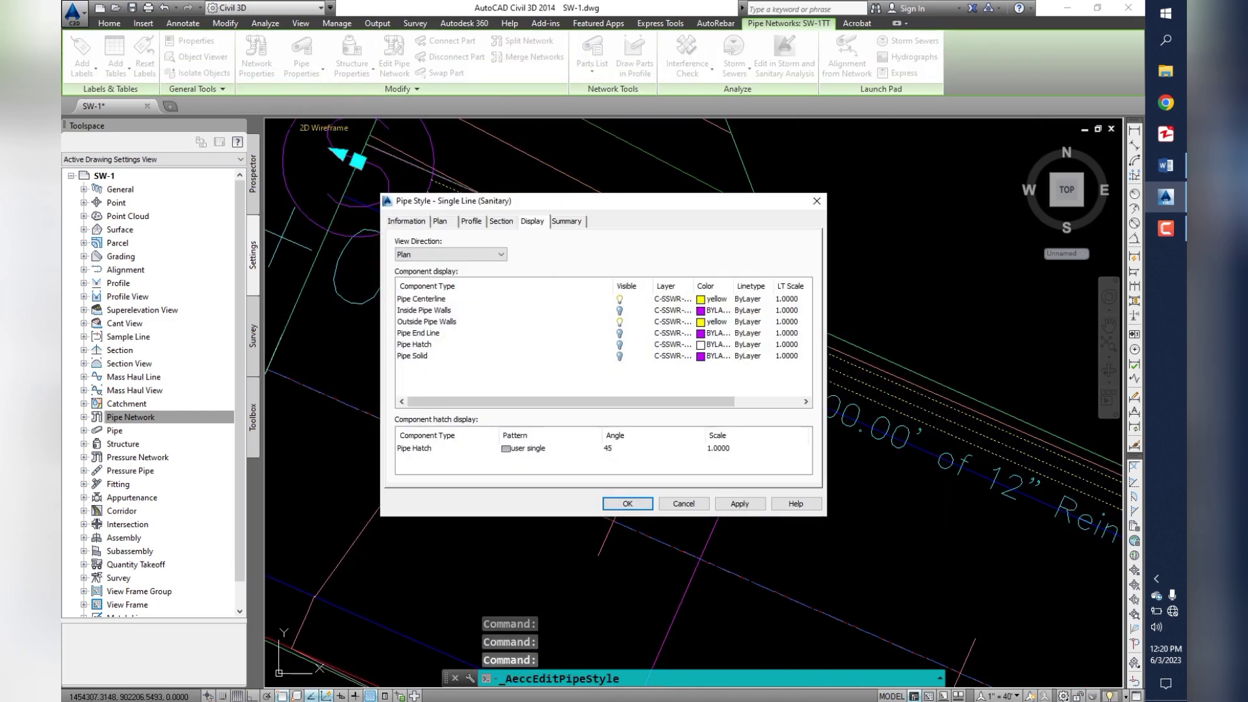
left_click(620, 299)
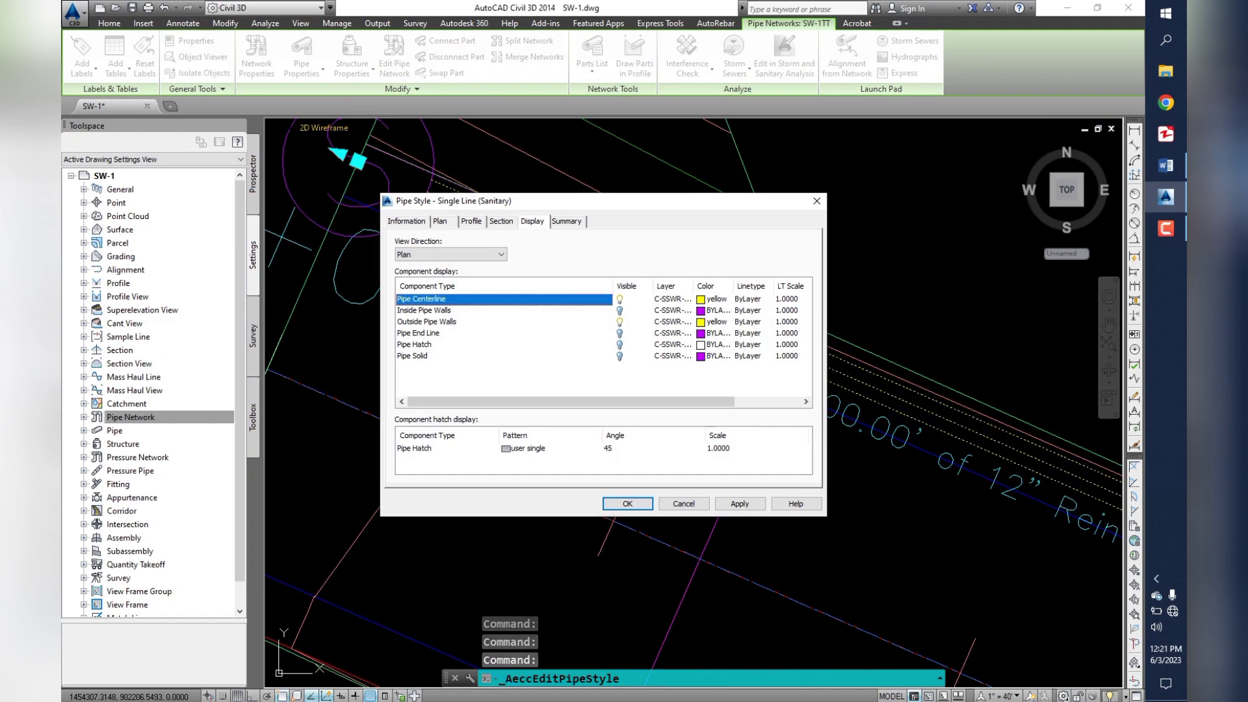
left_click(740, 504)
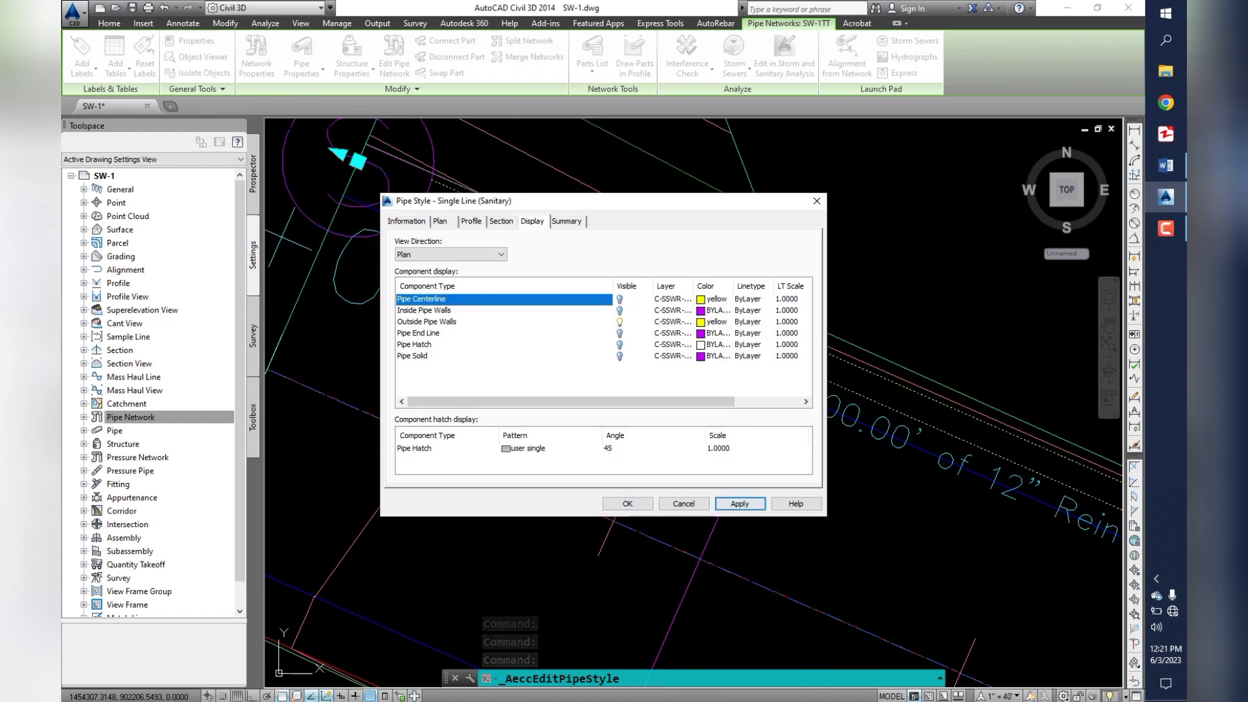
left_click(683, 504)
- Clear the selection and select the structure at the pipe's lower end
key("Escape")
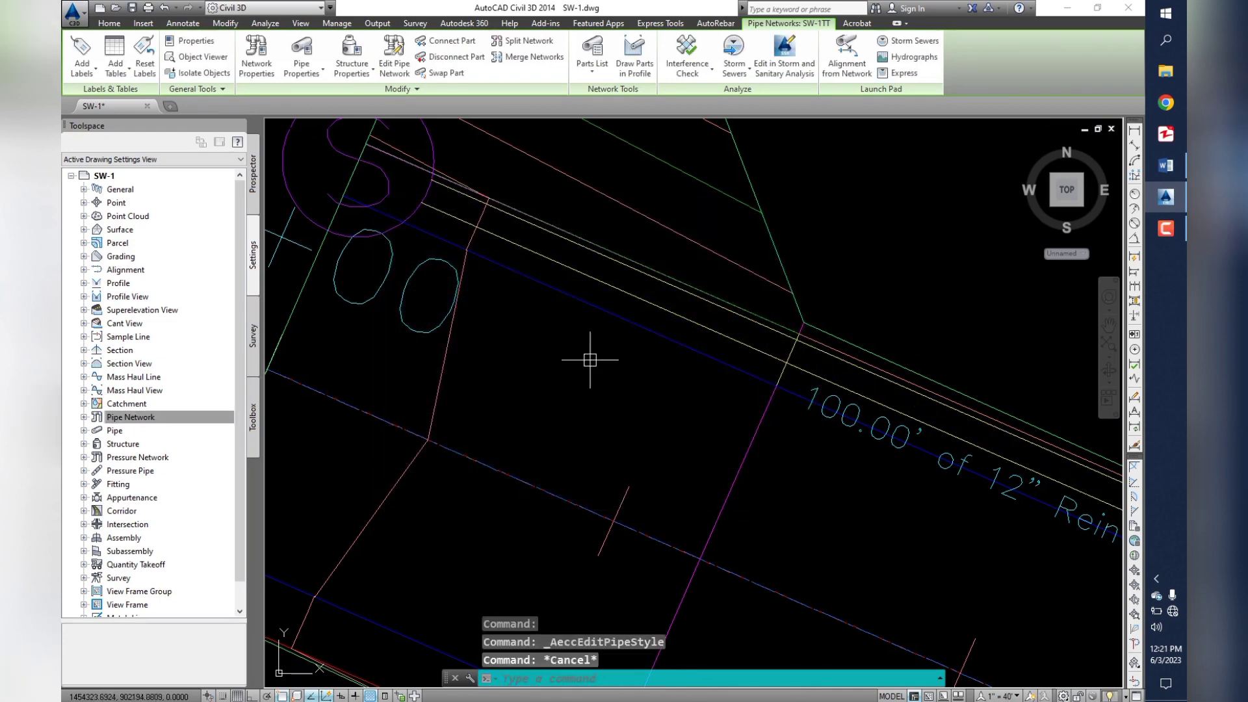
scroll(585, 355, "down", 3)
scroll(588, 351, "down", 3)
scroll(597, 344, "down", 3)
scroll(806, 579, "up", 3)
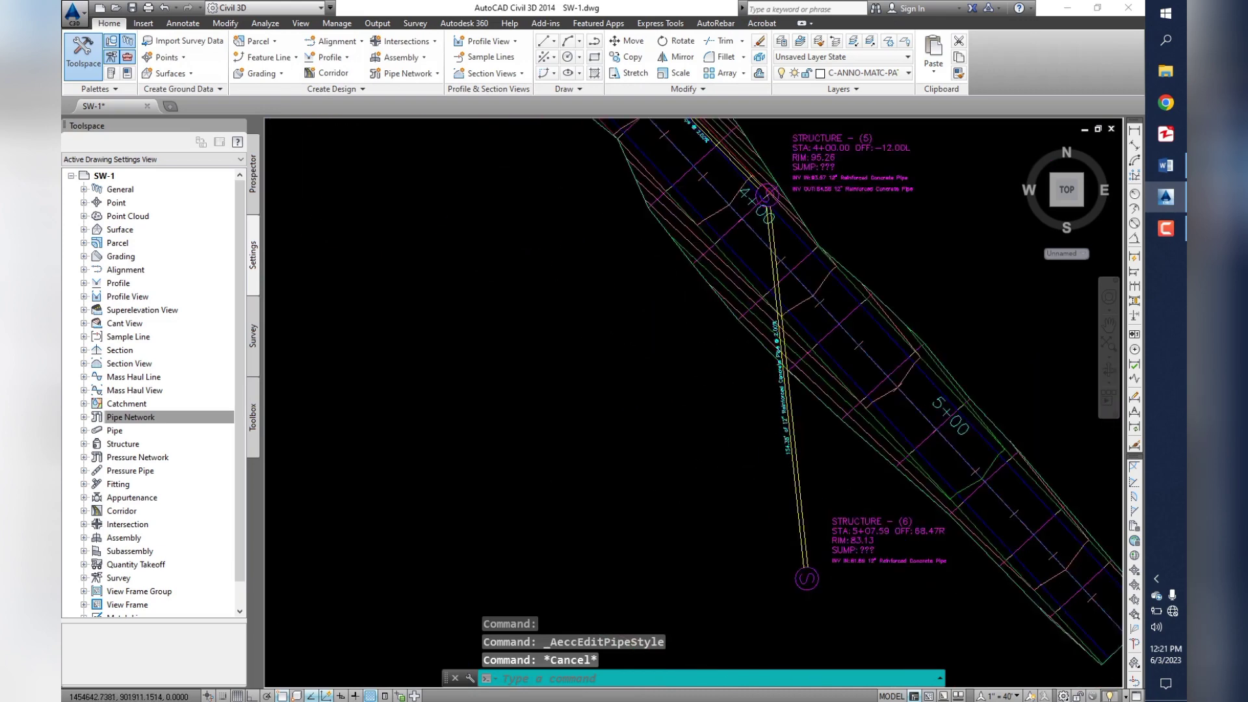
scroll(823, 588, "up", 3)
scroll(829, 591, "up", 2)
scroll(832, 595, "down", 1)
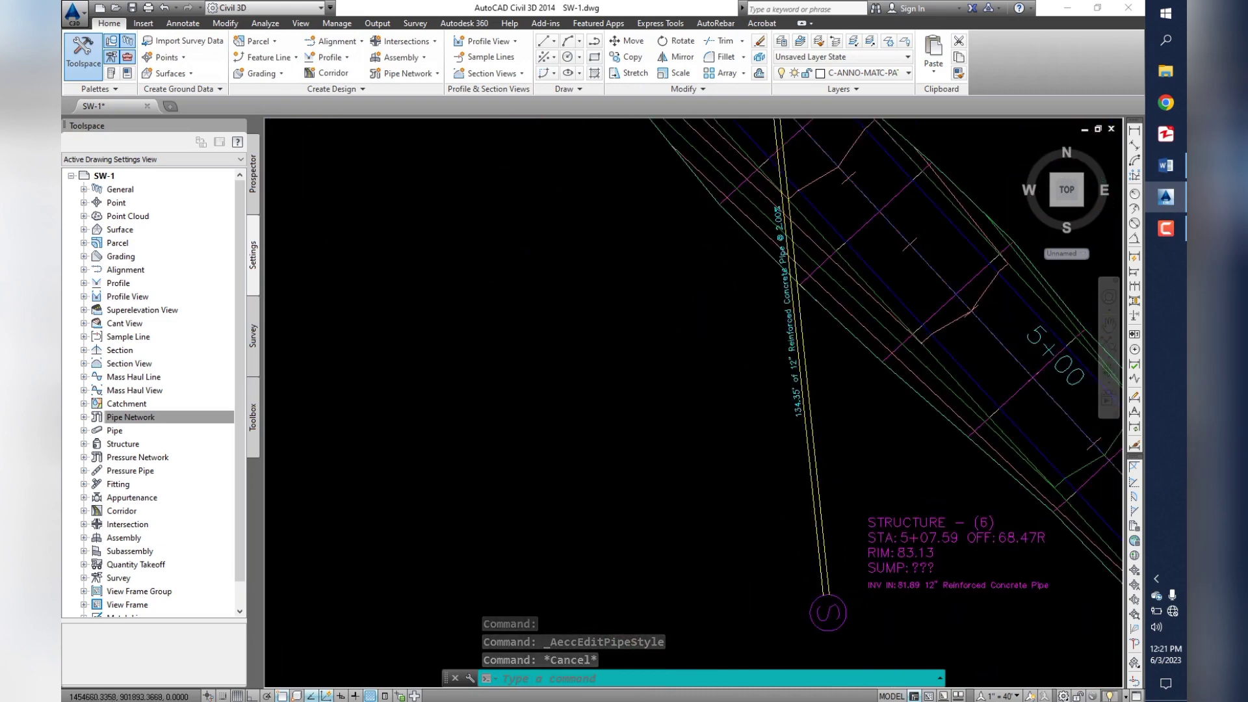
scroll(816, 594, "up", 3)
left_click(801, 566)
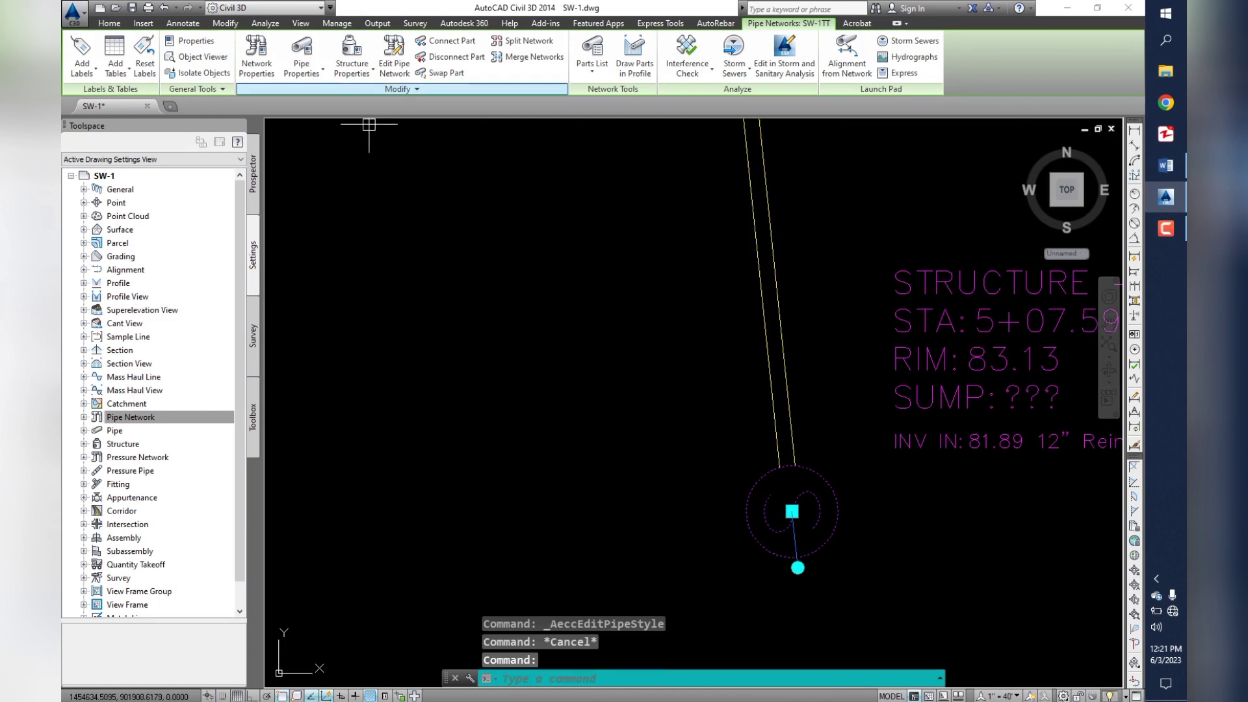
- Set the Sanitary Sewer Manhole style's plan Structure colour to red
left_click(352, 69)
left_click(380, 121)
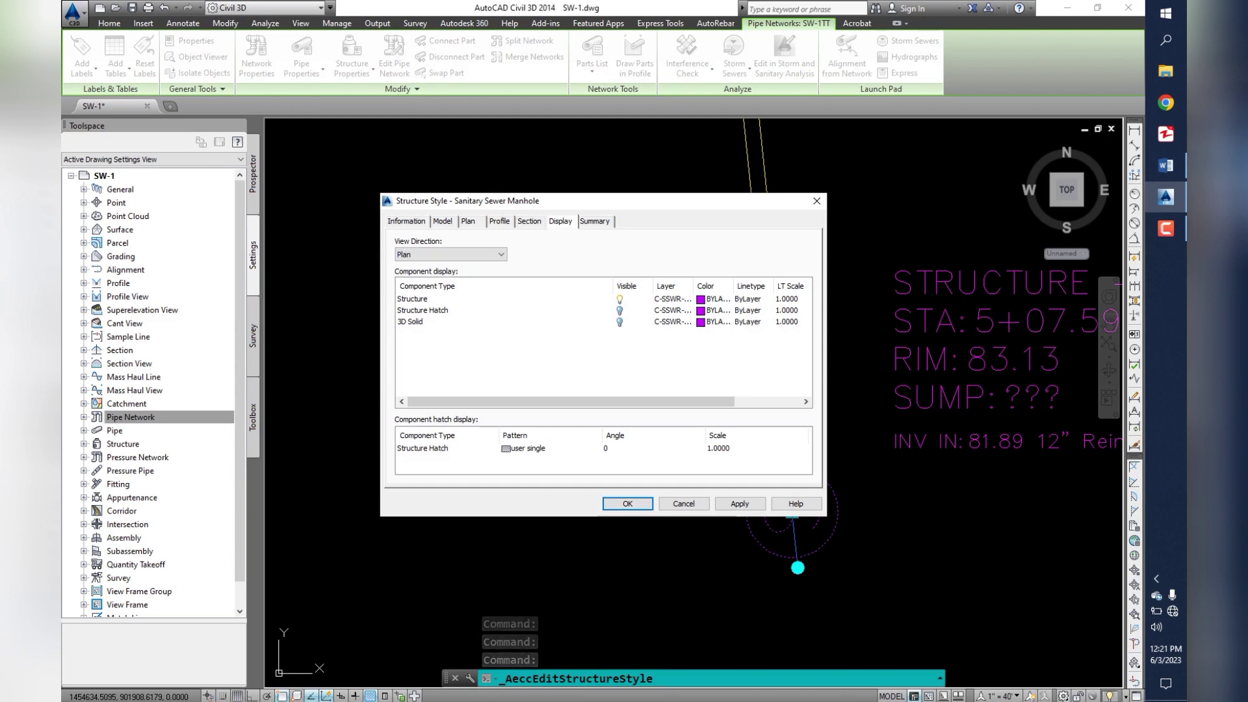
left_click(412, 298)
left_click(523, 388)
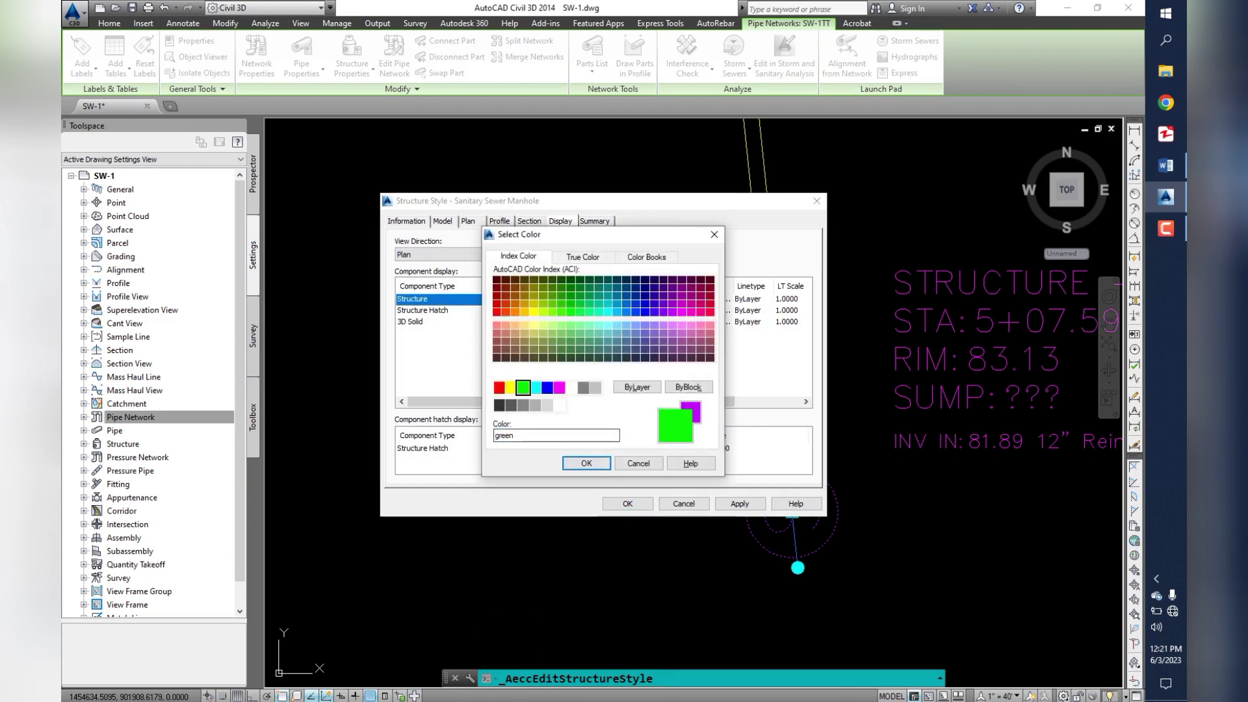
left_click(500, 387)
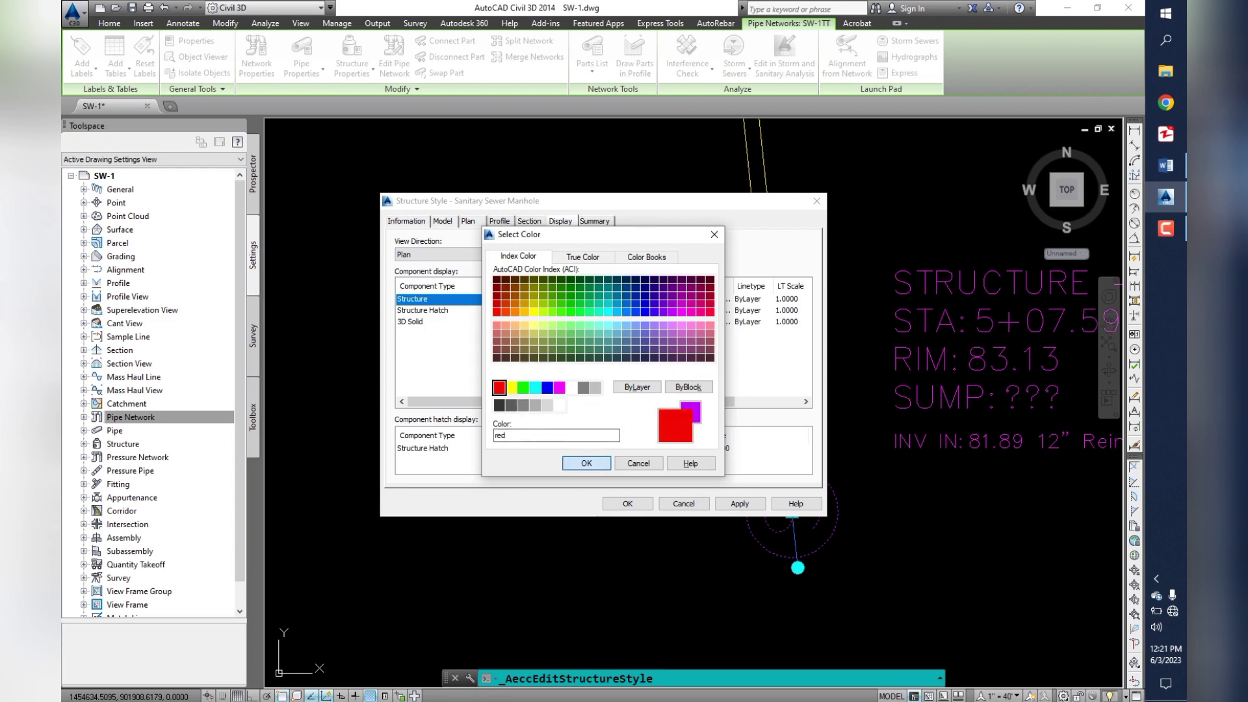
left_click(586, 463)
- Set the structure colour to red for the Profile view direction and save the style
left_click(450, 254)
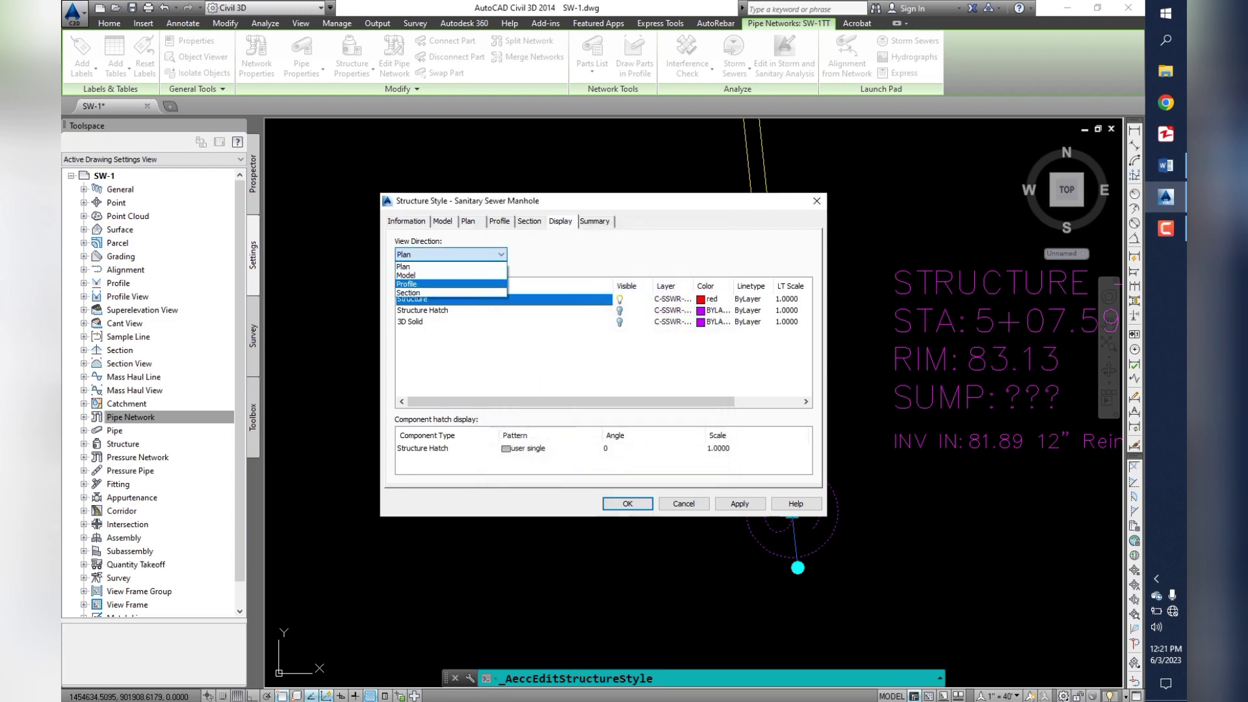
left_click(416, 284)
left_click(700, 299)
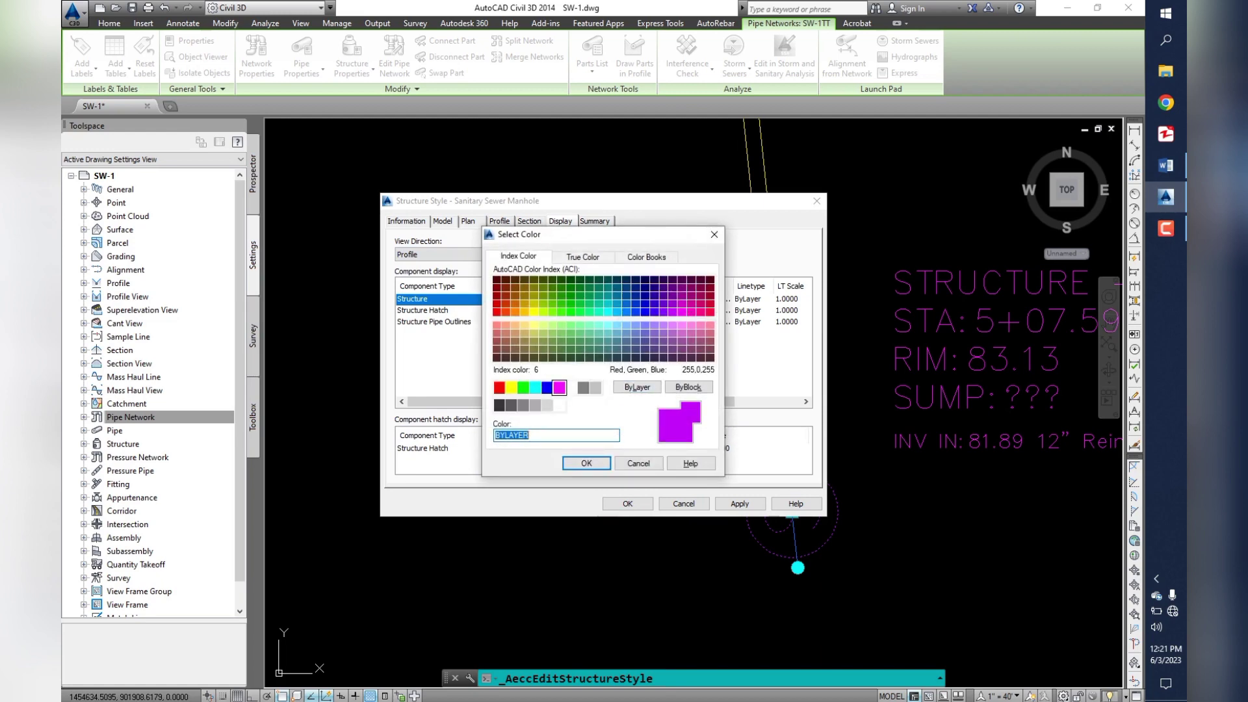
left_click(500, 388)
left_click(586, 463)
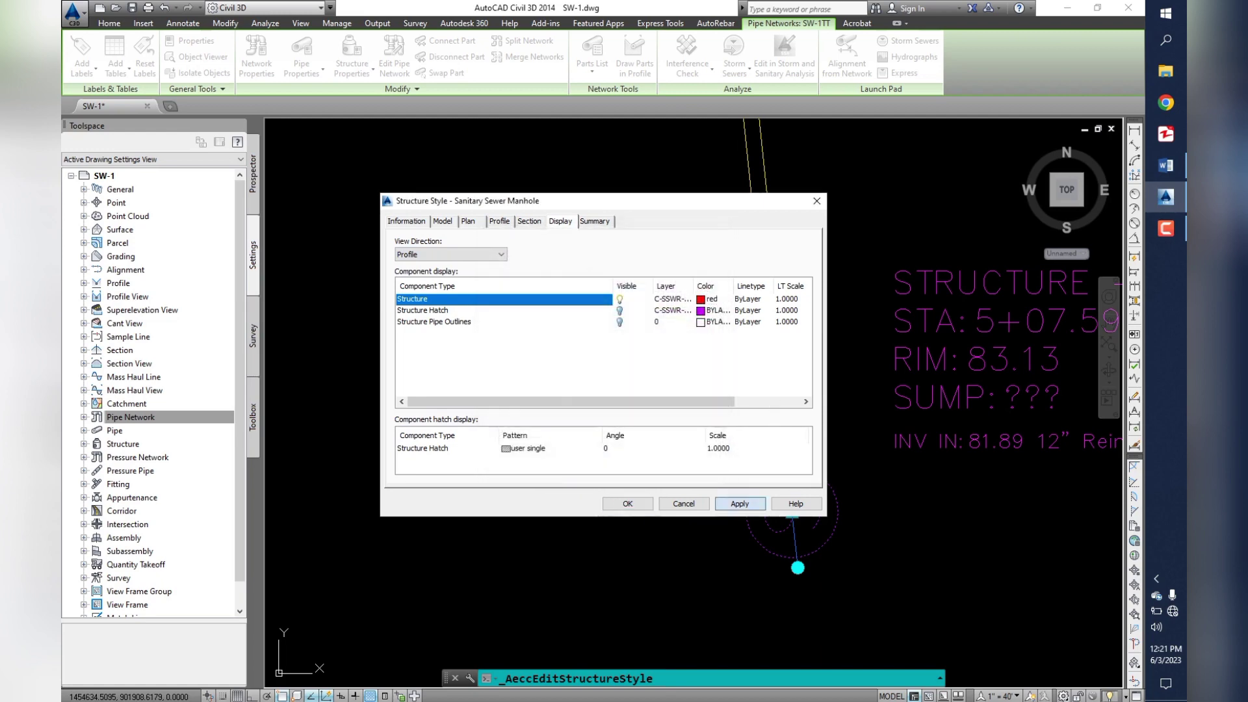
left_click(627, 504)
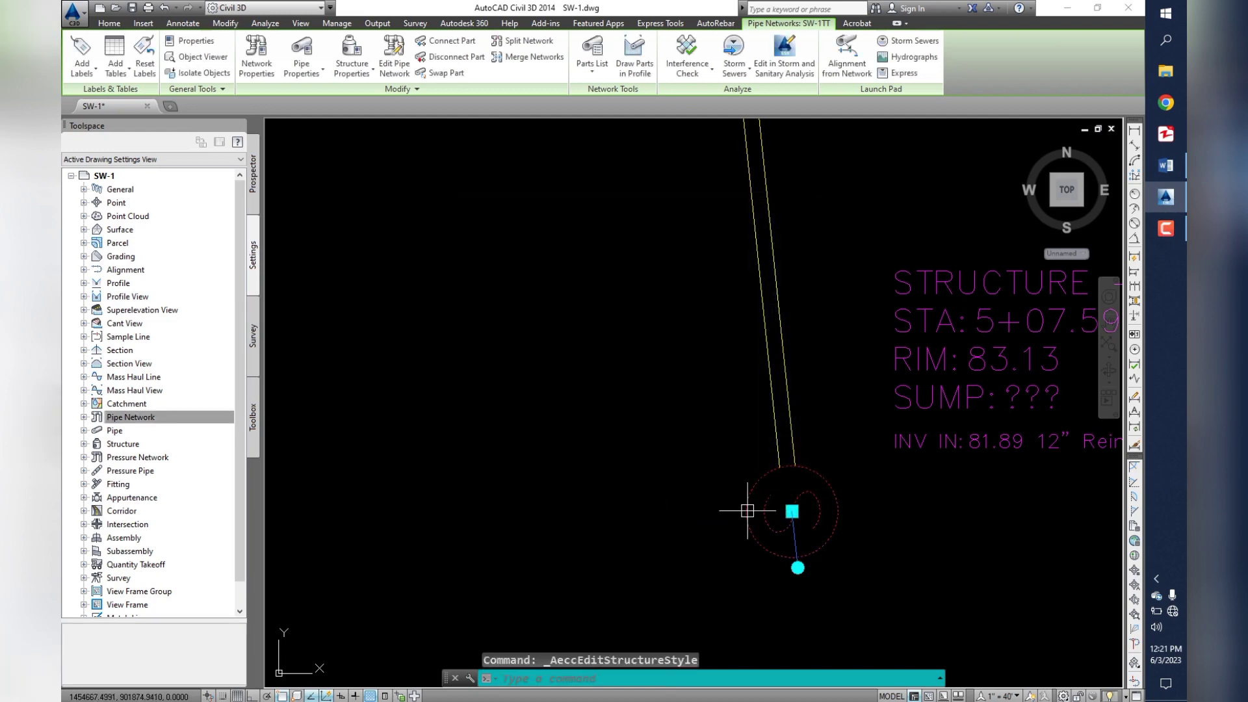
- Clear the selection and pan the drawing to centre Structure (2)
key("Escape")
key("Escape")
scroll(728, 515, "down", 5)
scroll(659, 460, "down", 3)
scroll(557, 329, "up", 3)
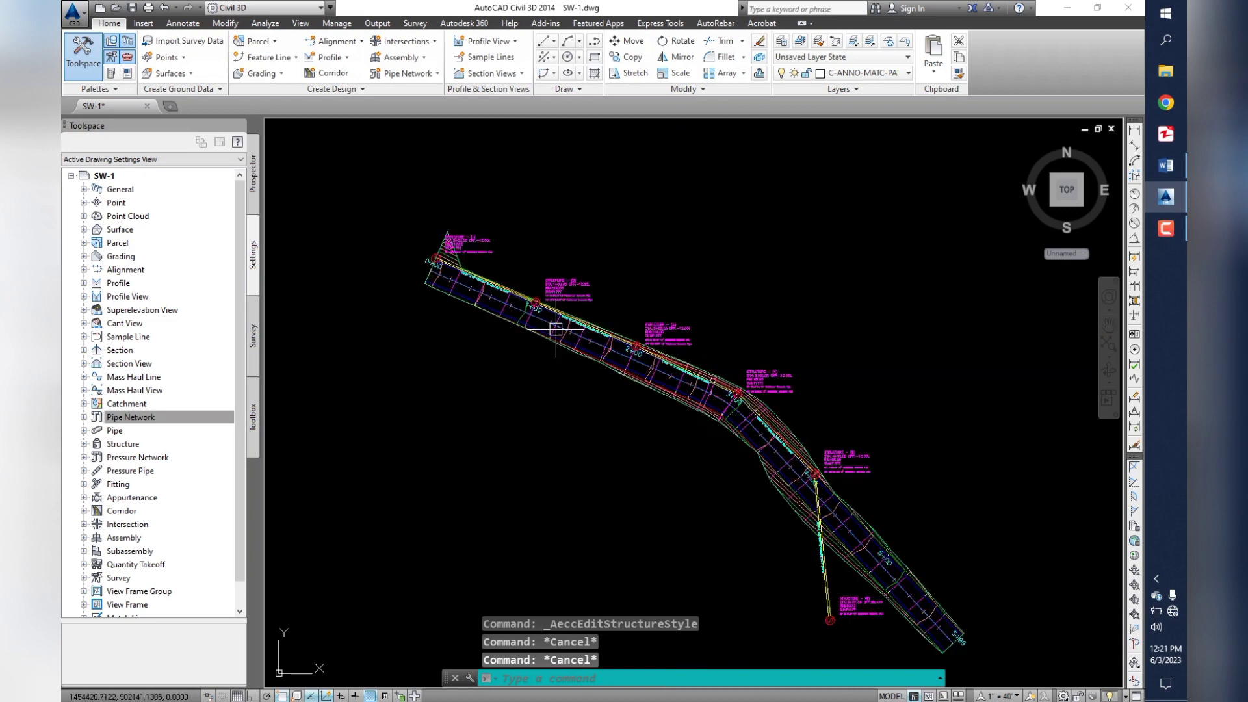
scroll(543, 271, "up", 3)
scroll(731, 366, "up", 3)
middle_click_drag(787, 342, 683, 278)
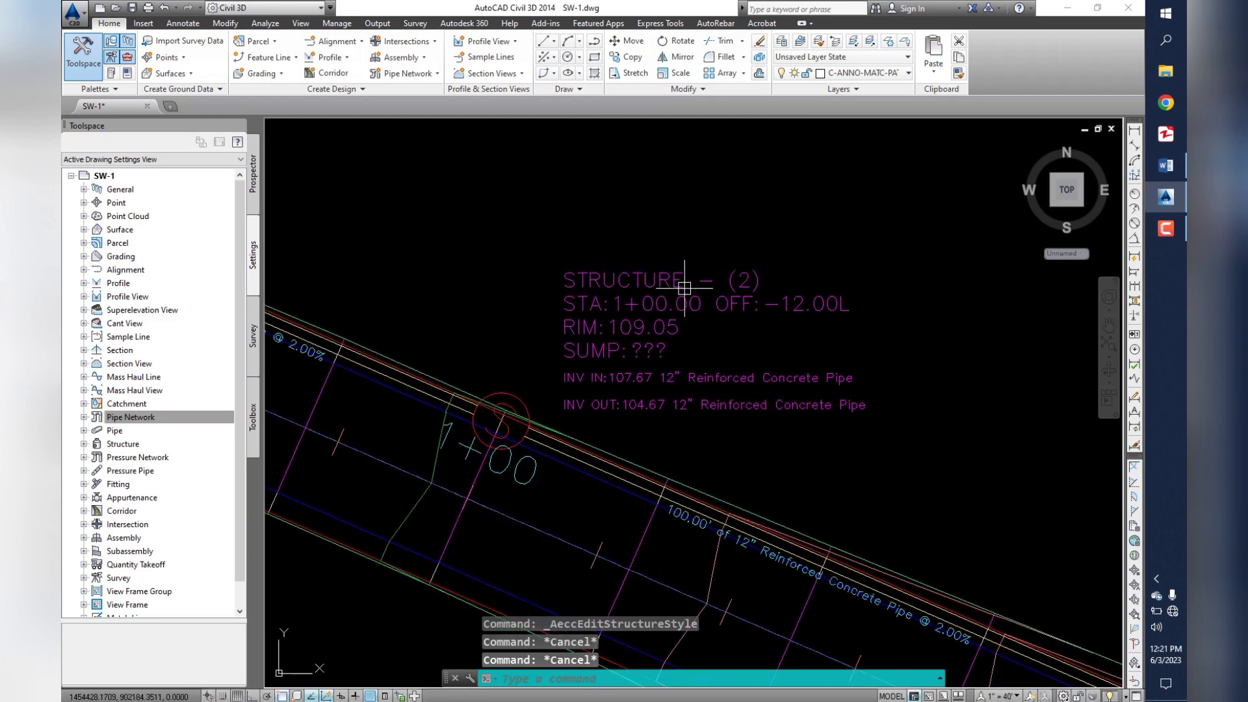
- List SW-1TT's six structures in Prospector, widen the panel, and start renaming Structure - (1)
left_click(253, 172)
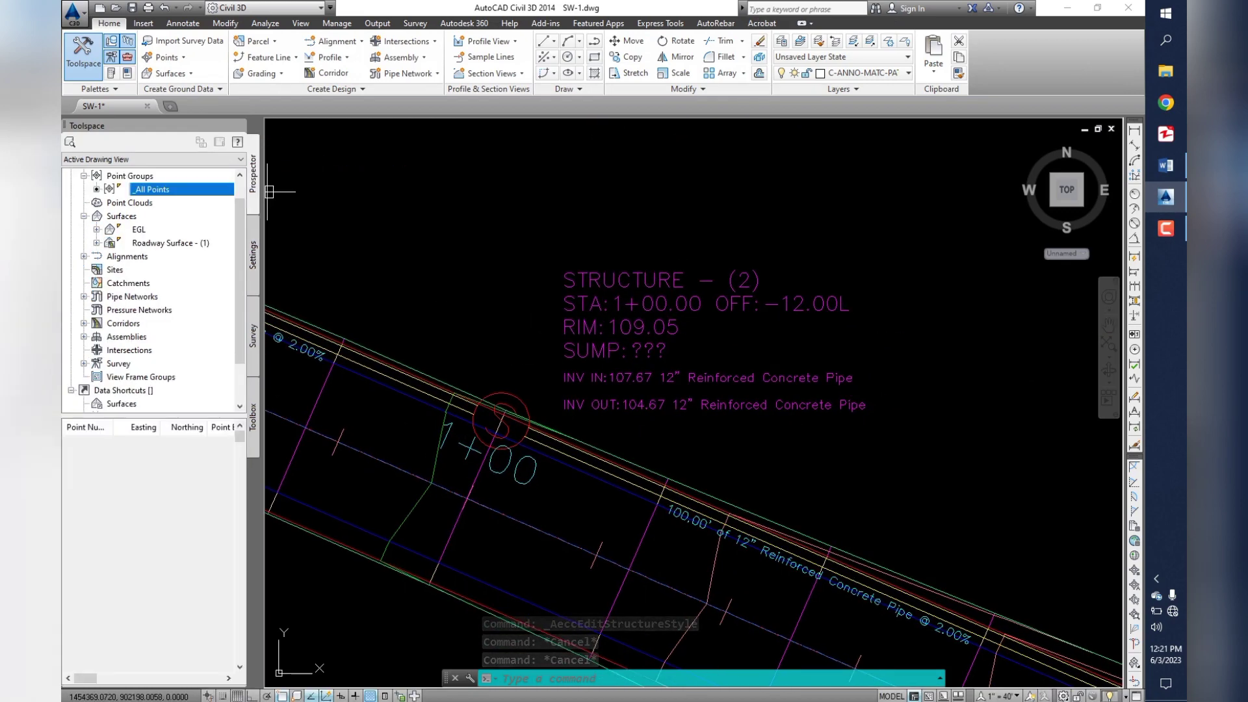
scroll(691, 437, "down", 5)
scroll(533, 374, "up", 4)
scroll(625, 352, "up", 3)
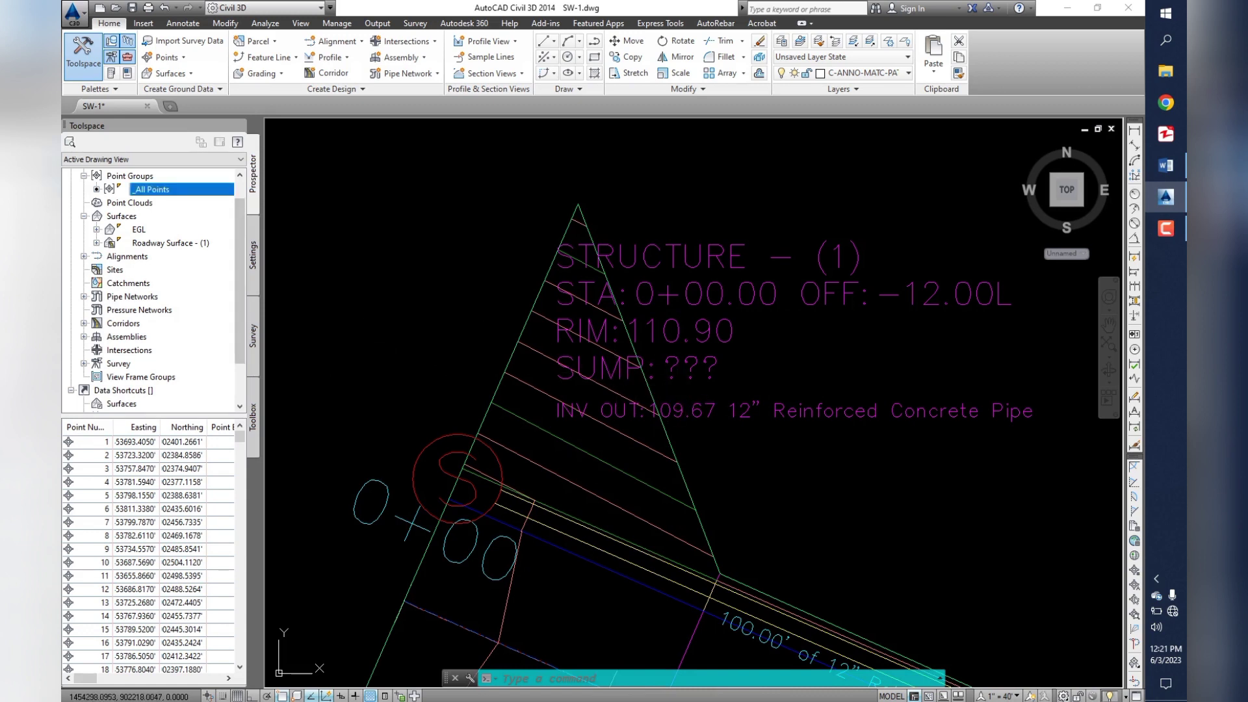
scroll(153, 286, "down", 1)
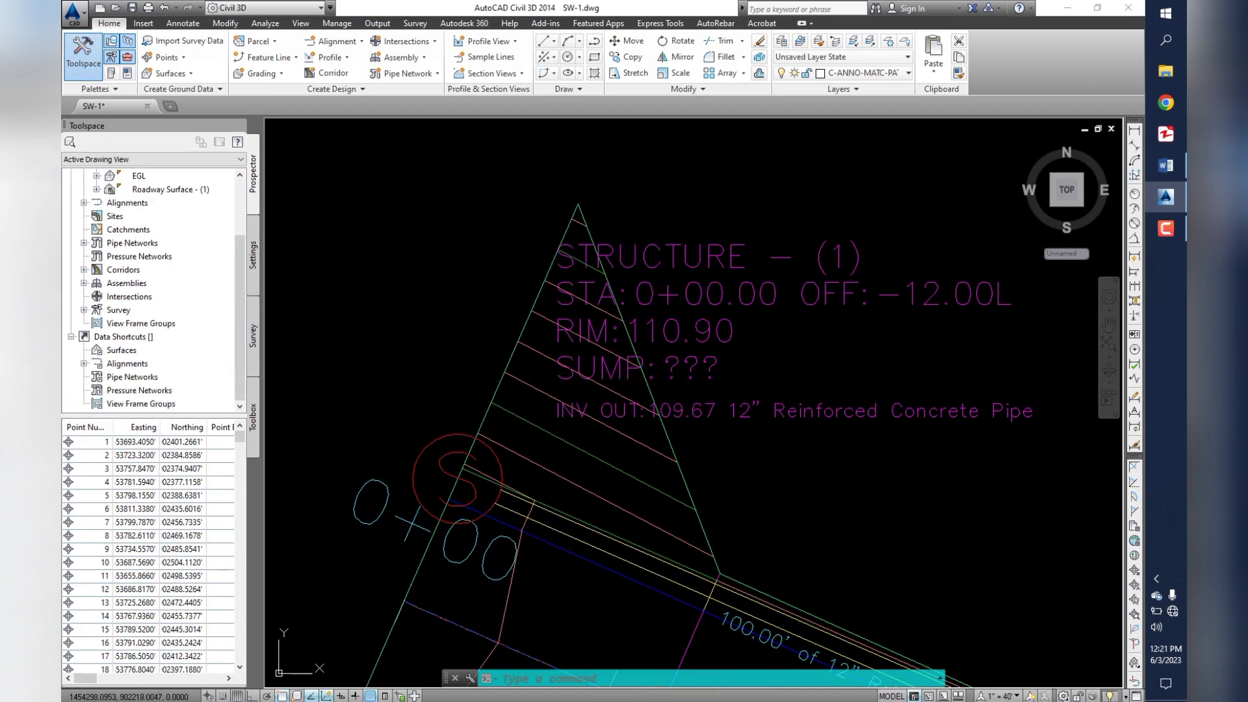
left_click(83, 243)
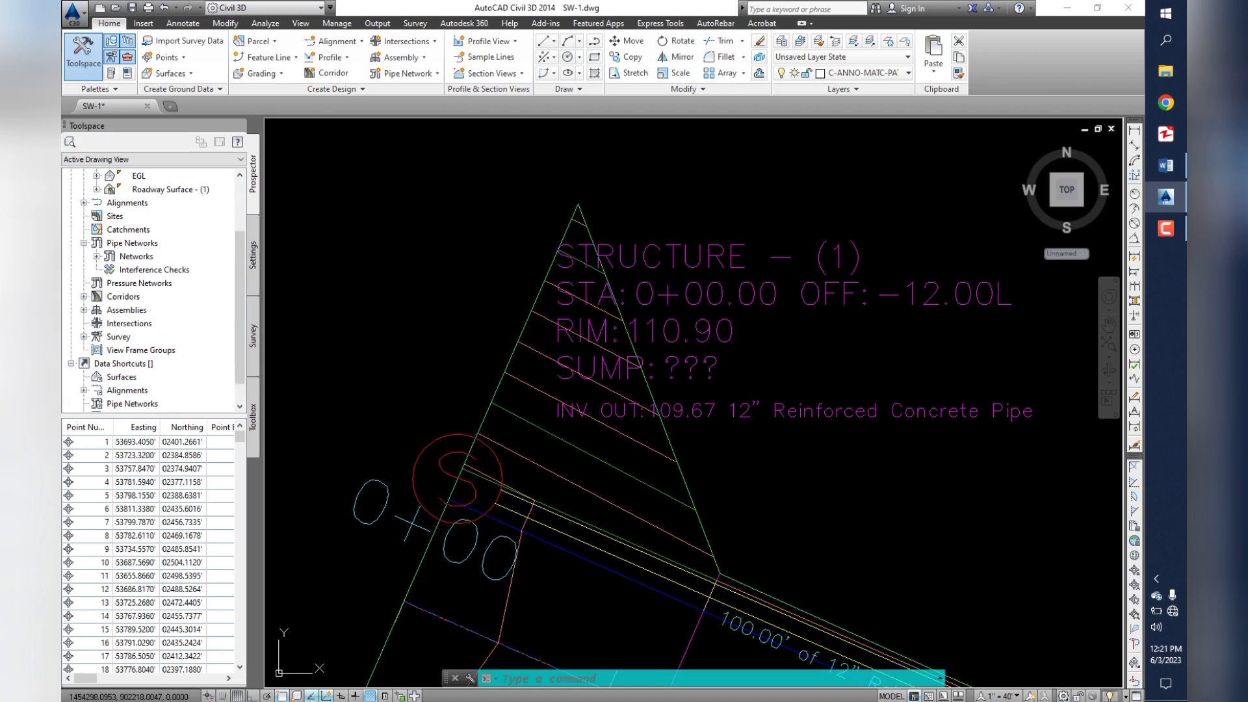
left_click(97, 256)
left_click(109, 269)
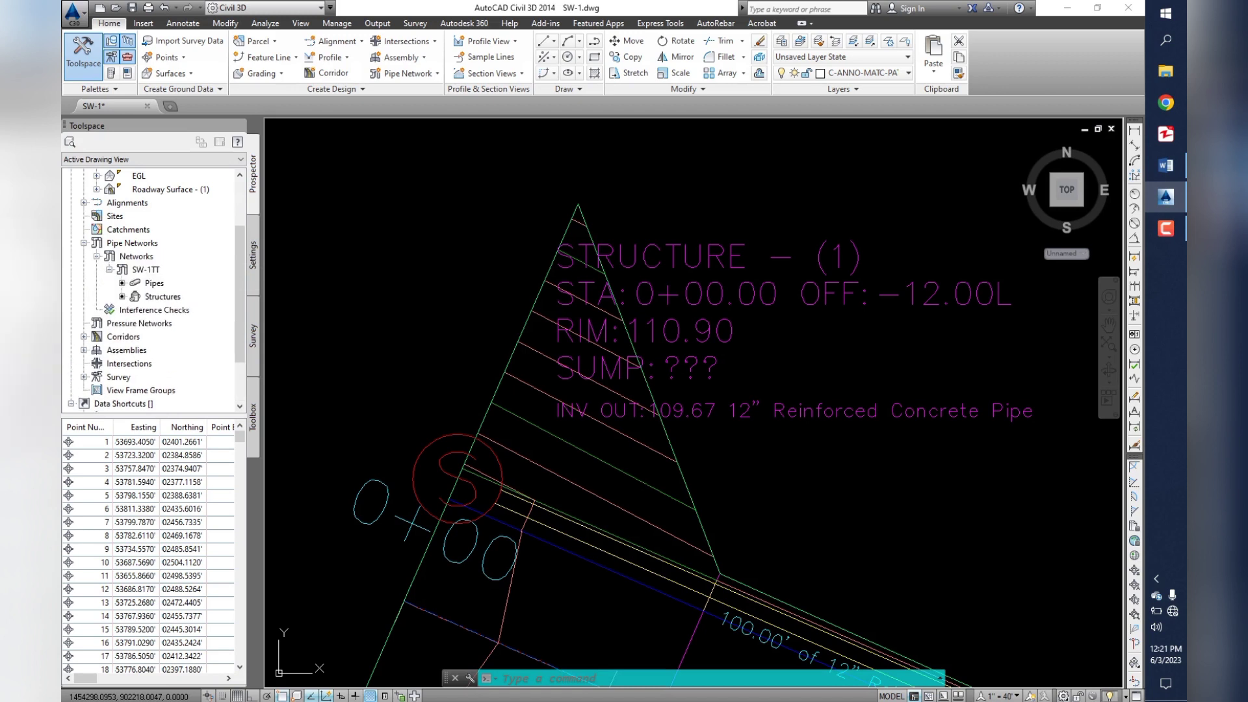
left_click(161, 296)
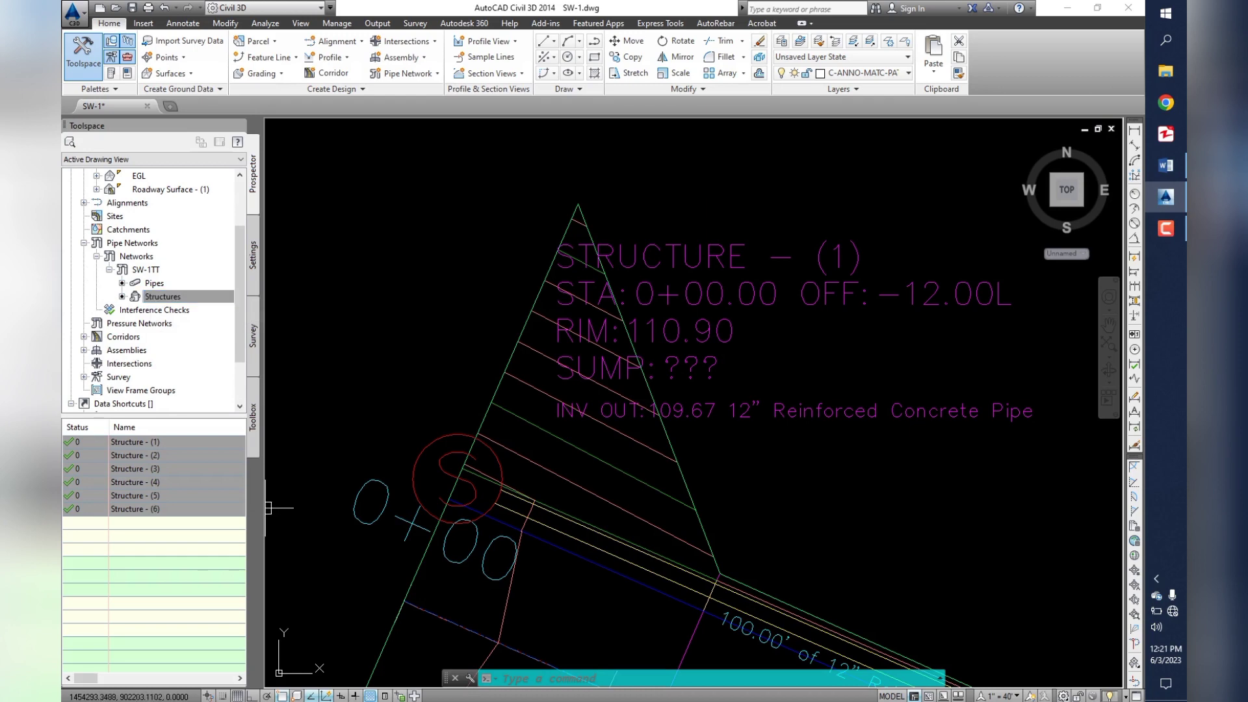
left_click_drag(265, 508, 558, 508)
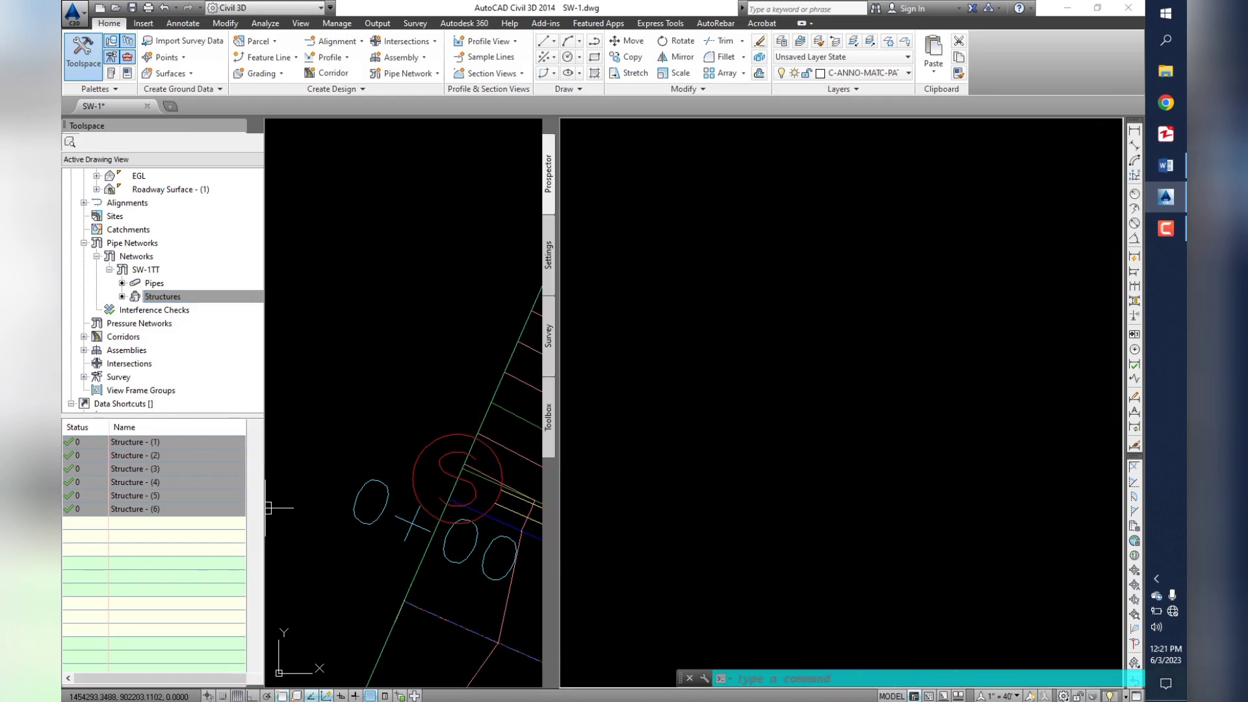
left_click(137, 442)
type("MH-1")
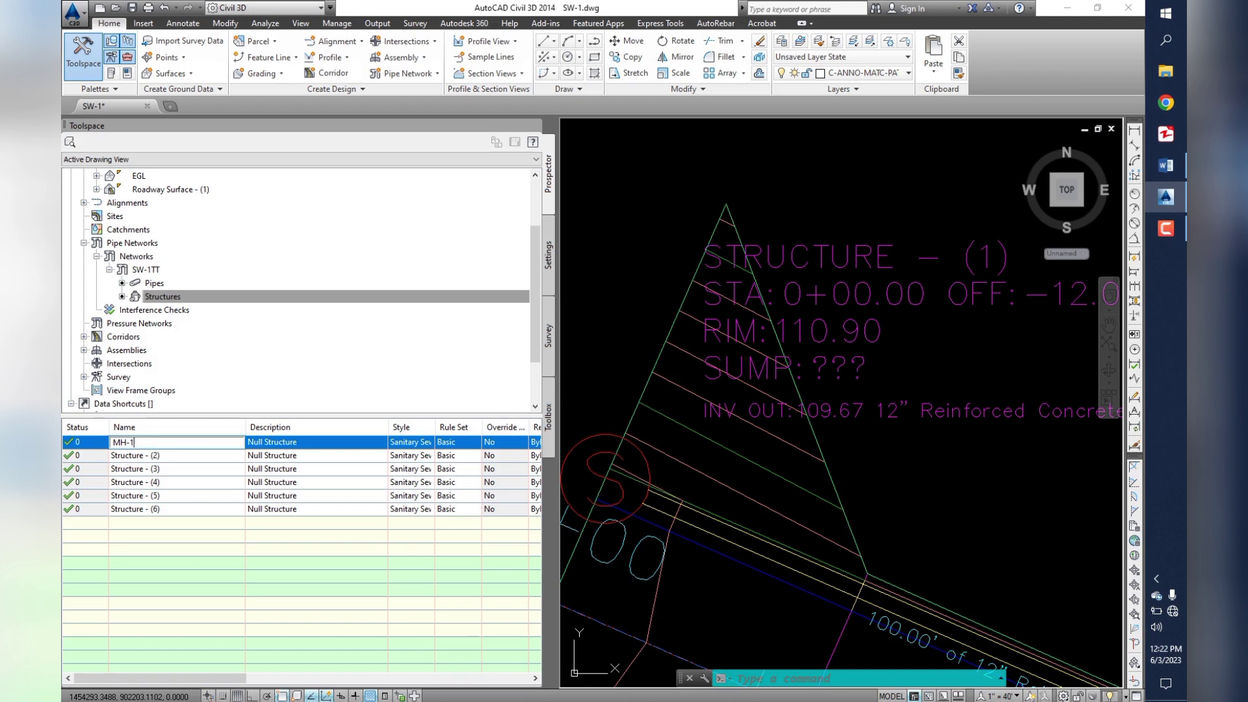
- Commit the name MH-1 for Structure - (1)
key("Return")
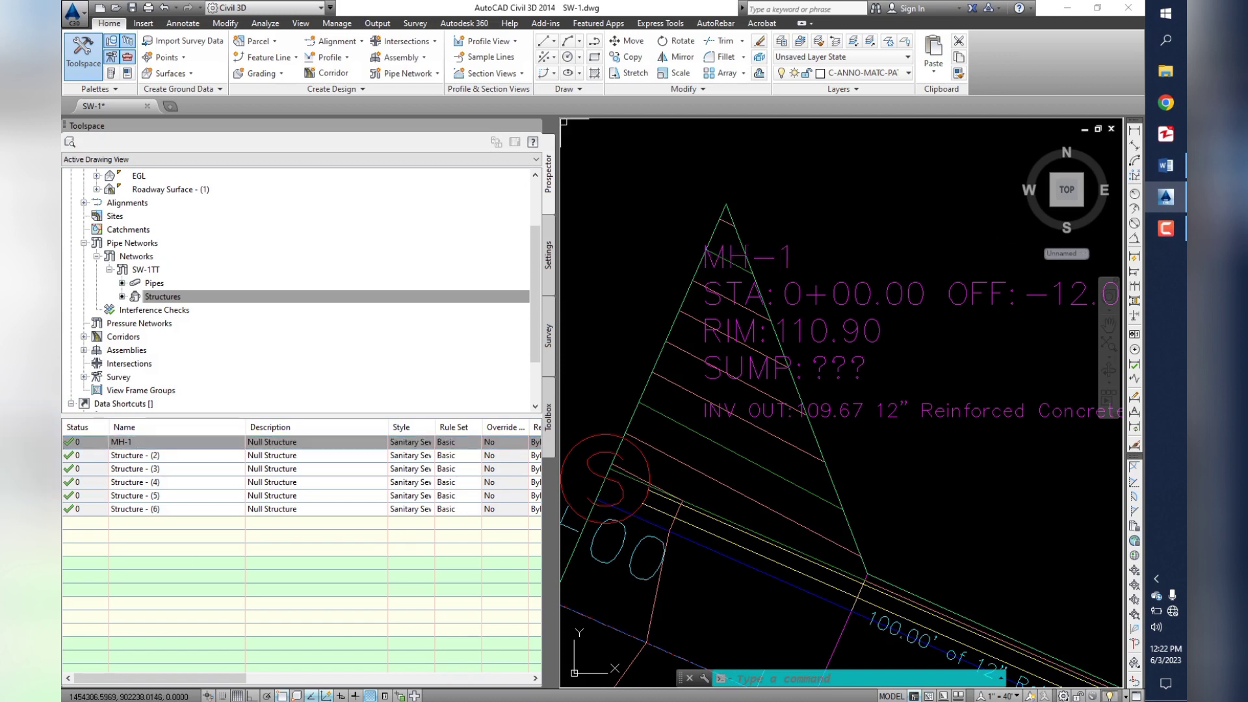
key("ctrl+c")
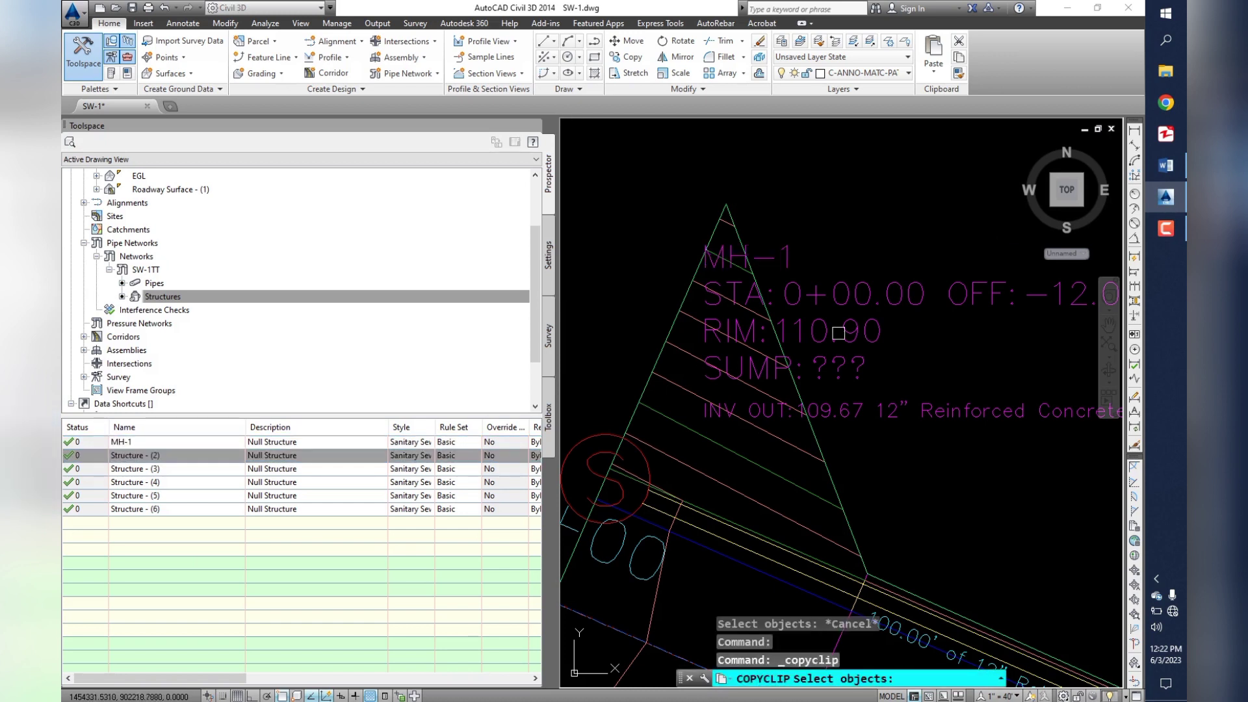
key("F2")
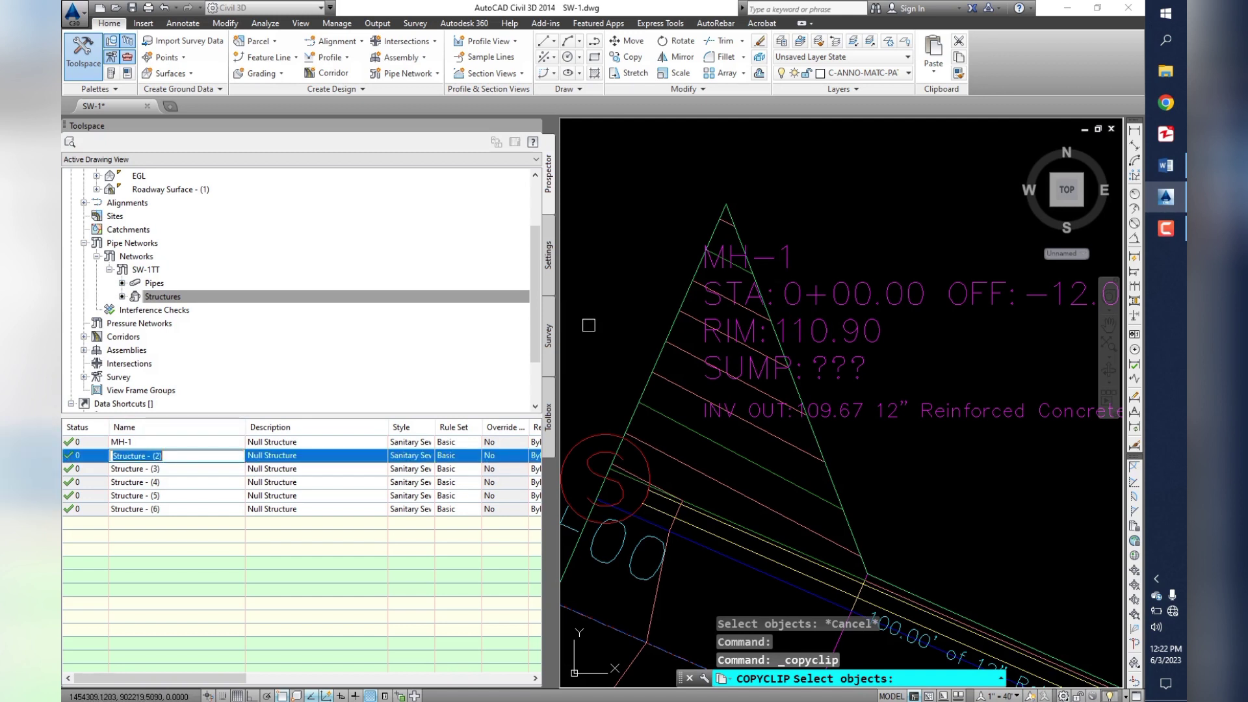
key("Up")
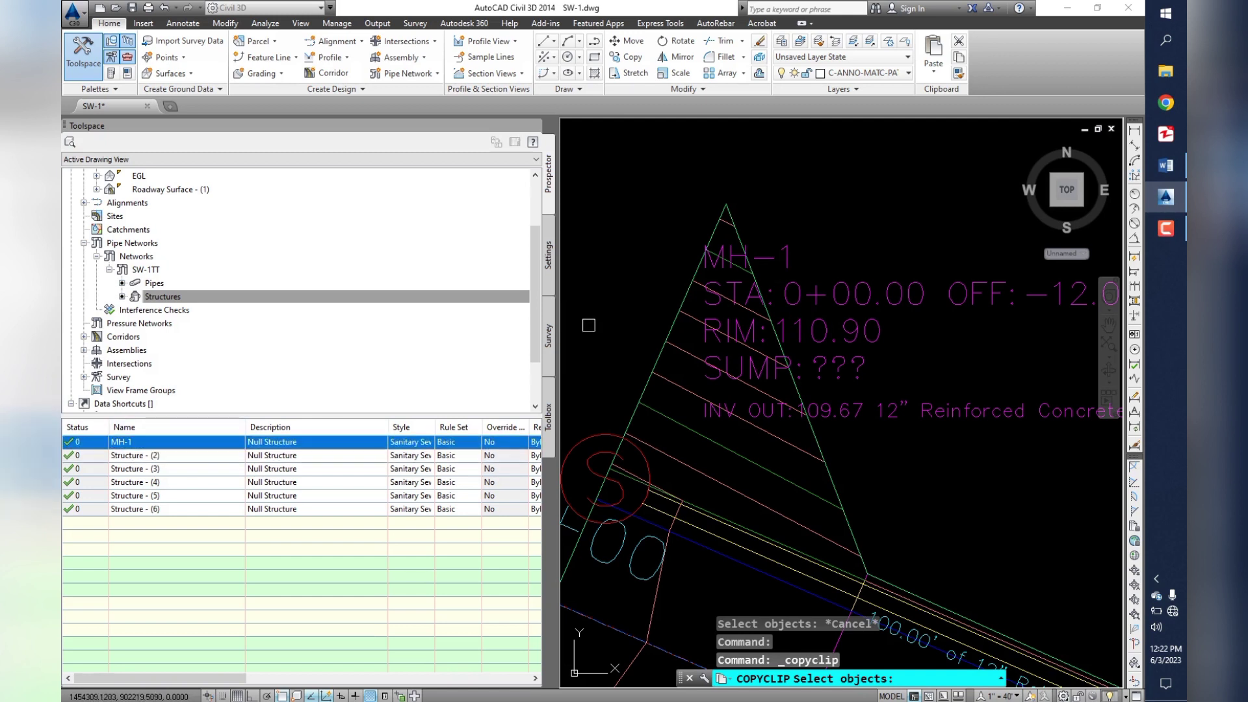
key("F2")
key("shift+F10")
key("Down")
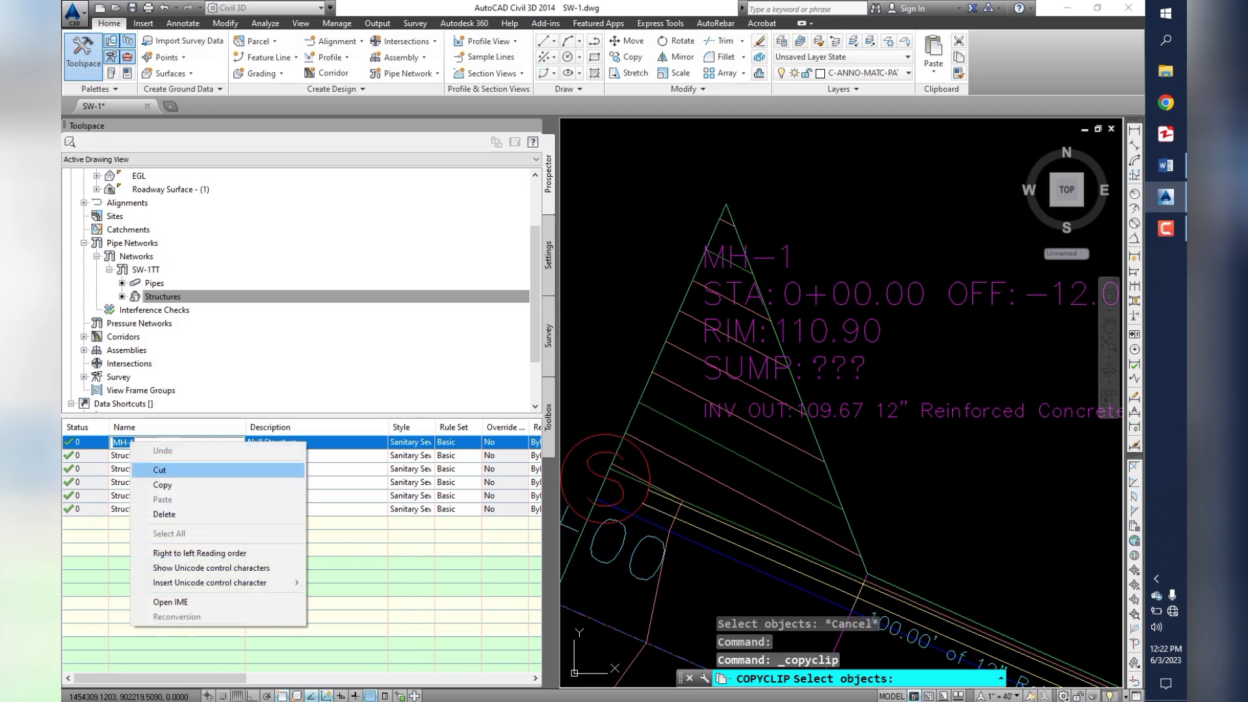
key("Down")
key("Return")
key("Return")
- Rename Structures (2) through (6) to MH-2, MH-3, MH-4, MH-5 and MH-6
key("F2")
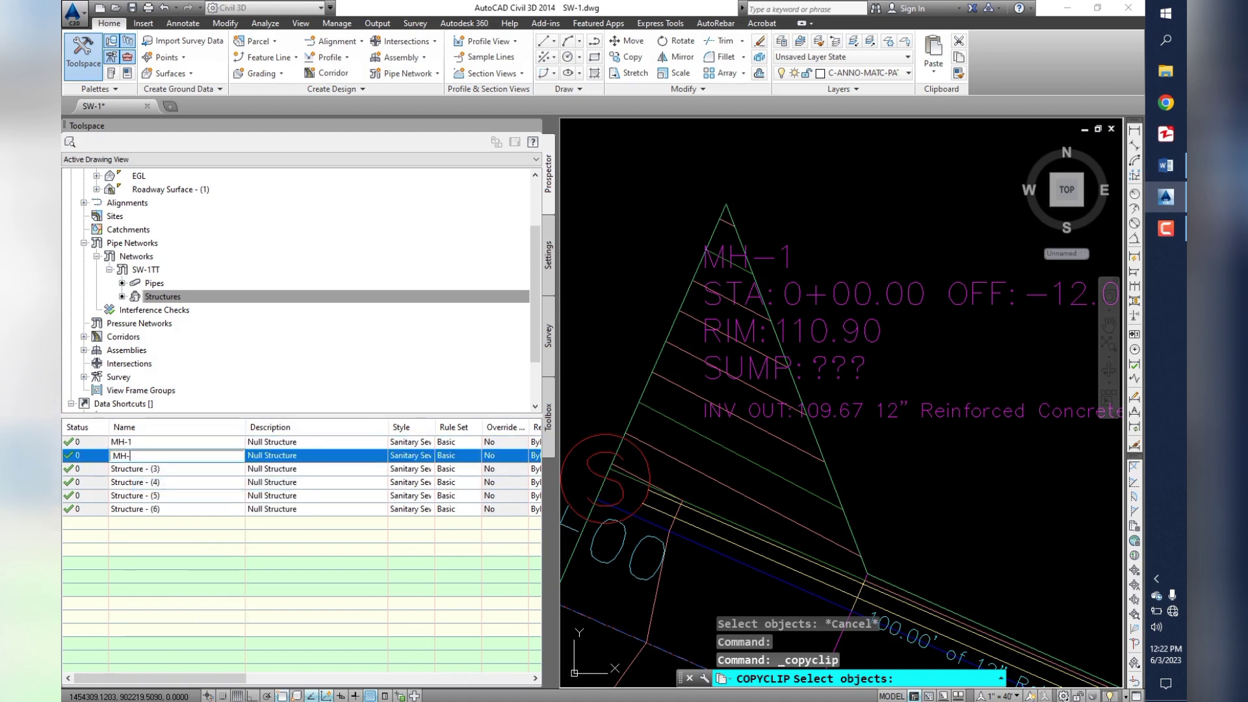
type("2")
key("Return")
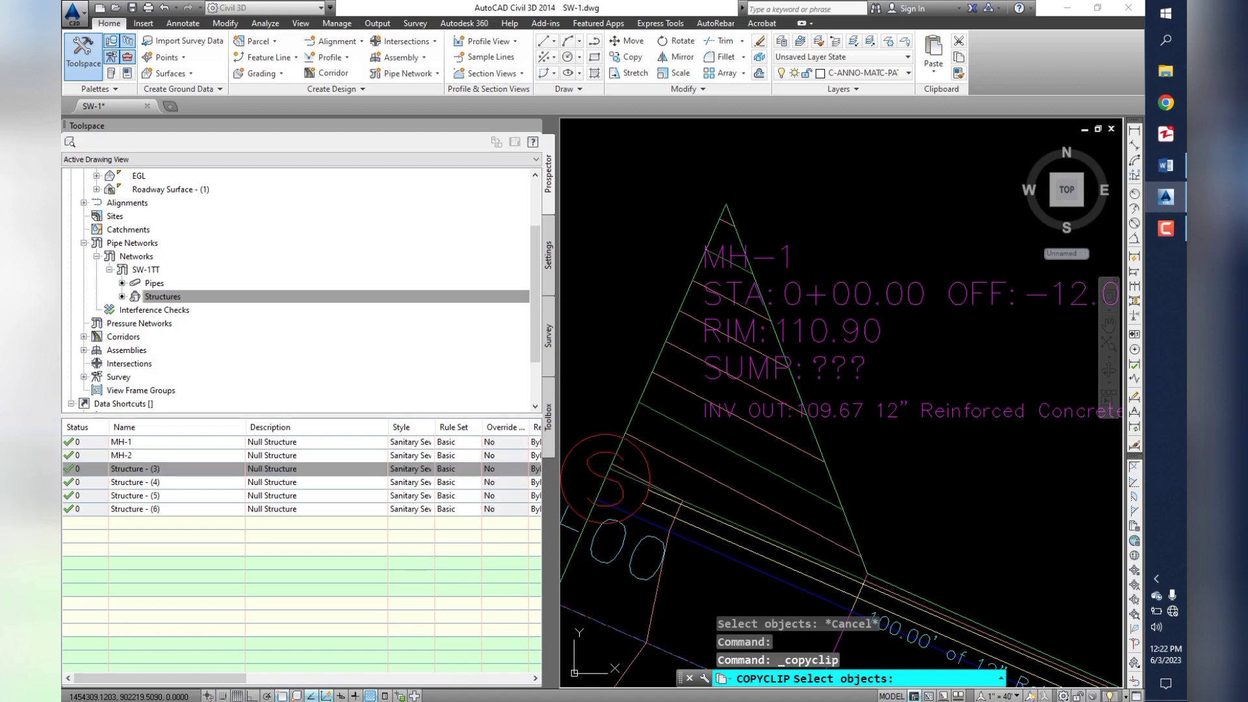
key("F2")
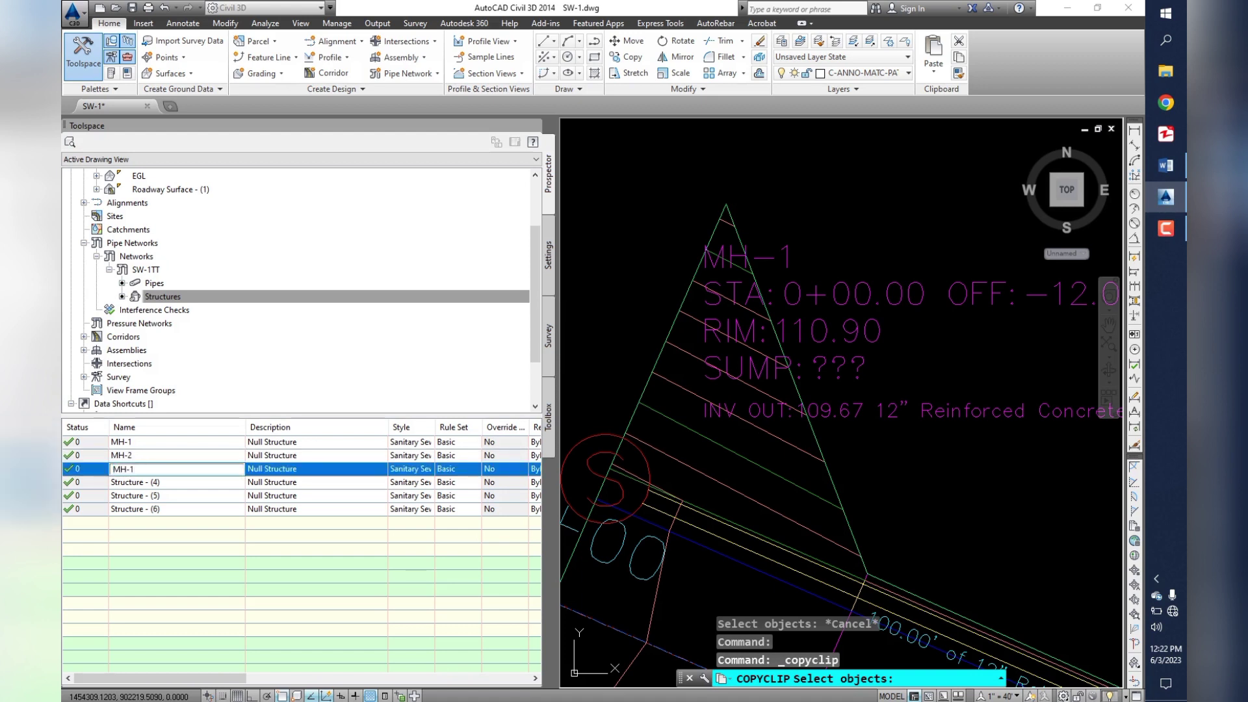
type("3")
key("Return")
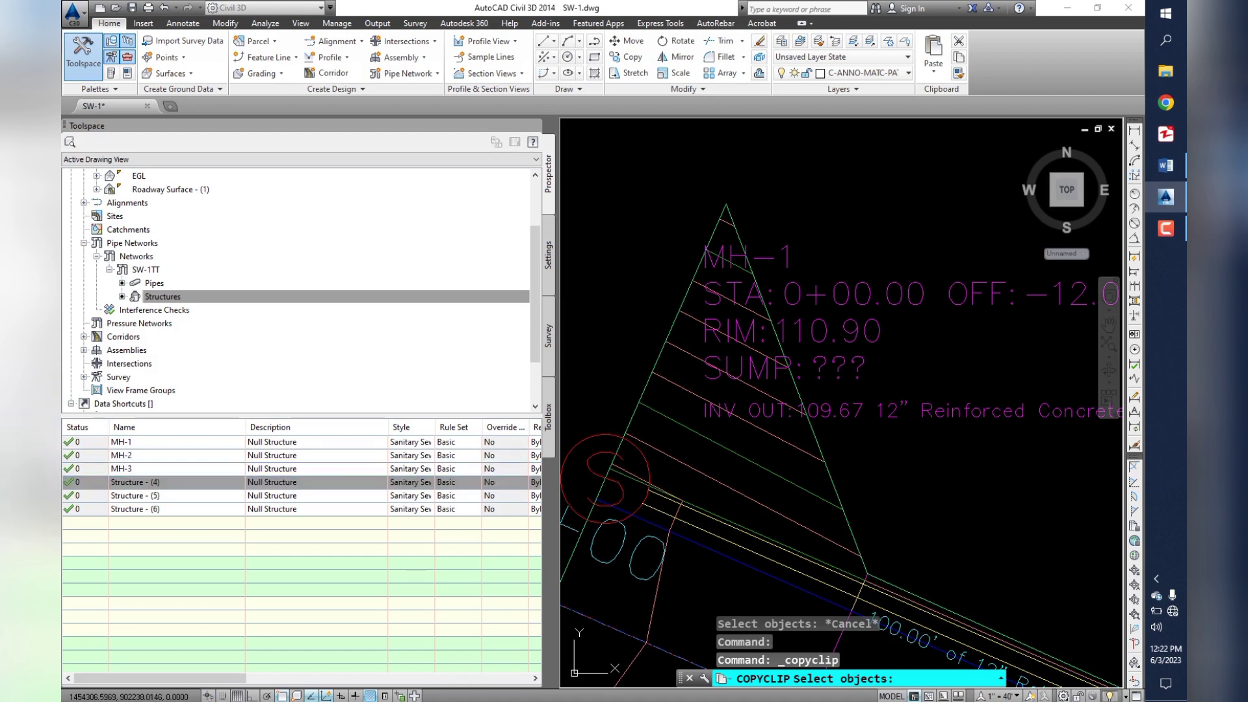
key("F2")
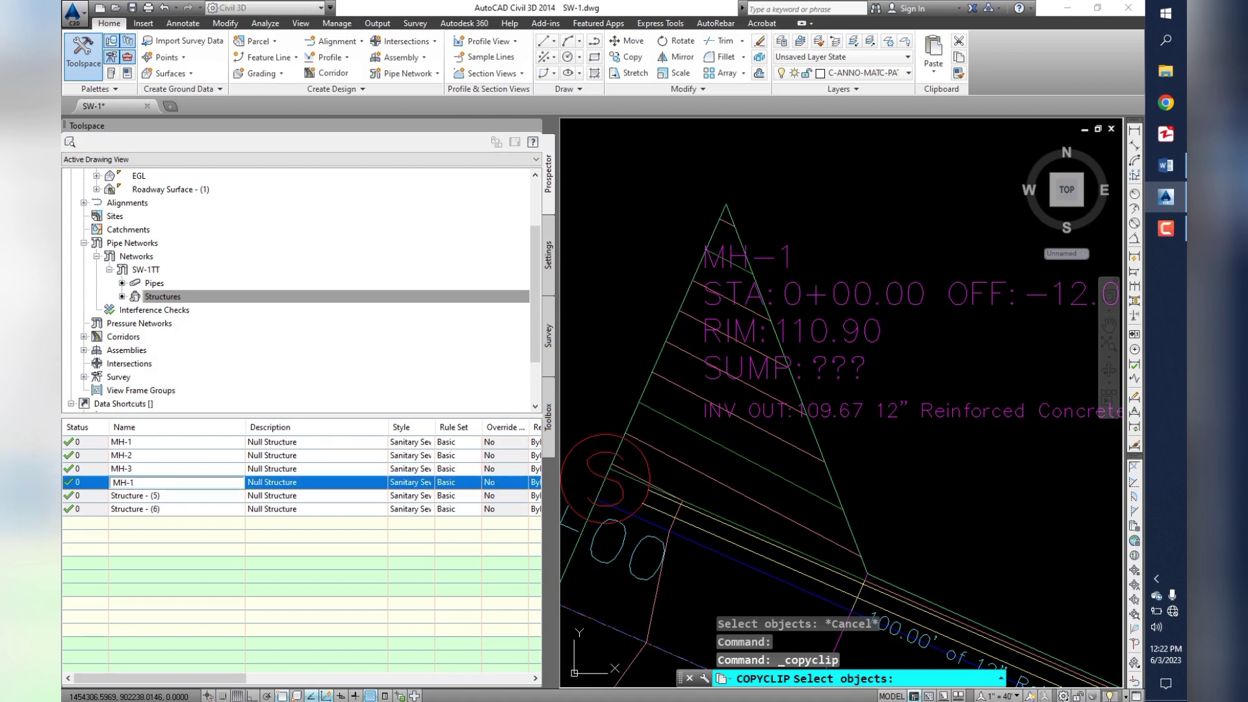
type("4")
key("Return")
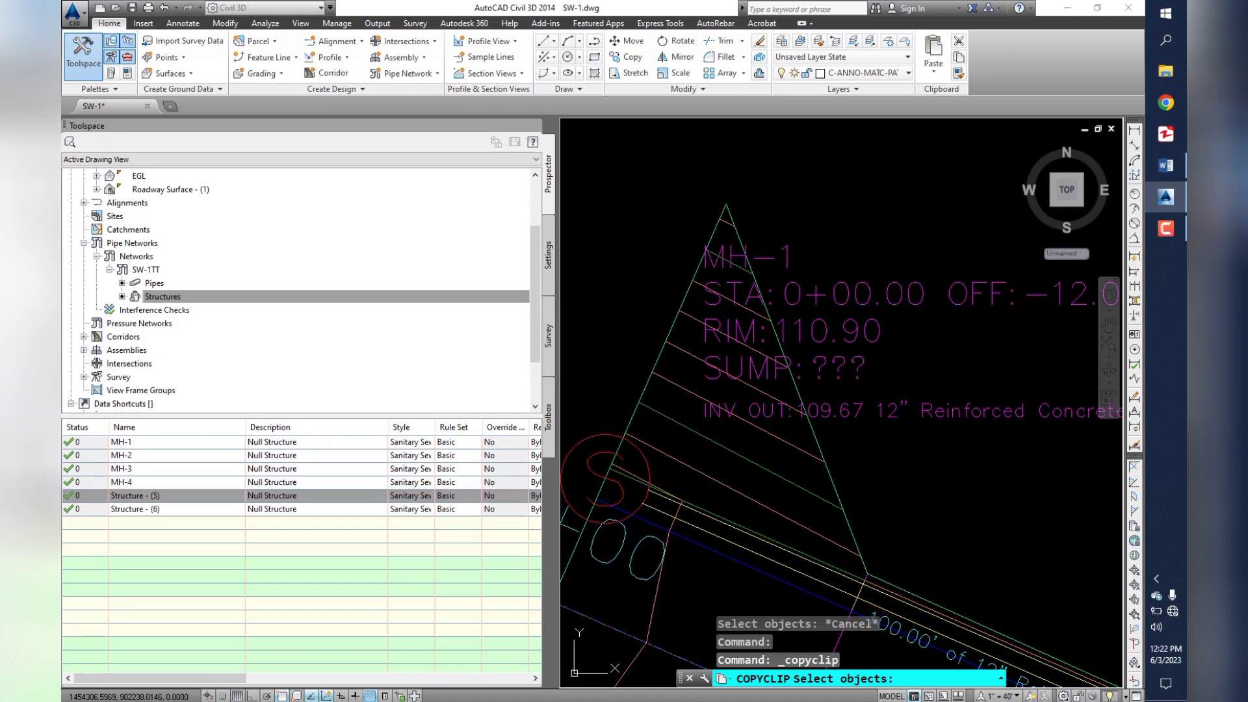
key("F2")
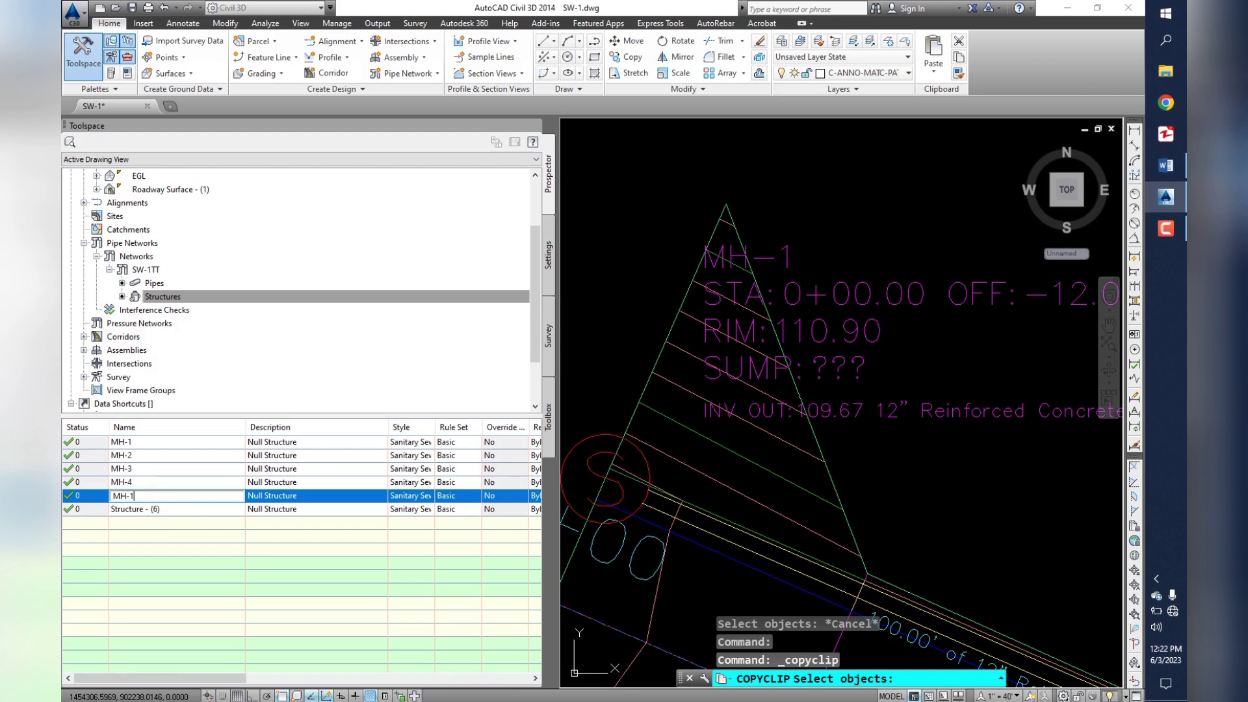
type("5")
key("Return")
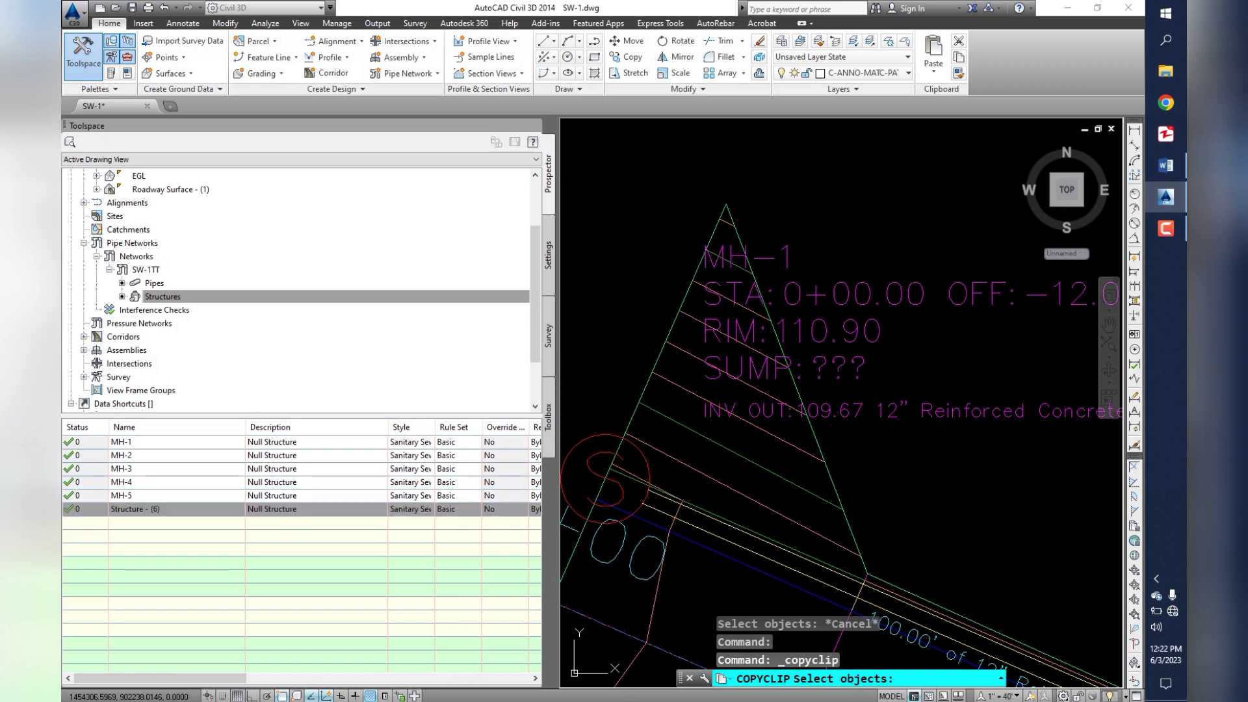
key("F2")
type("MH-6")
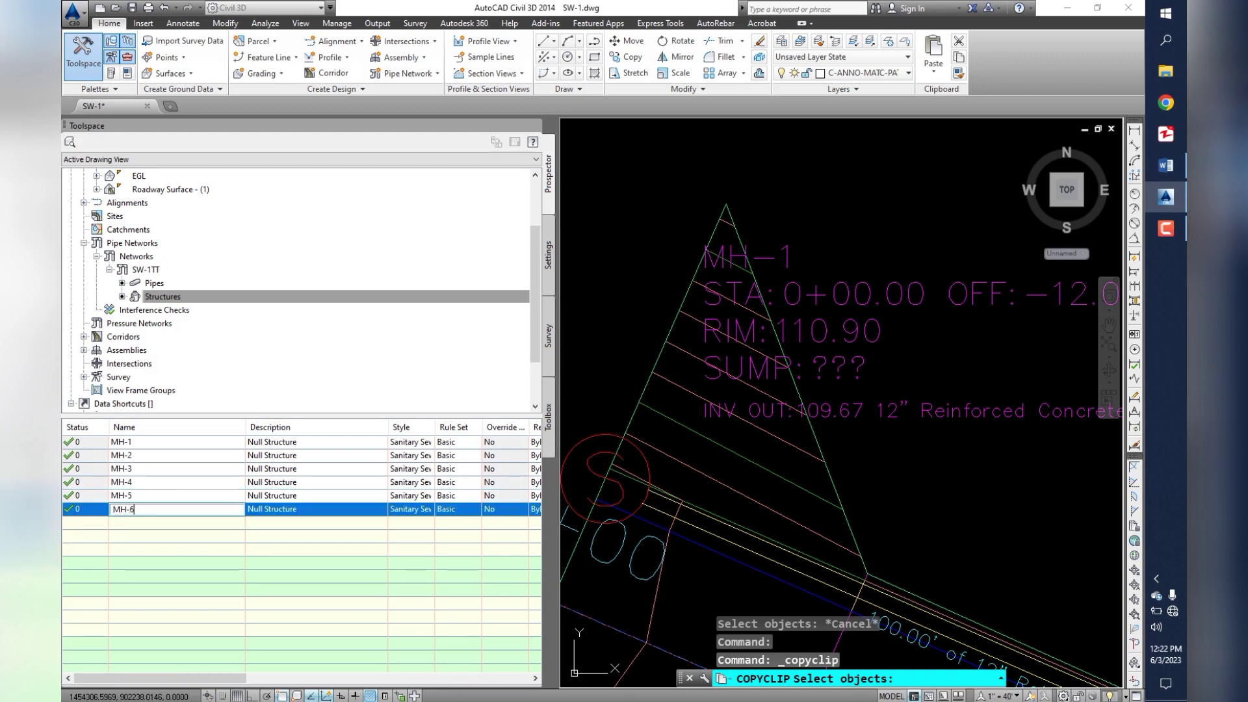
key("Return")
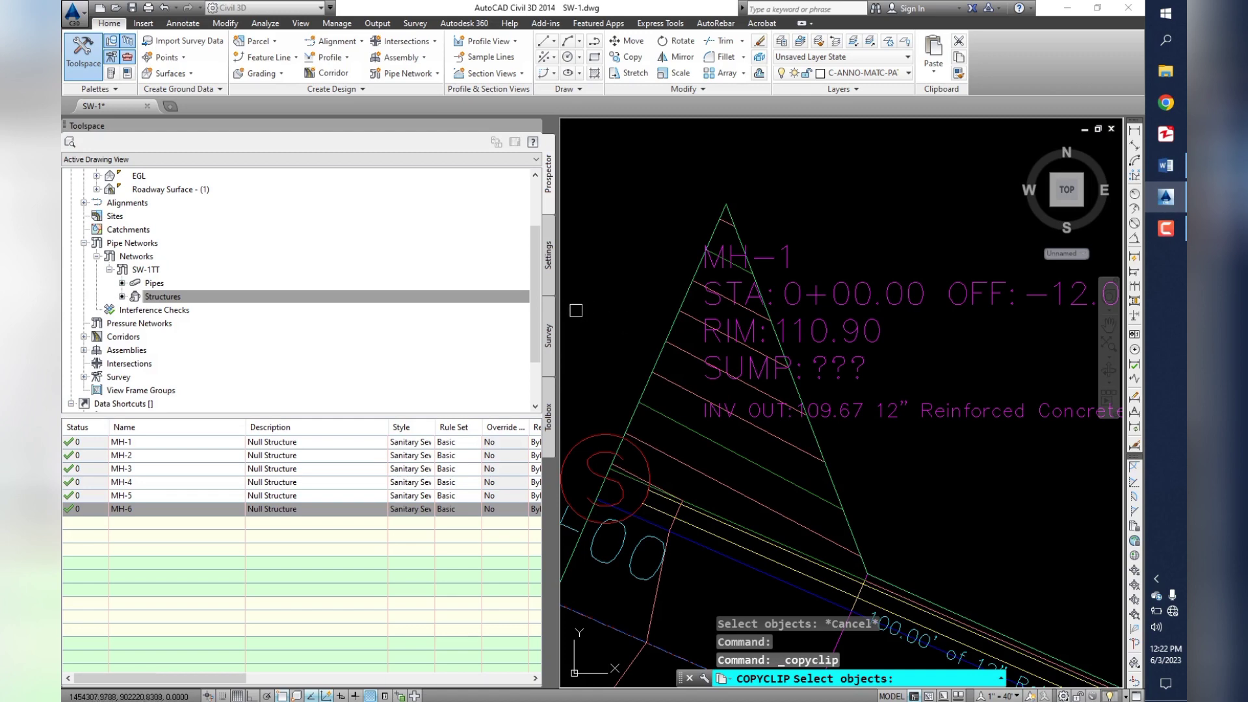
- Shrink the Toolspace panel, cancel pending commands, and pan toward MH-5 and MH-6
left_click_drag(564, 361, 262, 361)
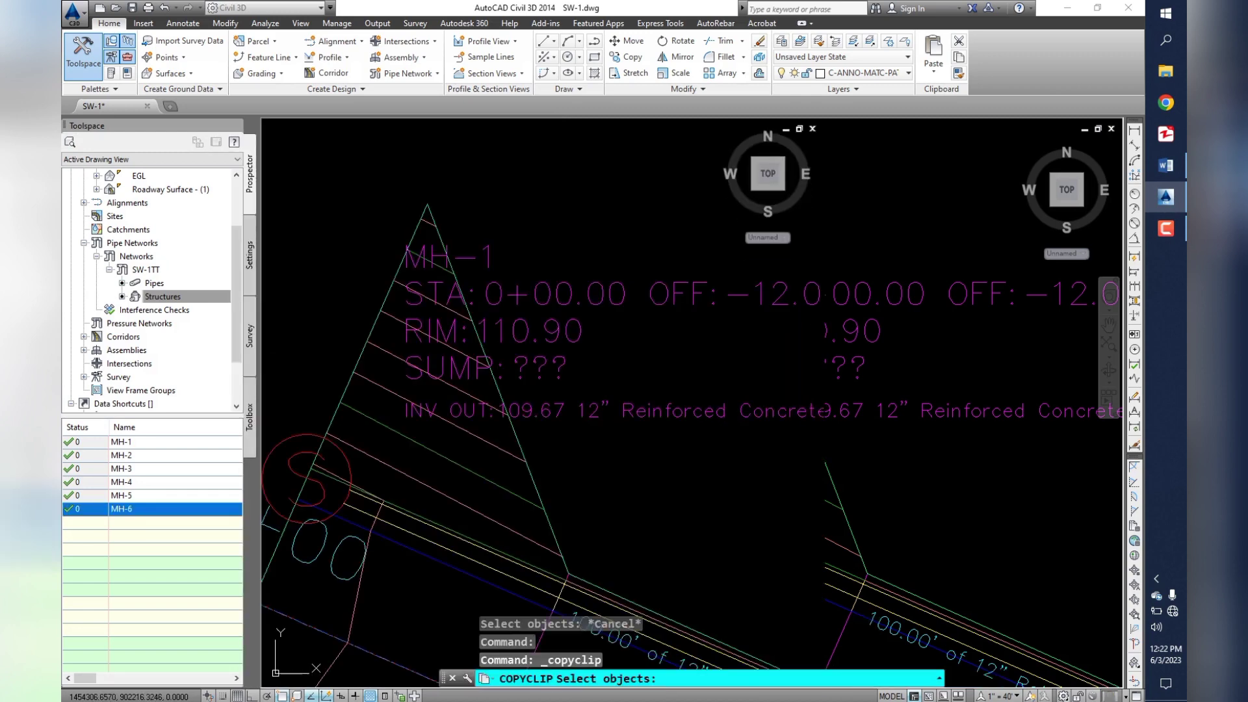
key("Escape")
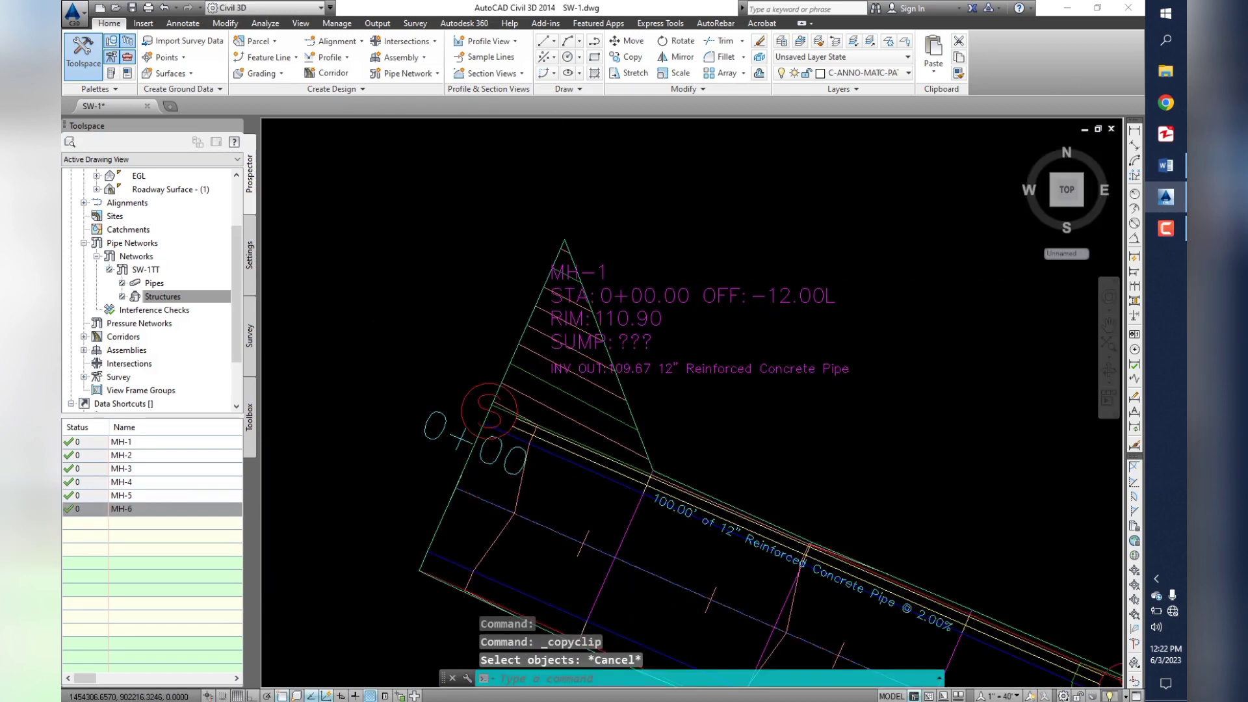
key("Escape")
scroll(650, 293, "down", 2)
scroll(650, 293, "down", 1)
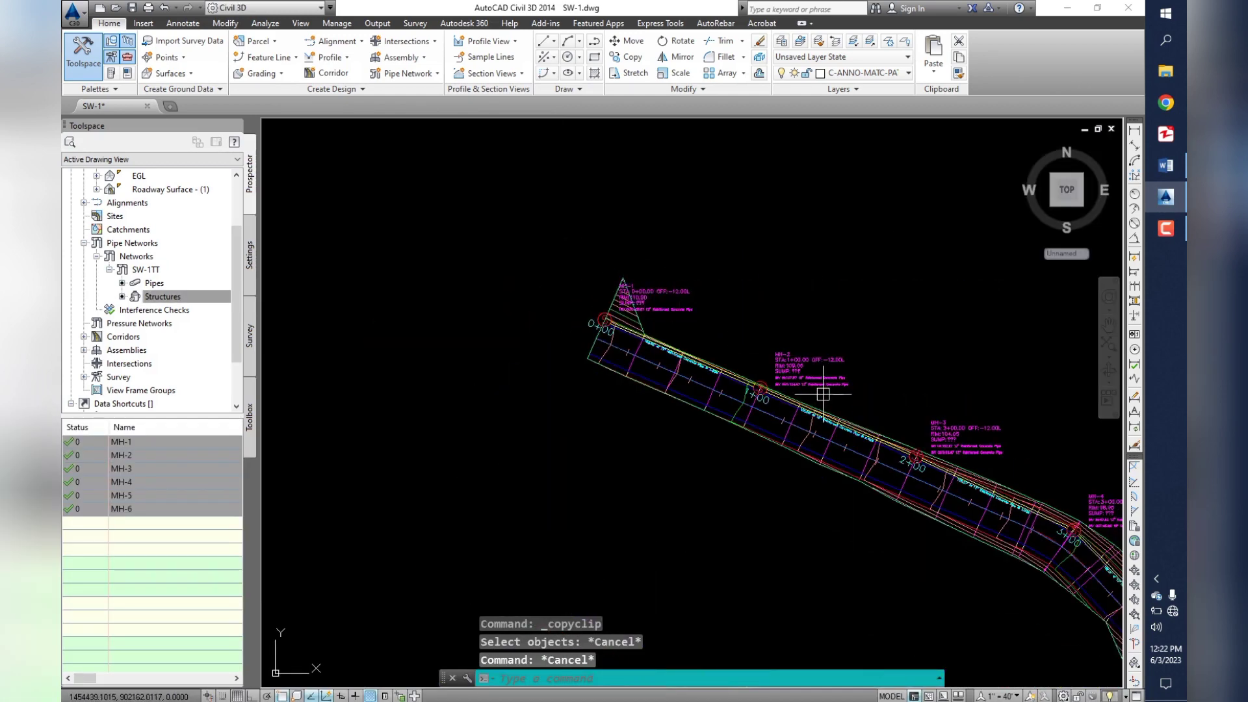
scroll(644, 310, "down", 3)
middle_click_drag(607, 298, 486, 280)
scroll(686, 422, "up", 3)
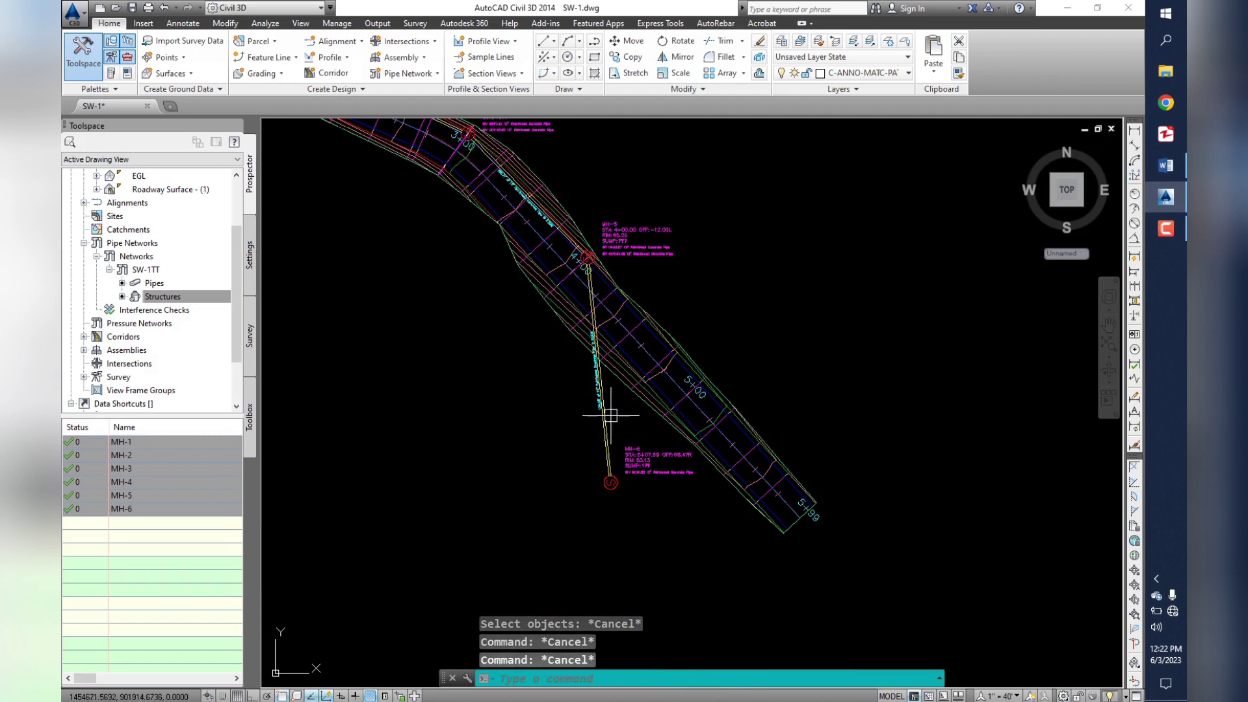
- Select MH-6 and its incoming pipe, then Select Similar to pick all network parts
scroll(610, 414, "up", 4)
middle_click_drag(653, 663, 658, 501)
left_click(647, 485)
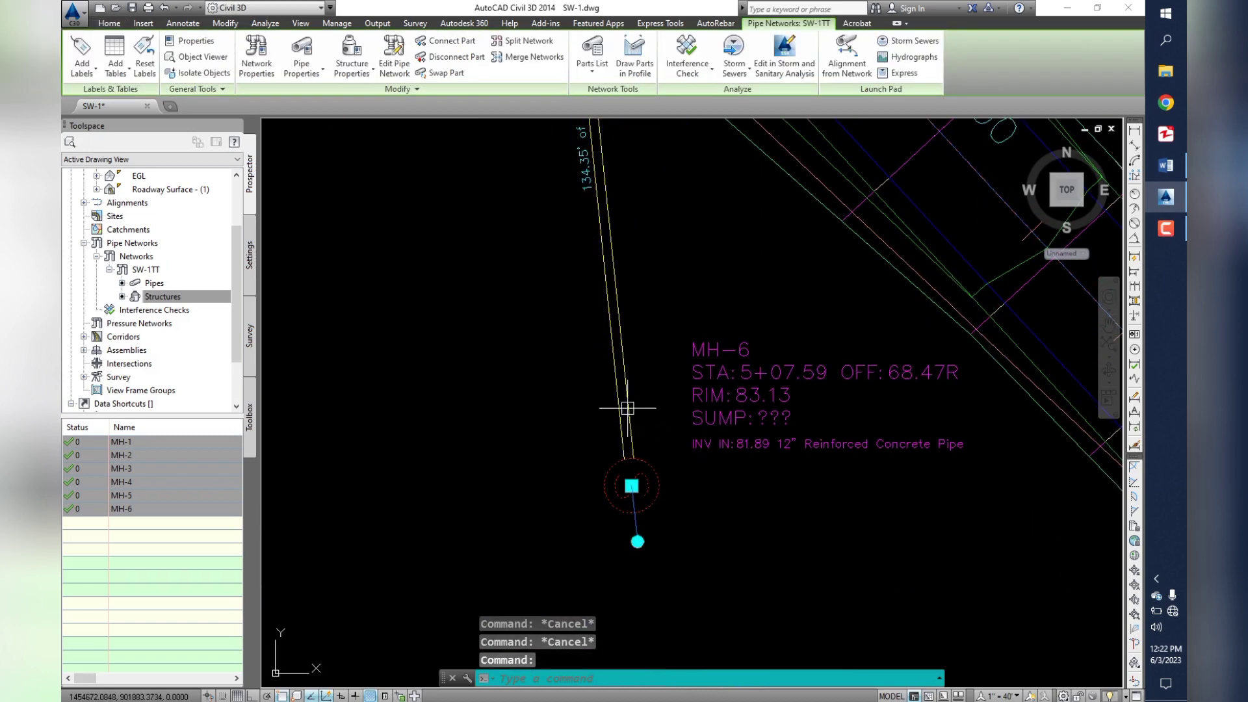
left_click(627, 408)
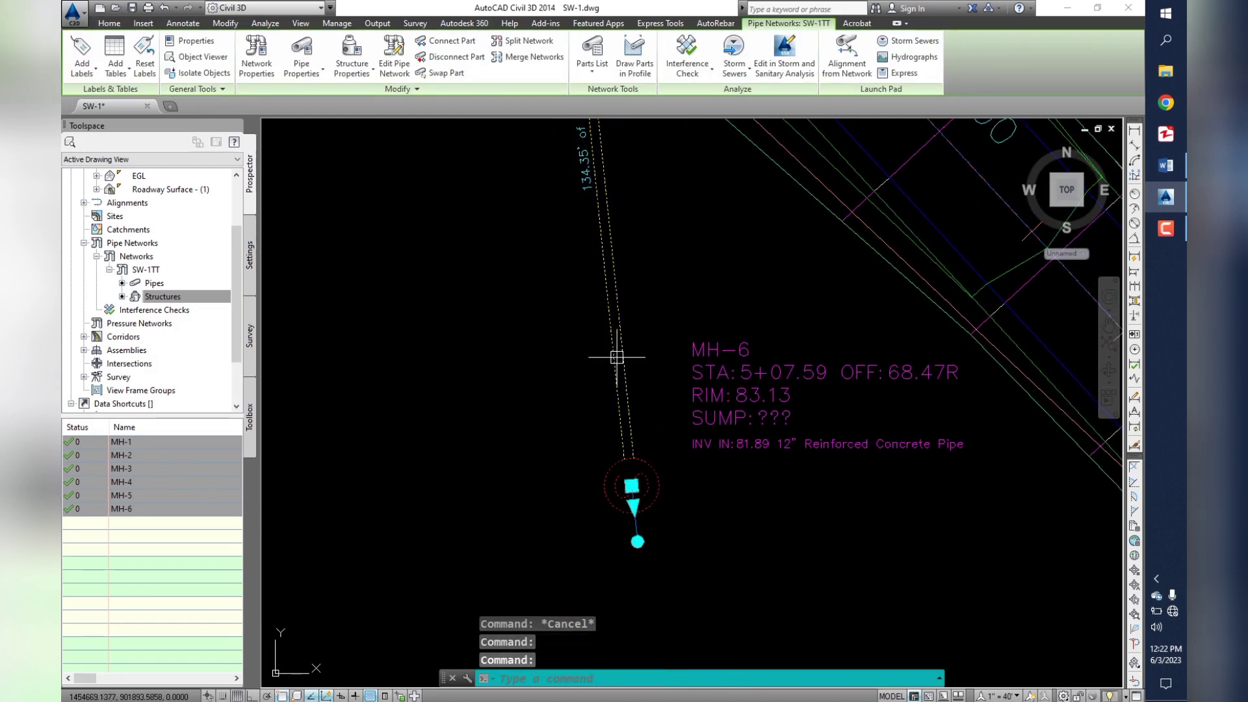
right_click(619, 386)
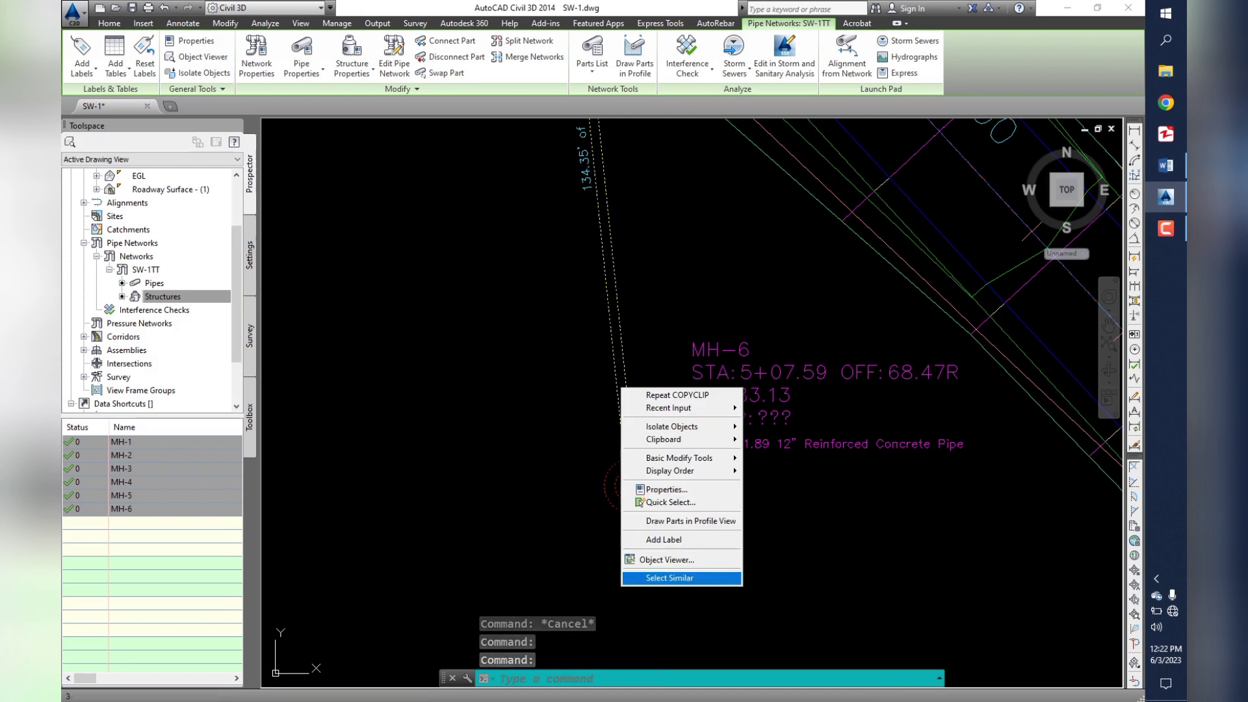
left_click(663, 578)
scroll(667, 559, "down", 5)
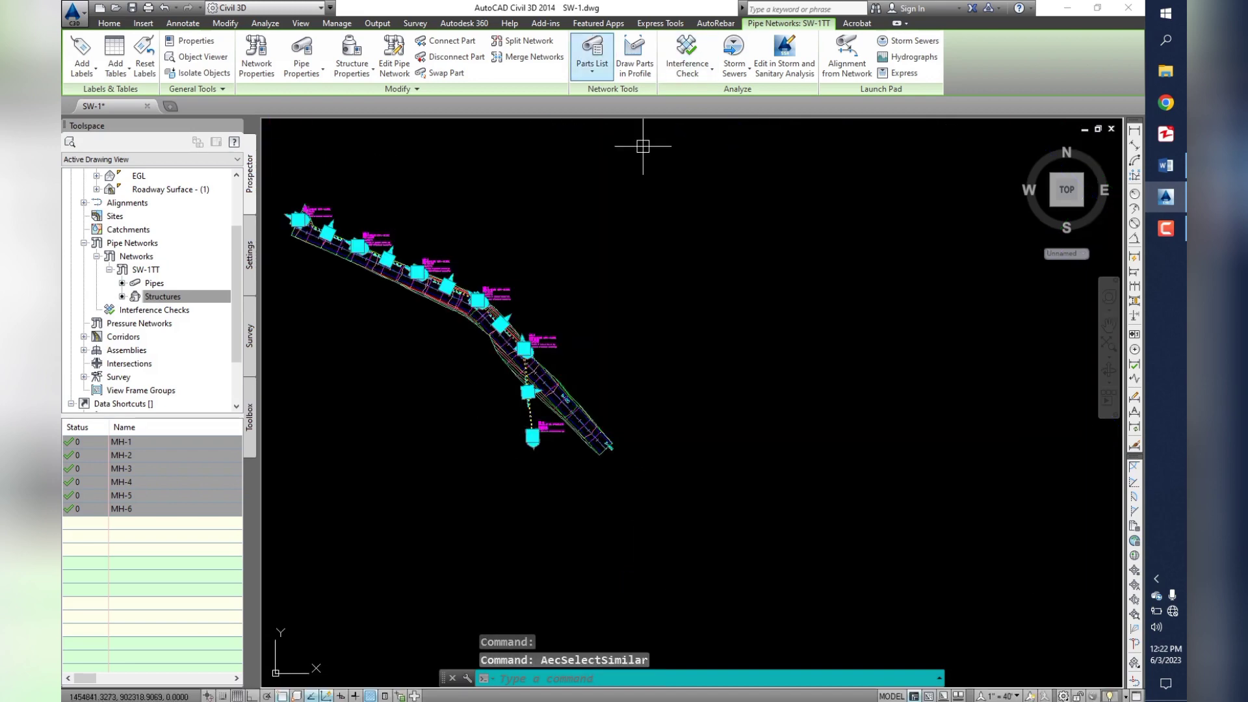
- Draw the selected pipes and manholes into the Road PROFILE view and inspect them
left_click(634, 62)
scroll(406, 516, "down", 8)
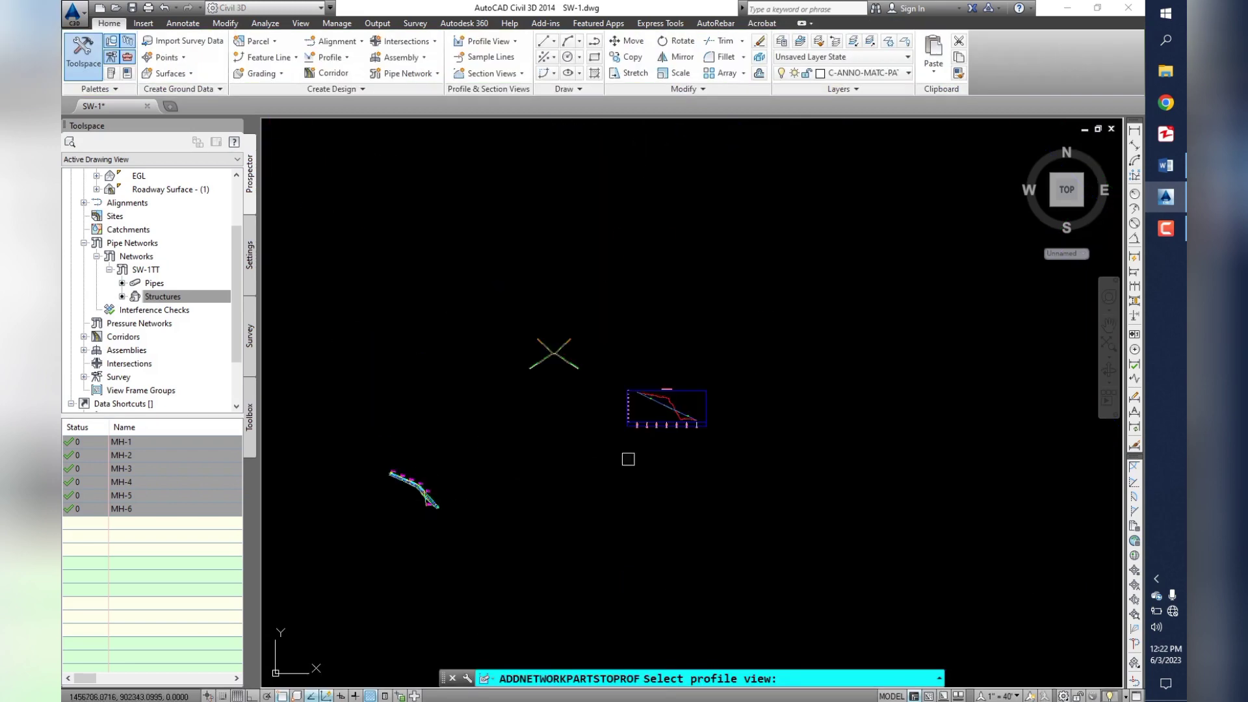
scroll(644, 395, "up", 4)
scroll(653, 403, "up", 4)
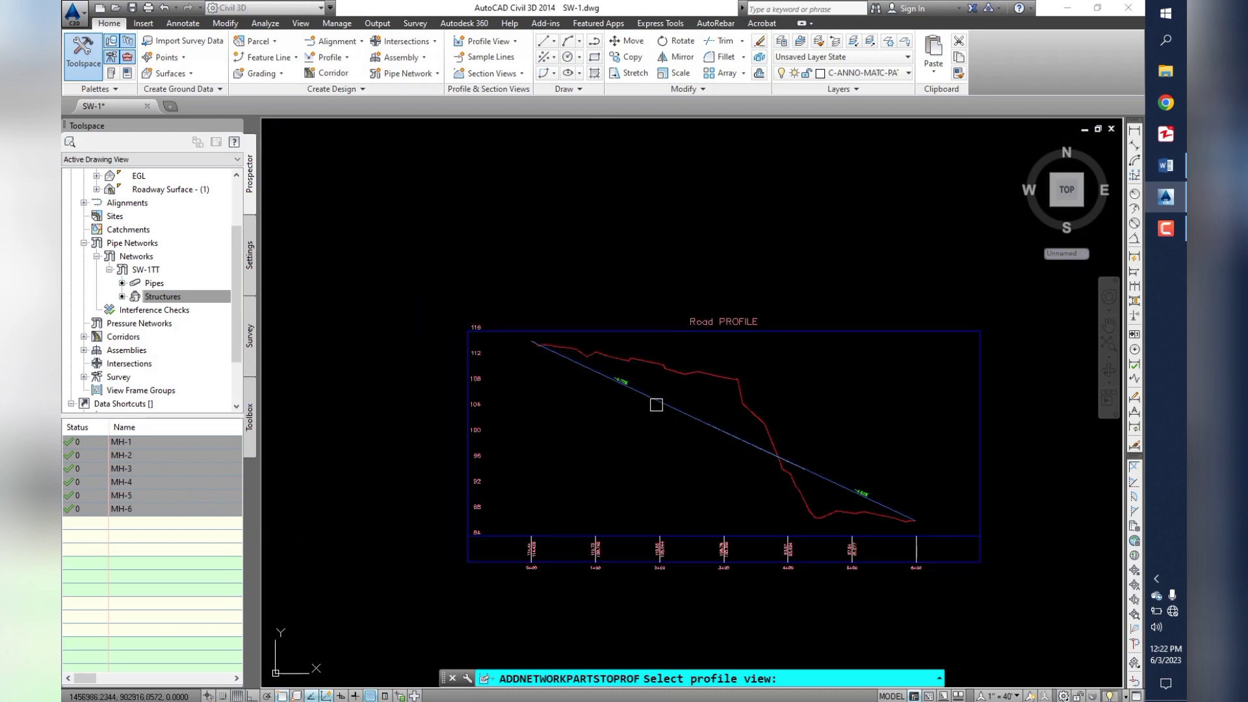
left_click(652, 330)
scroll(536, 349, "up", 5)
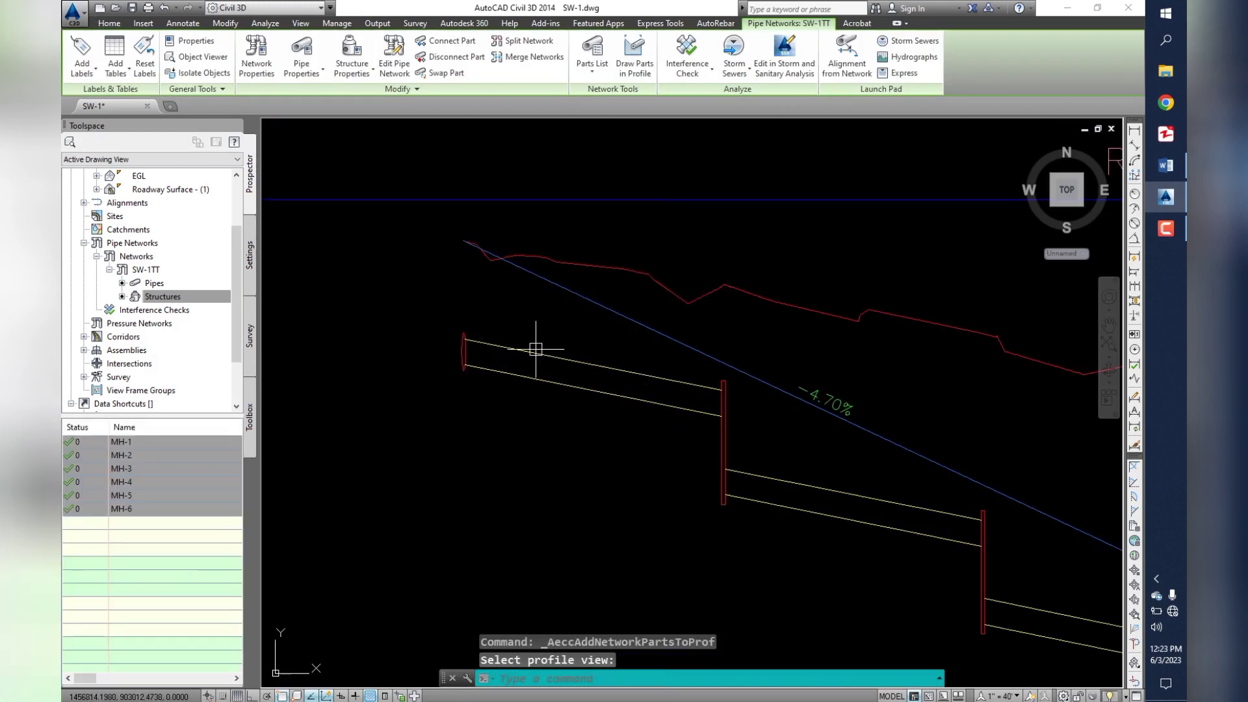
scroll(504, 351, "up", 2)
scroll(483, 352, "up", 2)
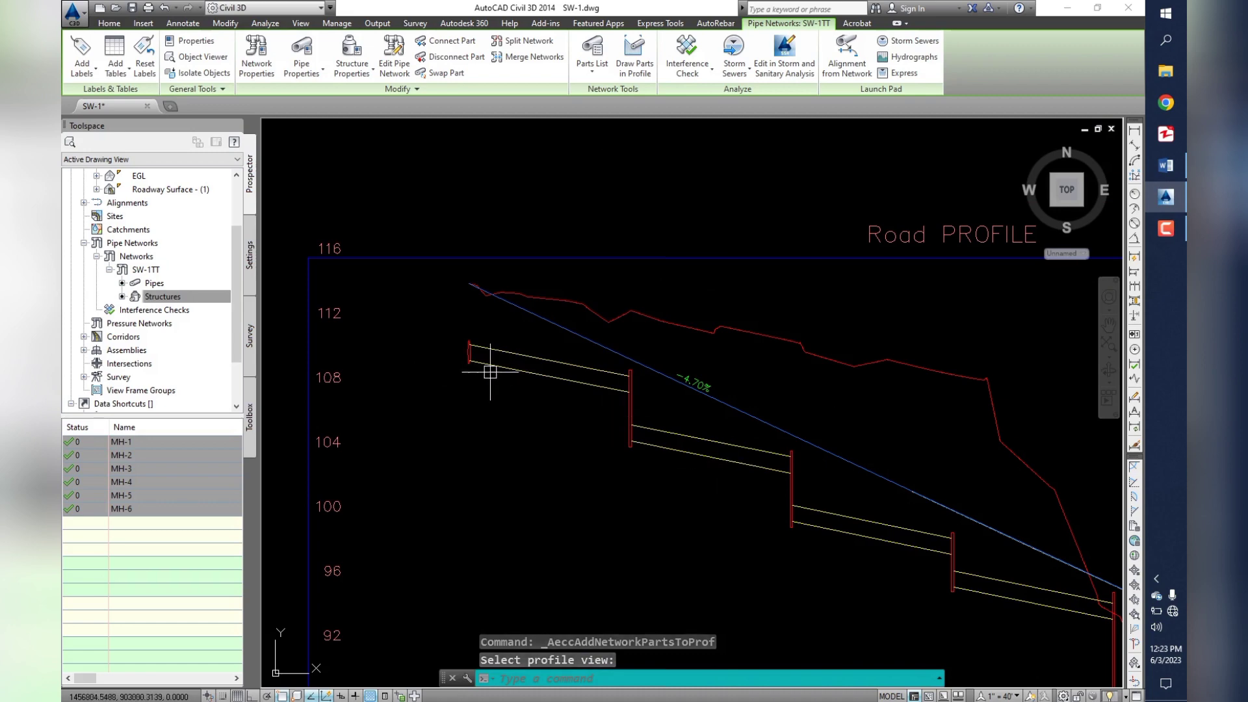
scroll(629, 362, "up", 2)
scroll(636, 337, "up", 5)
scroll(637, 337, "down", 3)
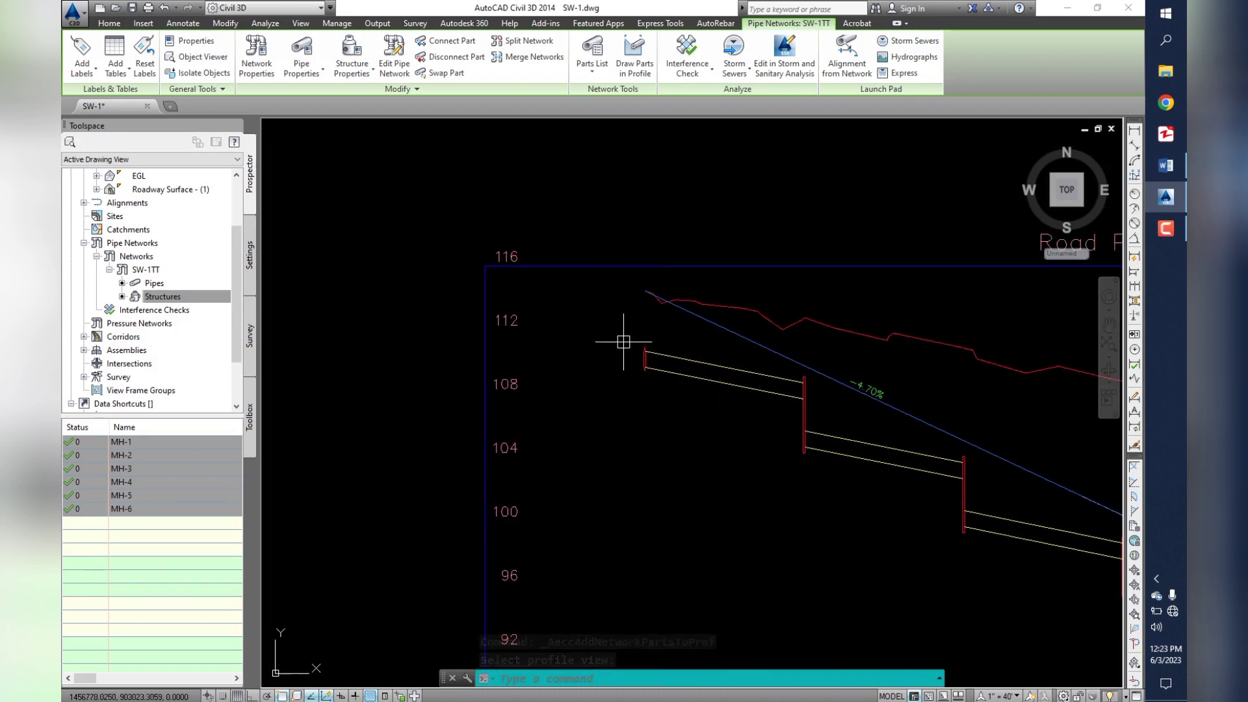
scroll(649, 399, "down", 4)
scroll(730, 451, "up", 4)
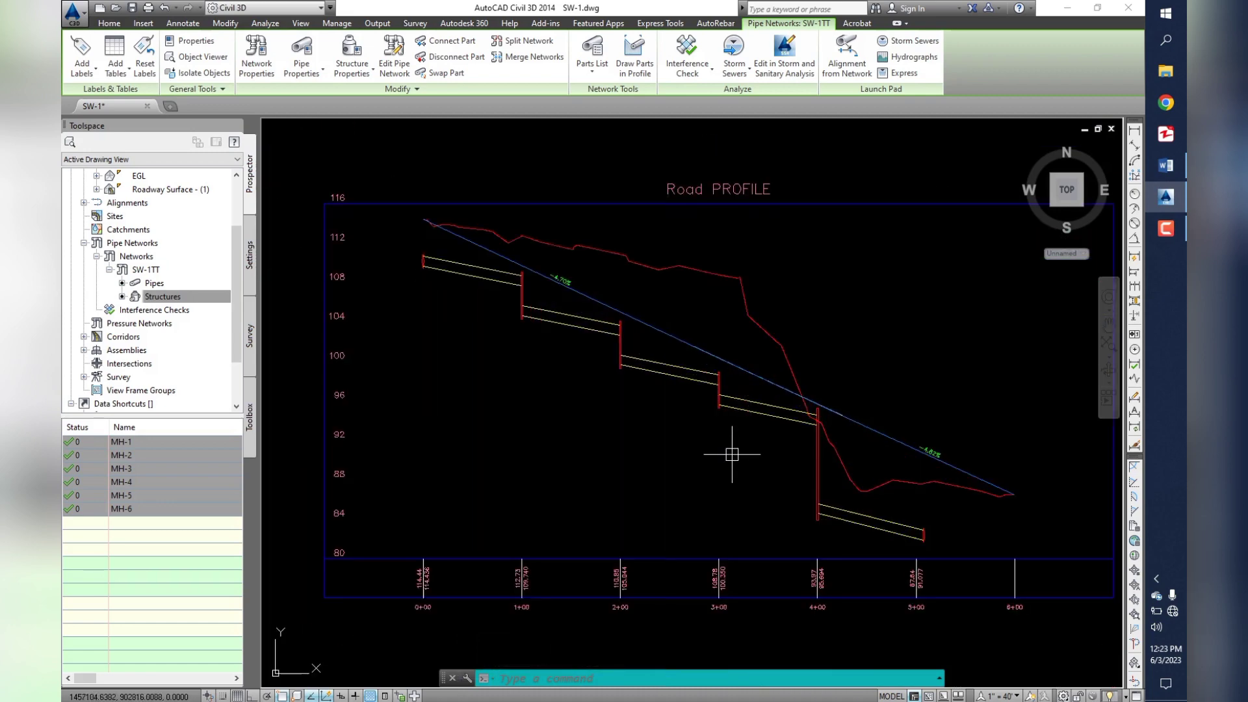
scroll(850, 501, "up", 4)
scroll(800, 362, "up", 2)
scroll(859, 419, "down", 4)
scroll(859, 419, "down", 5)
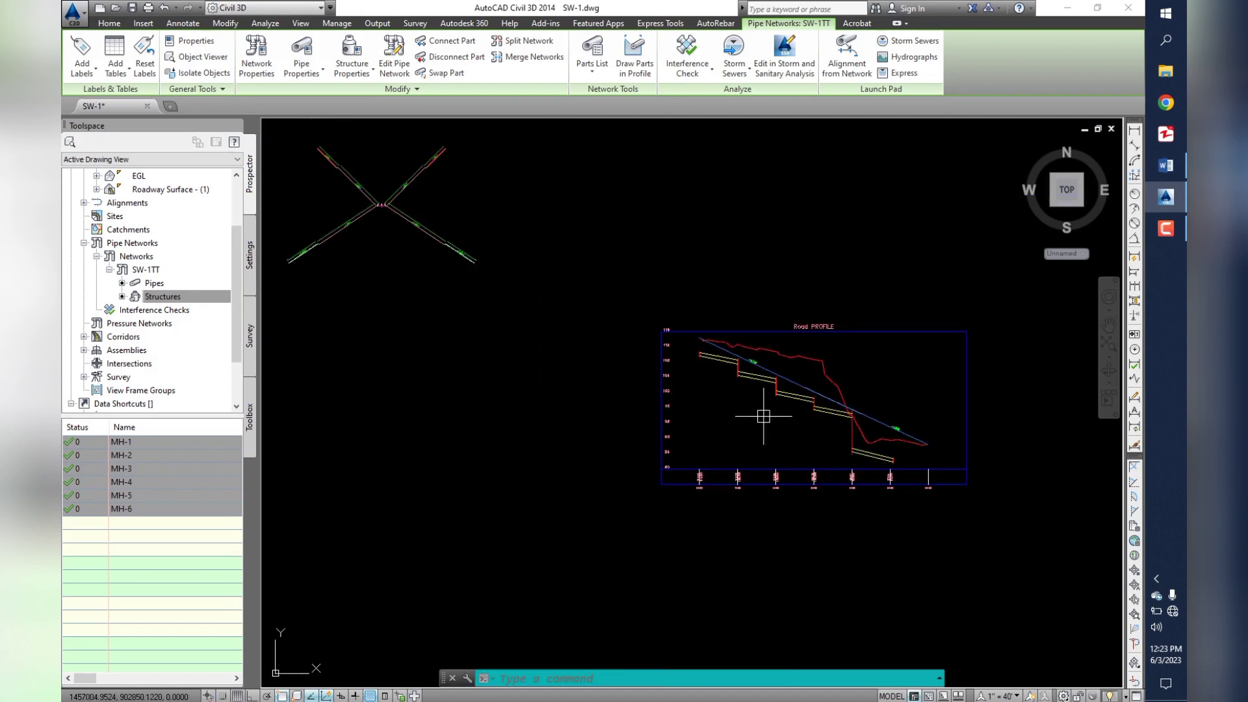
scroll(632, 394, "up", 3)
scroll(802, 372, "up", 5)
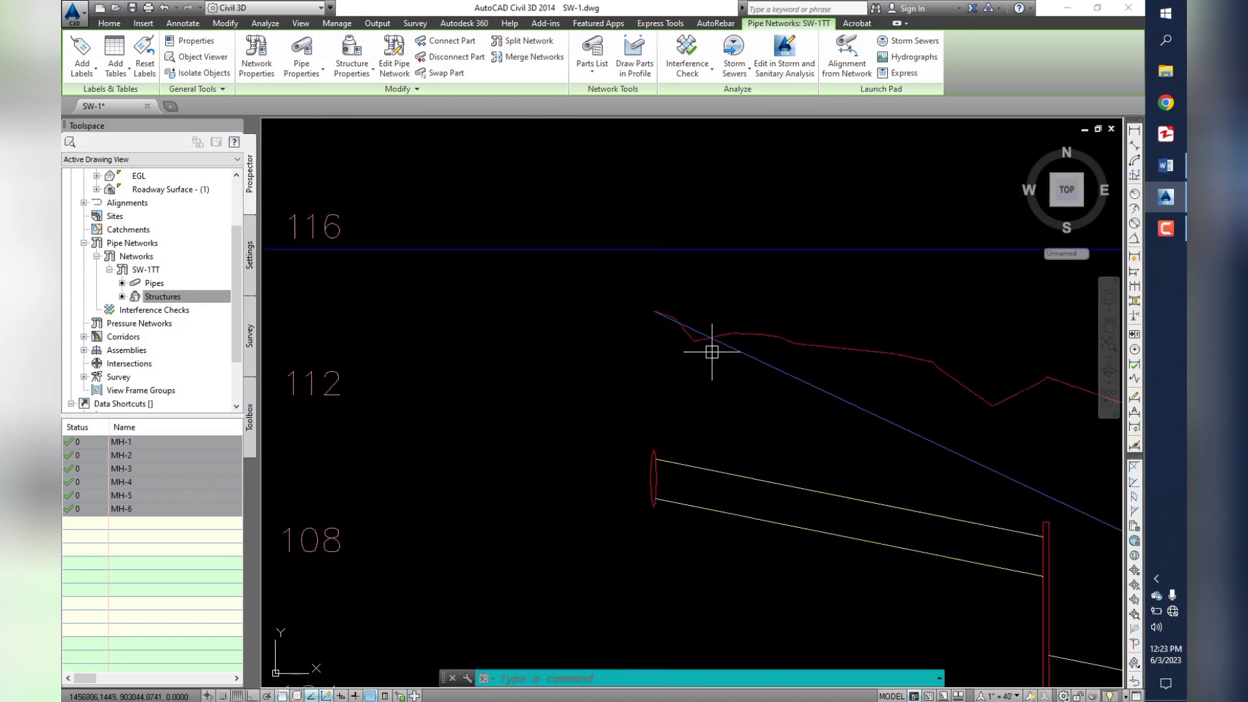
scroll(808, 410, "down", 4)
scroll(836, 398, "up", 2)
scroll(808, 404, "up", 3)
scroll(802, 407, "down", 3)
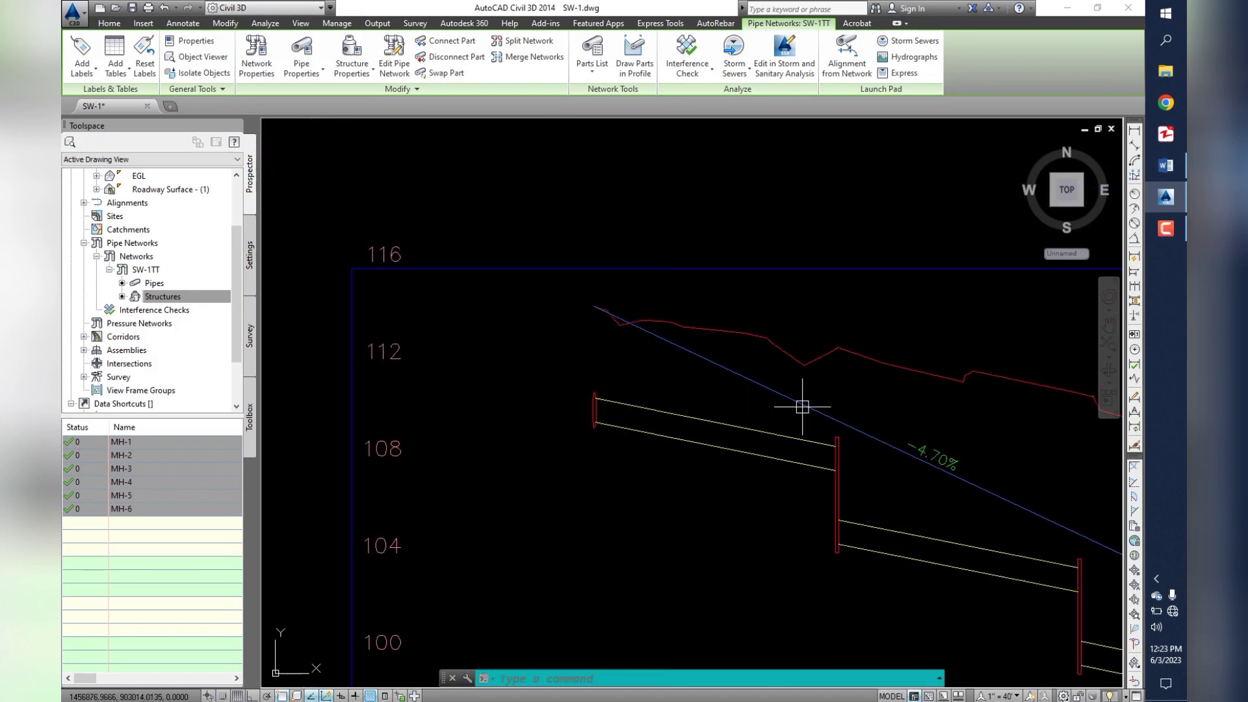
scroll(800, 407, "down", 5)
scroll(745, 427, "down", 3)
middle_click_drag(590, 404, 680, 385)
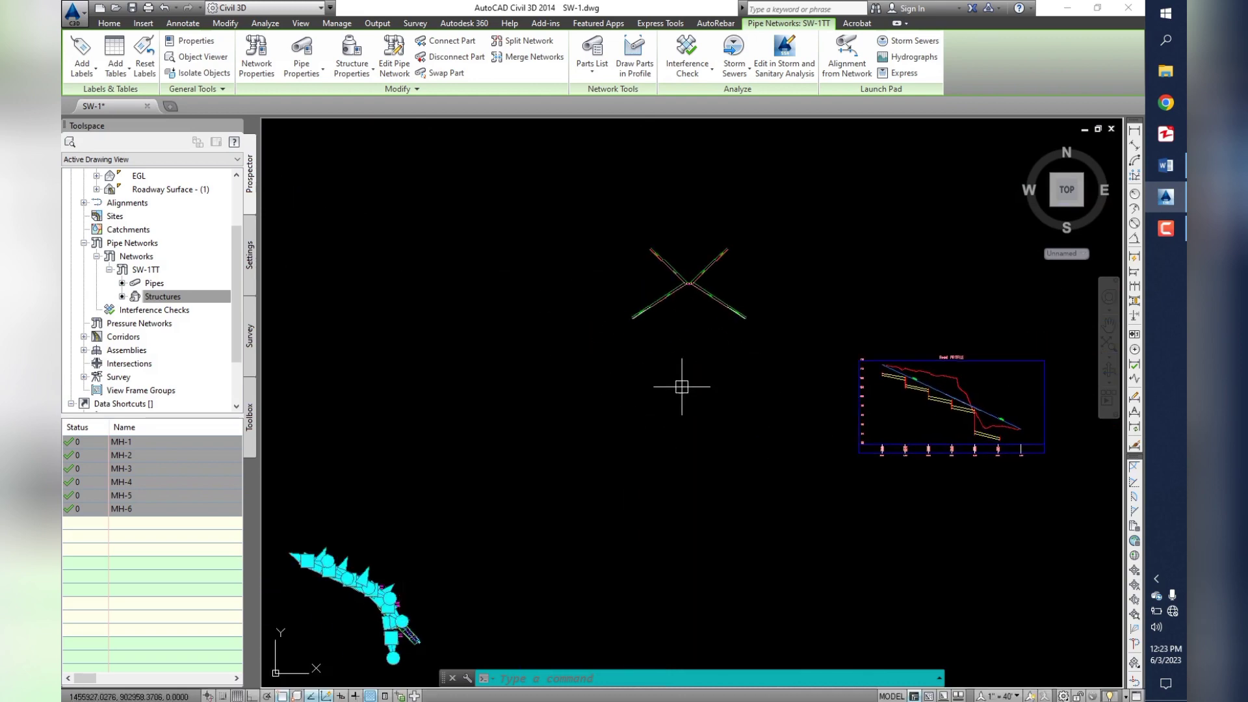
key("Escape")
key("Escape")
key("Escape")
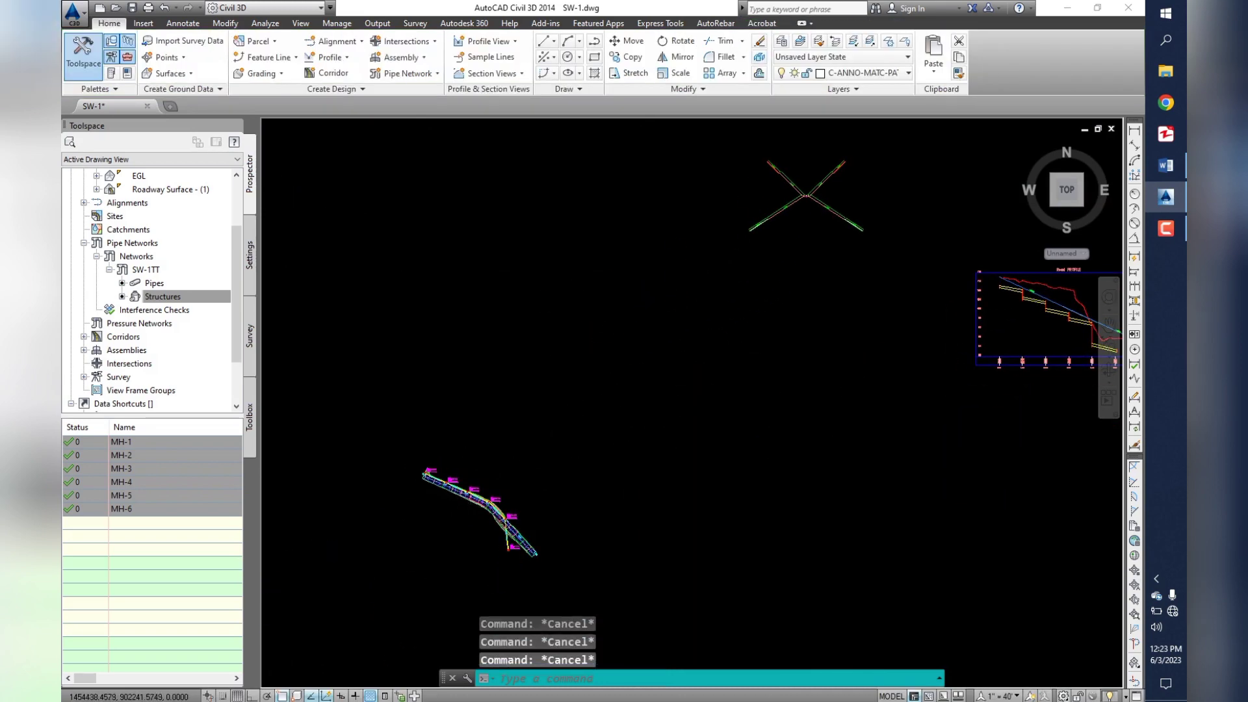
scroll(457, 507, "up", 3)
scroll(457, 507, "up", 3)
scroll(690, 446, "up", 2)
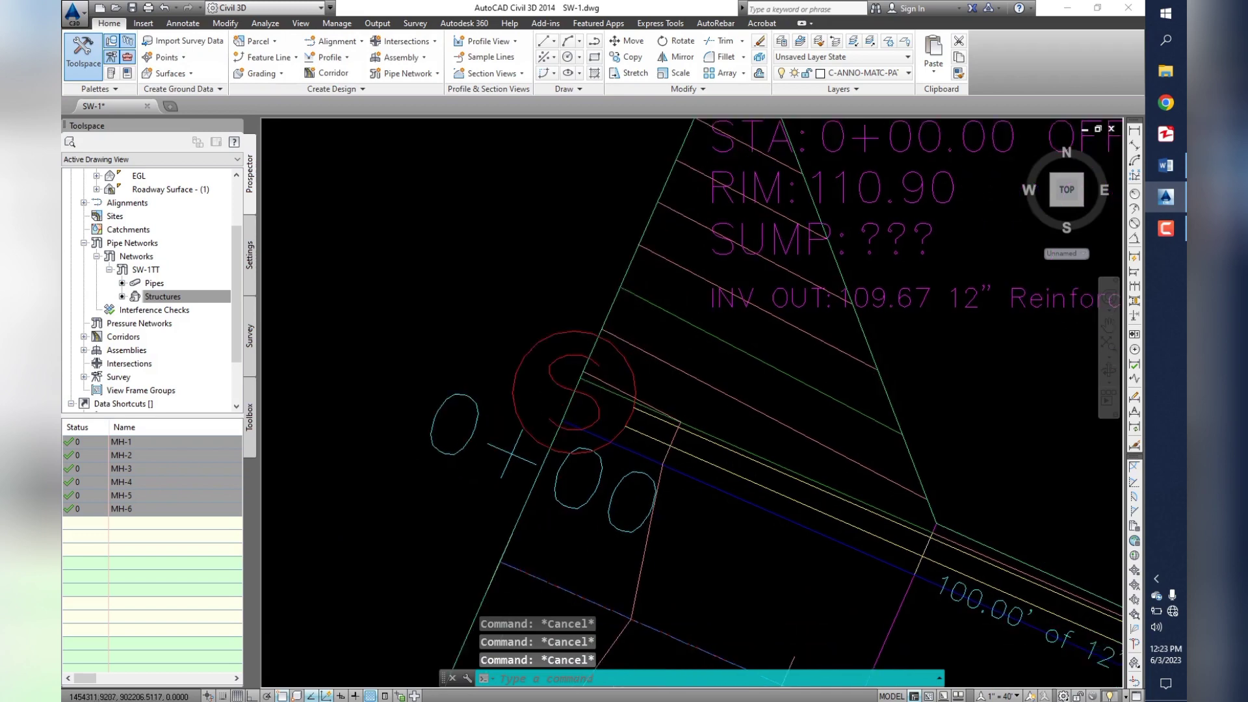
scroll(624, 416, "up", 3)
left_click(588, 392)
key("Escape")
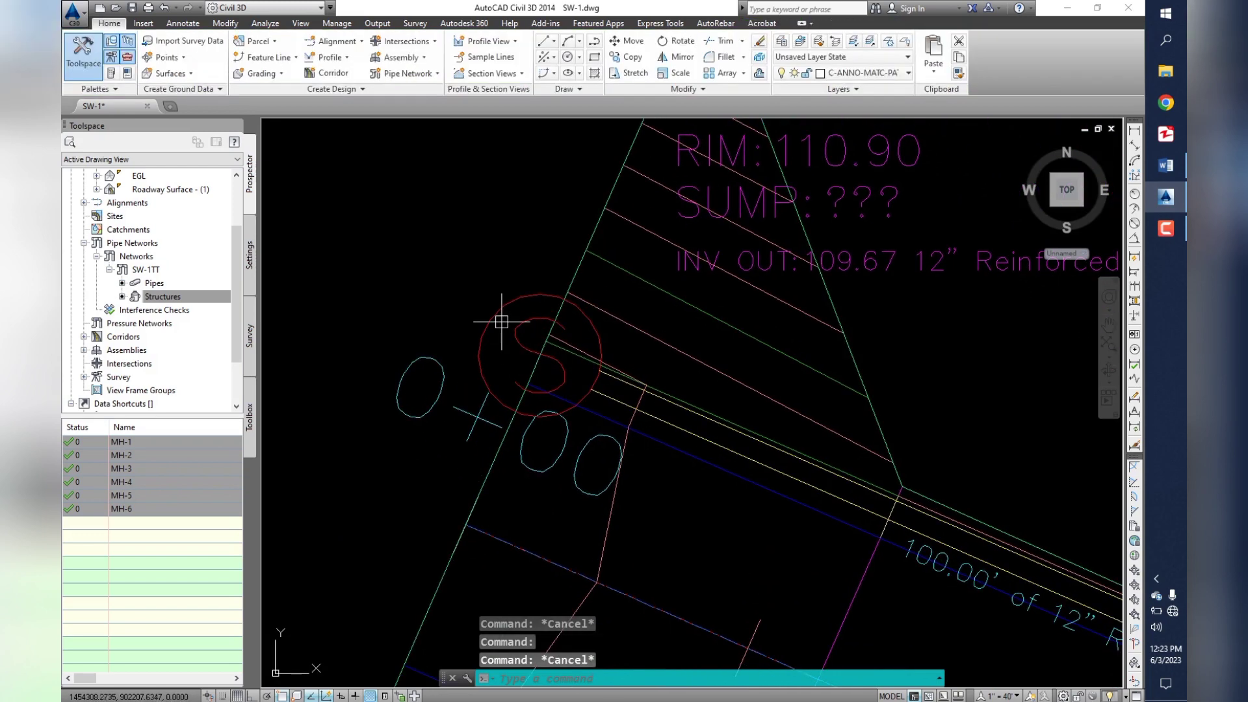
left_click(497, 322)
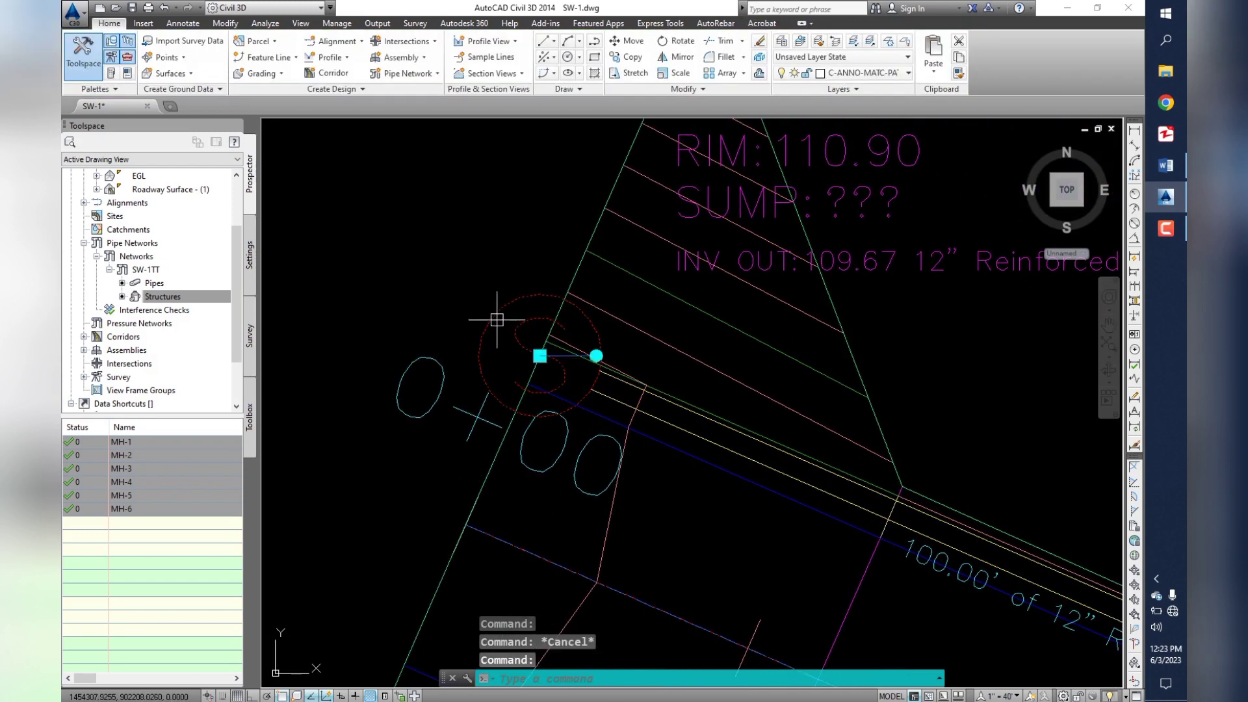
left_click(539, 356)
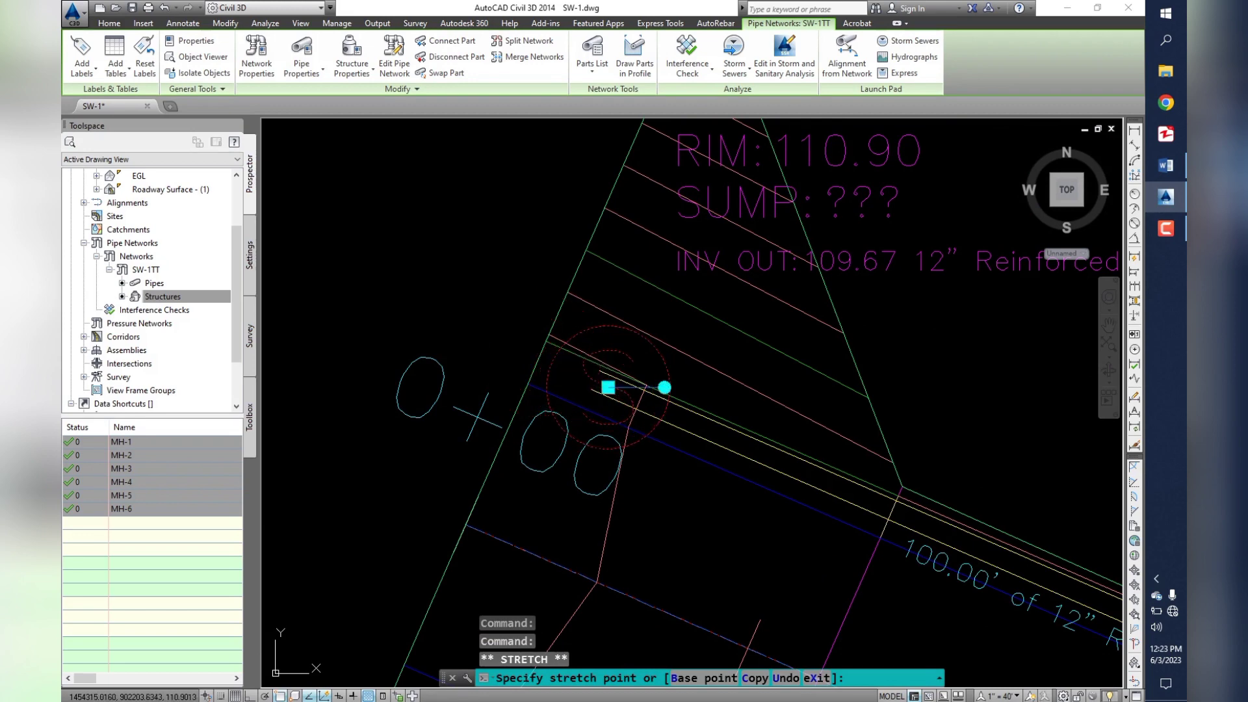
scroll(608, 388, "down", 1)
key("Escape")
scroll(675, 394, "down", 5)
scroll(676, 394, "down", 3)
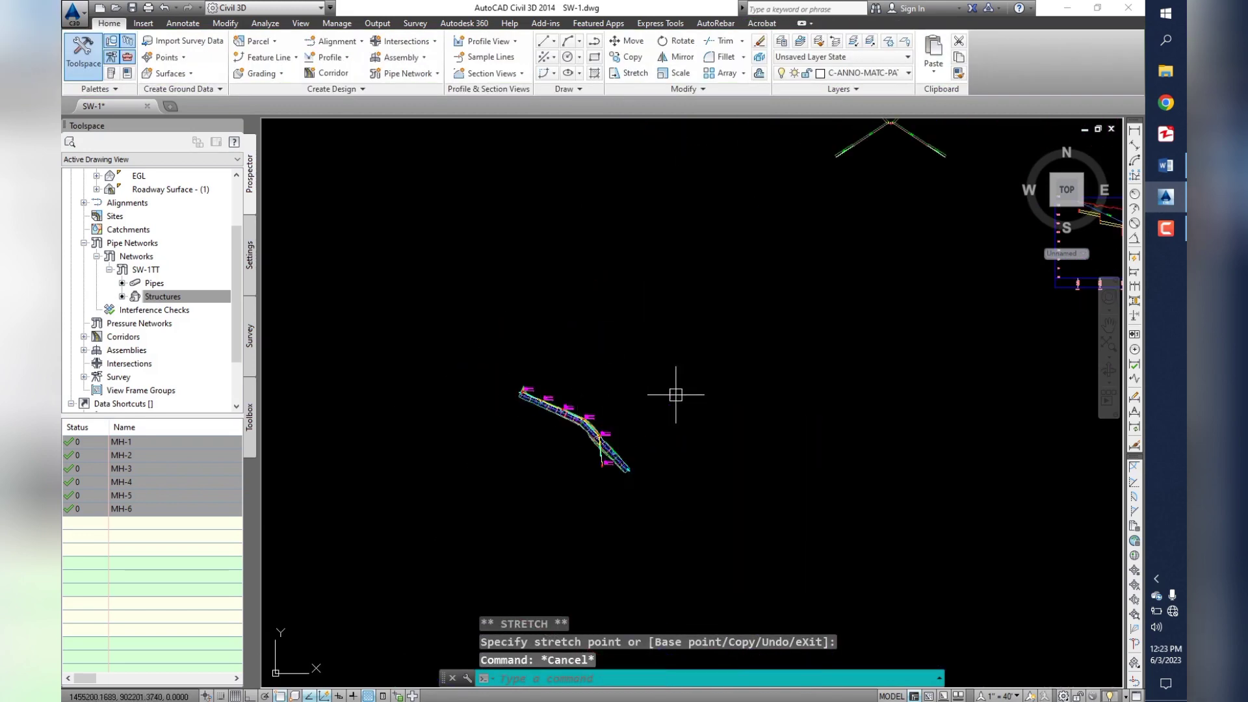
middle_click_drag(779, 369, 575, 421)
scroll(941, 254, "up", 6)
key("Escape")
key("Escape")
scroll(715, 277, "up", 4)
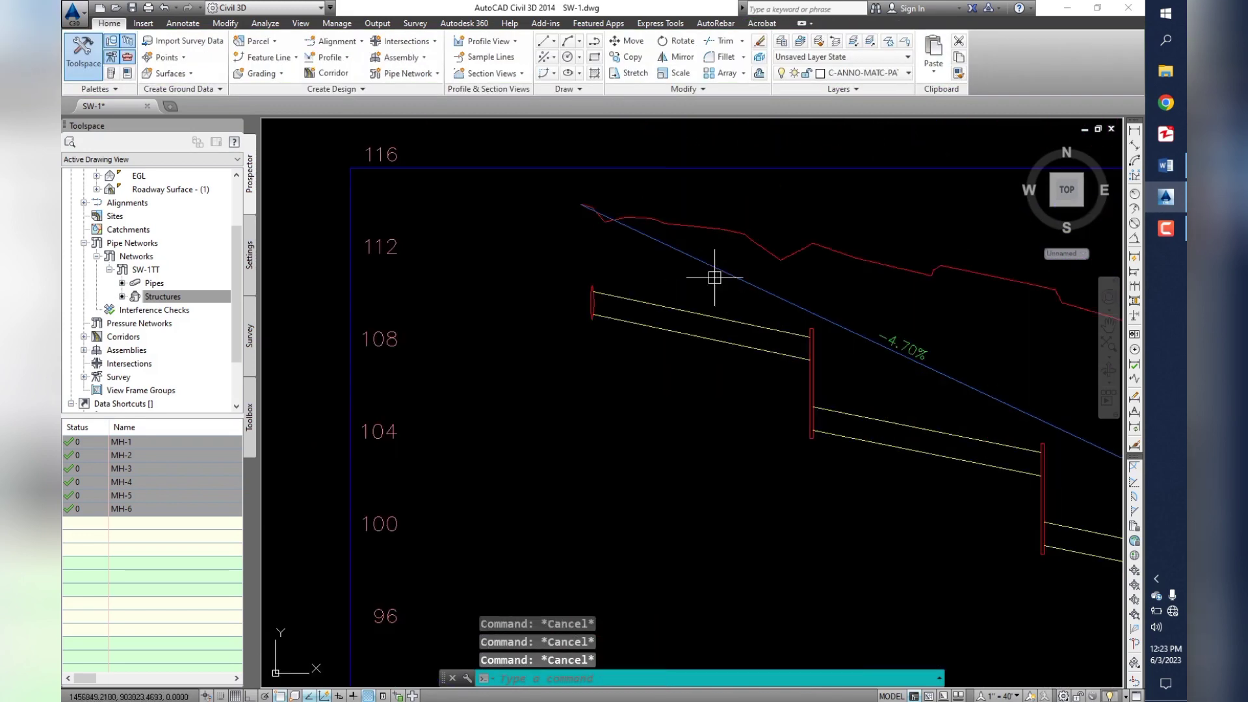
scroll(664, 294, "down", 2)
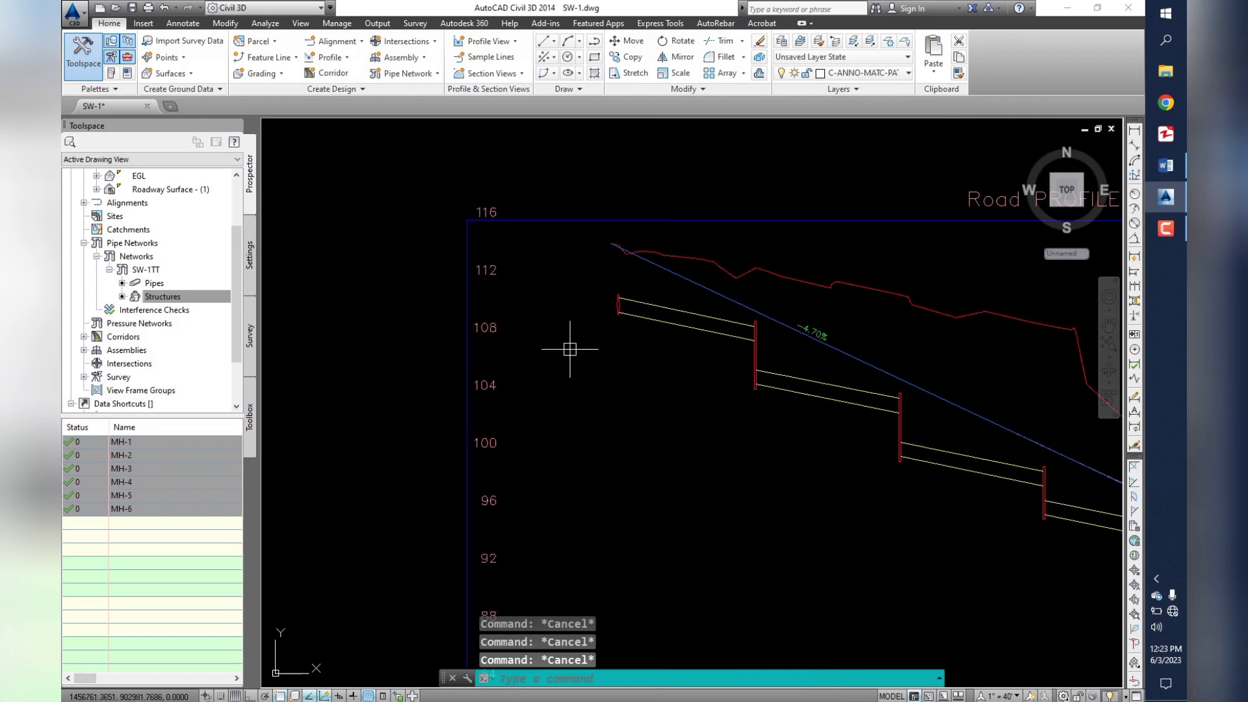
scroll(701, 316, "down", 5)
scroll(797, 390, "down", 2)
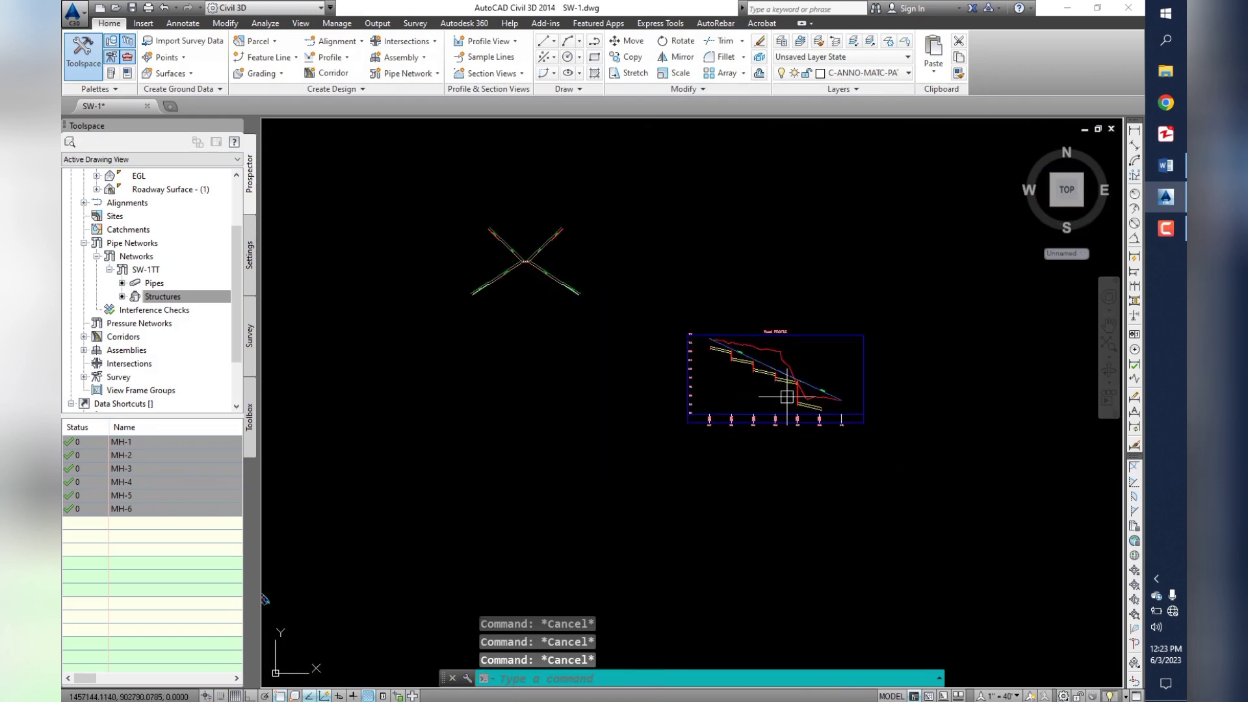
scroll(813, 409, "up", 5)
scroll(845, 423, "up", 3)
scroll(851, 427, "down", 2)
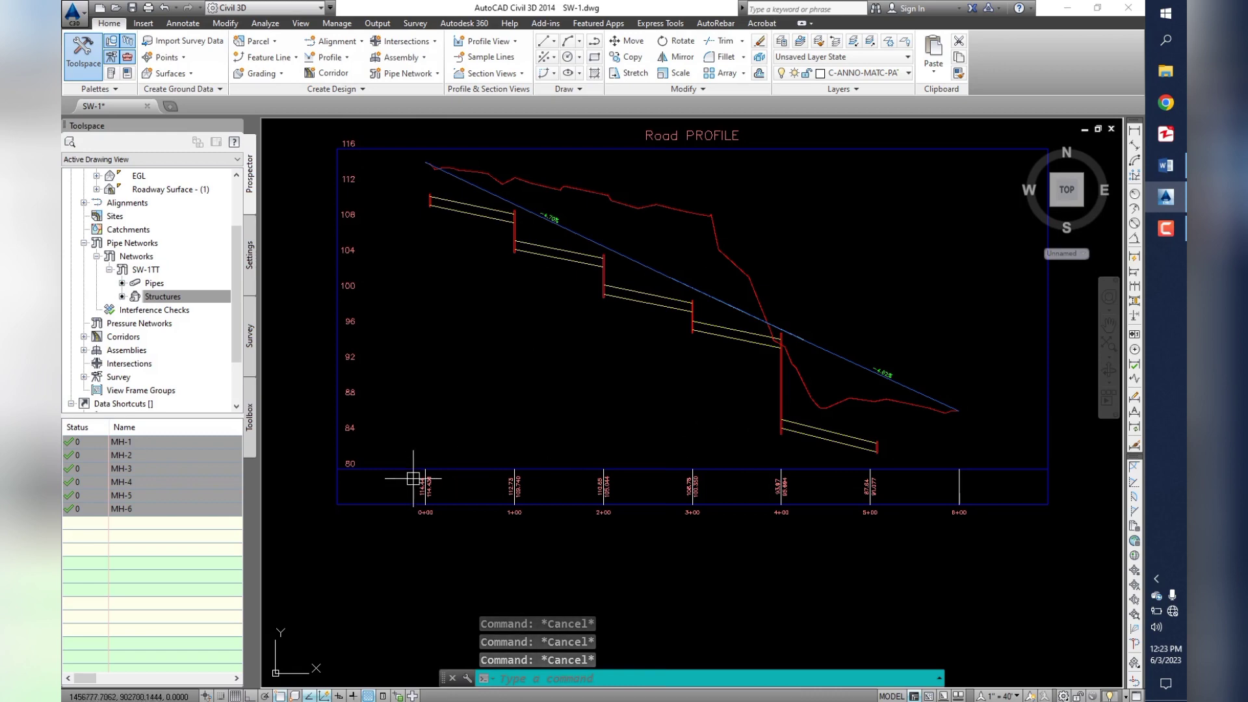
middle_click_drag(527, 231, 606, 332)
scroll(624, 341, "up", 3)
scroll(653, 366, "down", 3)
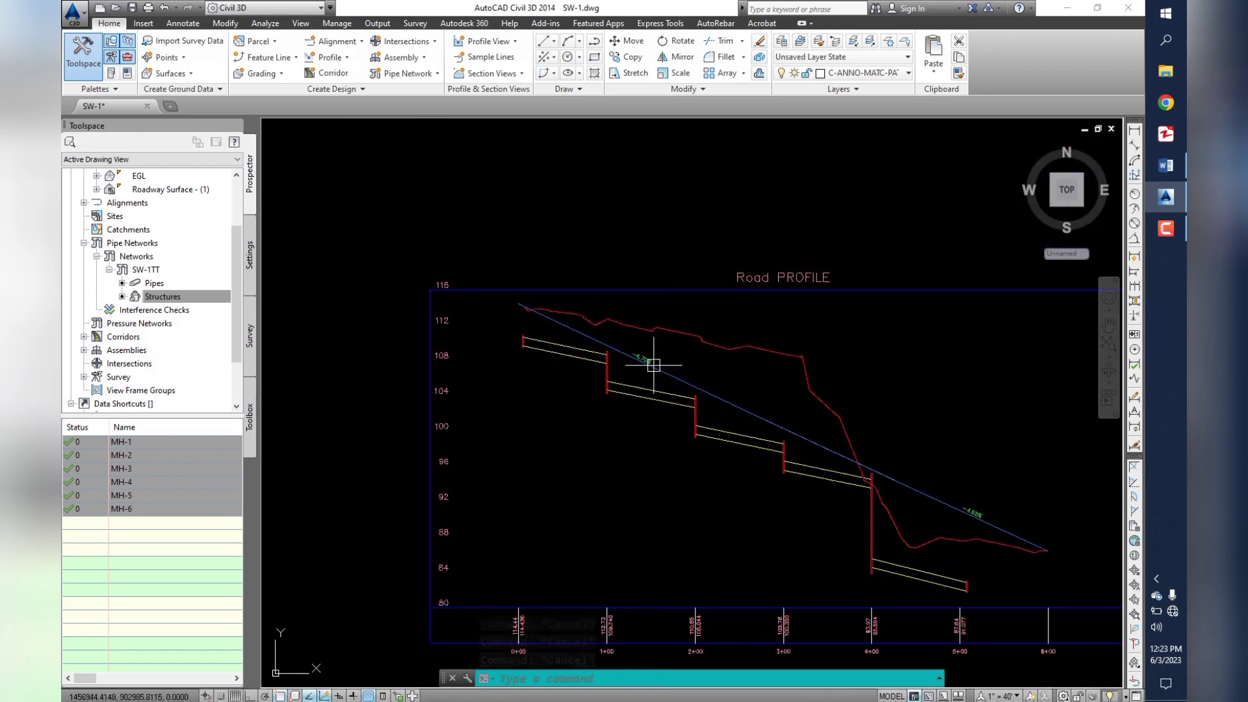
scroll(576, 350, "up", 4)
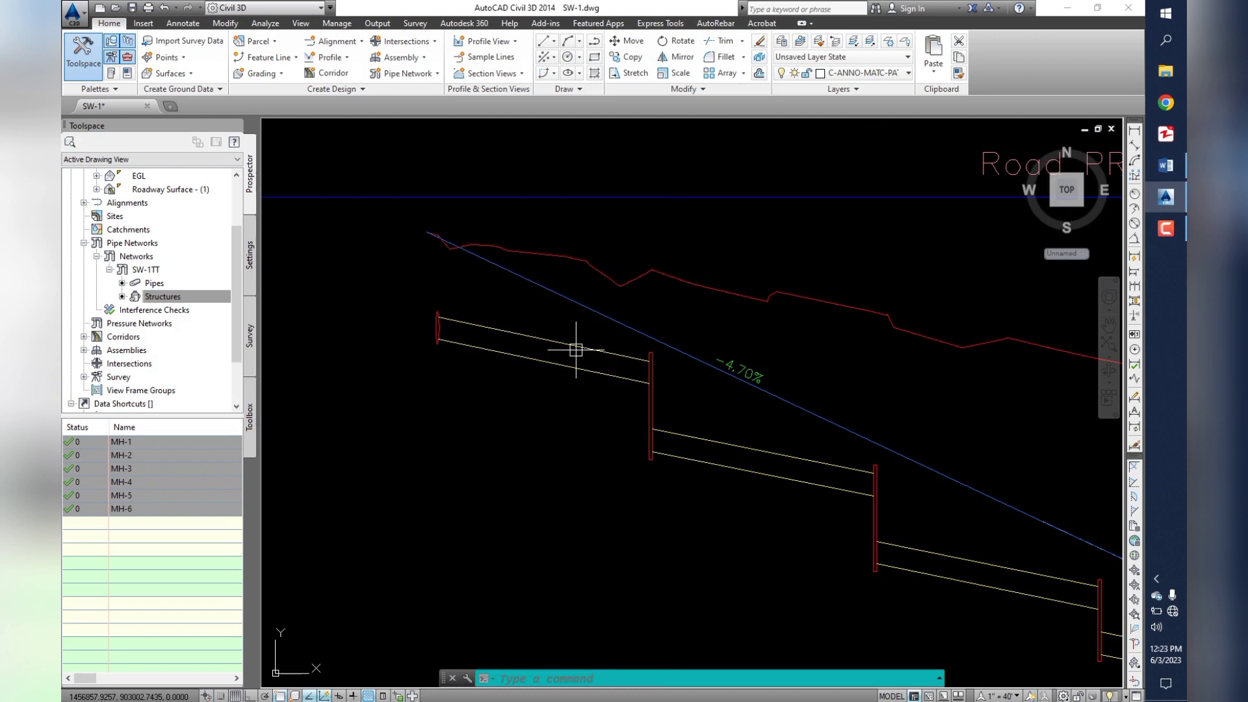
scroll(576, 351, "down", 4)
scroll(602, 338, "down", 6)
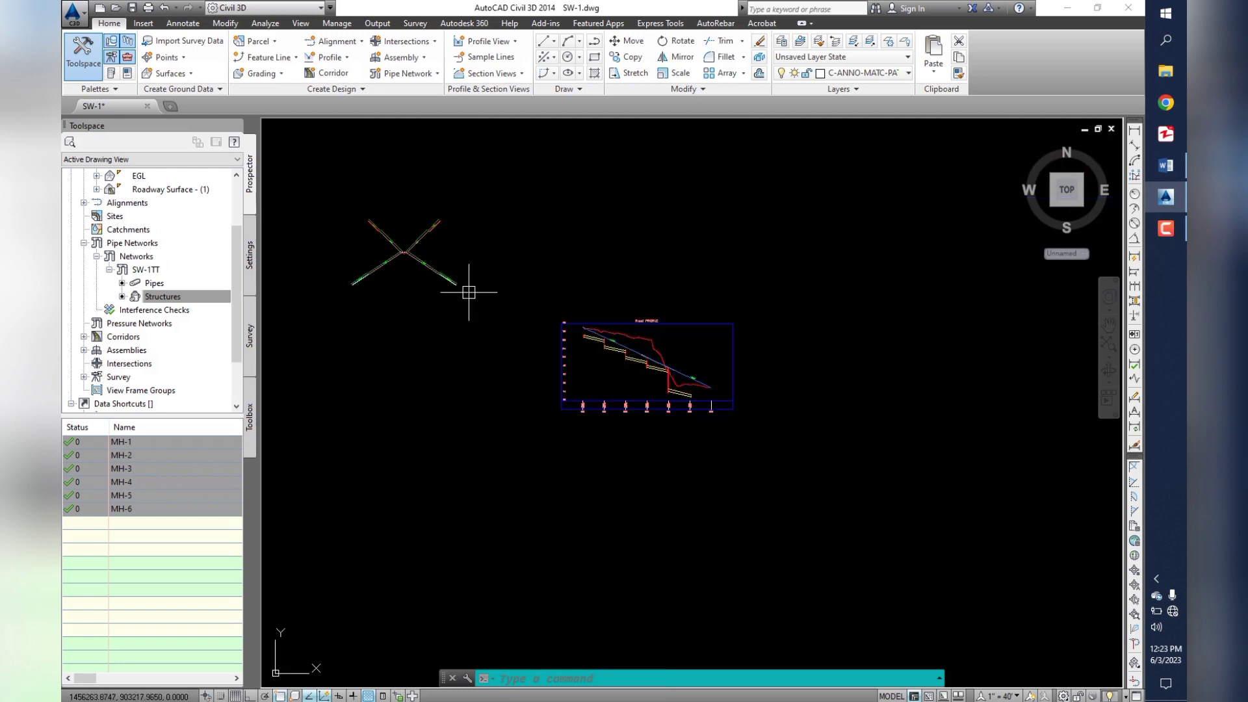
scroll(468, 292, "down", 2)
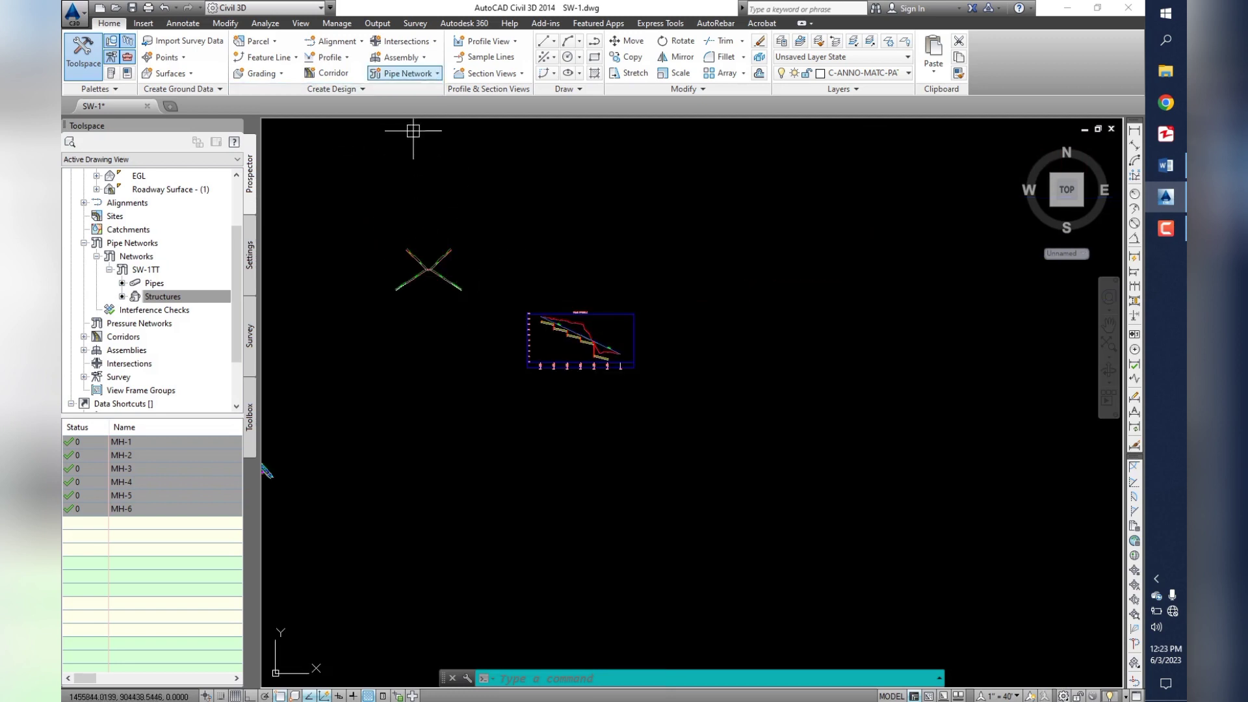
middle_click_drag(470, 377, 782, 324)
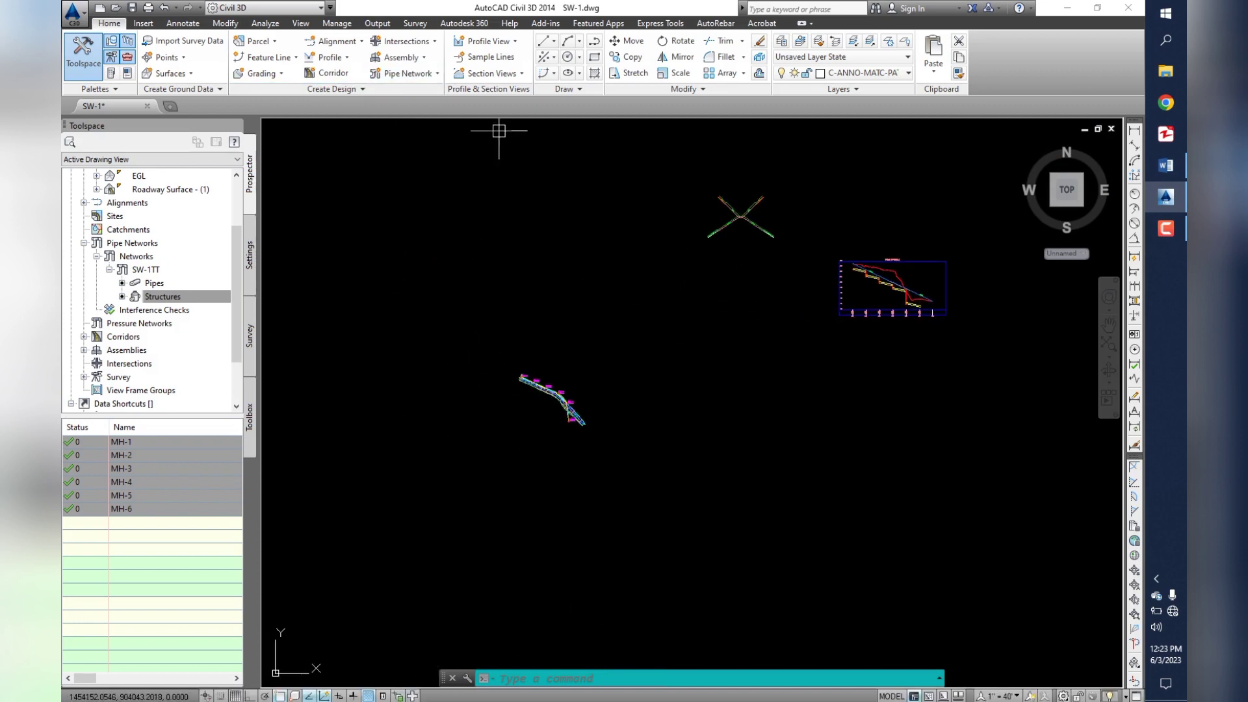
- Start Sample Lines on the Road alignment and name the sample line group 1112
left_click(491, 73)
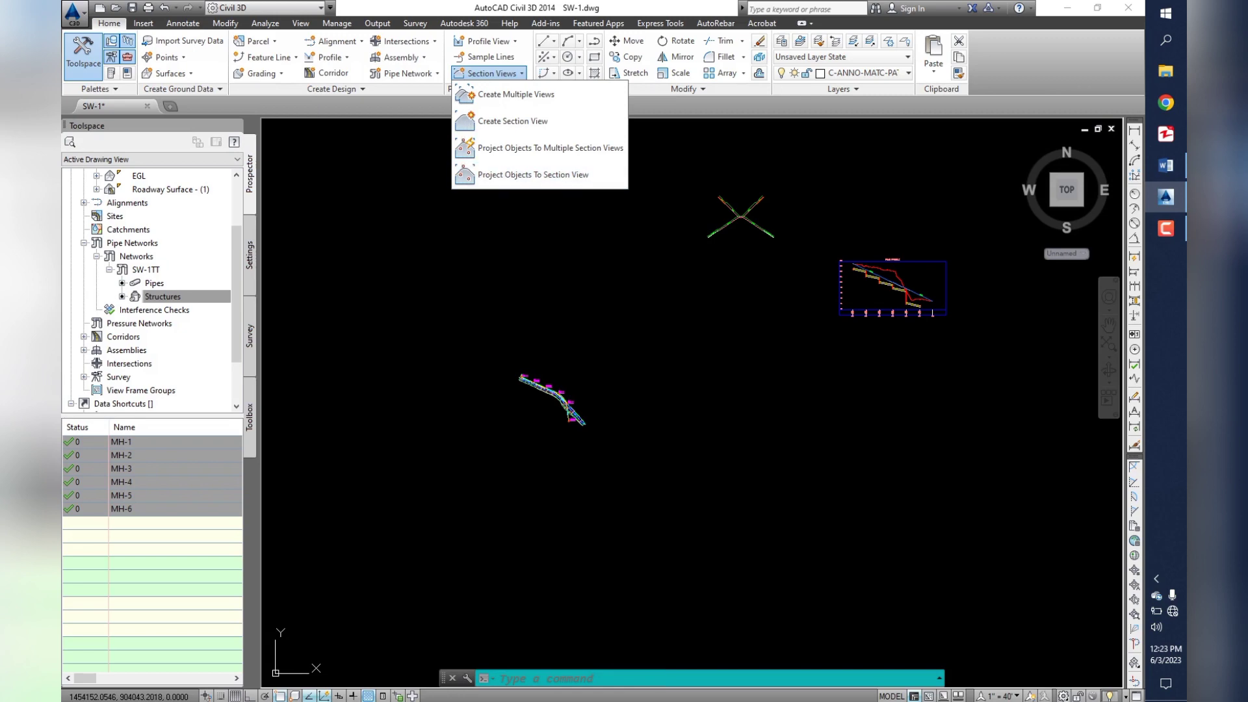
left_click(491, 58)
key("Return")
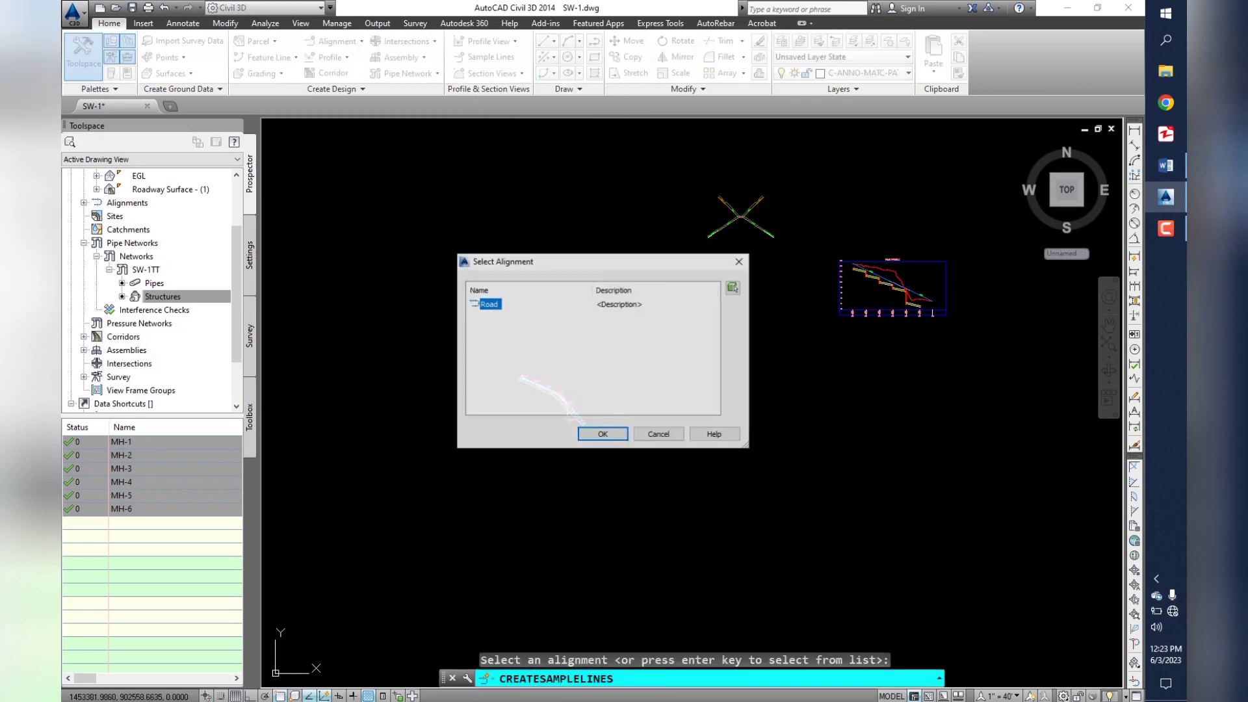
key("Return")
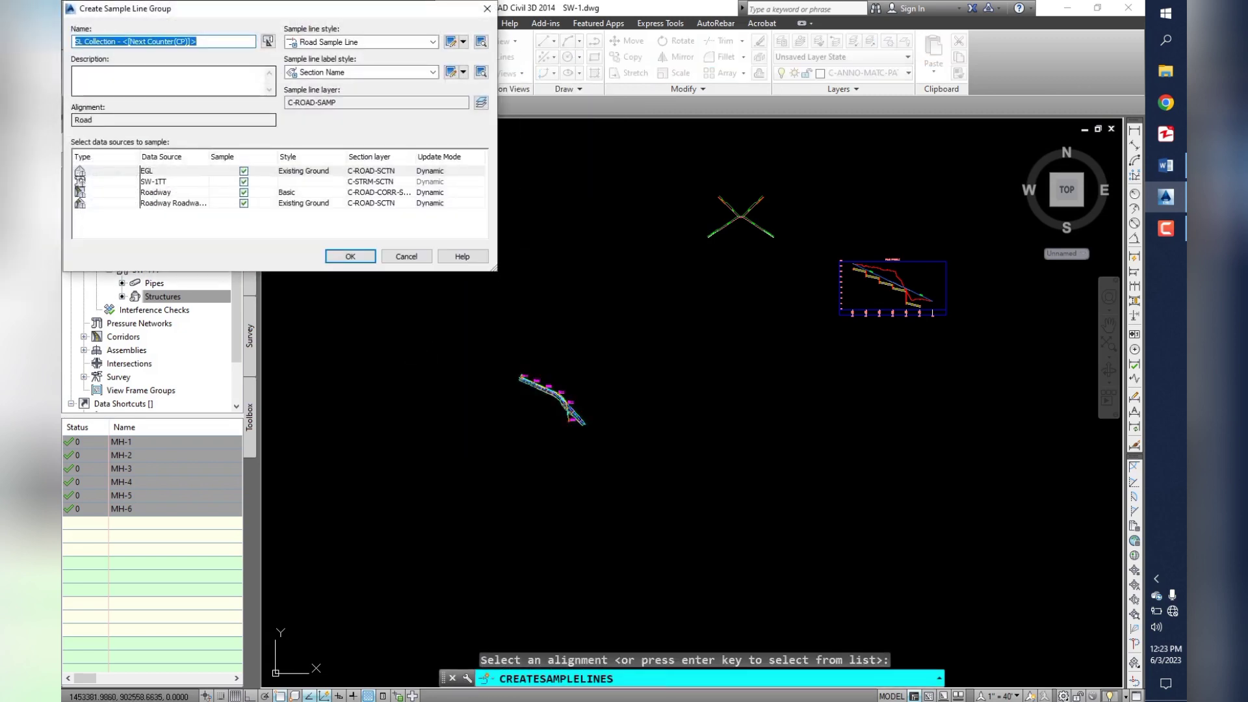
type("1112")
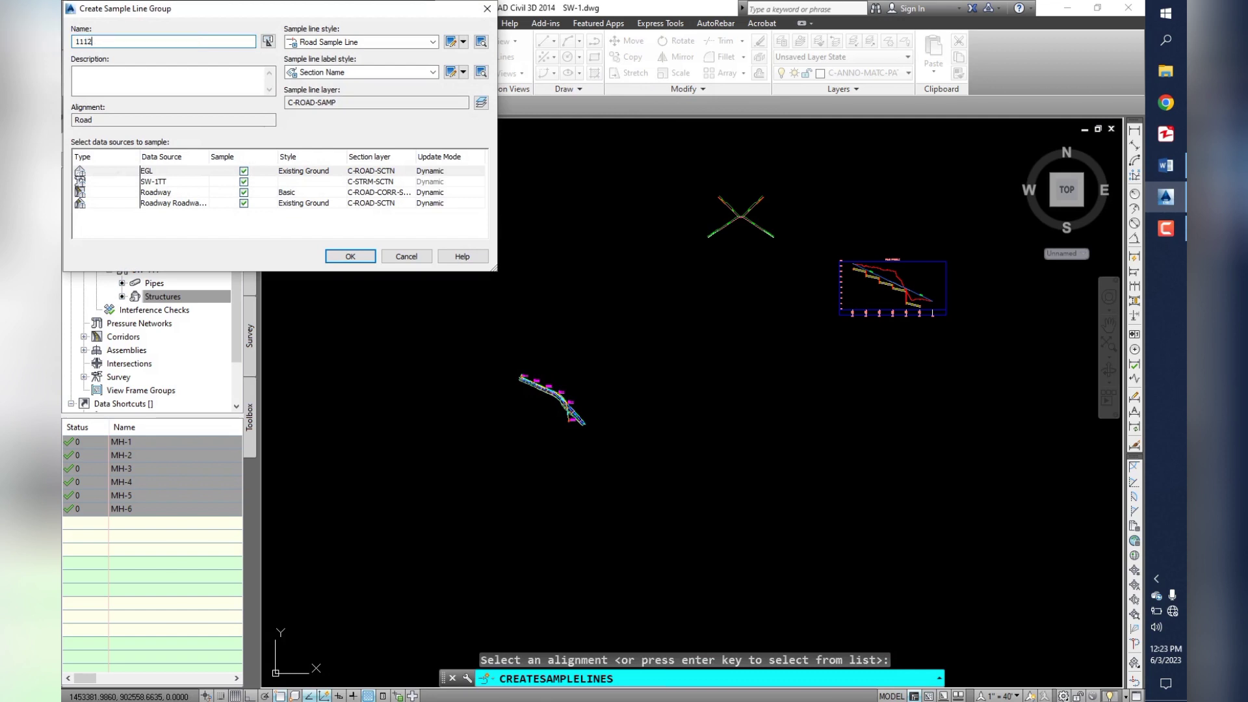
- Set the Roadway data source's code set style to All Codes and select the roadway surface source
left_click(79, 192)
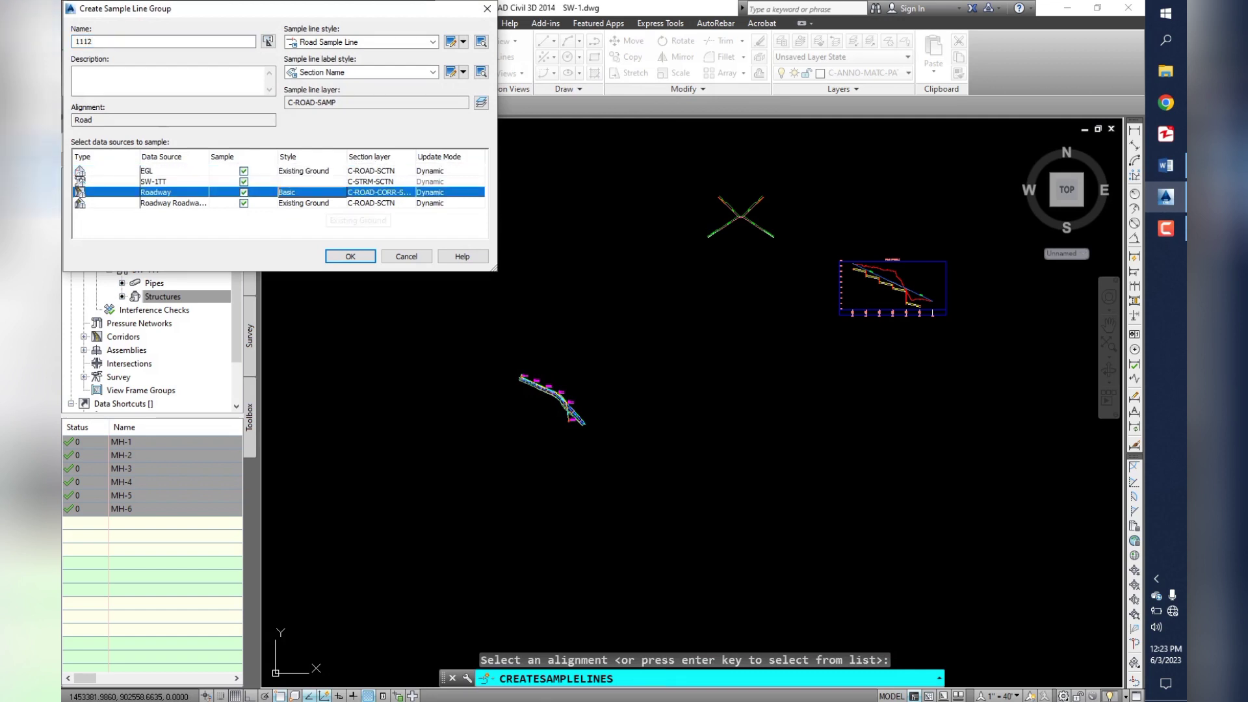
left_click(306, 192)
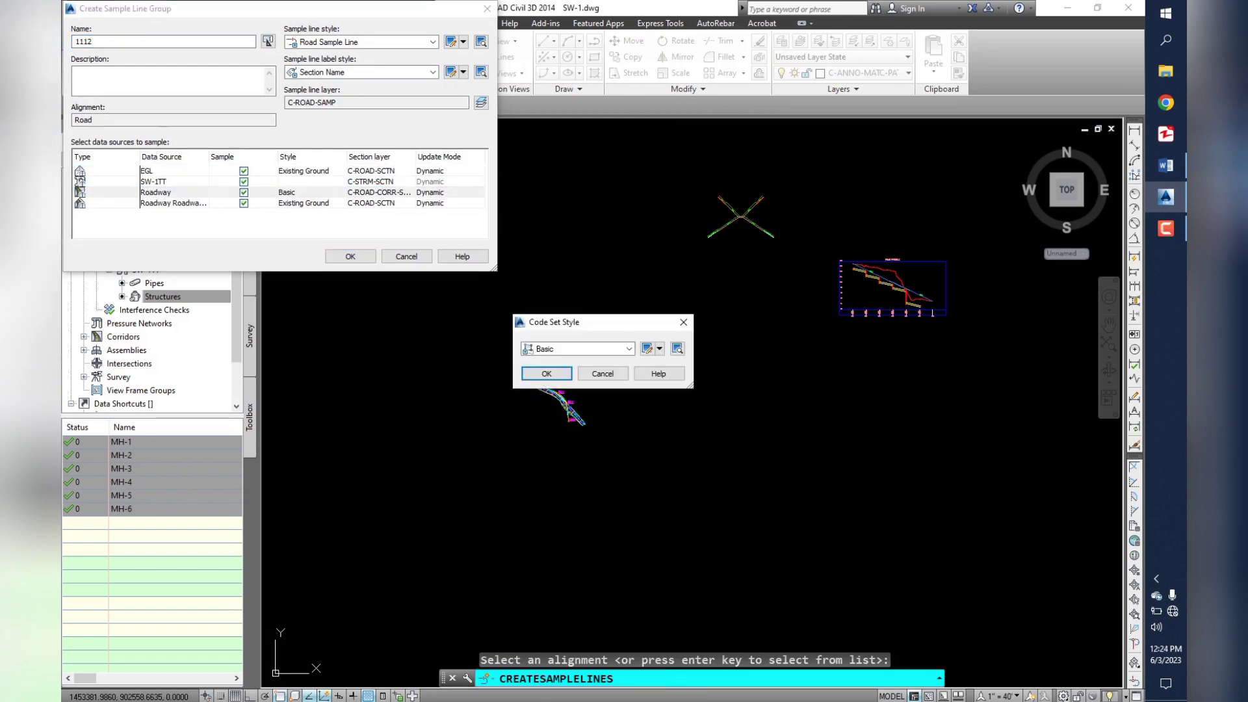
left_click(629, 348)
key("Up")
key("Up")
key("Up")
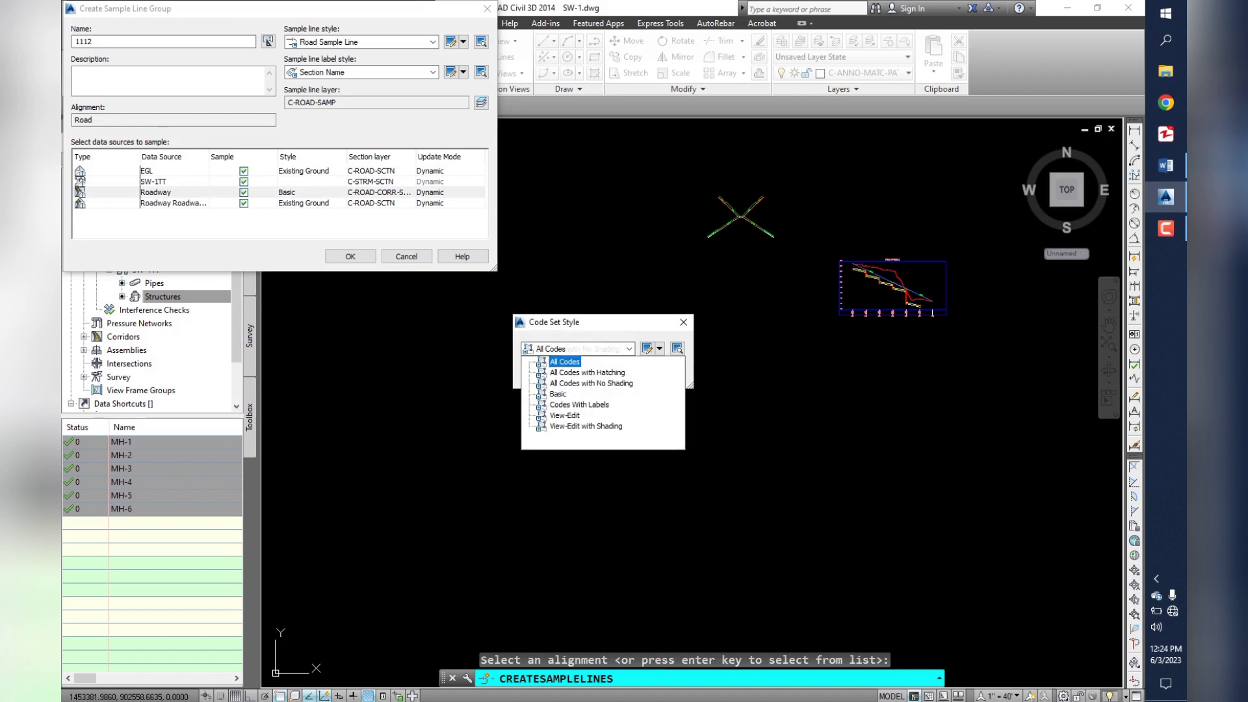
key("Return")
key("Return")
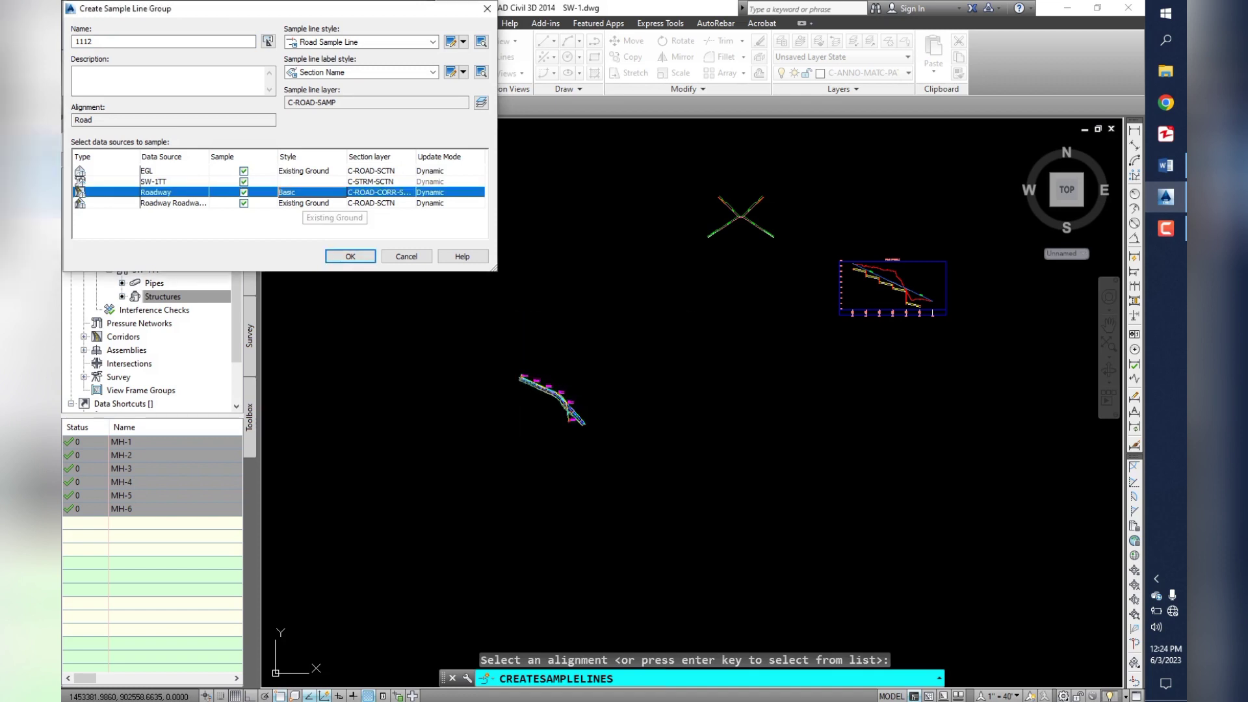
left_click(185, 203)
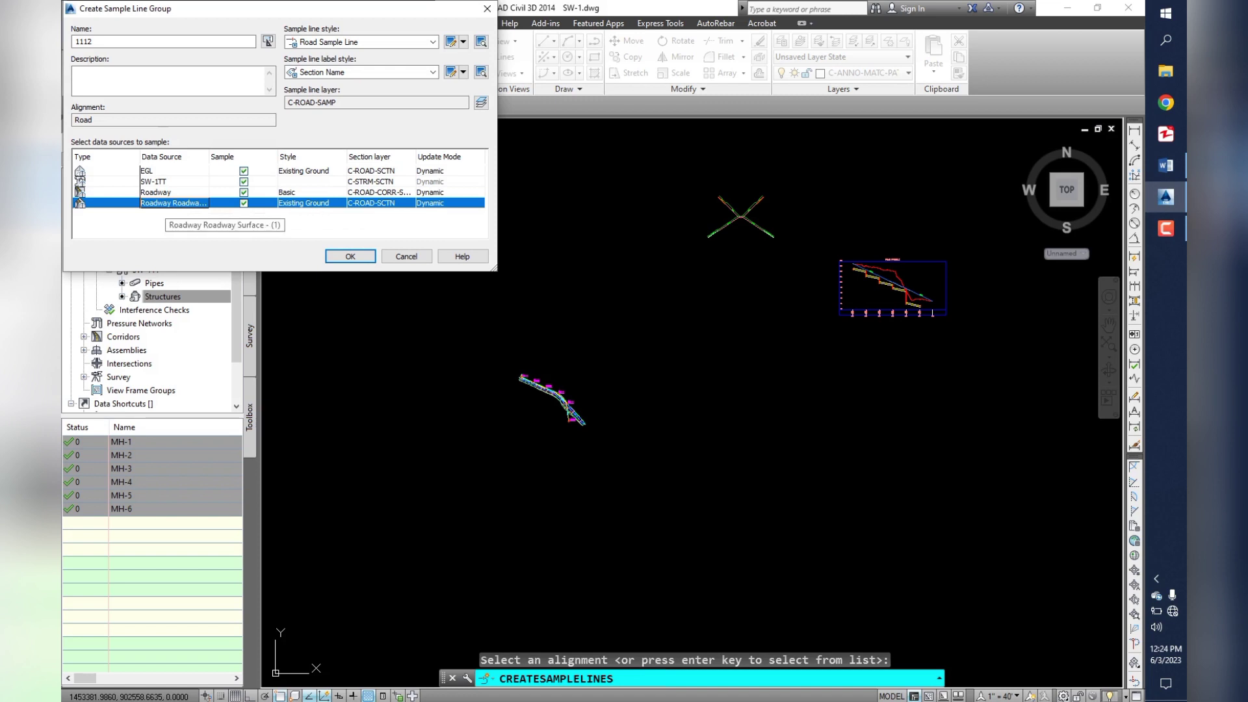
- Give the roadway surface the Finished Ground section style and accept the sample line group
key("Up")
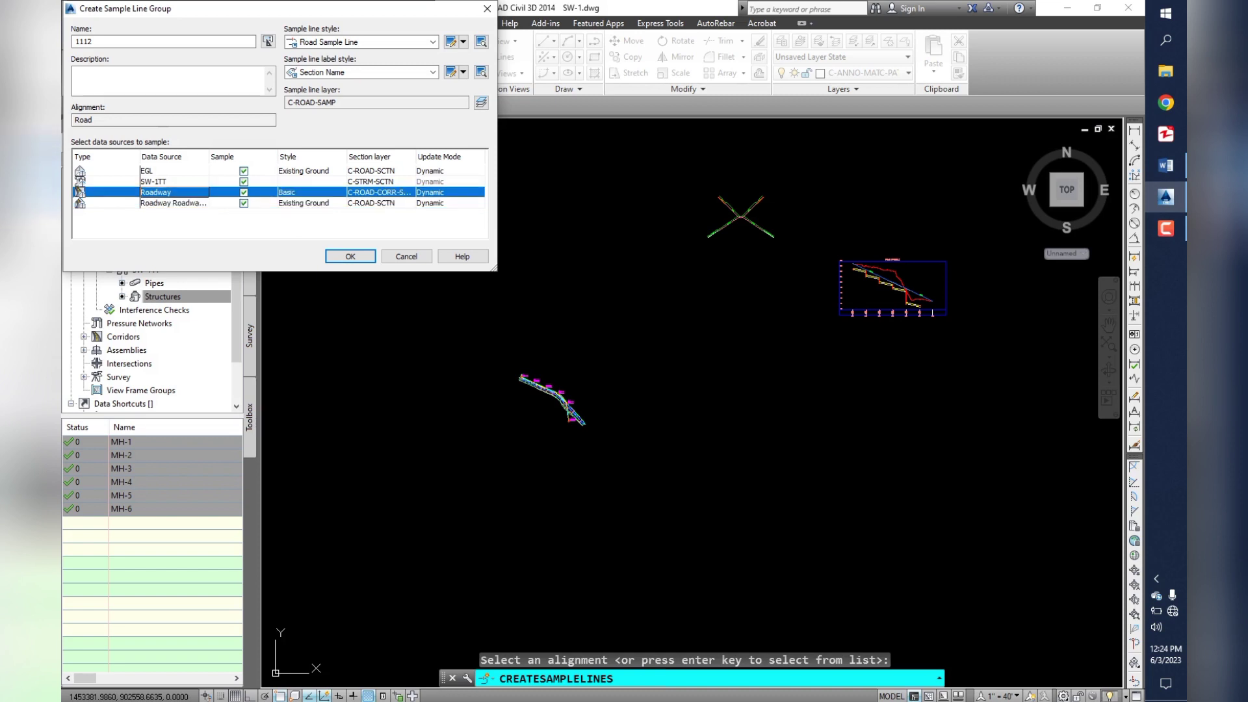
key("Up")
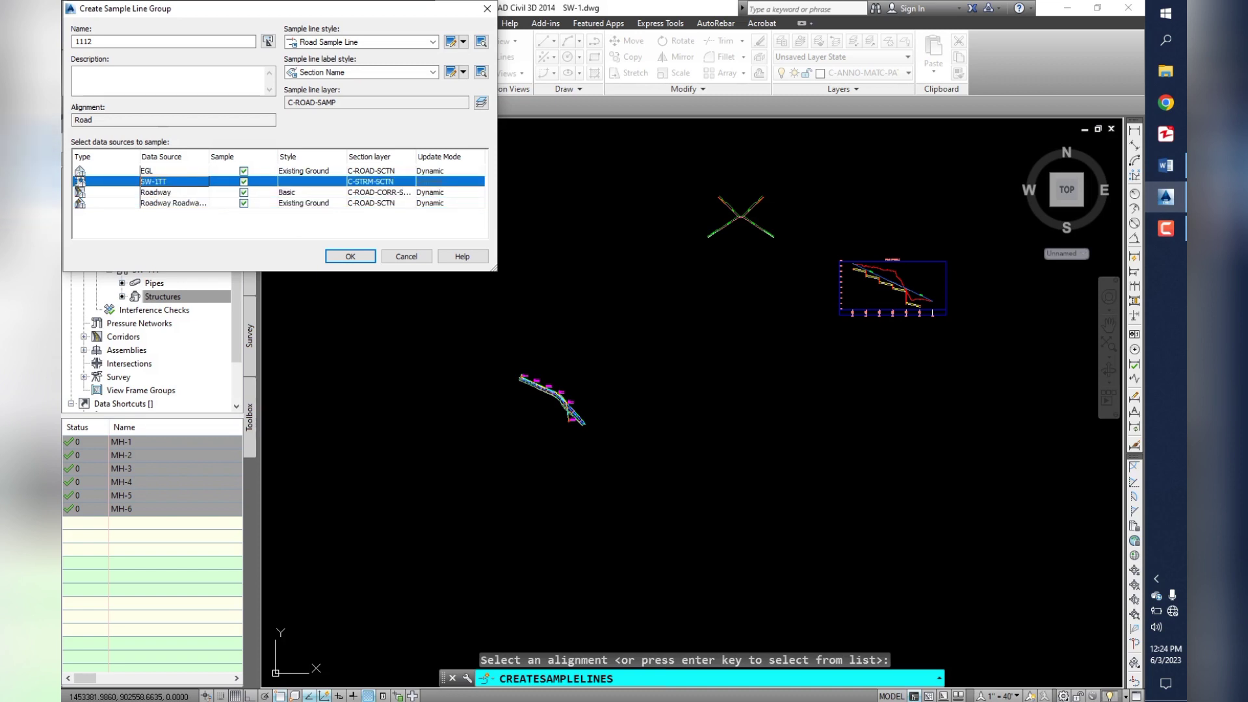
left_click(303, 202)
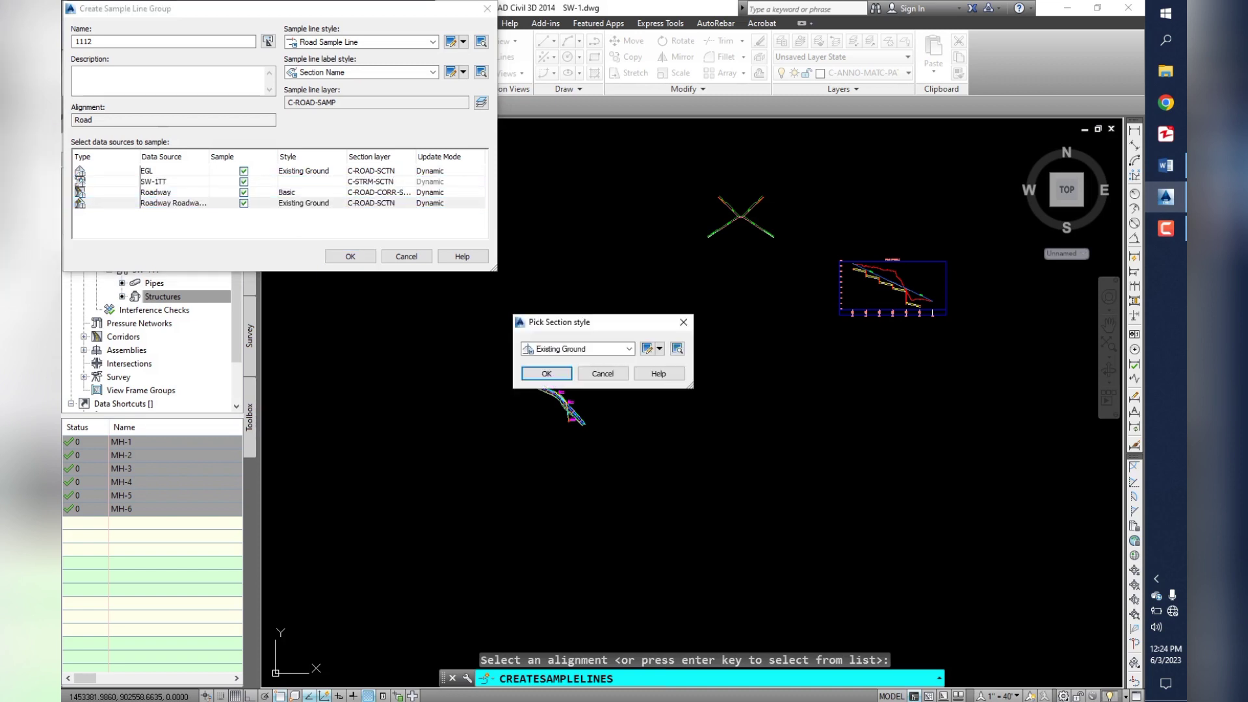
left_click(628, 348)
left_click(576, 372)
left_click(547, 373)
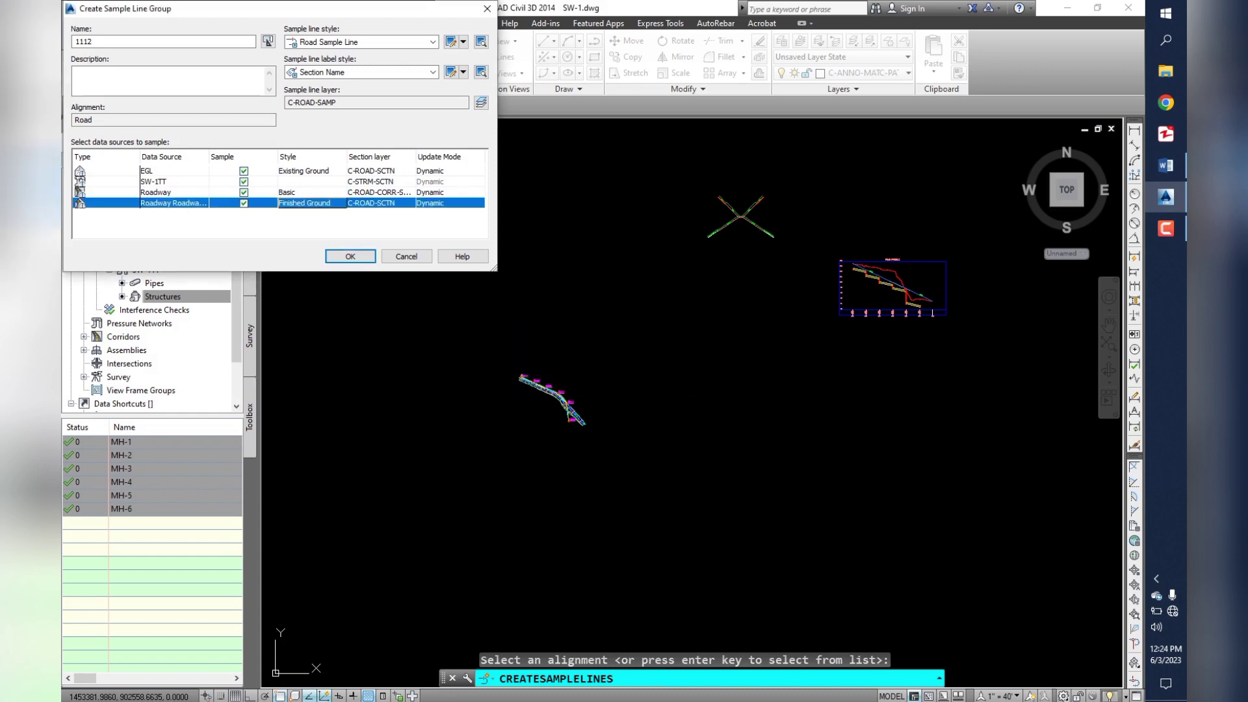
key("Return")
- Create sample lines by station range every 50' along Road, including range start and end
left_click(349, 26)
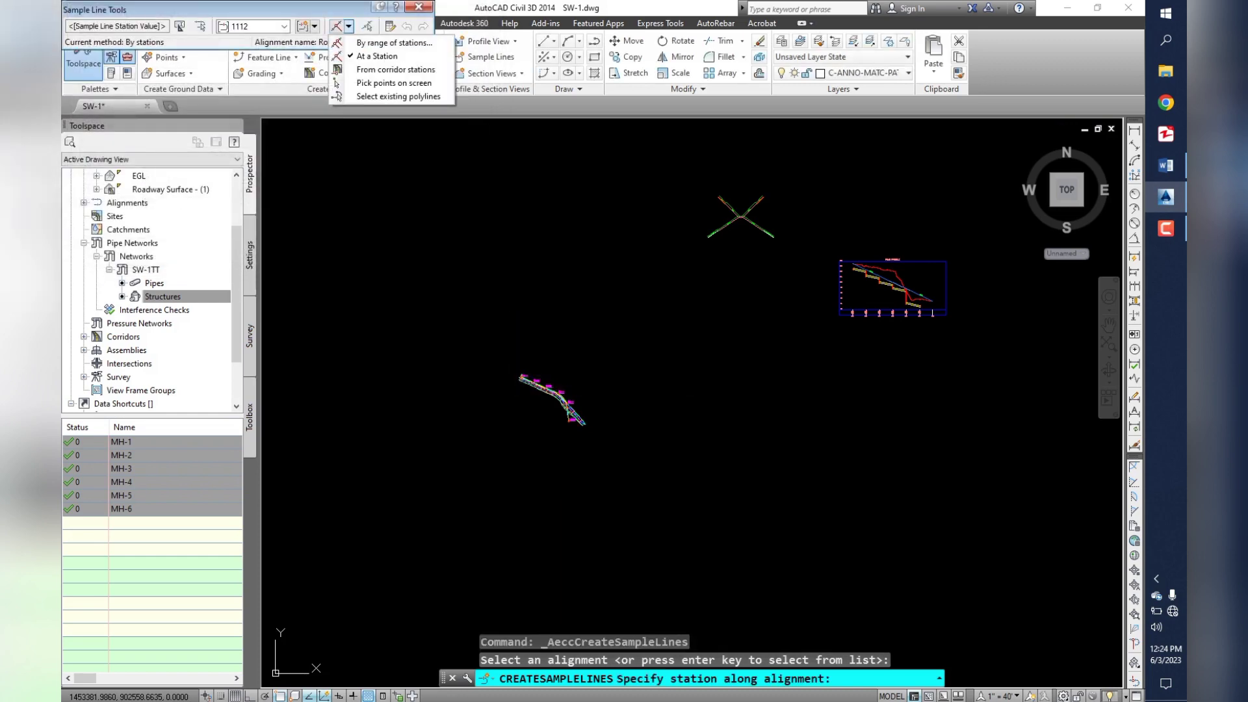
left_click(390, 43)
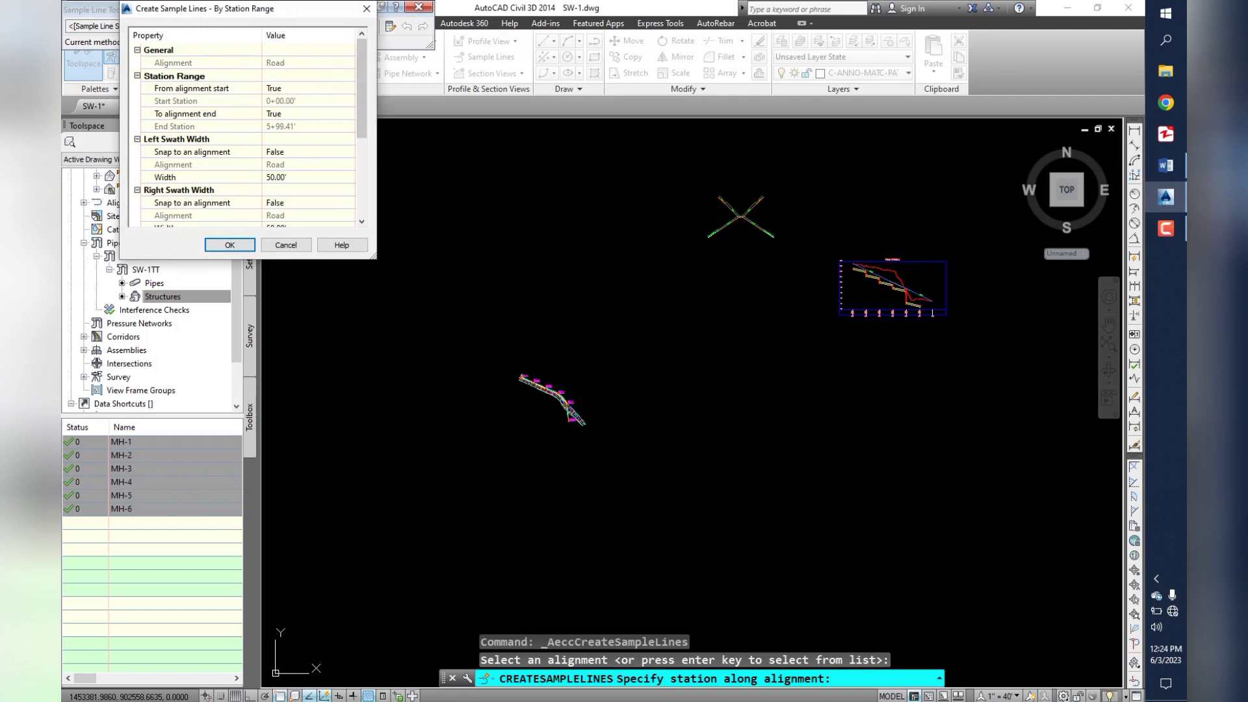
mouse_move(373, 257)
left_mouse_down()
mouse_move(520, 348)
mouse_move(585, 503)
left_mouse_up()
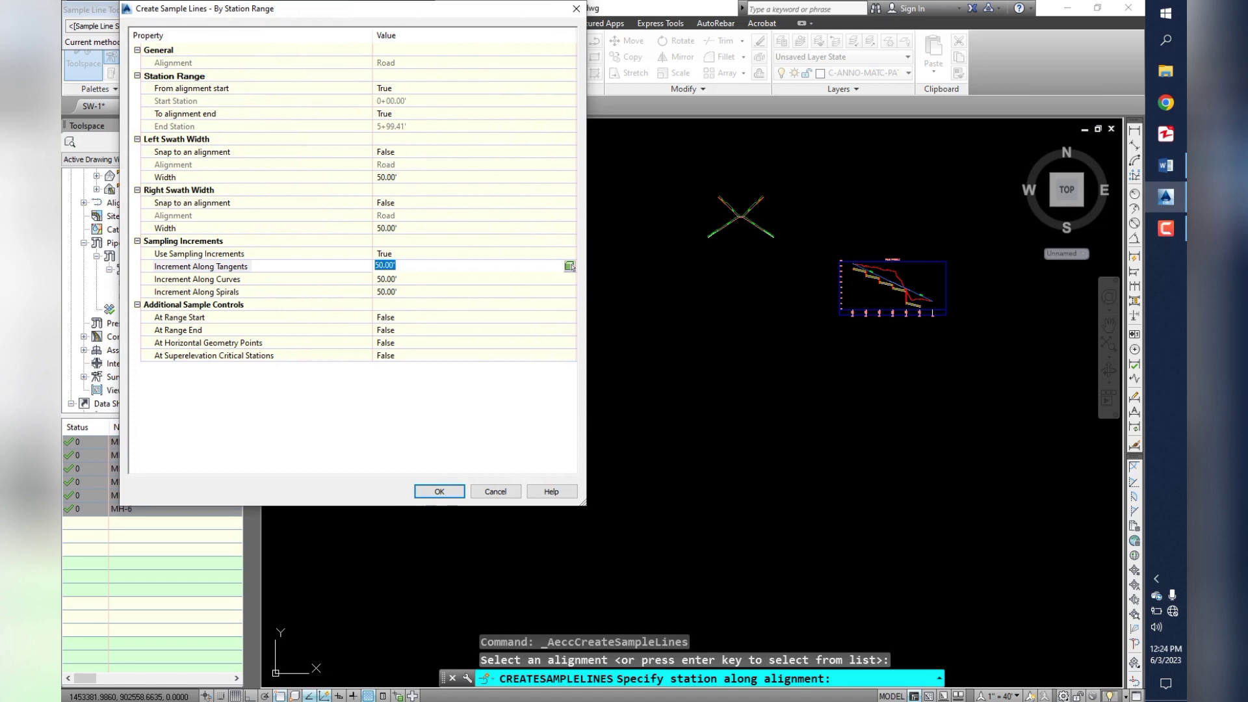
left_click(455, 317)
left_click(390, 340)
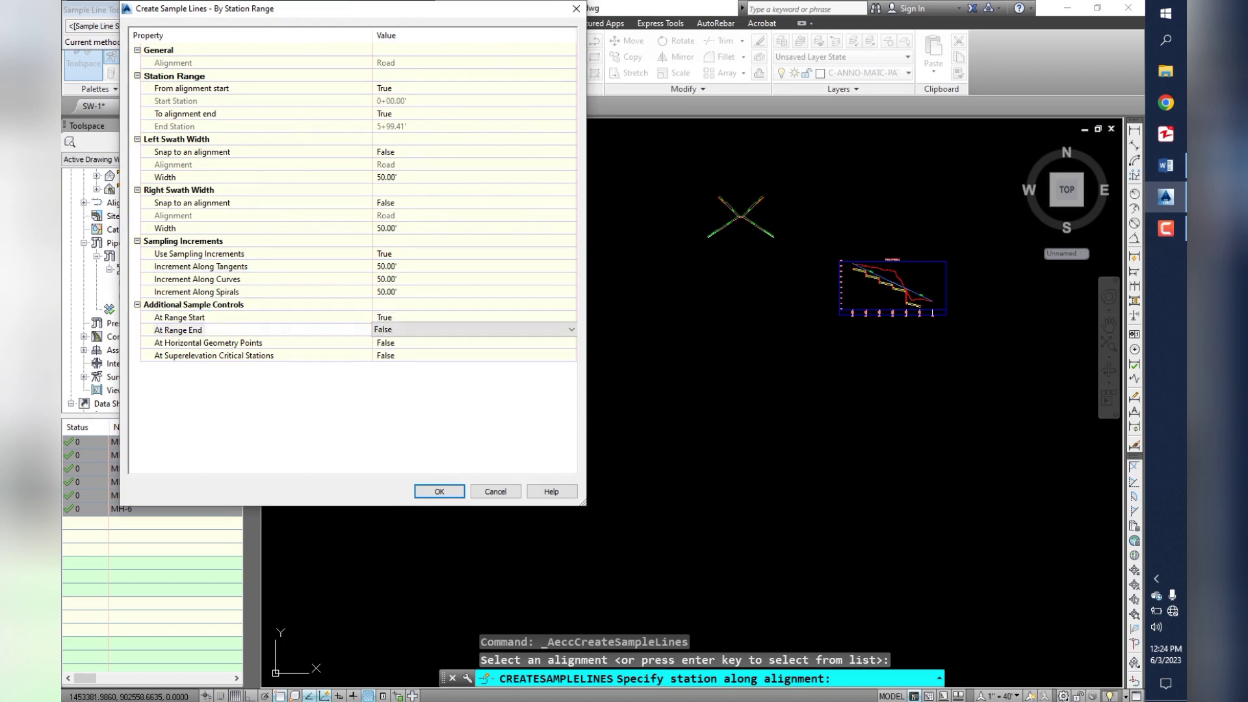
left_click(455, 329)
left_click(390, 353)
left_click(468, 266)
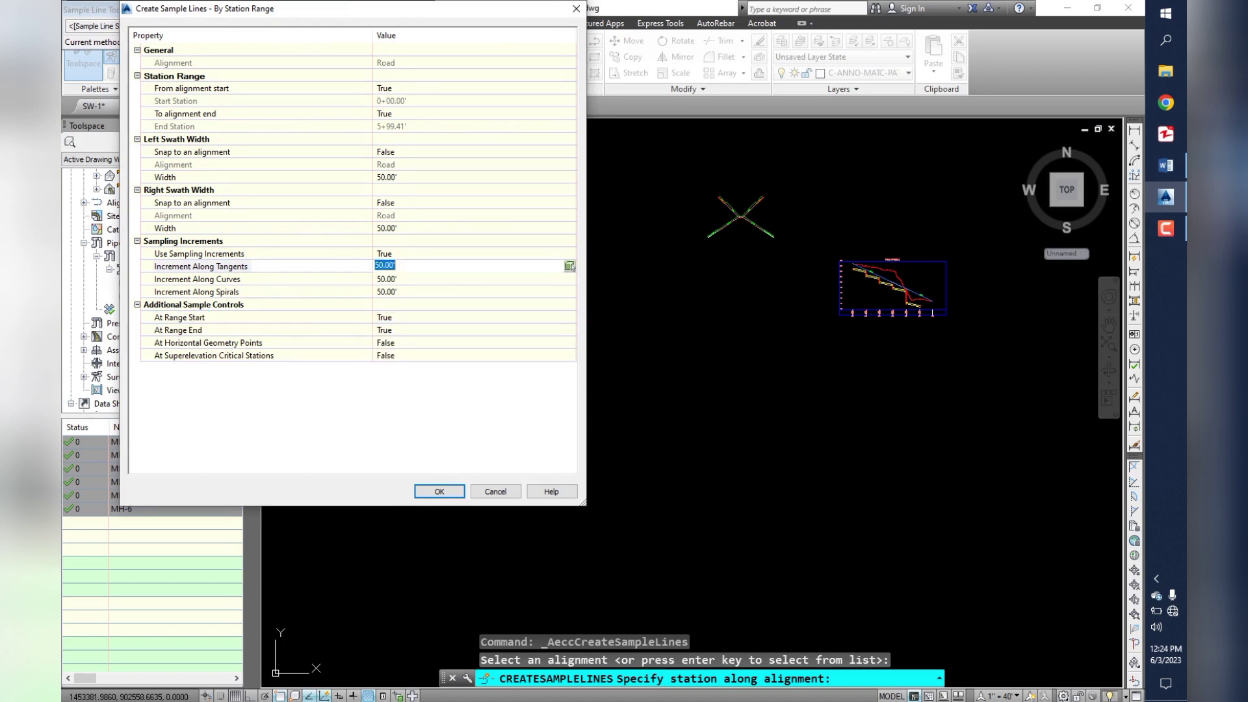
left_click(439, 491)
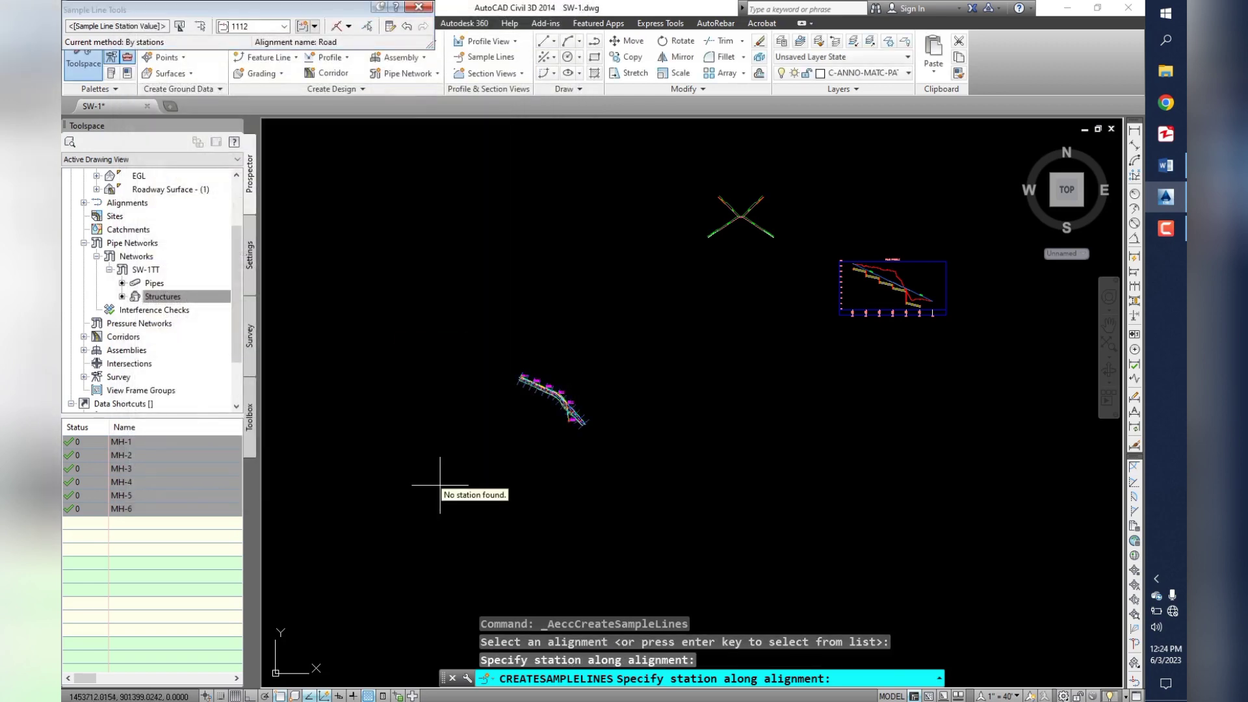
- End the sample line command and select a sample line along Road
key("Escape")
scroll(585, 458, "up", 3)
scroll(559, 468, "up", 3)
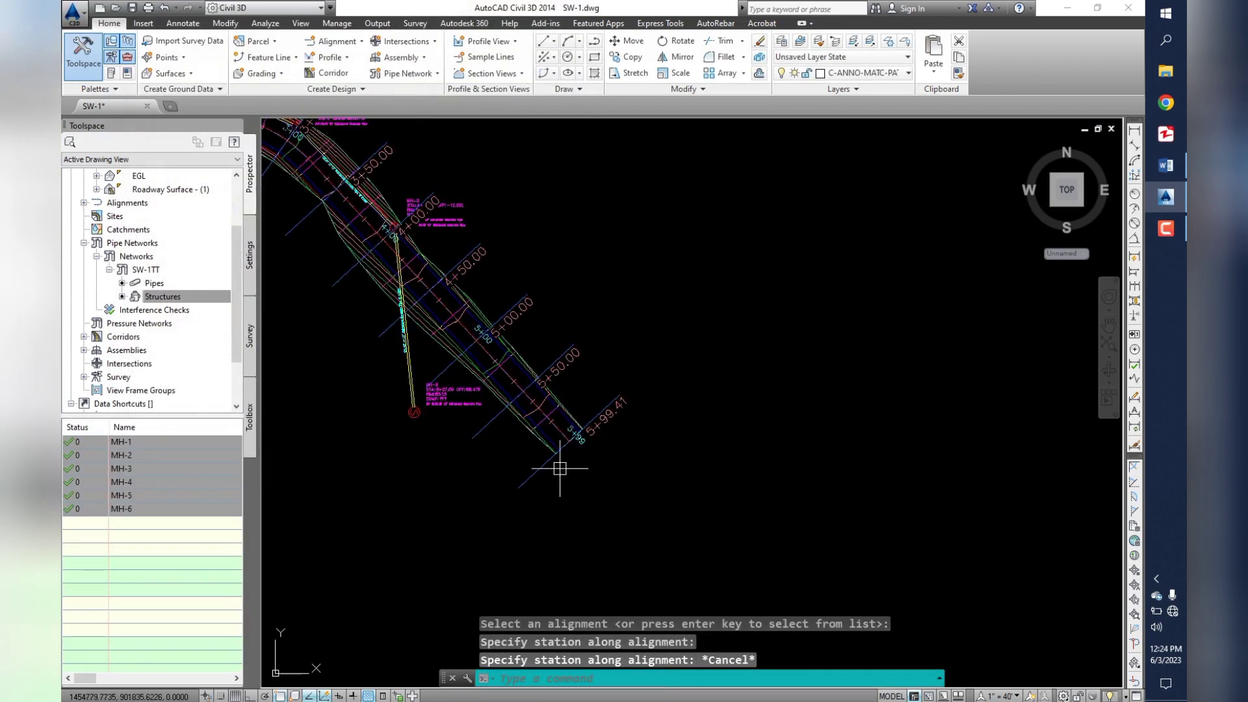
left_click(560, 468)
scroll(429, 318, "down", 5)
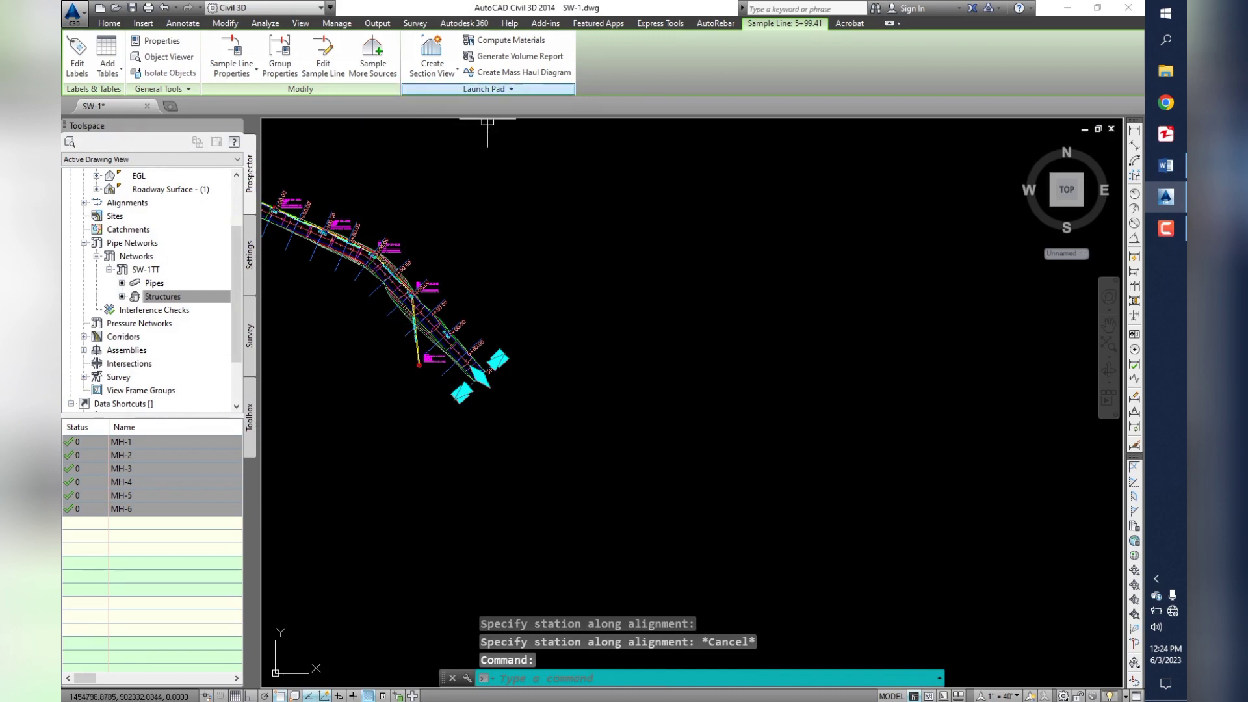
- Create multiple section views from the Road sample lines and place their origin
left_click(449, 73)
left_click(481, 123)
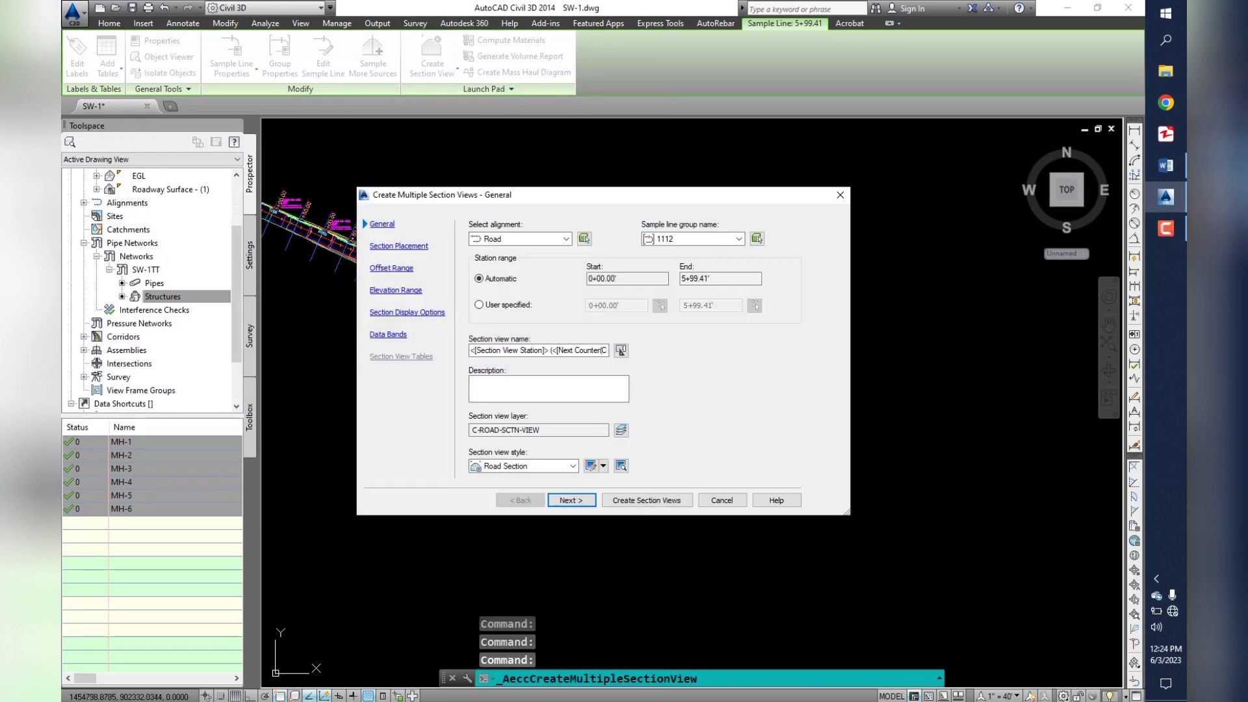
key("Return")
key("Return")
key("Return")
key("Return")
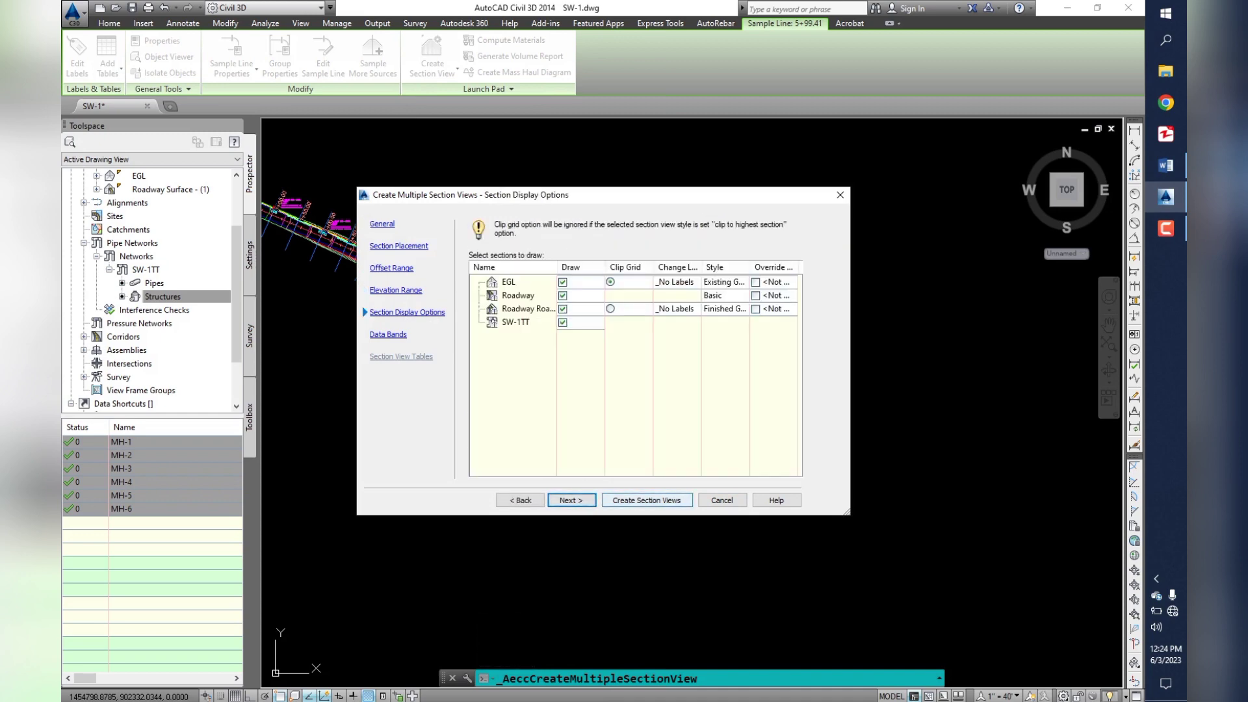
left_click(647, 500)
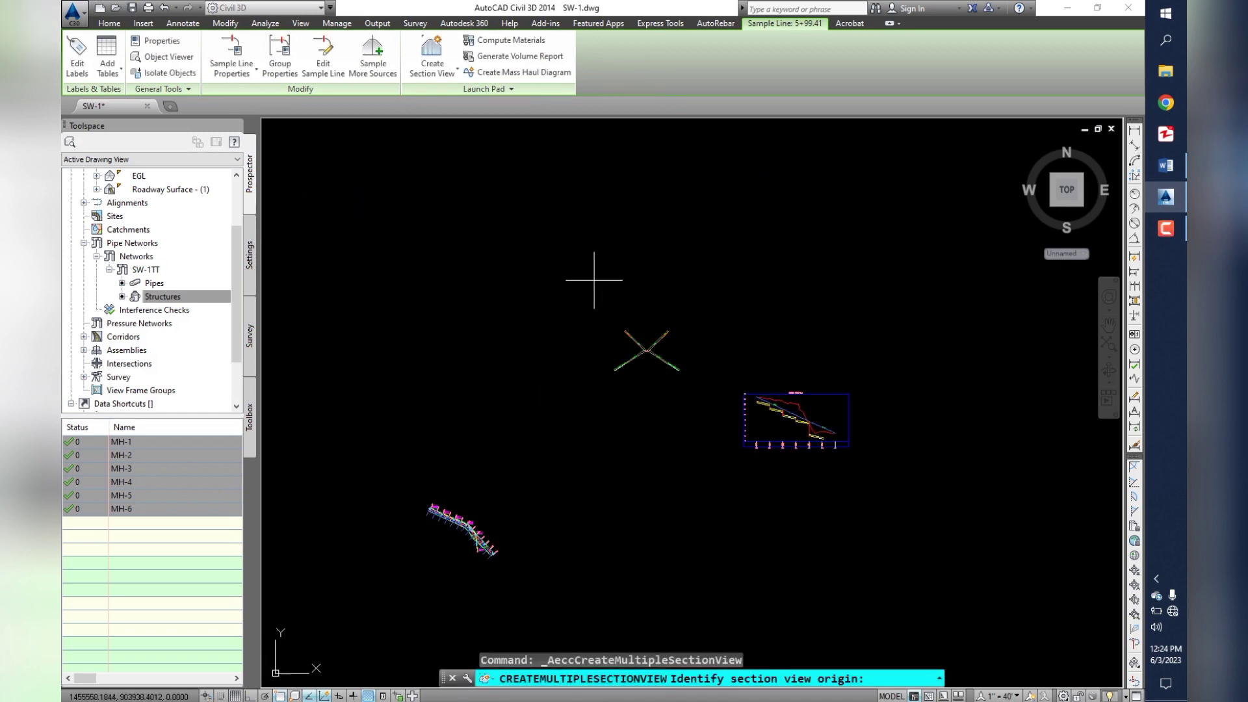
left_click(618, 217)
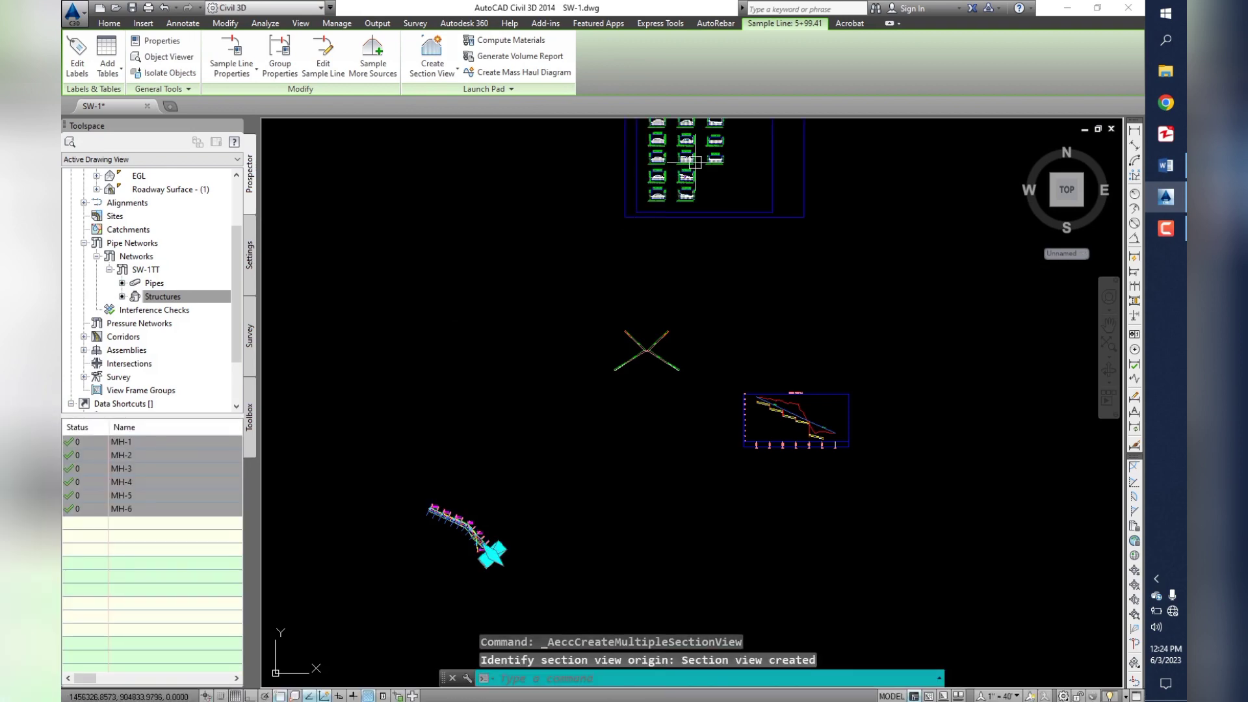
- Zoom over the section view grid and regenerate the drawing with RE twice
scroll(627, 219, "up", 3)
scroll(627, 219, "up", 3)
scroll(446, 201, "up", 3)
scroll(585, 236, "up", 4)
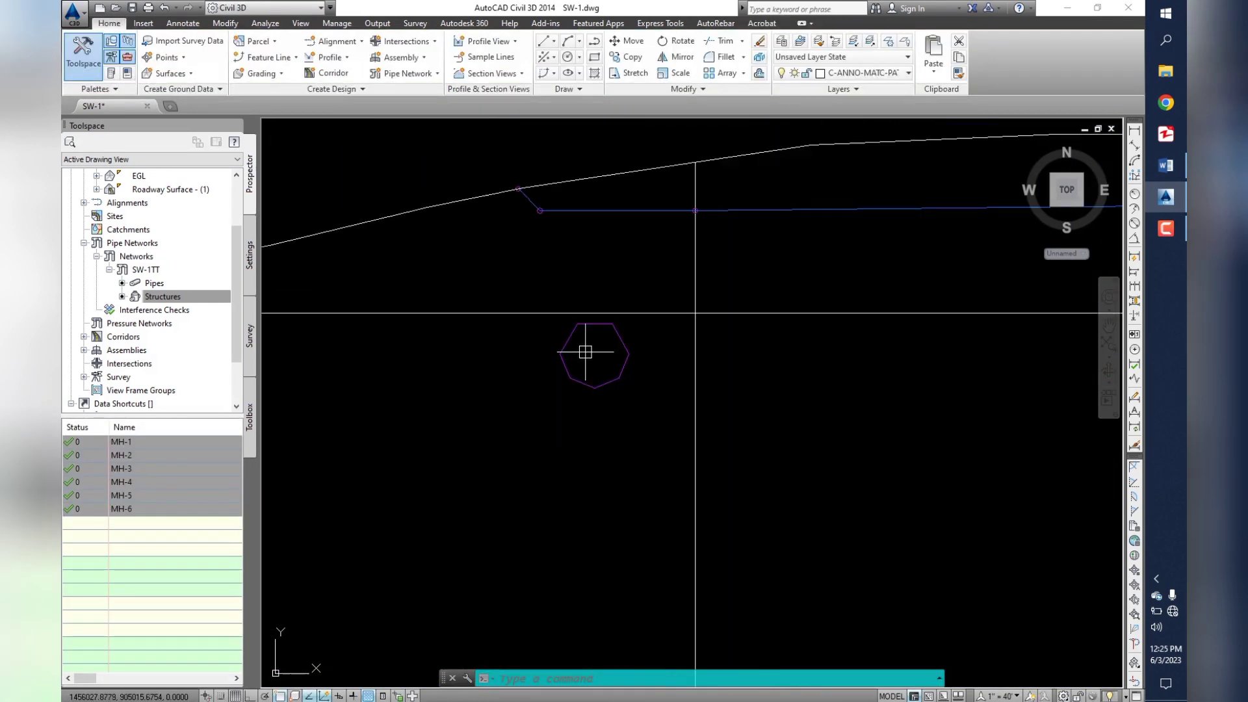
key("Escape")
type("re")
key("Return")
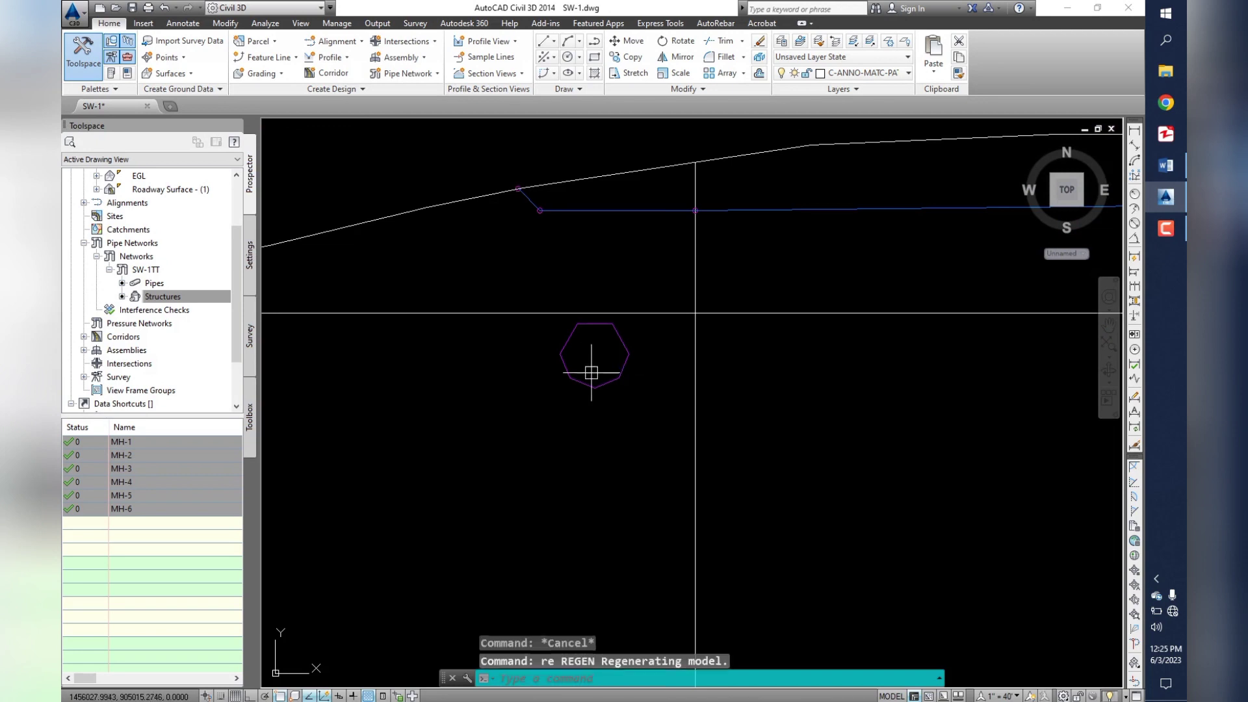
scroll(593, 373, "down", 2)
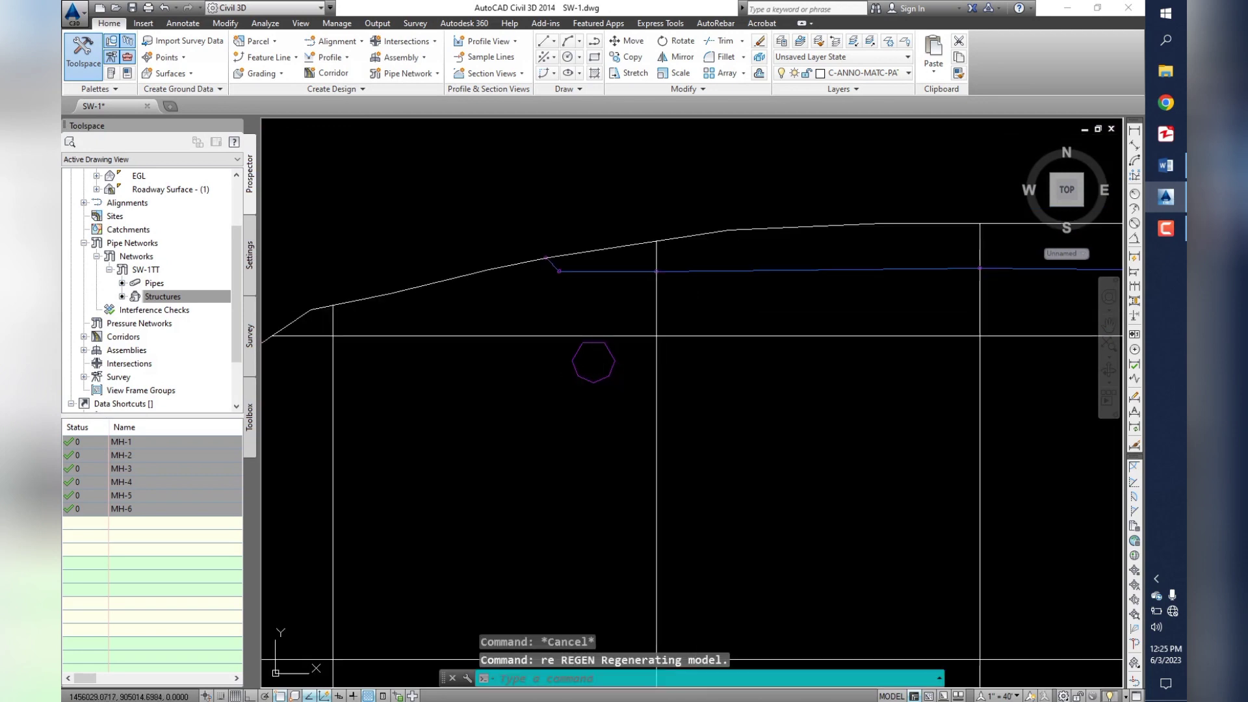
type("re")
key("Return")
- Zoom in on the storm pipe run near the INV OUT 109.67 label in plan
scroll(594, 376, "up", 5)
left_click(585, 376)
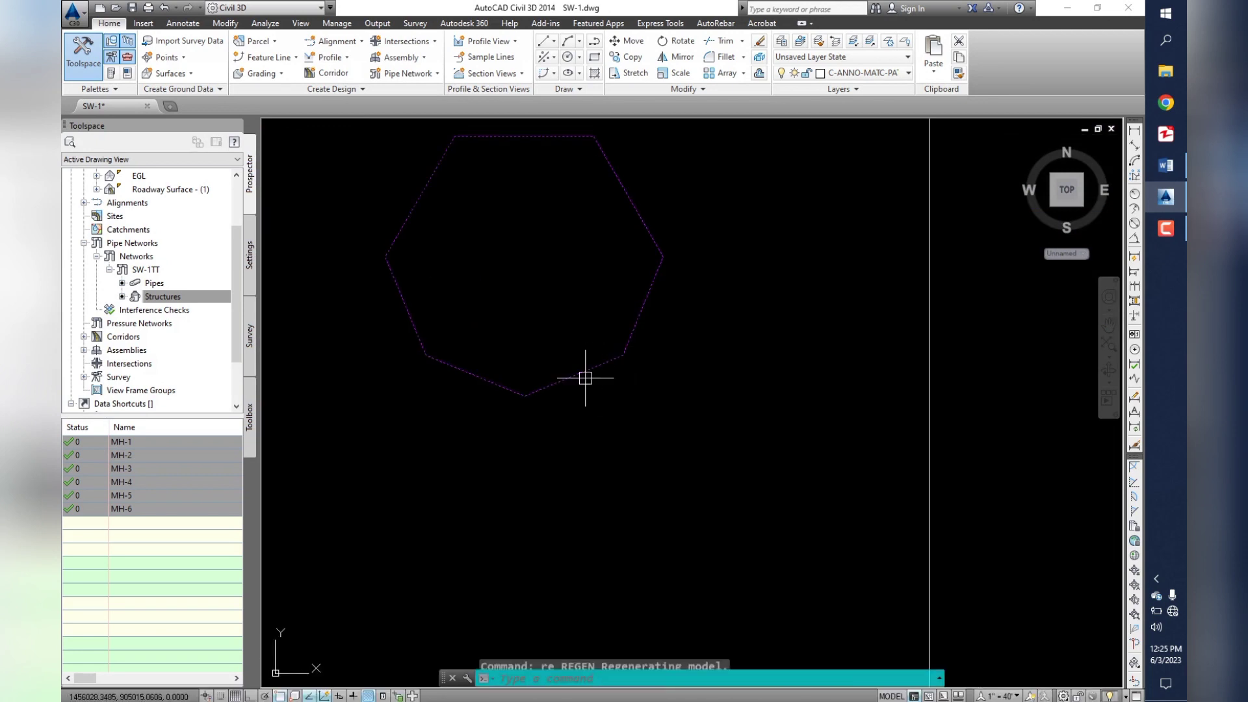
key("Escape")
key("Escape")
key("Escape")
scroll(602, 412, "down", 5)
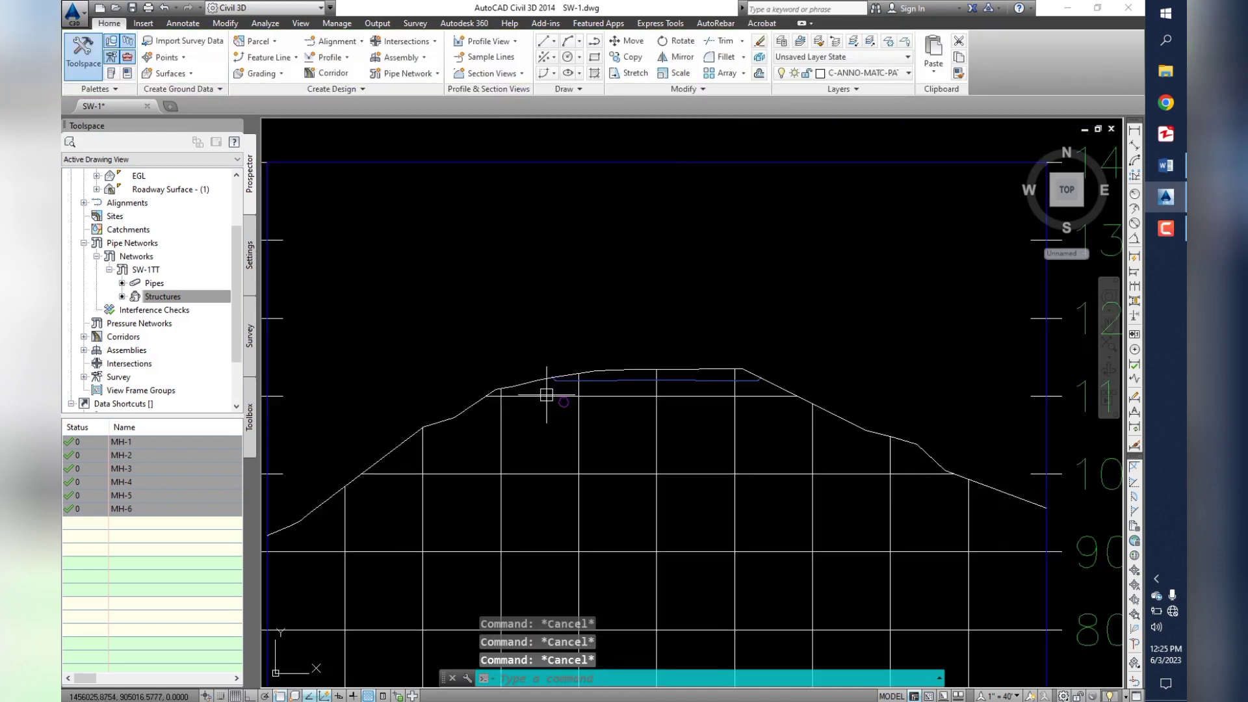
scroll(788, 428, "down", 3)
scroll(788, 428, "up", 3)
scroll(825, 423, "down", 10)
middle_click_drag(409, 603, 488, 440)
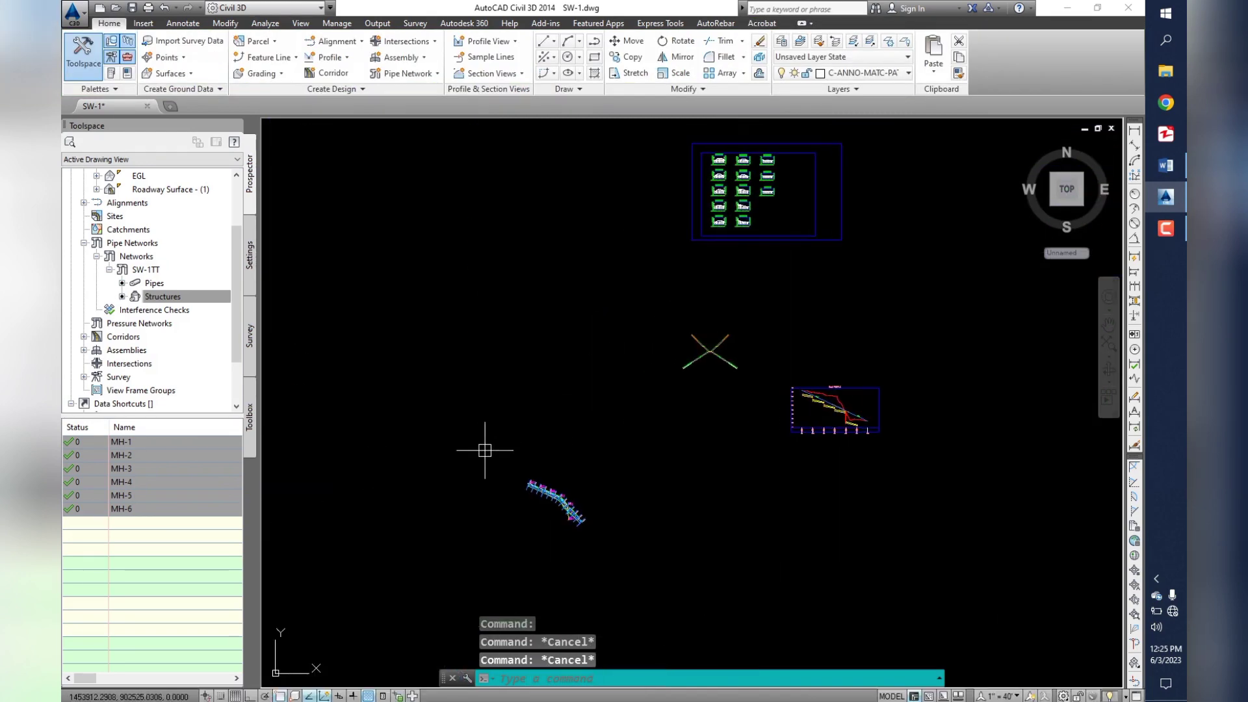
scroll(488, 440, "up", 5)
scroll(558, 446, "up", 5)
scroll(530, 451, "up", 4)
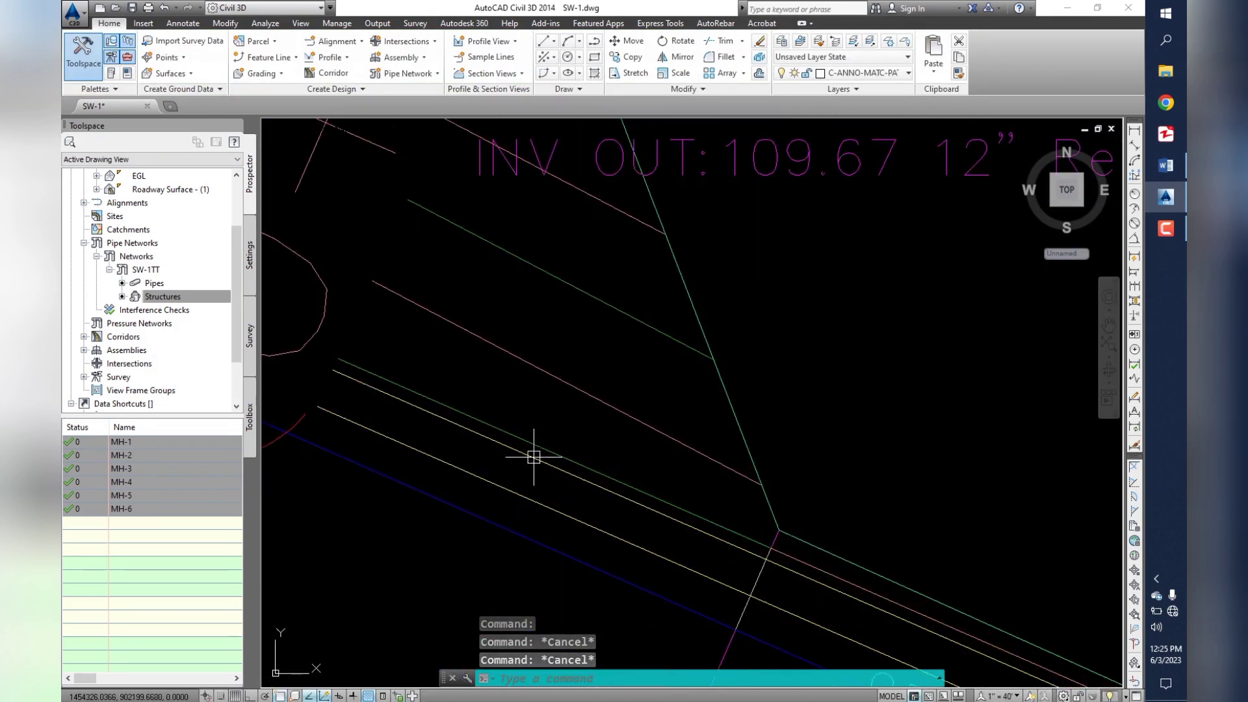
left_click(501, 448)
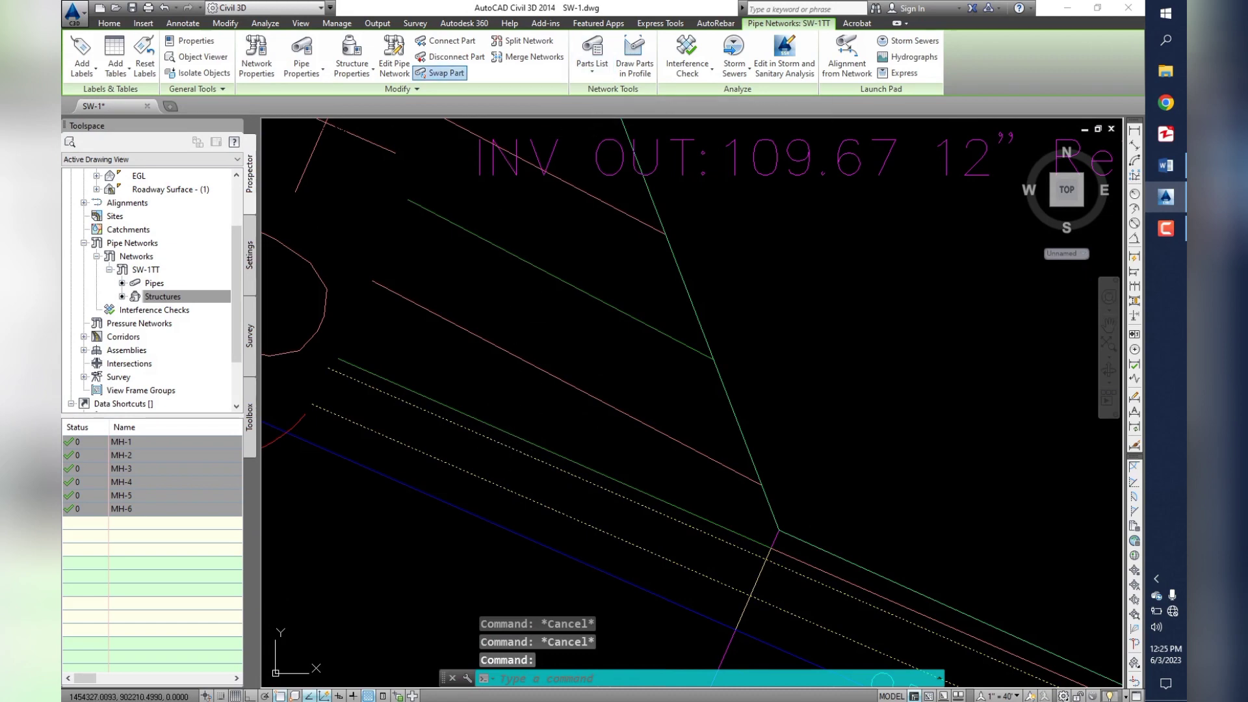
left_click(439, 73)
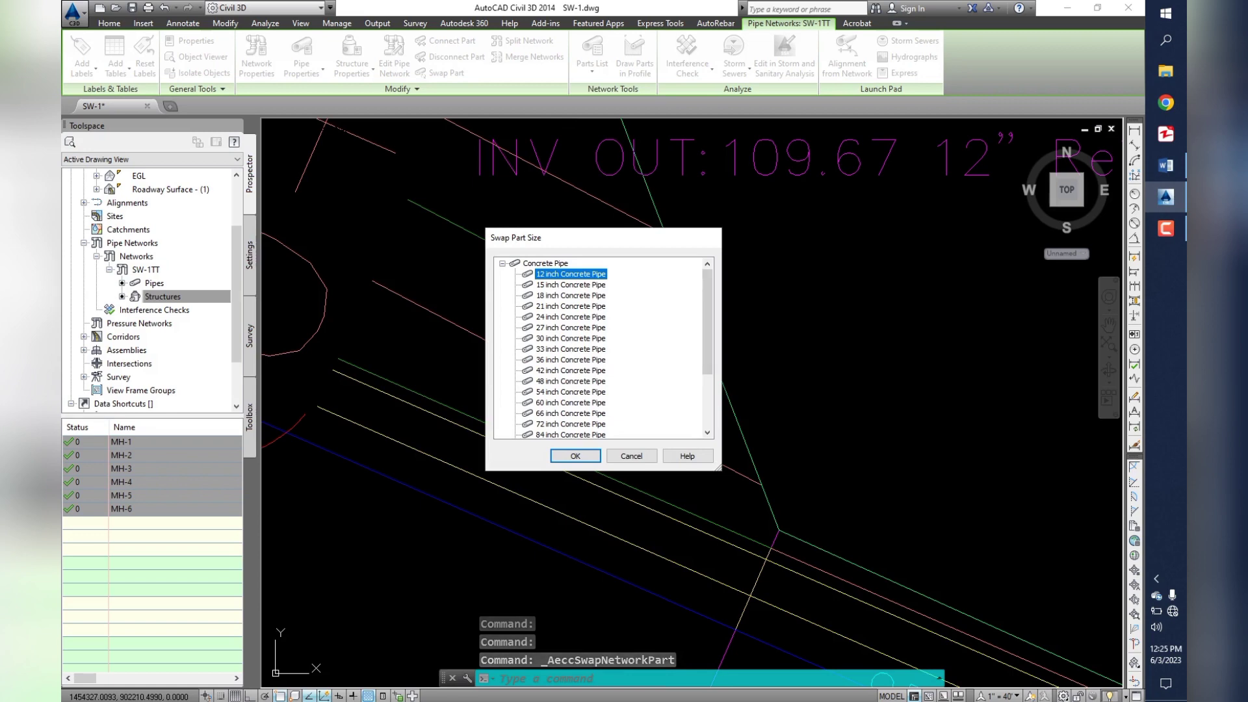
key("Escape")
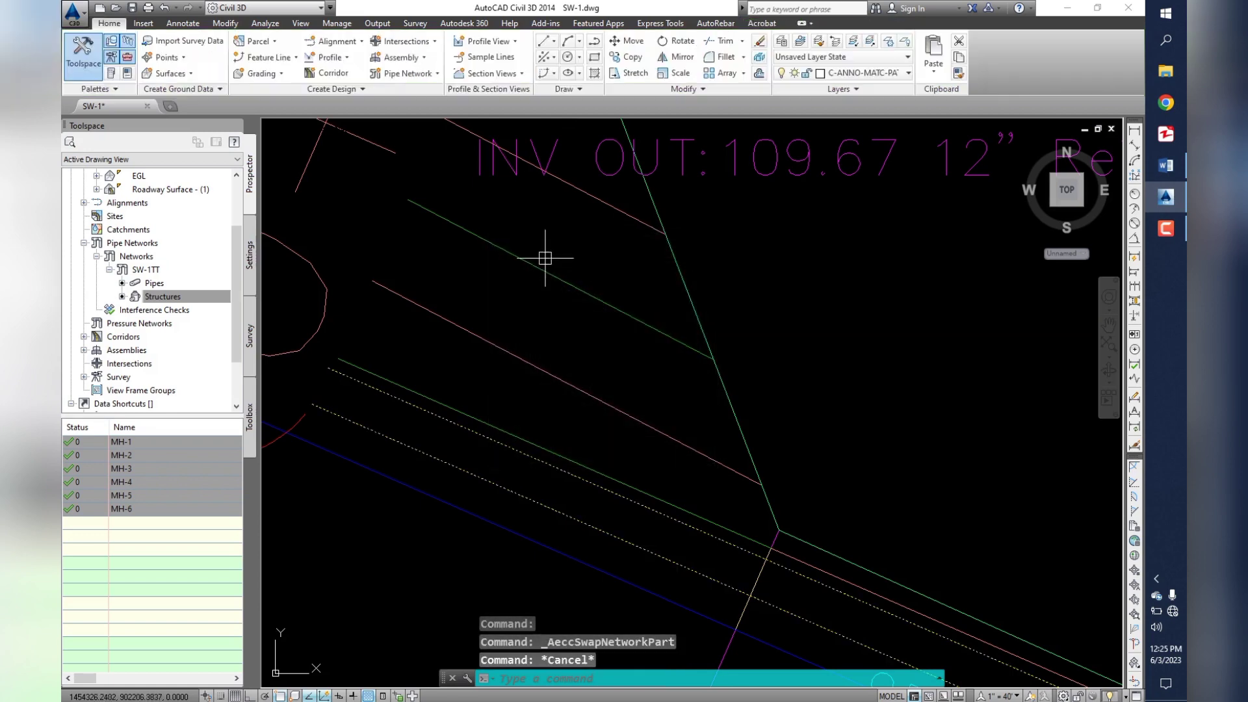
key("Escape")
key("Escape")
left_click(388, 403)
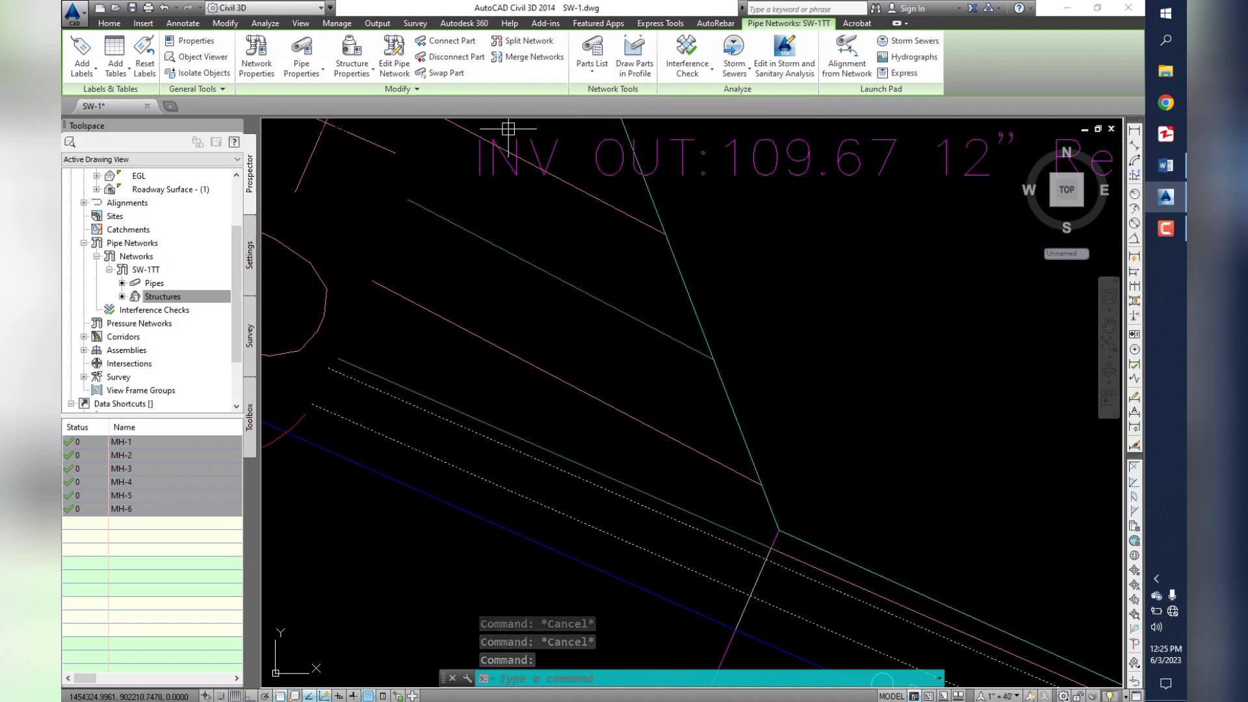
left_click(394, 63)
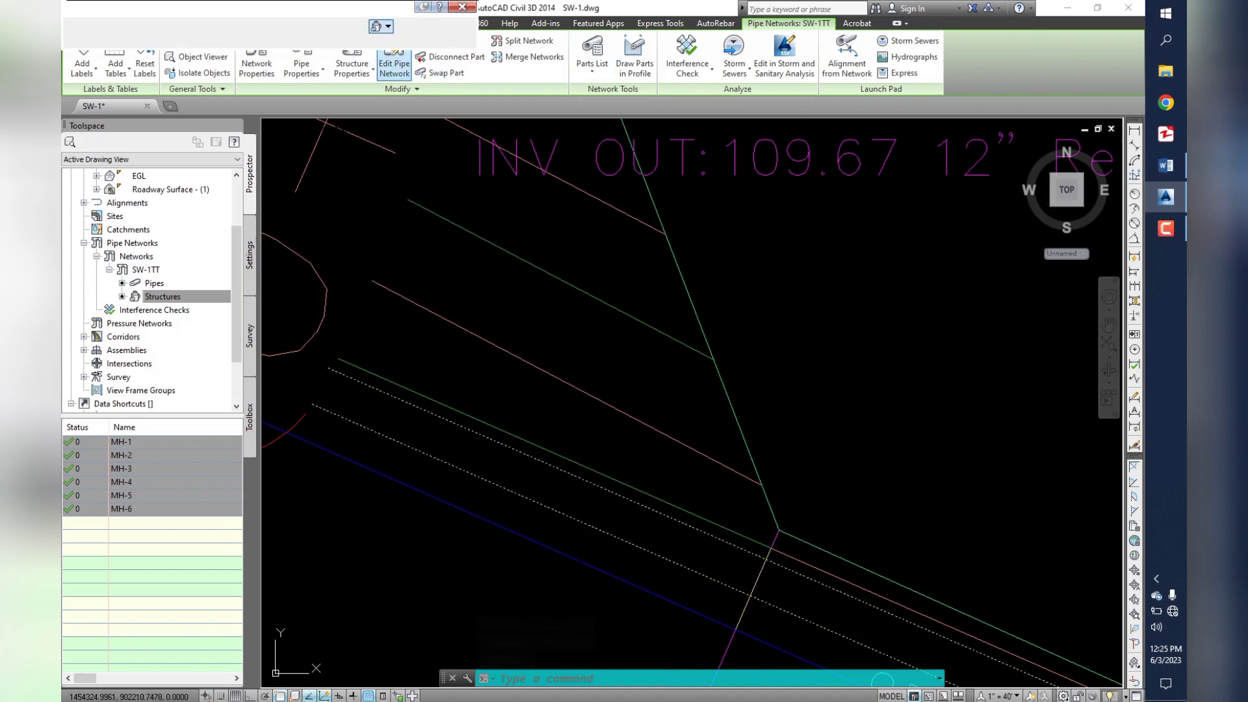
left_click(375, 26)
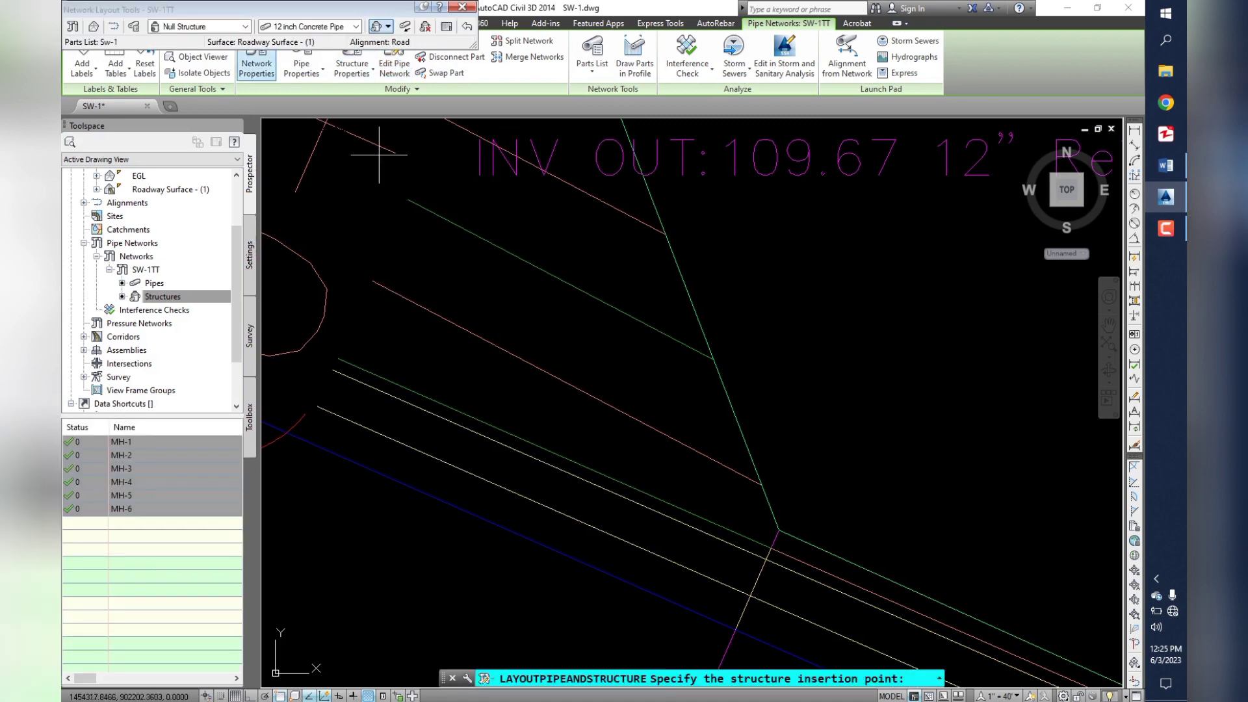
left_click(246, 26)
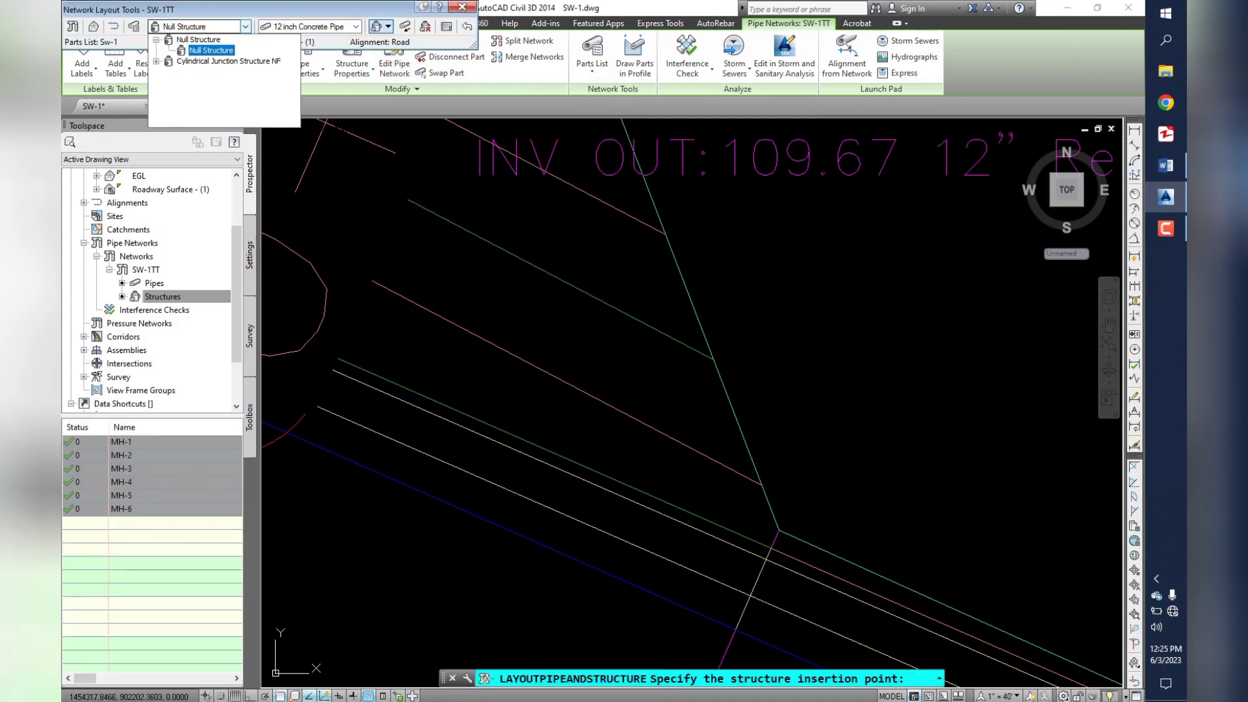
left_click(356, 26)
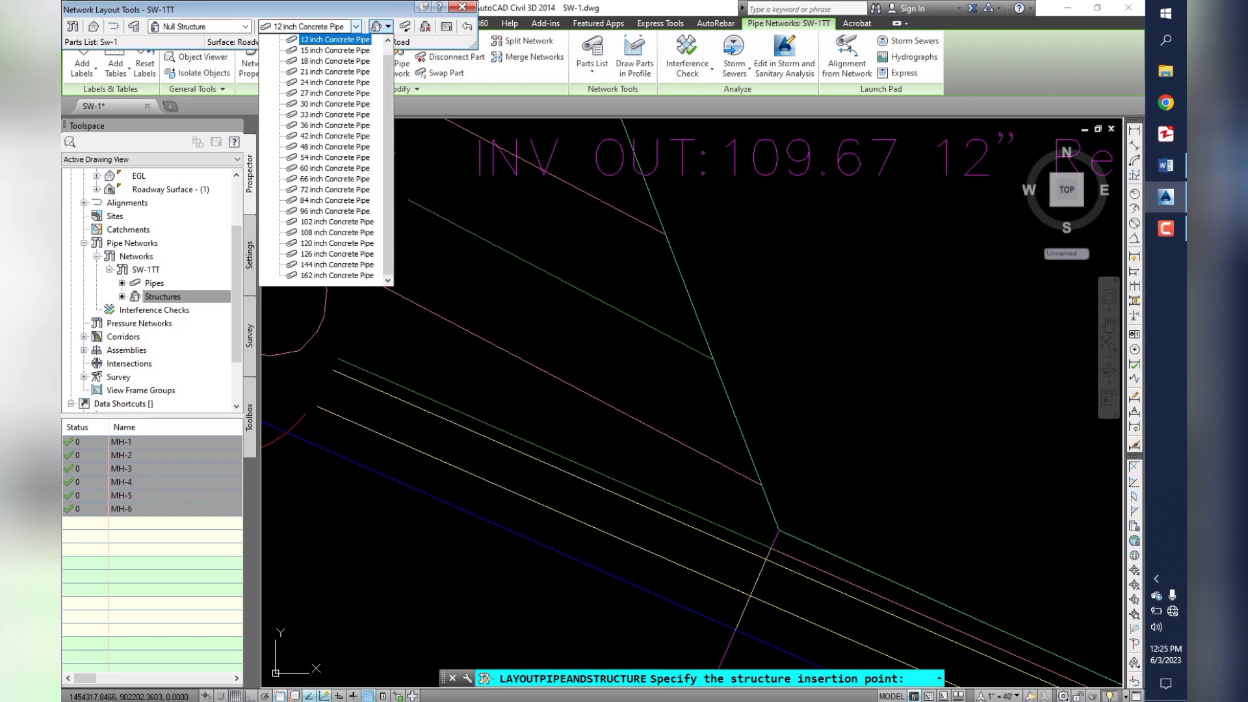
key("Return")
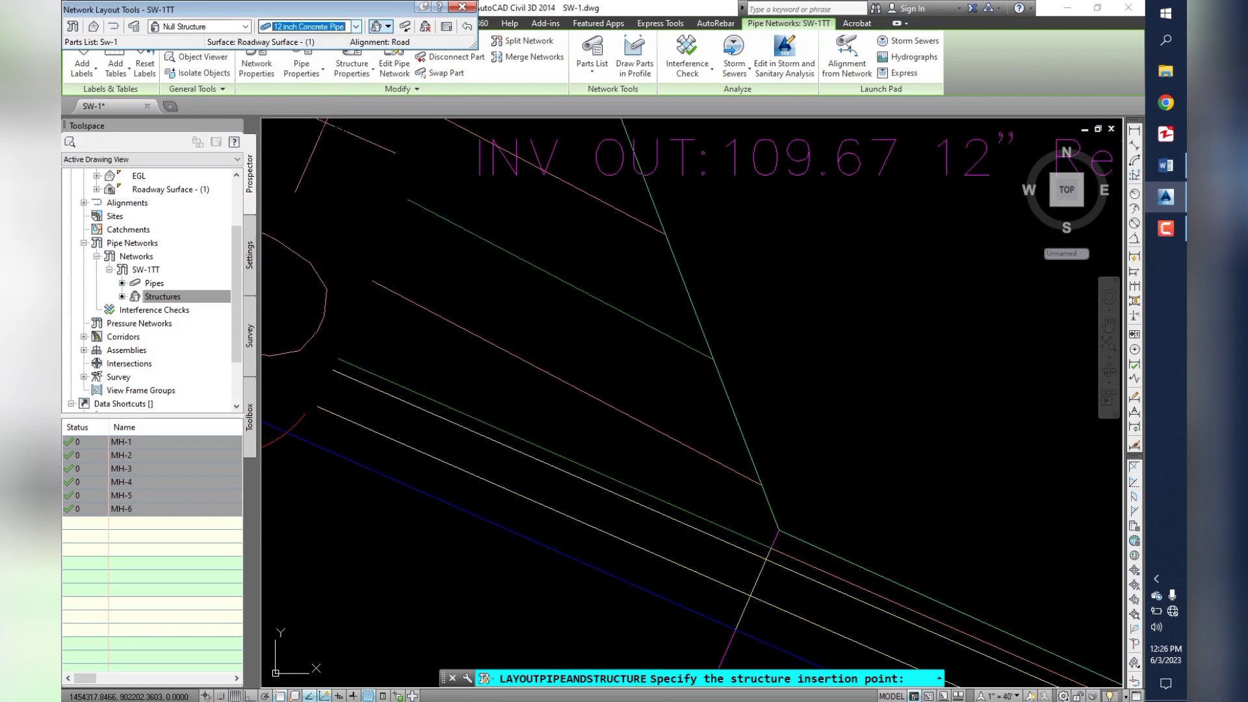
- Leave the network layout and center the Road PROFILE view on screen
key("Escape")
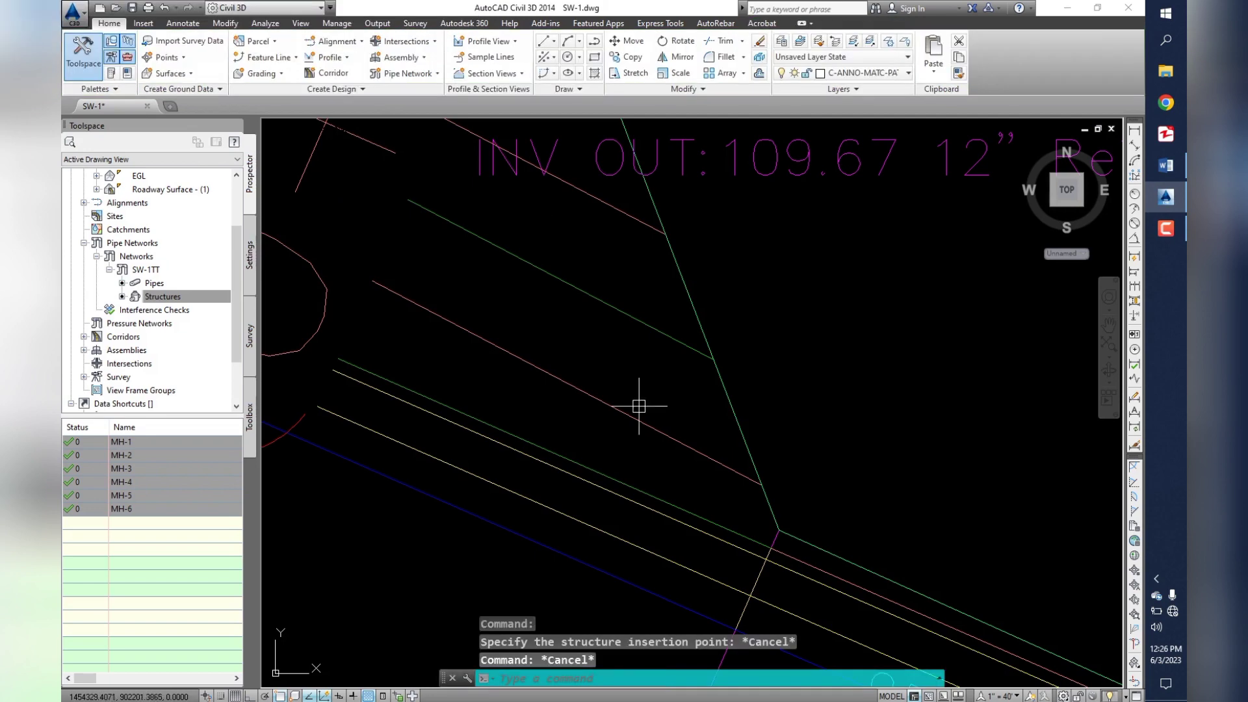
scroll(639, 409, "down", 3)
scroll(639, 408, "down", 2)
key("Escape")
key("Escape")
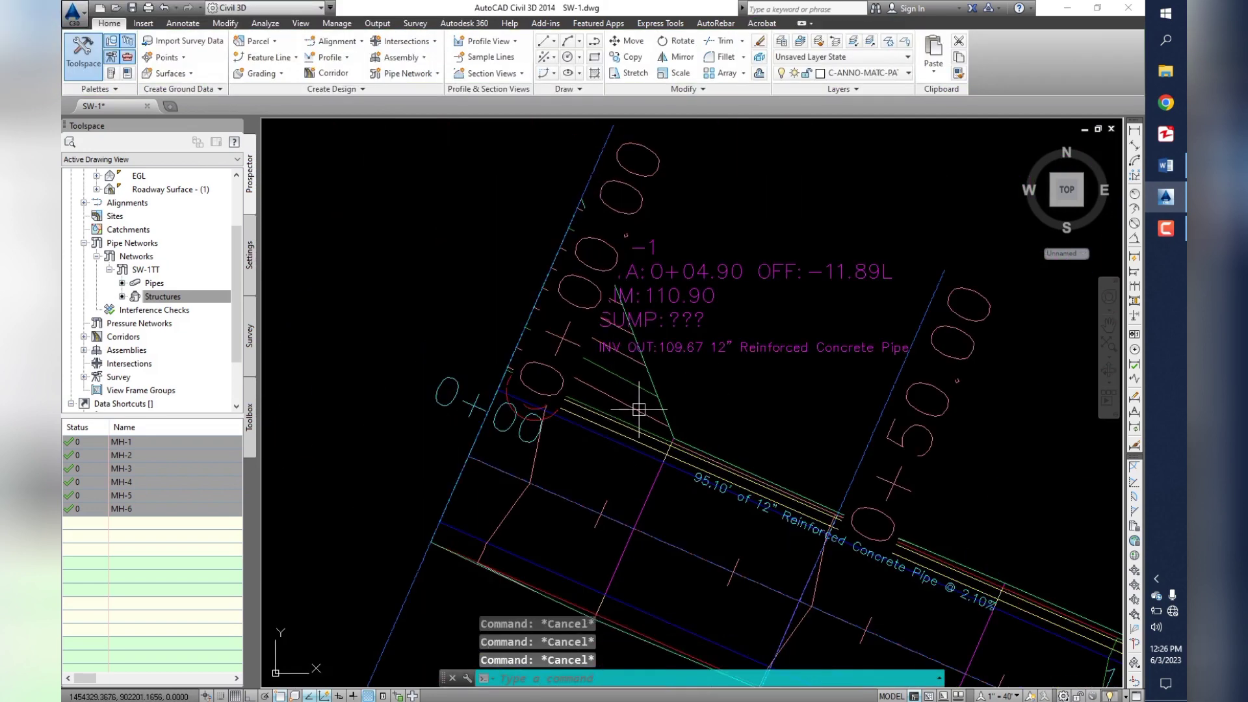
scroll(639, 409, "down", 2)
scroll(639, 408, "down", 3)
scroll(729, 479, "up", 1)
middle_click_drag(729, 478, 454, 535)
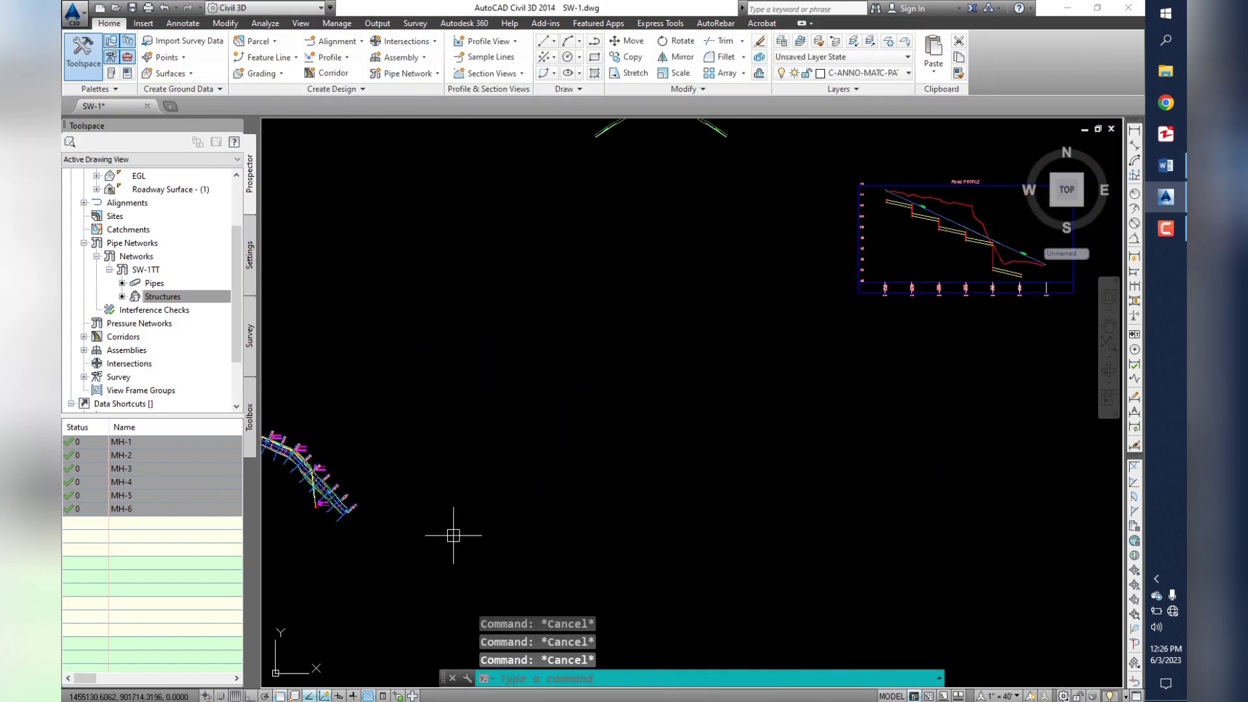
scroll(559, 501, "down", 2)
scroll(794, 376, "up", 3)
scroll(800, 334, "up", 3)
scroll(739, 406, "down", 5)
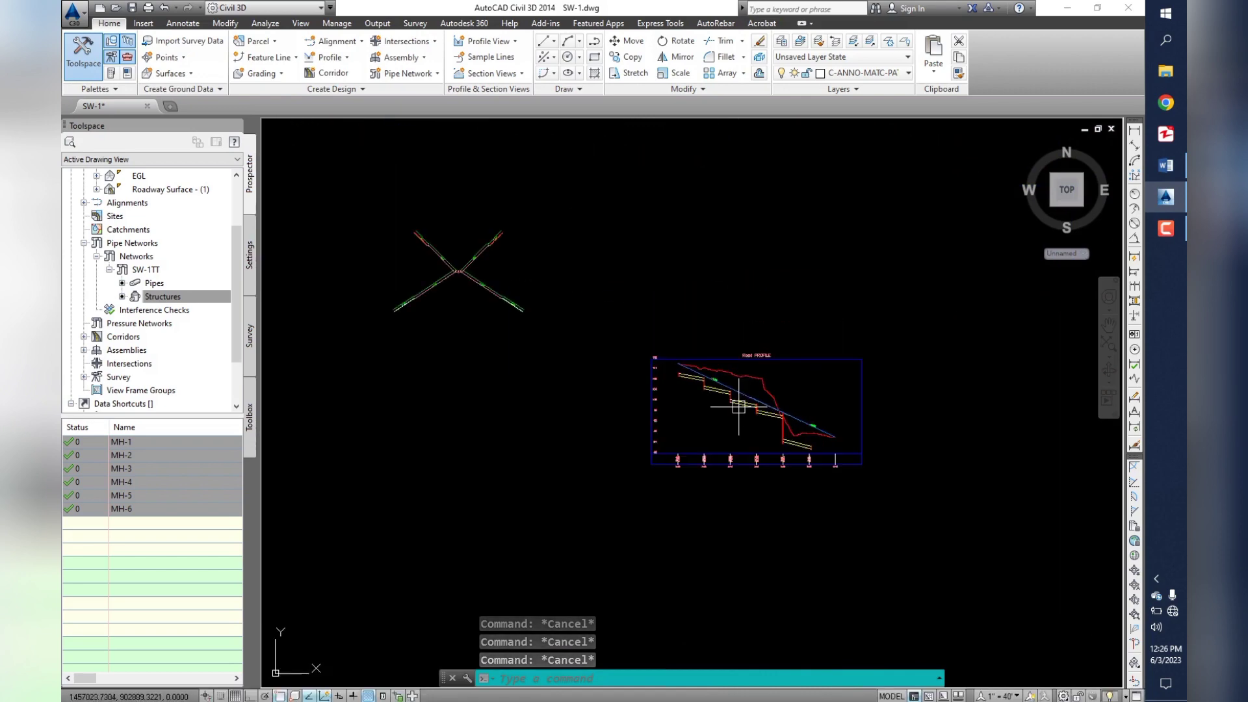
scroll(738, 406, "up", 1)
scroll(642, 382, "up", 6)
middle_click_drag(421, 362, 626, 398)
scroll(627, 398, "down", 2)
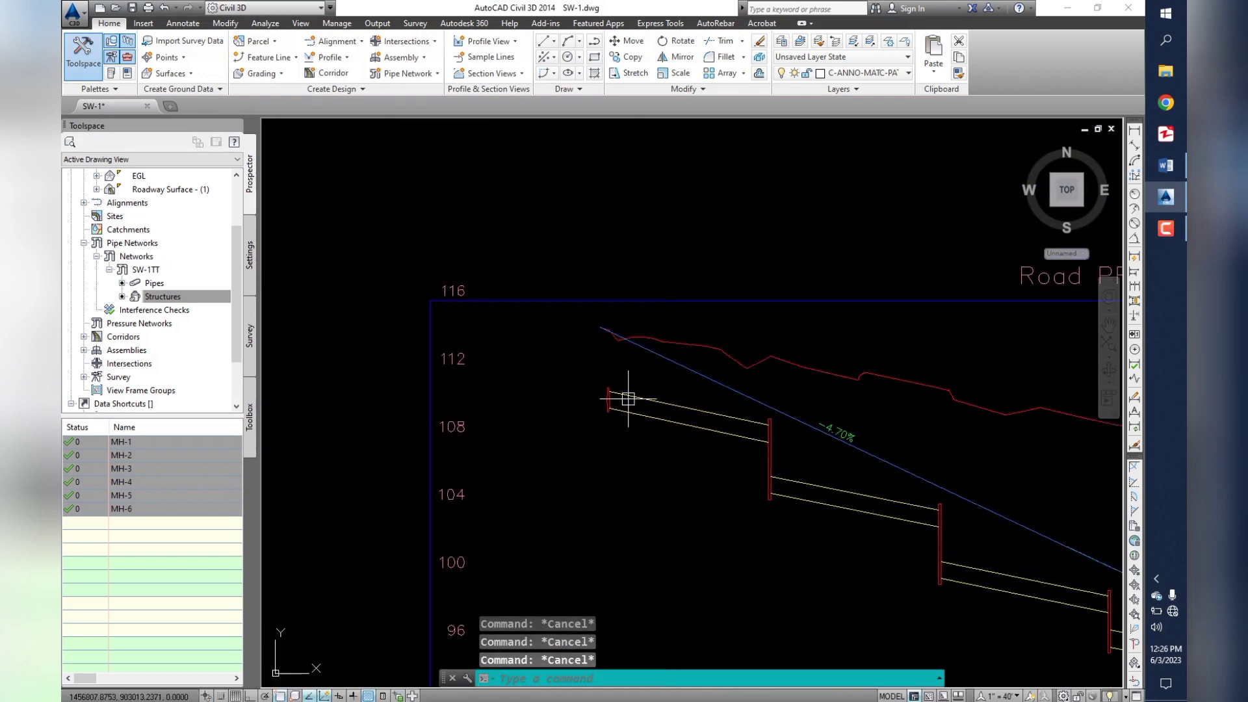
scroll(605, 384, "up", 6)
scroll(605, 387, "down", 4)
scroll(605, 377, "down", 2)
scroll(605, 377, "up", 2)
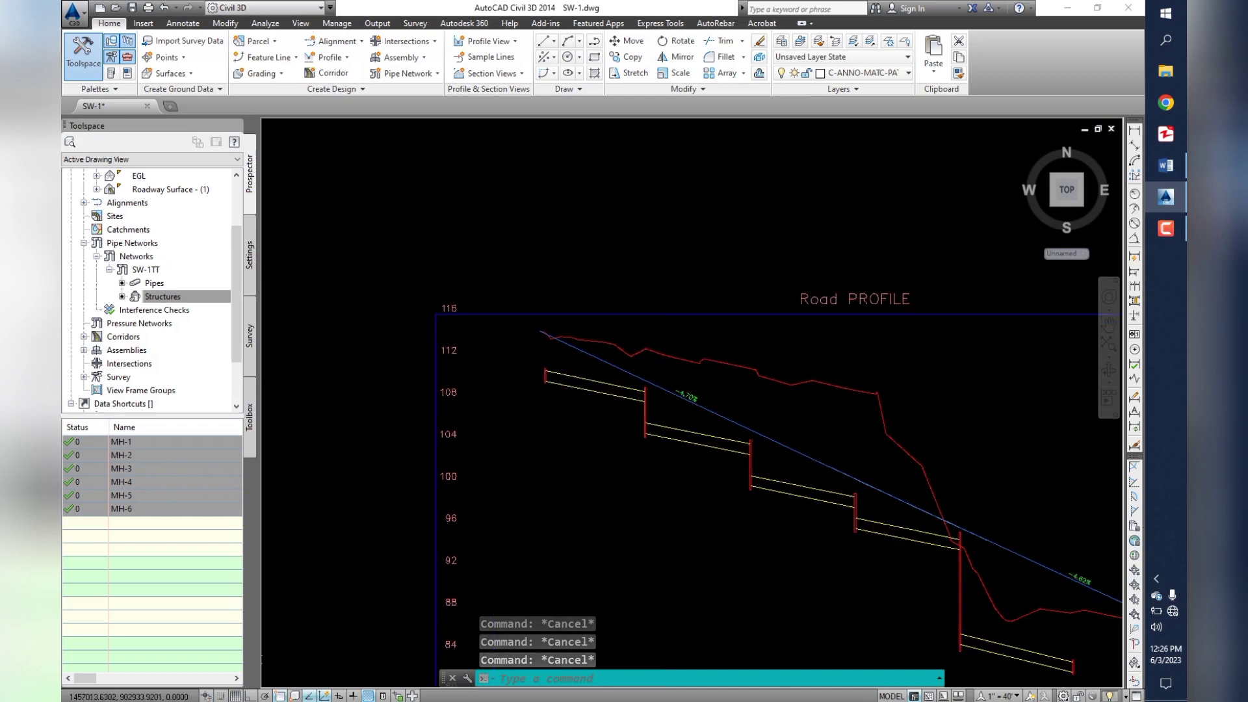
scroll(669, 404, "up", 3)
scroll(650, 390, "up", 3)
scroll(628, 382, "up", 2)
- Raise the first manhole's rim up to the road grade line
left_click(626, 382)
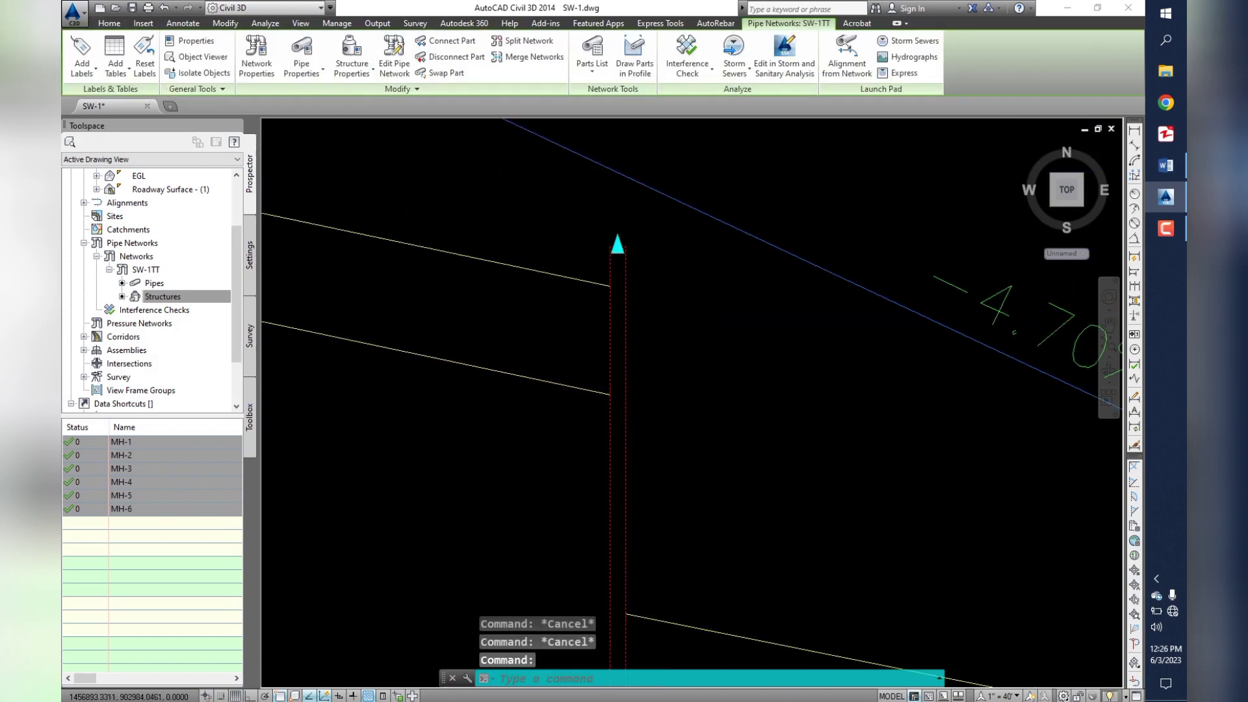
scroll(630, 332, "down", 3)
left_click(633, 362)
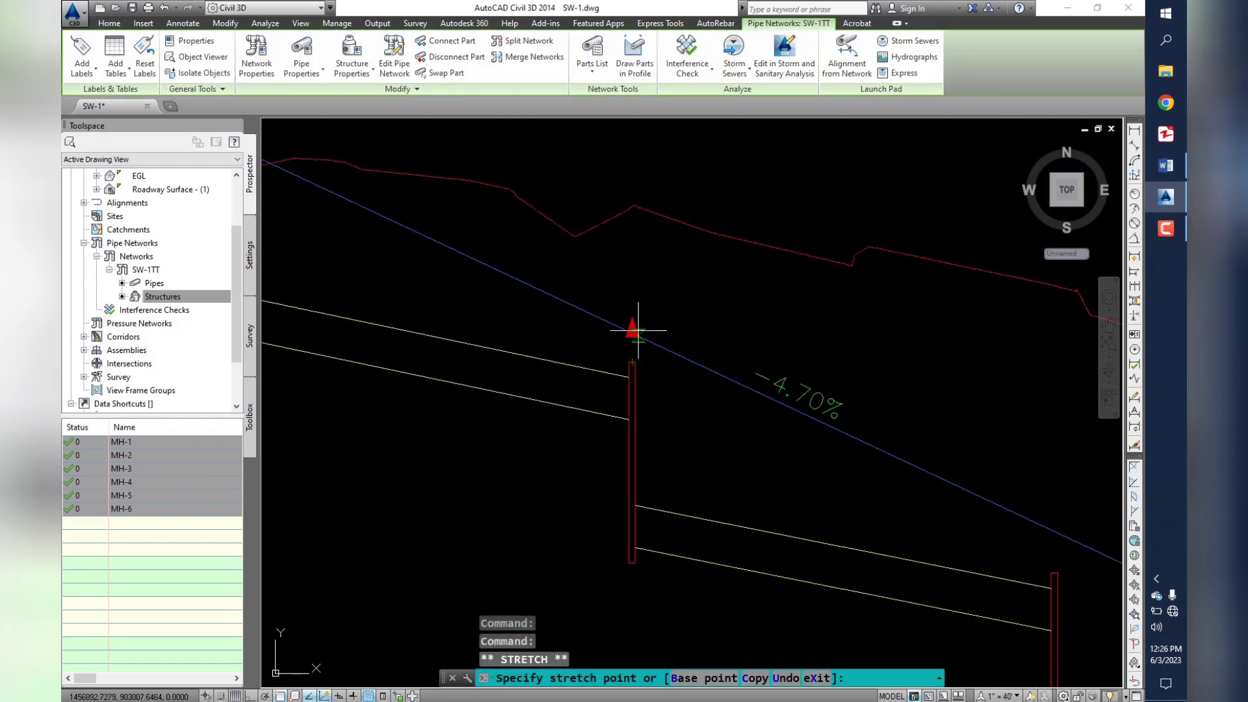
left_click(633, 335)
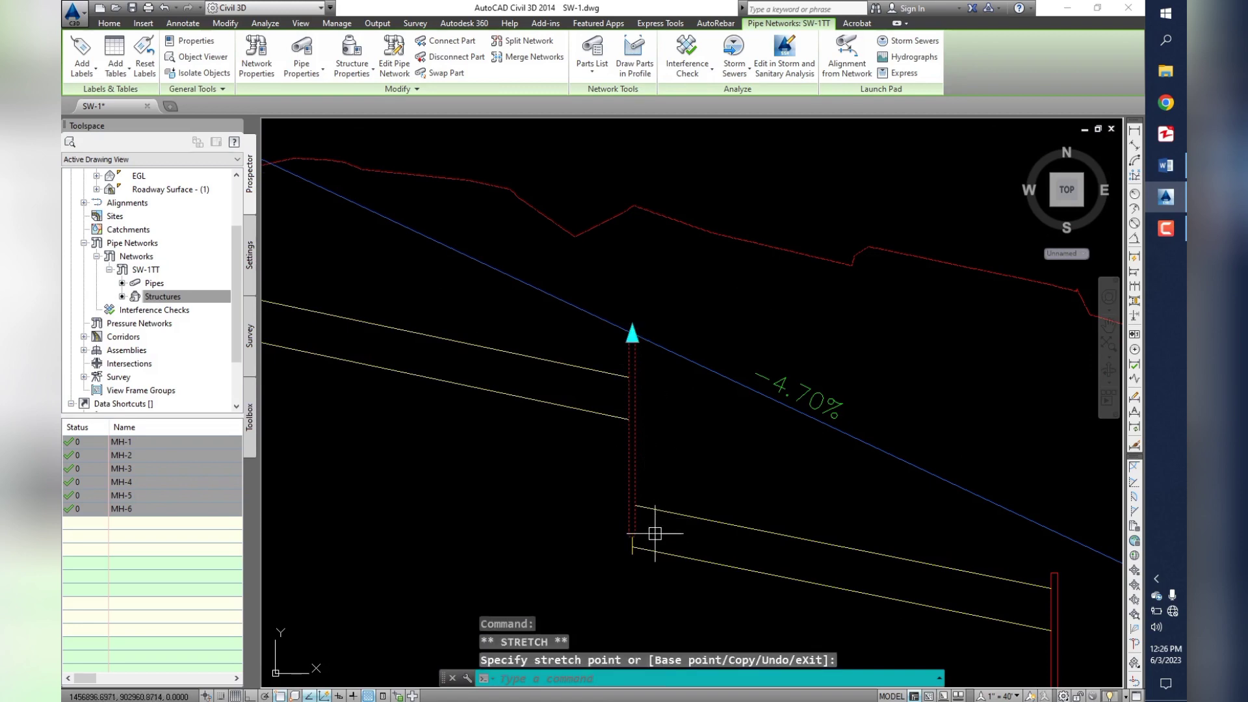
key("Escape")
scroll(676, 479, "down", 2)
scroll(757, 524, "down", 1)
scroll(599, 364, "up", 1)
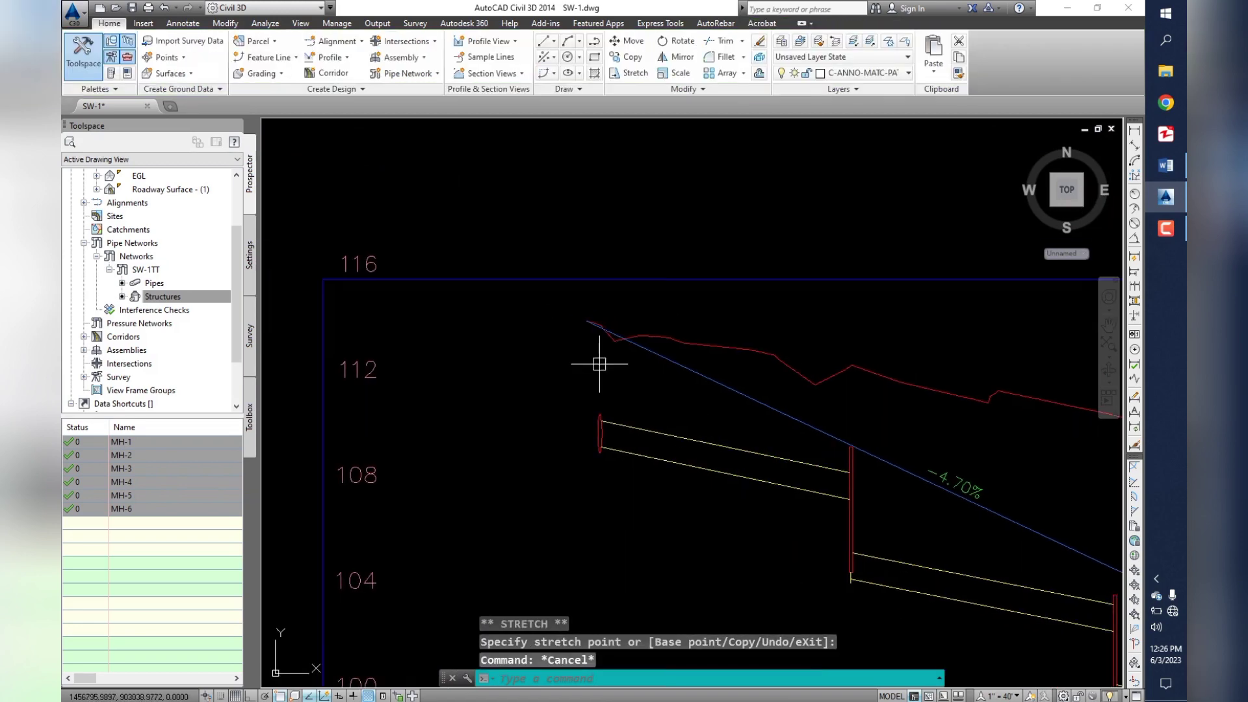
scroll(995, 571, "down", 2)
scroll(674, 412, "up", 2)
- Stretch the ends of the next two pipes upward beneath the design line
left_click(674, 412)
left_click(641, 378)
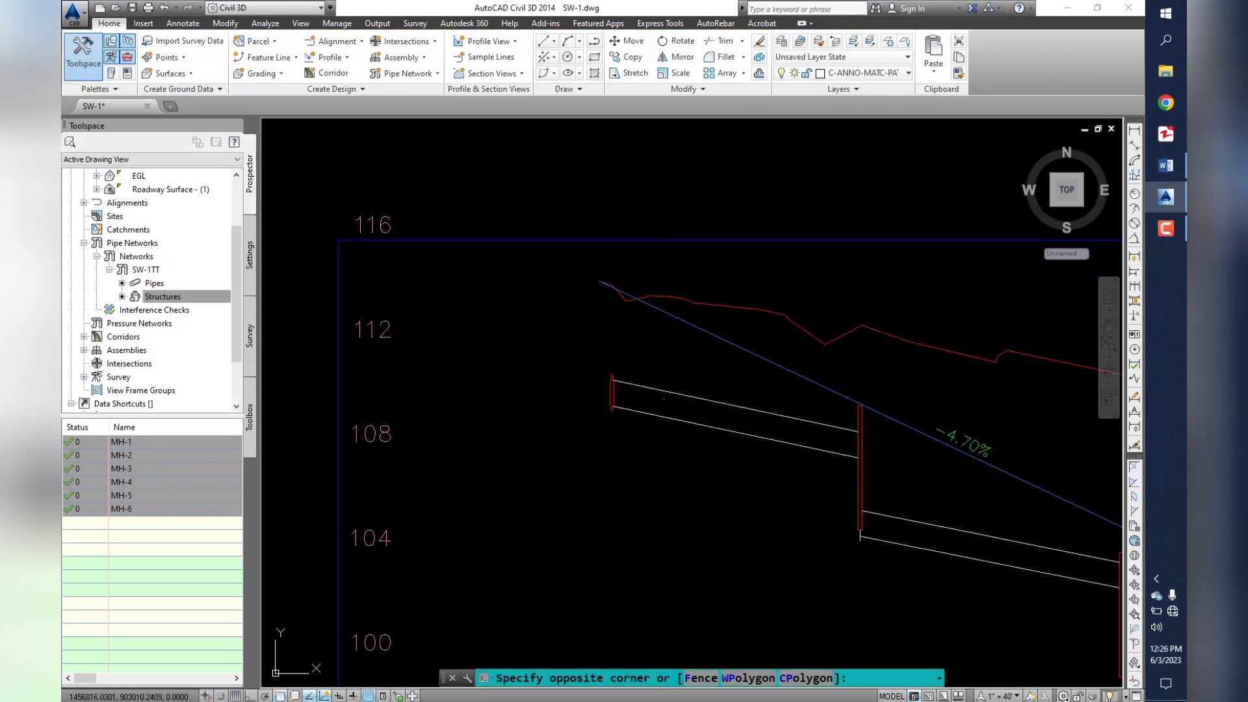
left_click(611, 378)
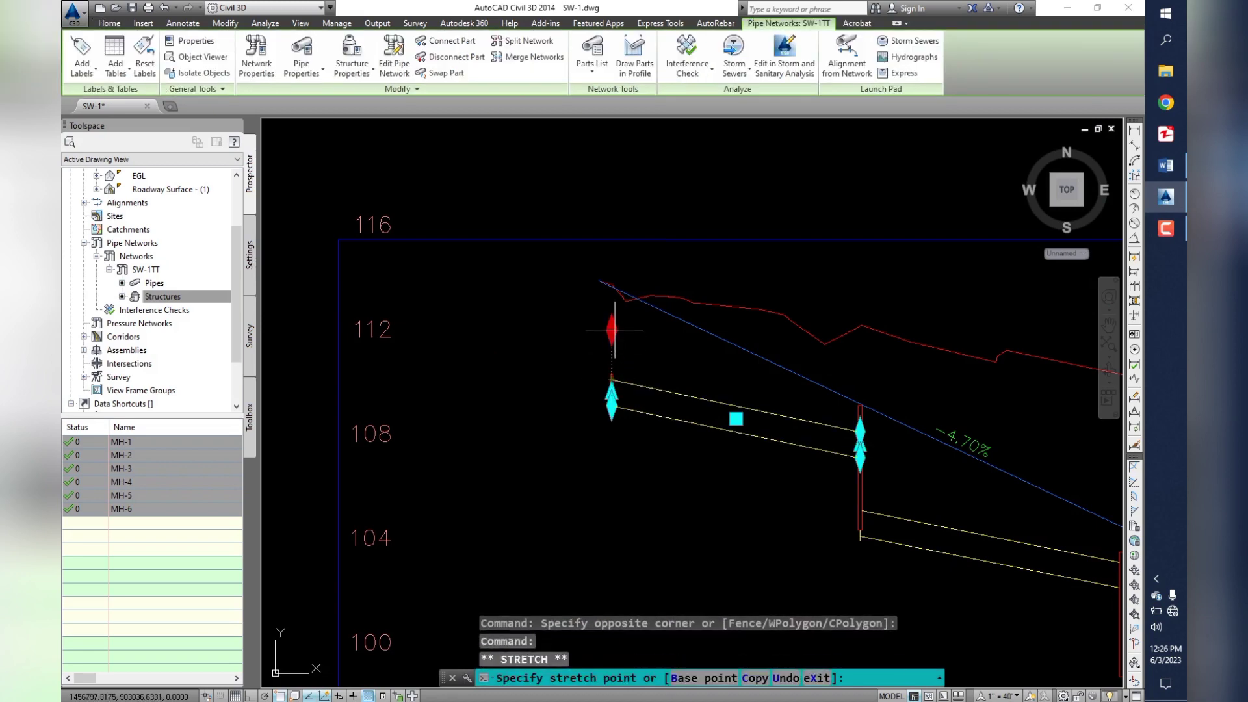
left_click(612, 331)
key("Escape")
middle_click_drag(869, 529, 525, 375)
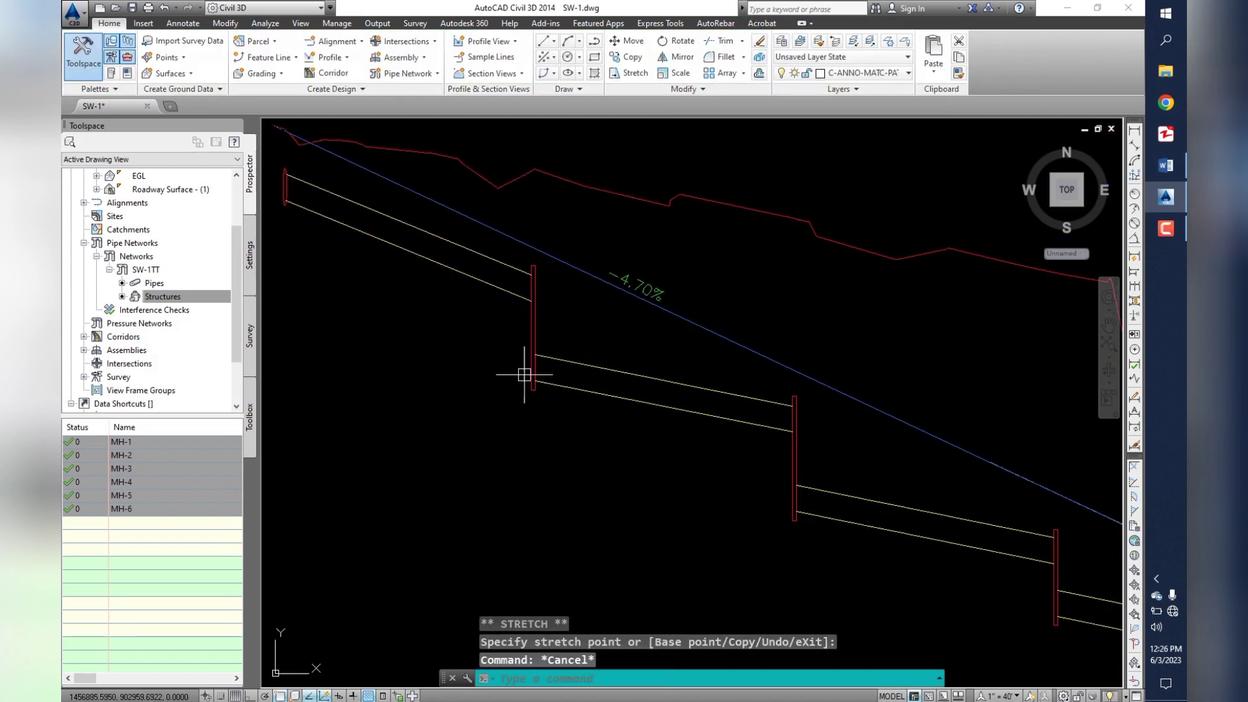
left_click(570, 365)
left_click(533, 355)
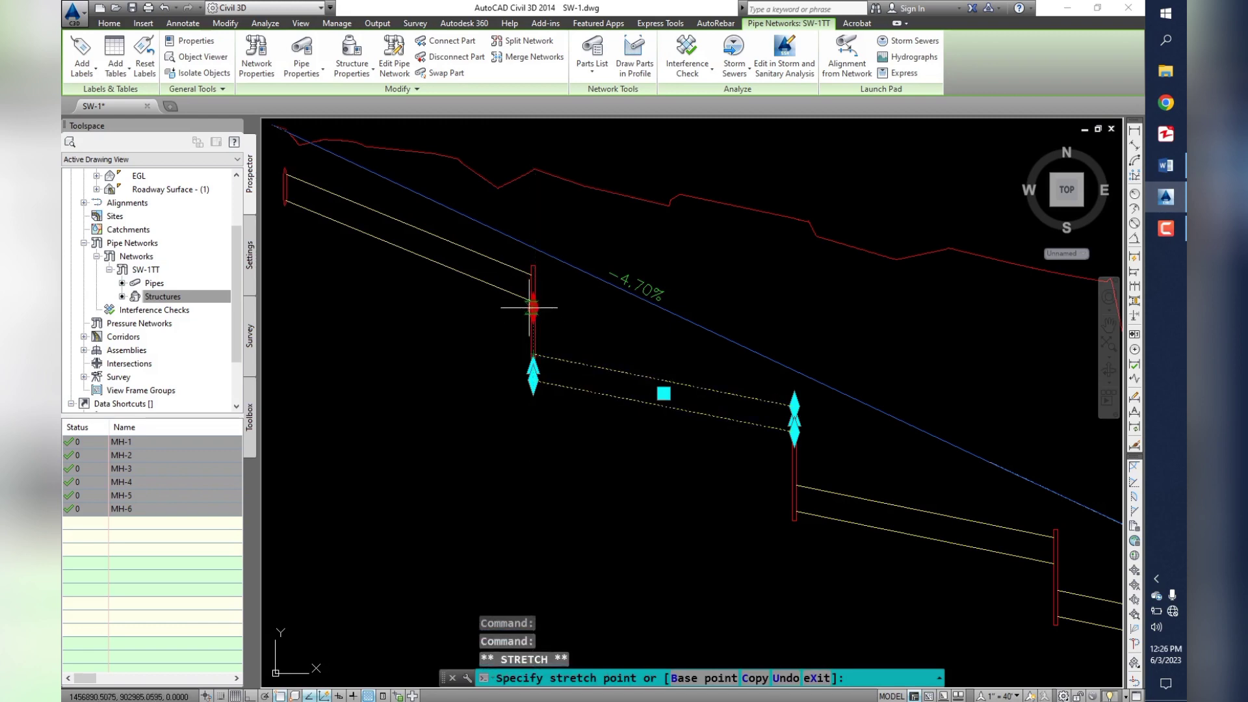
left_click(533, 301)
key("Escape")
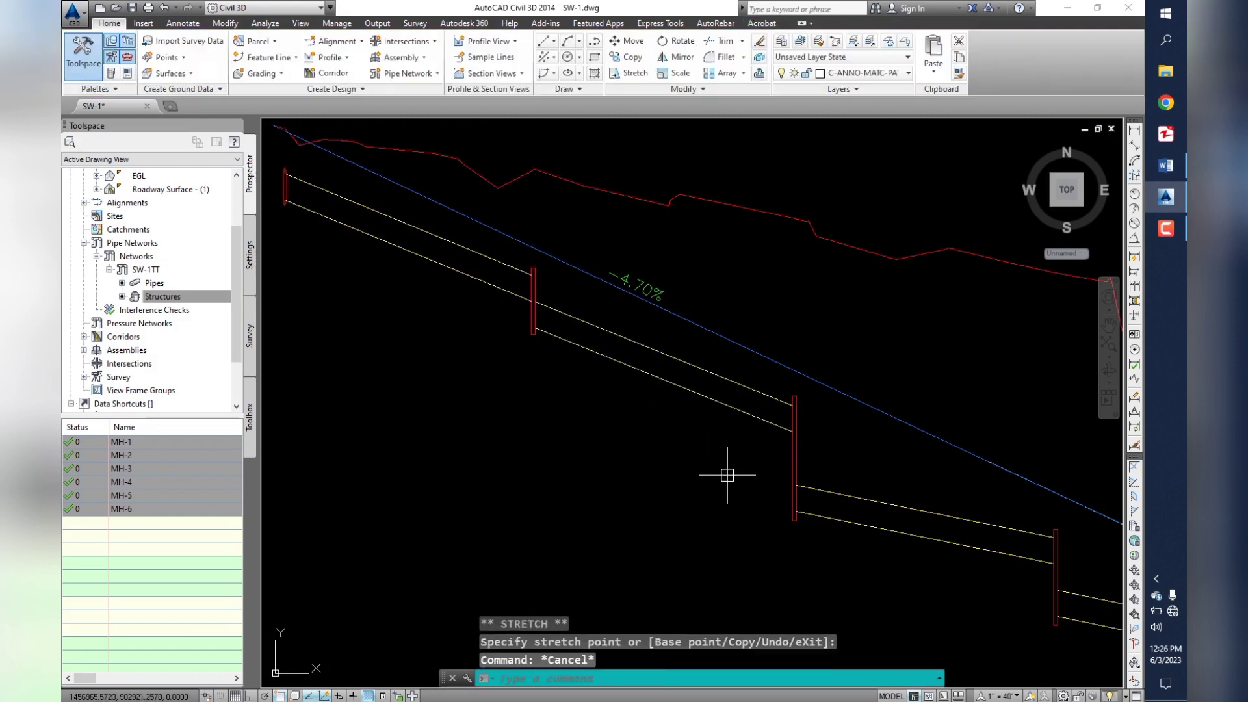
- Raise the junction structure and its connected pipes toward the design line
scroll(791, 437, "up", 4)
left_click(764, 322)
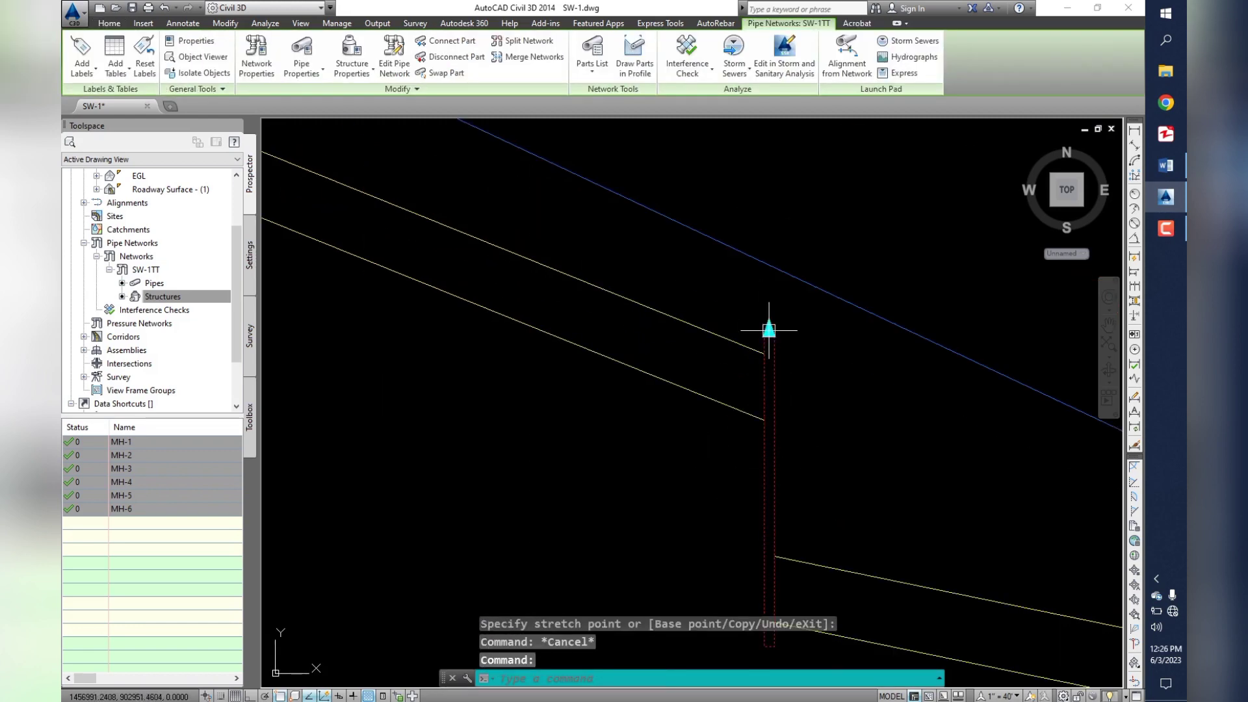
left_click(769, 330)
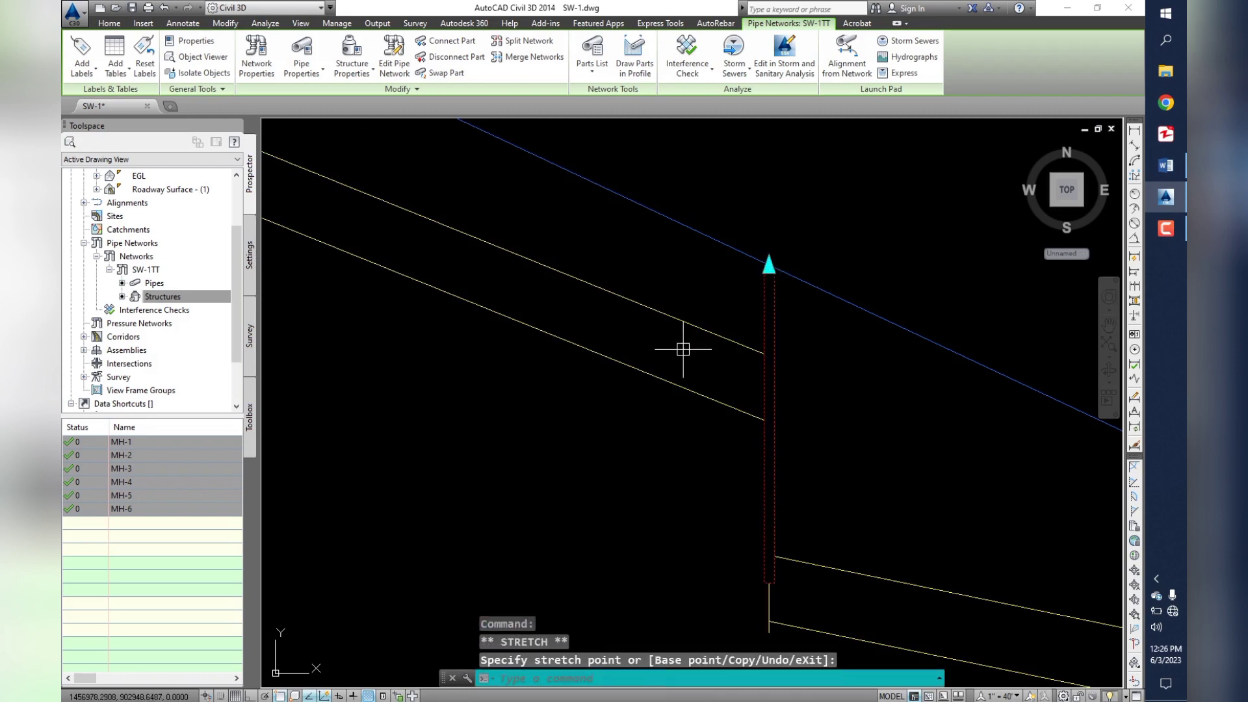
scroll(724, 418, "down", 3)
scroll(730, 432, "up", 3)
key("Escape")
left_click(728, 453)
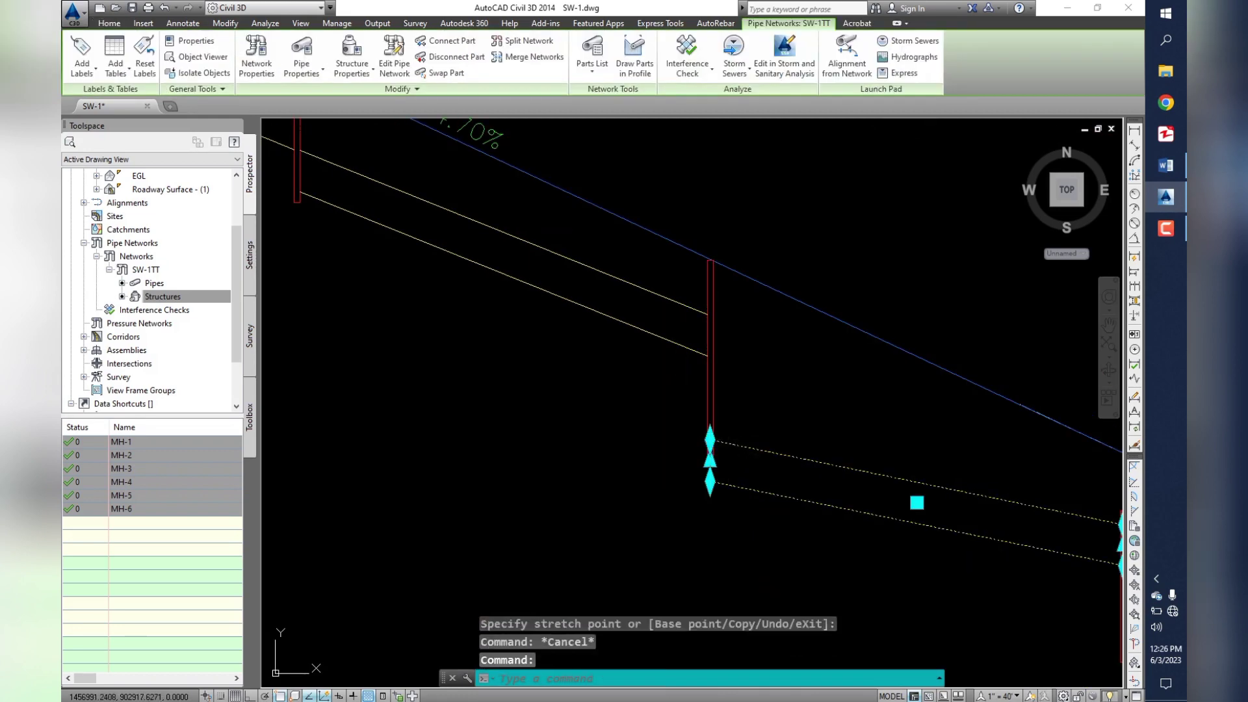
left_click(710, 459)
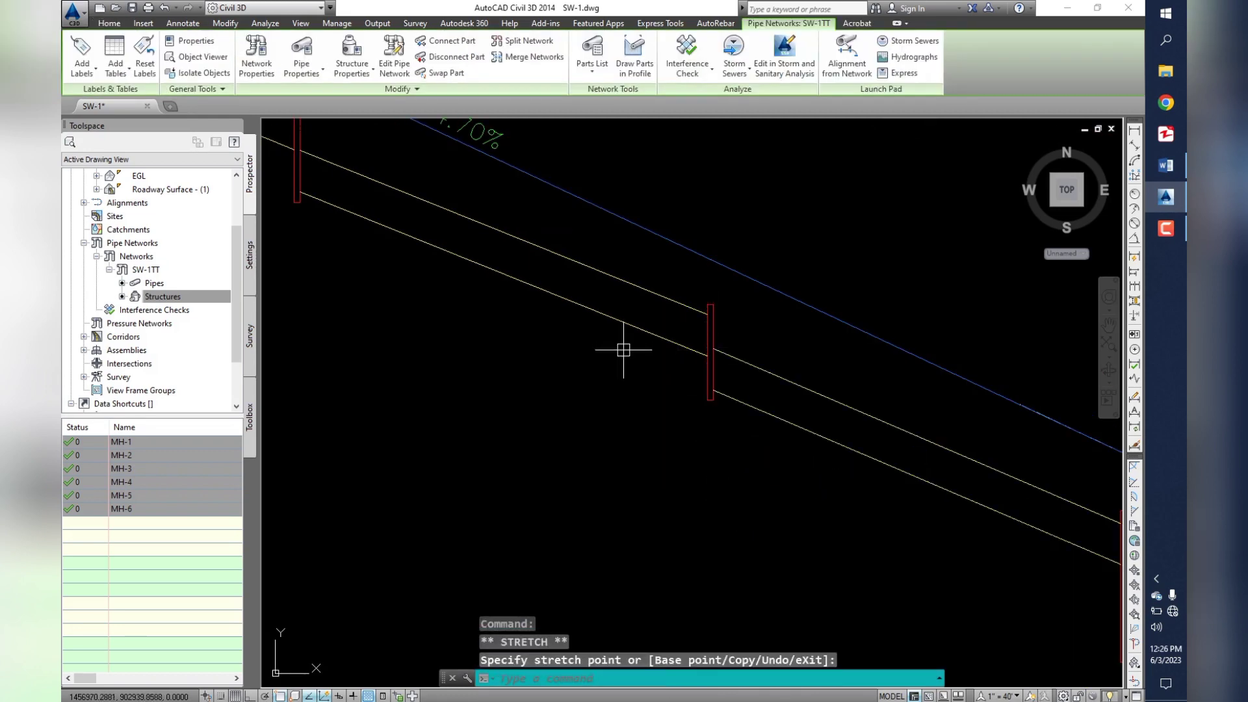
key("Escape")
scroll(624, 358, "down", 6)
scroll(557, 323, "up", 2)
scroll(618, 357, "down", 5)
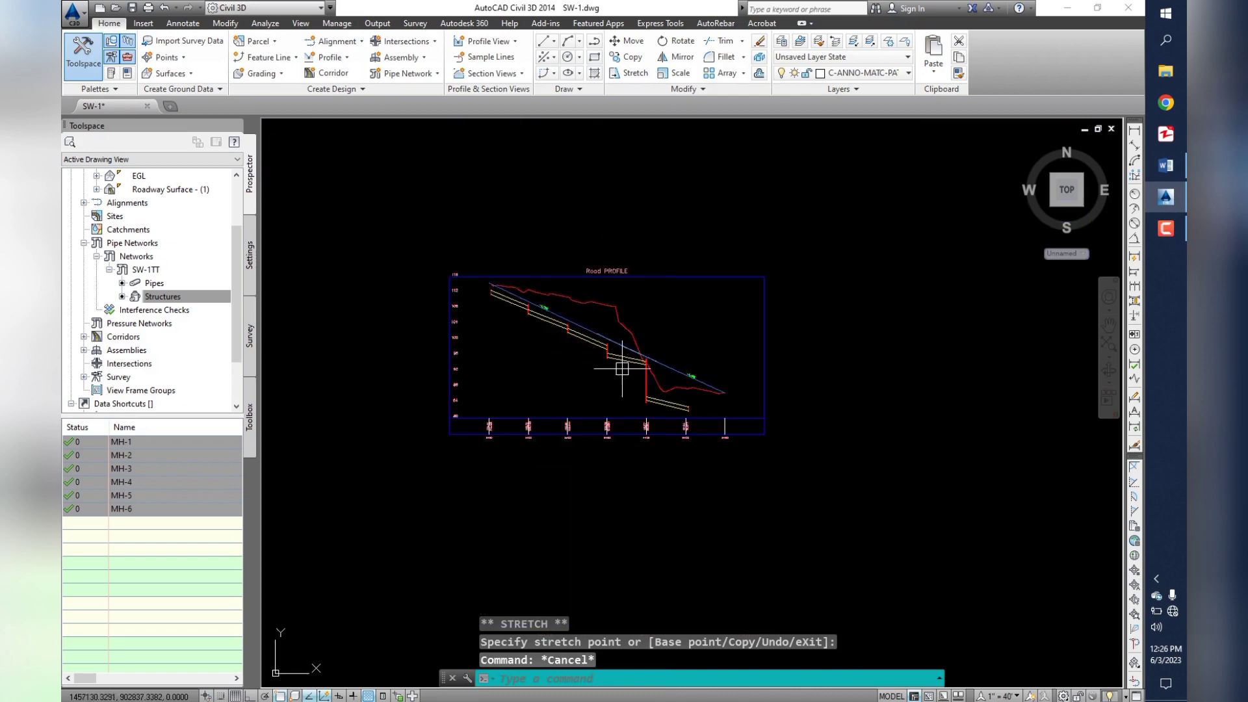
scroll(605, 371, "up", 5)
scroll(565, 313, "down", 3)
- Add a Pipe Data band styled Invert Elevations in the Road profile view's band properties
left_click(471, 429)
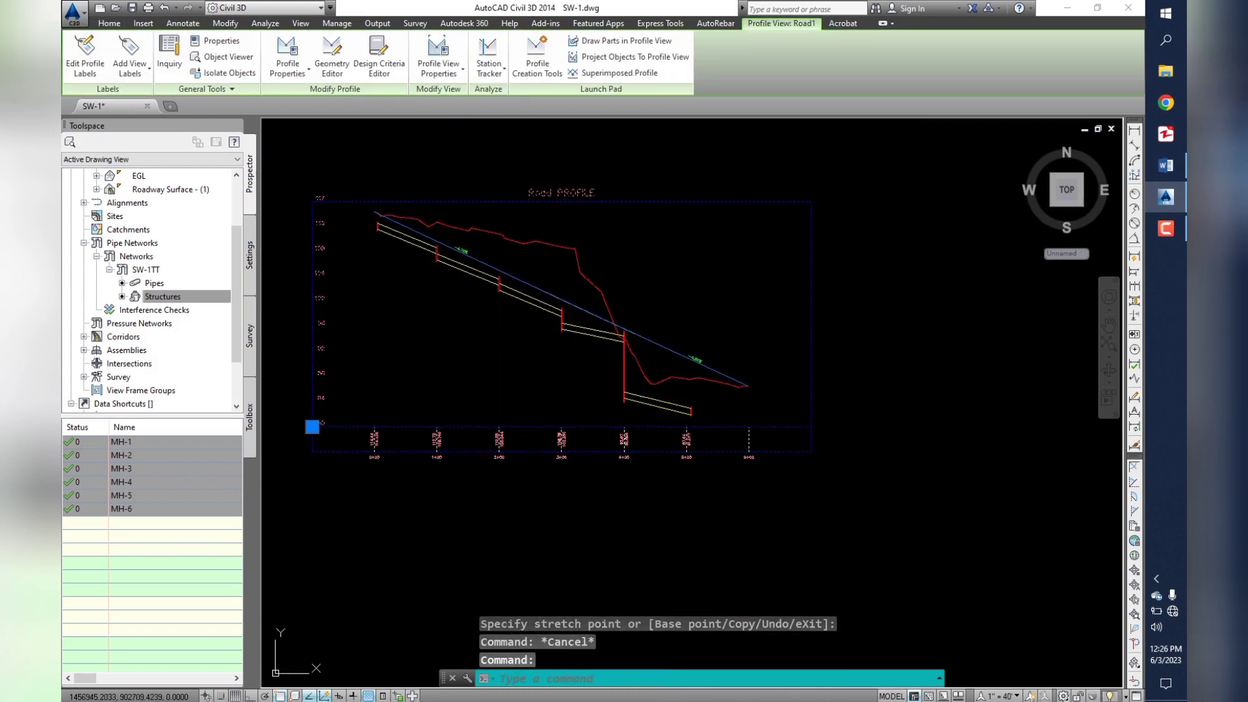
right_click(470, 429)
left_click(538, 562)
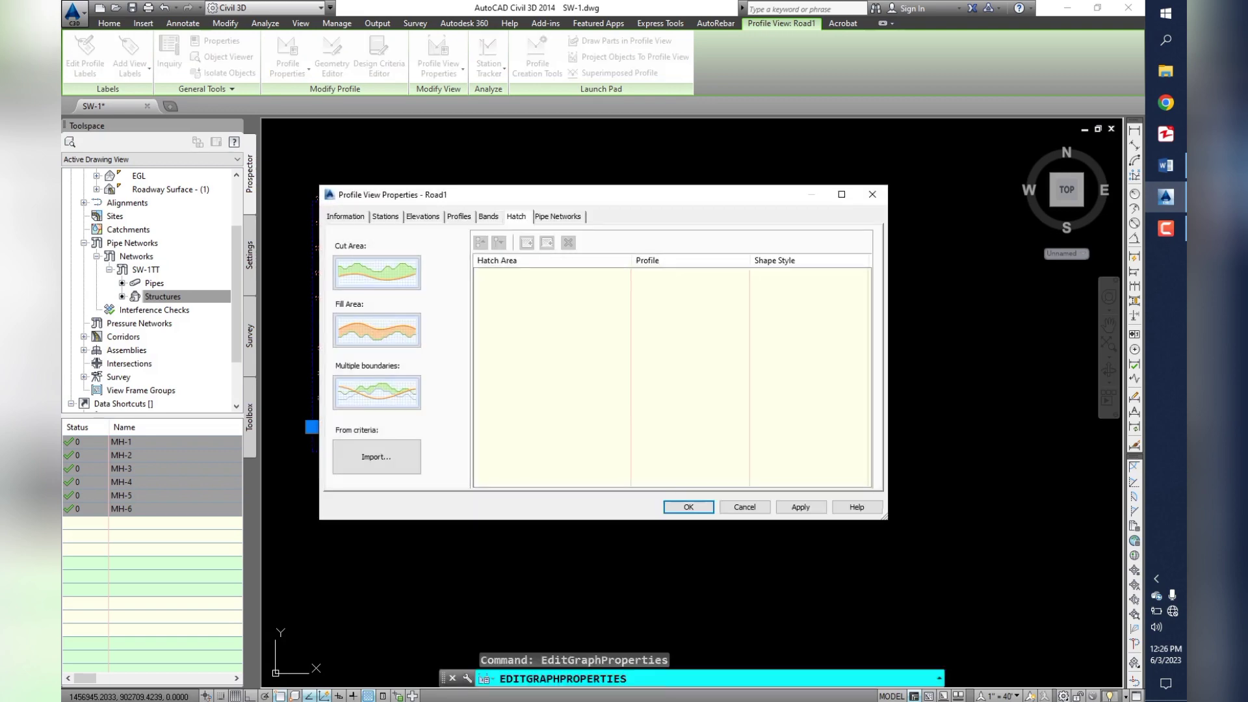
left_click(488, 216)
left_click(537, 249)
left_click(364, 300)
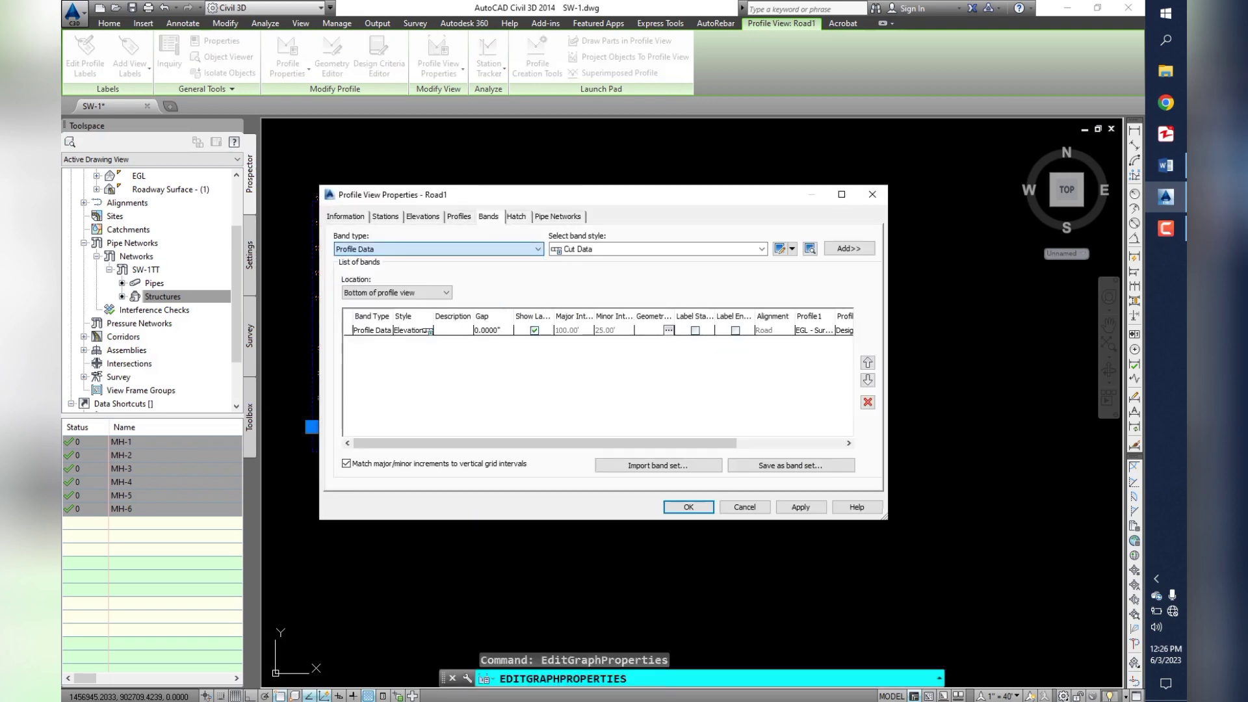
key("Up")
left_click(762, 249)
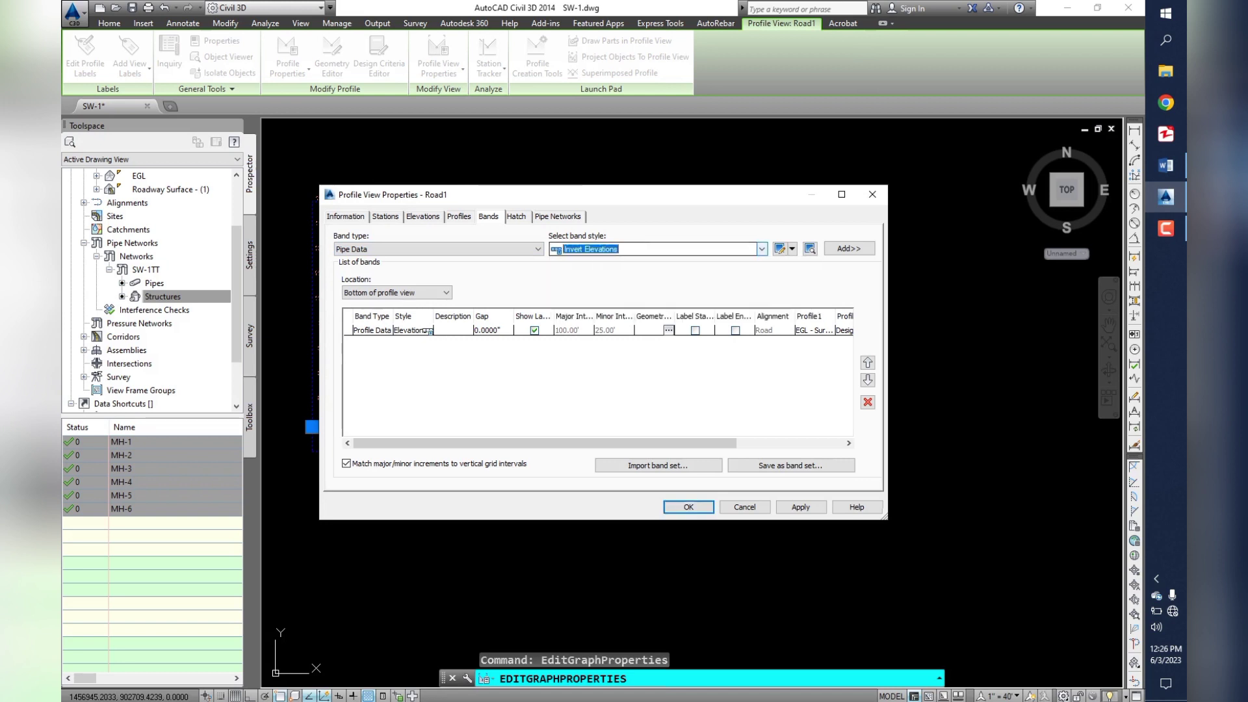
left_click(761, 249)
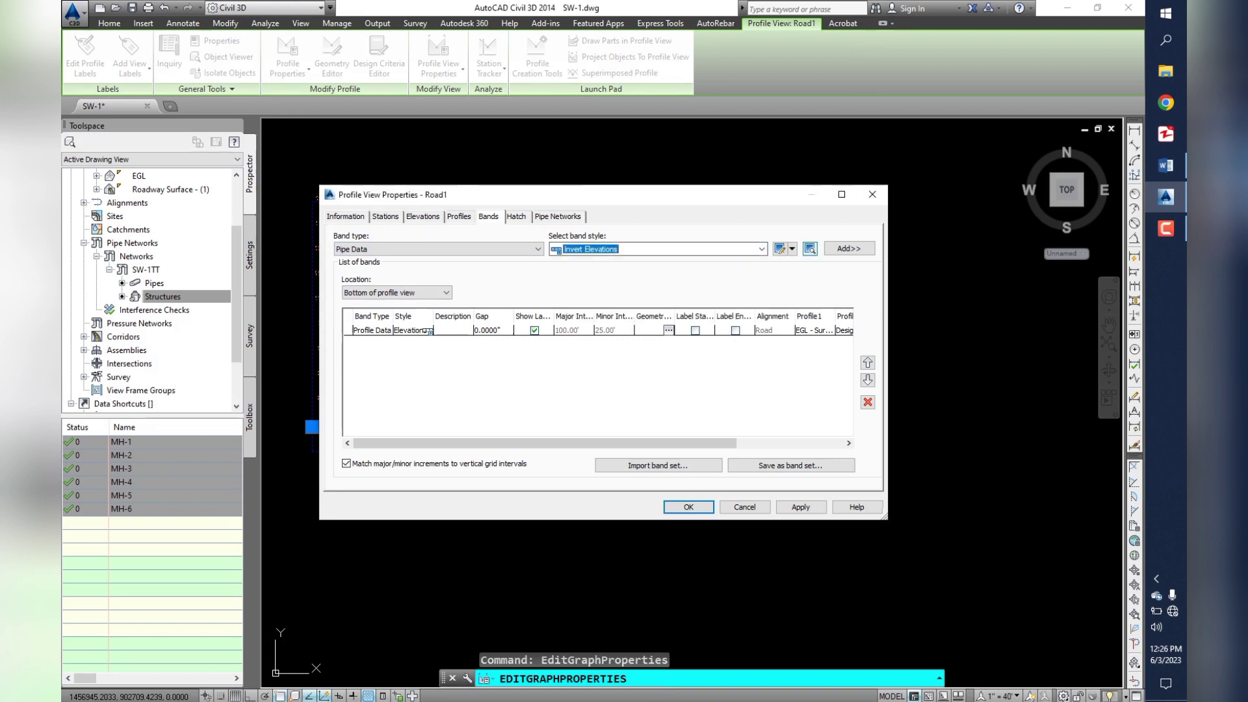
left_click(848, 248)
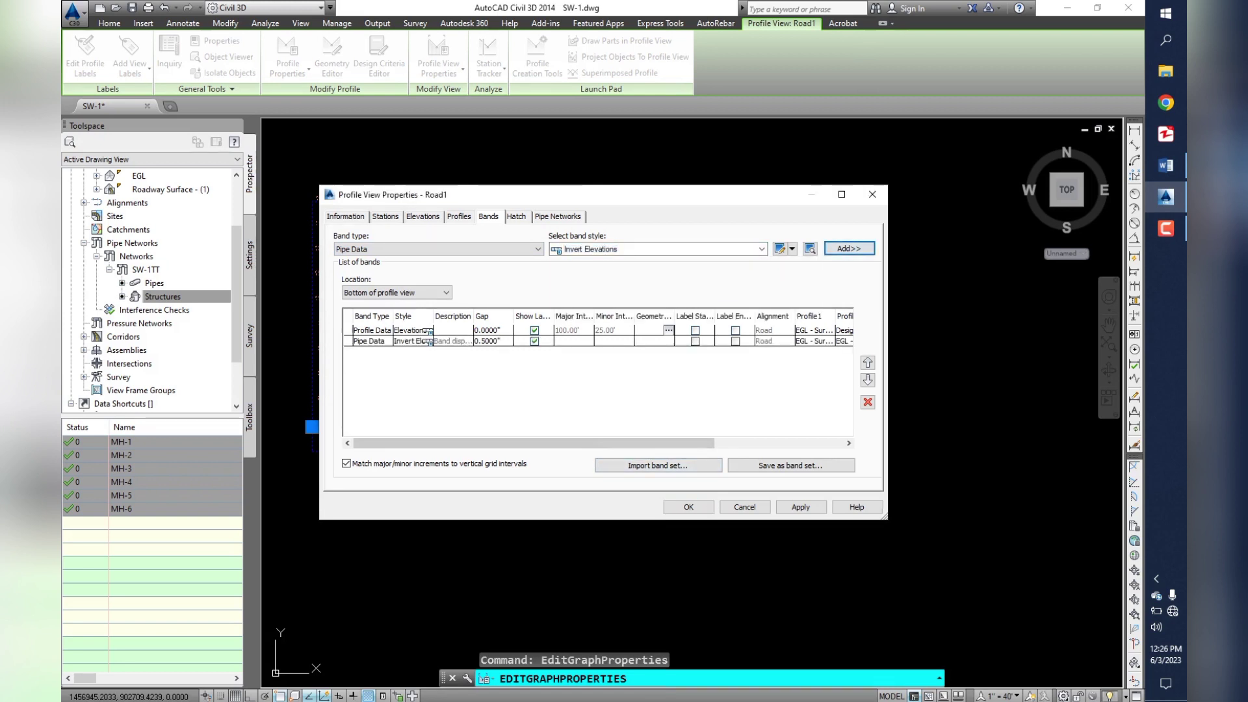
left_click_drag(533, 443, 606, 443)
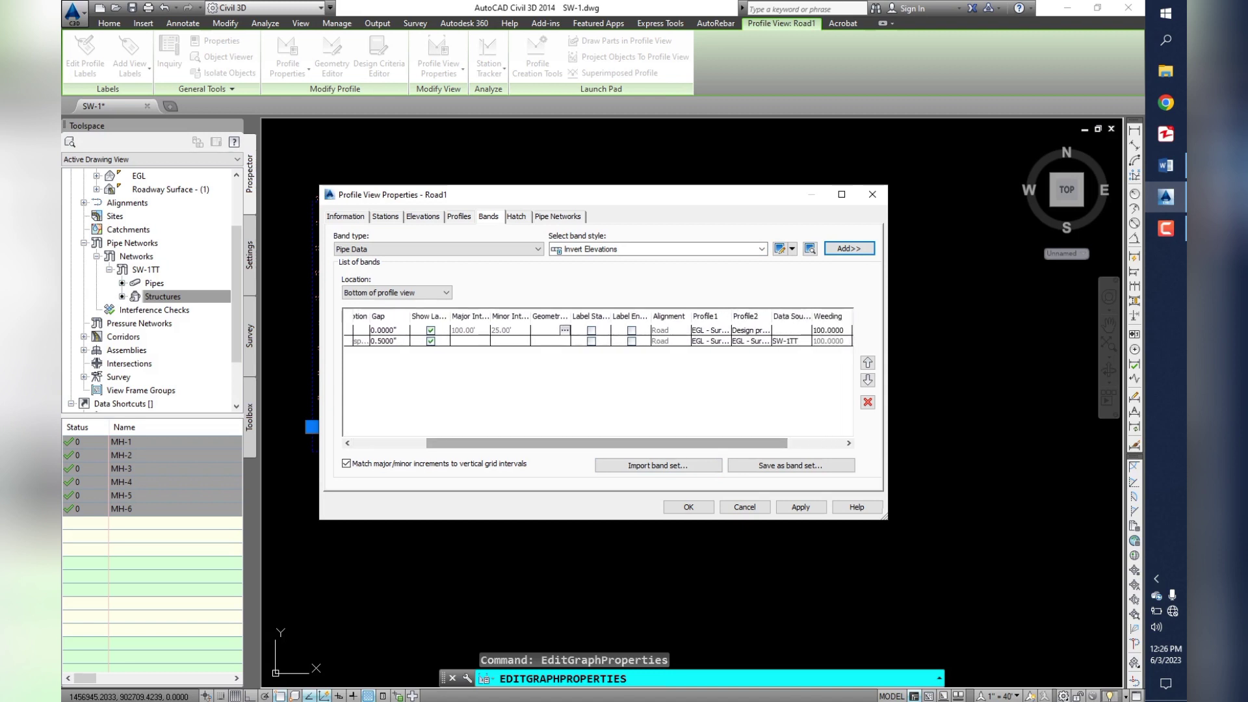
- Set the band's Profile1 and Profile2 to Design profile and apply
left_click(711, 341)
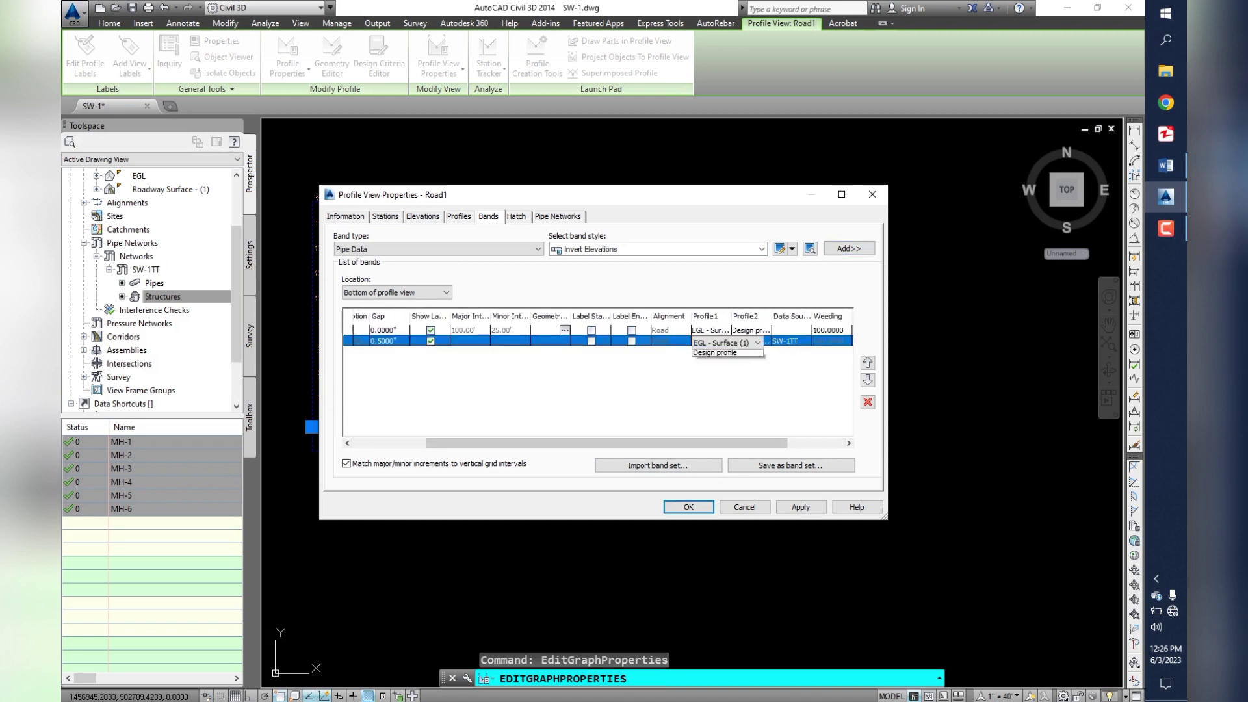
left_click(715, 352)
left_click(751, 341)
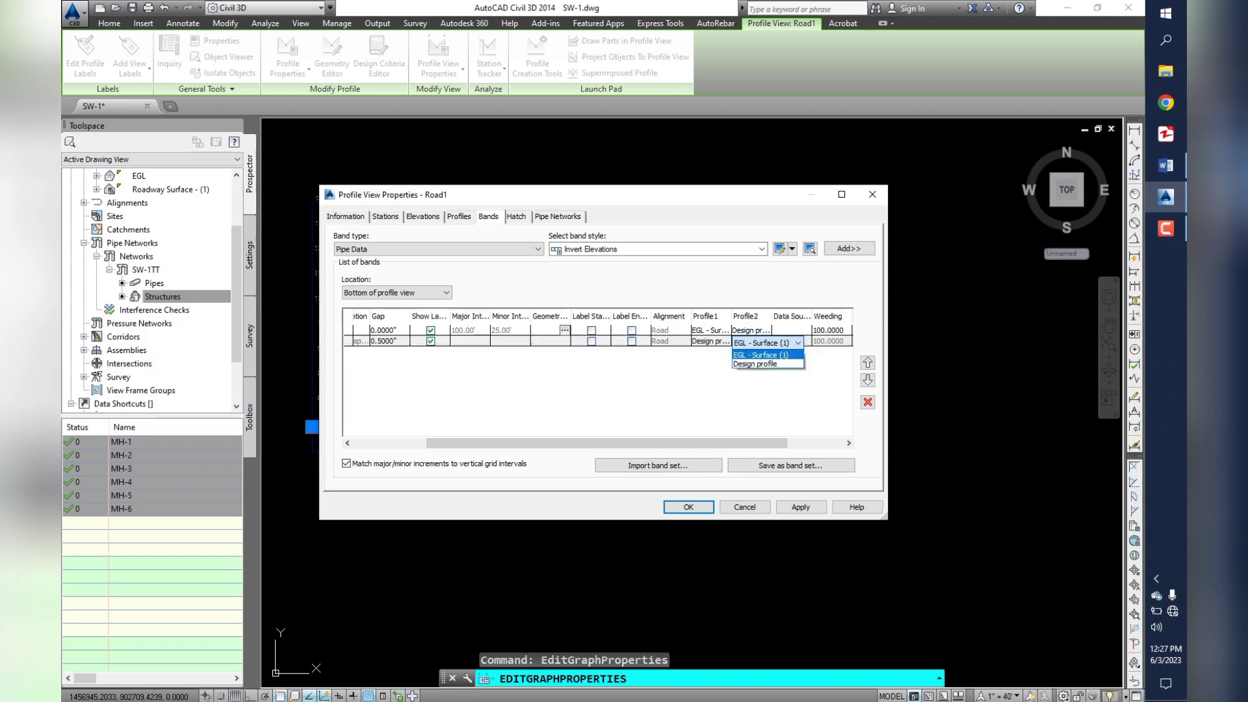
left_click(760, 363)
left_click(801, 507)
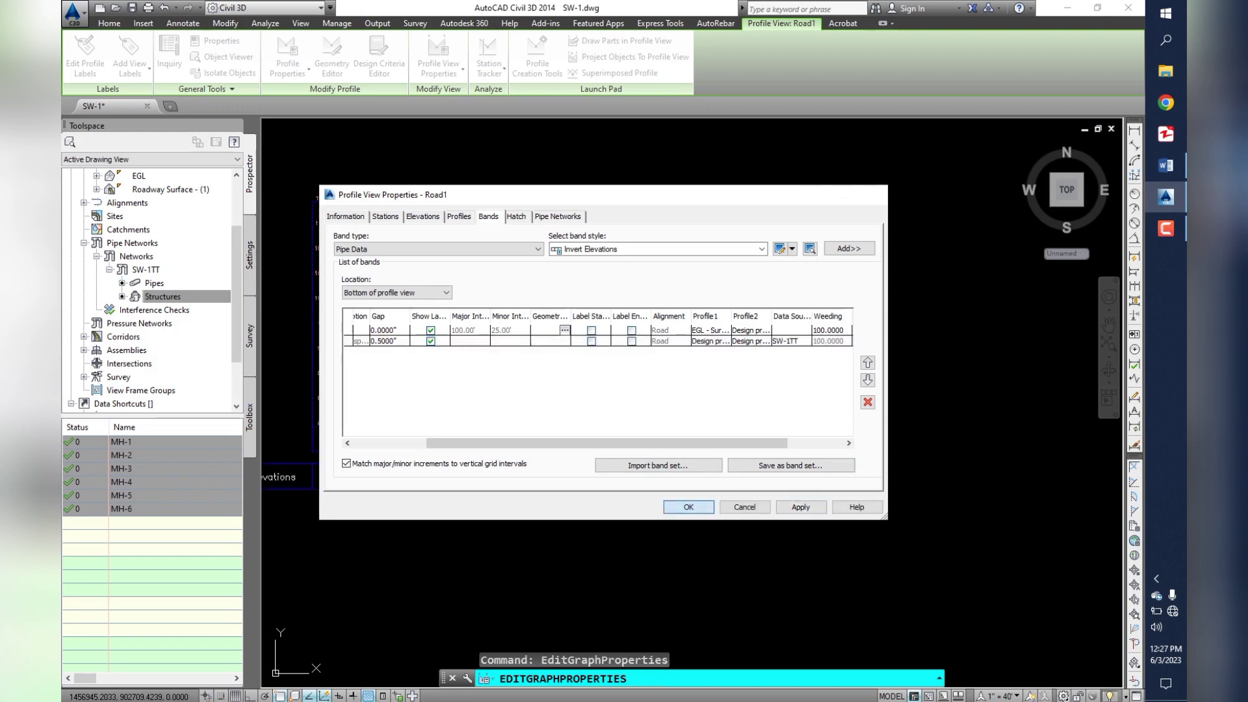
left_click(688, 507)
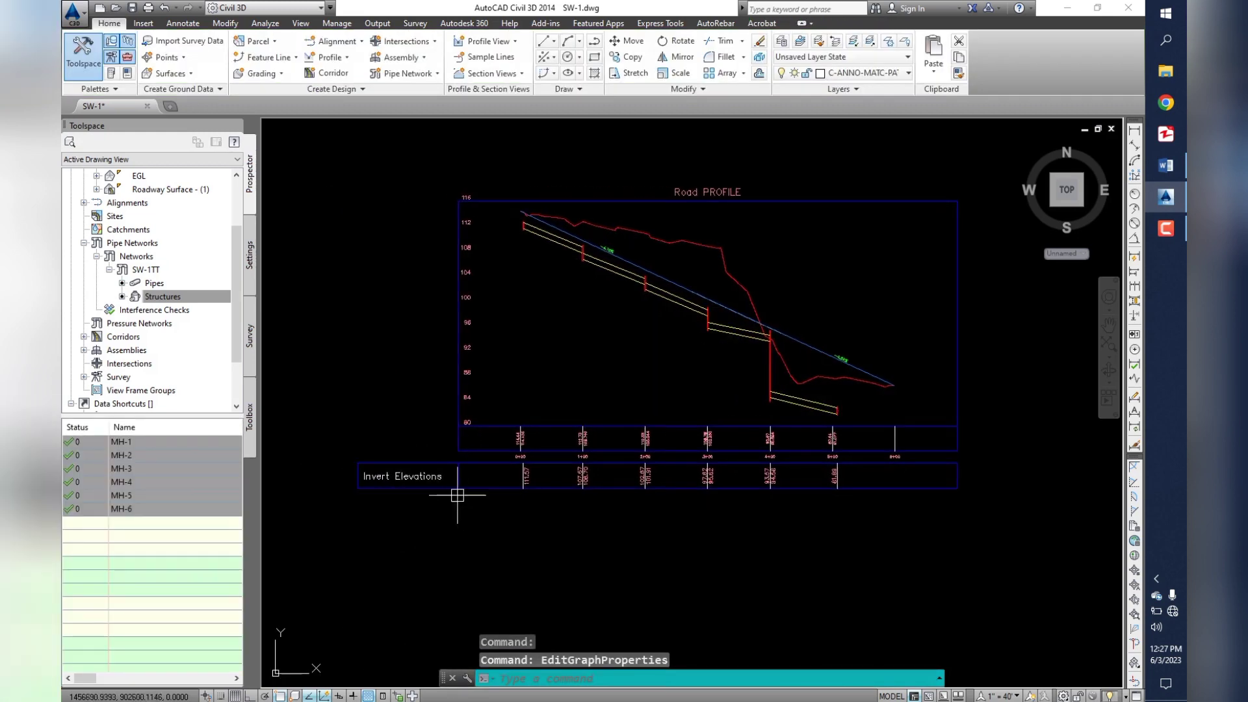
scroll(454, 494, "up", 3)
scroll(515, 488, "down", 5)
scroll(609, 381, "down", 3)
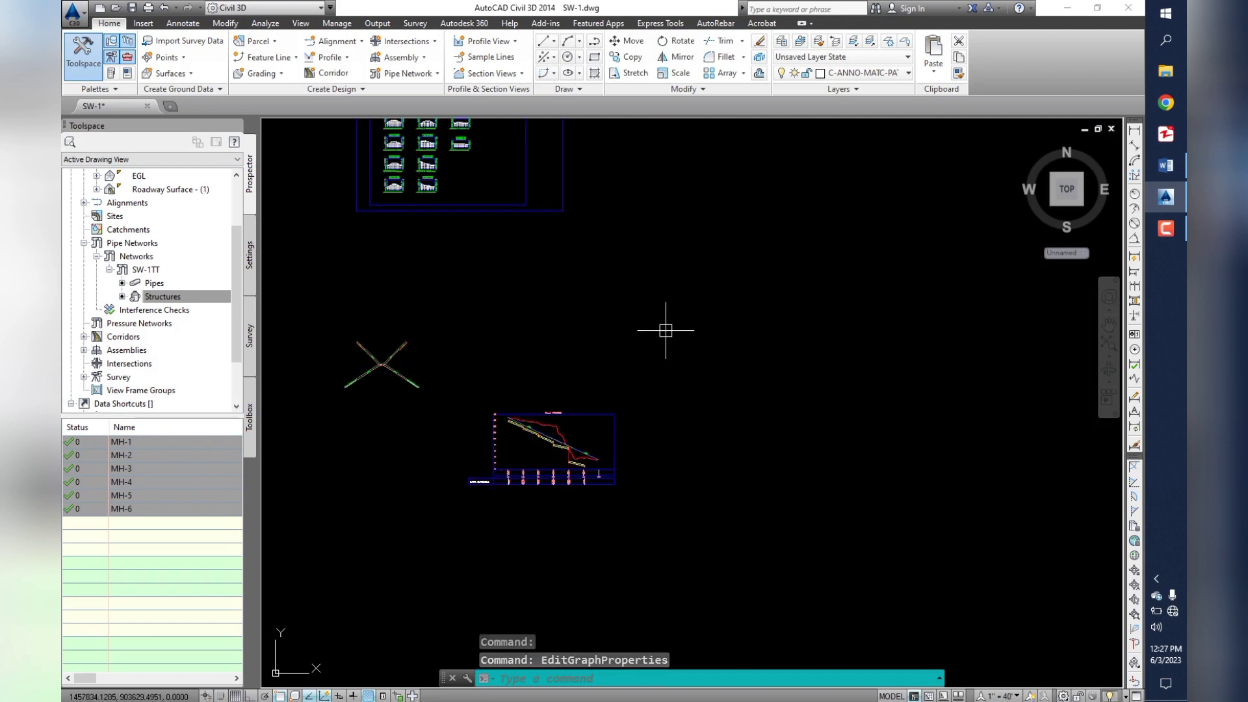